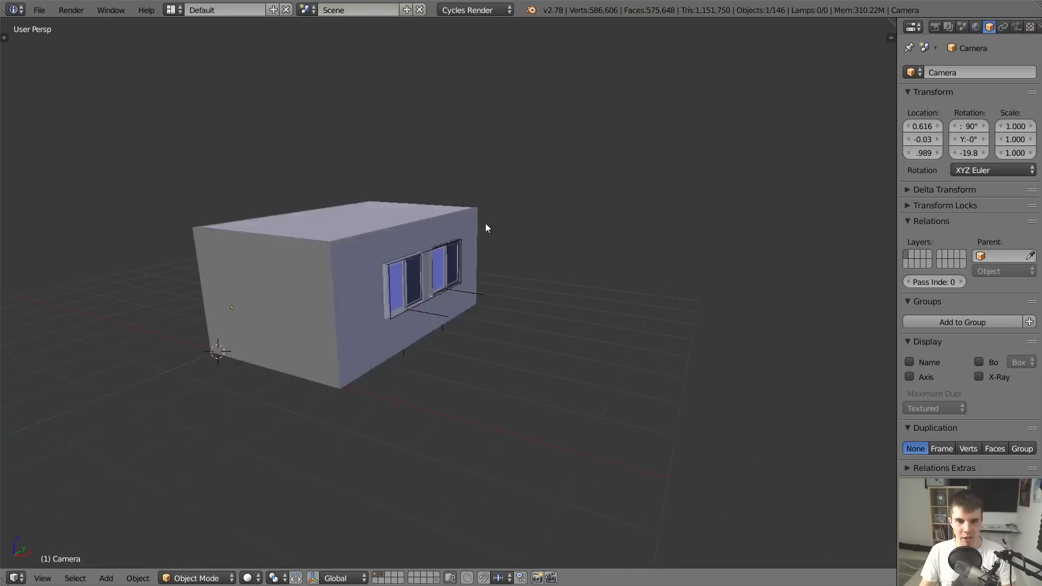
Examine the bathroom interior through the camera in both wireframe and solid shading
scroll(574, 242, up, 5)
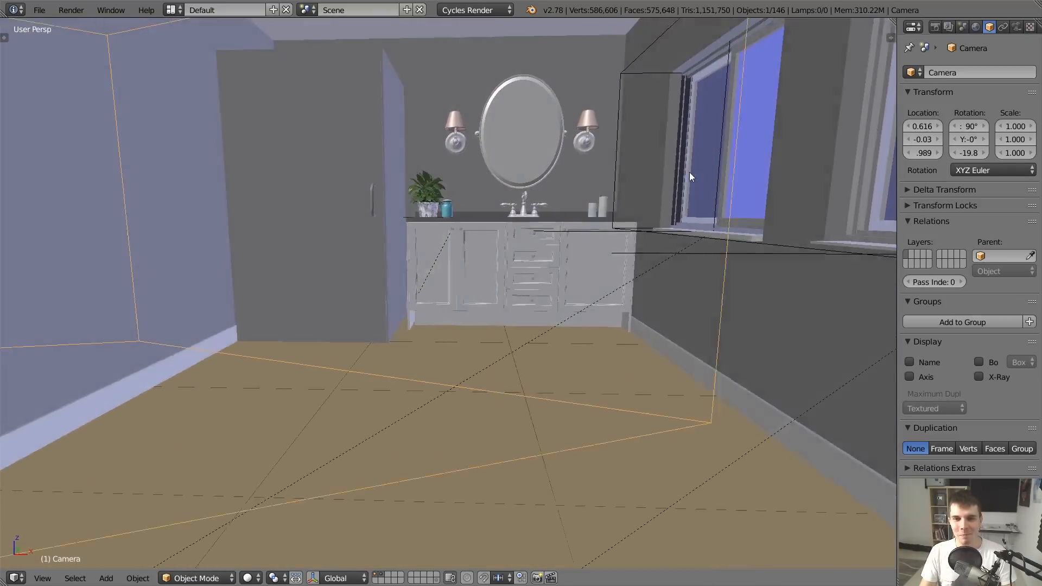
key(KP_0)
key(z)
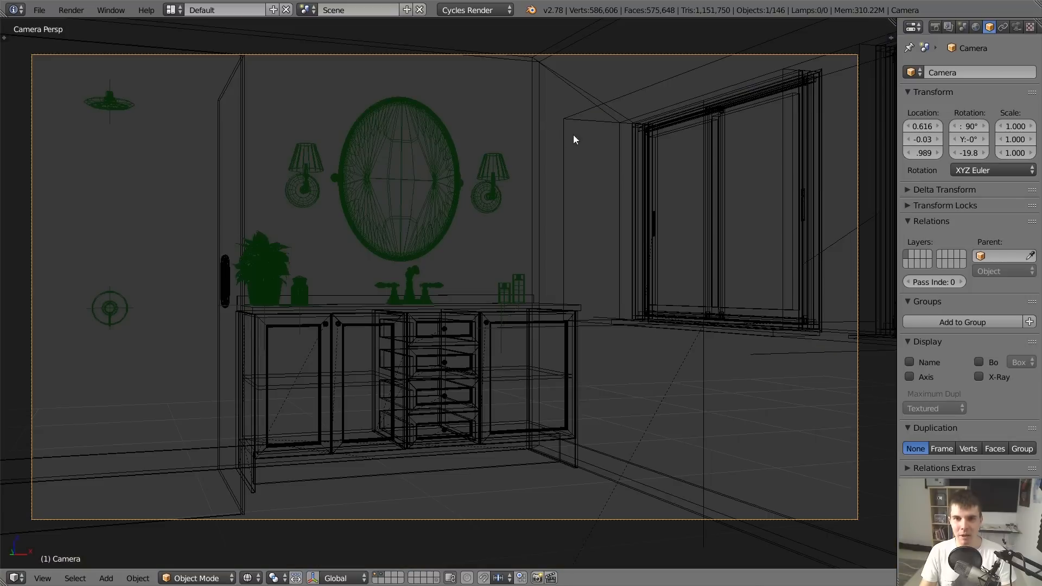
right_click(542, 108)
scroll(666, 177, down, 4)
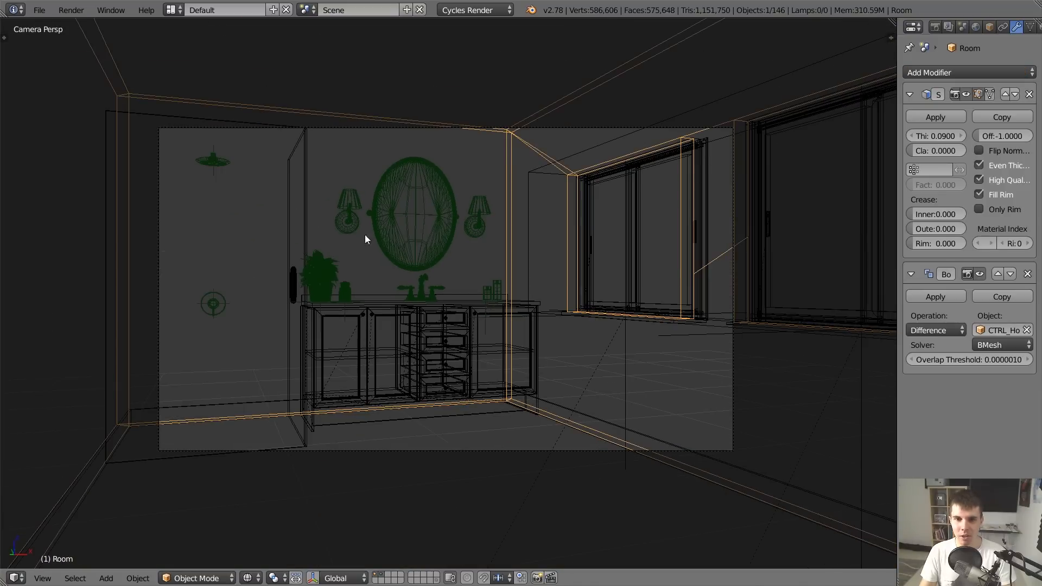
scroll(369, 271, up, 1)
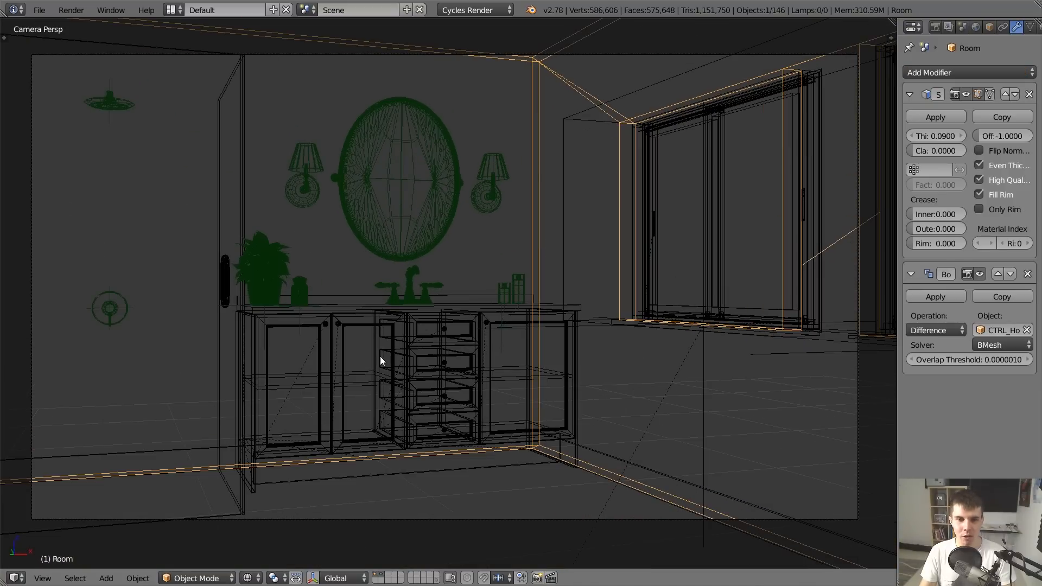
scroll(259, 220, down, 2)
scroll(282, 222, up, 3)
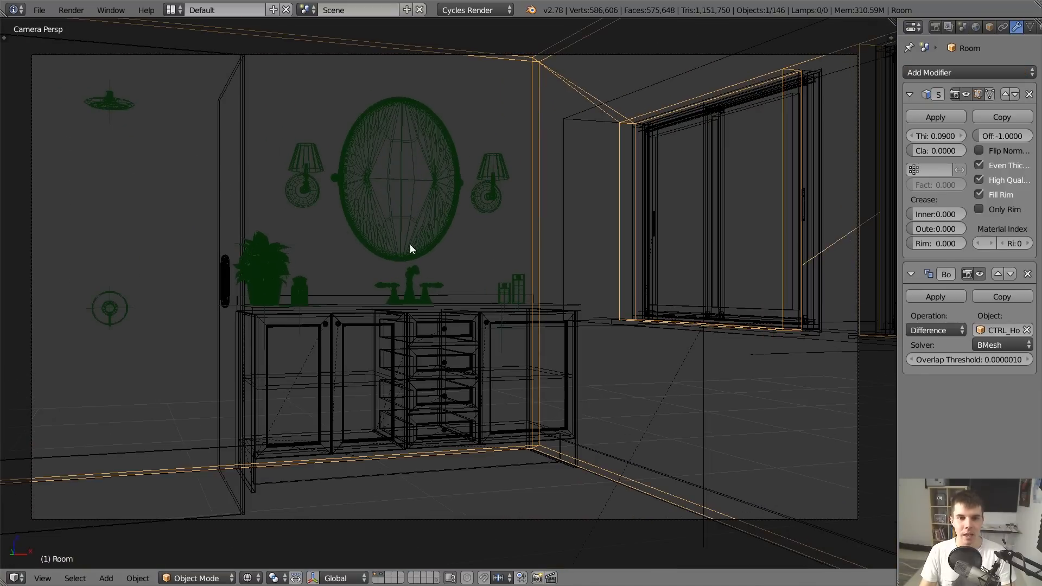
key(z)
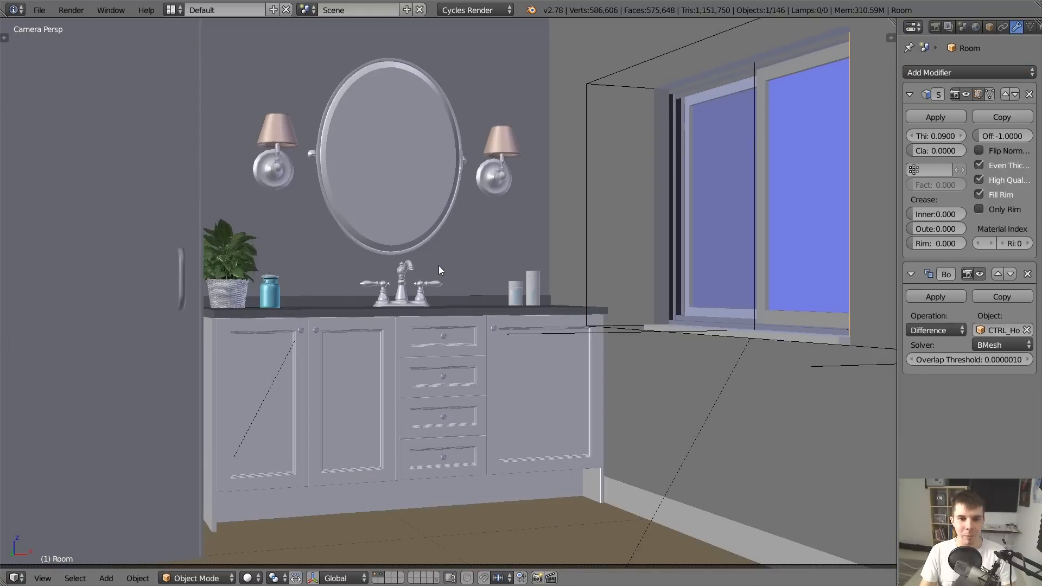
Select the faucet on the vanity and inspect it up close
right_click(402, 270)
scroll(402, 270, up, 4)
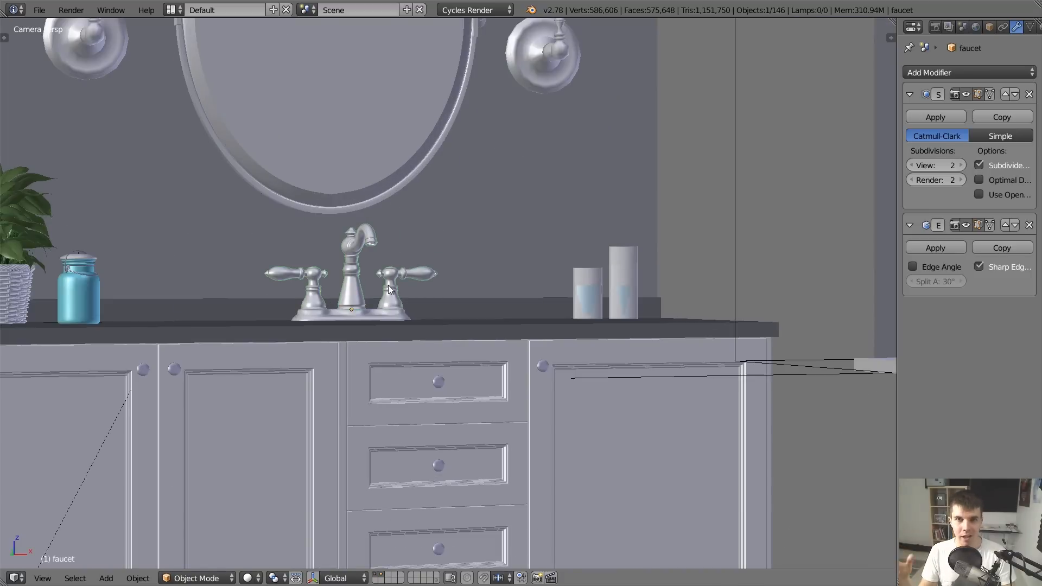
scroll(388, 283, down, 5)
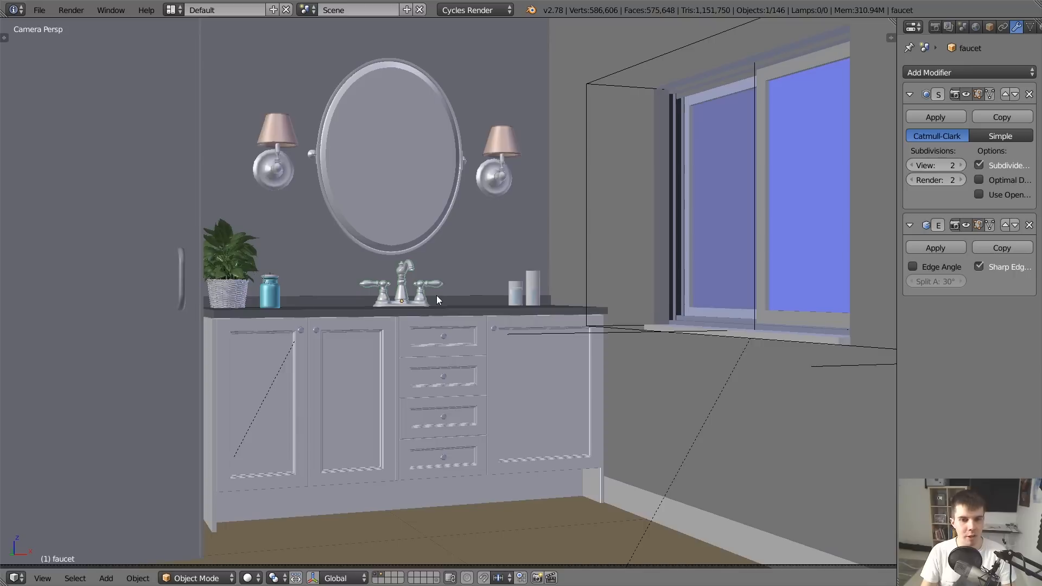
shift+middle_drag(436, 296, 481, 298)
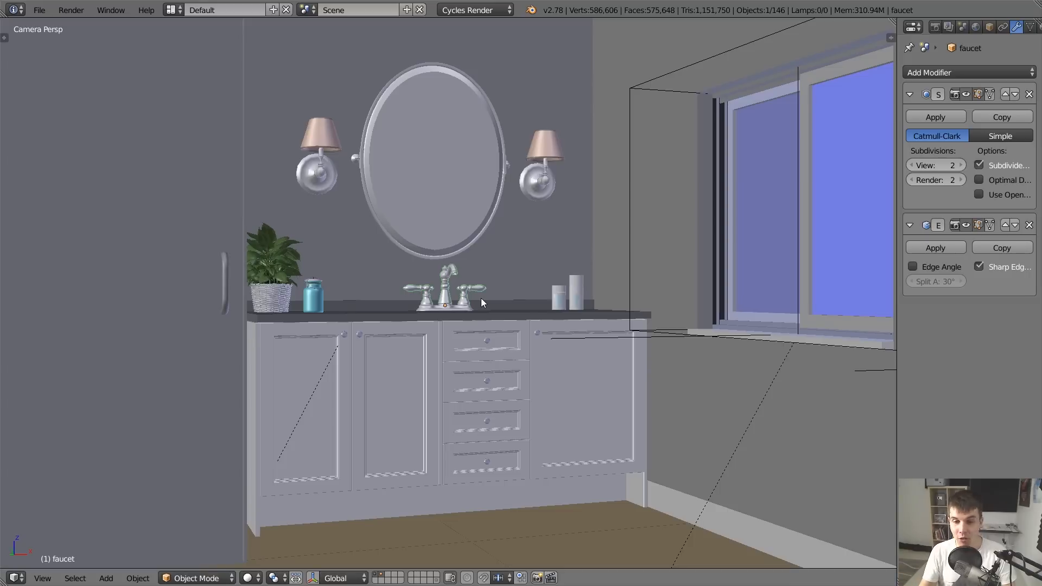
Deselect everything and review the whole camera framing in wireframe and solid shading
key(a)
scroll(481, 298, down, 1)
scroll(481, 298, up, 1)
scroll(481, 298, down, 1)
key(z)
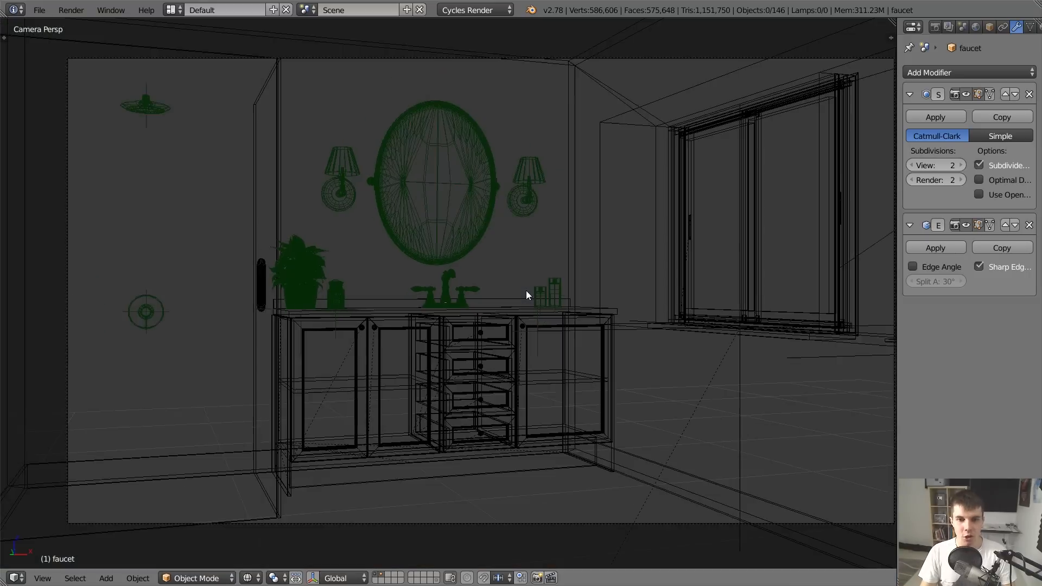
scroll(526, 294, down, 1)
key(z)
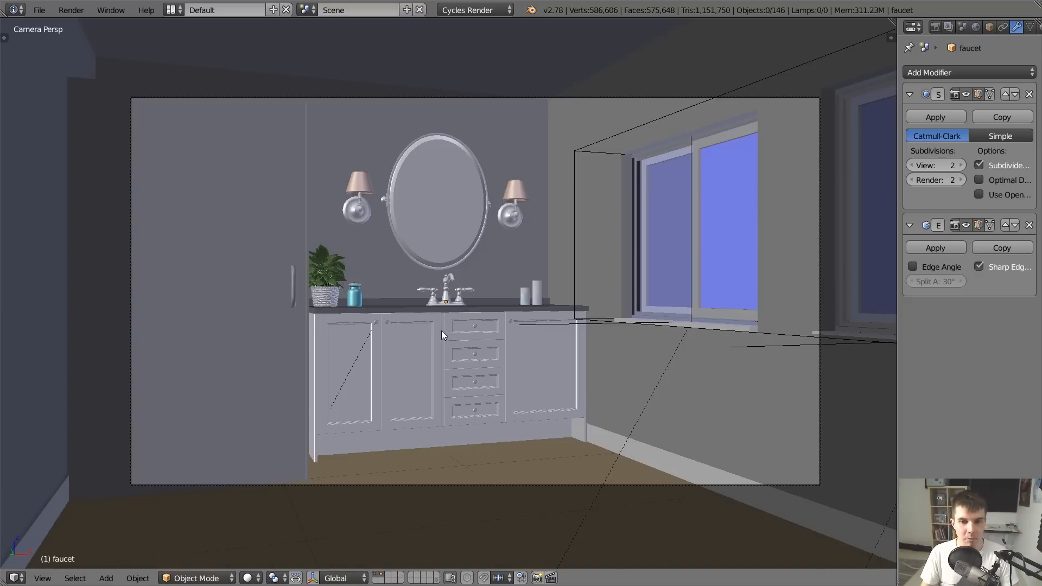
scroll(442, 331, up, 3)
scroll(412, 343, down, 1)
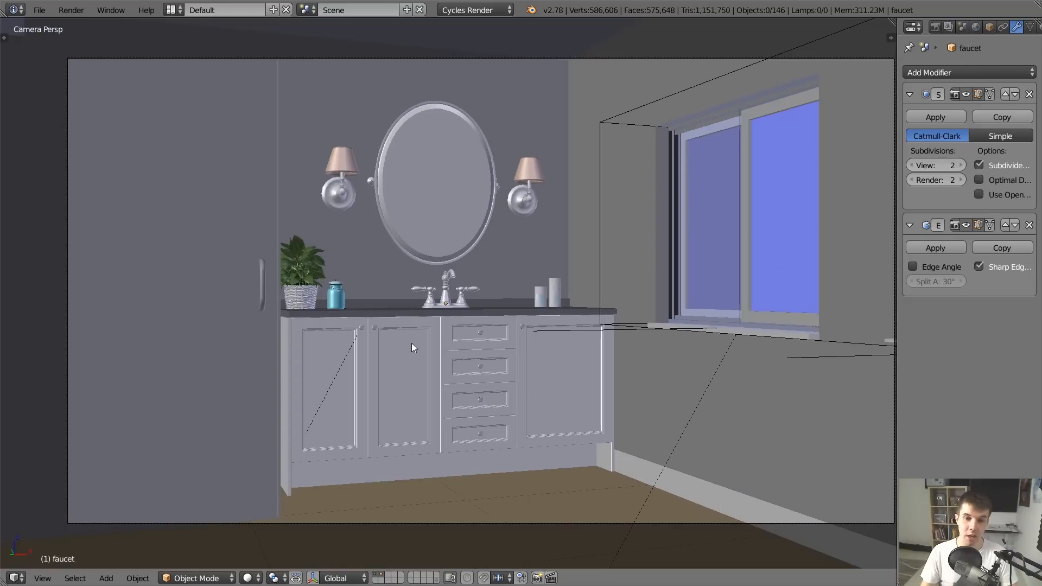
Select the vanity cabinet and the floor in turn and bring up the material settings
right_click(411, 347)
scroll(490, 401, down, 2)
right_click(519, 438)
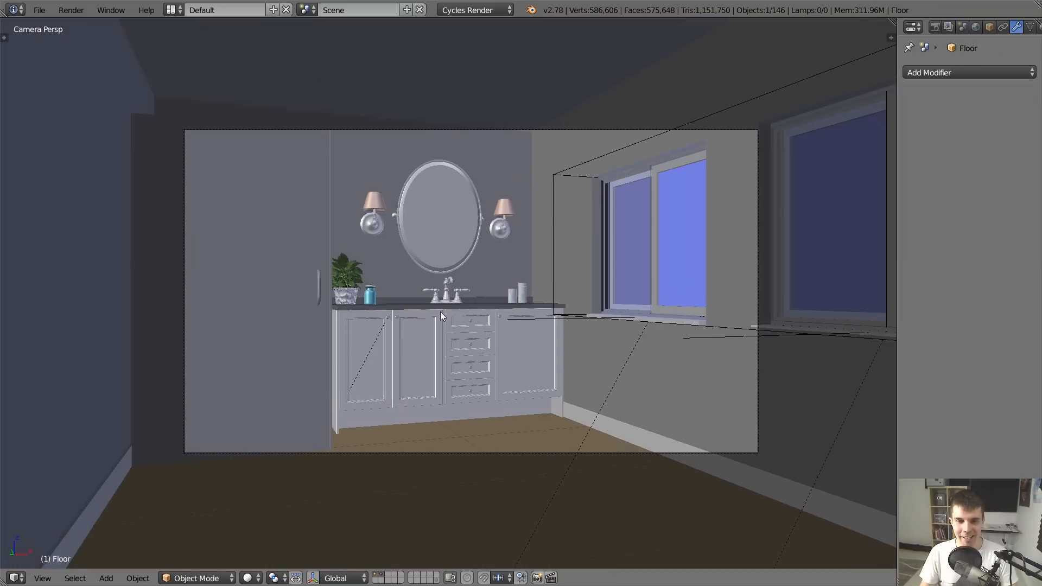
scroll(441, 311, up, 2)
scroll(1021, 31, down, 1)
click(1020, 28)
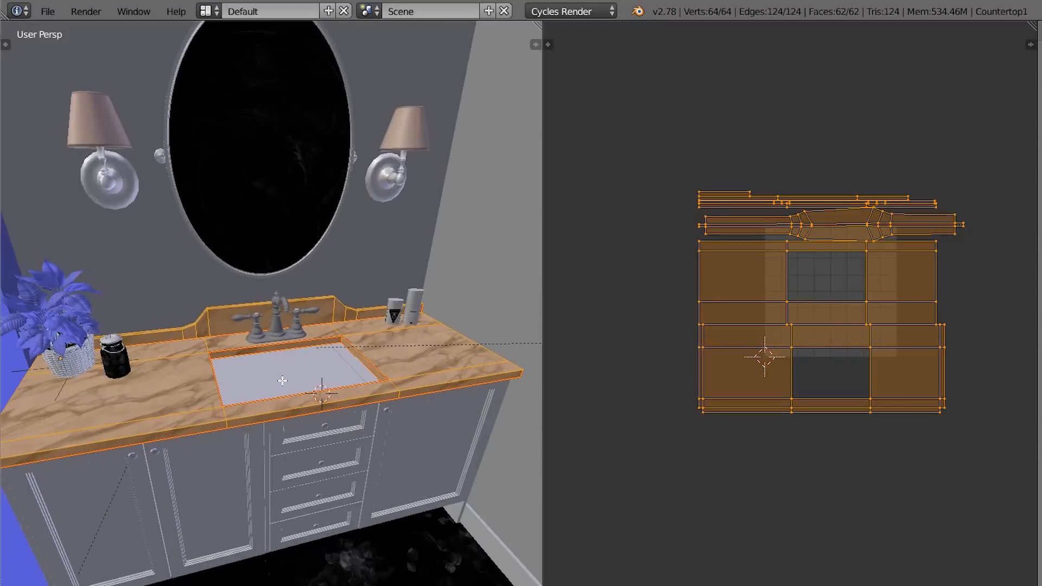
Scale up the countertop's entire UV layout to make its marble texture finer
scroll(282, 380, up, 2)
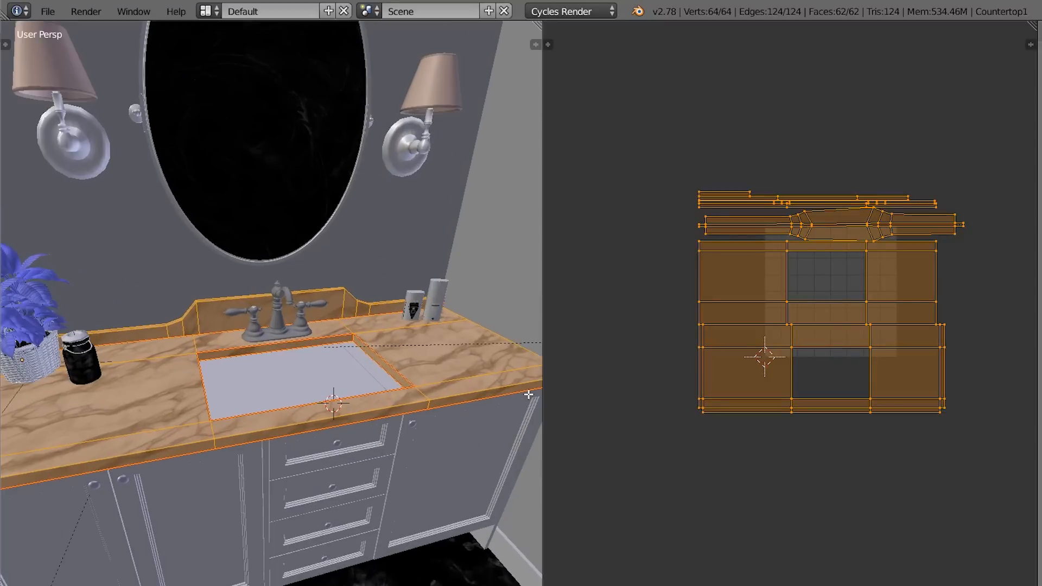
key(s)
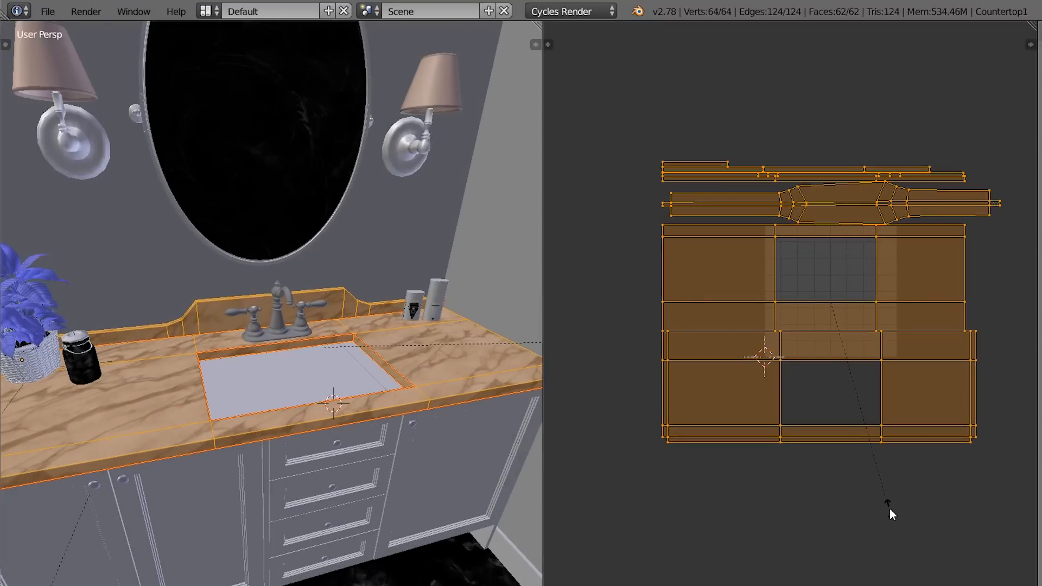
click(878, 510)
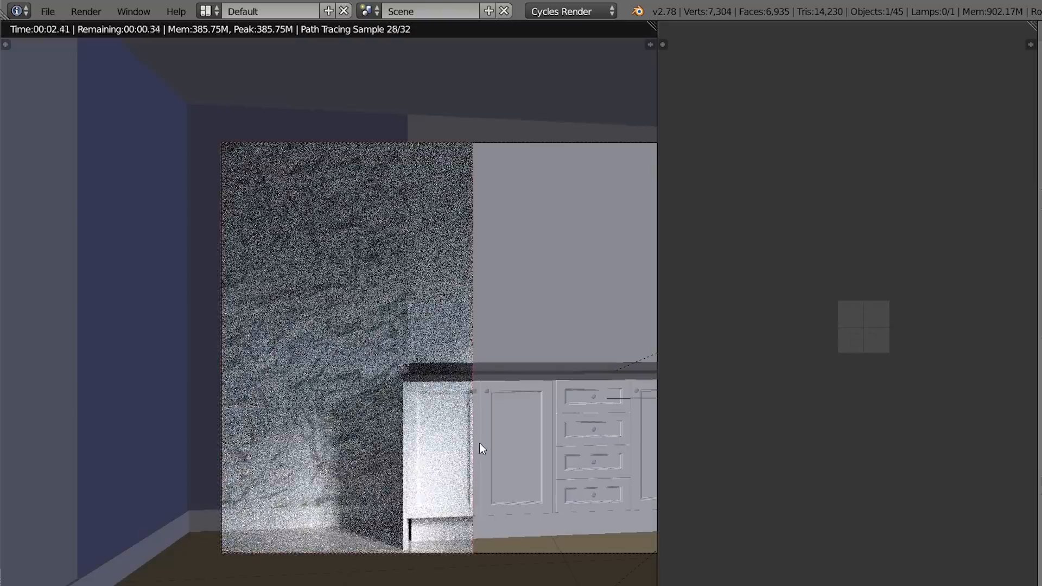
Inspect the wall texture up close in the rendered preview and show the room's UV layout in Edit Mode
ctrl+middle_drag(480, 443, 446, 280)
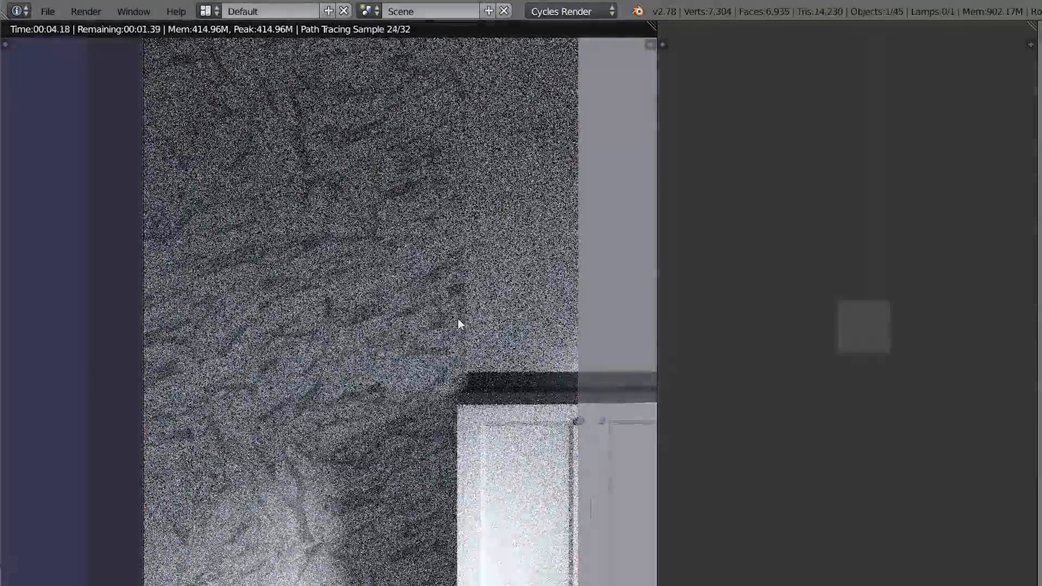
key(Tab)
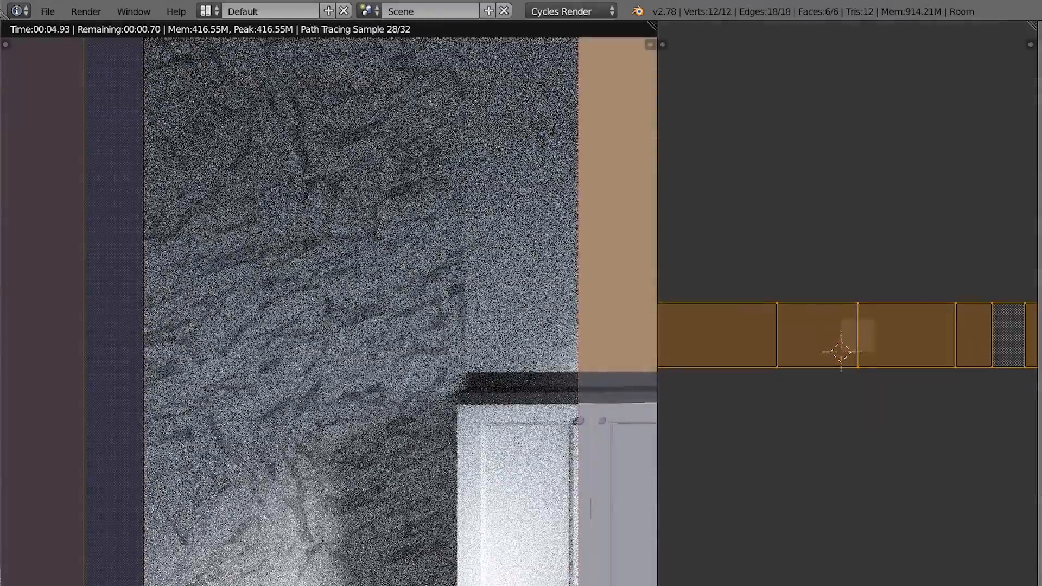
scroll(298, 240, down, 5)
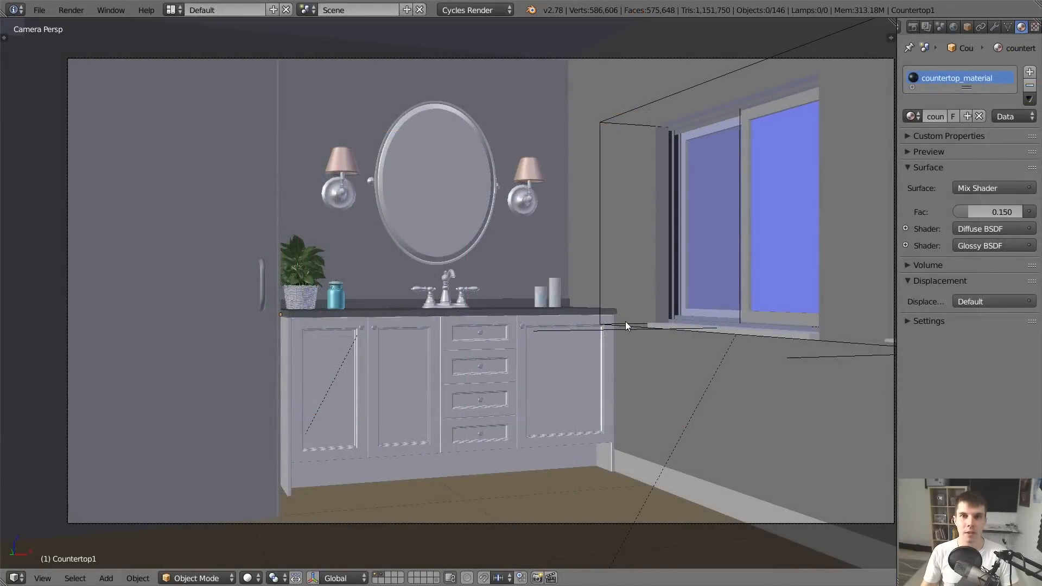
Select the window to review its materials, and select the camera to review its lens settings and framing
right_click(783, 248)
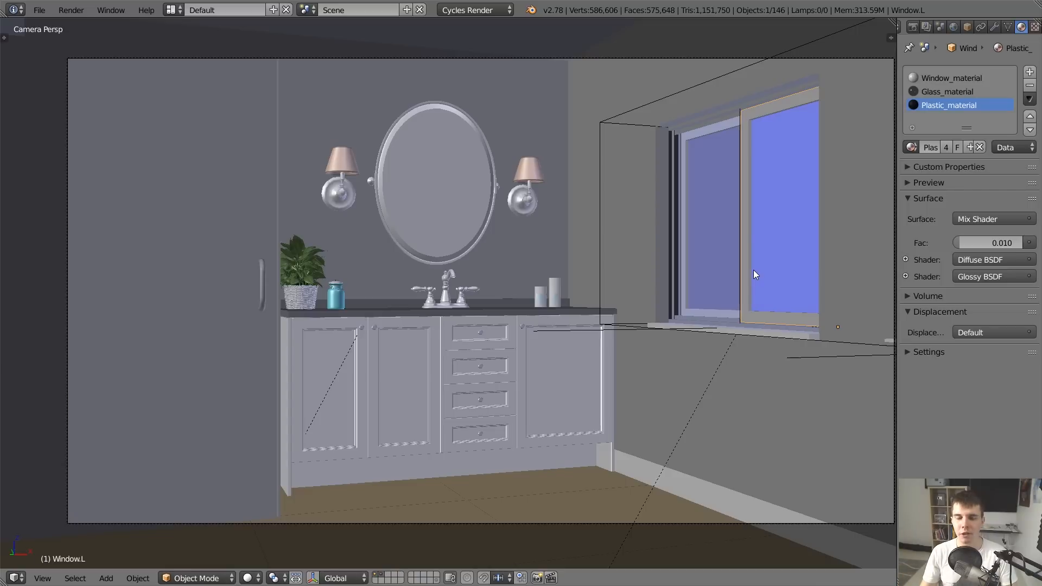
scroll(771, 326, down, 1)
right_click(820, 375)
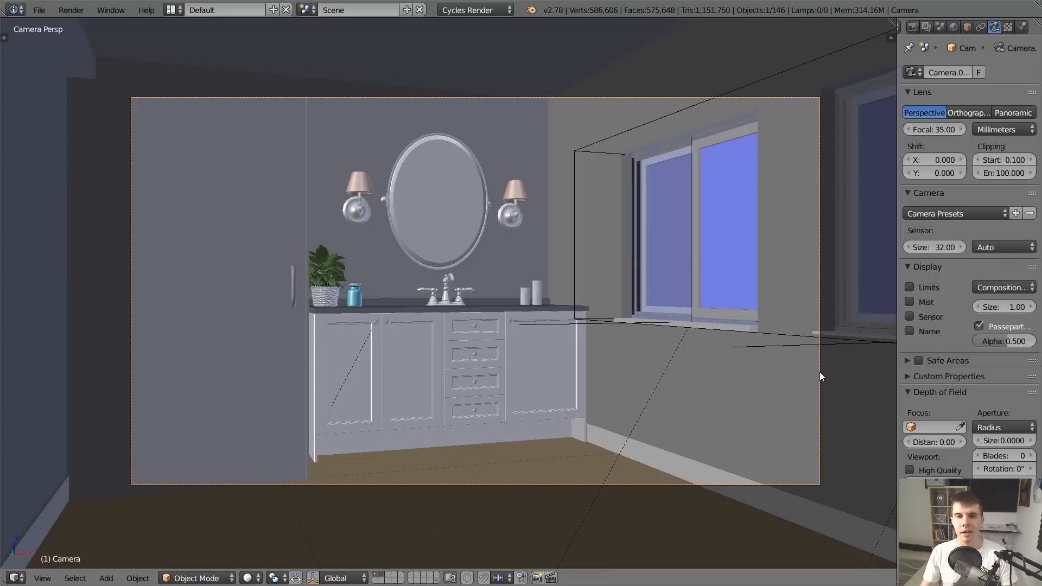
scroll(648, 339, up, 1)
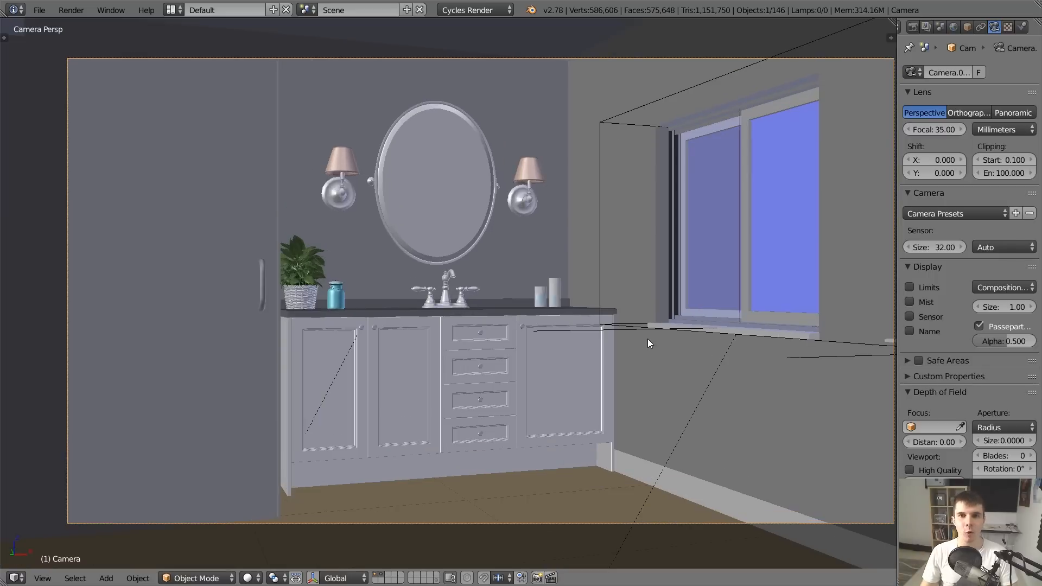
shift+middle_drag(647, 338, 622, 331)
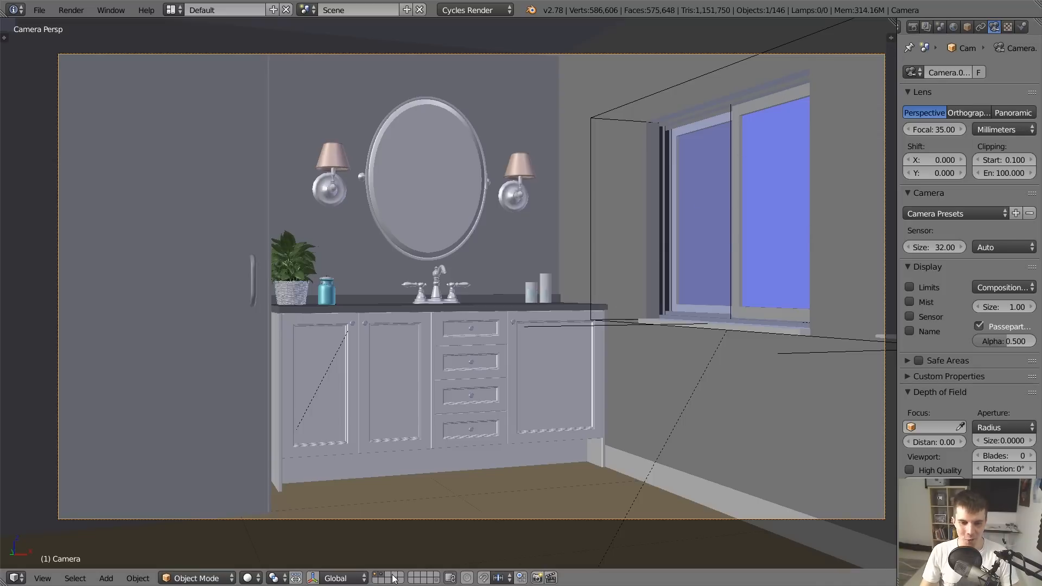
Add a Sun lamp in the top view and place it outside the room, beside the windowed wall
key(KP_0)
key(KP_7)
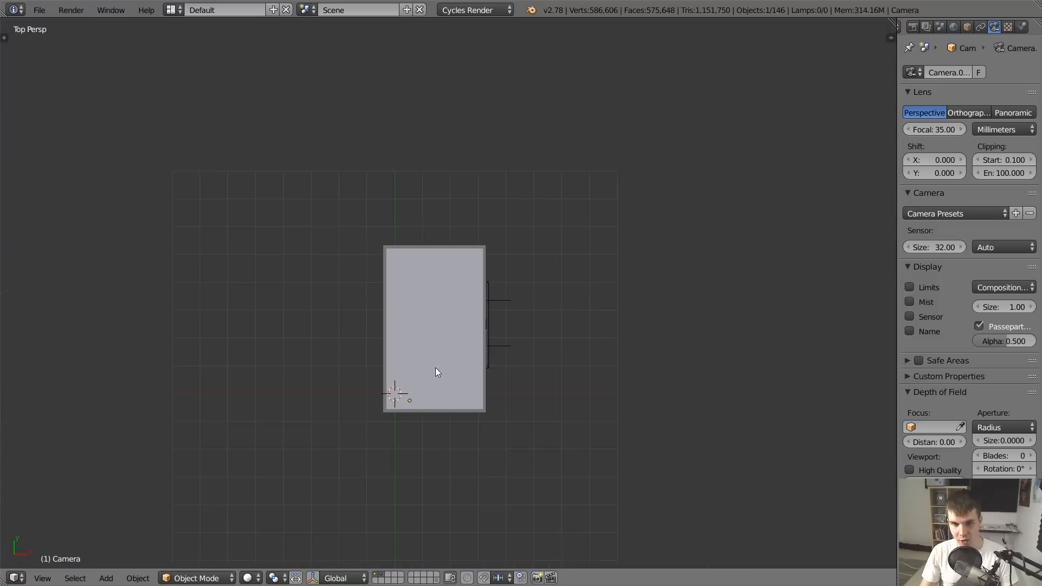
key(shift+a)
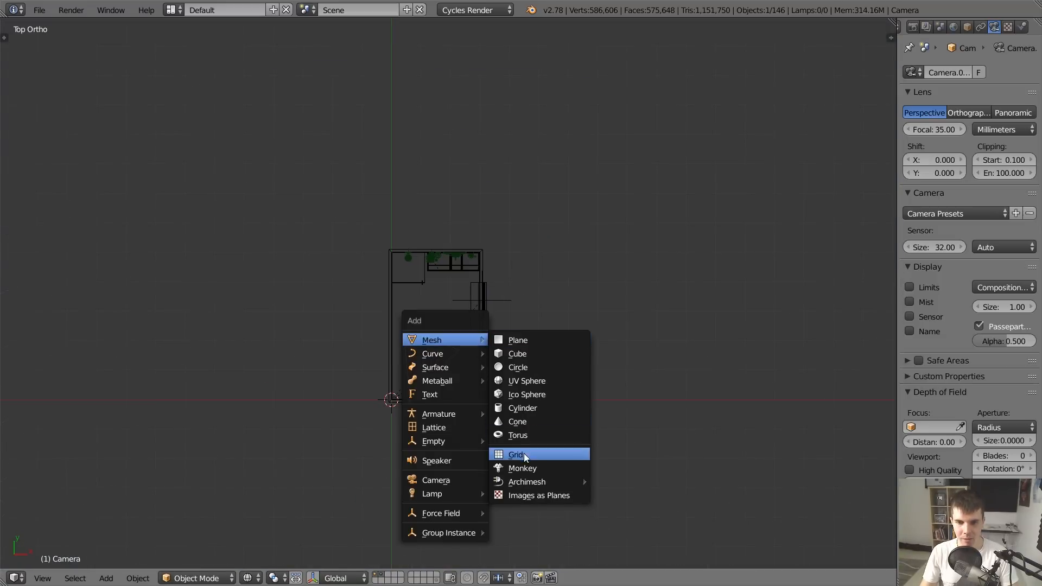
mouse_move(441, 493)
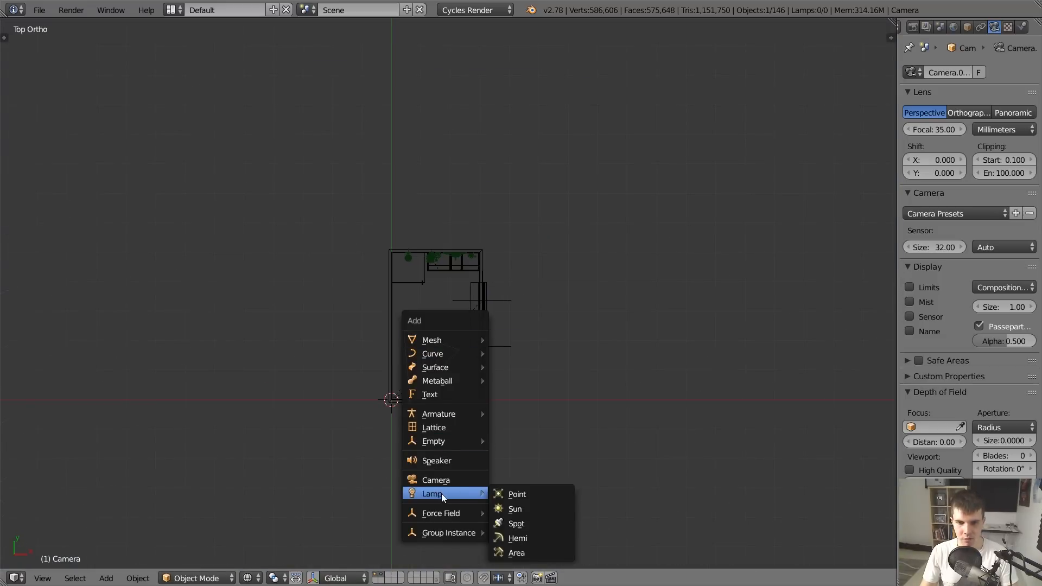
click(525, 507)
key(g)
click(691, 344)
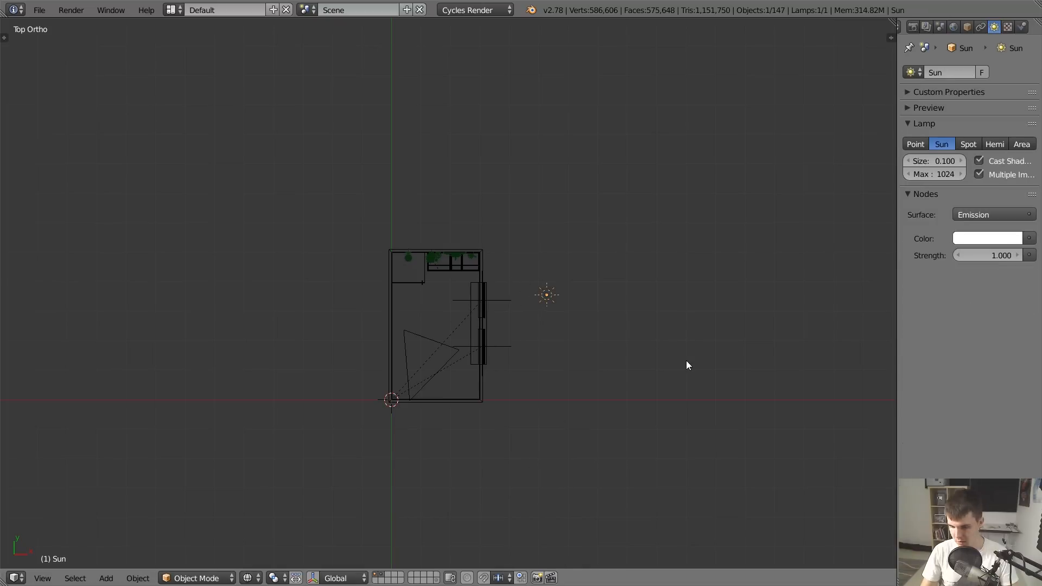
In the front view, rotate the sun to shine slightly downward toward the windows and move it higher and farther from the room
key(KP_1)
key(r)
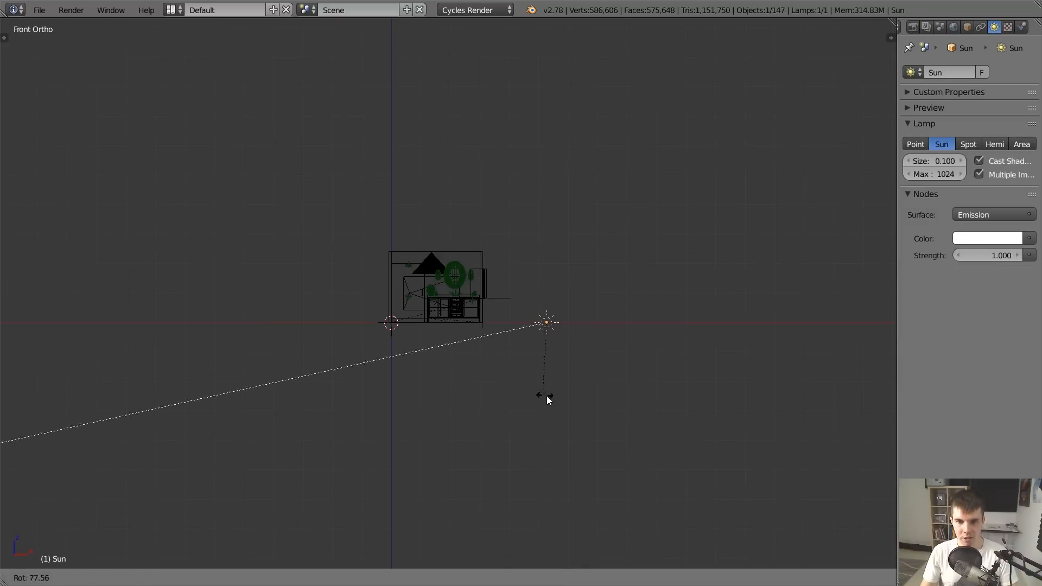
click(560, 389)
key(g)
click(621, 300)
middle_drag(621, 300, 584, 356)
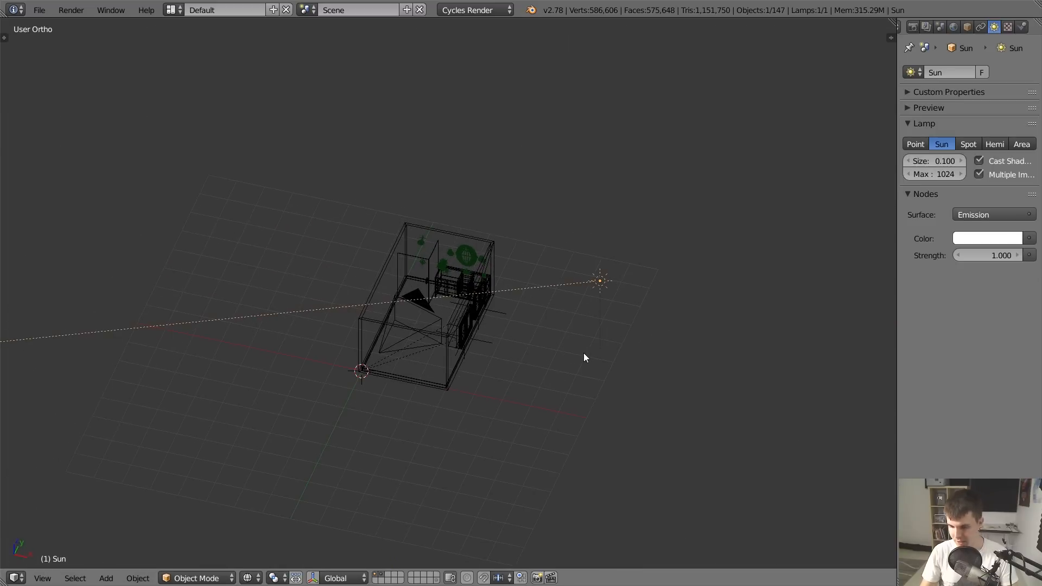
In the top view, rotate the sun to shine diagonally through the windows toward the vanity wall and reposition it along that direction
key(KP_7)
scroll(584, 358, up, 3)
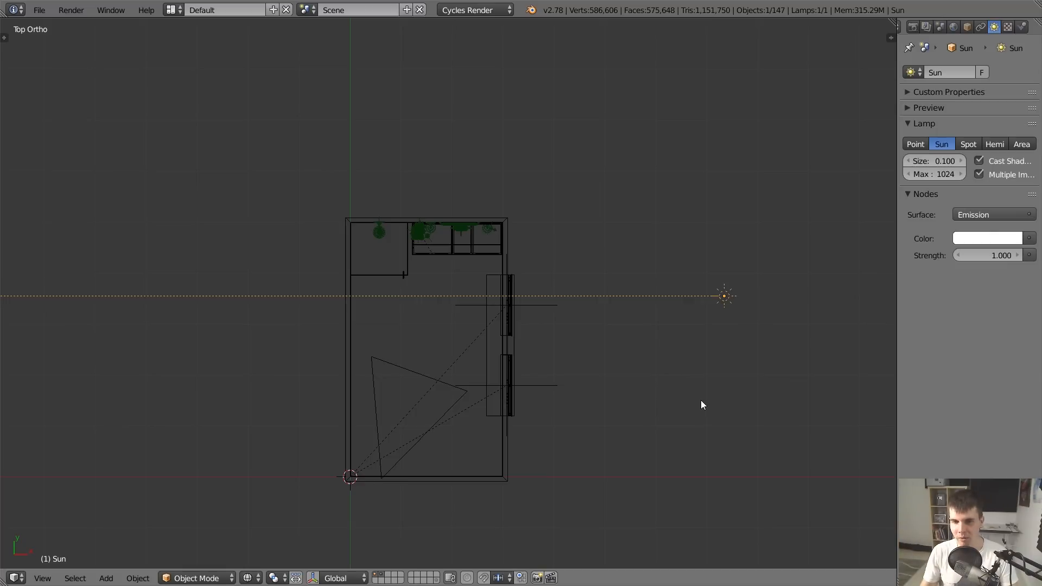
scroll(701, 404, up, 1)
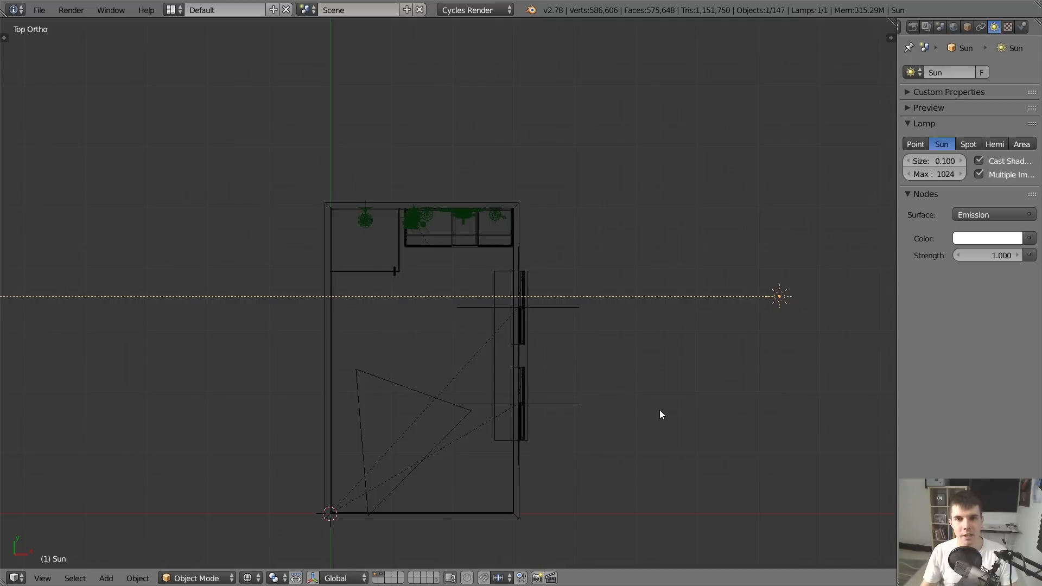
key(r)
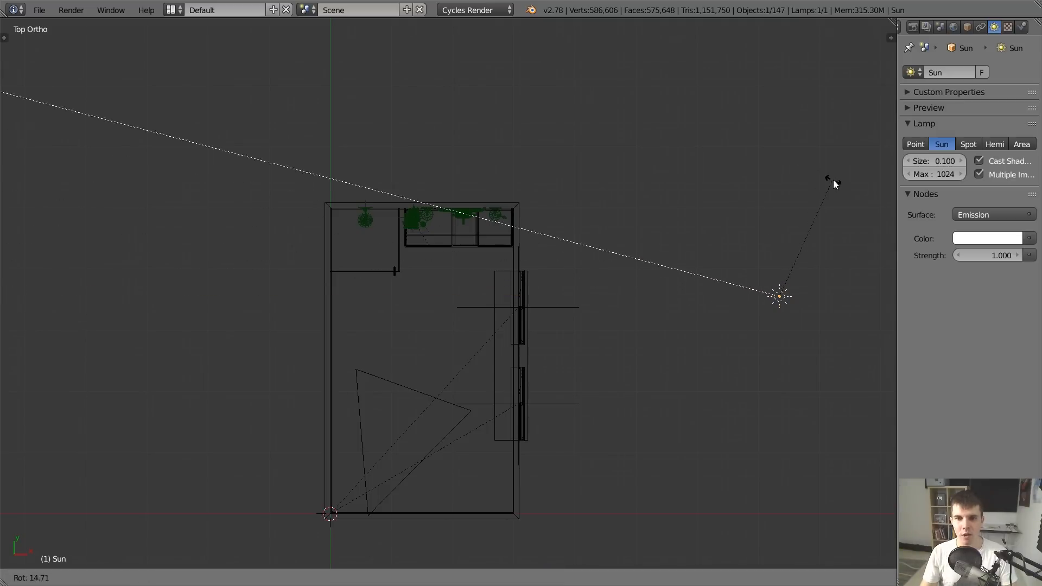
click(859, 189)
key(g)
click(837, 276)
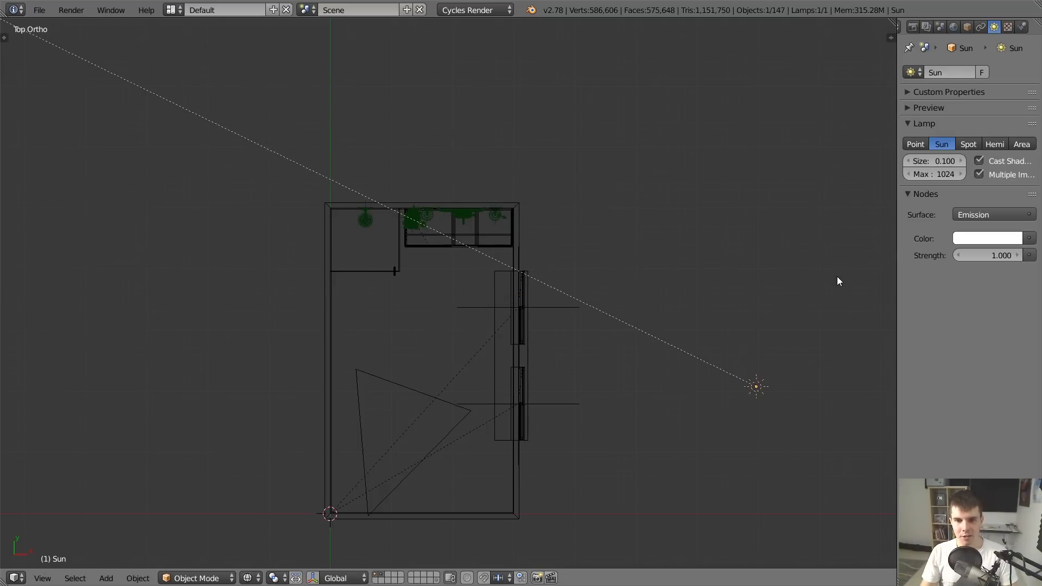
middle_drag(837, 276, 625, 213)
key(KP_7)
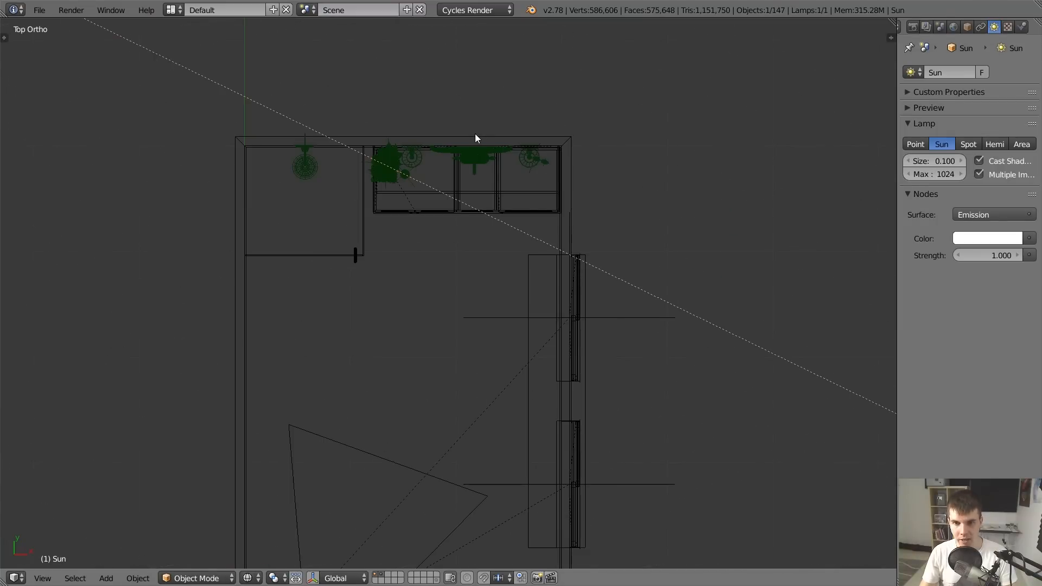
In the top view, rotate the sun further toward the vanity wall and move it so its beam line meets the window corner nearest the vanity
key(g)
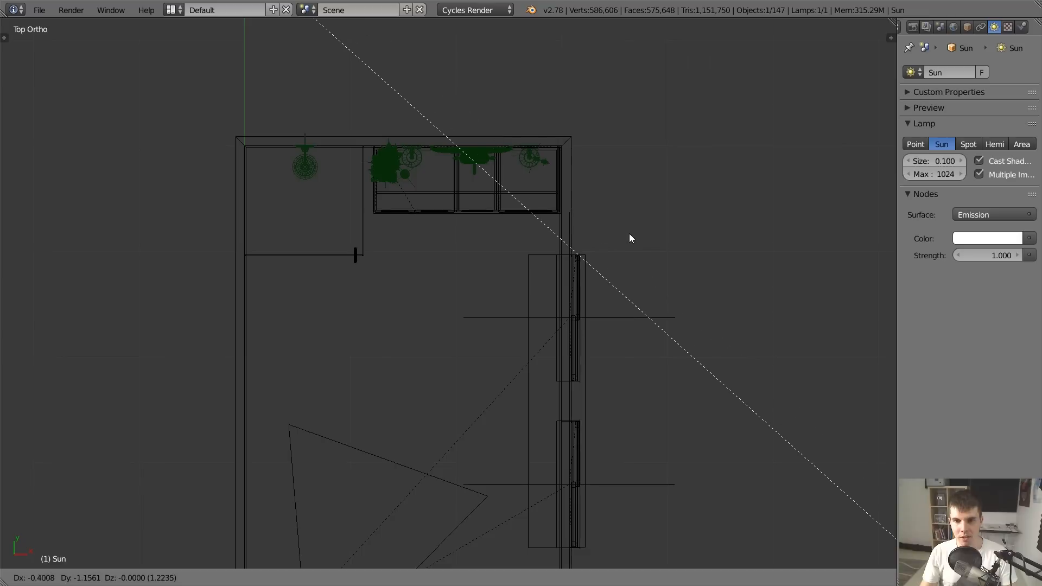
click(630, 234)
key(r)
click(684, 213)
key(g)
click(645, 262)
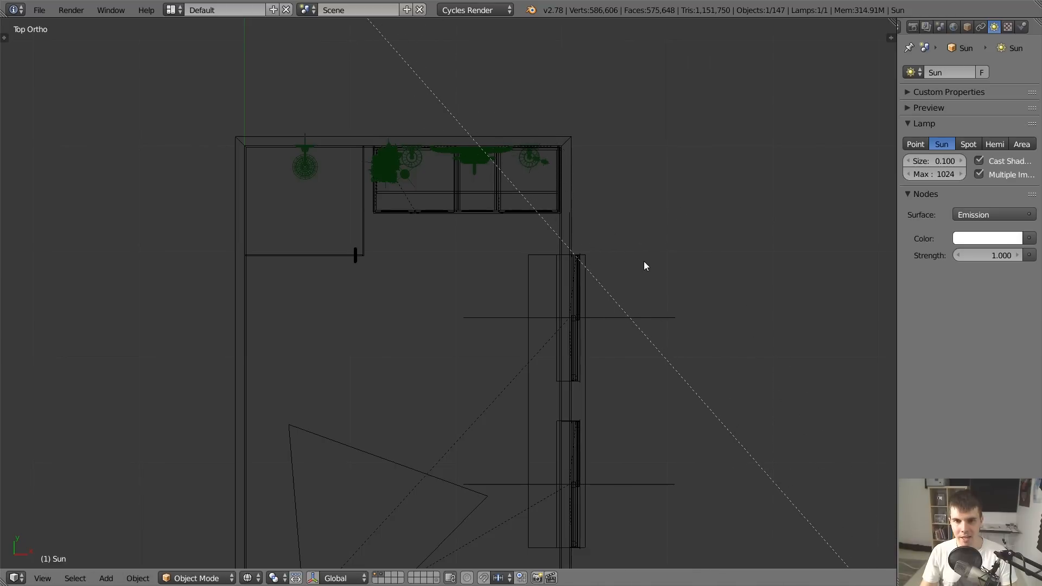
Turn the sun slightly steeper in the top view and realign its beam line with the window corner nearest the vanity
key(g)
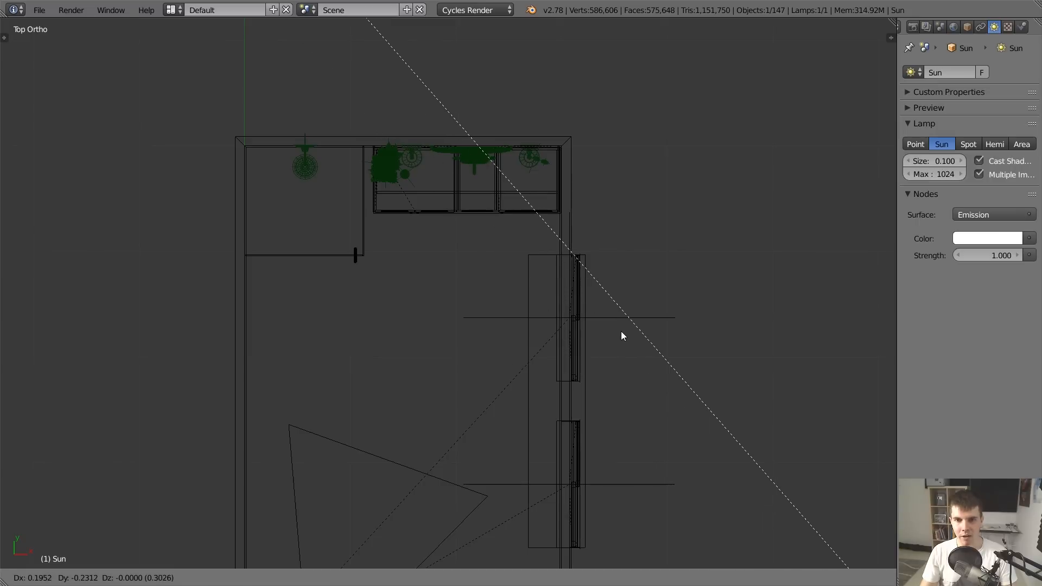
click(632, 260)
key(r)
click(693, 158)
key(g)
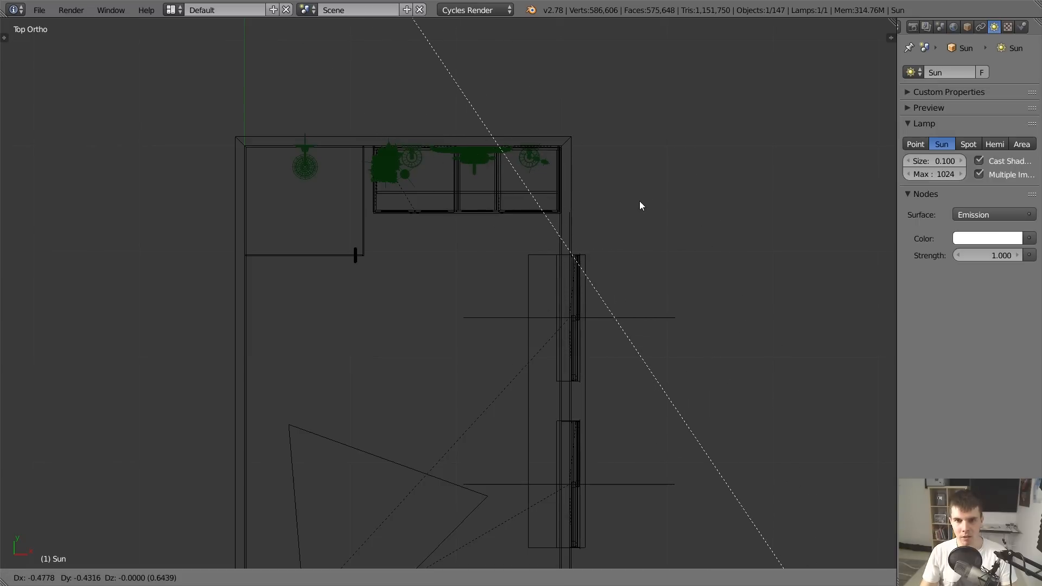
click(656, 230)
mouse_move(656, 230)
middle_down()
mouse_move(644, 288)
mouse_move(656, 226)
middle_up()
In the front view, tilt the sun more steeply downward and reposition it so it still shines through the windows
key(KP_1)
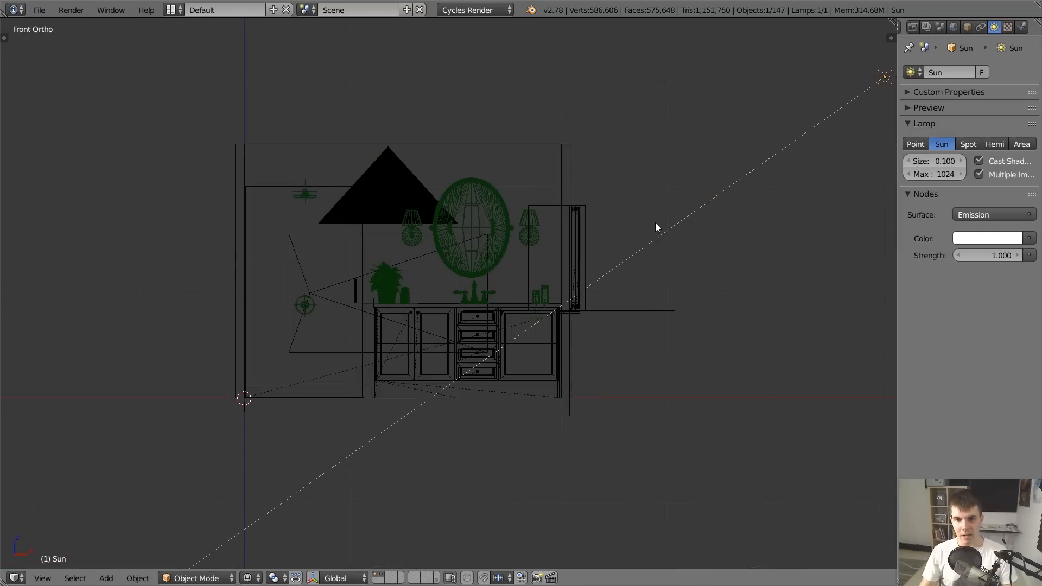
key(g)
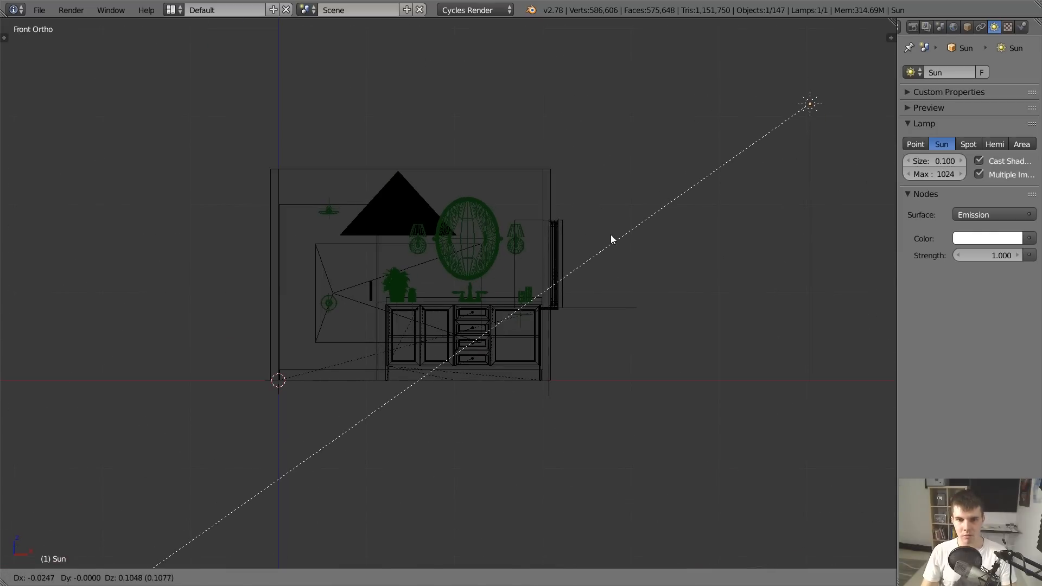
click(614, 241)
key(r)
click(692, 339)
key(g)
click(710, 342)
mouse_move(710, 342)
middle_down()
mouse_move(676, 254)
mouse_move(630, 299)
mouse_move(691, 326)
middle_up()
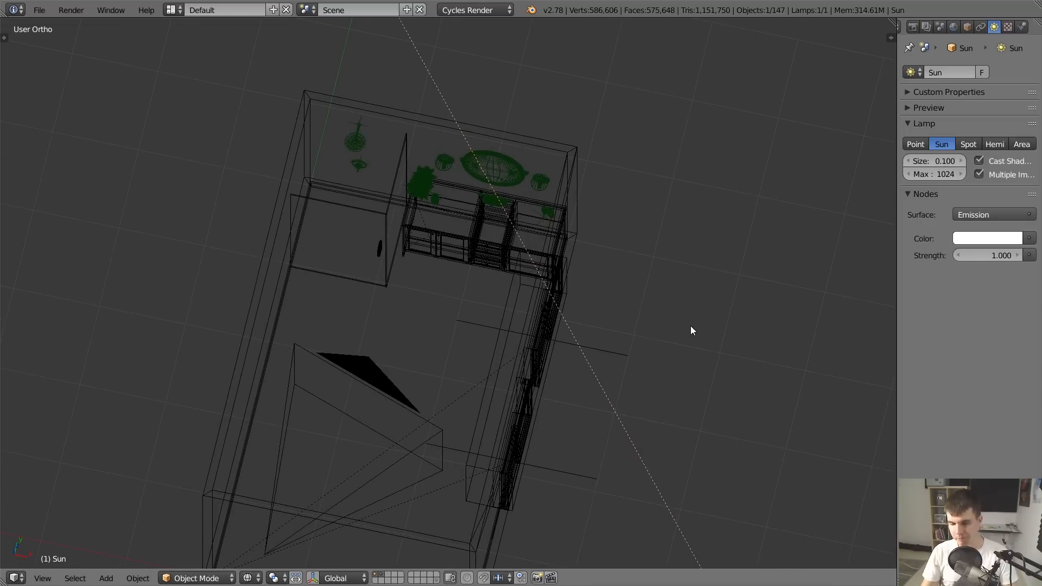
Look through the camera in solid shading and set the sun's emission strength to 5
key(KP_0)
key(z)
scroll(689, 326, up, 1)
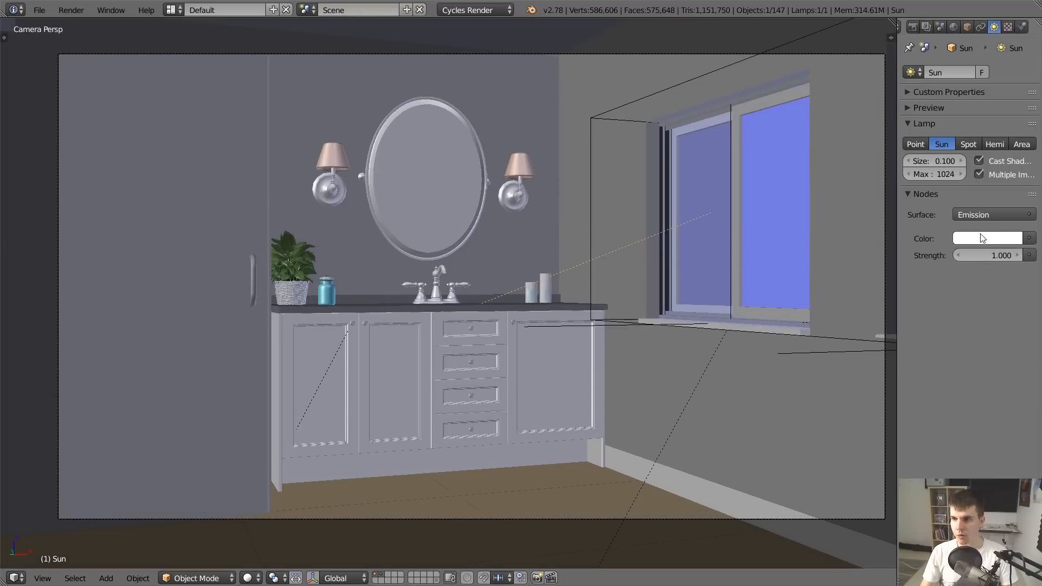
click(994, 253)
text(5)
key(Return)
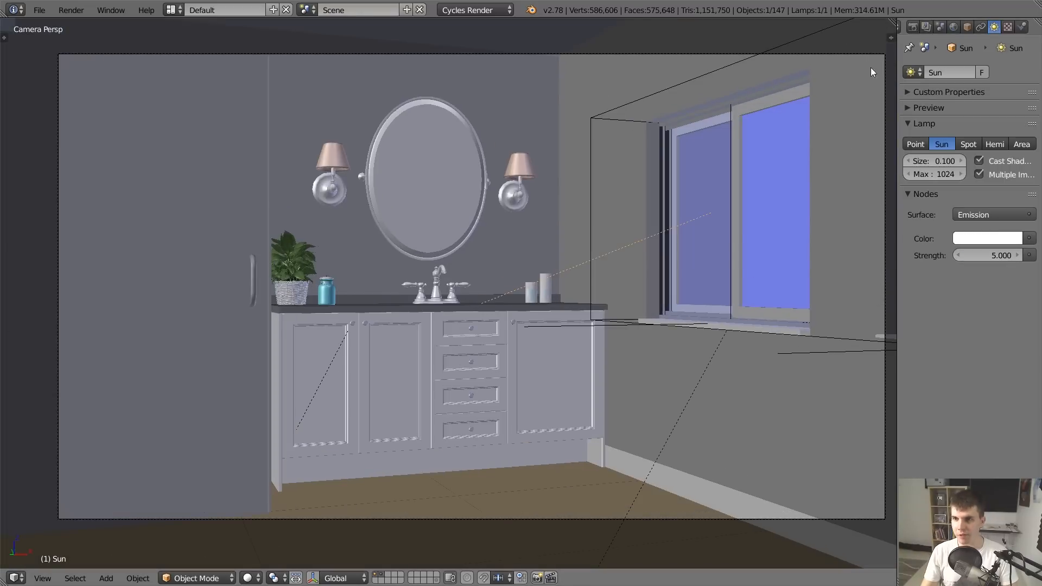
Enable the Border option in the render dimensions and preview the camera view in rendered shading
drag(894, 22, 624, 35)
click(913, 26)
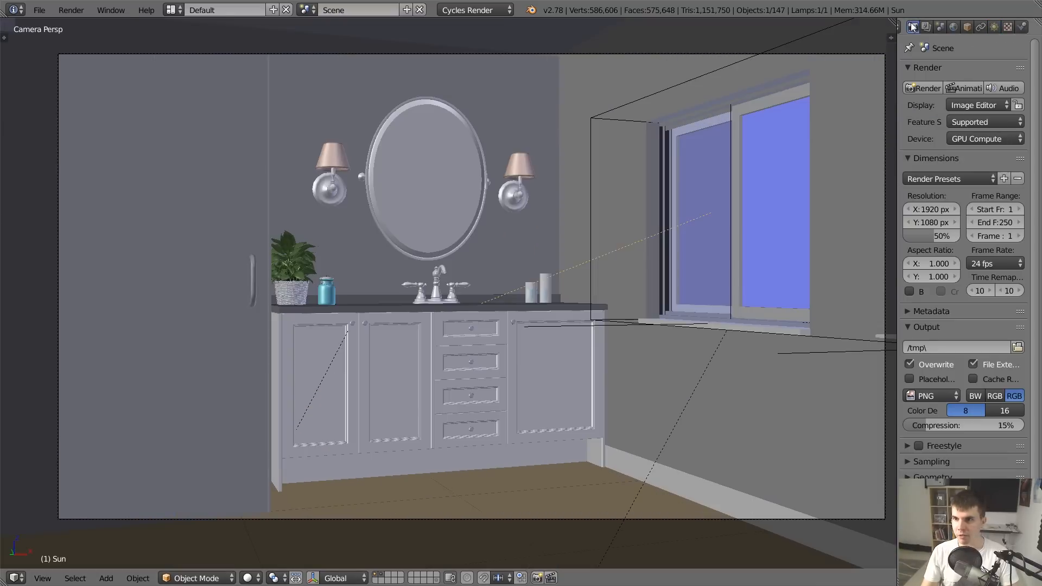
scroll(931, 322, down, 2)
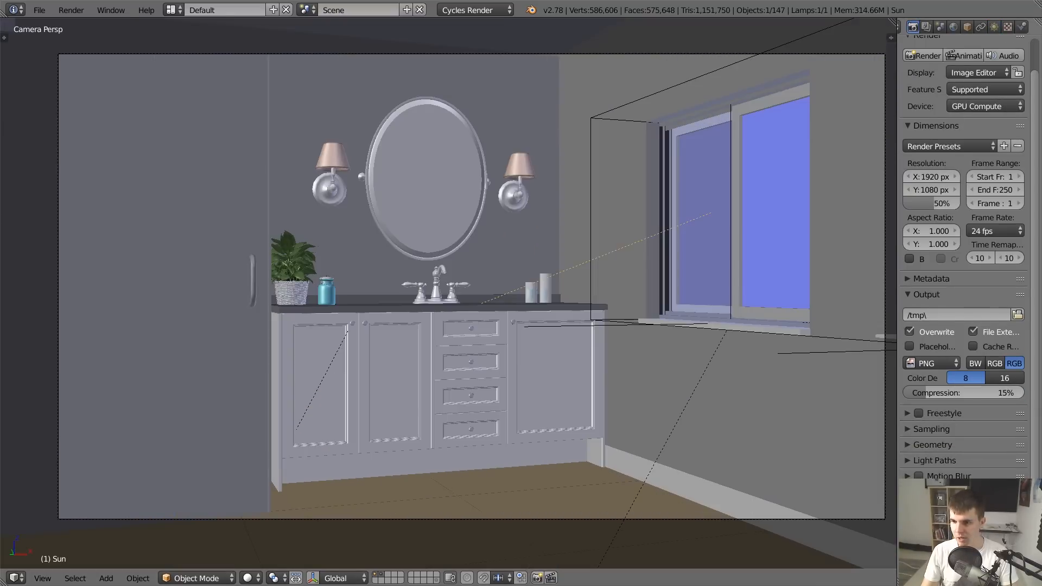
click(909, 259)
scroll(651, 288, down, 4)
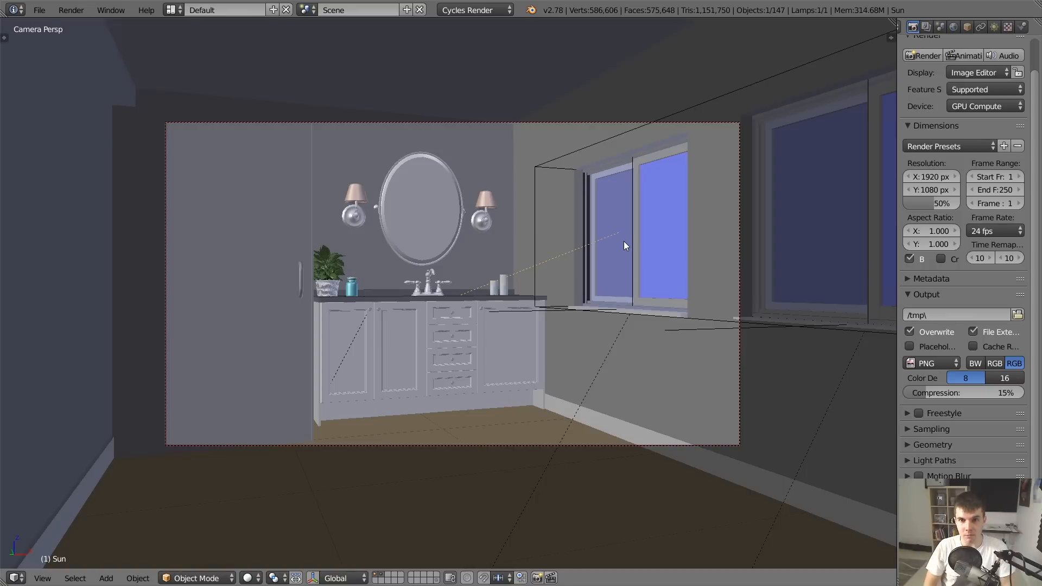
key(shift+z)
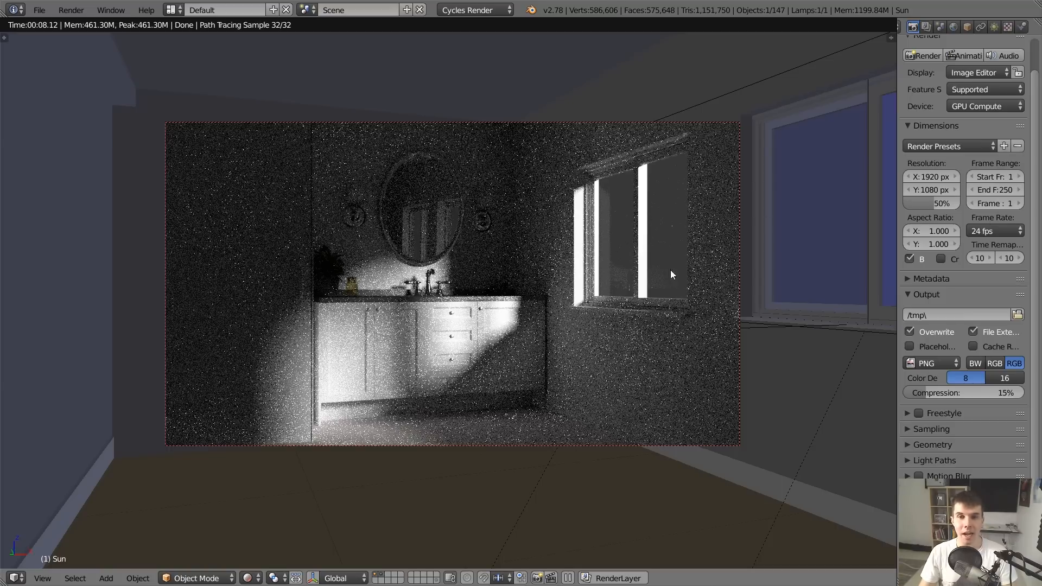
Return to solid shading, select the window sash nearest the camera, and split the viewport to show a node editor beside its material settings
key(shift+z)
right_click(659, 212)
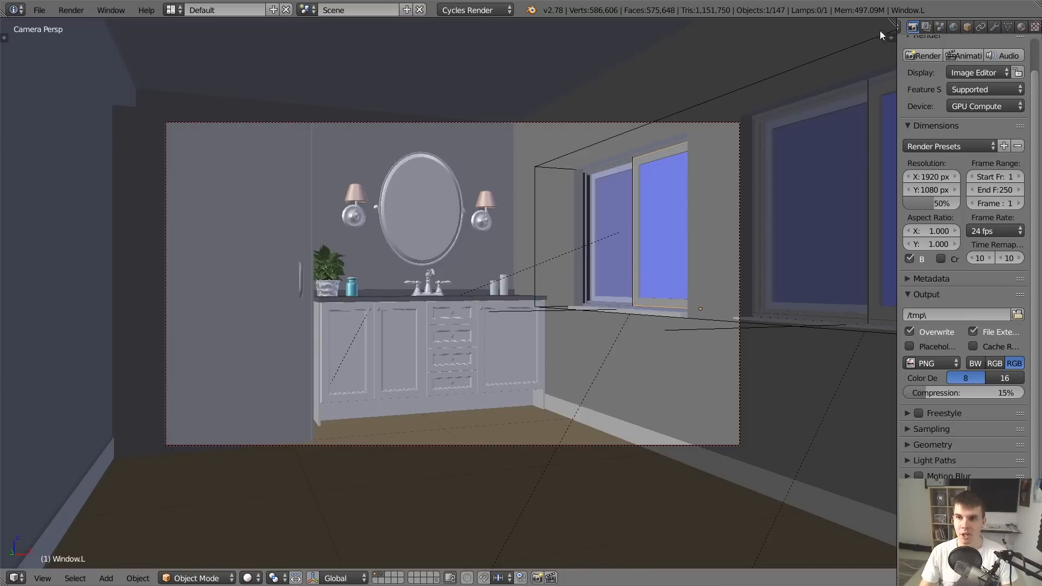
drag(892, 23, 419, 48)
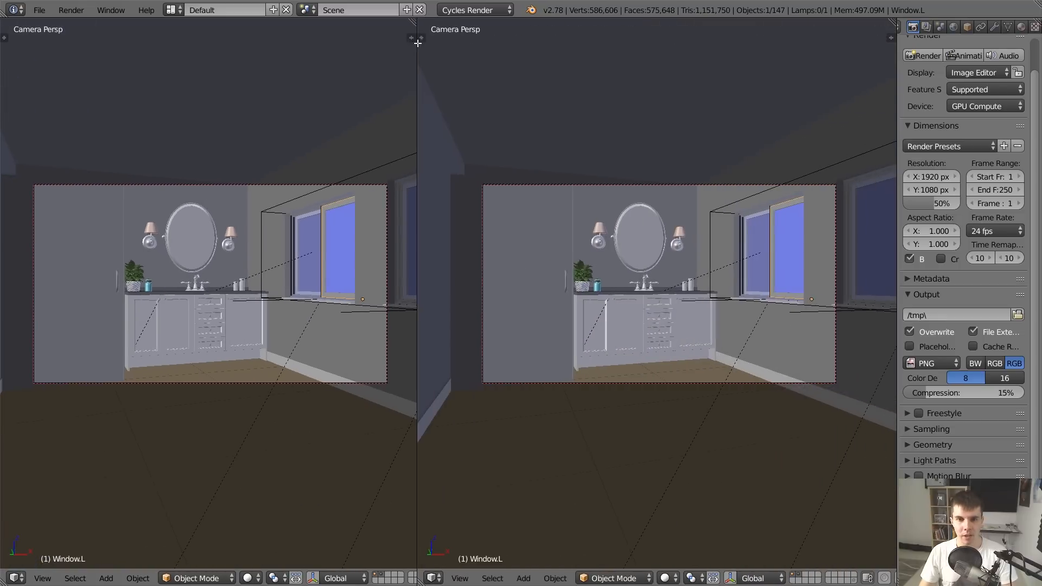
click(434, 578)
click(506, 415)
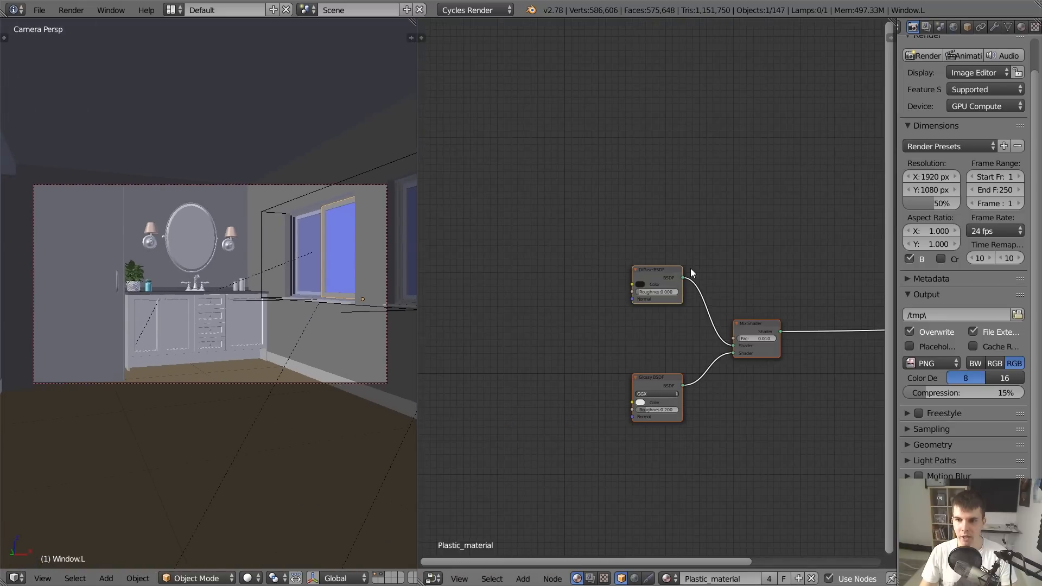
click(1021, 26)
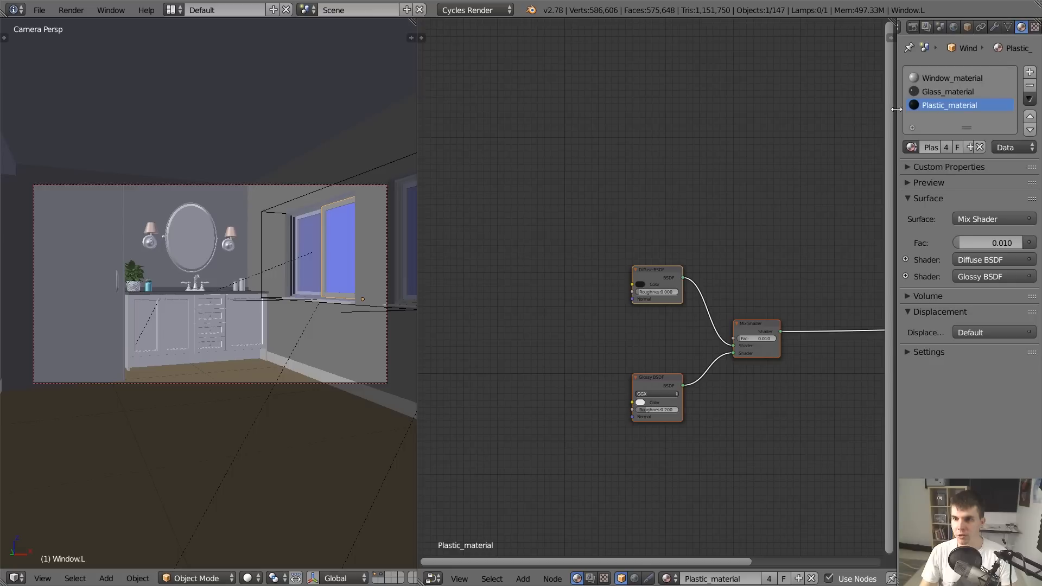
drag(896, 109, 864, 109)
Examine the window frame up close together with its Window_material and Plastic_material slots
scroll(337, 244, up, 5)
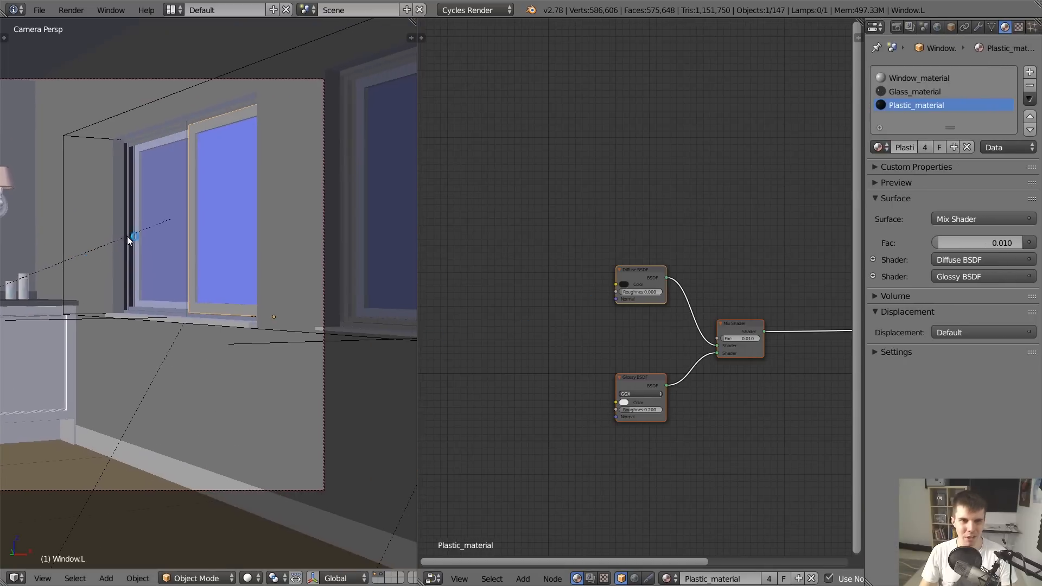
key(z)
key(z)
click(913, 81)
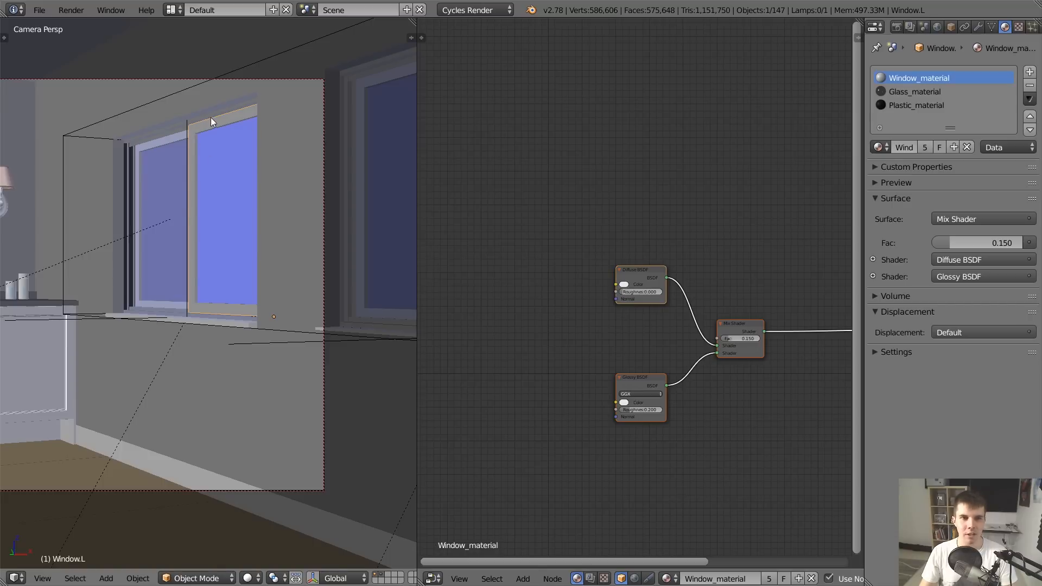
click(923, 105)
scroll(197, 193, up, 5)
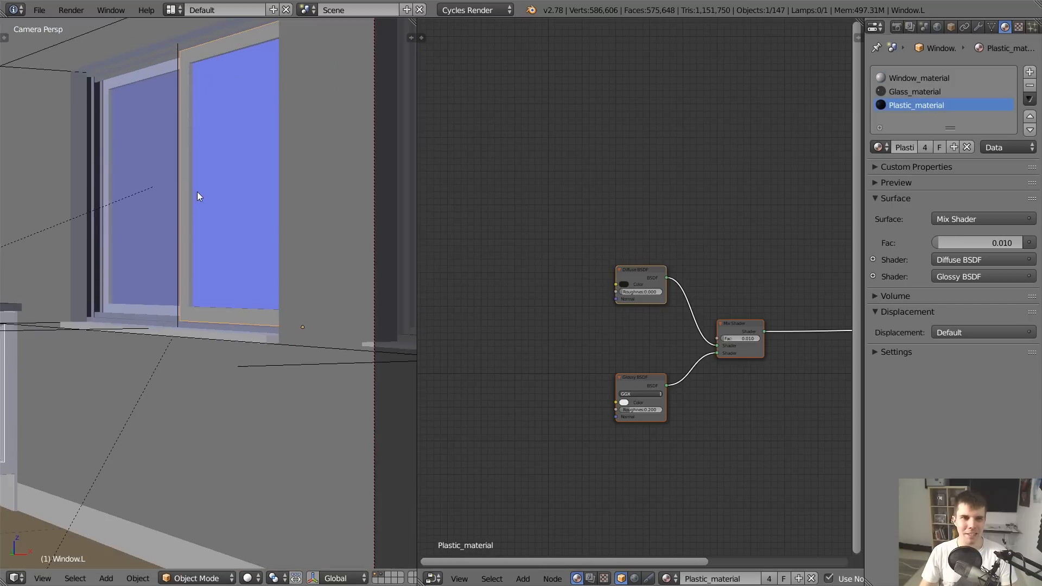
key(z)
key(z)
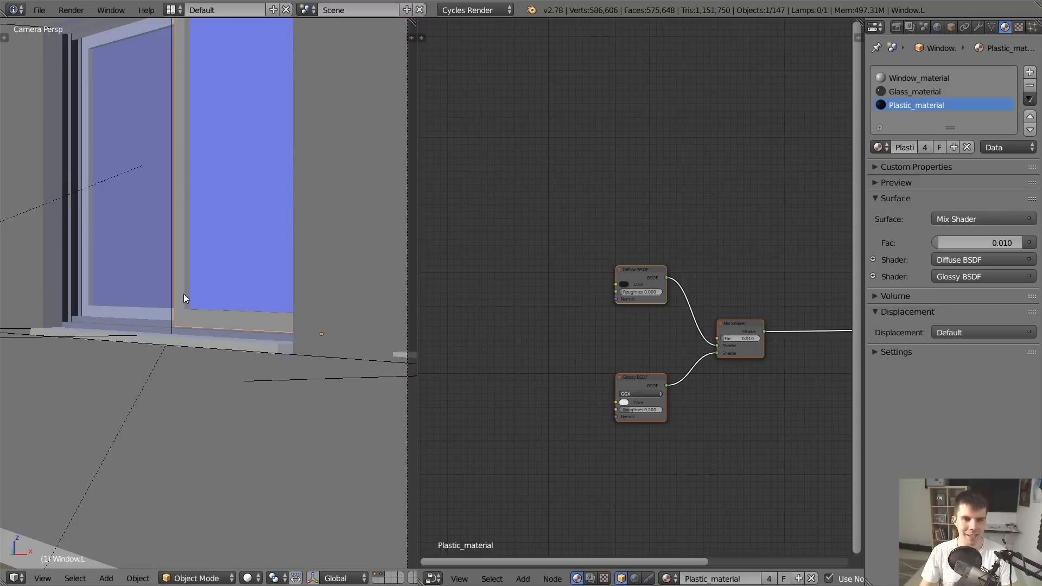
Examine the full node setup of the window's Glass_material, with all its nodes deselected
click(901, 92)
key(Home)
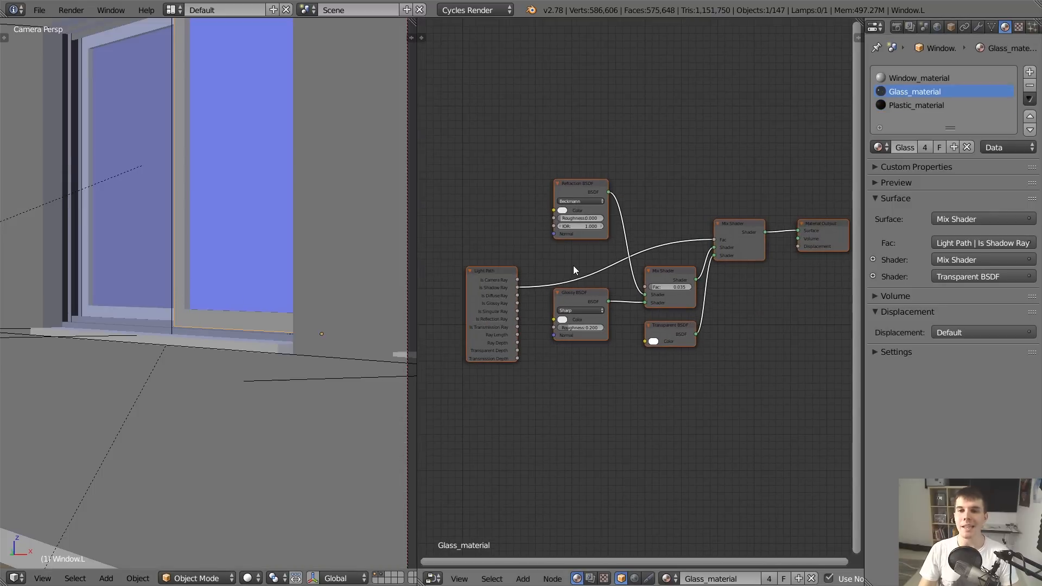
scroll(373, 262, down, 5)
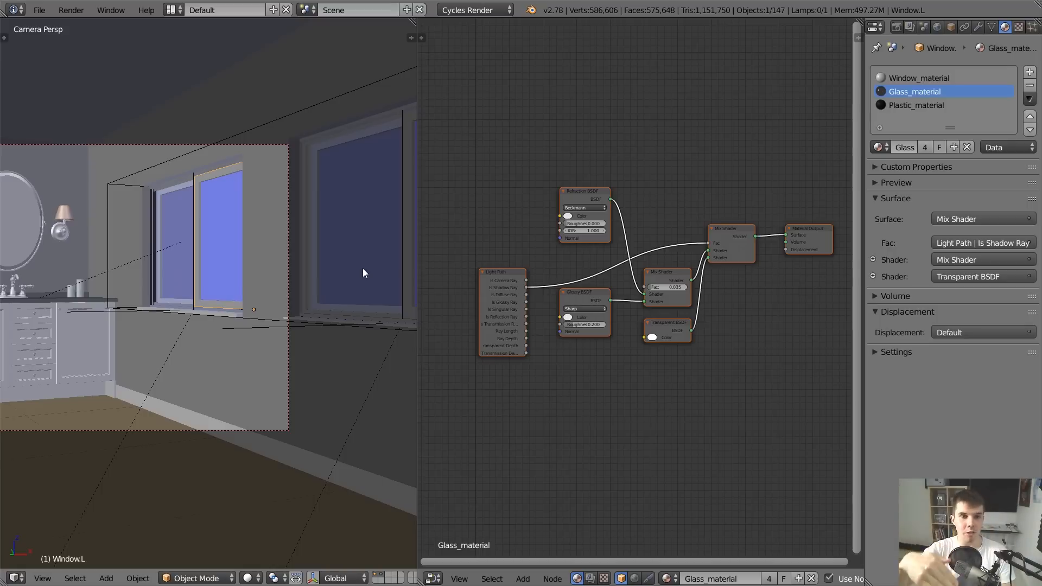
scroll(621, 298, down, 2)
scroll(620, 295, up, 3)
middle_drag(620, 294, 590, 283)
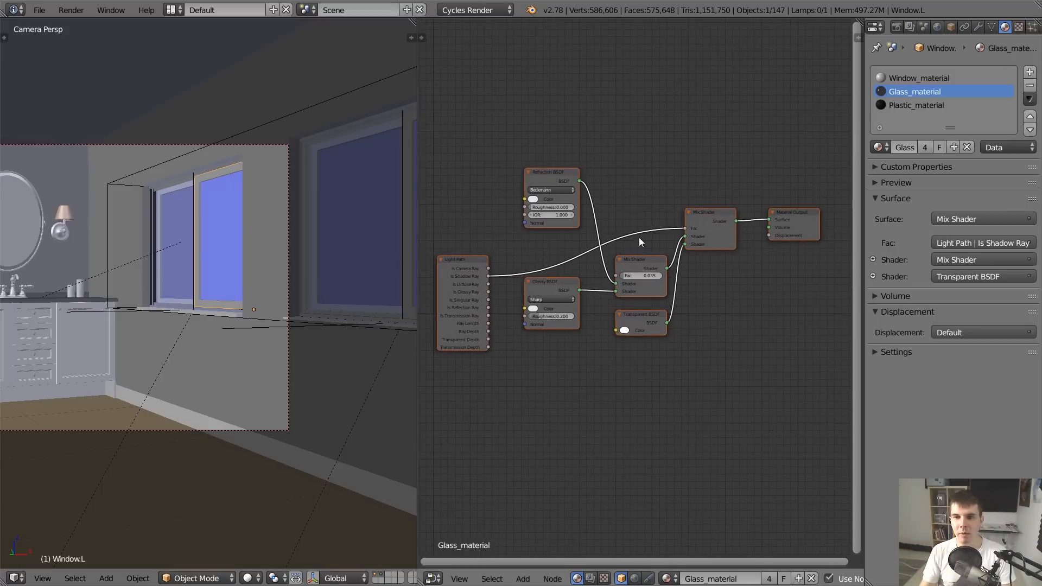
key(a)
middle_drag(639, 240, 565, 267)
scroll(591, 248, up, 1)
scroll(587, 256, down, 2)
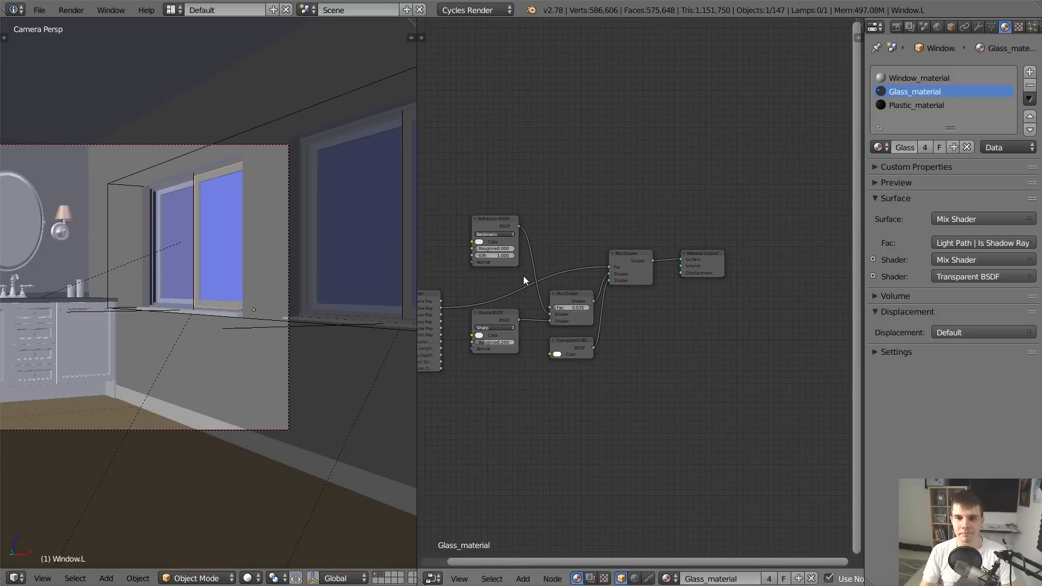
key(Home)
key(b)
right_click(472, 152)
scroll(669, 200, up, 4)
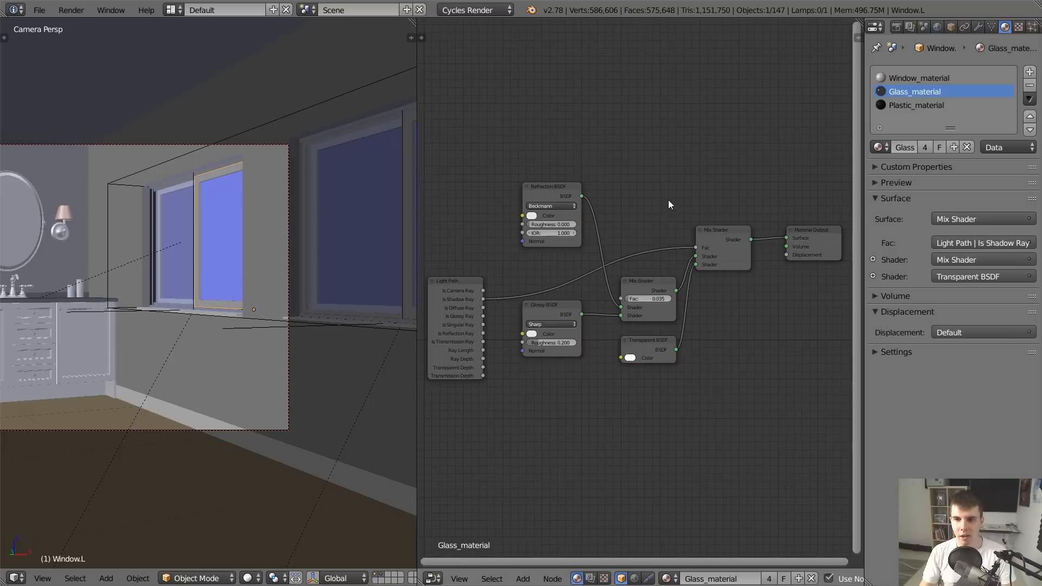
Add a Glass BSDF node in free space above the existing glass nodes and connect it to the Material Output's Surface
middle_drag(669, 200, 524, 346)
scroll(548, 208, up, 7)
middle_drag(547, 181, 591, 230)
key(shift+a)
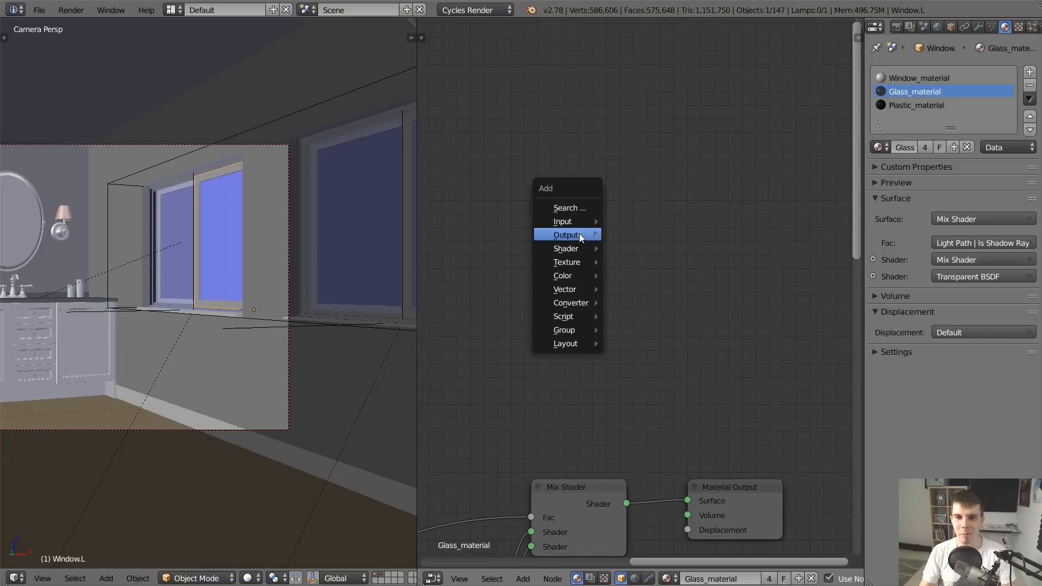
mouse_move(570, 248)
click(650, 324)
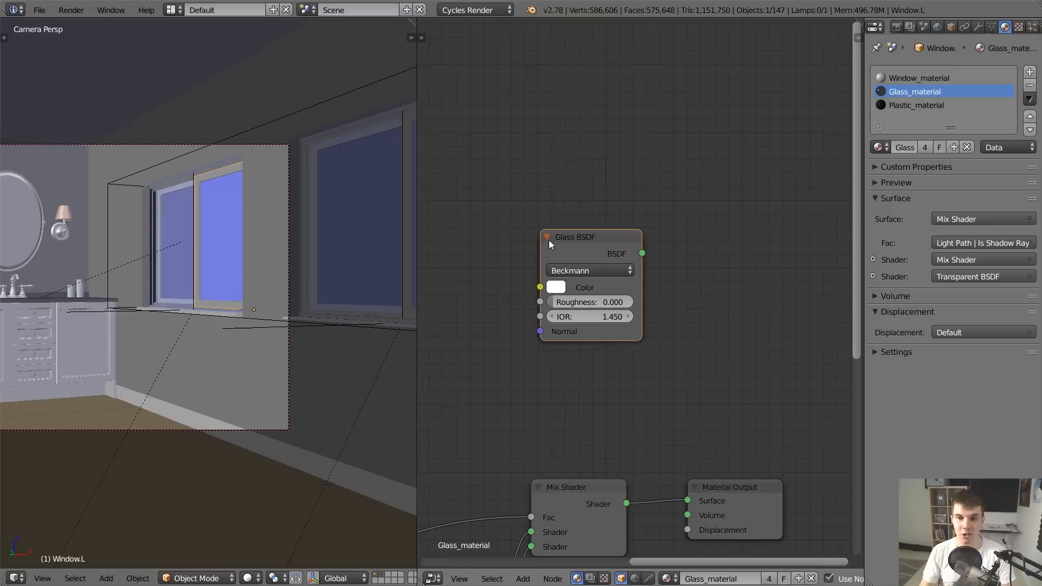
drag(642, 253, 740, 245)
scroll(741, 245, up, 2)
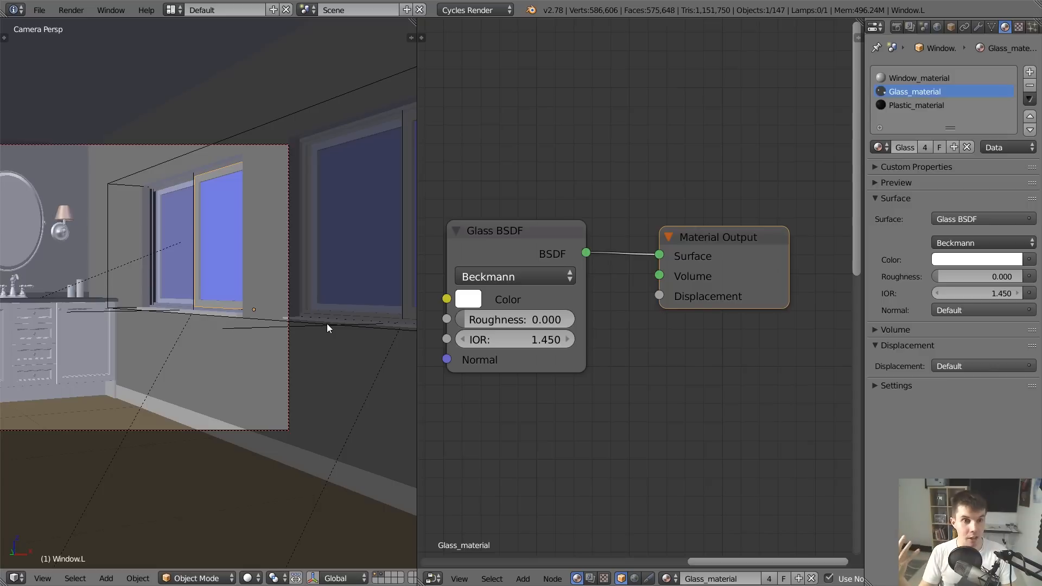
Preview the plain glass window in rendered shading to judge how much sunlight enters the room, then return to solid shading
key(shift+z)
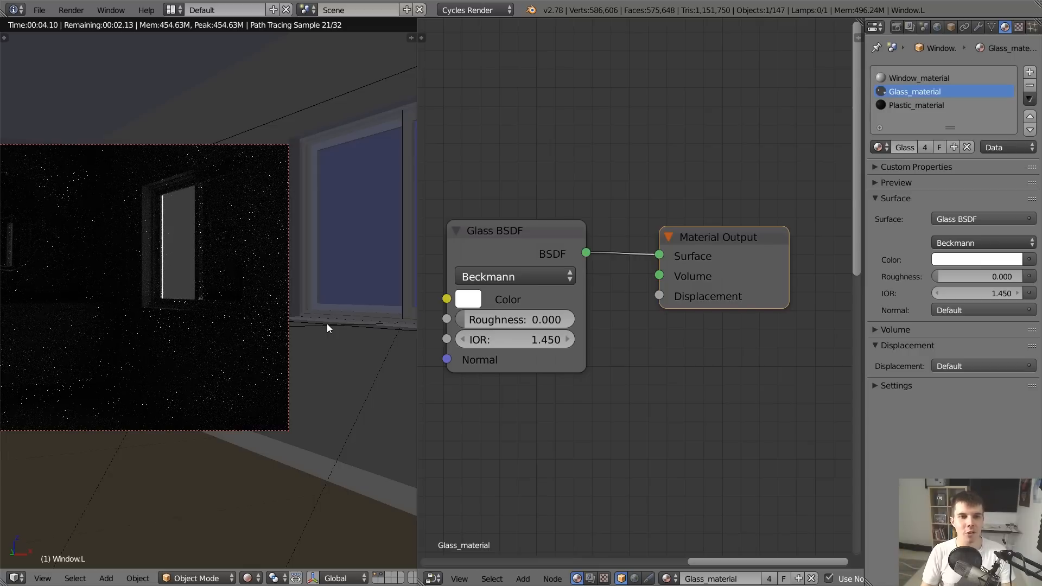
shift+middle_drag(230, 235, 320, 240)
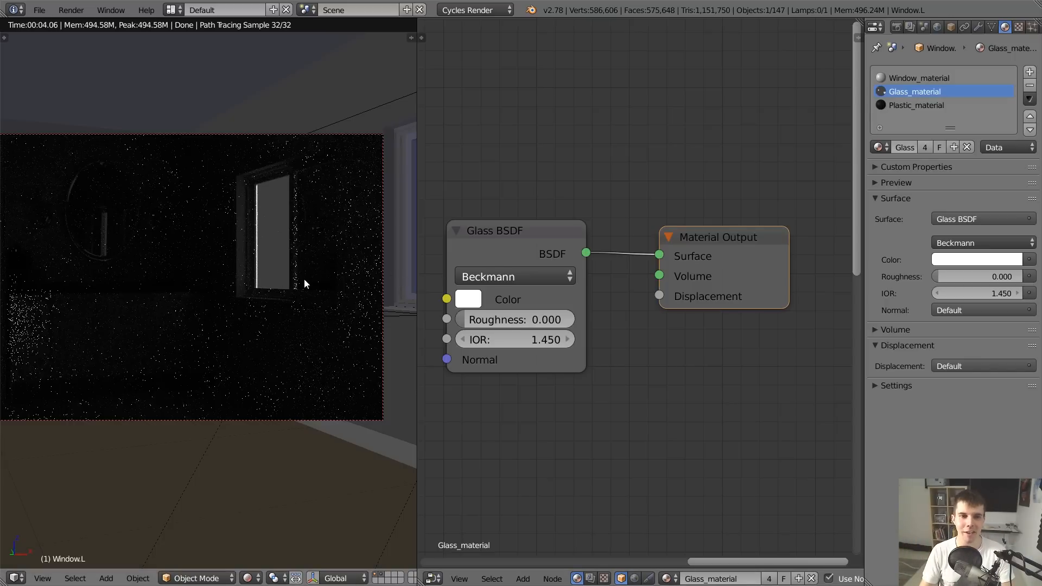
key(shift+z)
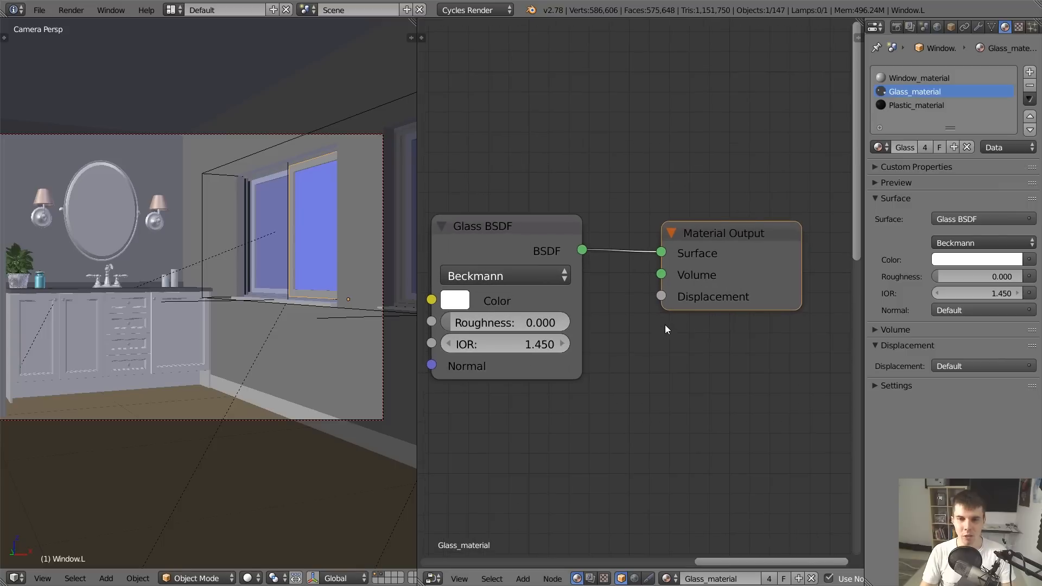
scroll(620, 334, down, 1)
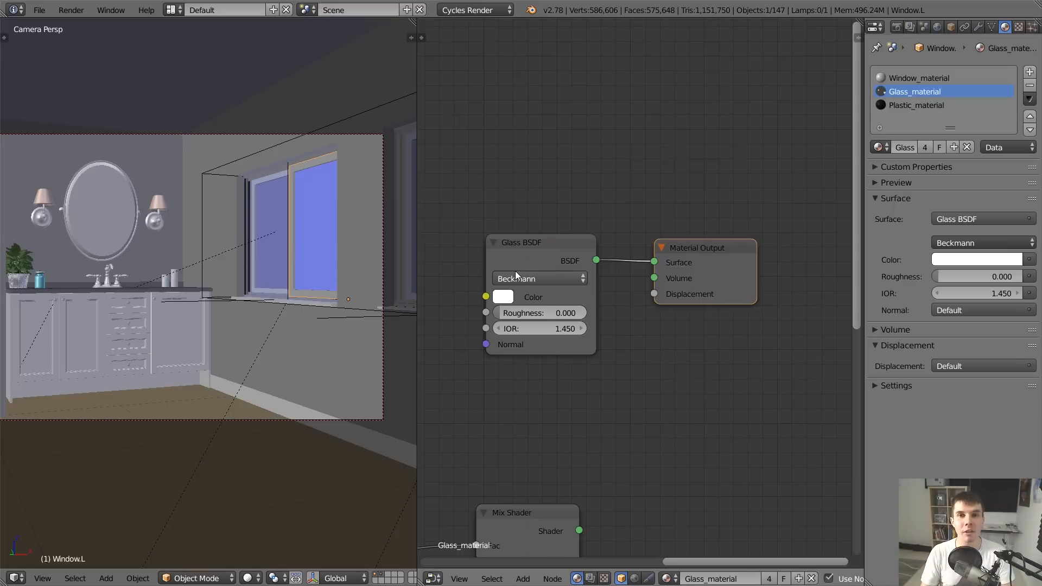
click(539, 245)
scroll(539, 246, down, 1)
scroll(542, 246, up, 1)
scroll(542, 246, down, 1)
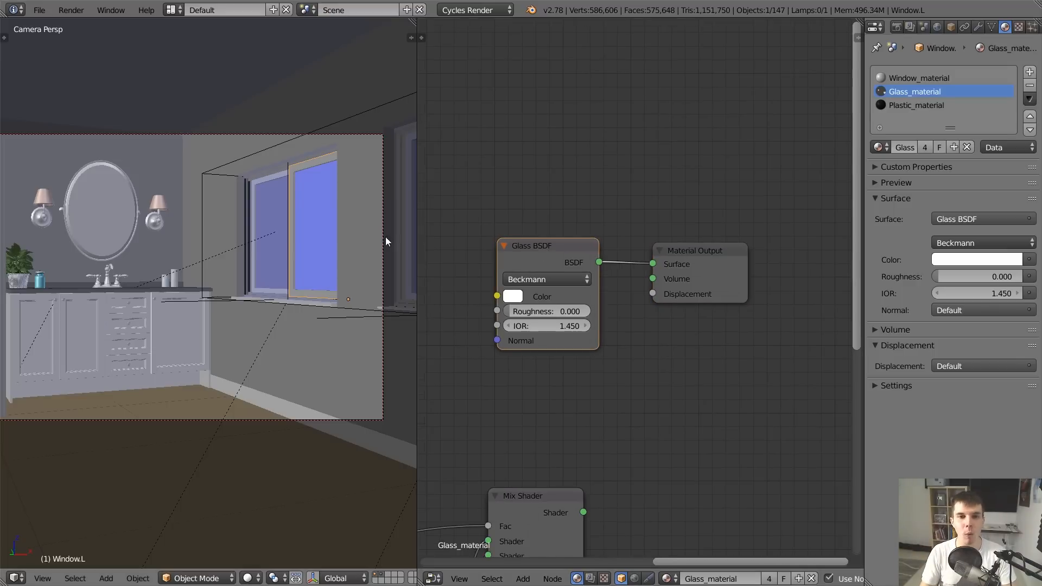
scroll(346, 211, up, 2)
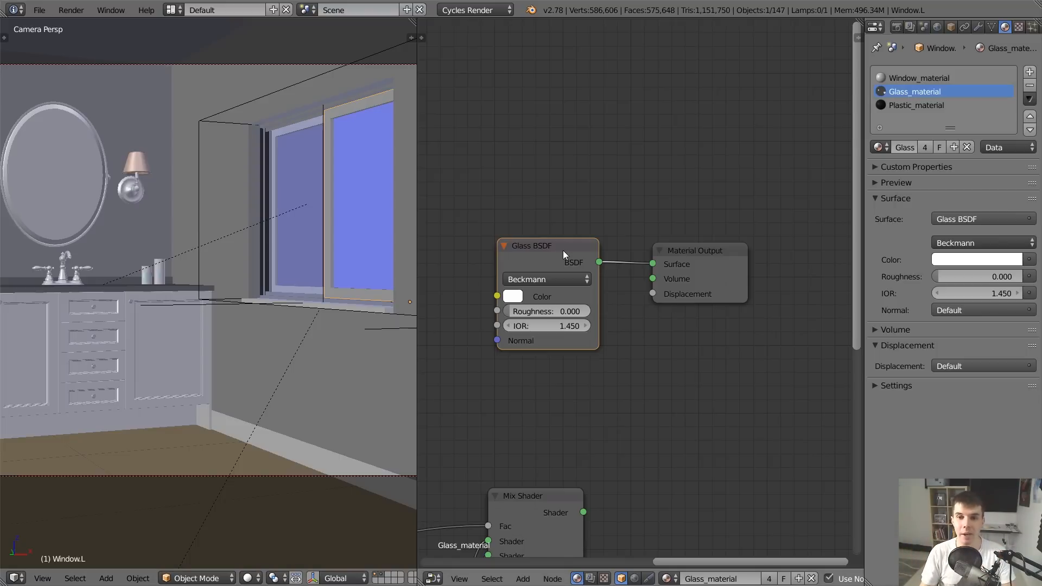
Reconnect the final Mix Shader to the Material Output's Surface and delete the plain Glass BSDF node
scroll(562, 250, down, 3)
middle_drag(601, 472, 707, 396)
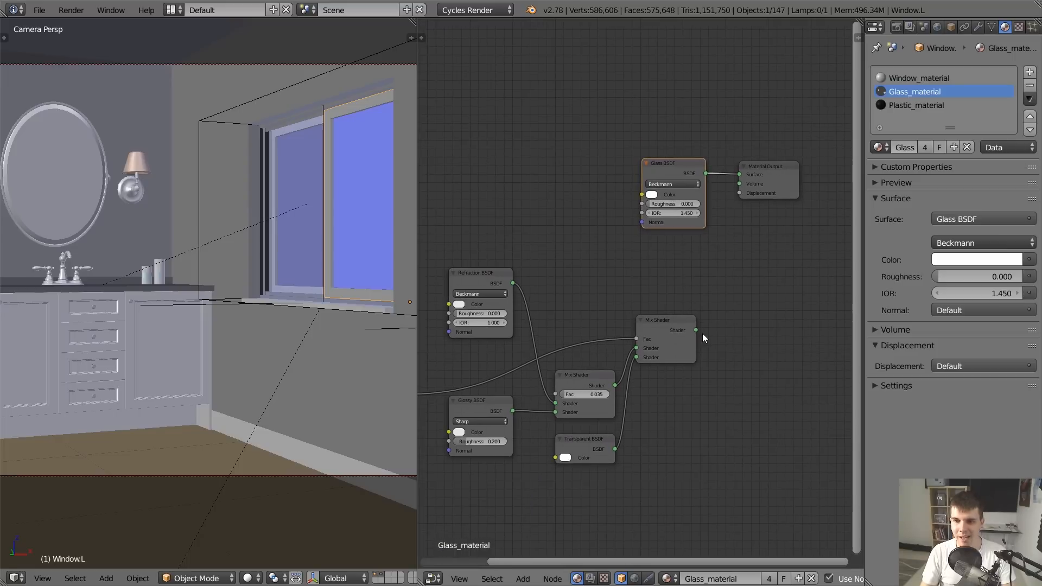
drag(696, 330, 738, 329)
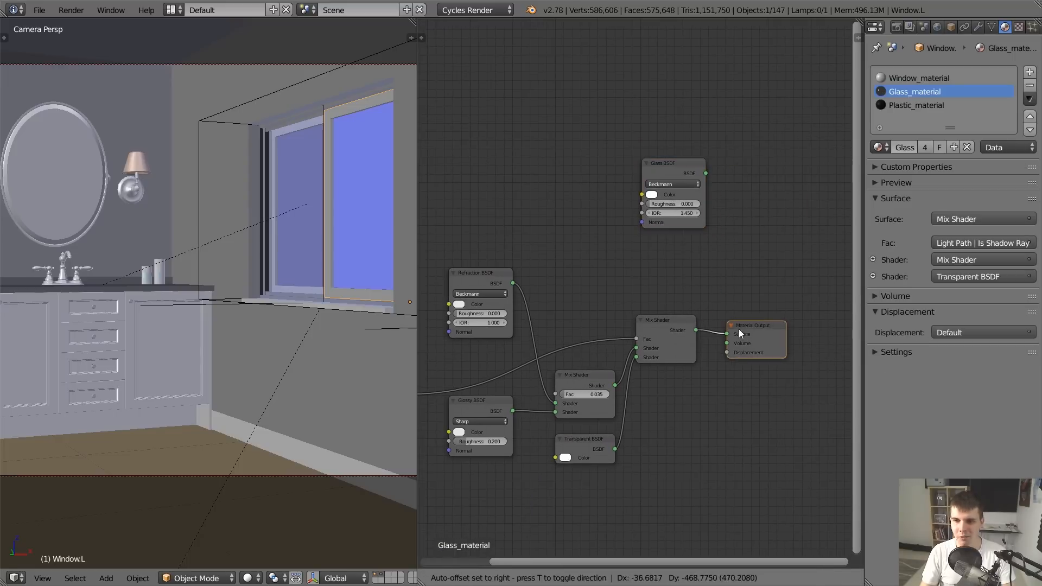
click(681, 185)
key(x)
key(Home)
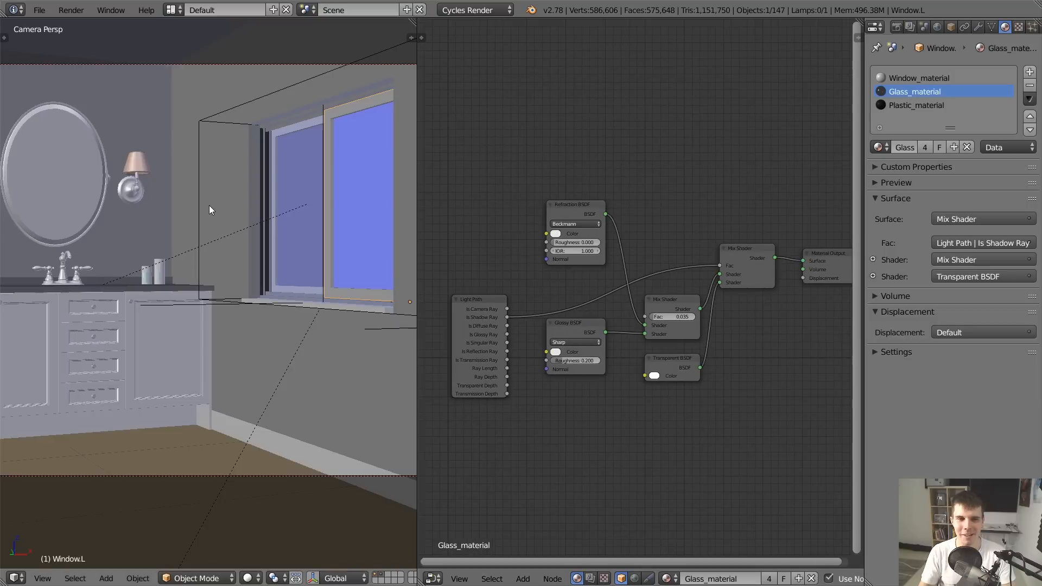
Rearrange the glass nodes, stacking Light Path, Refraction BSDF and Glossy BSDF in one column beside the first Mix Shader
drag(489, 315, 506, 288)
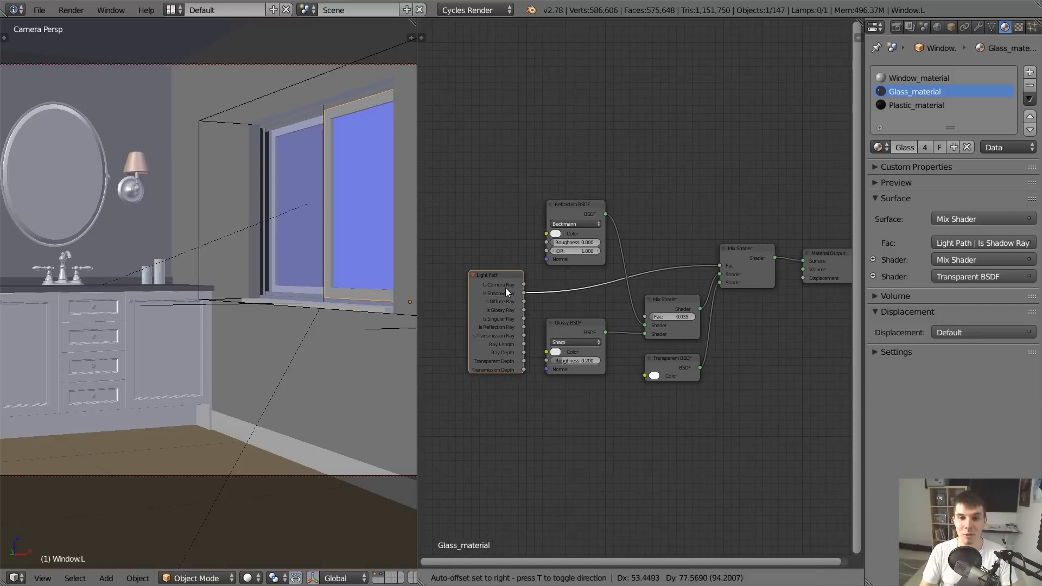
scroll(506, 288, up, 1)
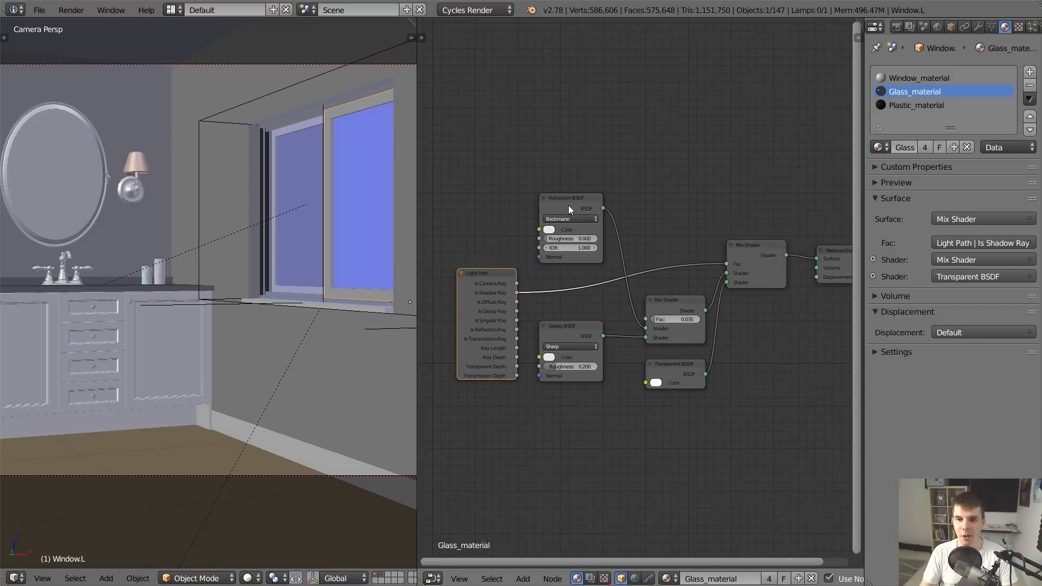
drag(569, 205, 571, 257)
drag(480, 282, 565, 136)
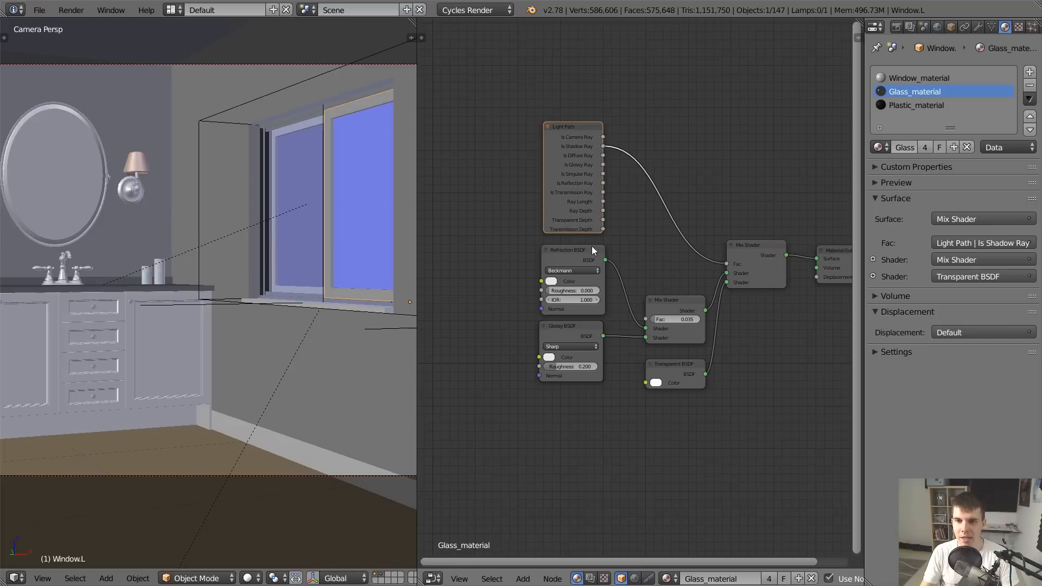
scroll(581, 293, up, 2)
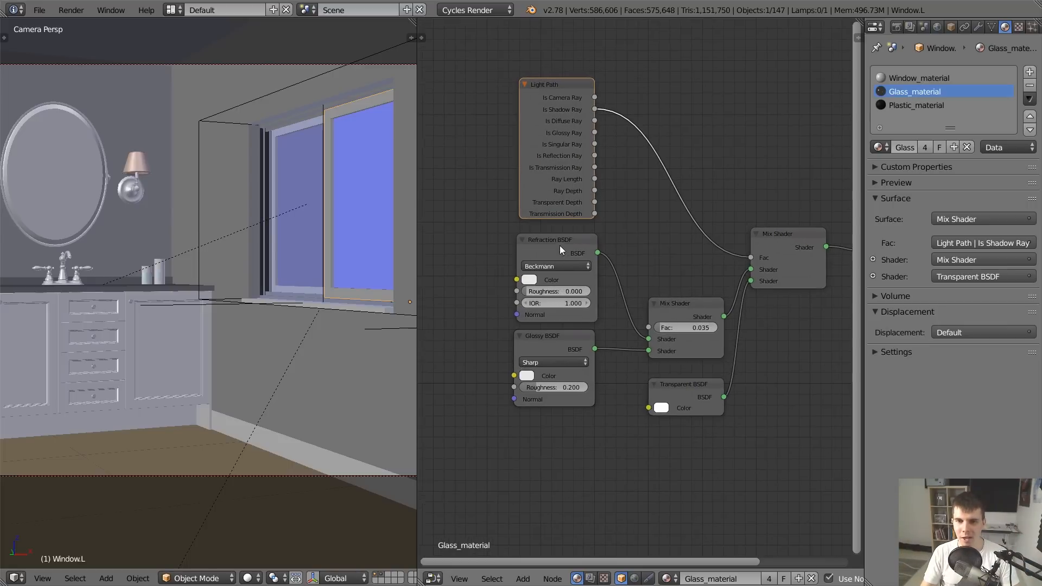
drag(560, 249, 562, 240)
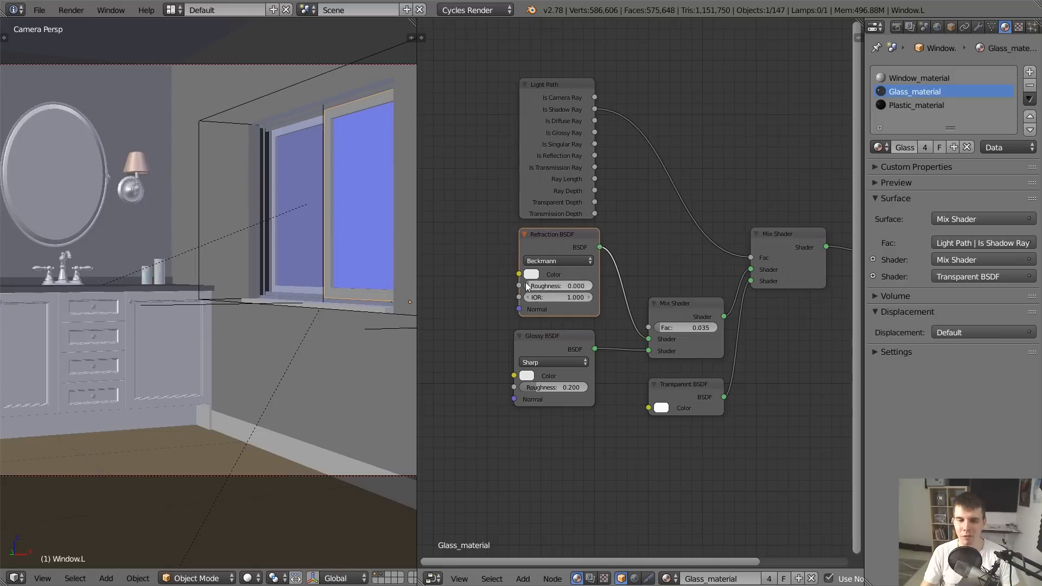
mouse_move(539, 335)
mouse_down()
mouse_move(554, 337)
mouse_move(544, 330)
mouse_up()
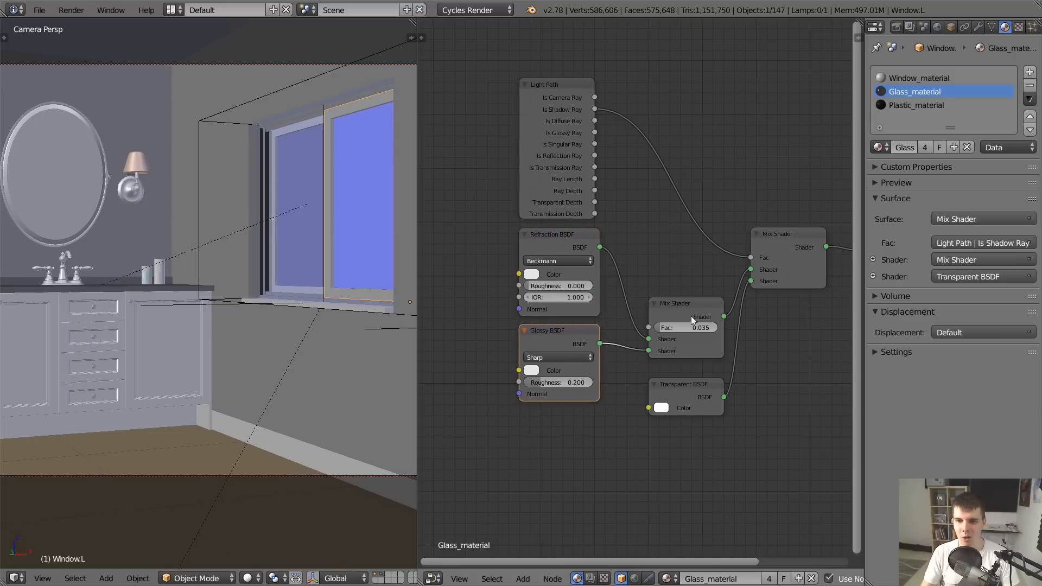
drag(692, 316, 685, 306)
click(689, 383)
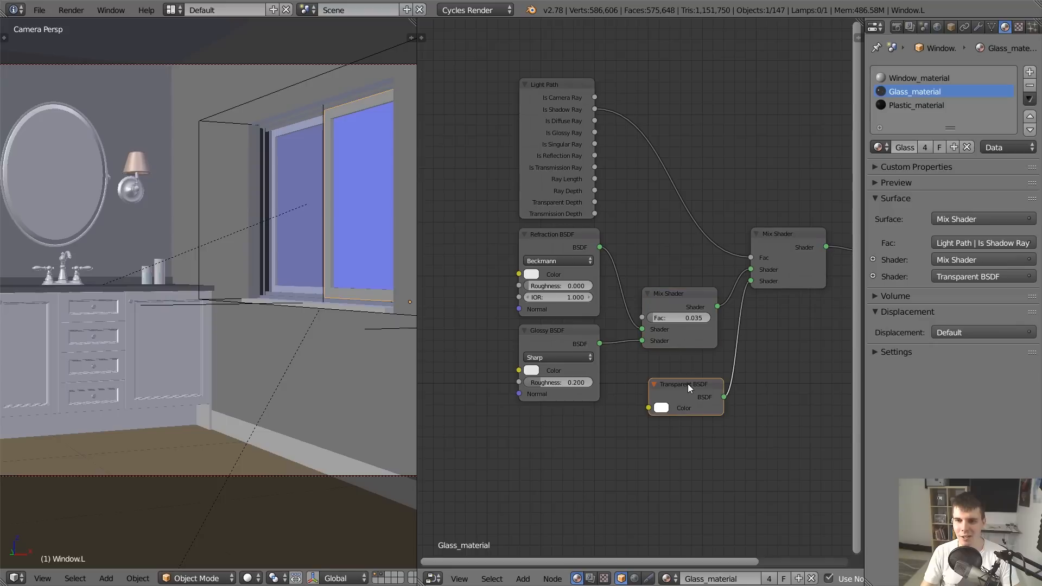
Delete every node of Glass_material except the Material Output
middle_drag(707, 344, 680, 337)
scroll(676, 336, down, 1)
key(a)
scroll(613, 282, down, 4)
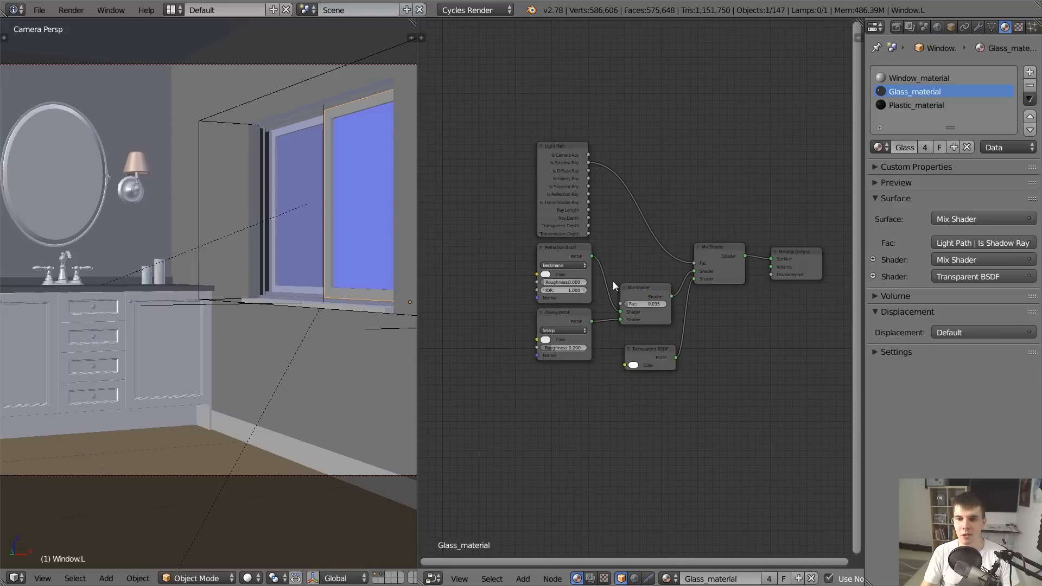
key(a)
drag(516, 109, 706, 434)
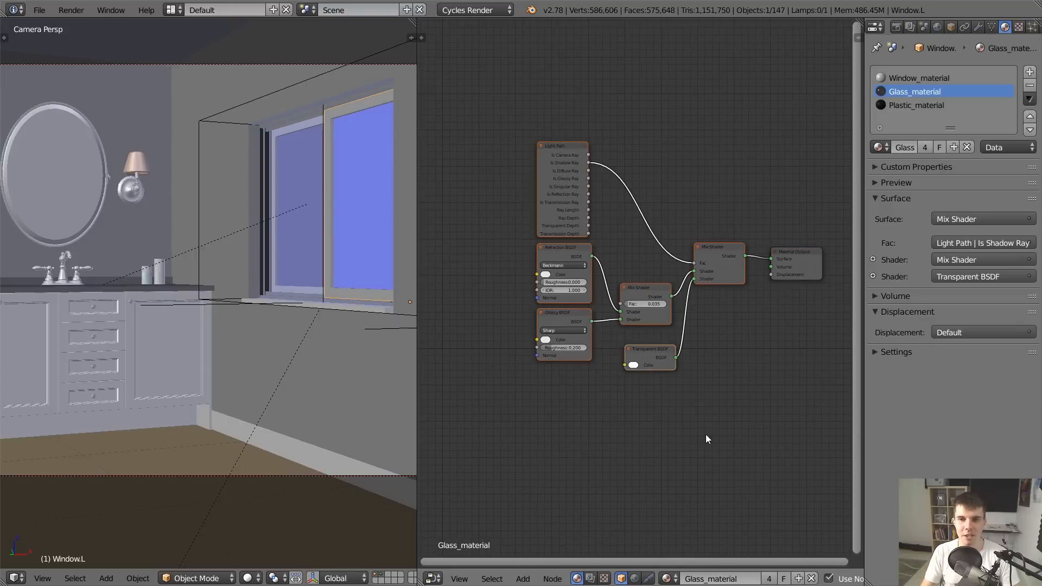
key(x)
key(Home)
Add a Glass BSDF node and place it well to the left of the Material Output
key(shift+a)
mouse_move(574, 308)
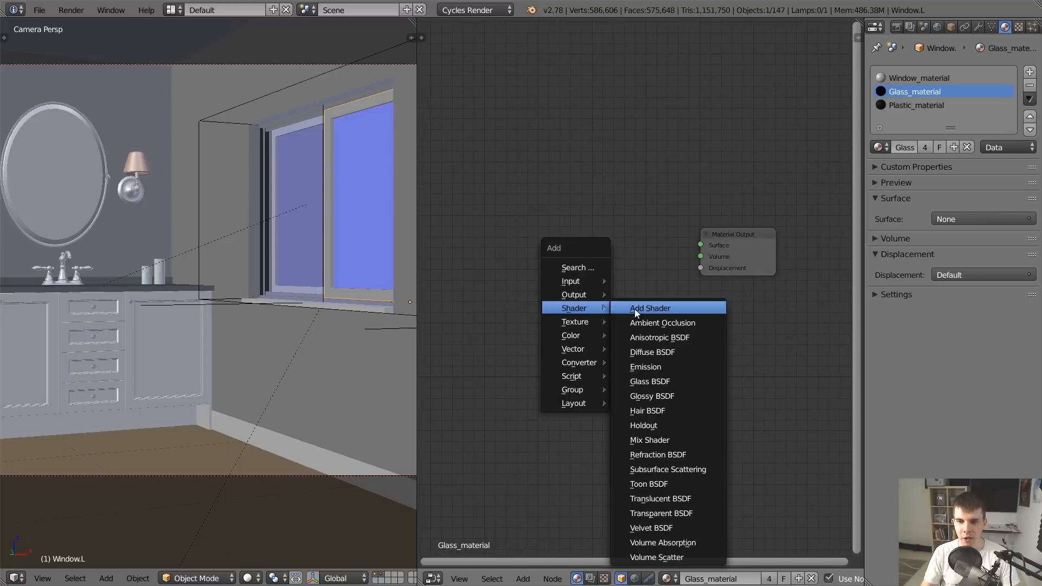
click(650, 381)
click(481, 234)
middle_drag(490, 236, 529, 240)
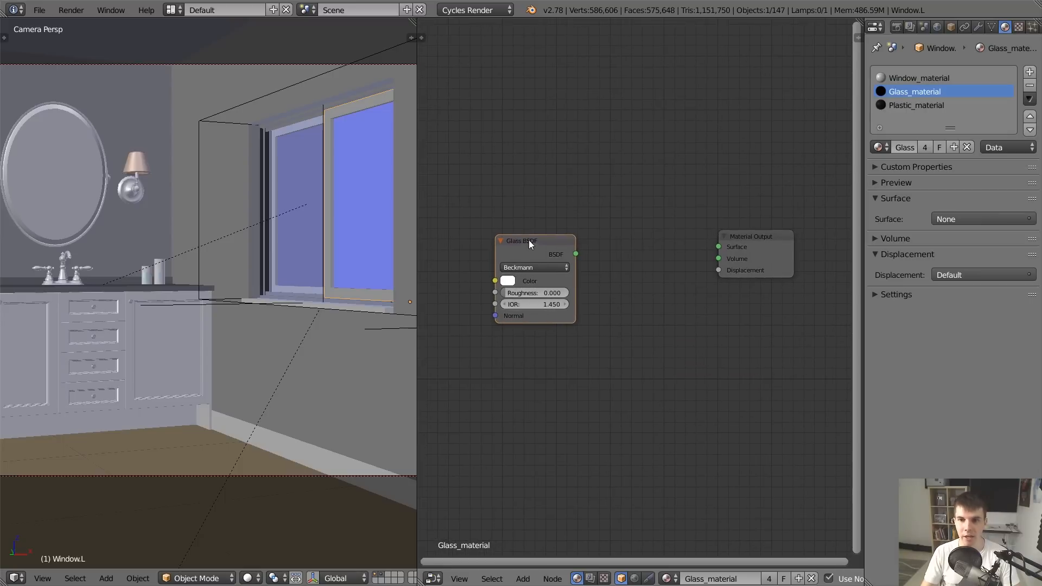
drag(528, 240, 499, 237)
Add a Mix Shader between the Glass BSDF and Material Output, connecting the Glass BSDF to its first Shader input
key(shift+a)
mouse_move(552, 286)
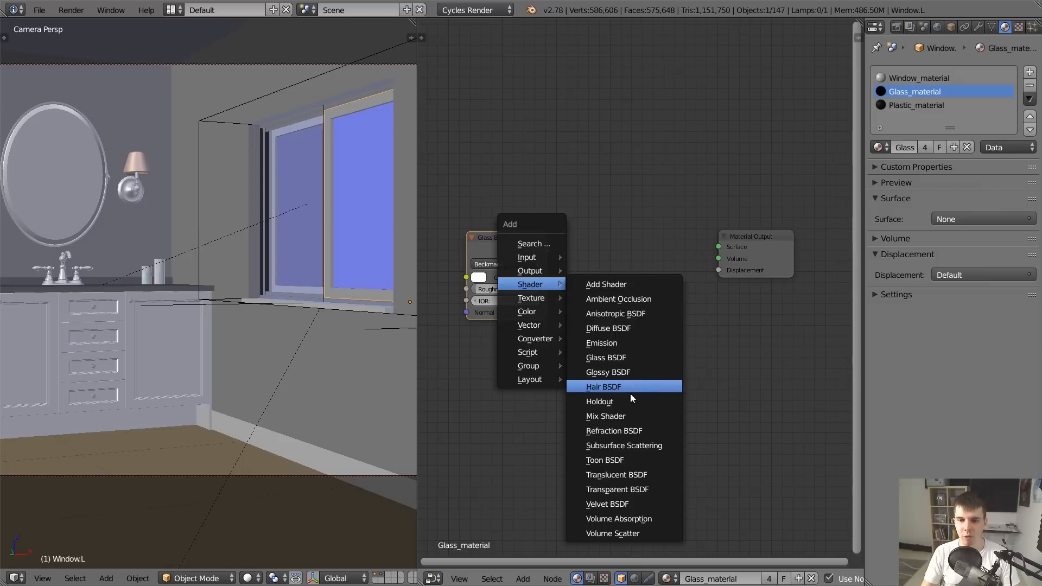
click(622, 416)
click(611, 242)
drag(548, 251, 613, 288)
Add a Transparent BSDF below the Glass BSDF and connect it to the Mix Shader's second Shader input
middle_drag(565, 307, 612, 275)
key(shift+a)
mouse_move(552, 317)
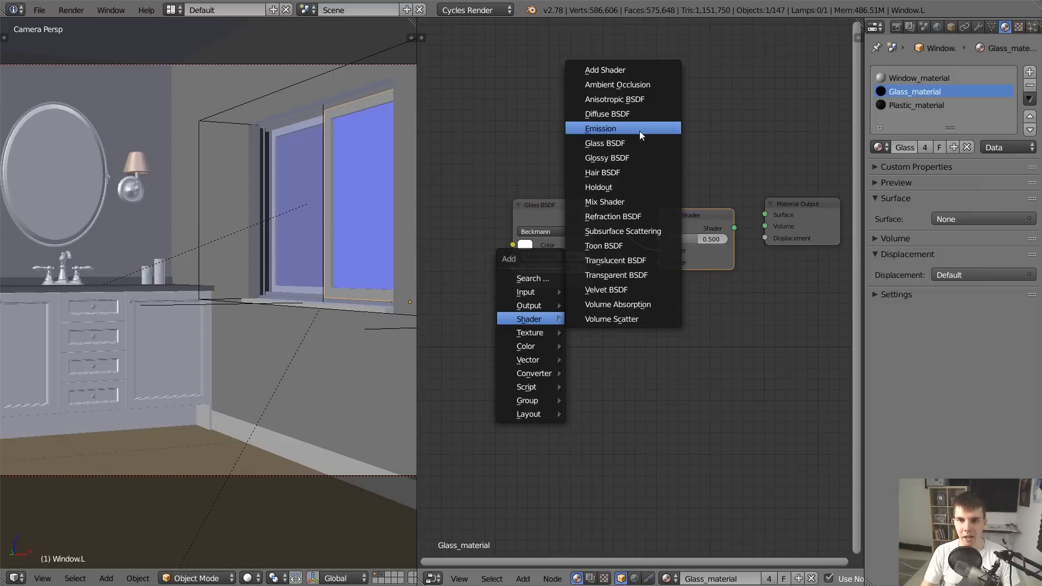
click(613, 276)
click(521, 302)
drag(592, 316, 659, 262)
Add a Light Path node and place it directly above the Glass BSDF
middle_drag(620, 249, 631, 298)
key(shift+a)
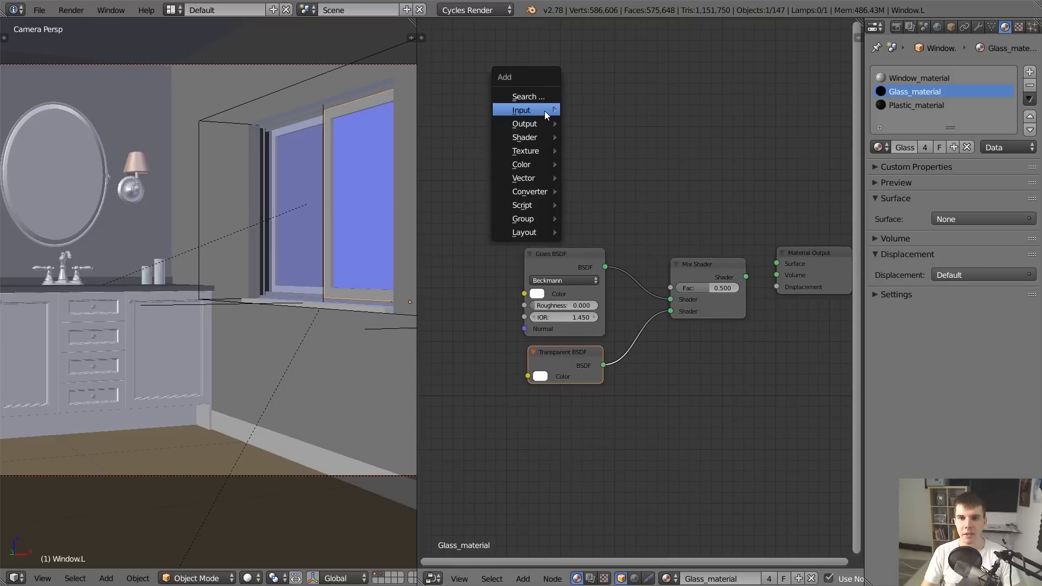
mouse_move(546, 111)
click(610, 213)
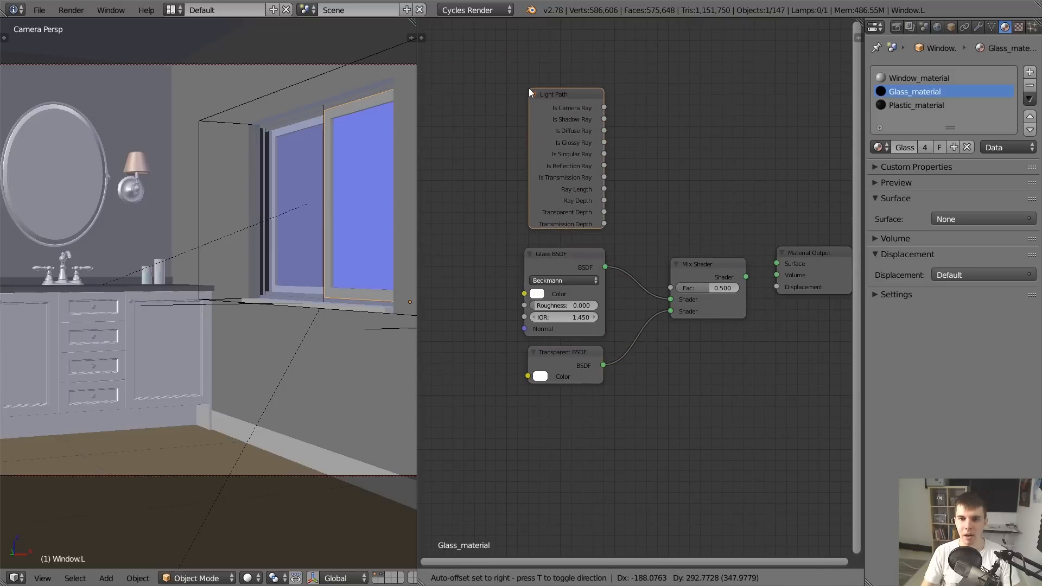
click(532, 91)
drag(591, 128, 584, 127)
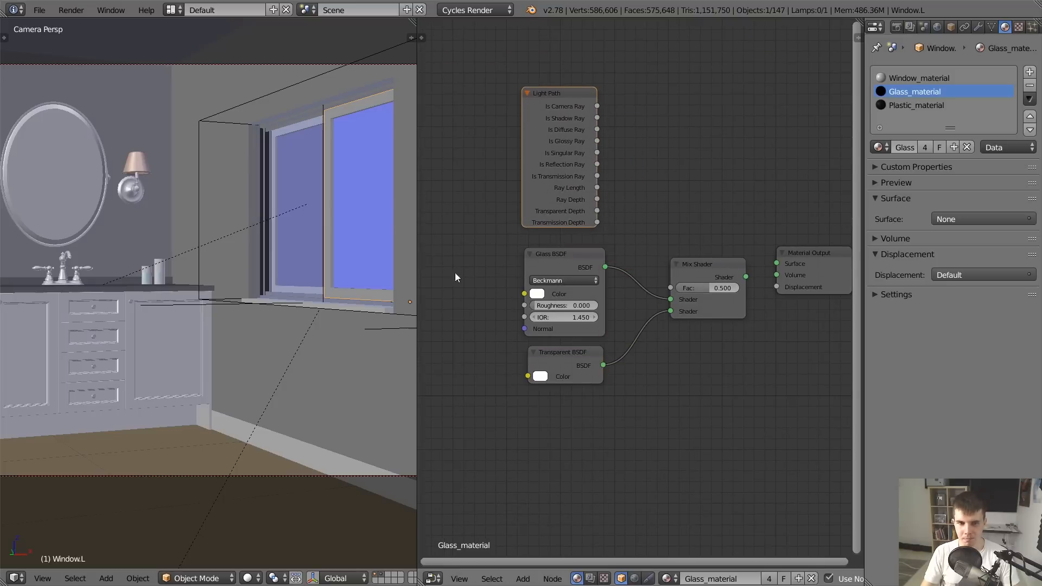
Space out the nodes, moving Material Output and Light Path outwards and aligning the Glass and Transparent BSDFs
drag(803, 275, 833, 290)
middle_drag(672, 270, 644, 262)
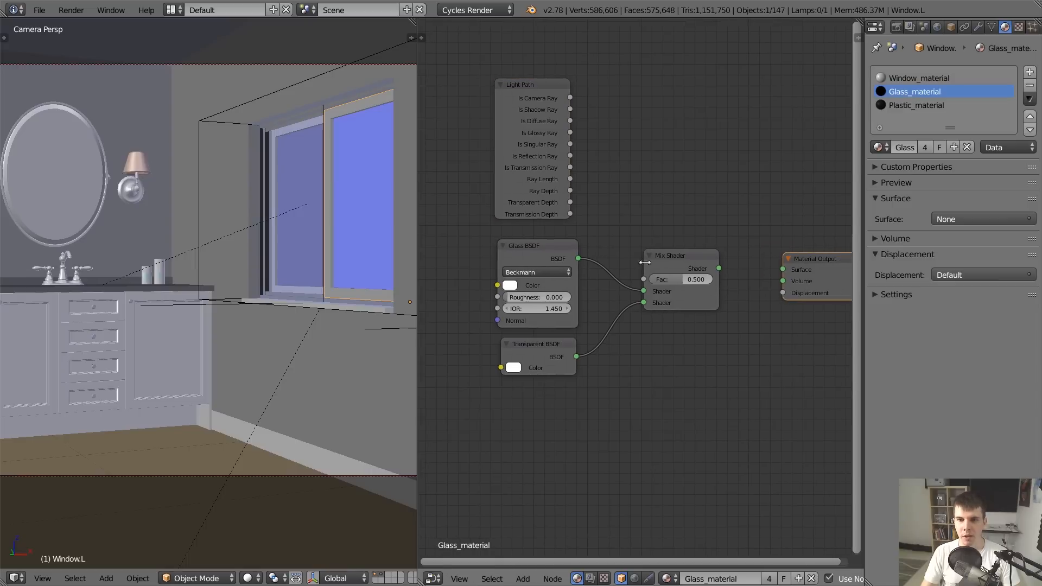
drag(552, 259, 558, 256)
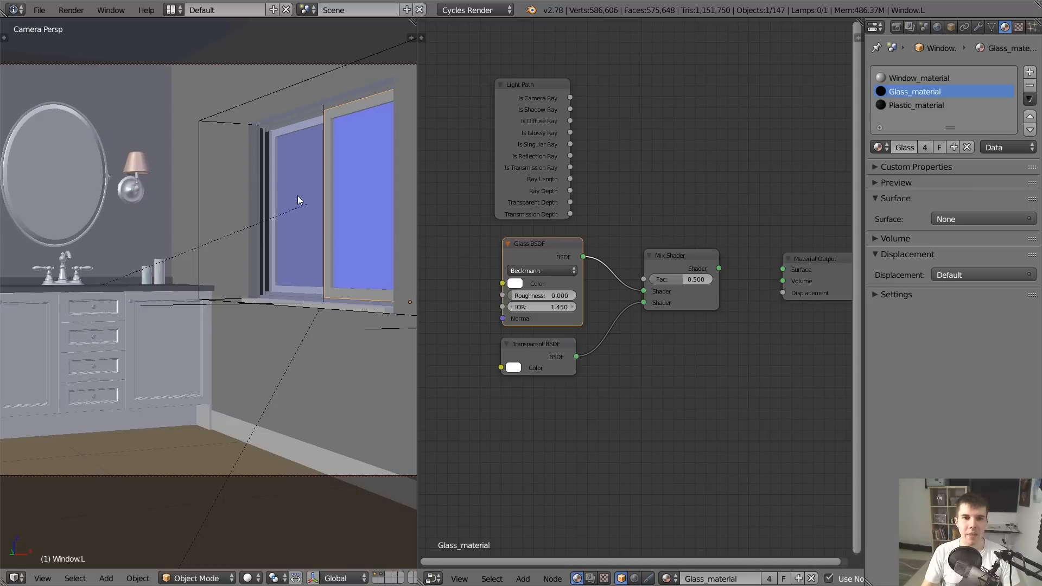
drag(539, 351, 540, 343)
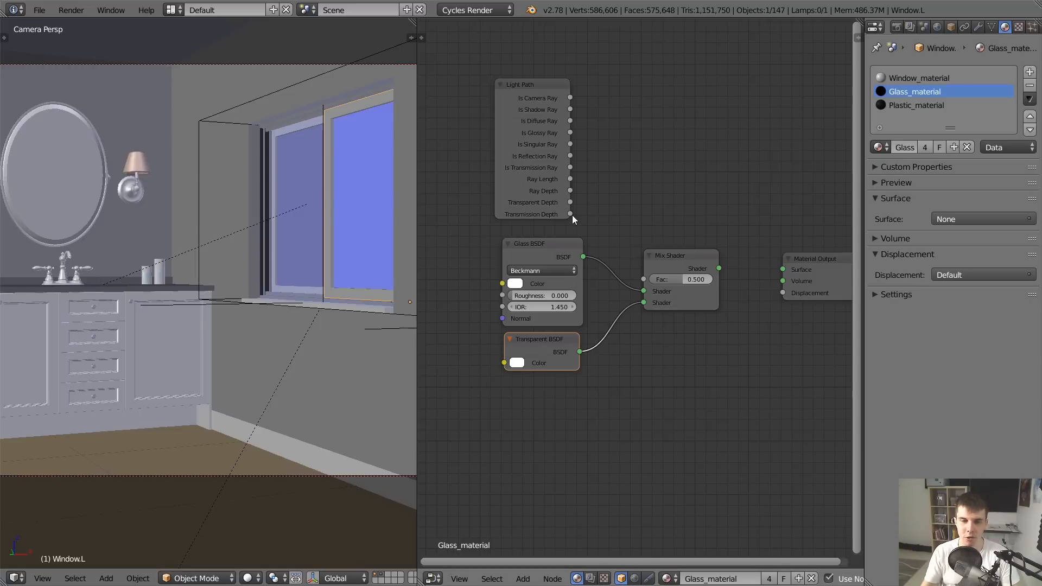
drag(550, 142, 481, 151)
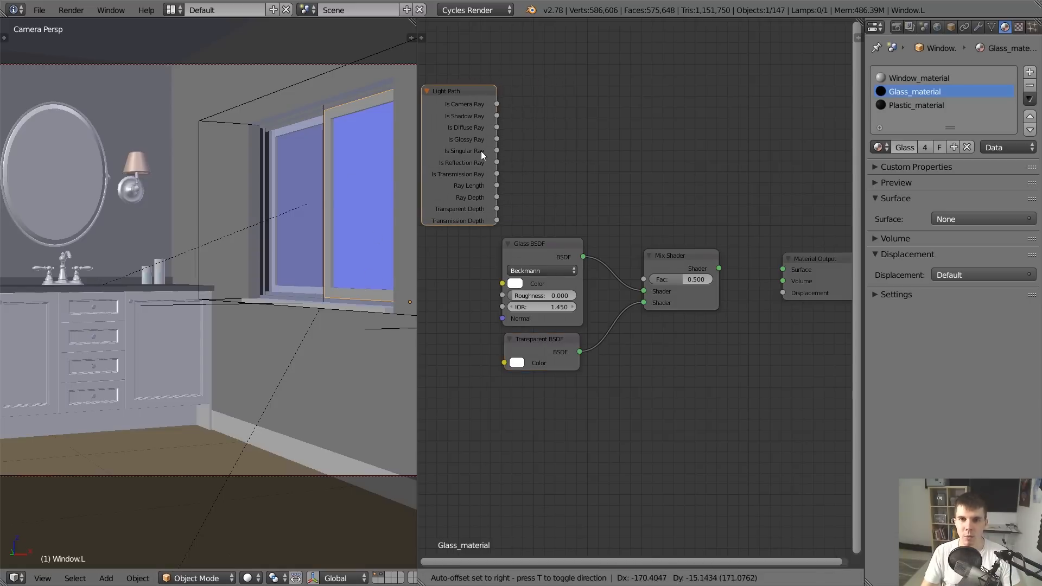
middle_drag(497, 123, 553, 124)
drag(553, 117, 632, 145)
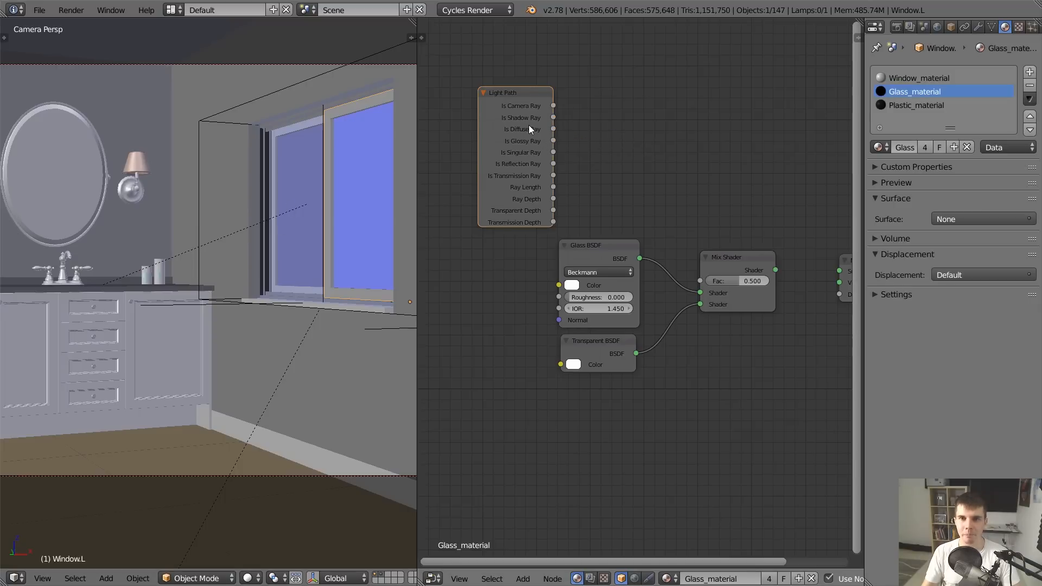
Move the Transparent BSDF slightly lower and connect the Light Path's Is Shadow Ray output to the Mix Shader's Fac
scroll(529, 125, up, 3)
middle_drag(532, 103, 577, 161)
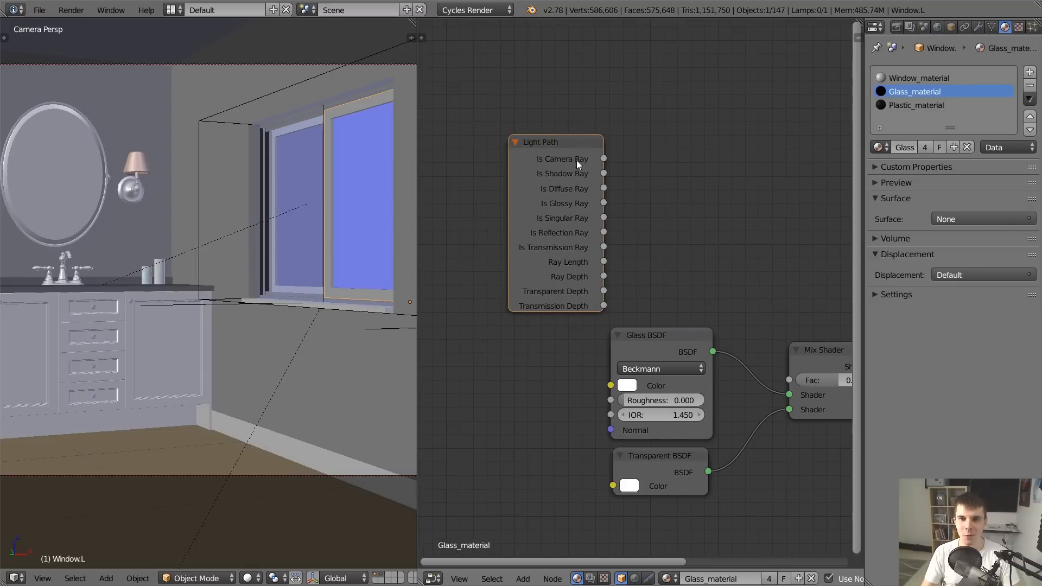
drag(603, 173, 640, 184)
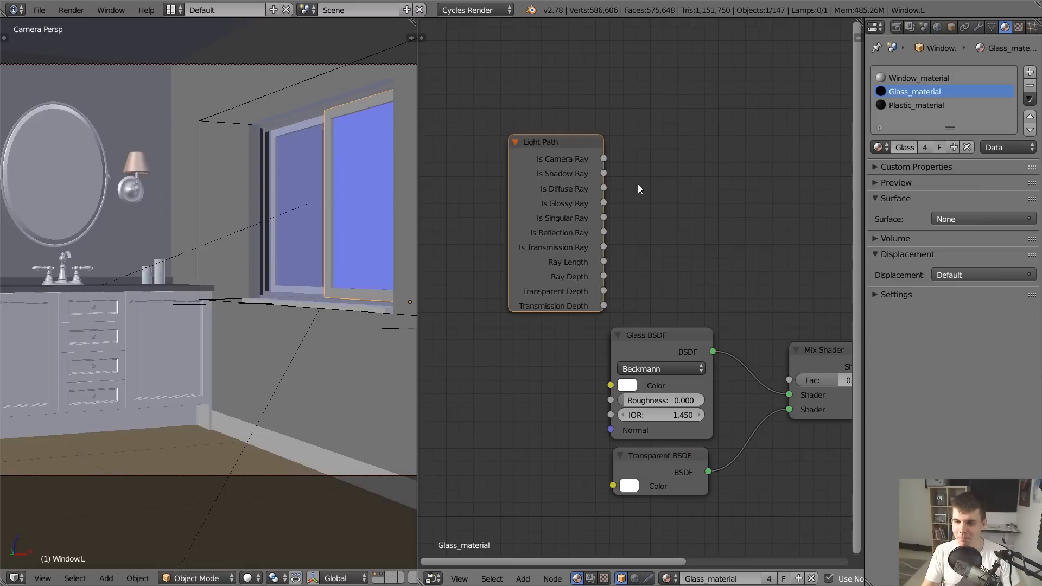
middle_drag(588, 220, 554, 199)
middle_drag(620, 231, 591, 225)
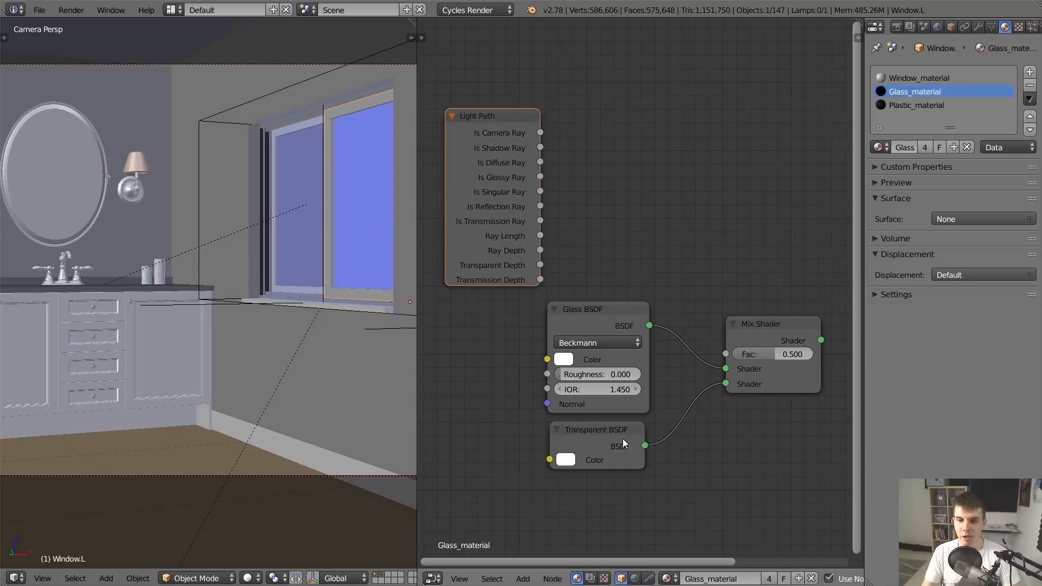
drag(619, 446, 622, 455)
scroll(628, 240, down, 1)
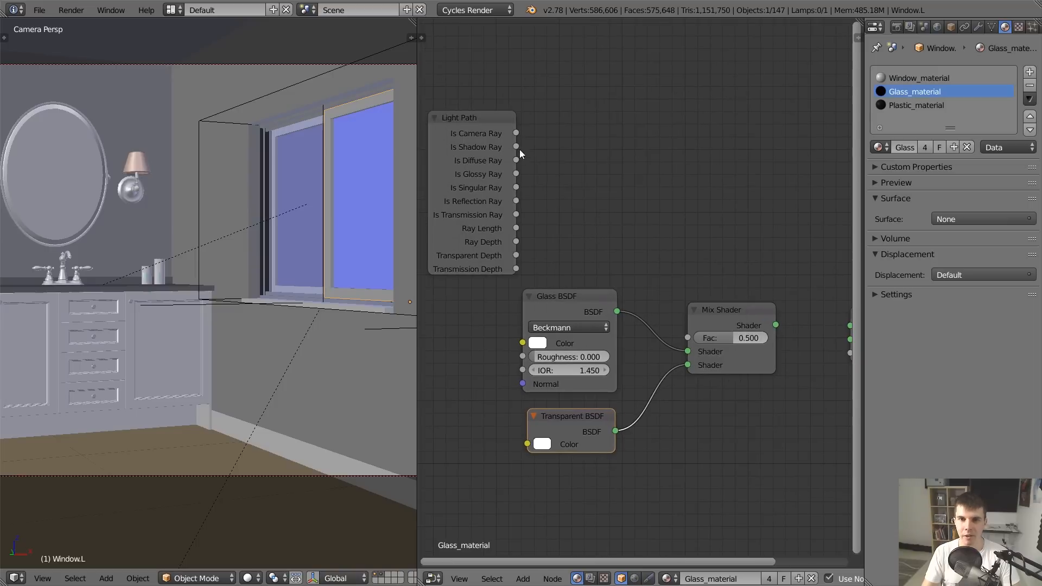
drag(516, 146, 689, 337)
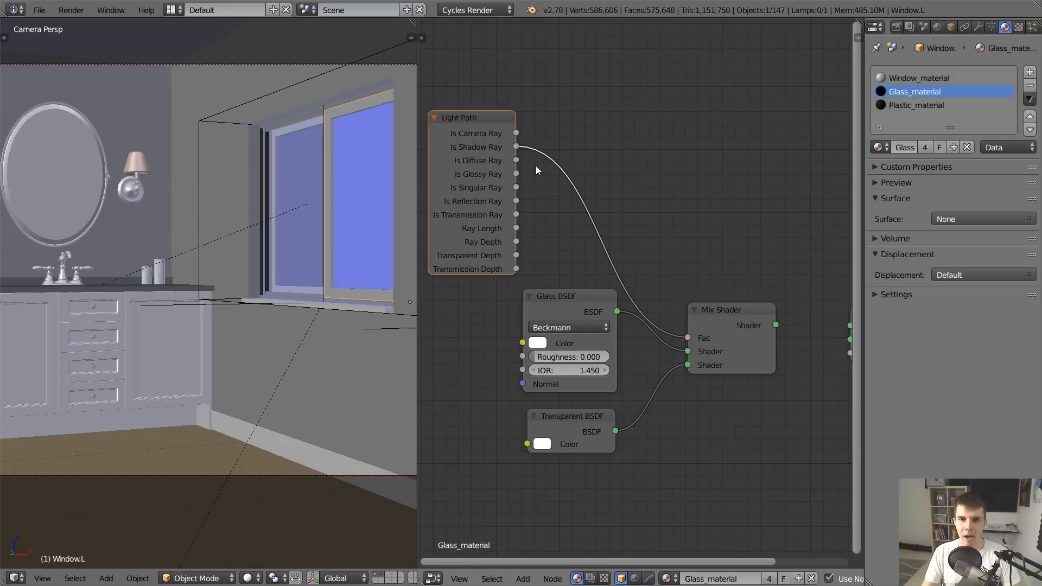
Insert a Math node set to Add into the Is Shadow Ray link and connect Is Diffuse Ray to its second Value
key(shift+a)
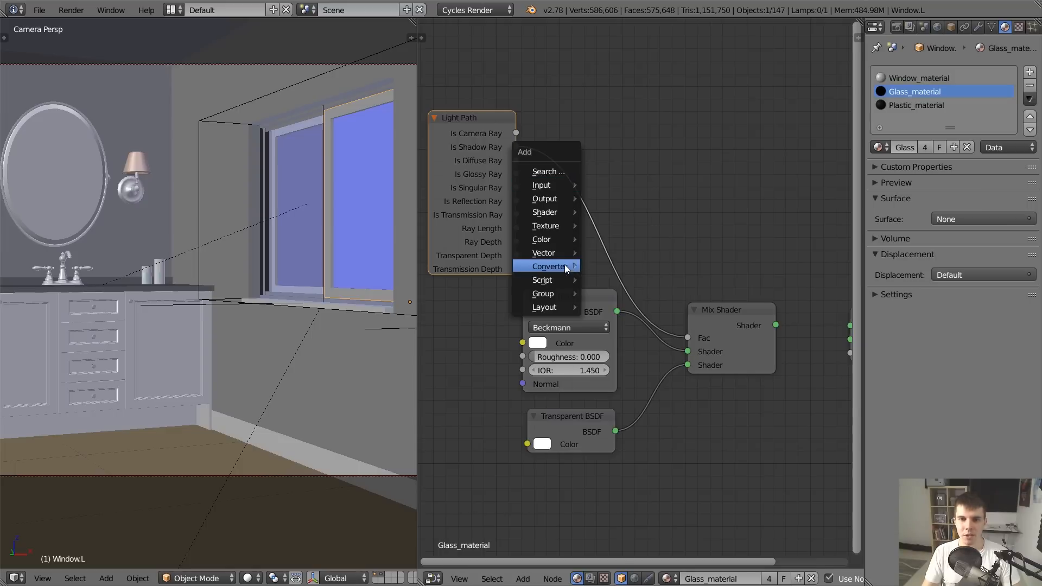
mouse_move(568, 267)
click(625, 337)
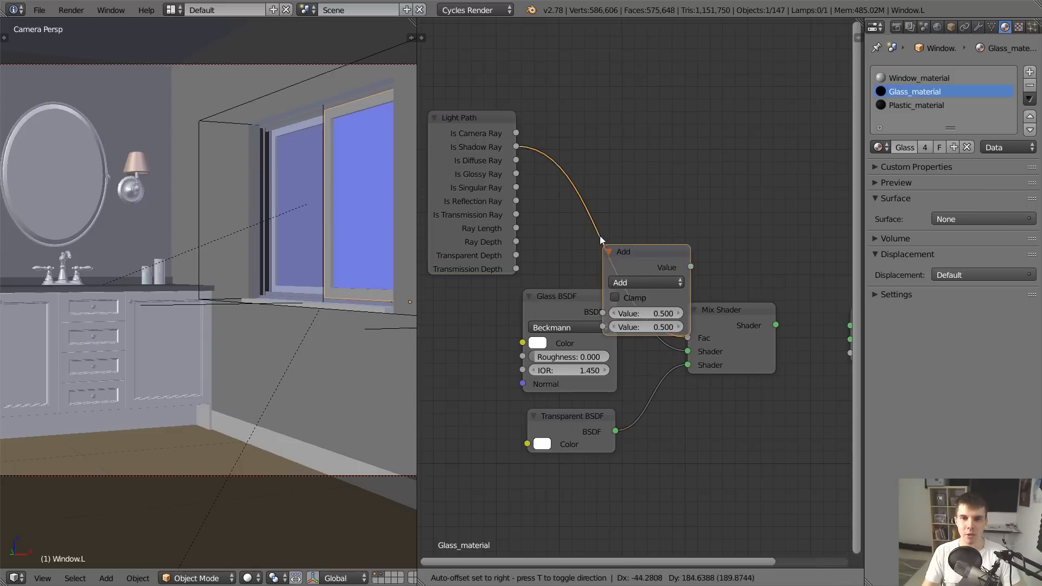
click(554, 90)
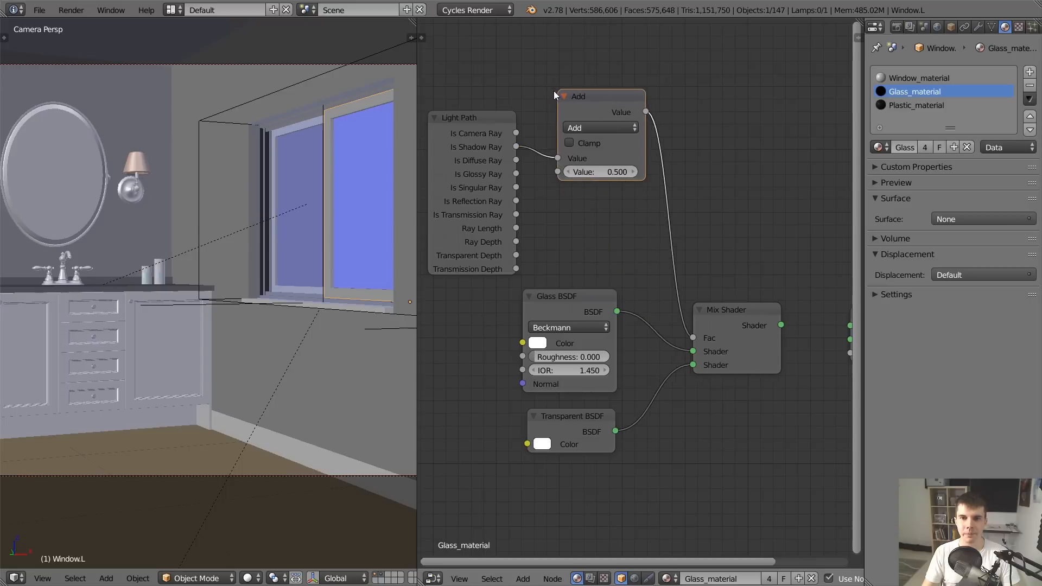
click(597, 125)
drag(516, 160, 574, 169)
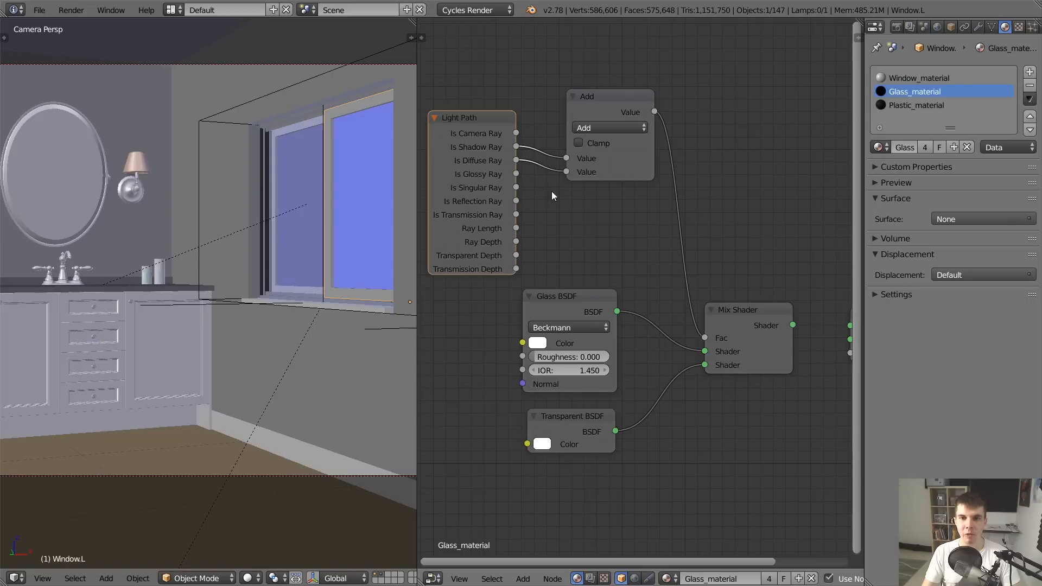
Duplicate the Add node into the link before the Mix Shader and connect Is Glossy Ray to the copy's second Value
click(595, 113)
key(shift+d)
click(694, 137)
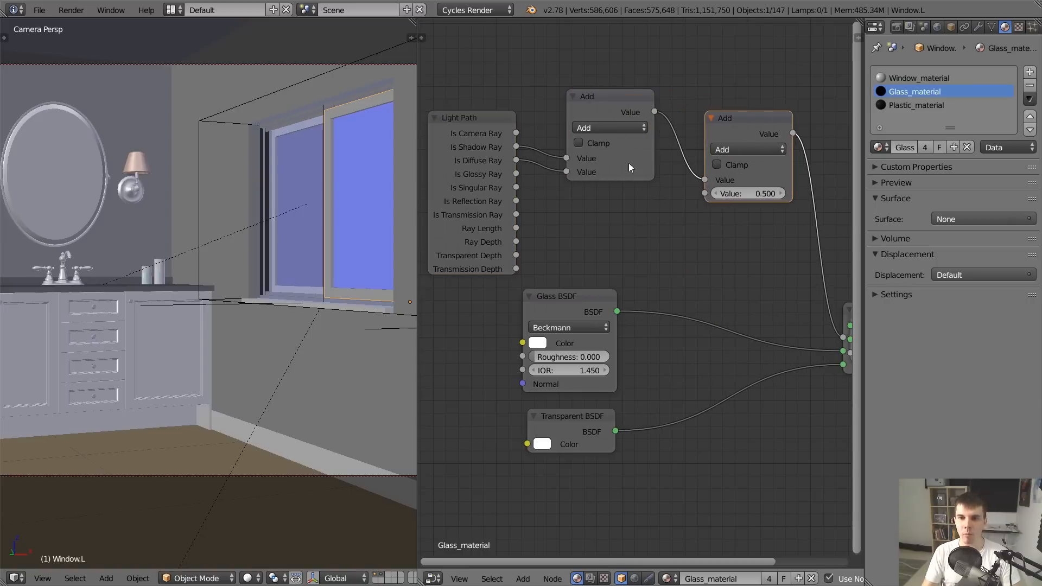
drag(516, 174, 705, 194)
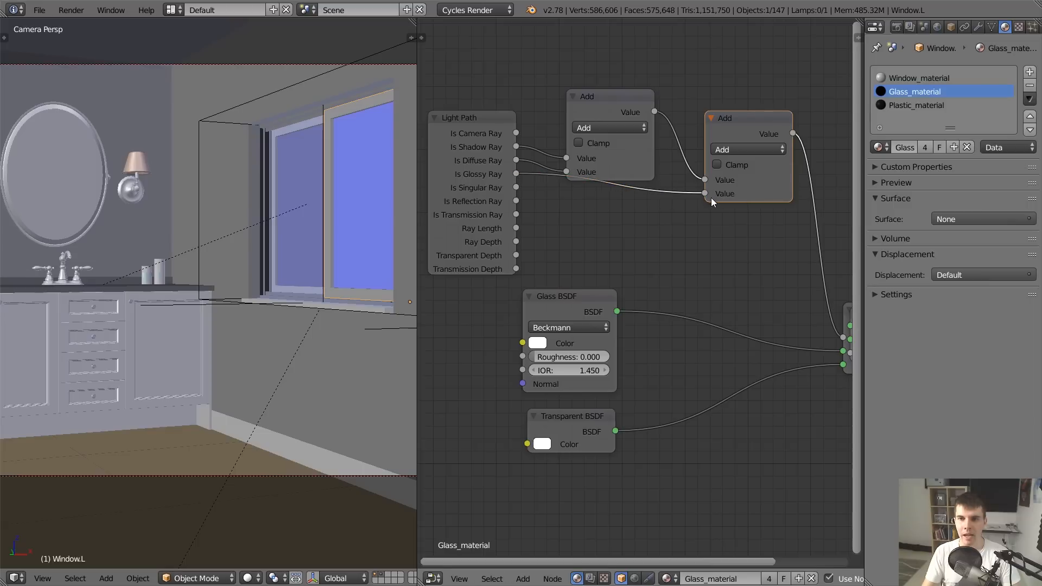
Move the Material Output clear of the Mix Shader and connect the Mix Shader's output to its Surface input
middle_drag(711, 198, 668, 208)
scroll(641, 206, down, 1)
drag(563, 114, 564, 103)
scroll(676, 240, down, 2)
middle_drag(676, 244, 638, 223)
drag(748, 283, 826, 280)
middle_drag(826, 280, 675, 244)
drag(681, 247, 717, 248)
drag(629, 247, 679, 249)
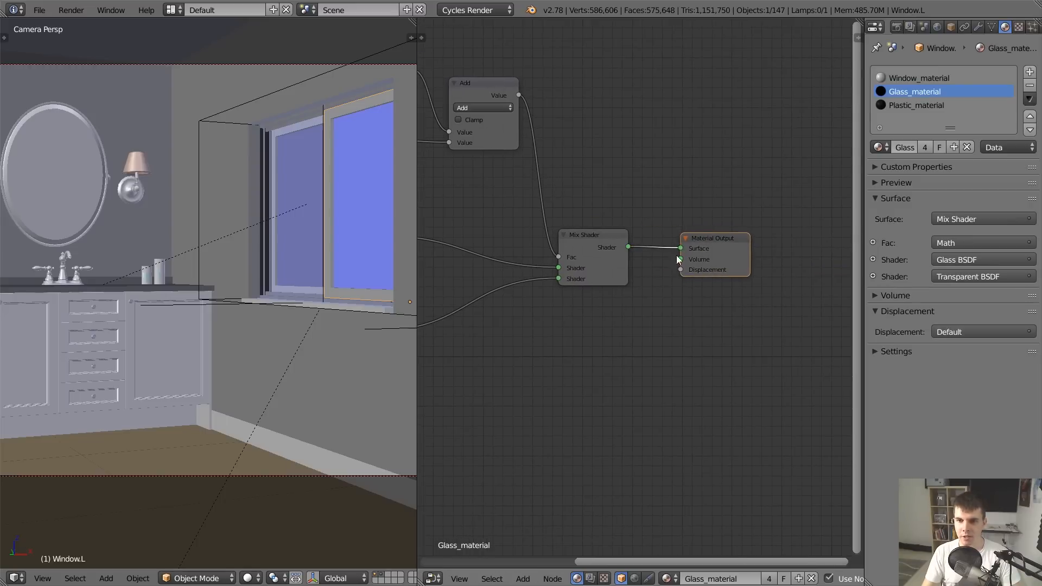
Preview the camera view with rendered shading and inspect the light around the window and the vanity
scroll(629, 271, down, 3)
middle_drag(592, 281, 639, 282)
scroll(476, 313, up, 2)
middle_drag(476, 314, 624, 299)
scroll(380, 315, down, 1)
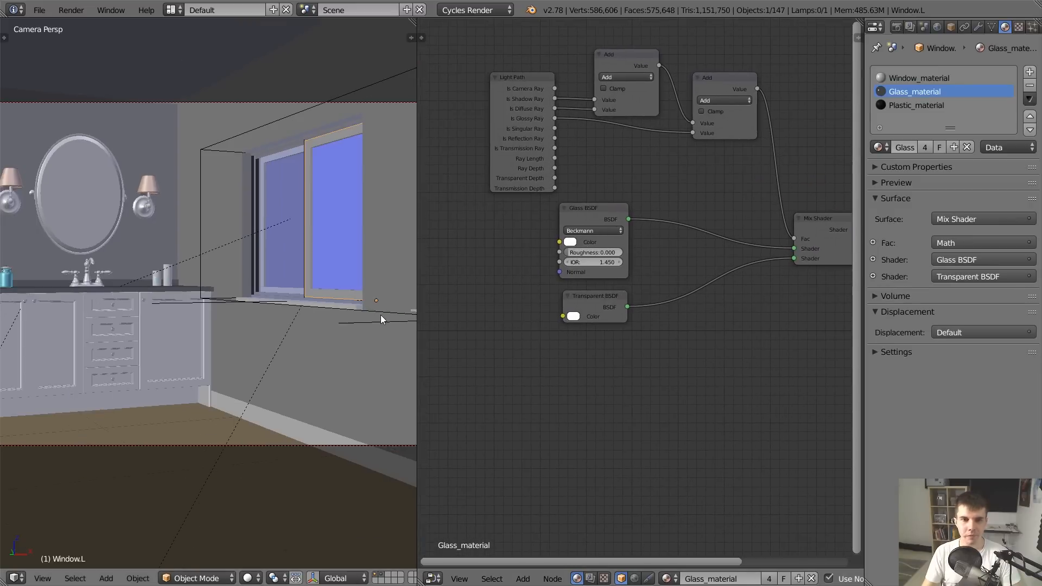
scroll(380, 315, up, 1)
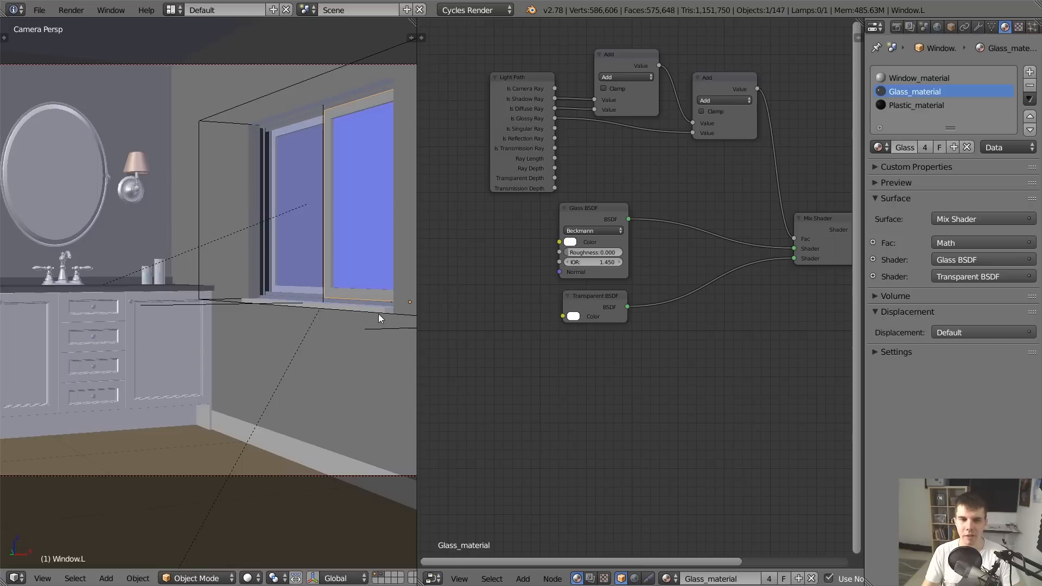
key(shift+z)
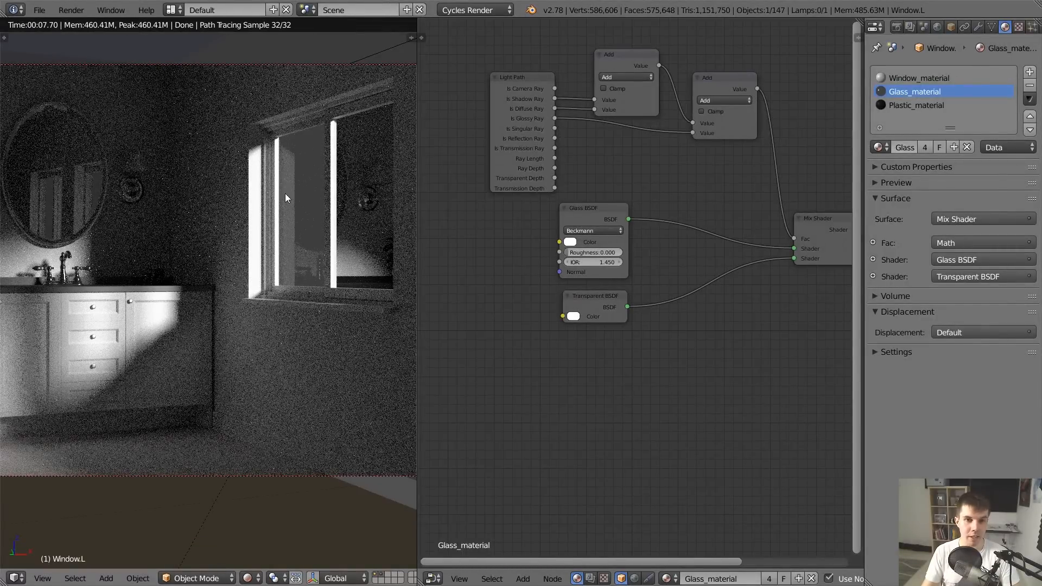
shift+middle_drag(241, 268, 429, 258)
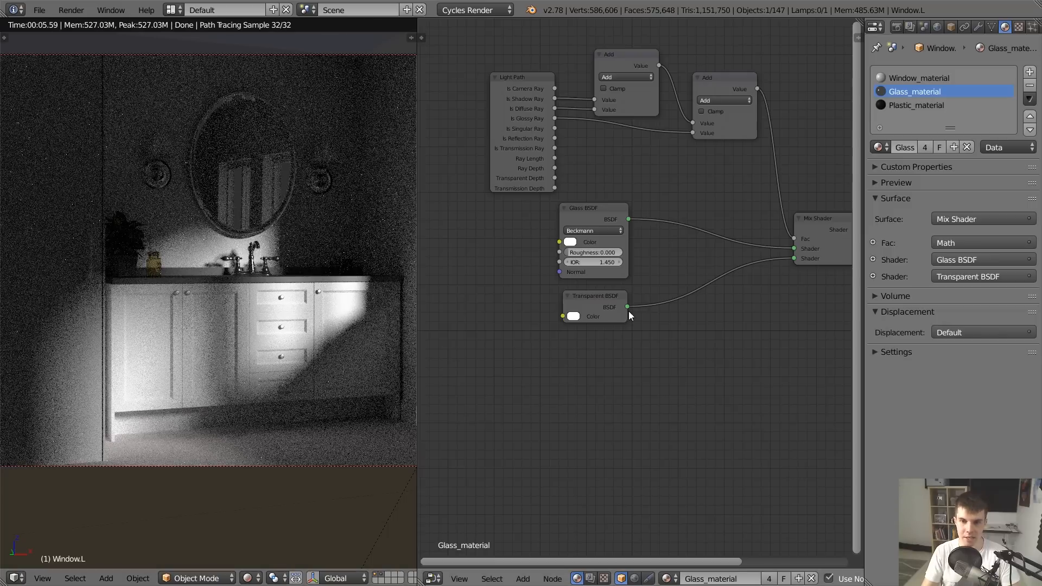
Reroute the Transparent BSDF from the Mix Shader straight into the Material Output's Surface and compare the rendered window
middle_drag(801, 289, 644, 299)
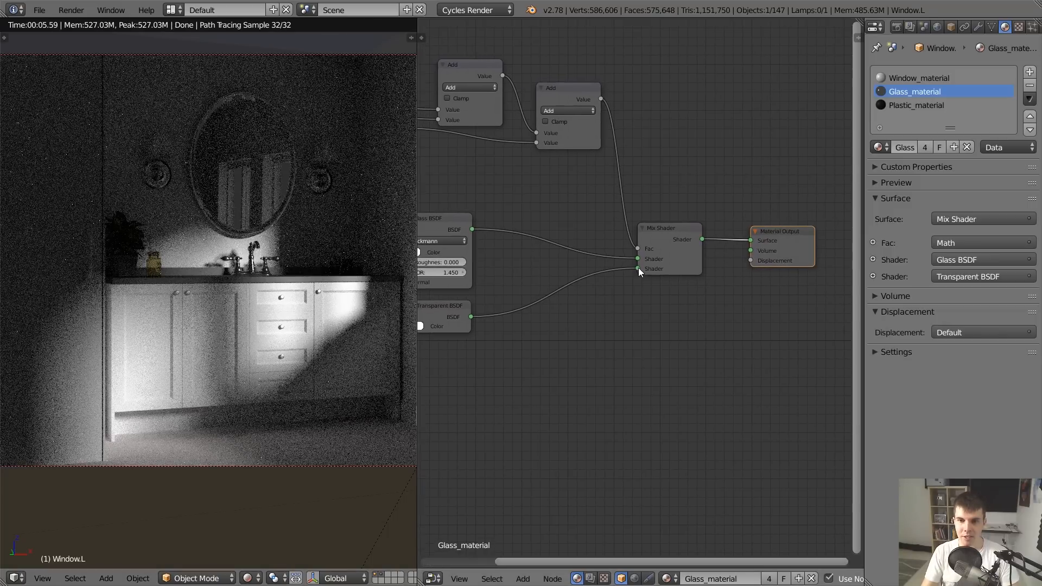
drag(638, 268, 753, 243)
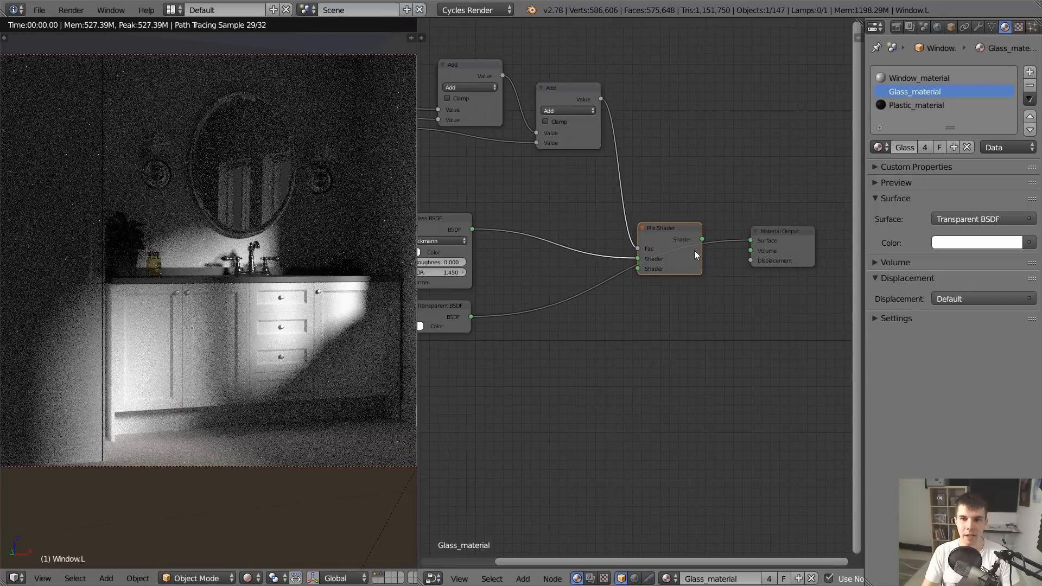
shift+middle_drag(355, 285, 165, 266)
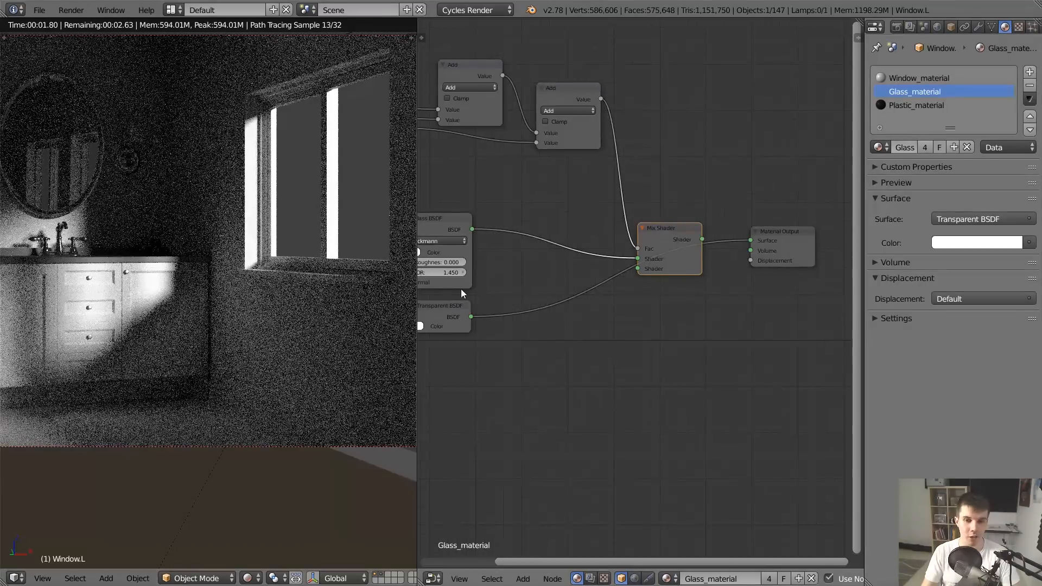
Reconnect the Transparent BSDF to the Mix Shader's second Shader input and the Mix Shader to the Material Output's Surface
drag(544, 303, 639, 266)
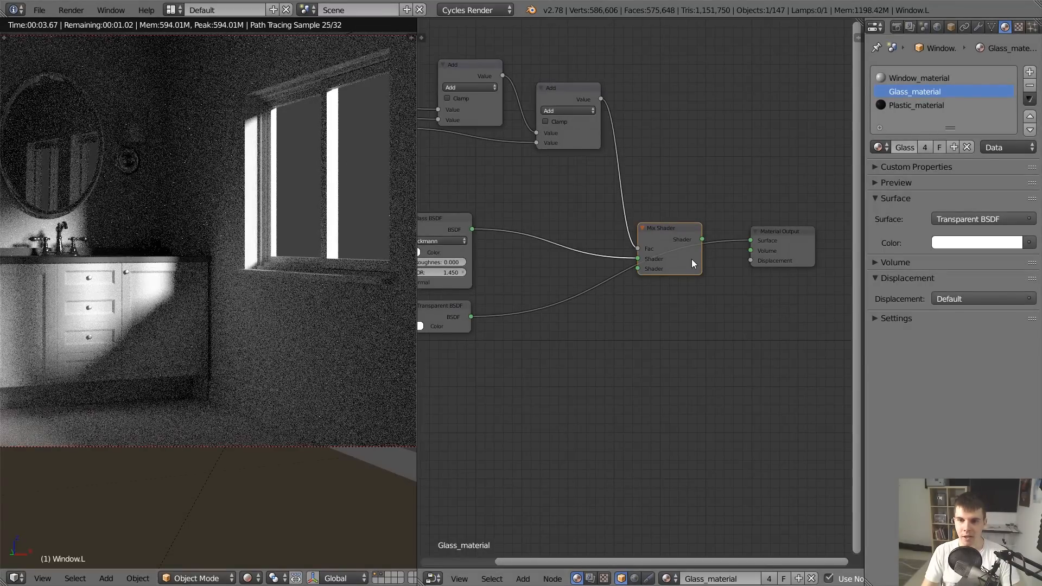
drag(472, 317, 638, 268)
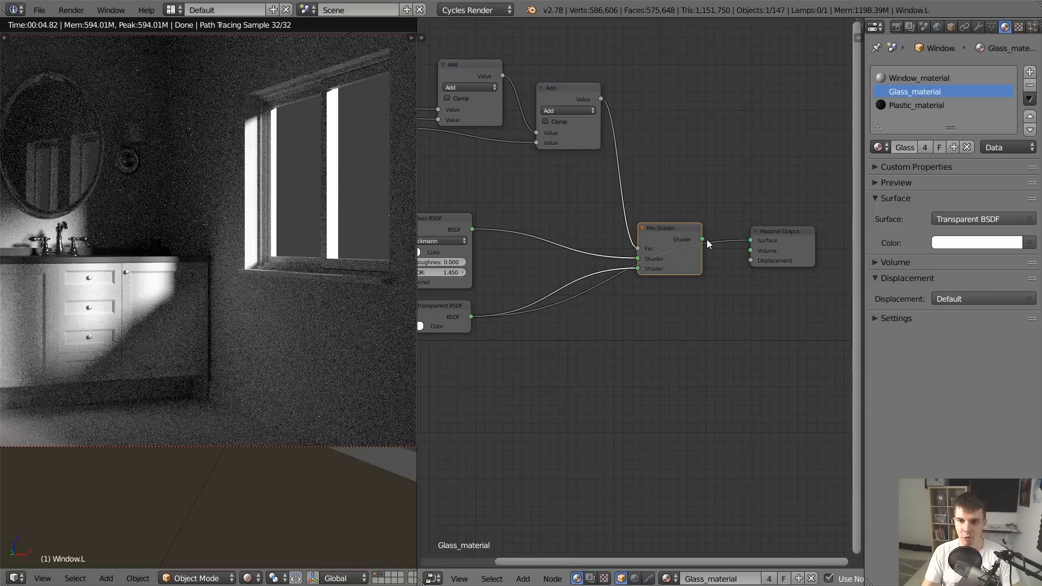
drag(707, 240, 752, 240)
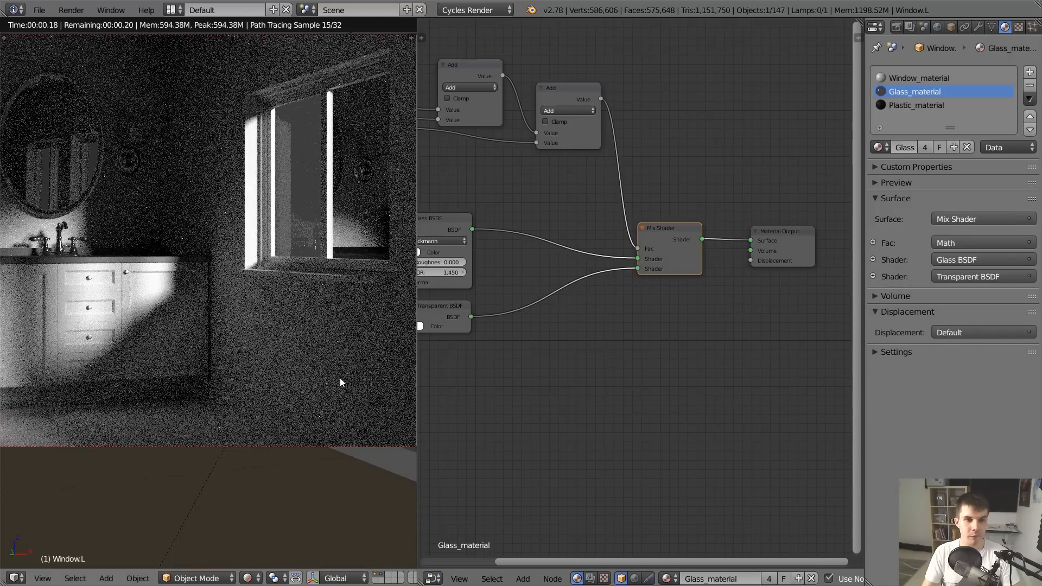
Move the Light Path node outwards and shift both Add nodes slightly towards it
middle_drag(575, 324, 642, 340)
scroll(641, 335, down, 1)
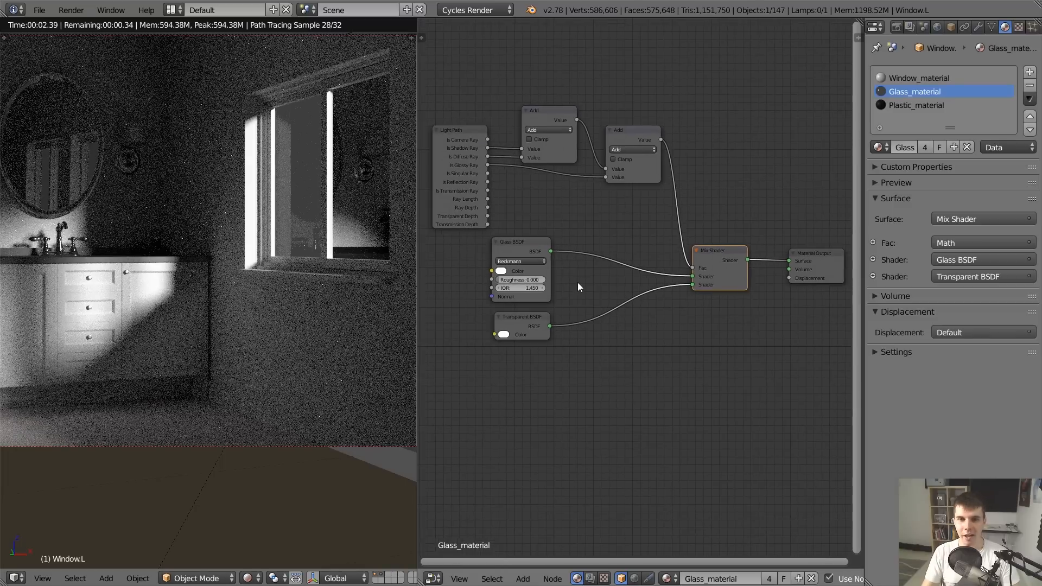
mouse_move(467, 193)
mouse_down()
mouse_move(487, 184)
mouse_move(477, 199)
mouse_up()
click(640, 143)
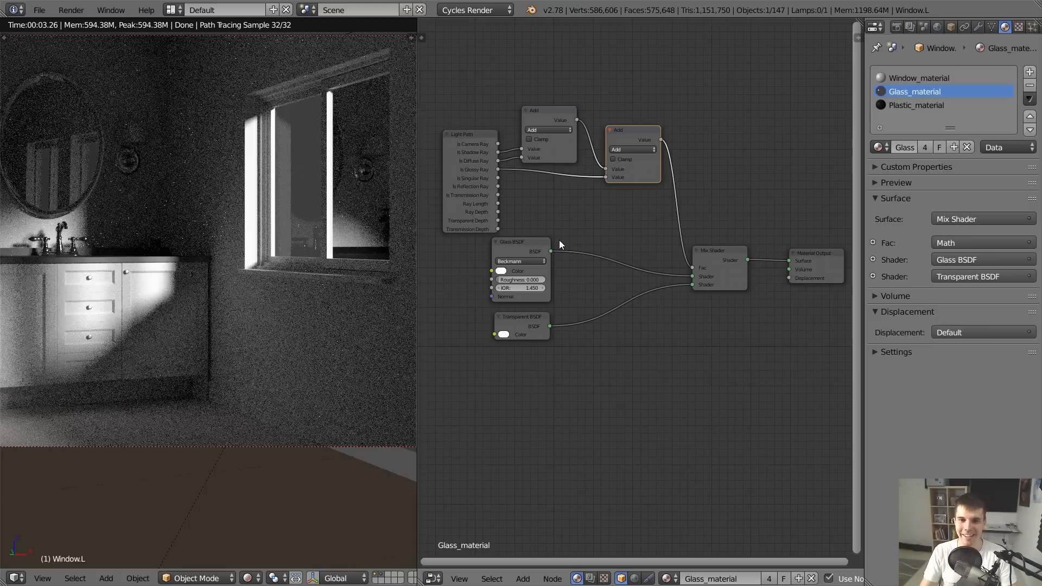
drag(468, 192, 441, 188)
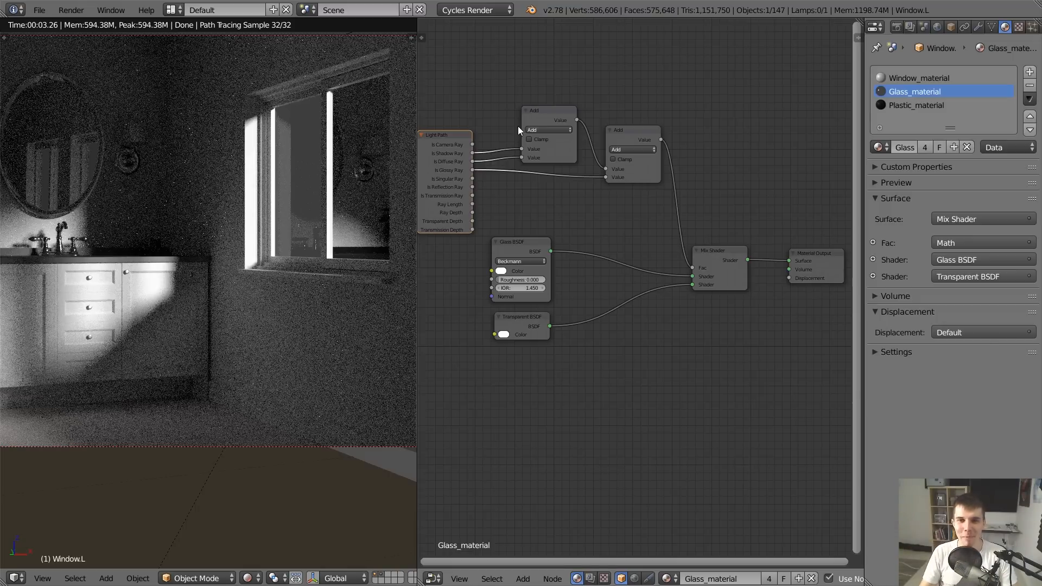
drag(533, 119, 526, 116)
drag(623, 128, 614, 126)
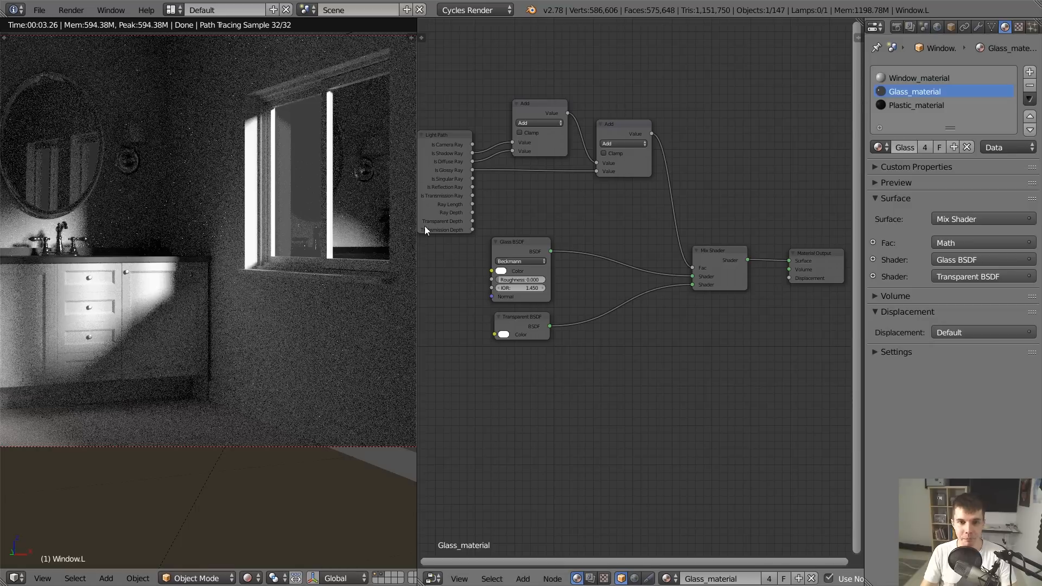
Return the 3D view to solid shading and select the glass face of Window.R in Edit Mode
middle_drag(363, 112, 273, 139)
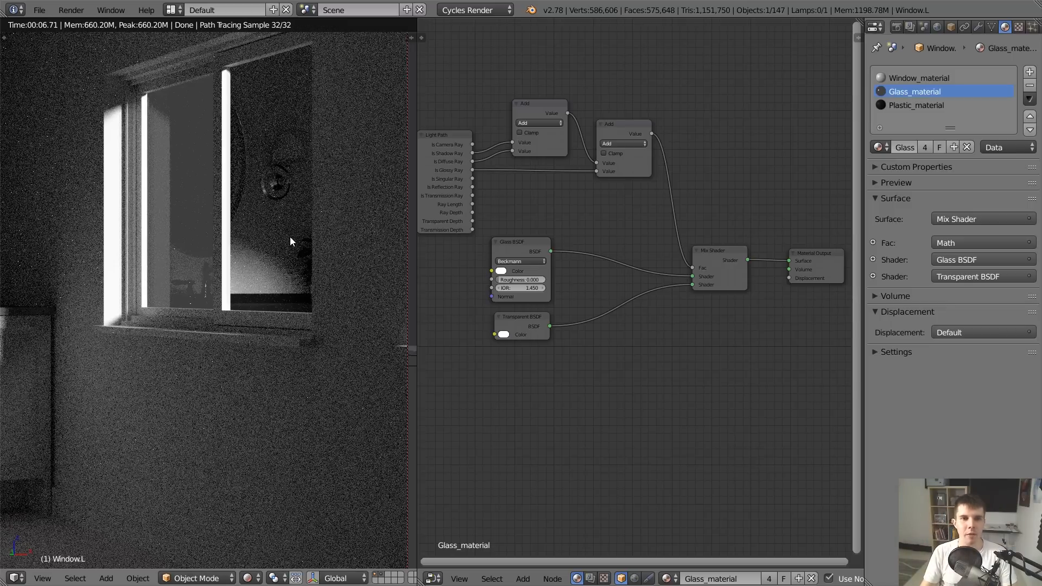
key(shift+z)
scroll(288, 216, down, 2)
middle_drag(284, 224, 216, 262)
scroll(234, 320, down, 4)
right_click(181, 292)
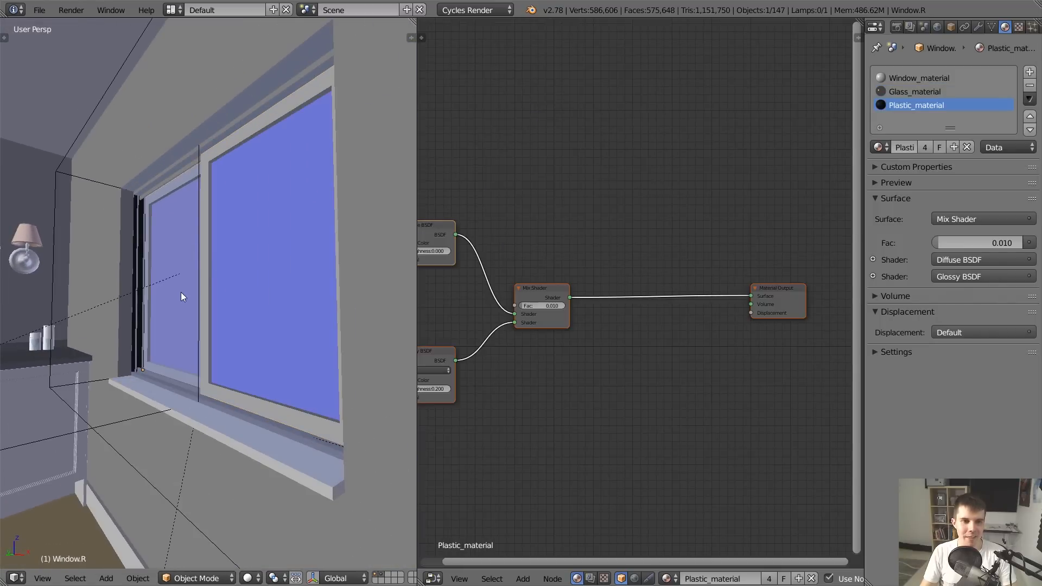
key(Tab)
right_click(180, 278)
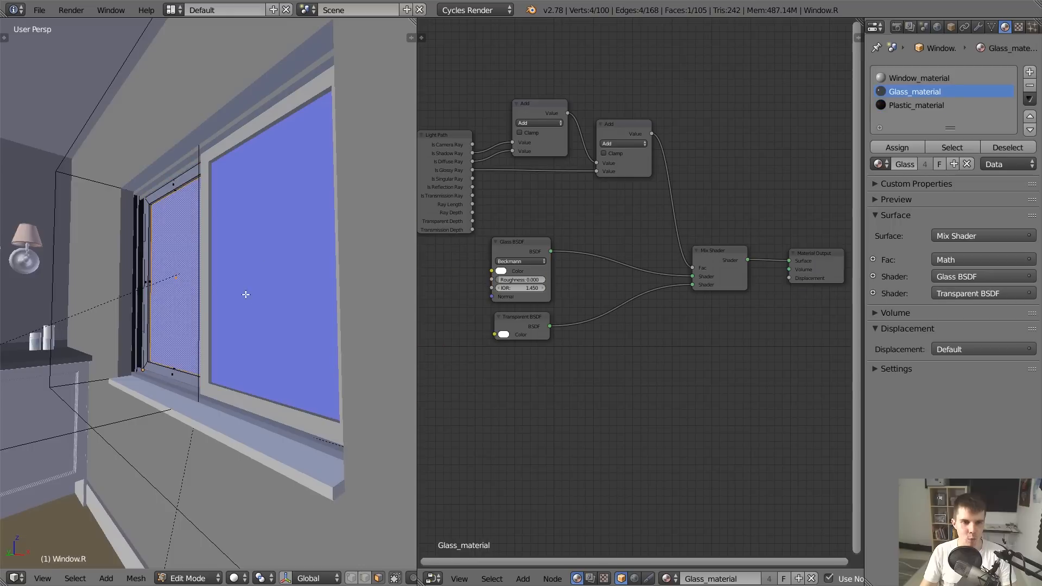
middle_drag(212, 304, 203, 310)
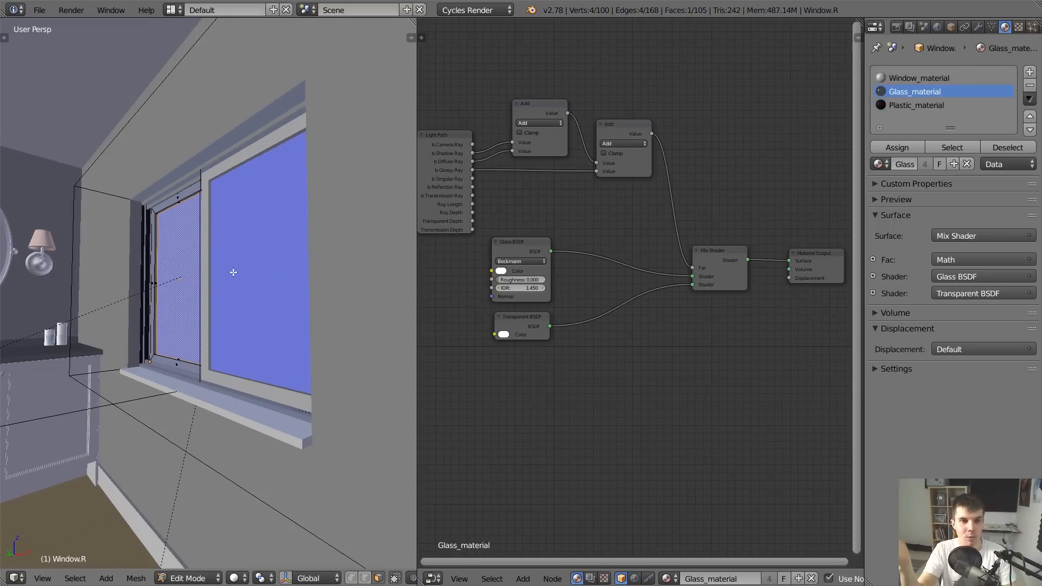
Turn on the face normals display for Window.R and examine which way its glass face points
key(n)
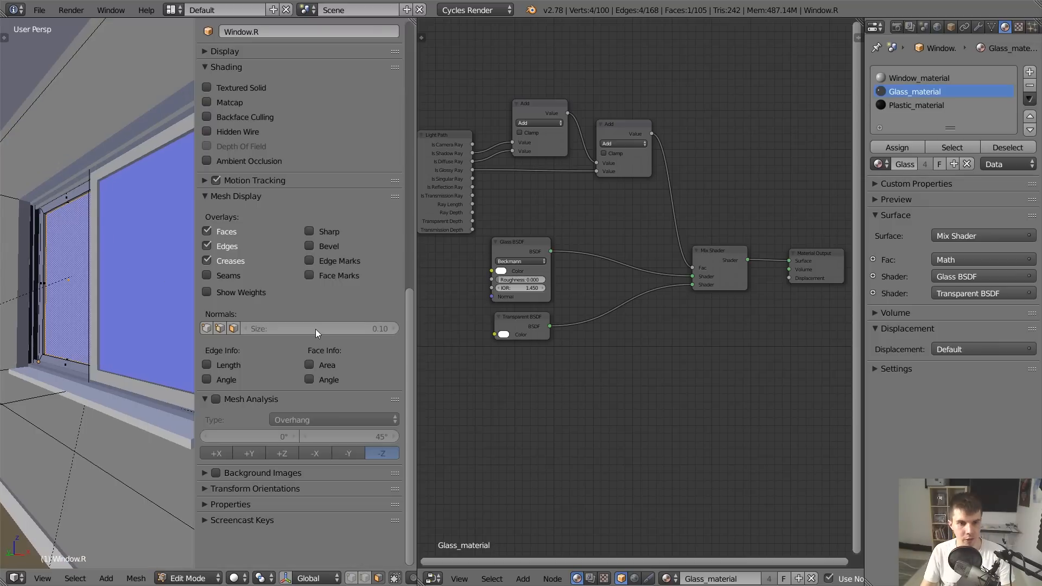
click(233, 328)
key(n)
scroll(139, 274, up, 5)
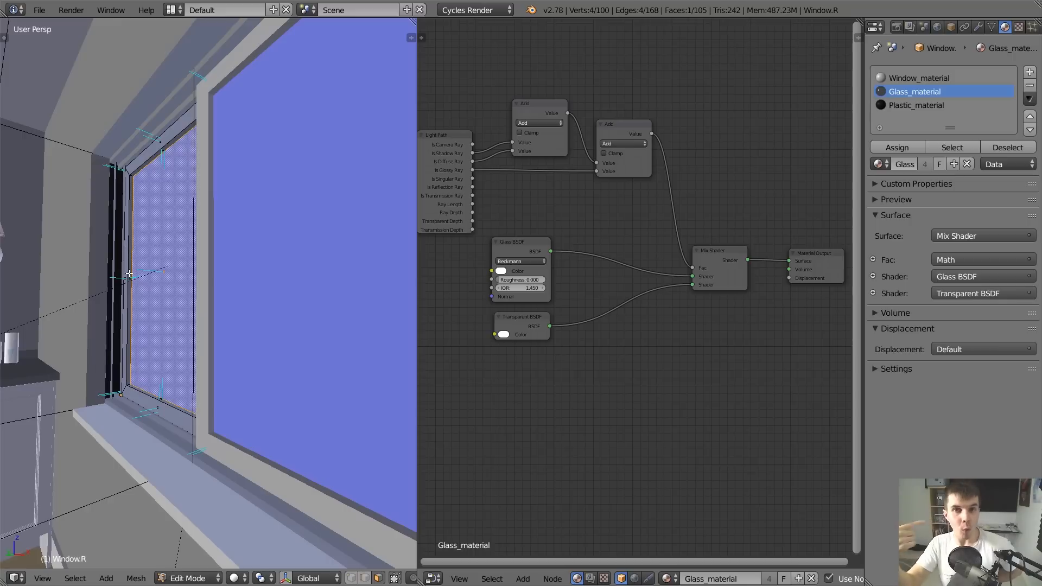
scroll(129, 274, down, 5)
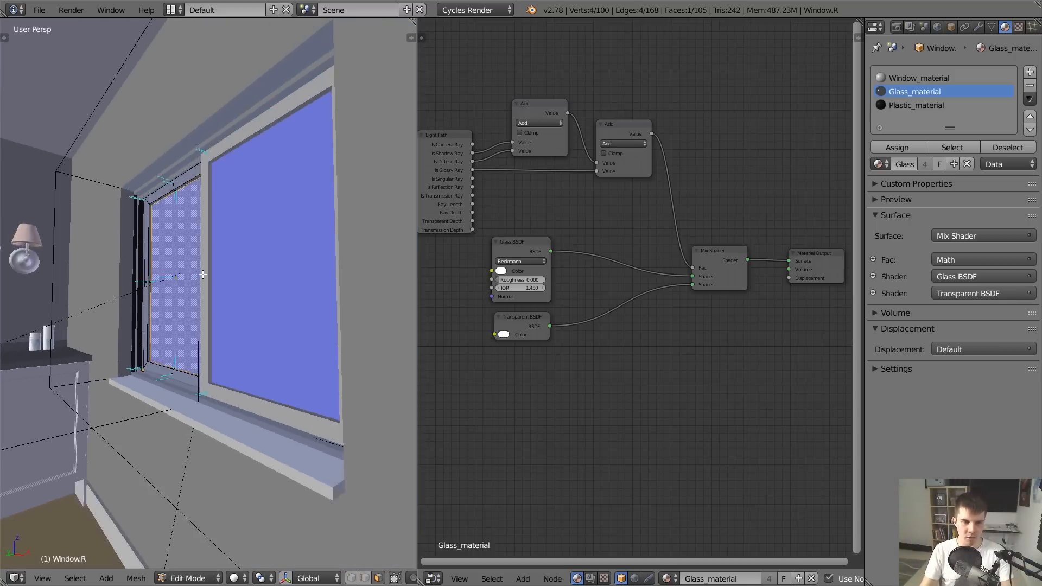
Select the glass face of Window.L in Edit Mode and display its face normals to examine their direction
key(Tab)
right_click(256, 263)
key(Tab)
right_click(248, 270)
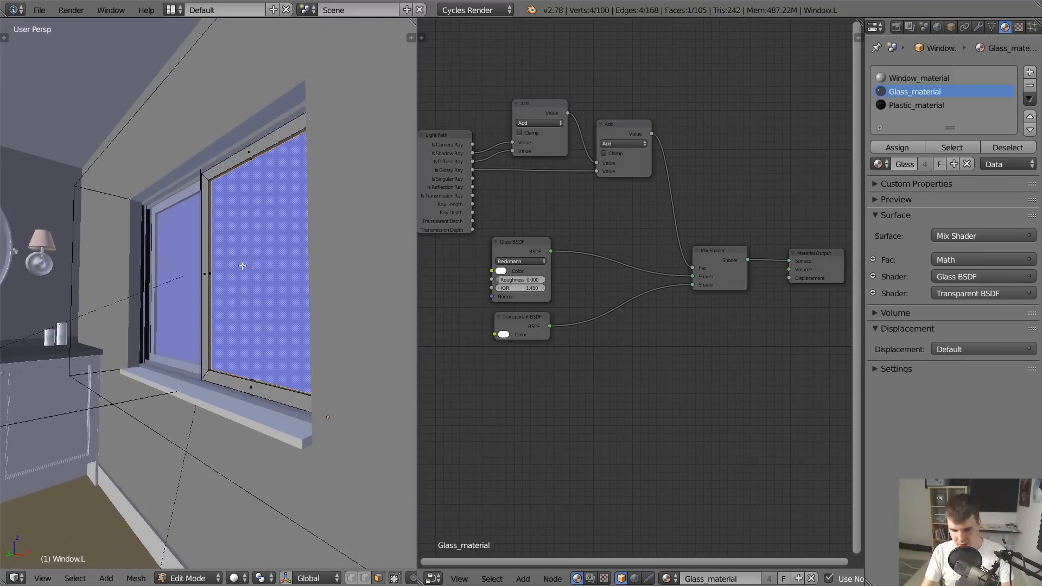
key(n)
key(n)
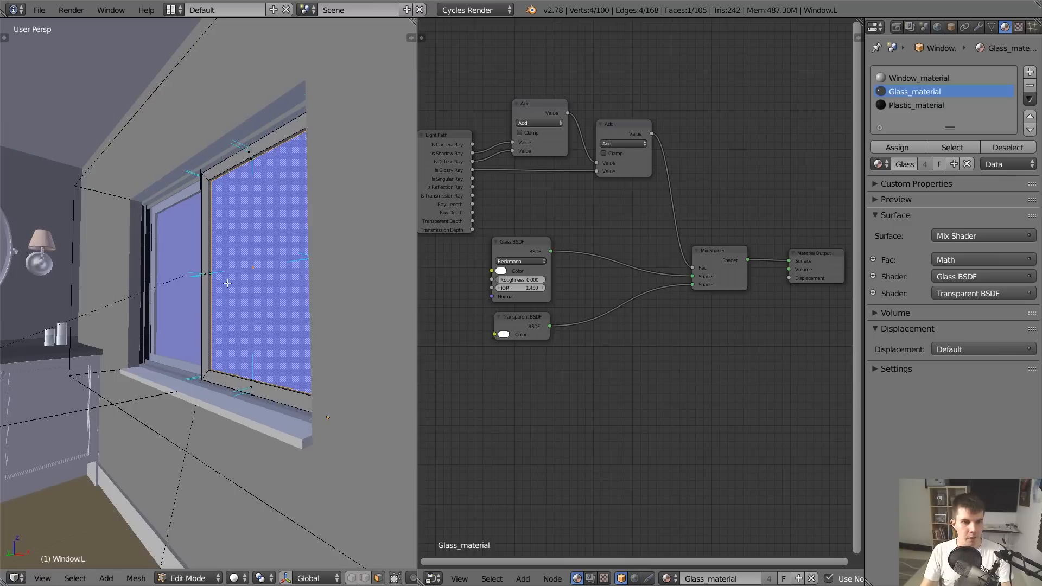
scroll(267, 268, up, 5)
middle_drag(267, 268, 328, 262)
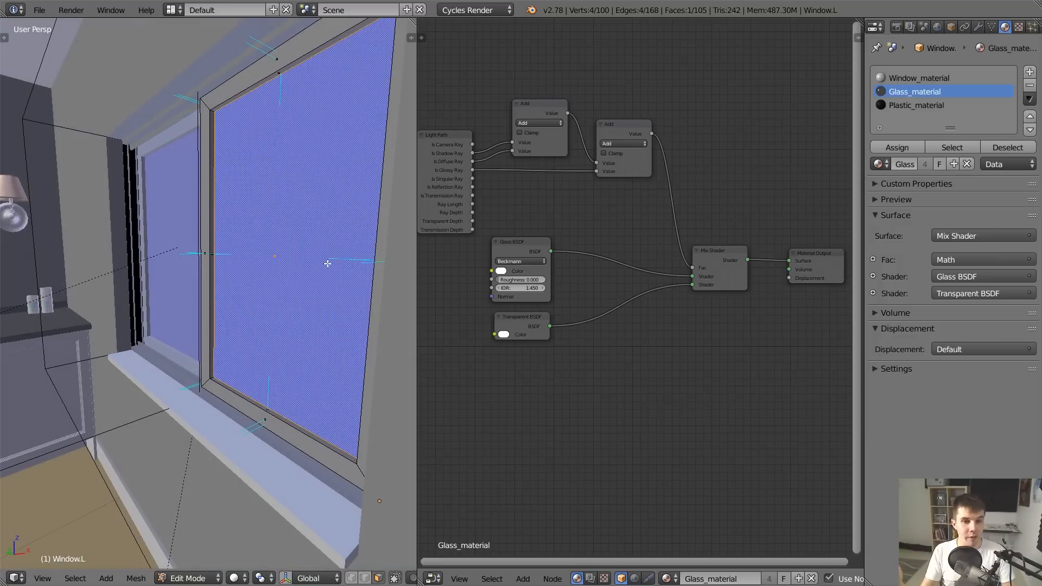
Flip the normal of Window.L's glass face to point into the room and return to Object Mode
right_click(293, 255)
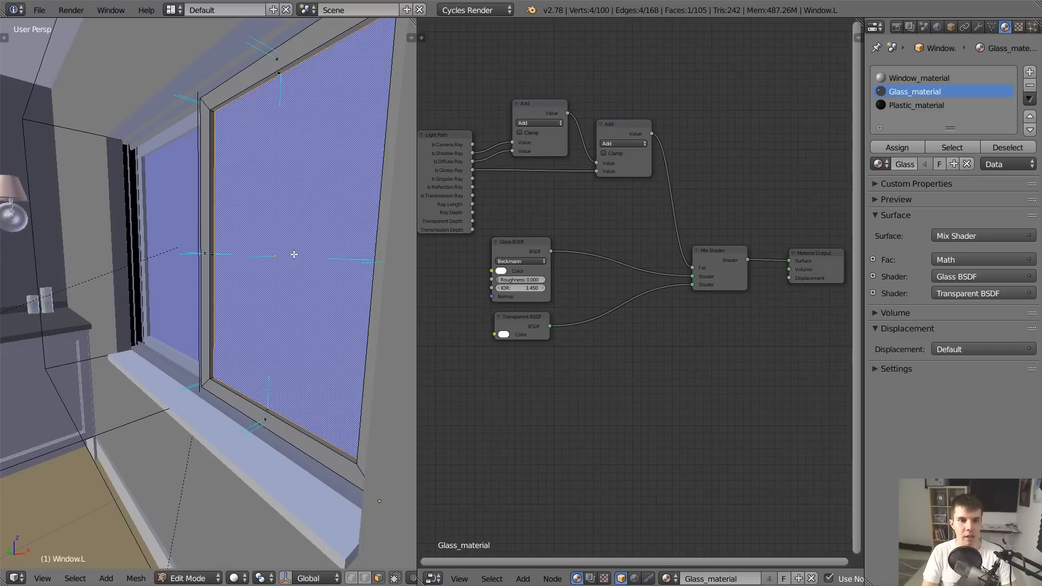
key(Tab)
scroll(291, 236, down, 8)
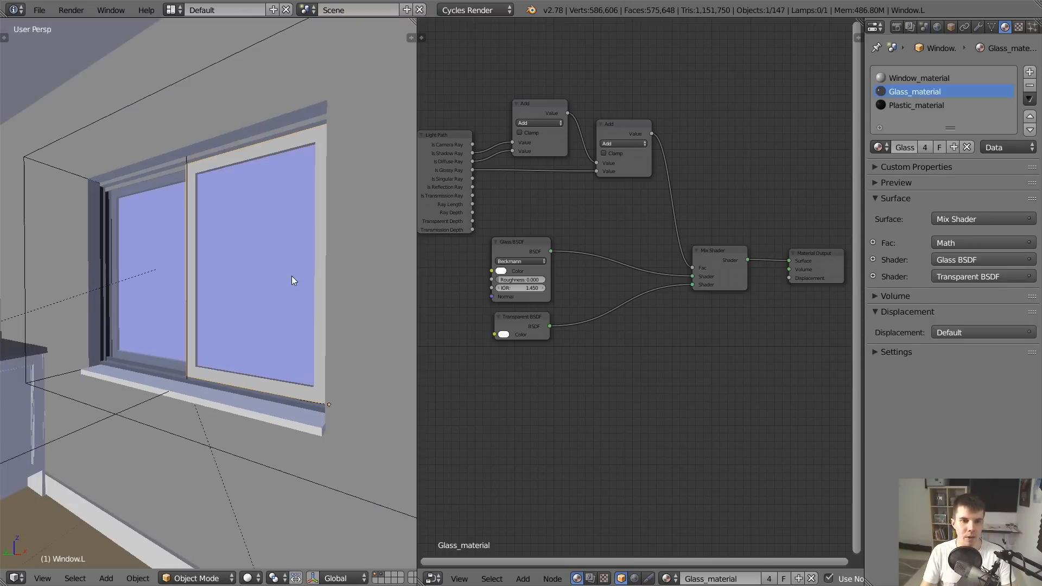
Select the glass face of Window.L.001 in Edit Mode and display its face normals
scroll(200, 262, up, 4)
right_click(281, 214)
key(Tab)
scroll(342, 218, up, 3)
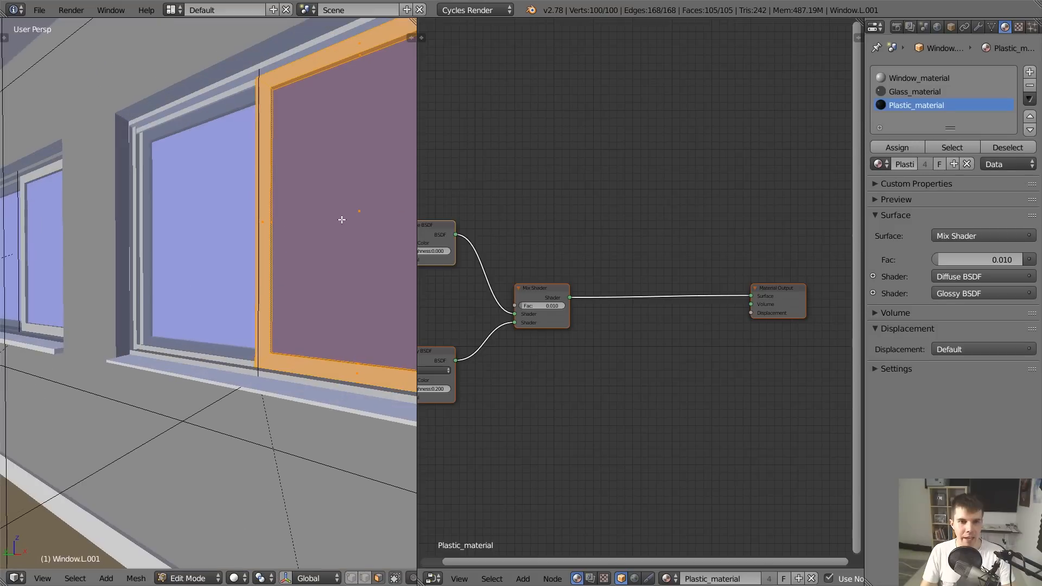
right_click(317, 222)
key(n)
click(237, 327)
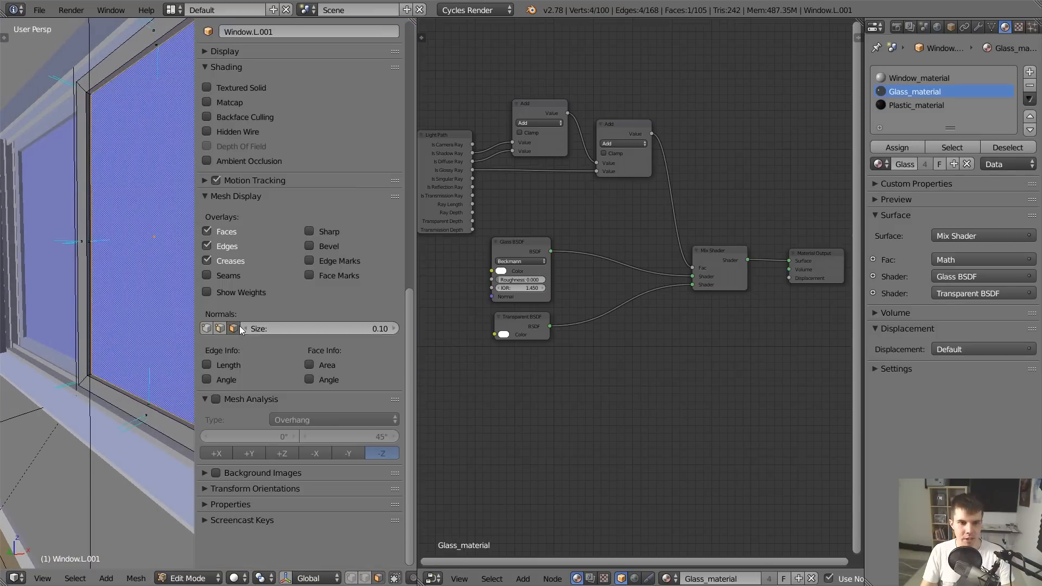
key(n)
mouse_move(283, 266)
middle_down()
mouse_move(226, 264)
mouse_move(278, 250)
middle_up()
scroll(277, 249, down, 2)
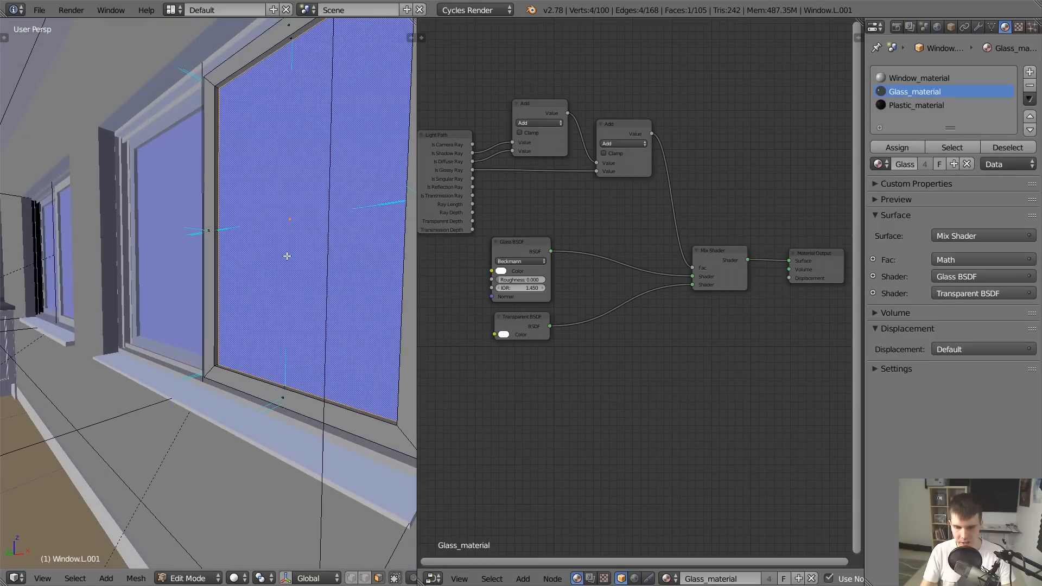
Return to Object Mode and the camera view, and select Window.L
key(Tab)
key(KP_0)
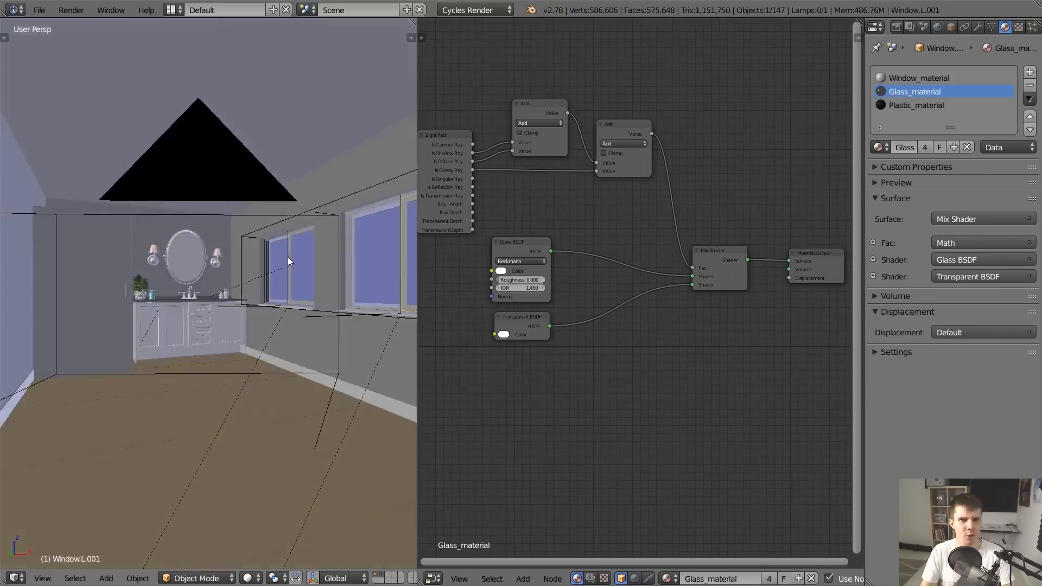
scroll(281, 255, up, 3)
scroll(325, 273, down, 2)
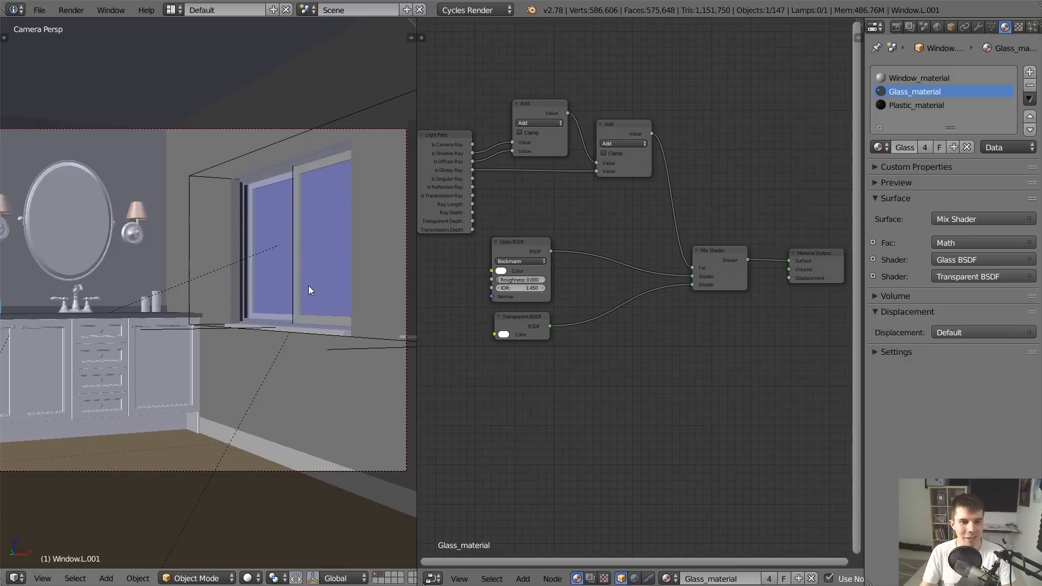
scroll(308, 286, up, 2)
right_click(324, 340)
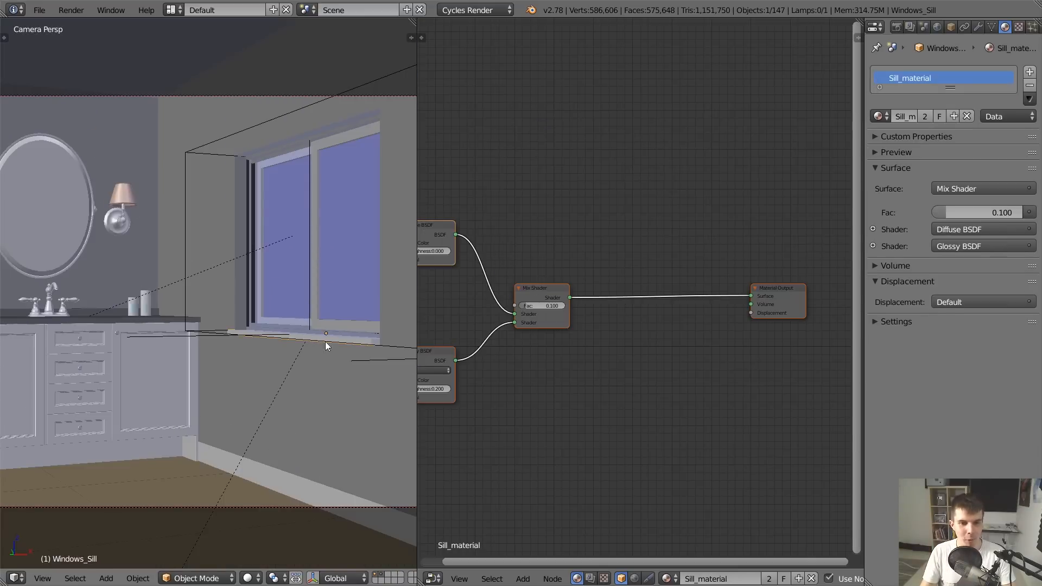
right_click(347, 298)
scroll(327, 224, down, 3)
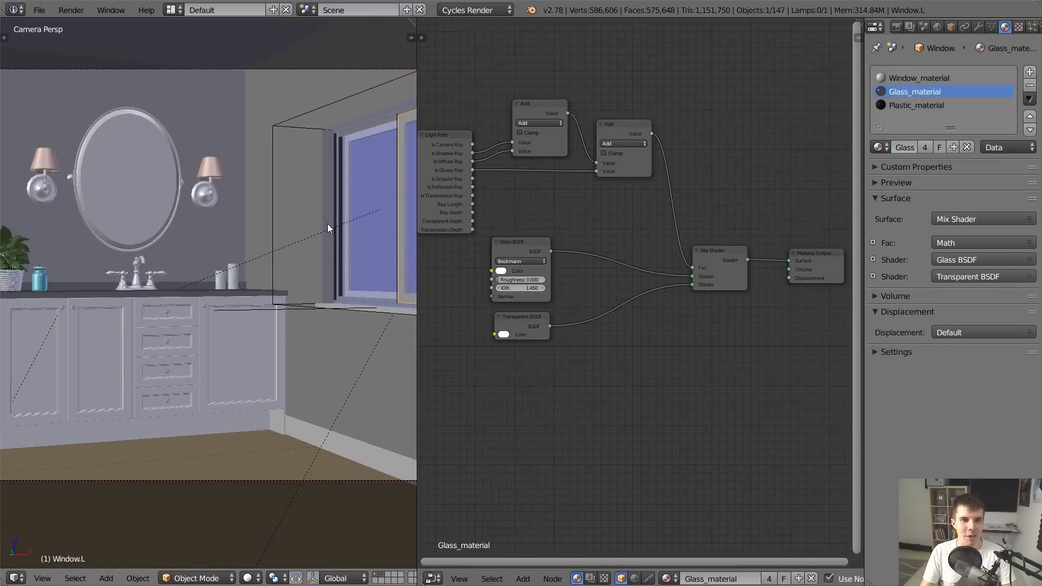
Save the scene over the existing tutorial2_recording.blend file
key(ctrl+s)
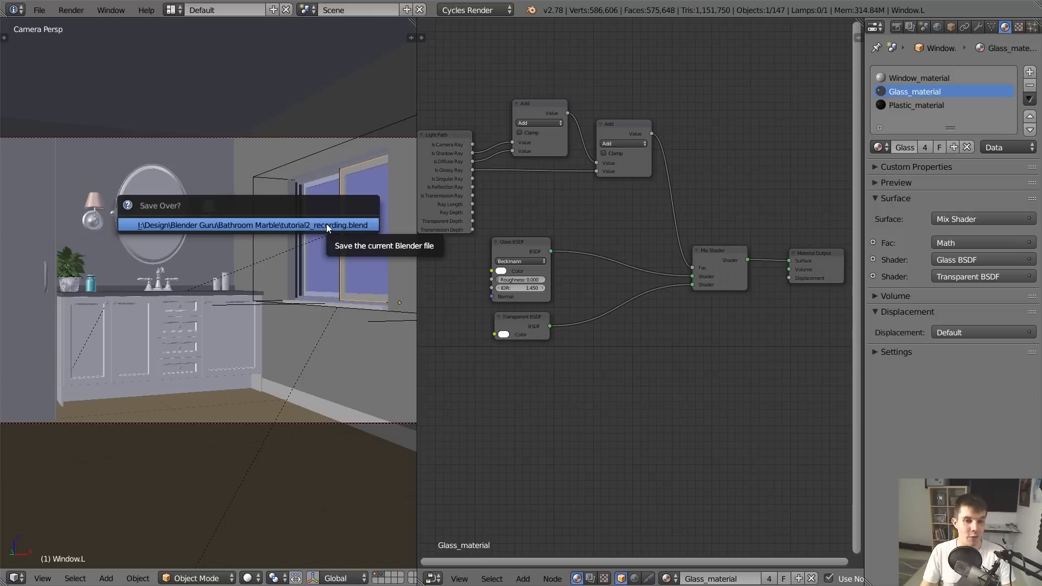
click(327, 224)
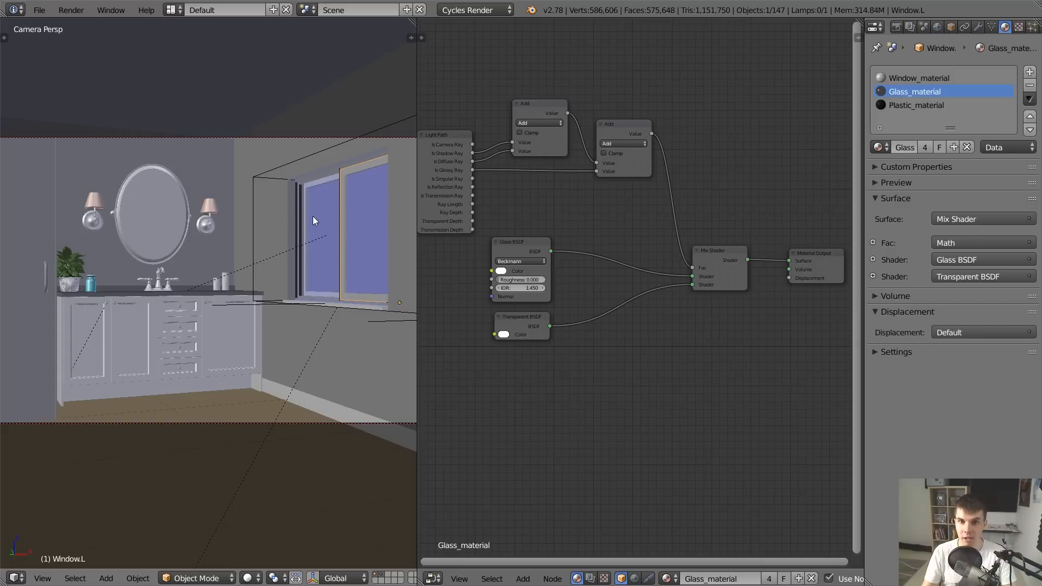
click(338, 208)
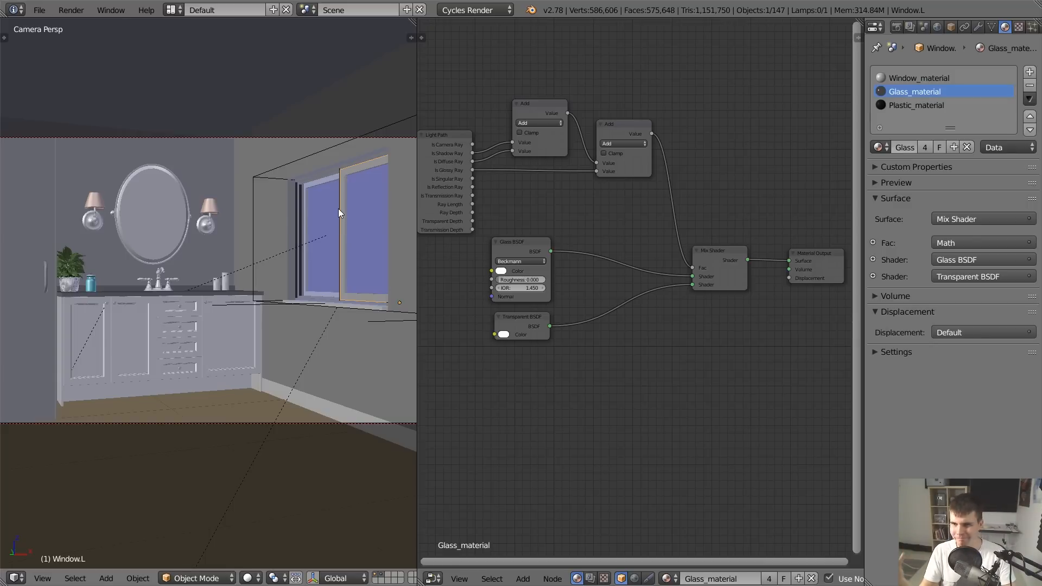
Show the camera view as a Cycles rendered preview and examine the light coming through the windows
key(shift+z)
shift+middle_drag(338, 209, 269, 206)
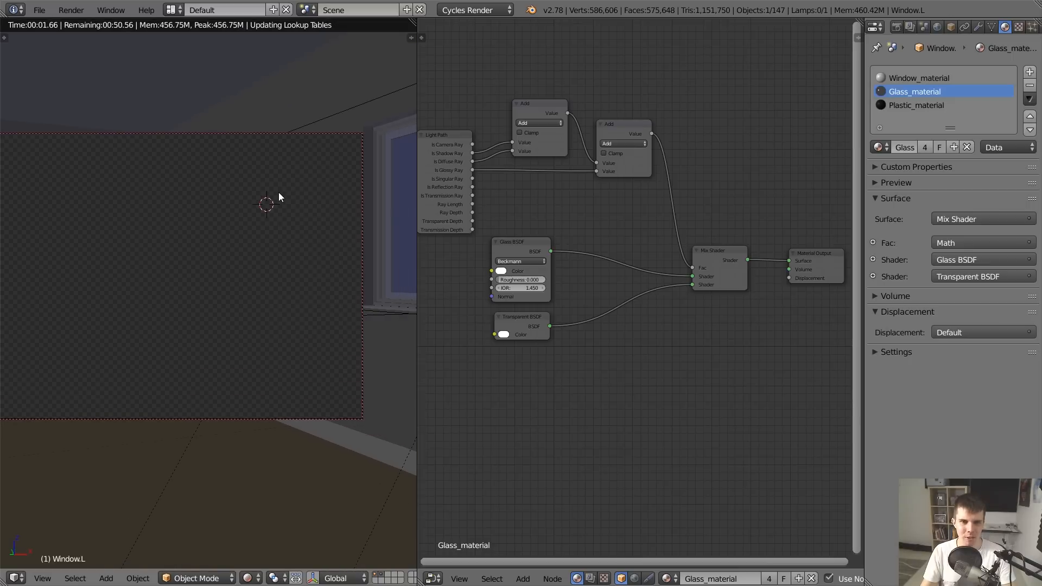
scroll(320, 188, up, 1)
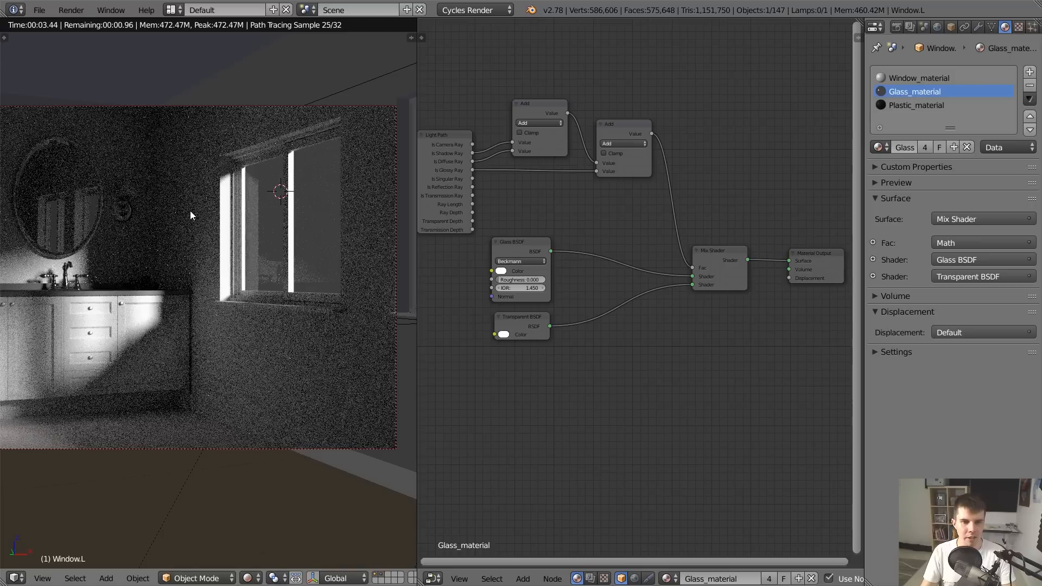
shift+middle_drag(205, 236, 381, 251)
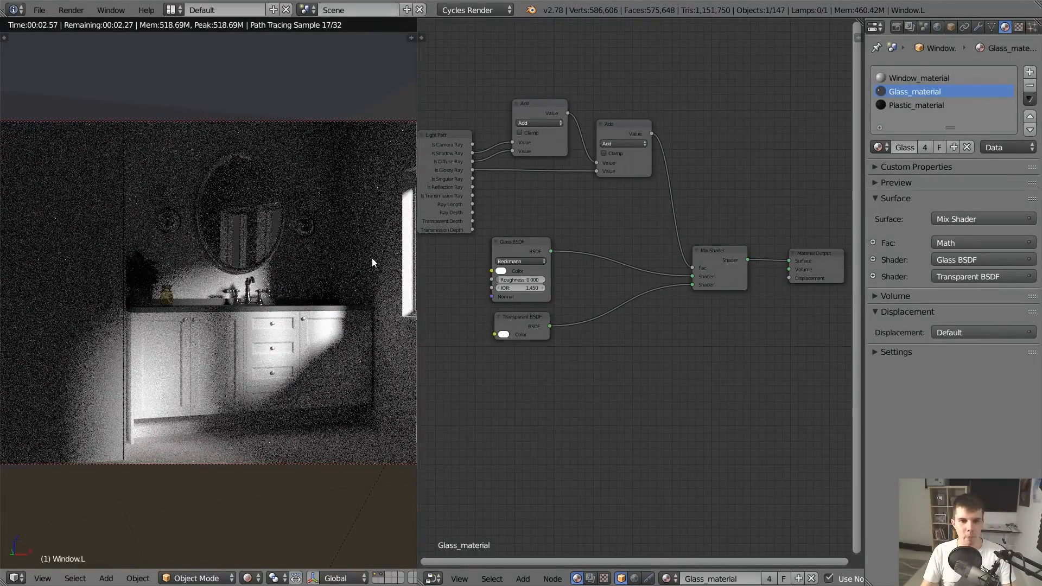
shift+middle_drag(373, 258, 262, 231)
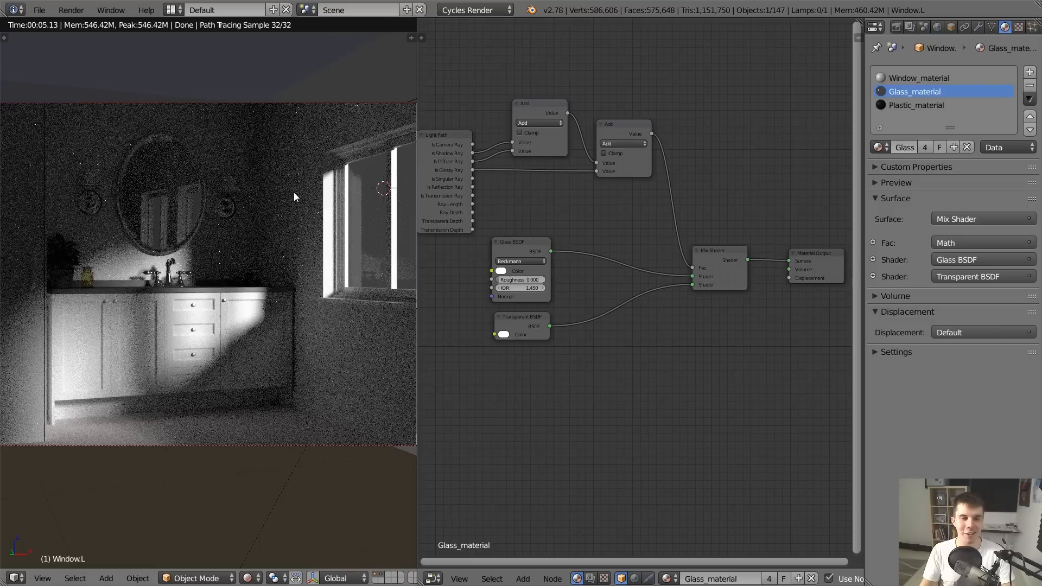
click(255, 468)
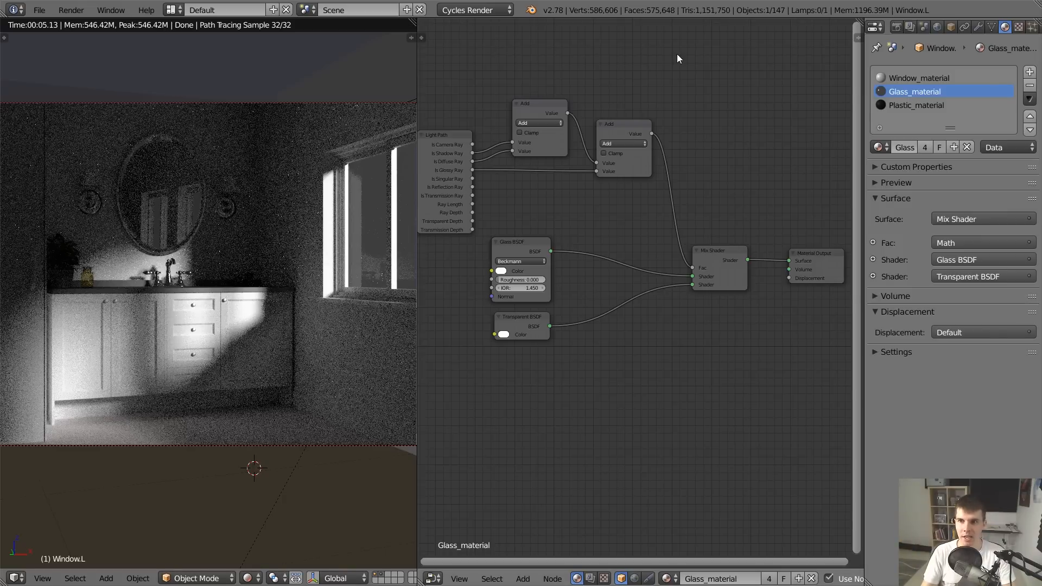
Enlarge the 3D view over the node editor, enable nodes for the World and make its Background colour a light sky blue
drag(414, 22, 630, 71)
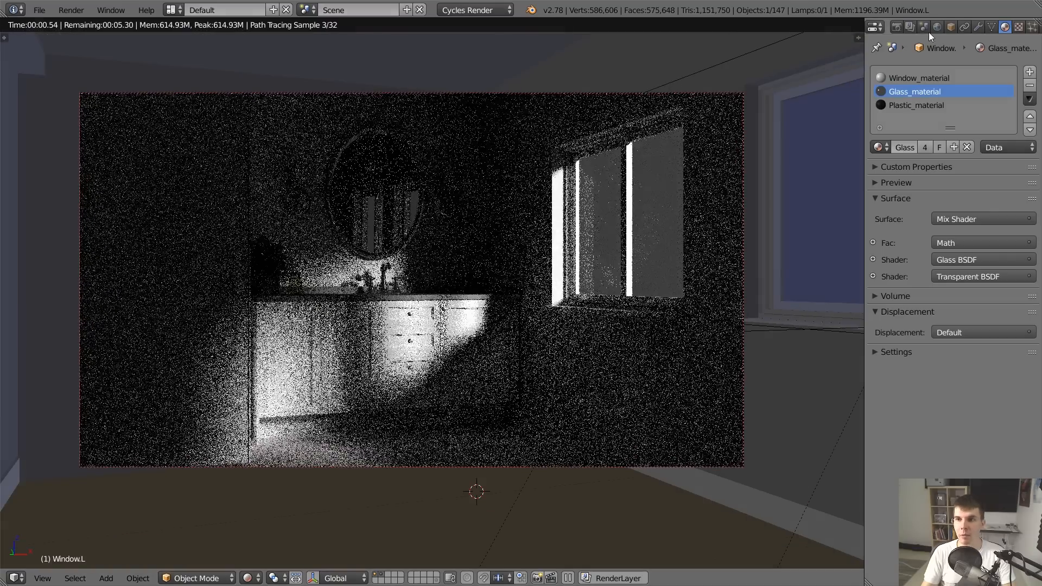
click(938, 27)
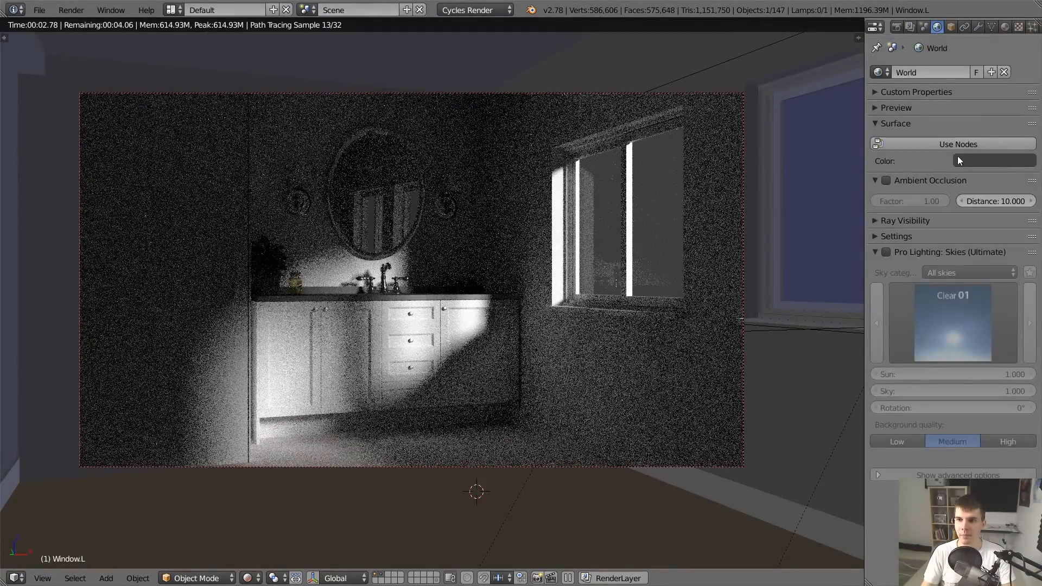
click(944, 144)
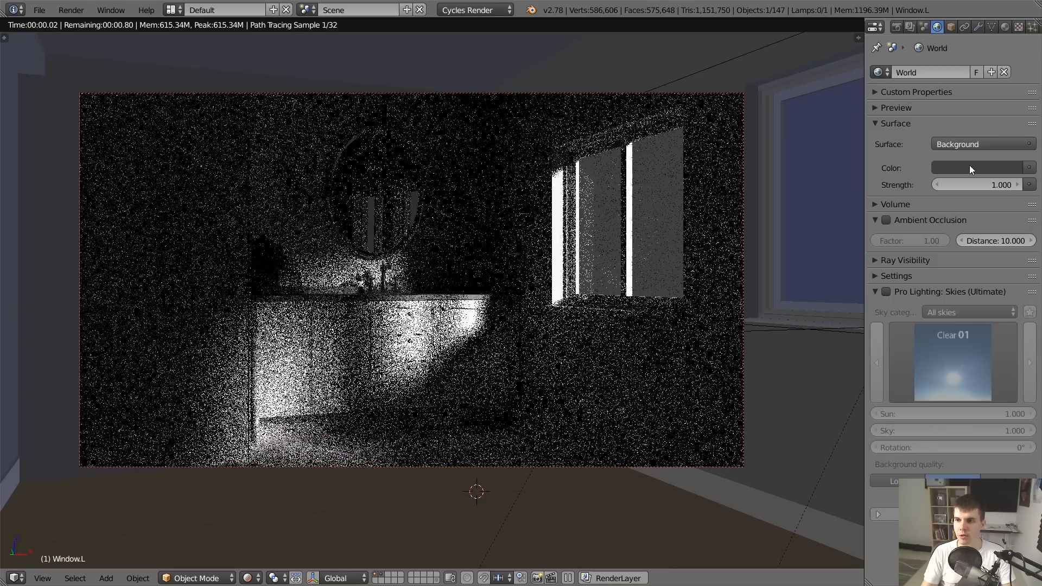
click(969, 168)
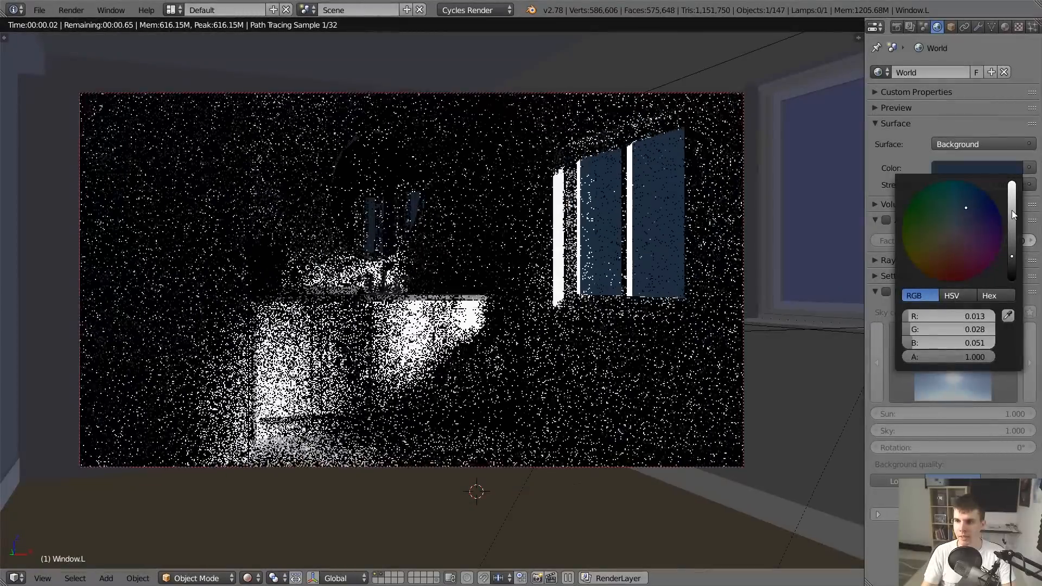
click(1012, 211)
drag(1012, 210, 1012, 201)
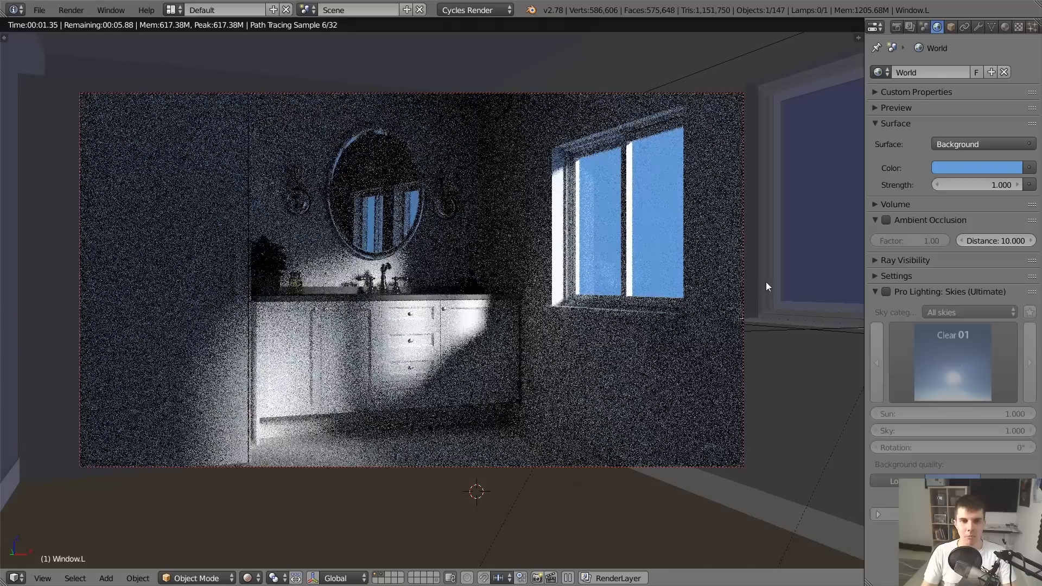
Enable Pro Lighting: Skies (Ultimate) for the World and try its neighbouring sky before returning to Clear 01
click(887, 293)
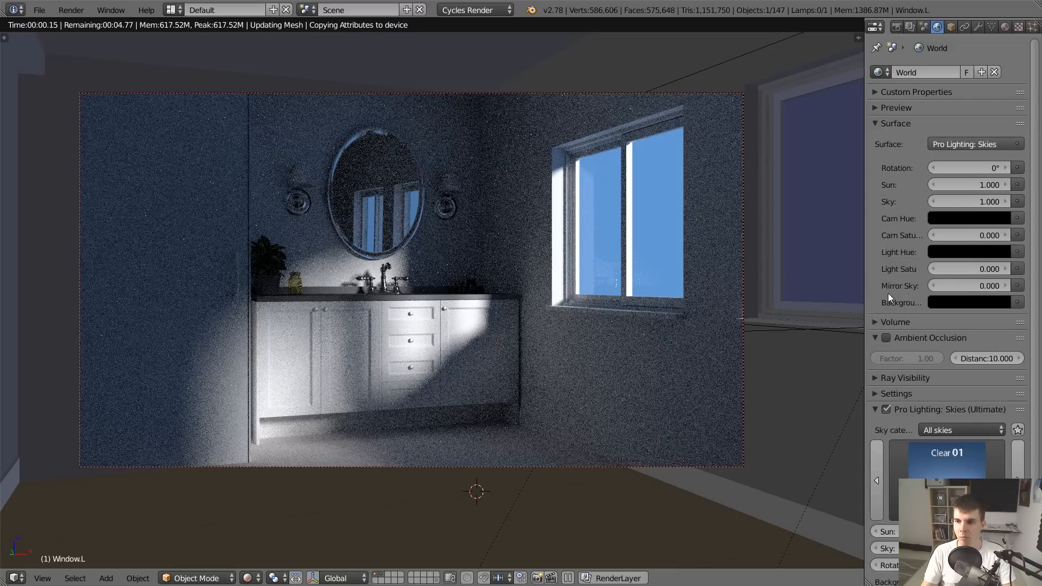
click(877, 123)
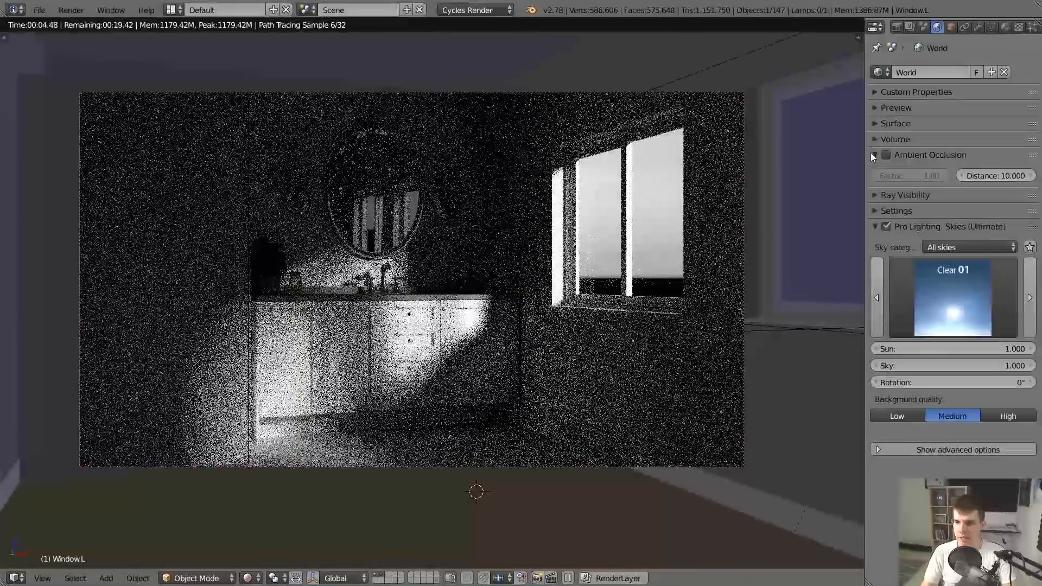
click(1026, 287)
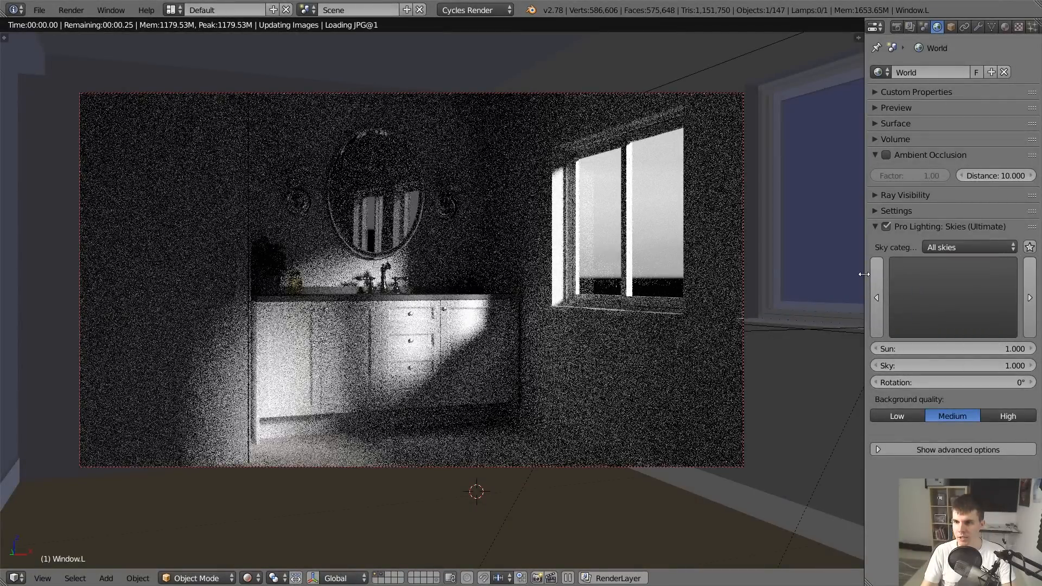
click(877, 278)
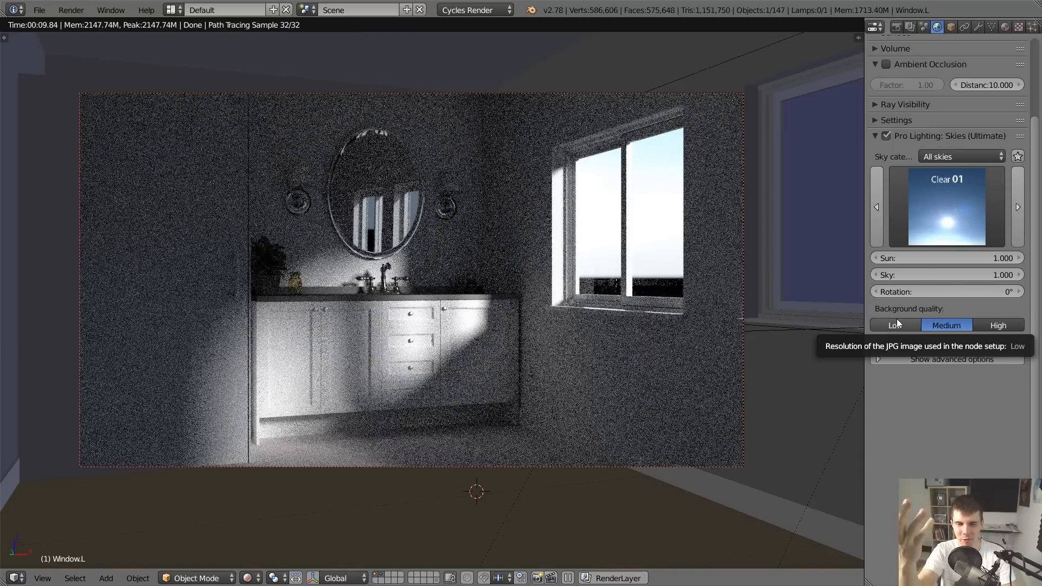
Browse the sky presets and choose Cloudy 16 as the environment
click(1017, 207)
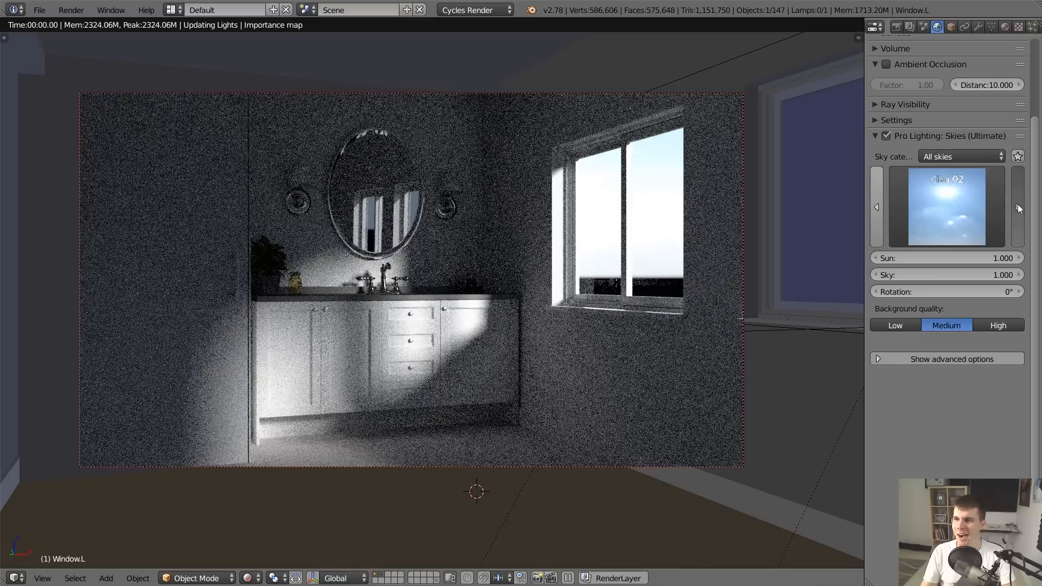
click(1017, 206)
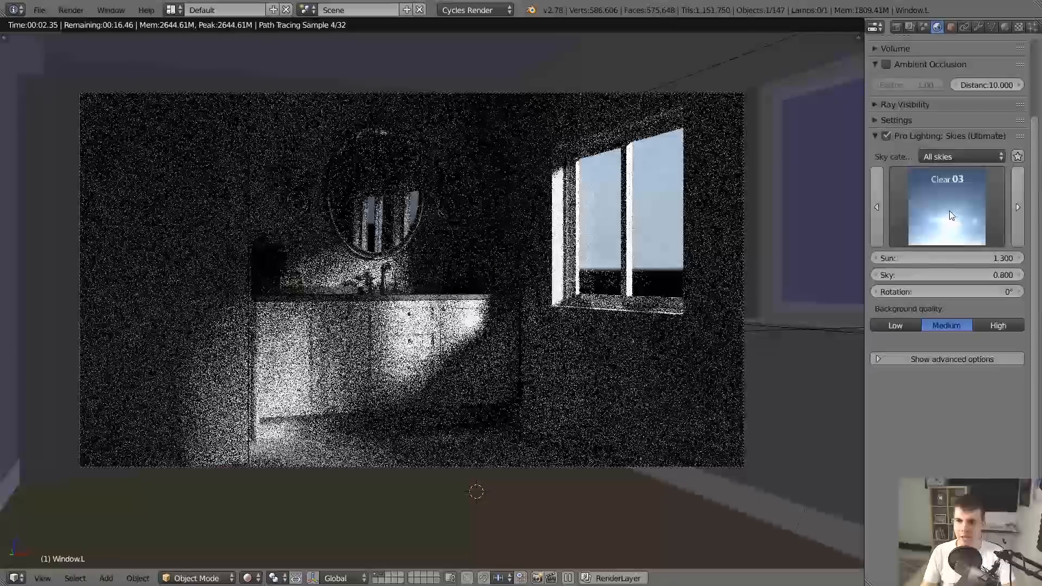
click(949, 210)
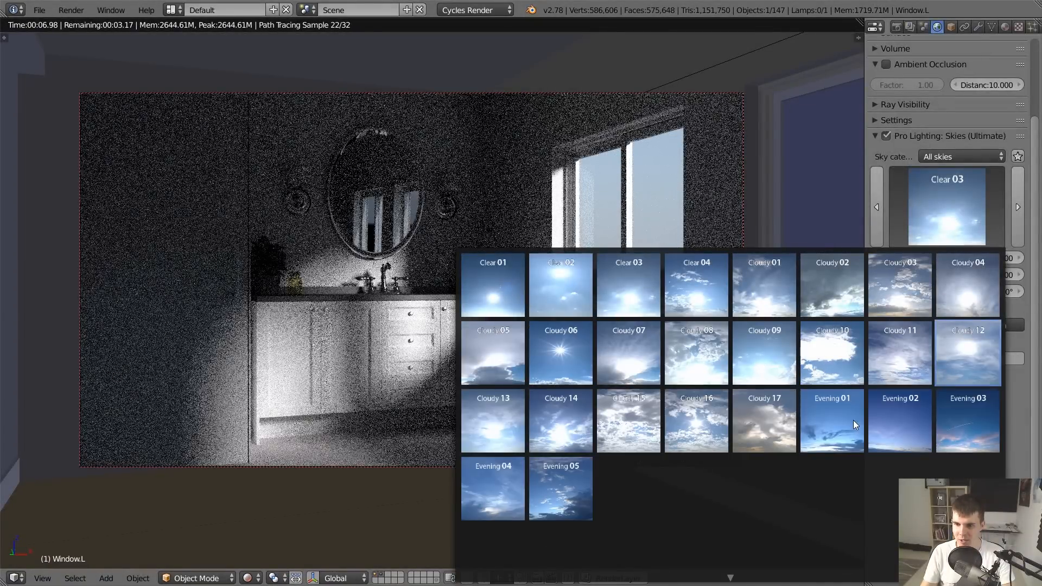
click(707, 432)
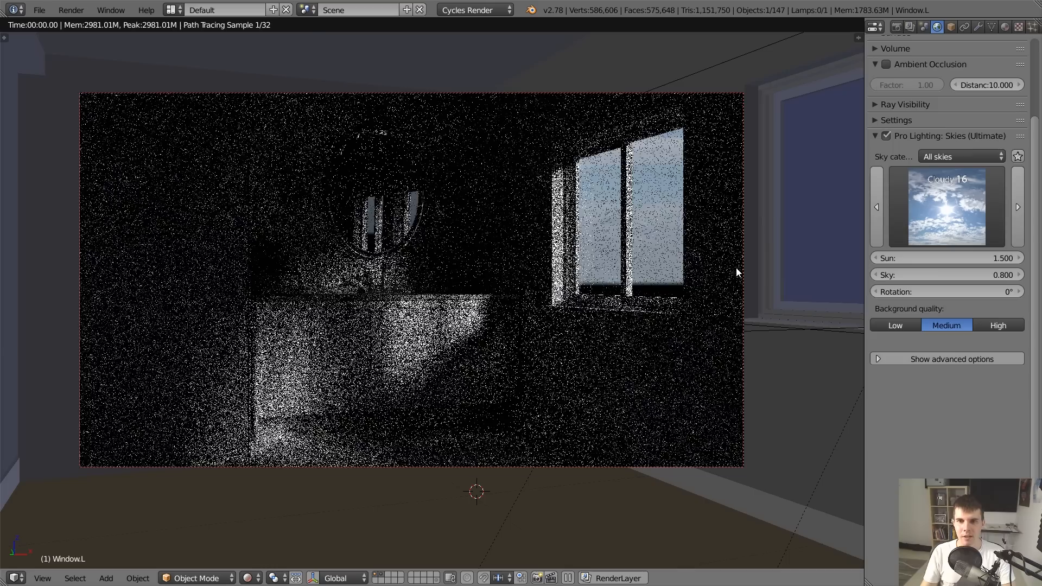
View the room from outside against the sky, rotate the sky to -20.91°, and return to the camera view
middle_drag(739, 292, 733, 290)
scroll(734, 290, down, 6)
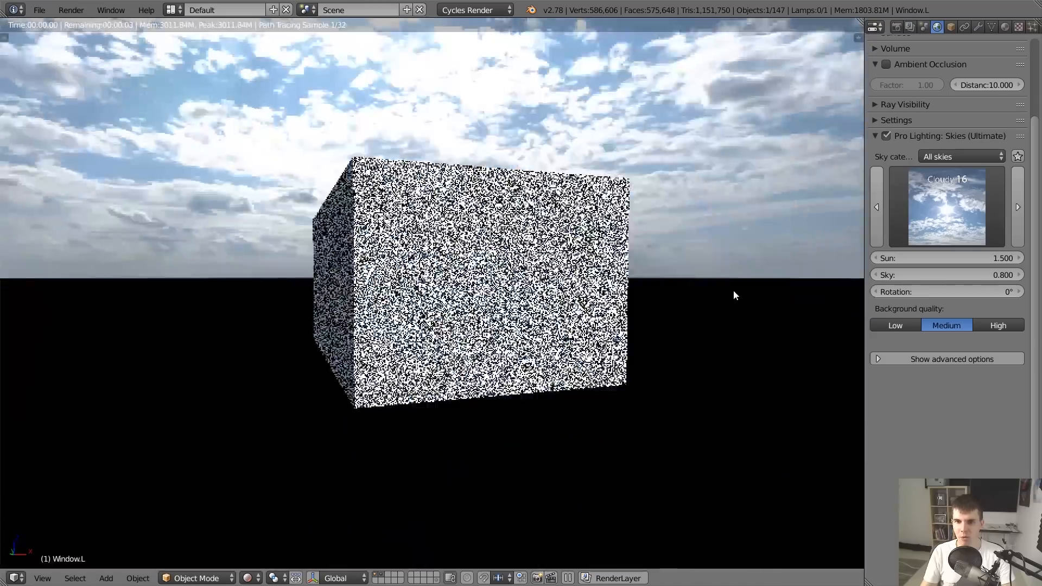
scroll(734, 290, down, 3)
middle_drag(668, 276, 804, 271)
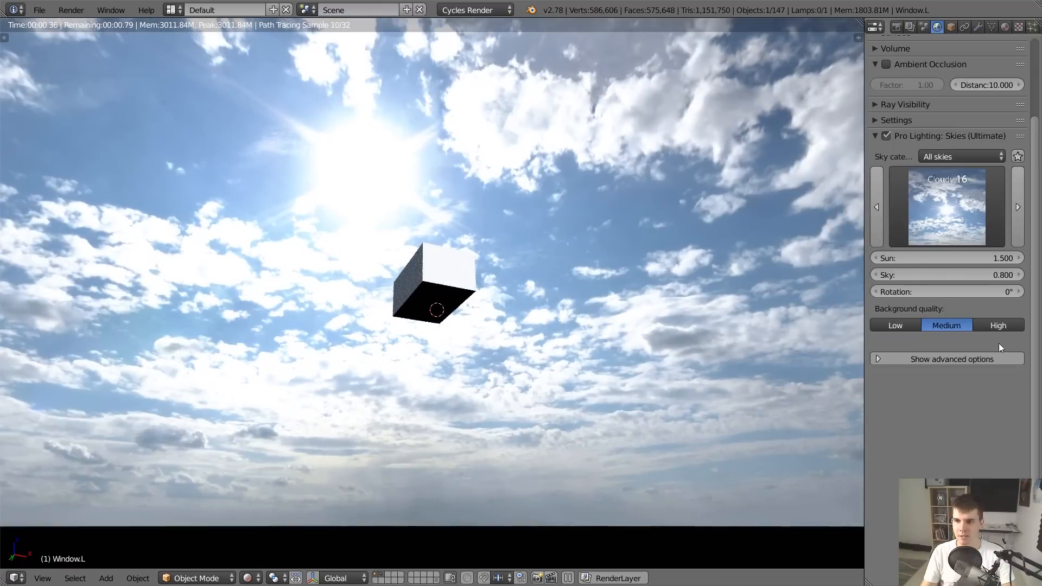
drag(940, 292, 909, 292)
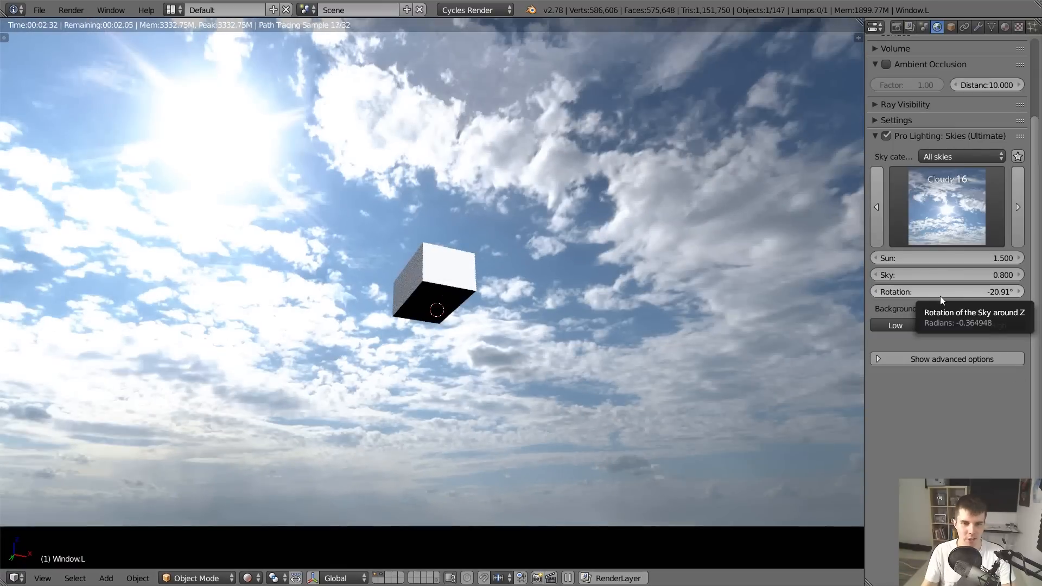
middle_drag(317, 179, 337, 211)
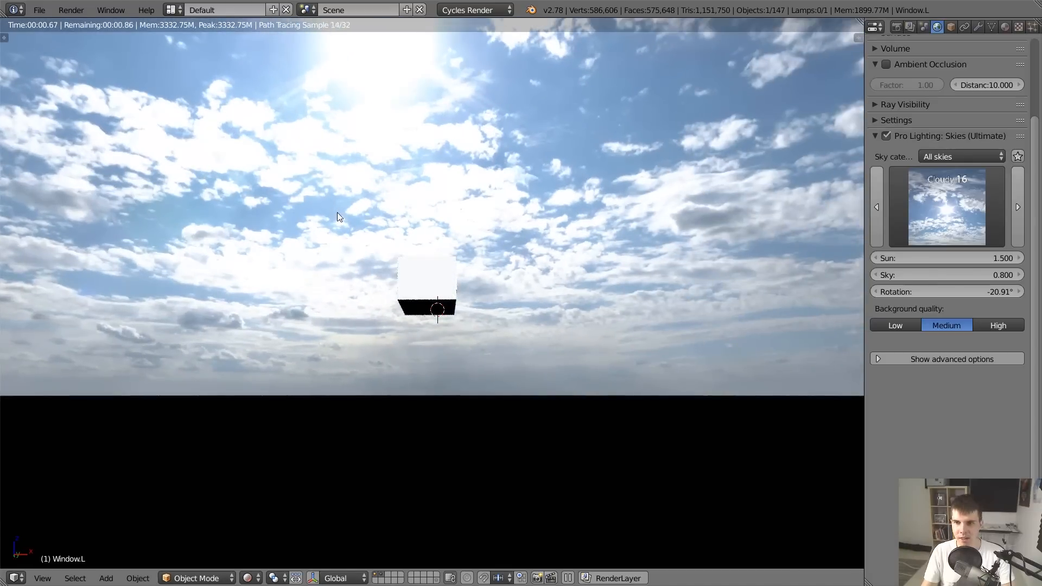
key(KP_0)
Set the sky's Sun strength to 0 and raise its Sky strength to 34.700
click(914, 258)
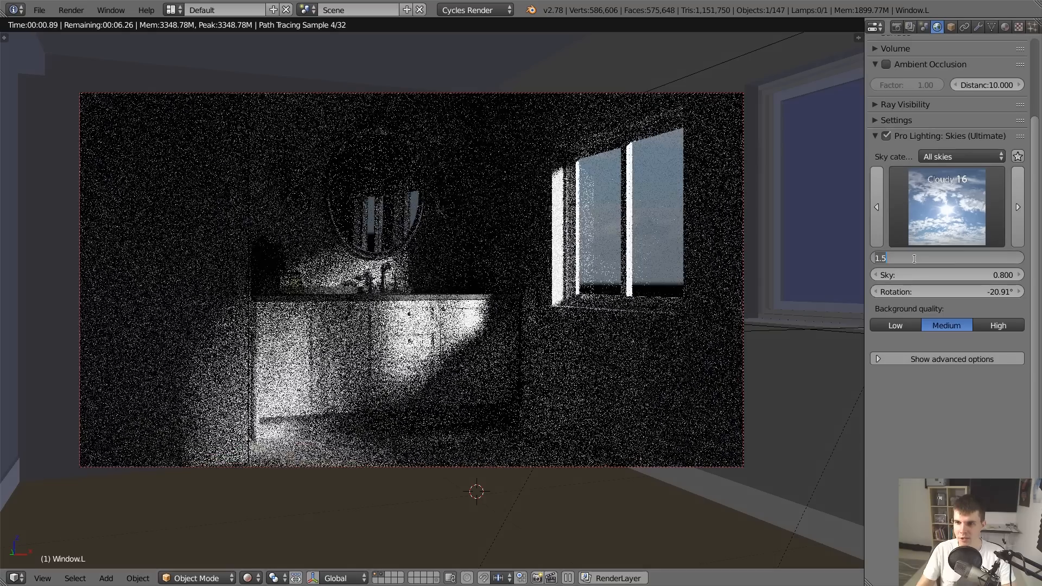
text(0)
key(Return)
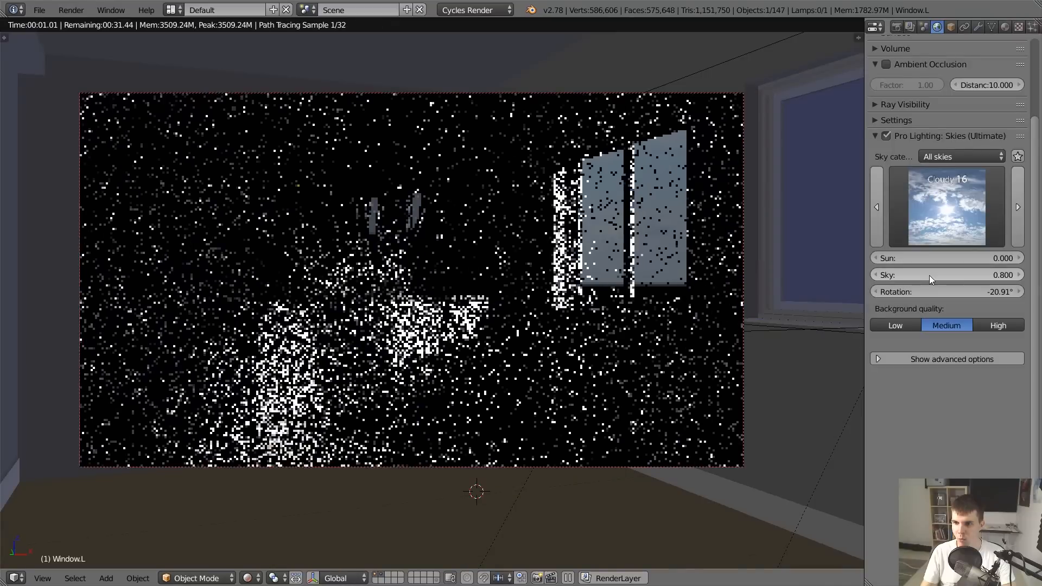
drag(930, 275, 972, 275)
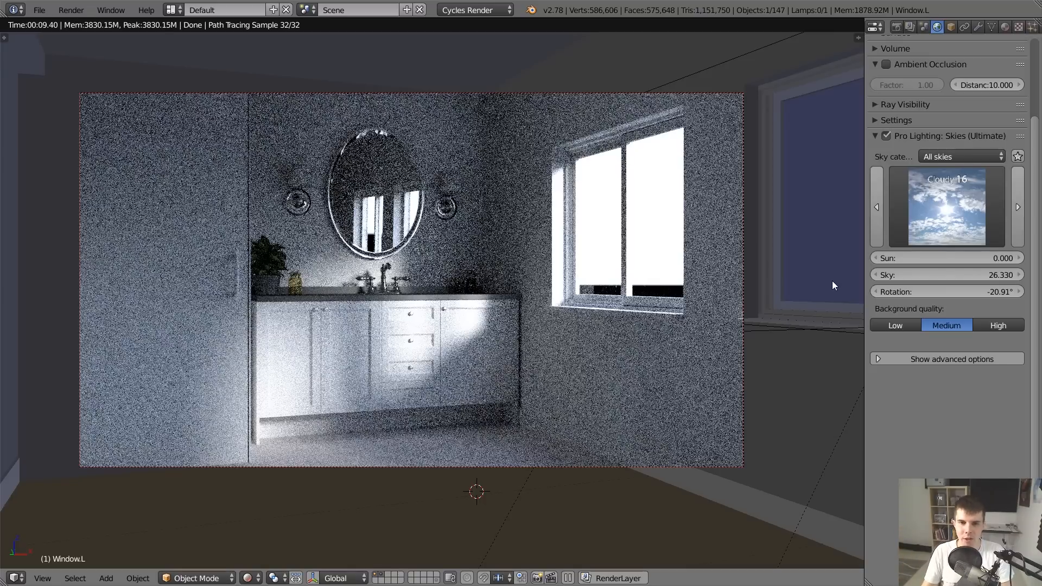
drag(994, 275, 1009, 279)
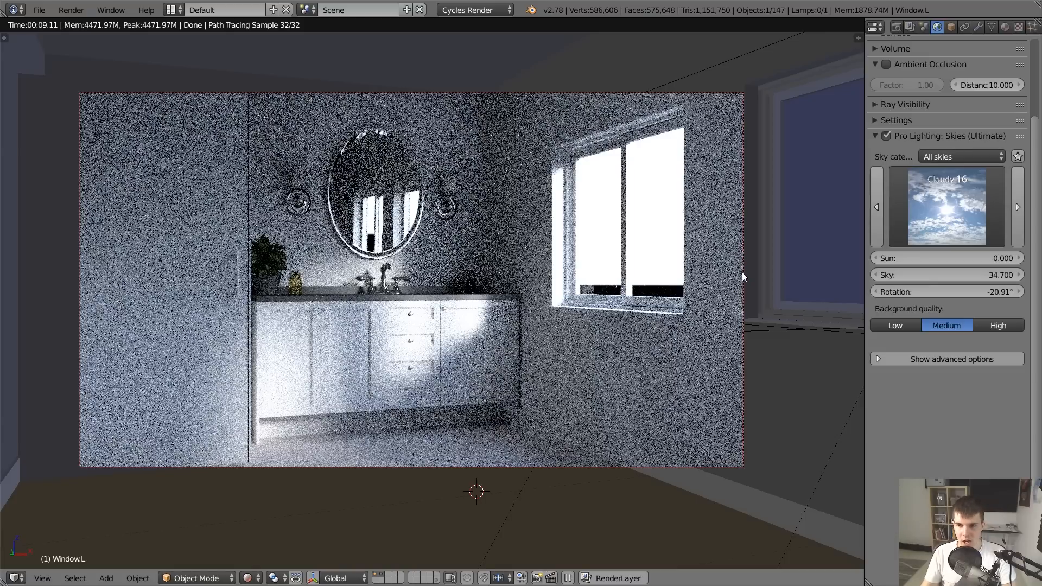
Switch from the rendered preview back to solid shading and select the camera
key(shift+z)
right_click(744, 255)
scroll(700, 276, down, 2)
shift+middle_drag(632, 310, 651, 274)
scroll(651, 275, up, 1)
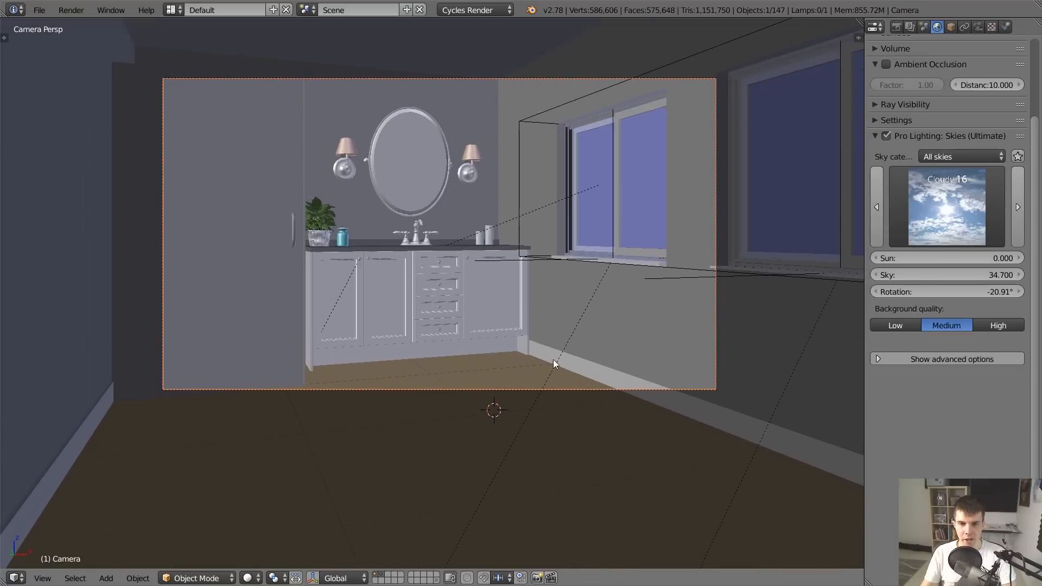
Select the floor and examine the room by switching between wireframe and solid shading
right_click(509, 372)
key(z)
key(z)
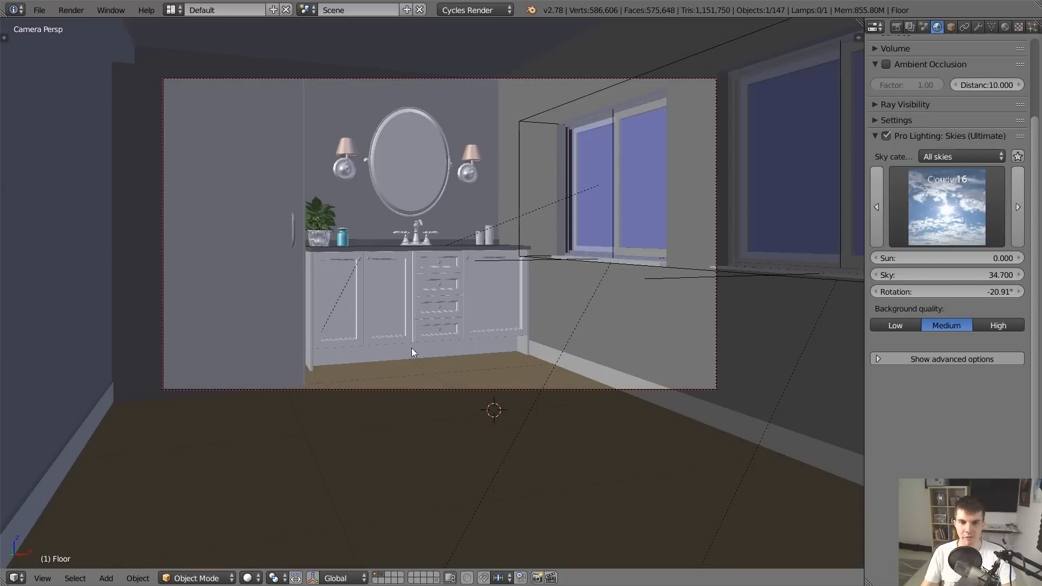
key(z)
key(z)
Select the camera and lower it along the global Z axis so more of the floor is in frame
right_click(716, 259)
key(g)
key(z)
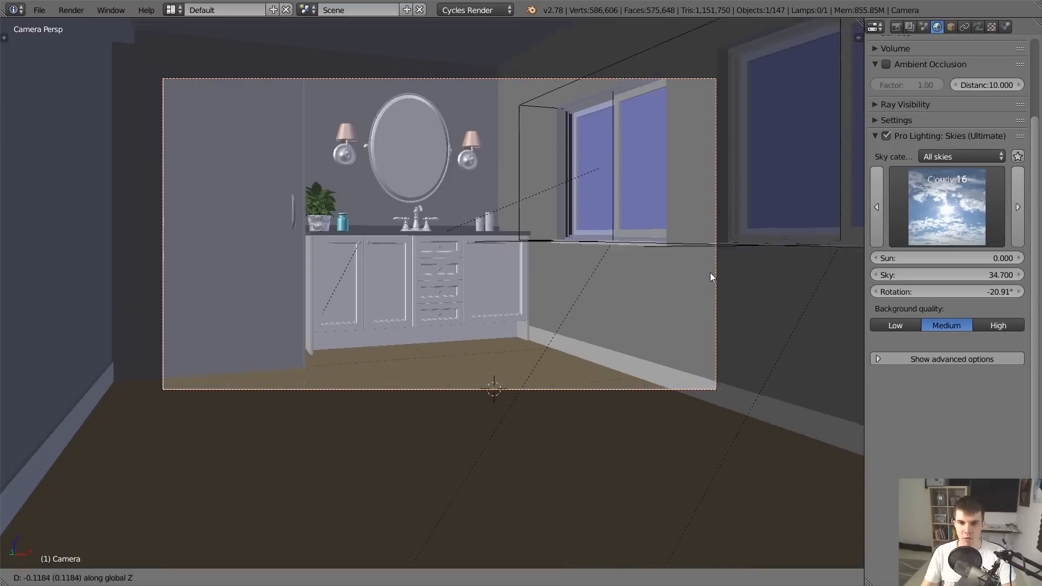
click(682, 334)
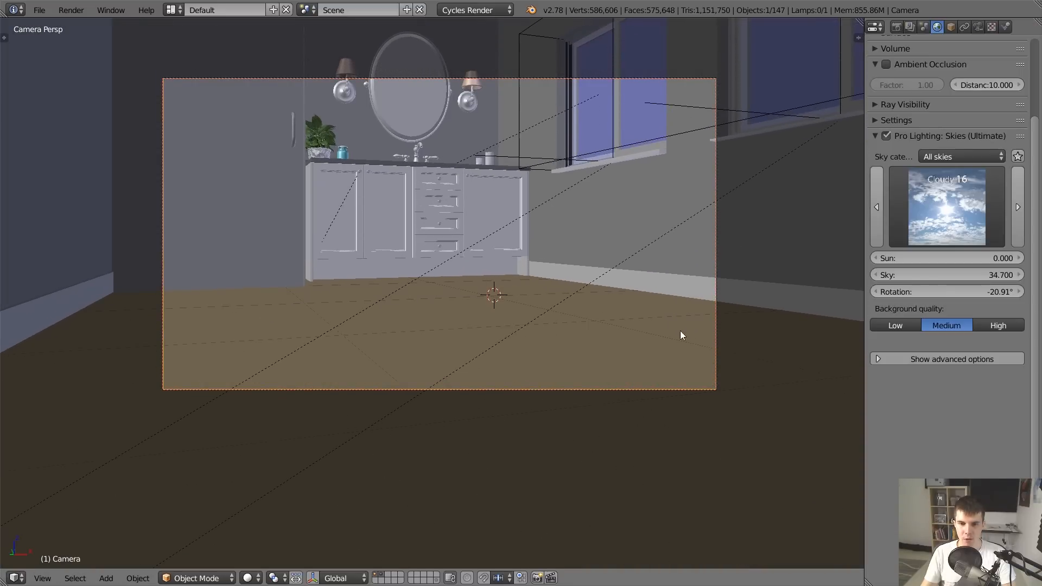
Isolate the room structure's layer, switch to the layer holding the mirror, lamps and accessories, and view it outside the camera
click(382, 579)
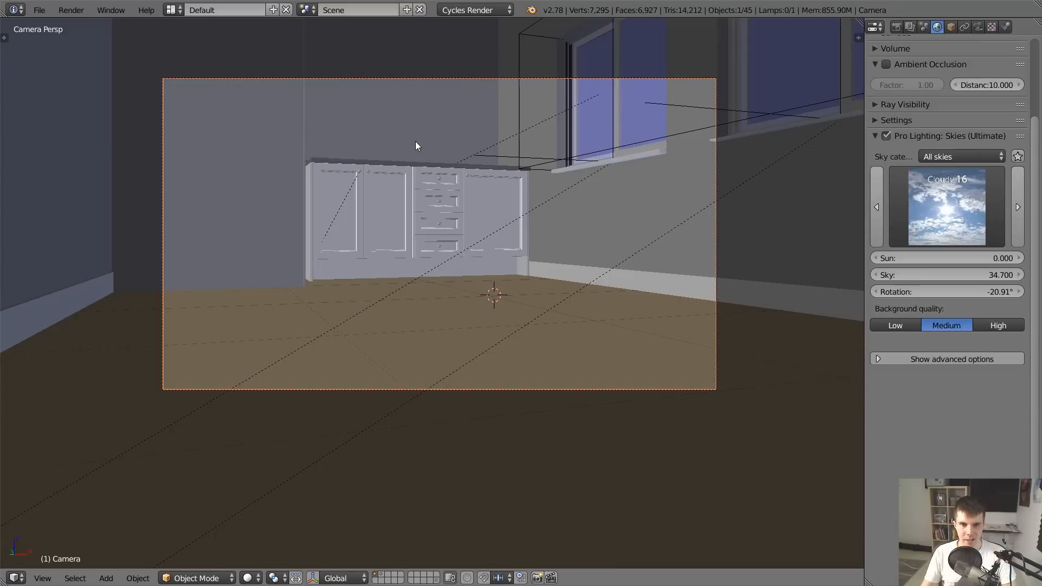
click(383, 571)
middle_drag(387, 337, 398, 193)
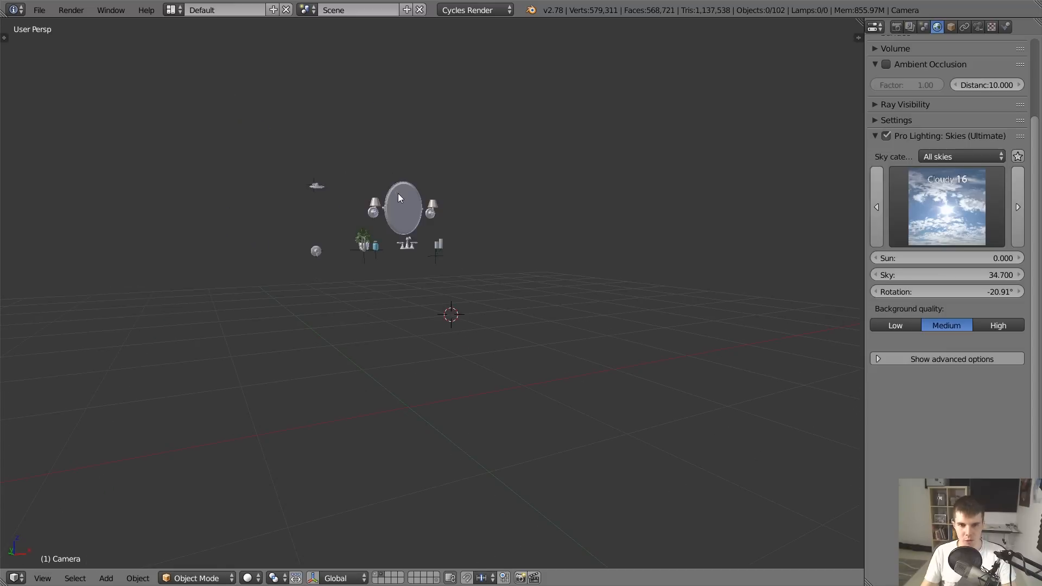
Show the room structure's layer through the camera and save over tutorial2_recording.blend
click(374, 579)
key(KP_0)
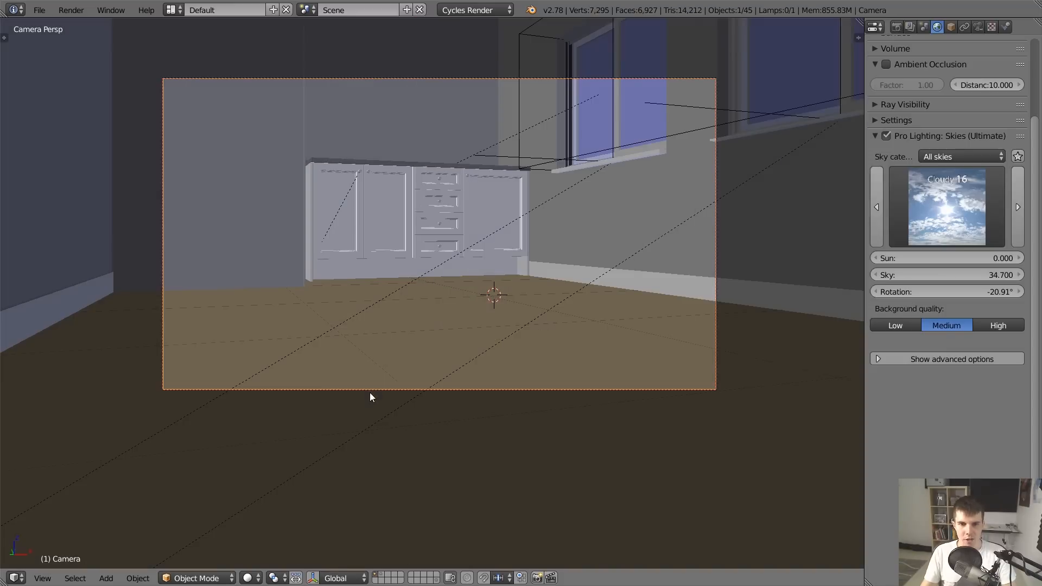
scroll(486, 320, down, 2)
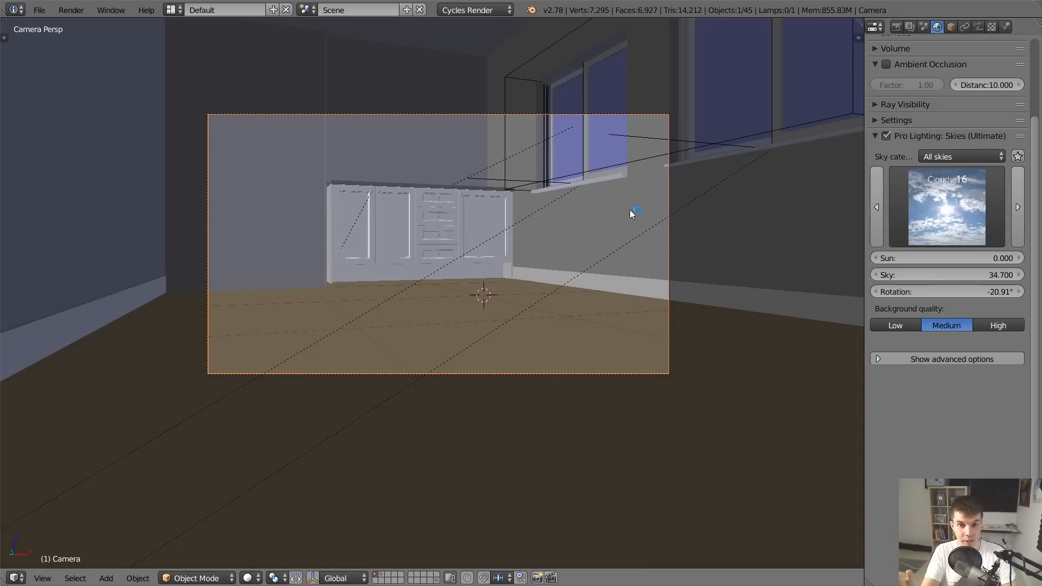
key(ctrl+s)
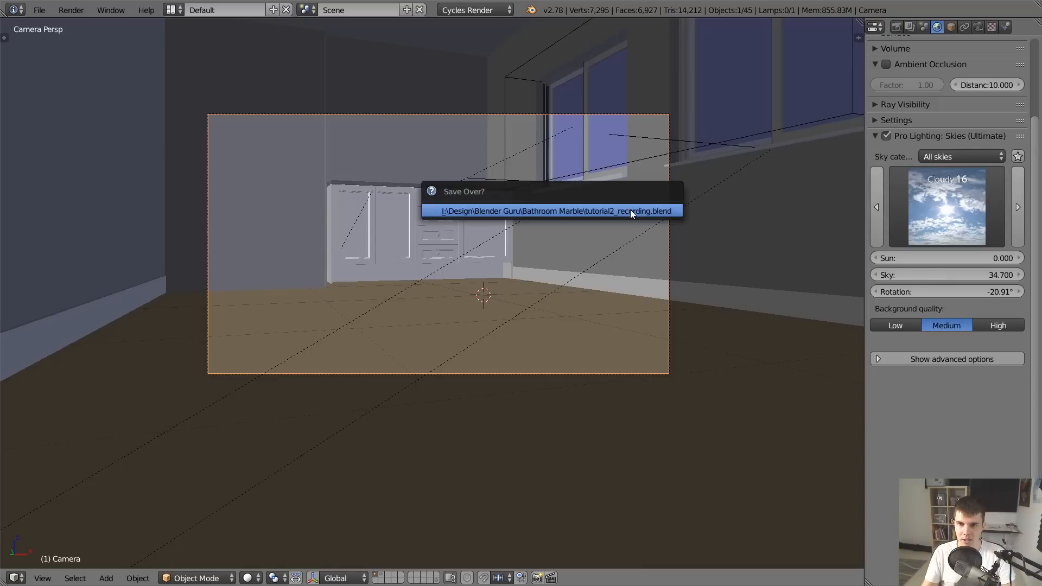
click(630, 210)
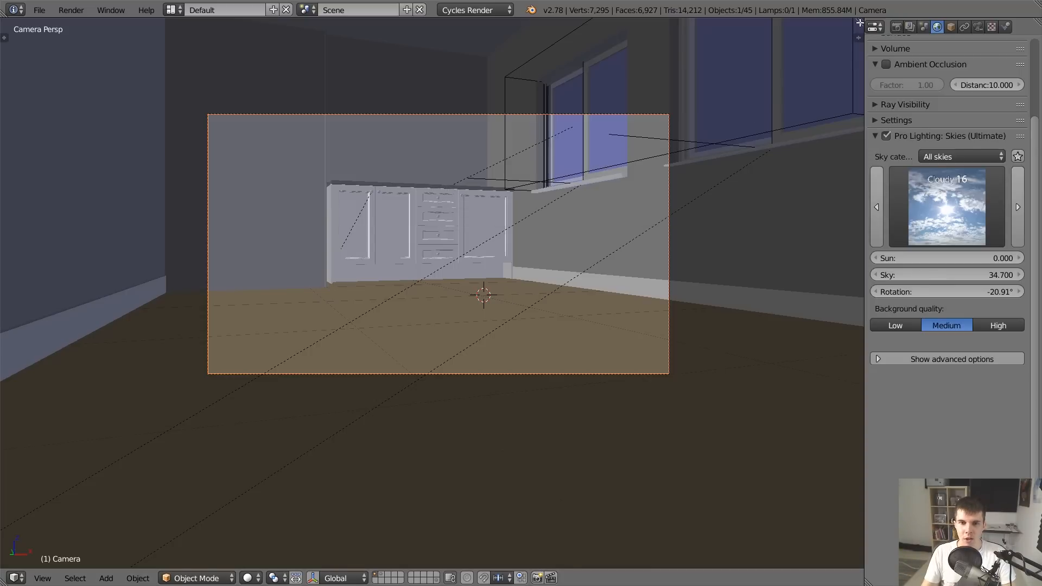
right_click(593, 312)
key(z)
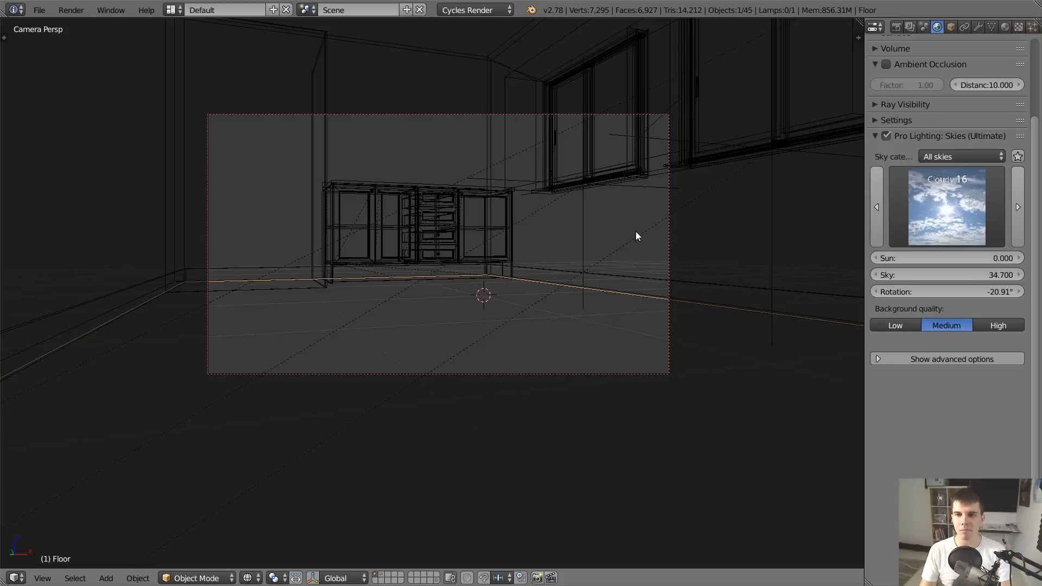
right_click(668, 194)
key(z)
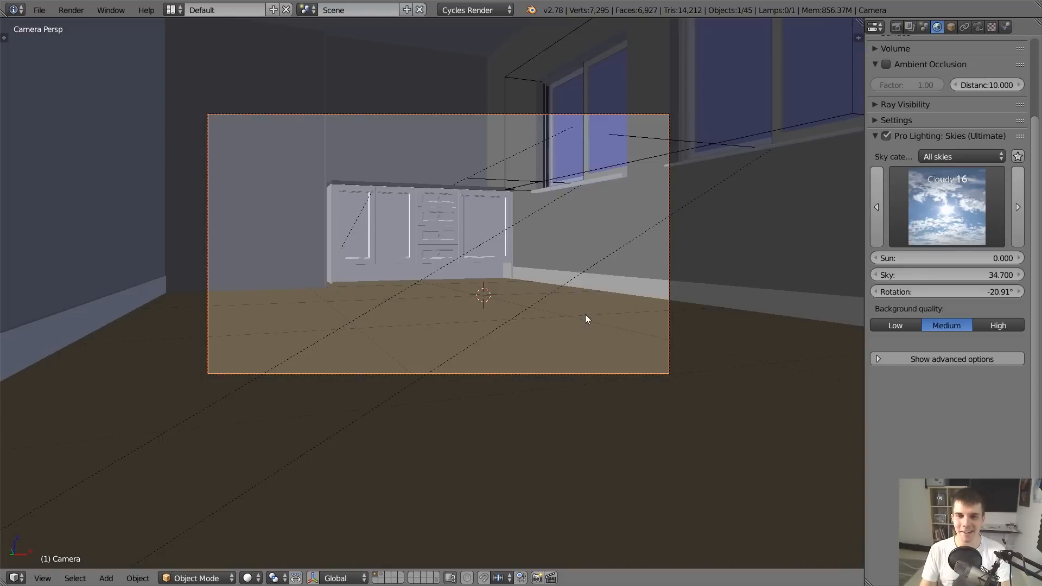
Select the floor and inspect it with the cabinets in wireframe and solid shading, ending in solid
right_click(585, 316)
key(z)
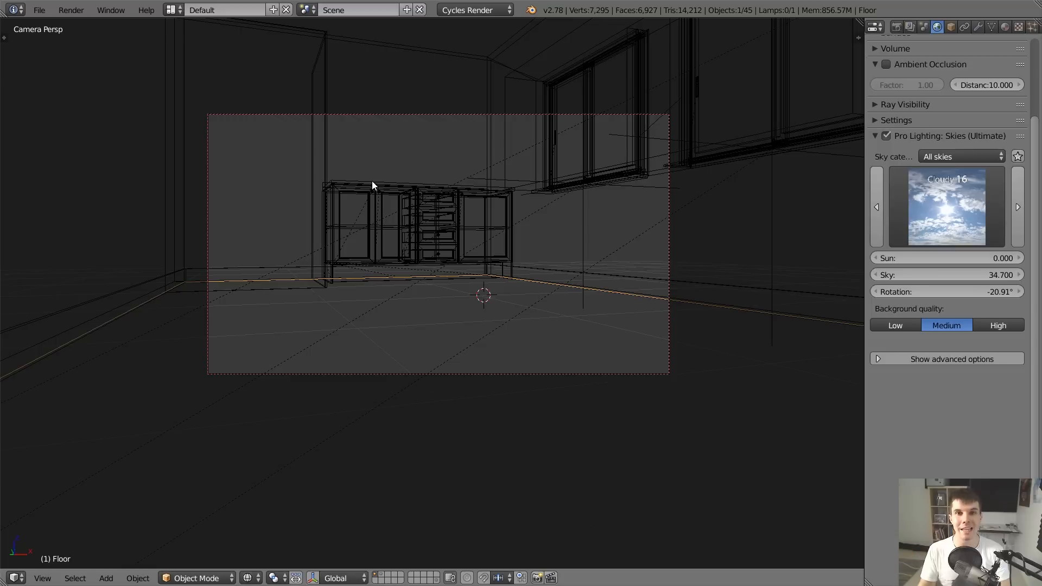
scroll(371, 180, up, 3)
key(z)
scroll(466, 217, down, 2)
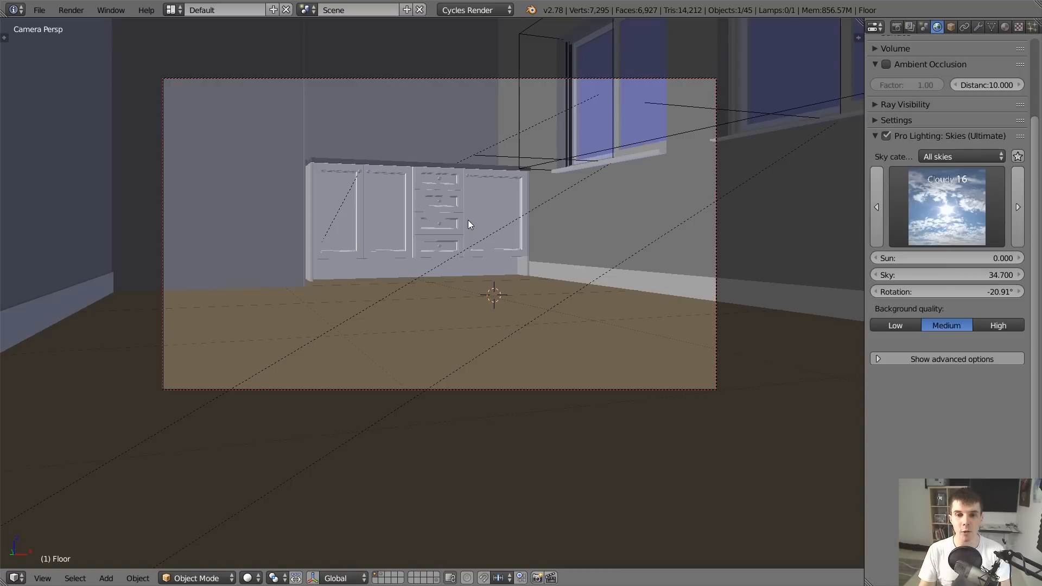
key(z)
key(z)
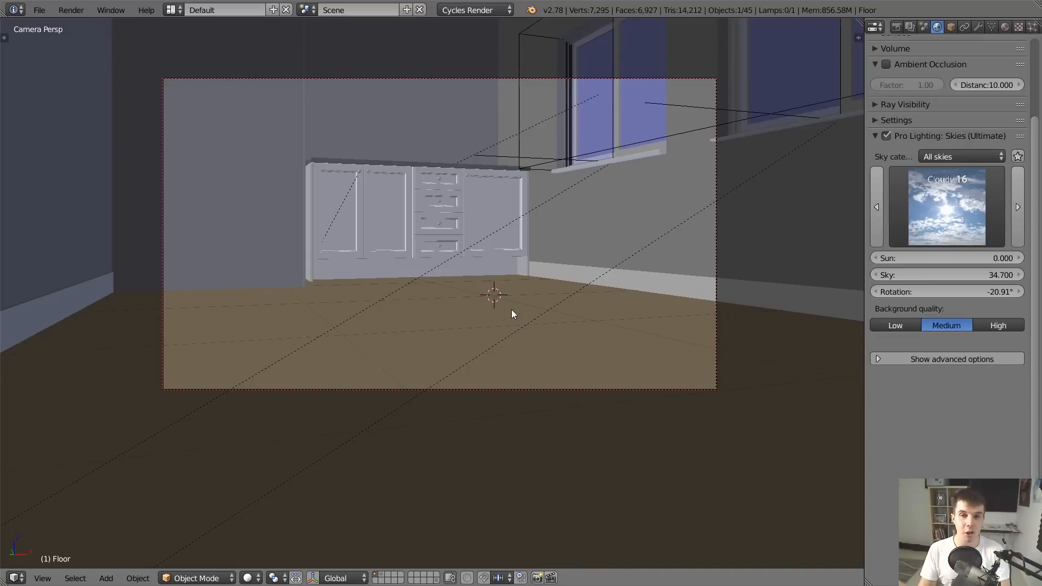
Switch to the Poliigon website in Chrome, make it full screen and open the Marble texture category
key(alt+Tab)
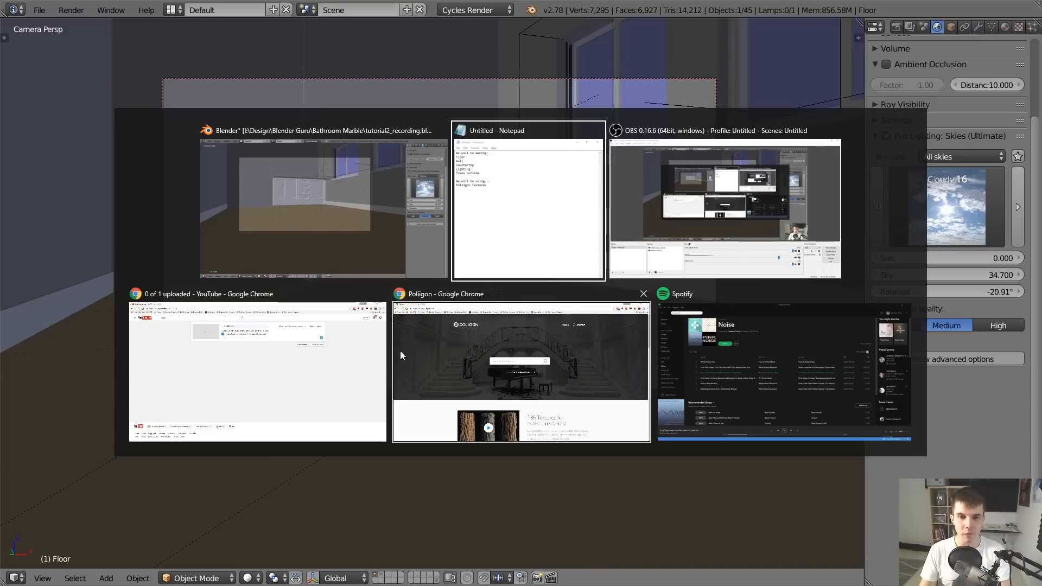
click(423, 336)
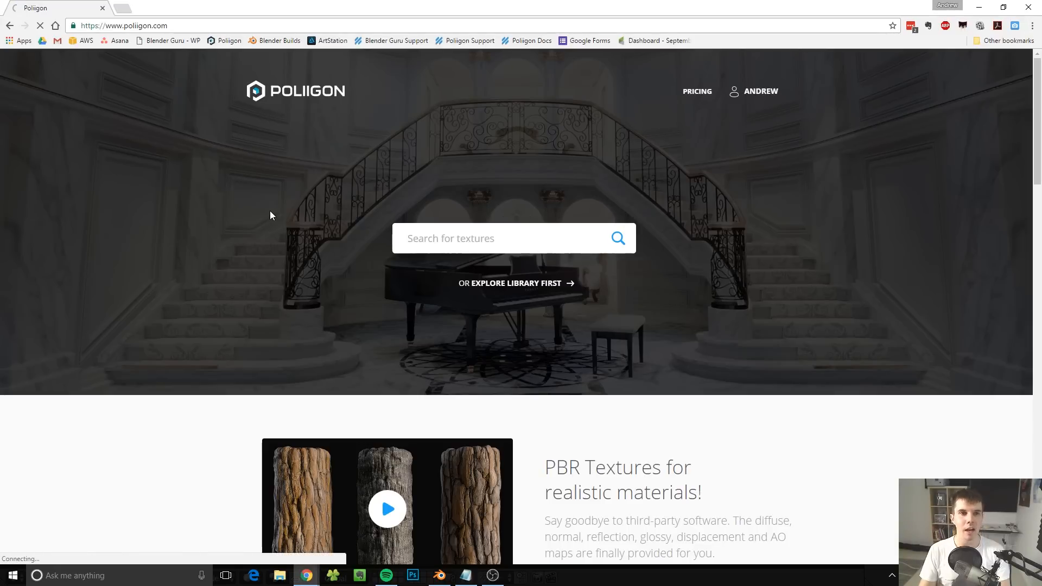
key(F11)
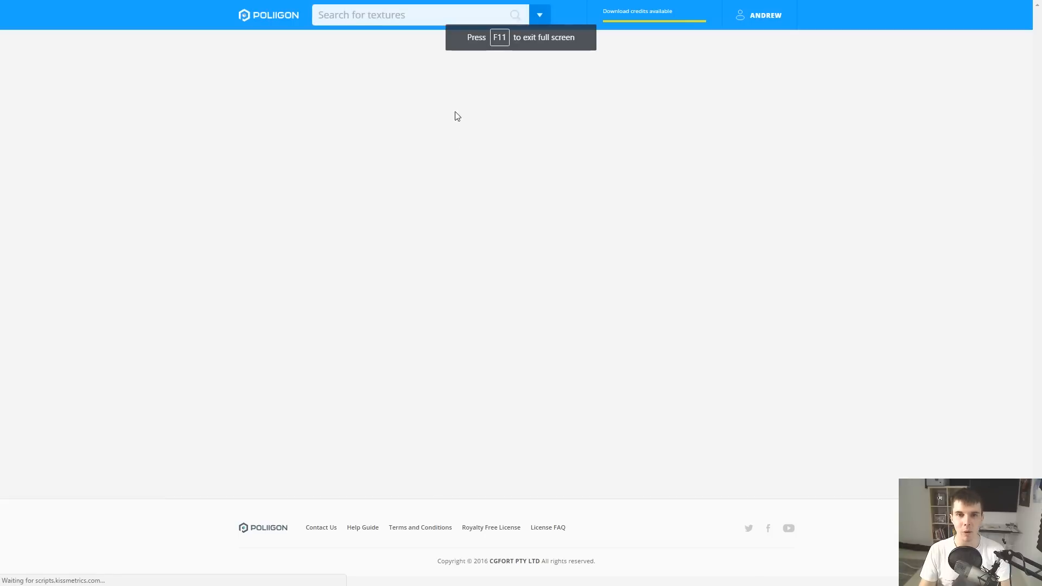
scroll(284, 144, down, 4)
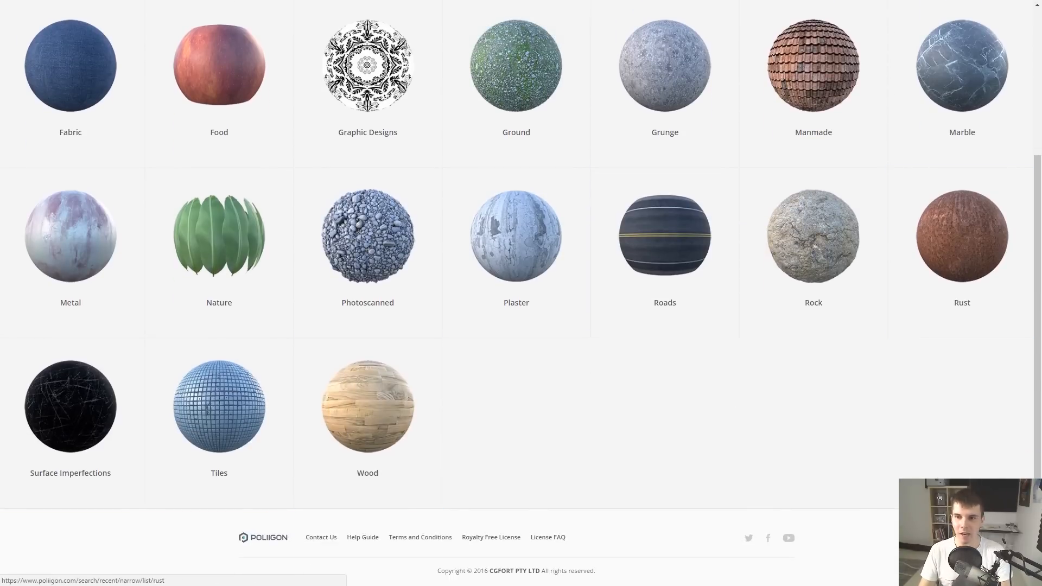
click(972, 111)
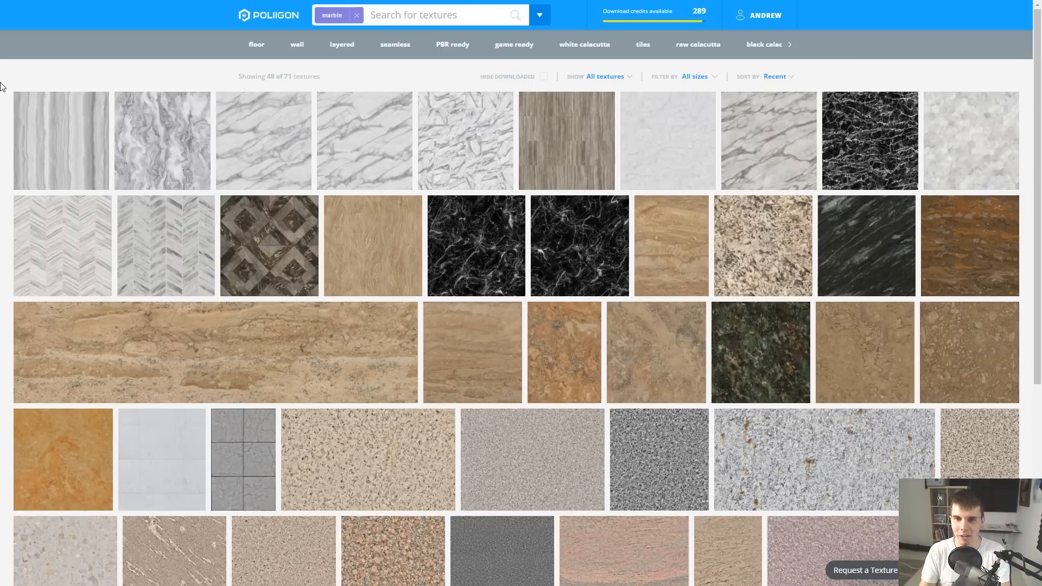
Browse the marble textures and open the chevron-patterned Marble 059
scroll(336, 238, down, 4)
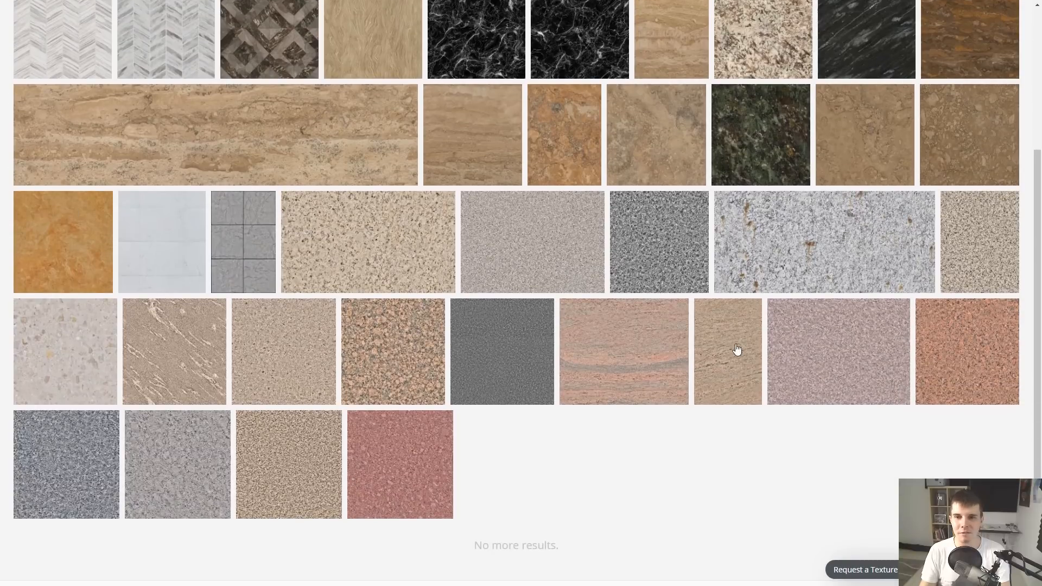
scroll(582, 194, up, 4)
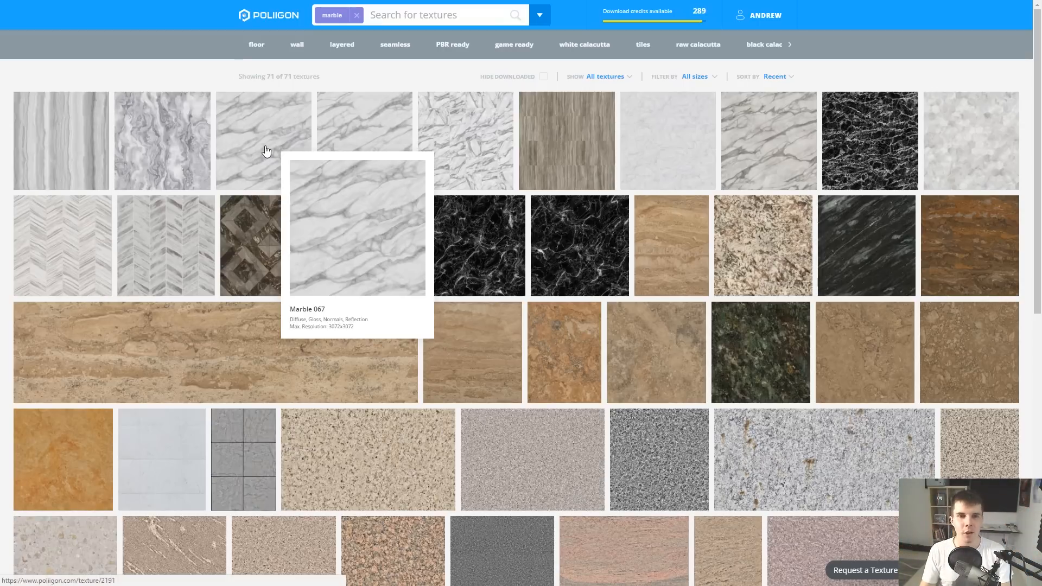
mouse_move(843, 143)
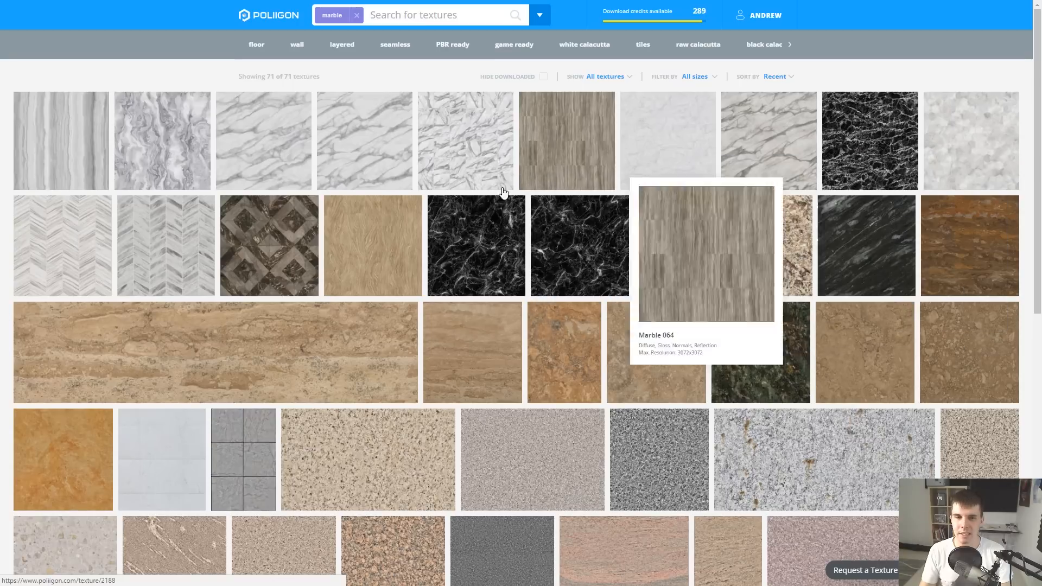
mouse_move(230, 248)
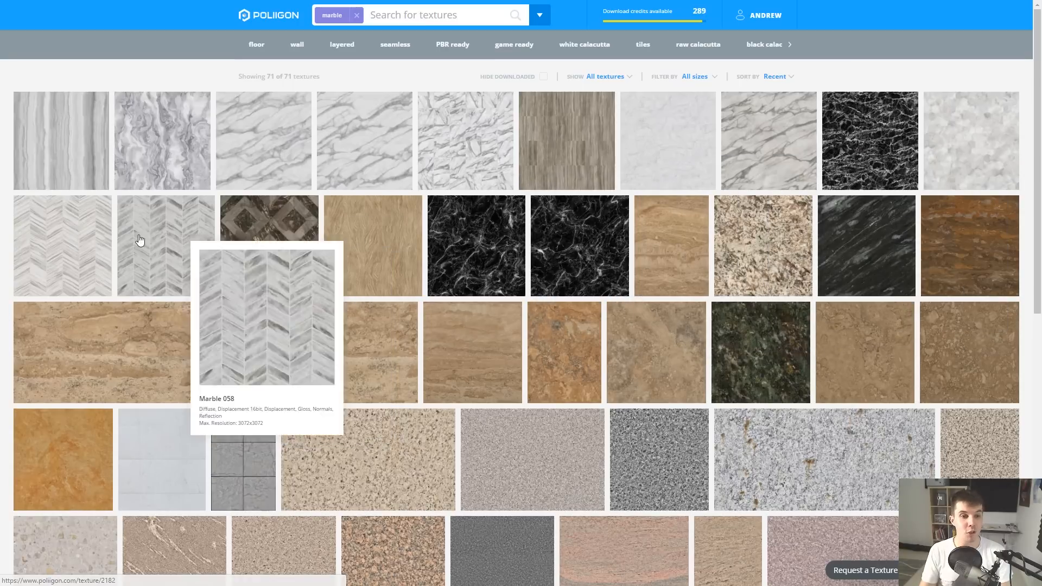
mouse_move(69, 241)
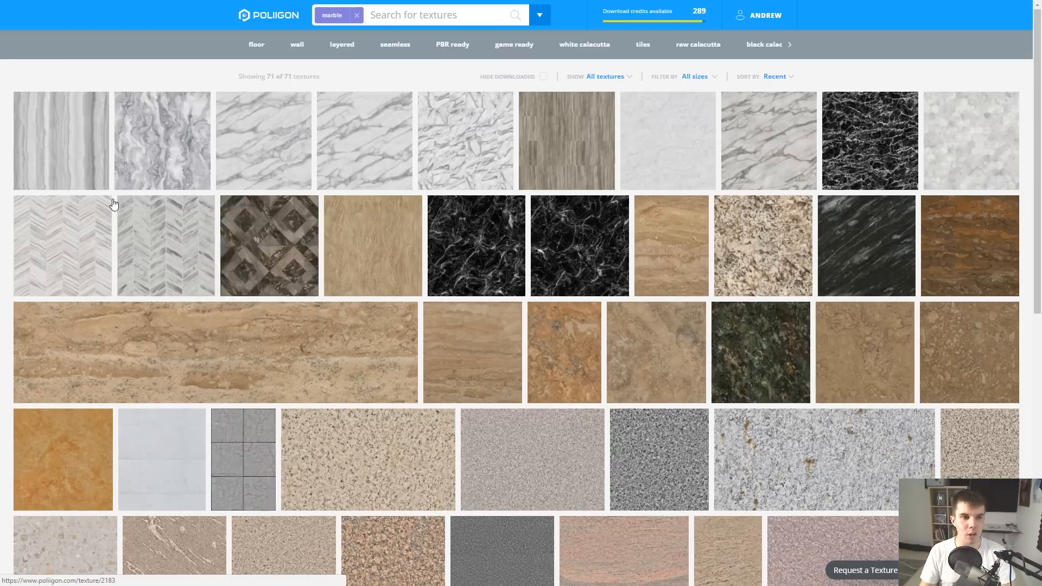
click(82, 218)
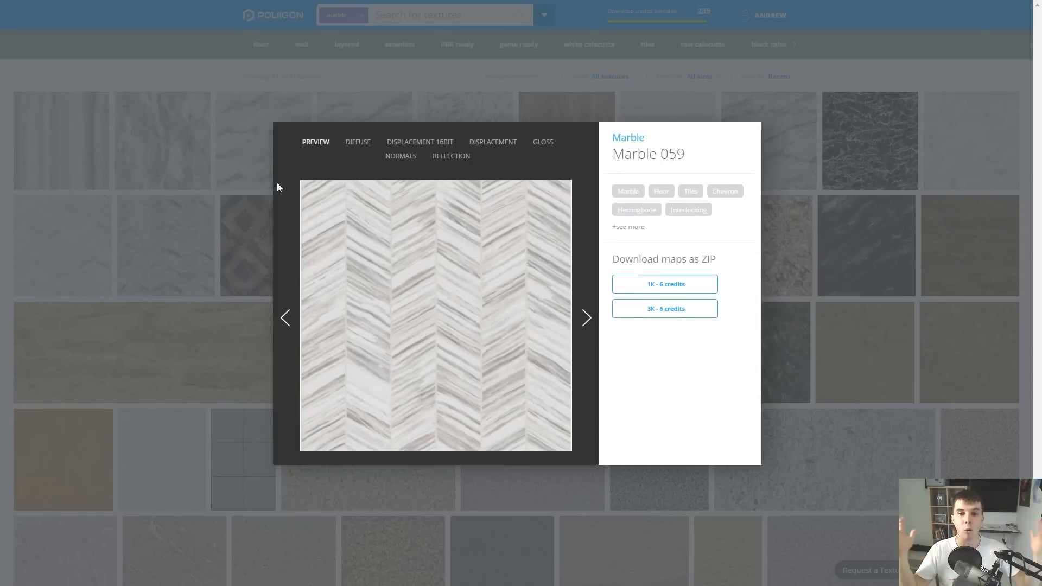
Download the Diffuse map of Marble 059 at 1024x1024
mouse_move(444, 288)
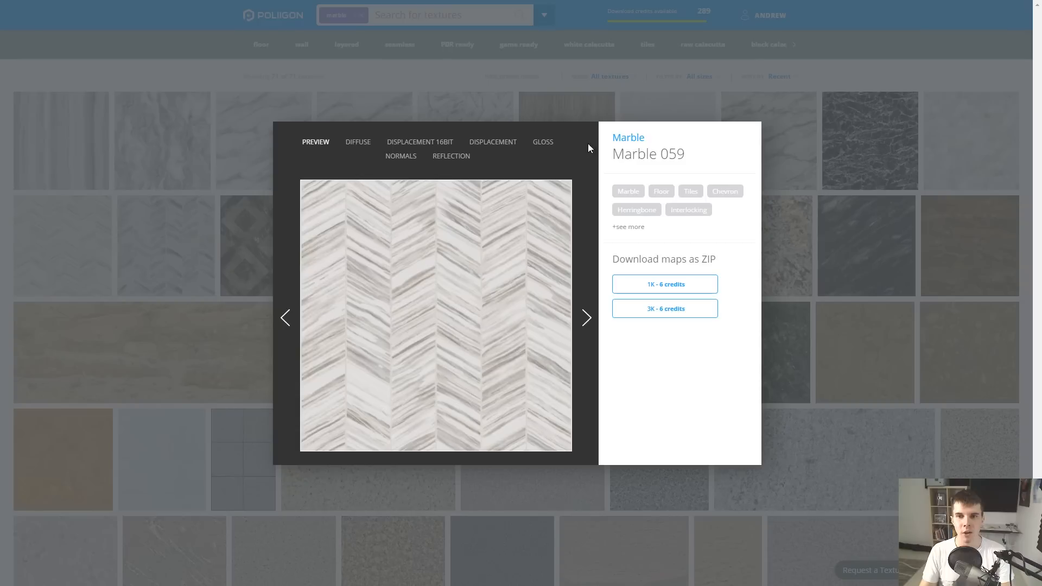
click(365, 147)
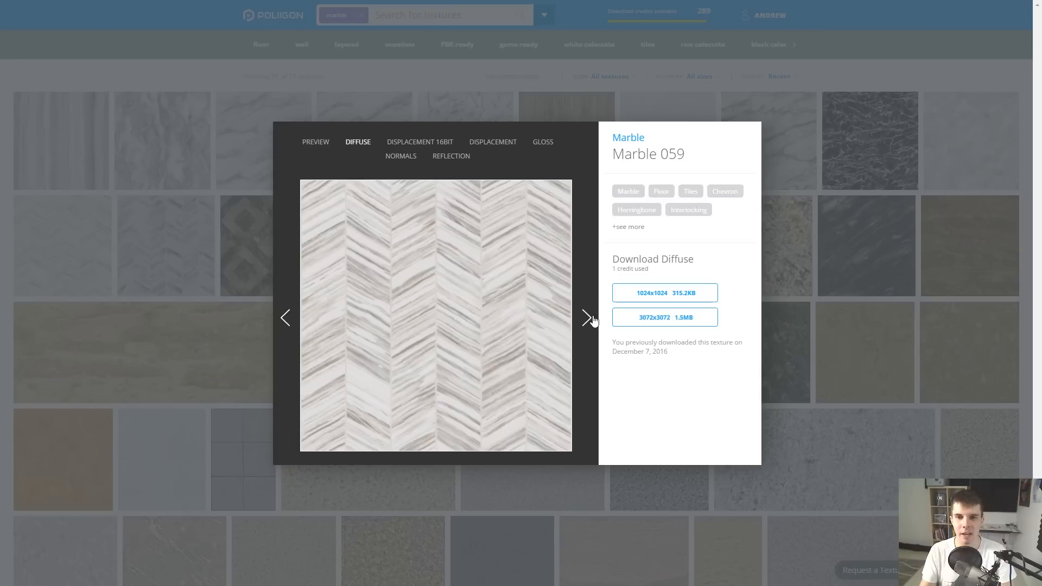
click(672, 293)
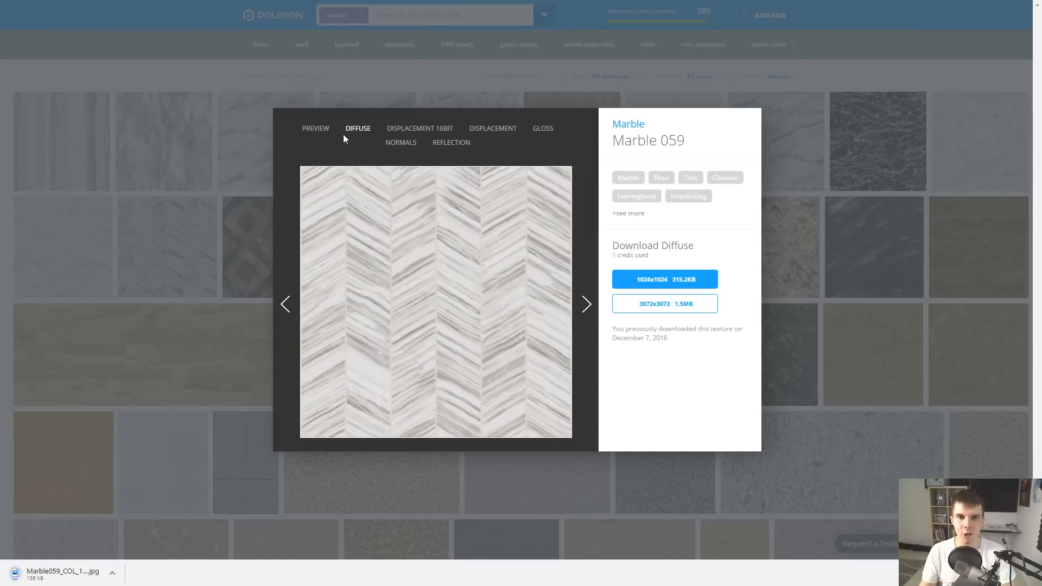
Look through the displacement and gloss maps of Marble 059 and its full-set download options, returning to the Diffuse map
click(414, 132)
click(504, 135)
click(543, 131)
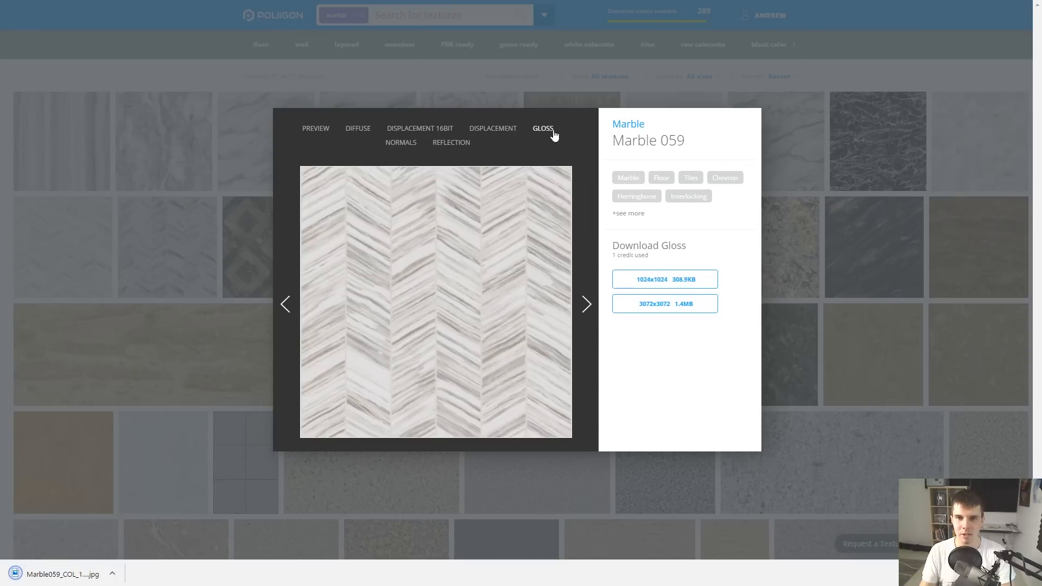
click(319, 131)
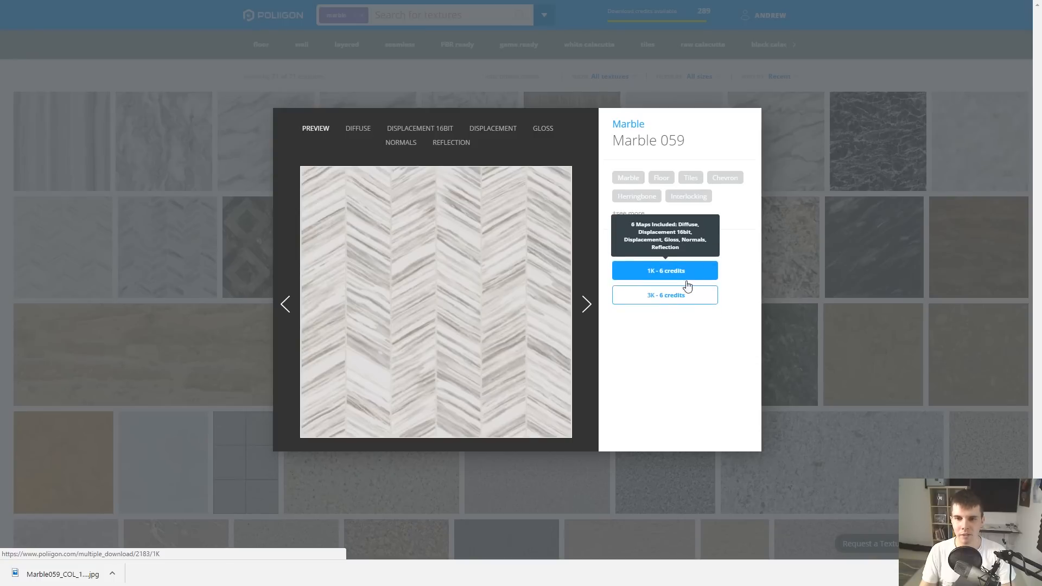
click(375, 132)
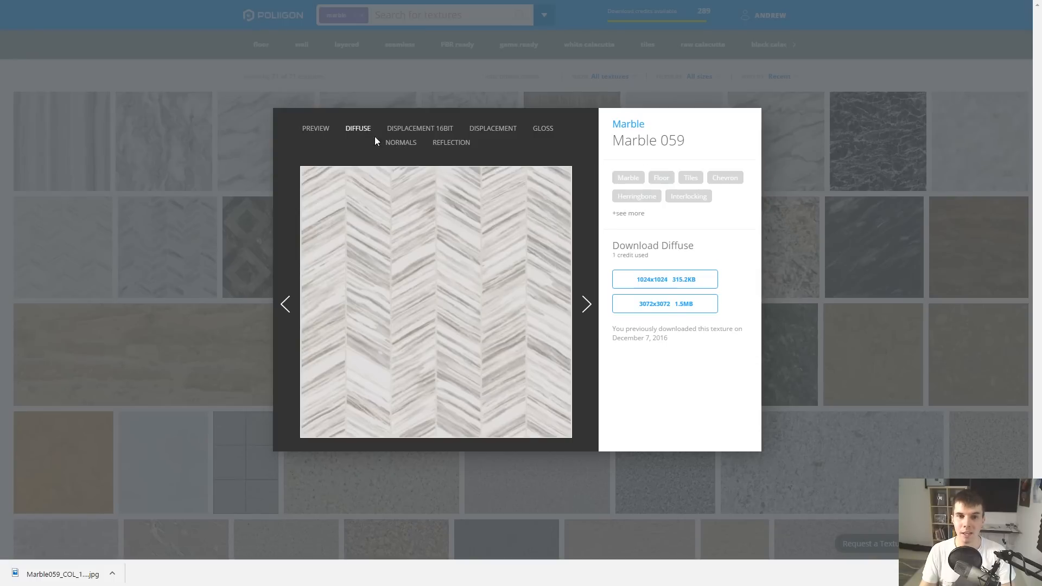
Download the Normals map of Marble 059 at 1024x1024 and close the texture's details
click(408, 145)
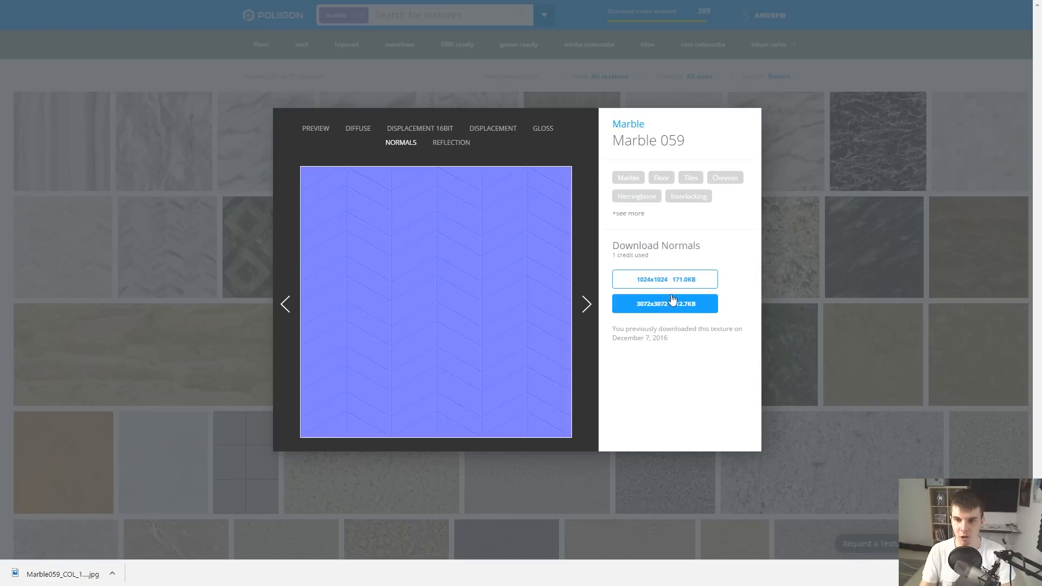
click(675, 285)
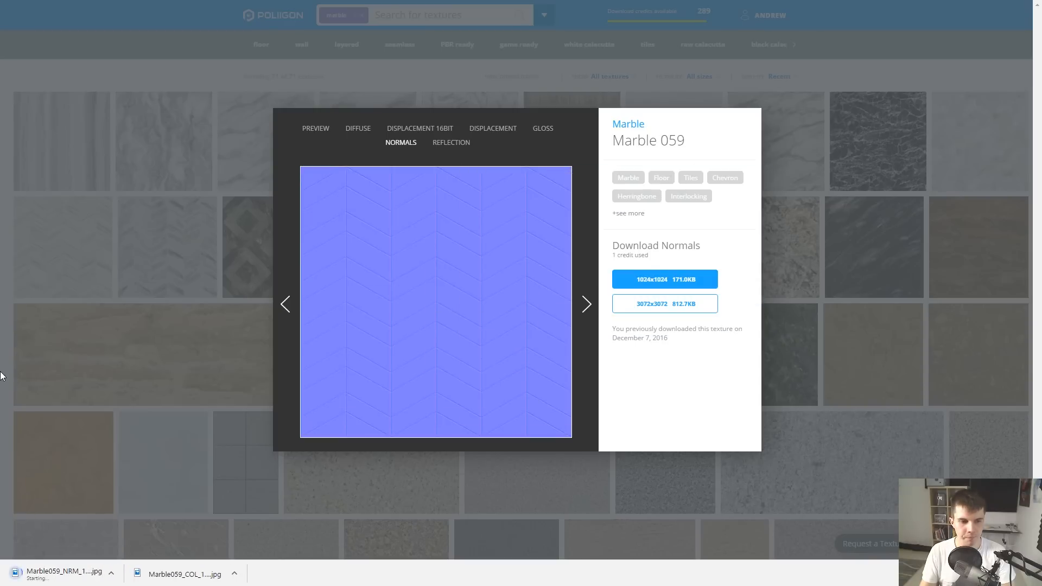
click(95, 420)
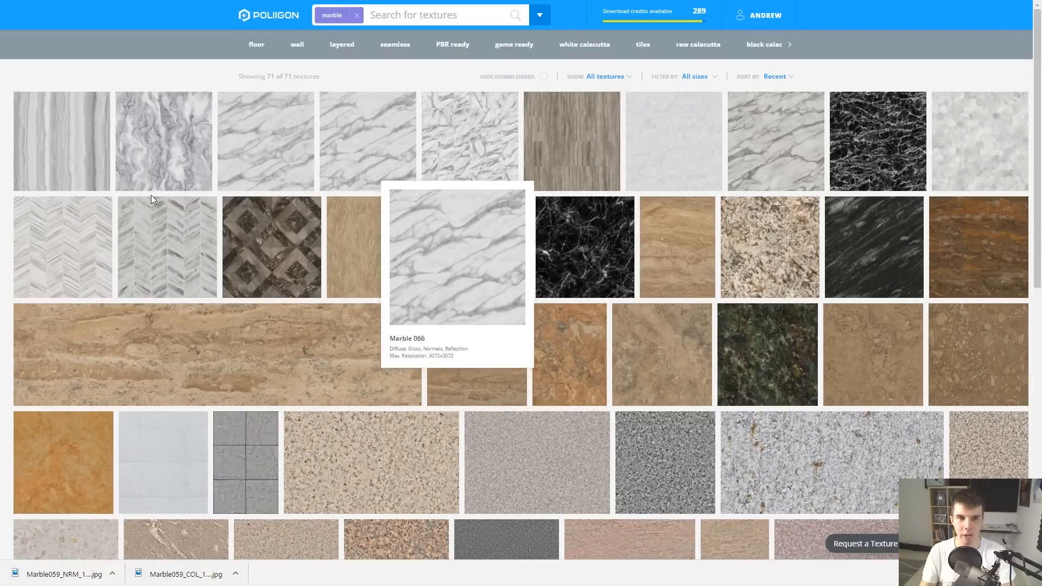
mouse_move(481, 188)
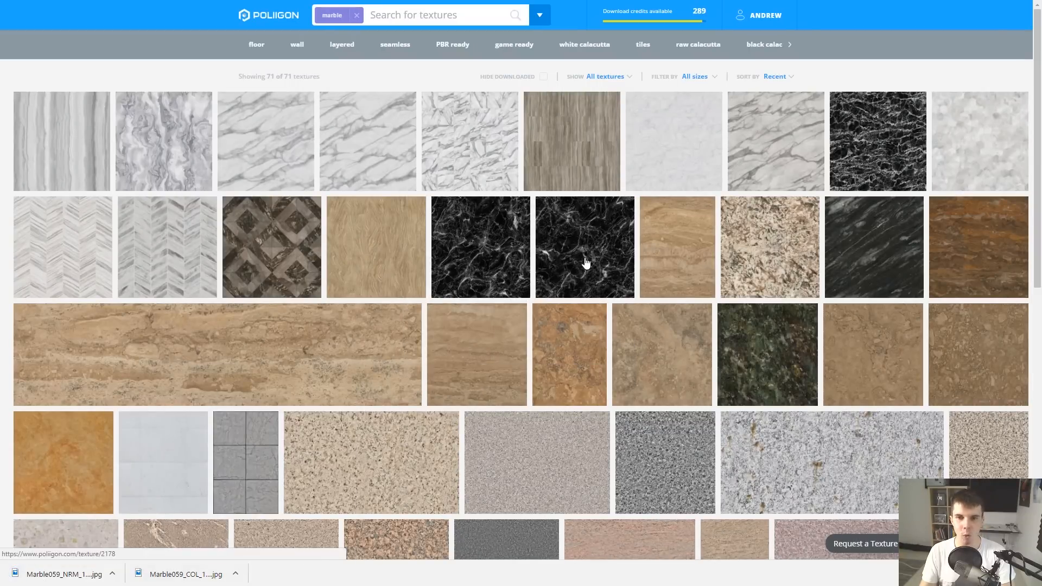
mouse_move(444, 207)
Switch back to Blender and display the floor's material settings
key(alt+Tab)
scroll(575, 177, down, 1)
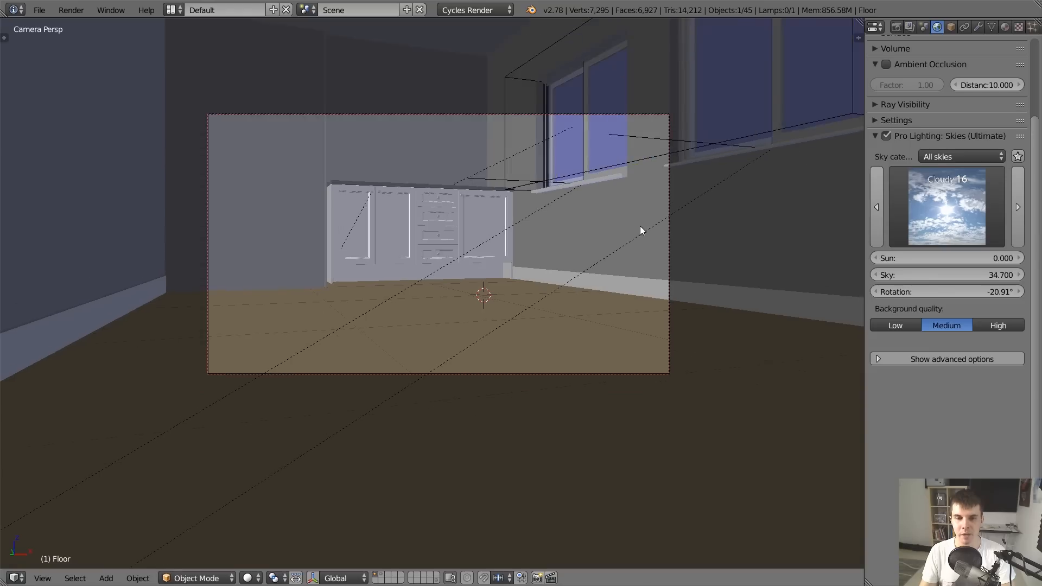
scroll(640, 226, up, 2)
click(1005, 27)
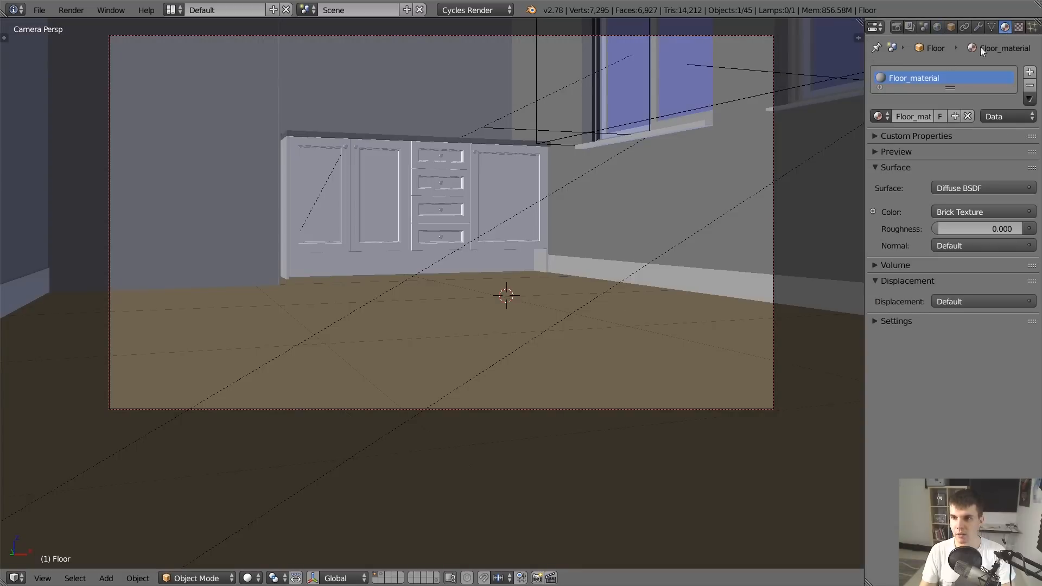
Split the 3D view side by side and turn the new area into a Node Editor showing Floor_material with its sidebar hidden
drag(858, 37, 480, 44)
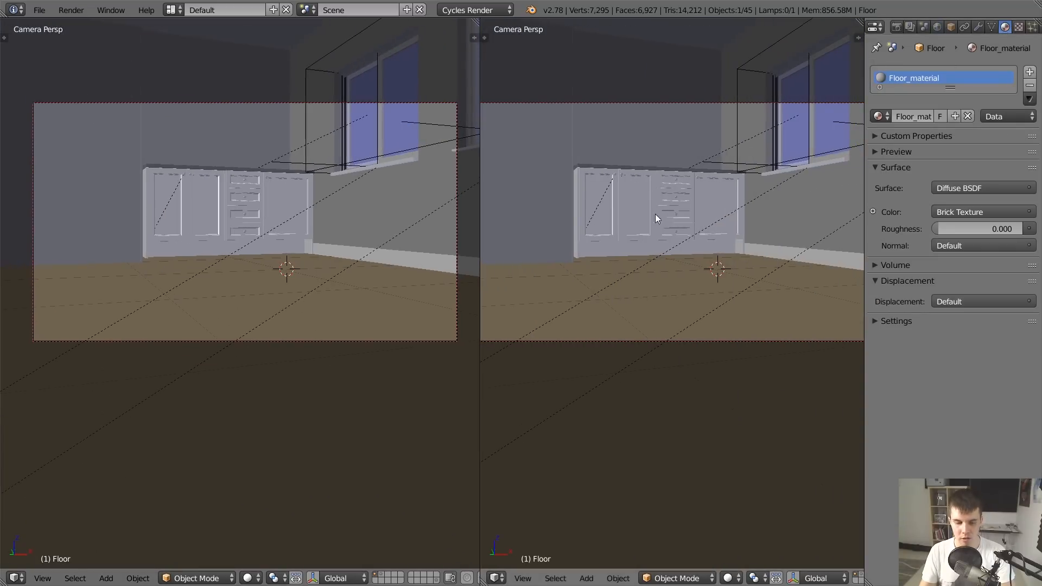
click(495, 578)
click(558, 421)
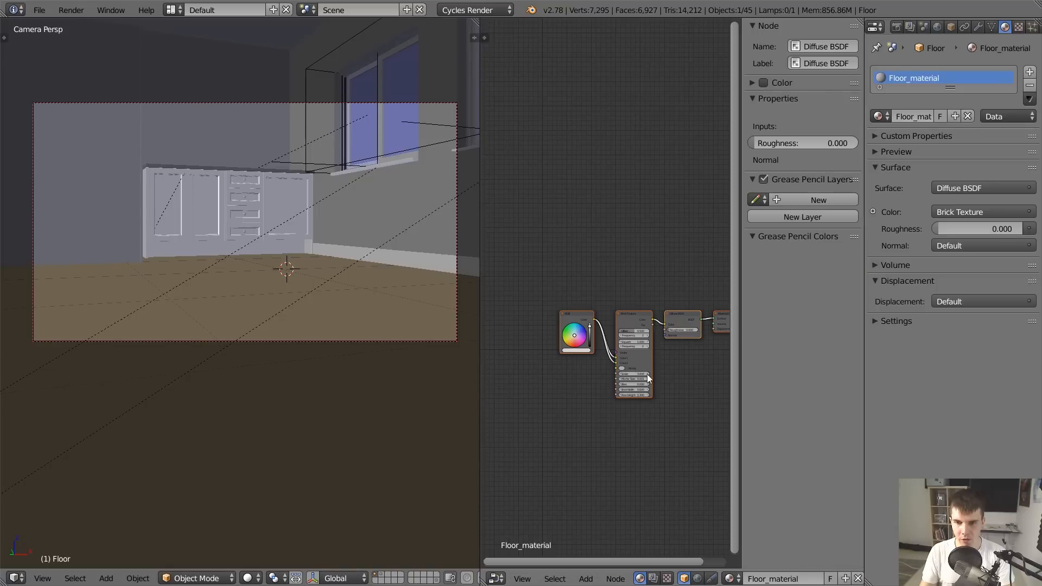
key(n)
scroll(744, 375, up, 4)
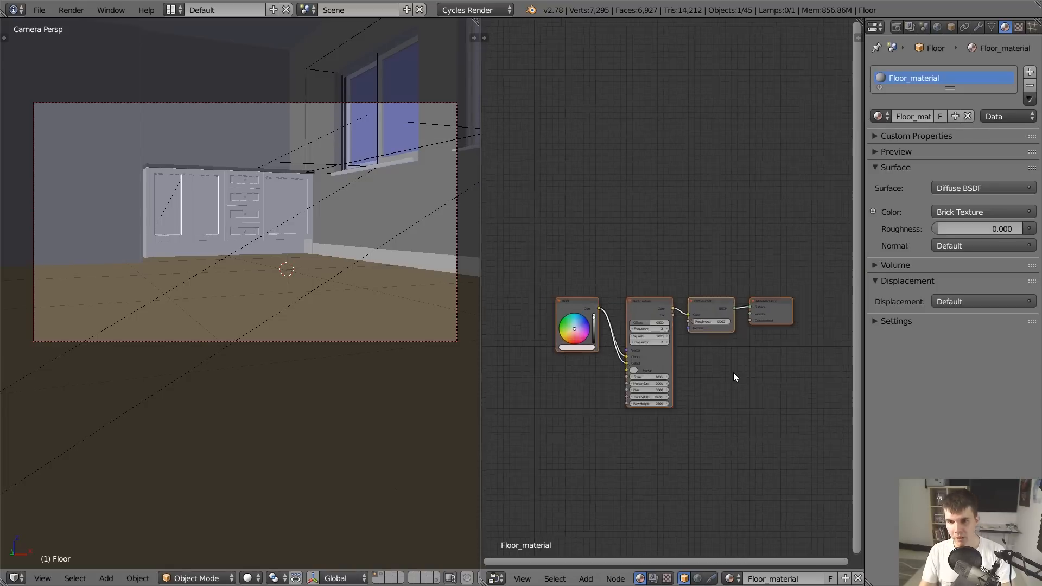
Delete the RGB, Brick Texture and Diffuse BSDF nodes from Floor_material, keeping the Material Output, and widen the Node Editor
drag(530, 243, 733, 405)
key(x)
middle_drag(749, 390, 679, 251)
drag(479, 226, 363, 214)
middle_drag(513, 227, 580, 192)
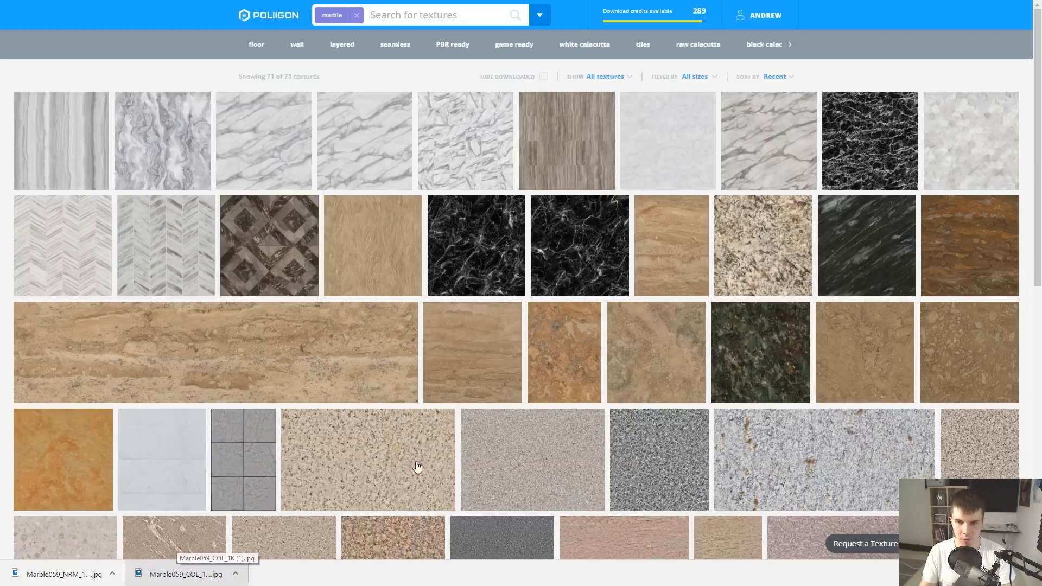
Bring the downloaded Marble059_COL image from the browser into Floor_material as an Image Texture node, well clear of the Material Output
mouse_move(798, 175)
key(F11)
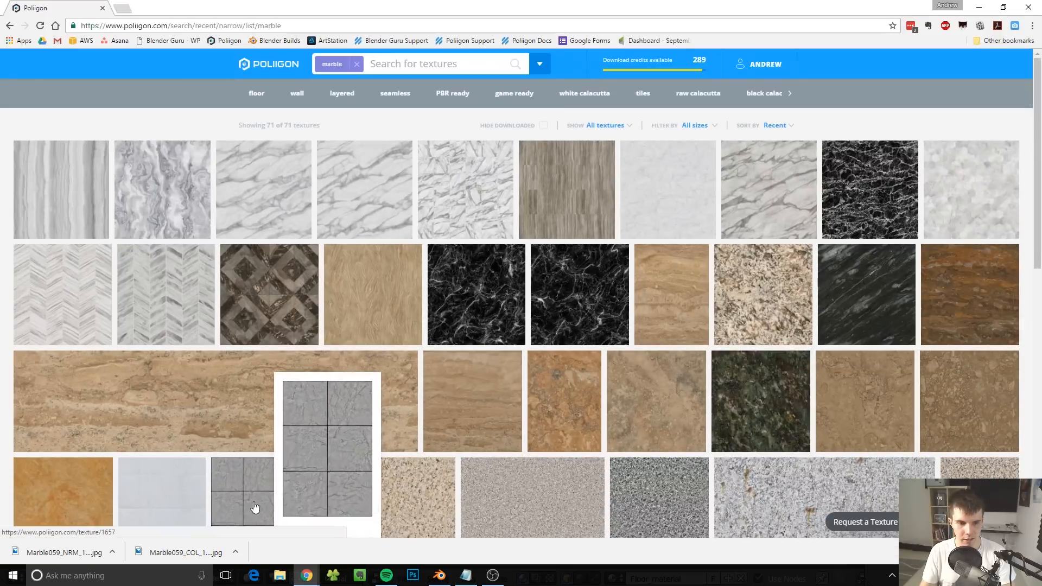
drag(180, 553, 634, 250)
drag(690, 227, 484, 203)
Bring the downloaded Marble059_NRM image from the browser into Floor_material as a second Image Texture directly beneath the colour image
key(alt+Tab)
drag(60, 550, 503, 338)
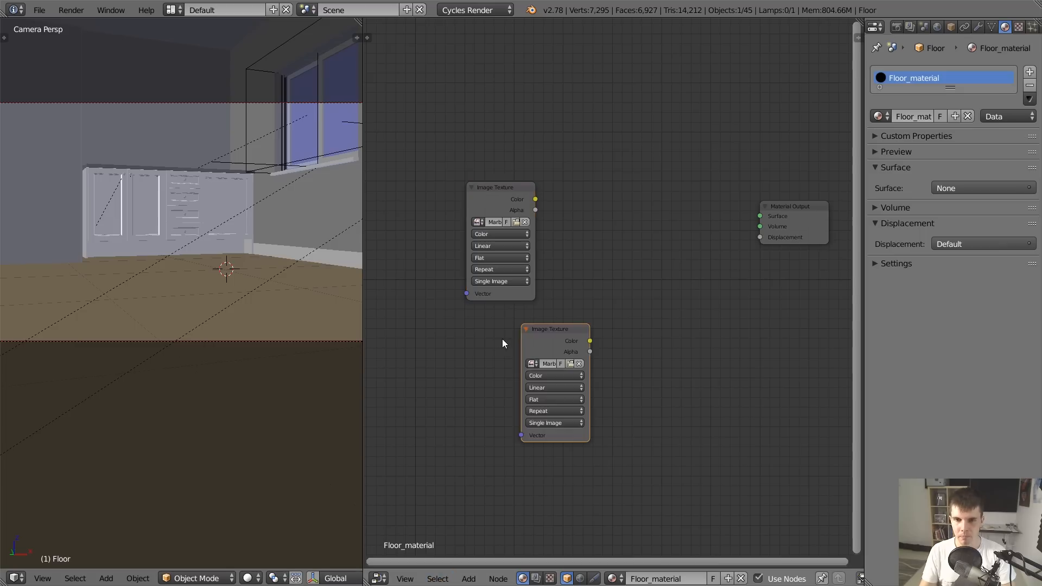
click(475, 323)
middle_drag(475, 323, 447, 323)
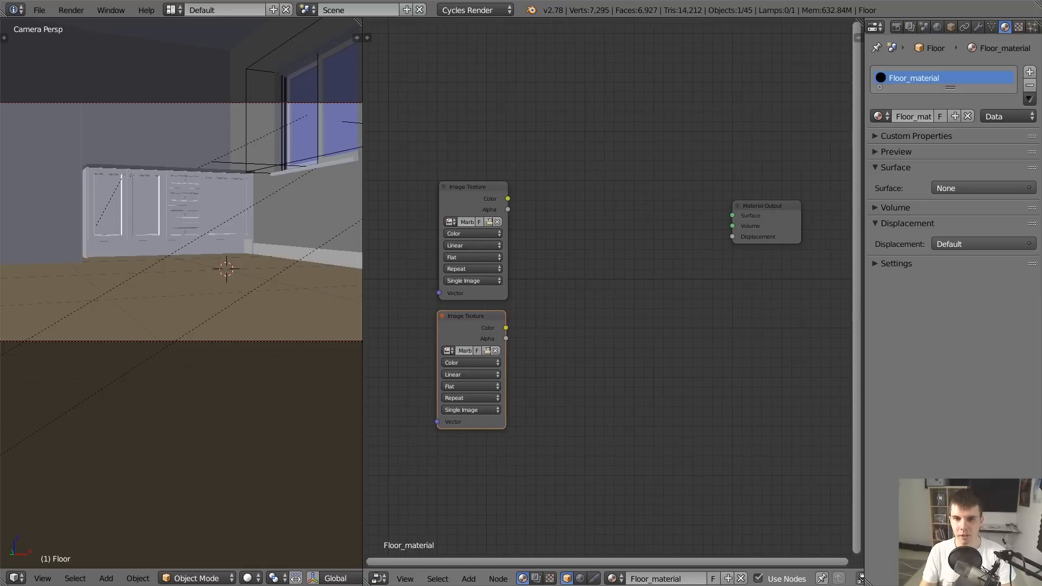
scroll(448, 331, up, 1)
middle_drag(571, 207, 559, 214)
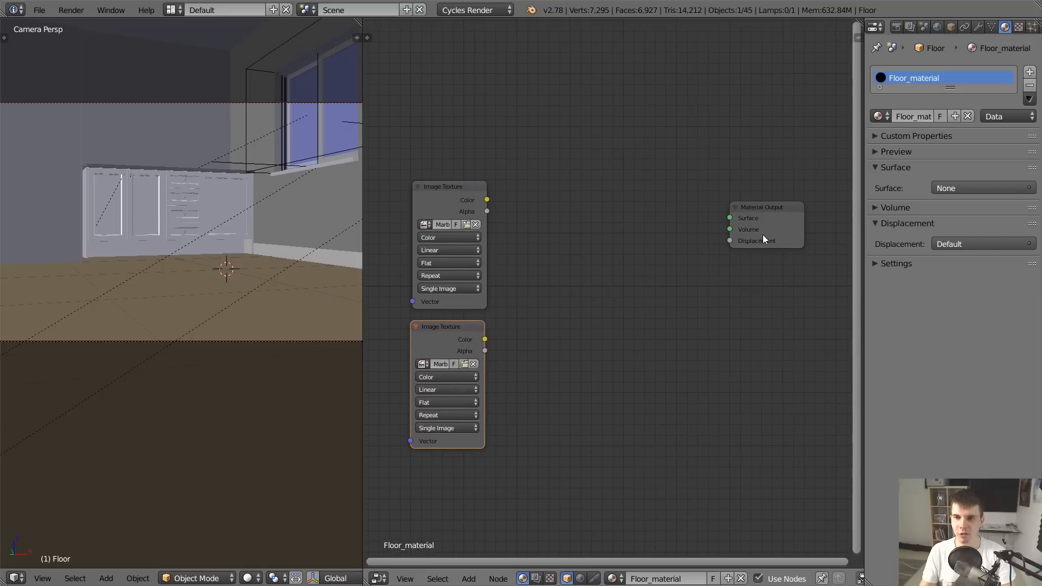
Add the PBR Dielectric node group between the image textures and the Material Output
drag(763, 239, 781, 222)
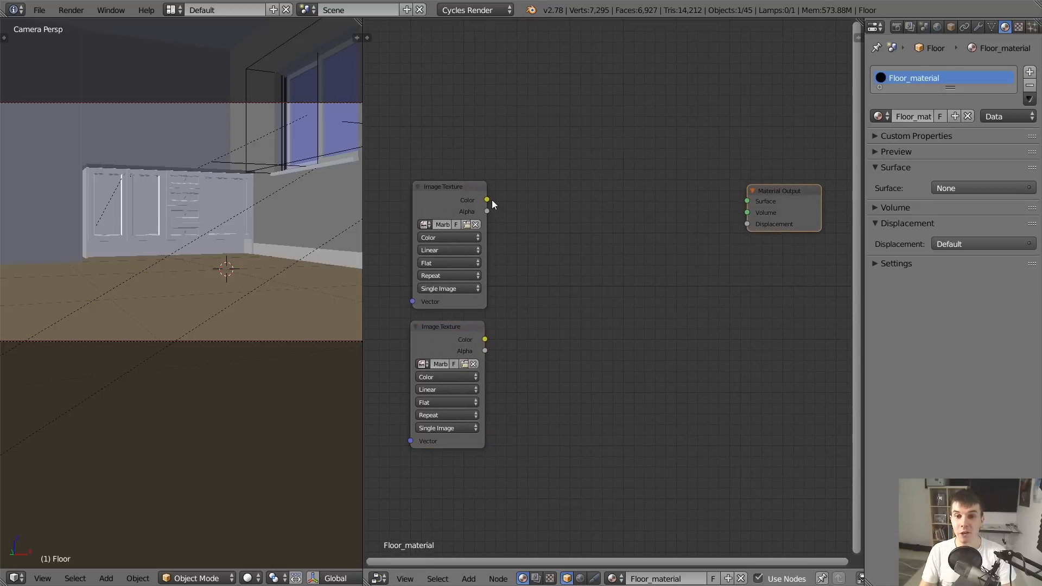
drag(492, 201, 577, 251)
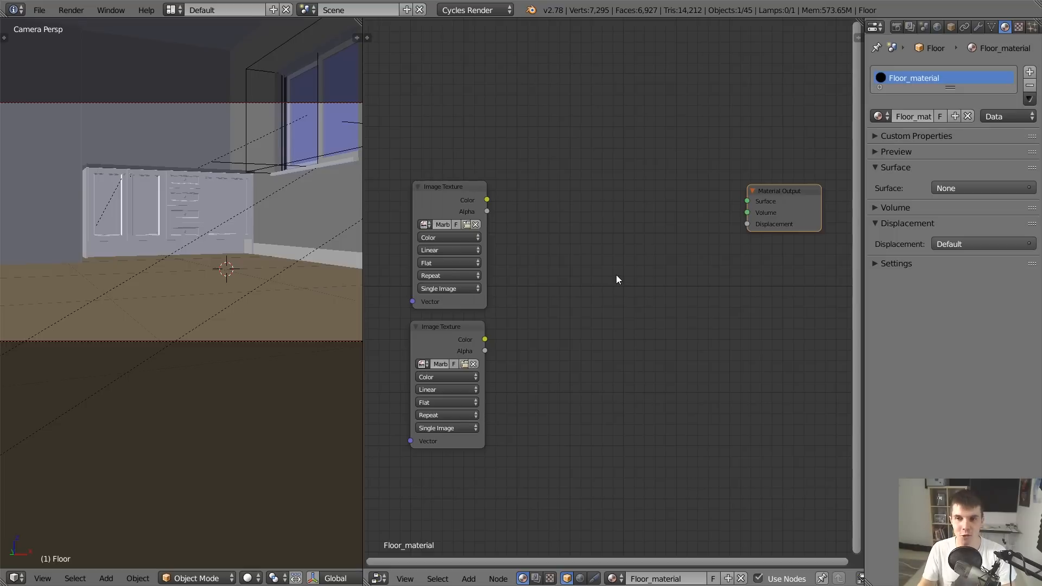
drag(765, 209, 773, 193)
key(shift+a)
mouse_move(682, 223)
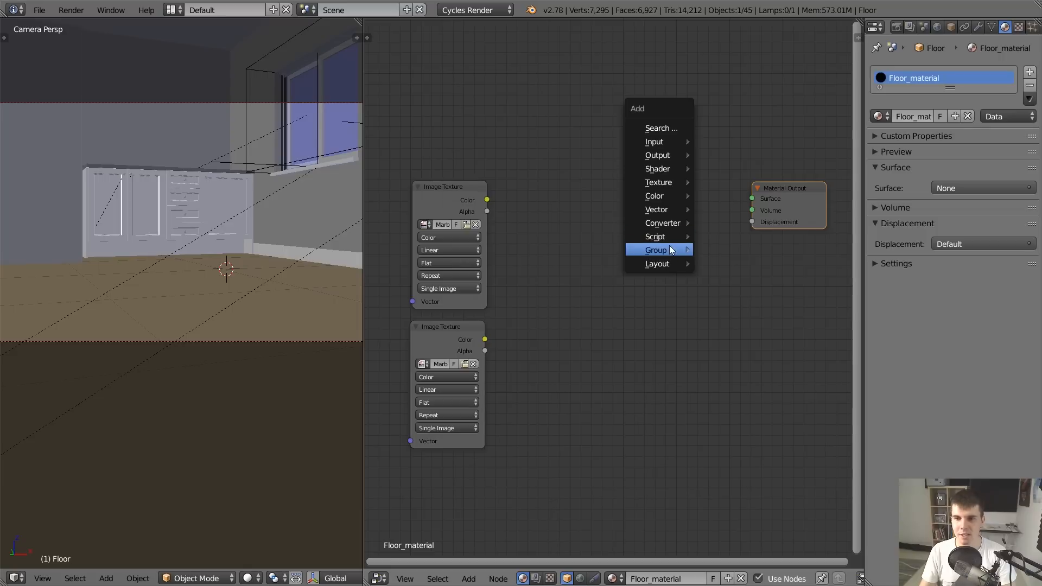
mouse_move(669, 248)
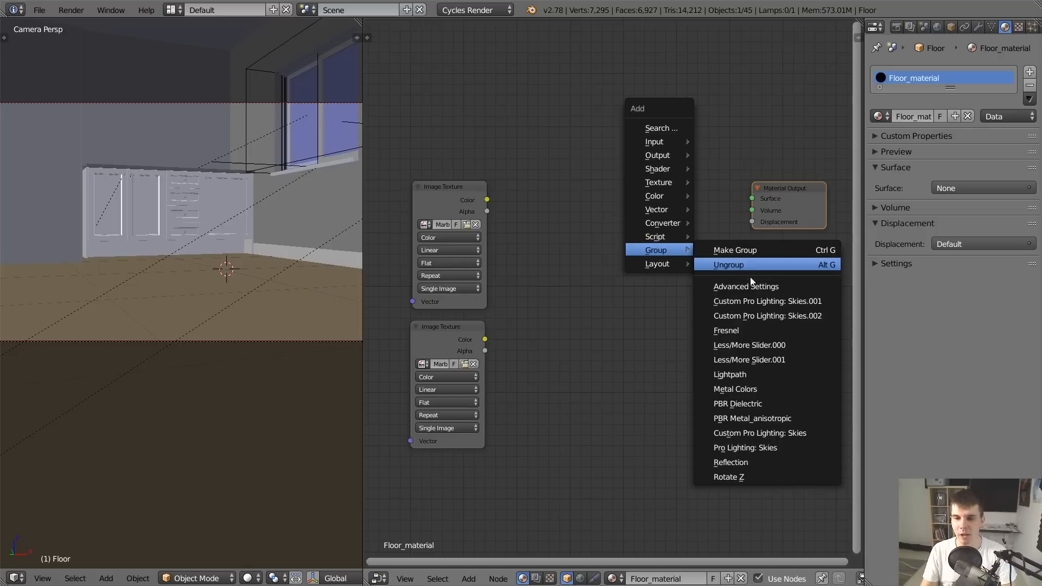
click(750, 403)
click(617, 202)
Look inside the PBR Dielectric group and its nested Reflection group, and return to the floor's main node tree
key(Tab)
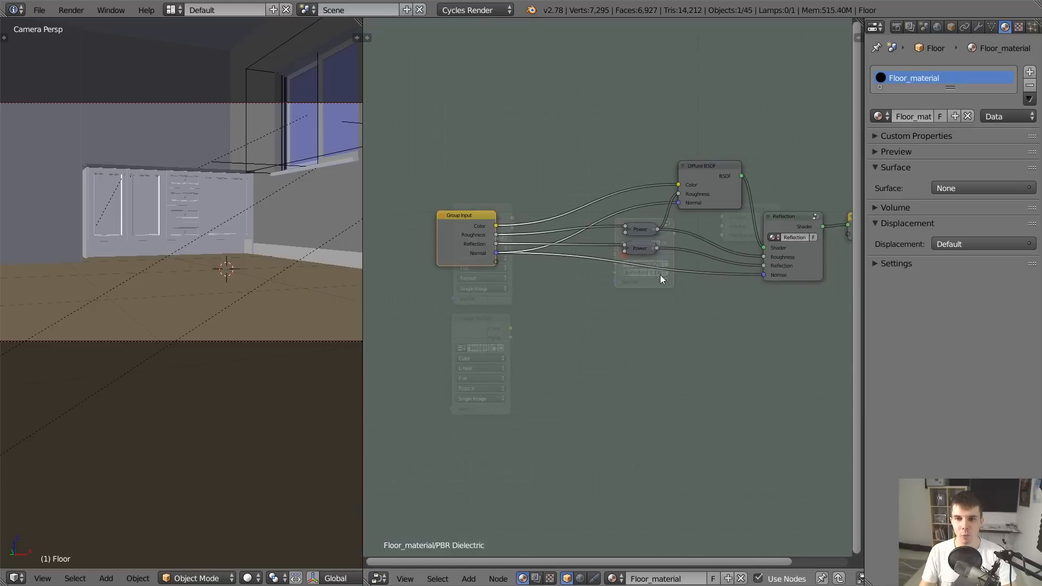
key(Home)
click(706, 211)
key(Tab)
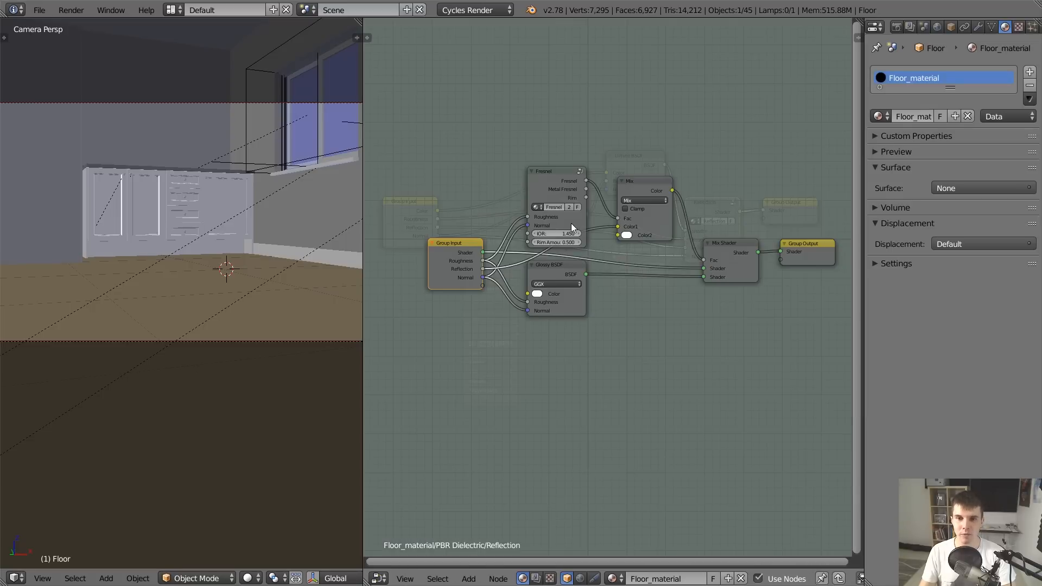
key(Tab)
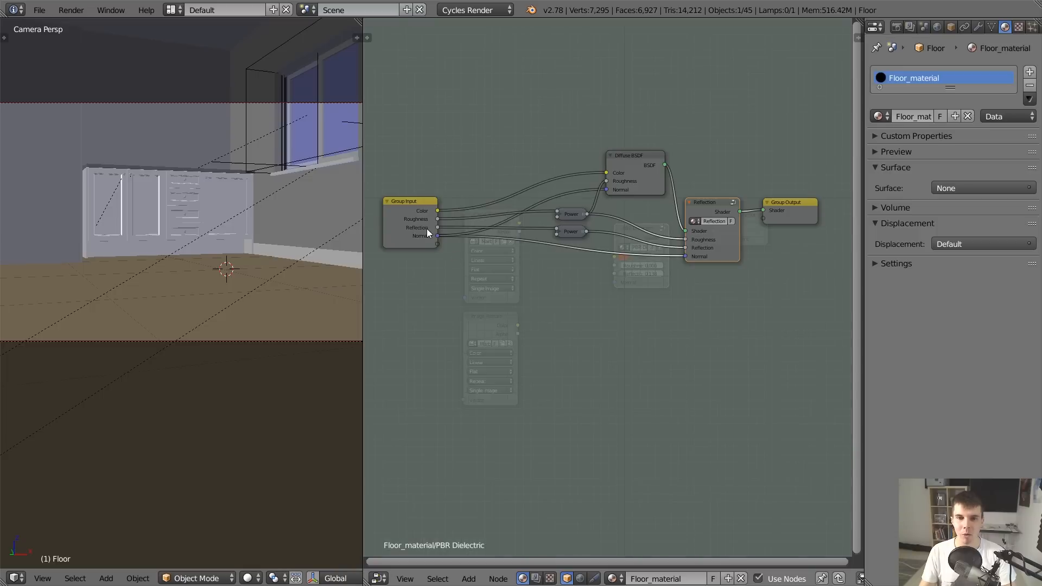
key(Tab)
Align the PBR Dielectric node with the Material Output and set its Reflection to 0.000
drag(642, 241, 641, 222)
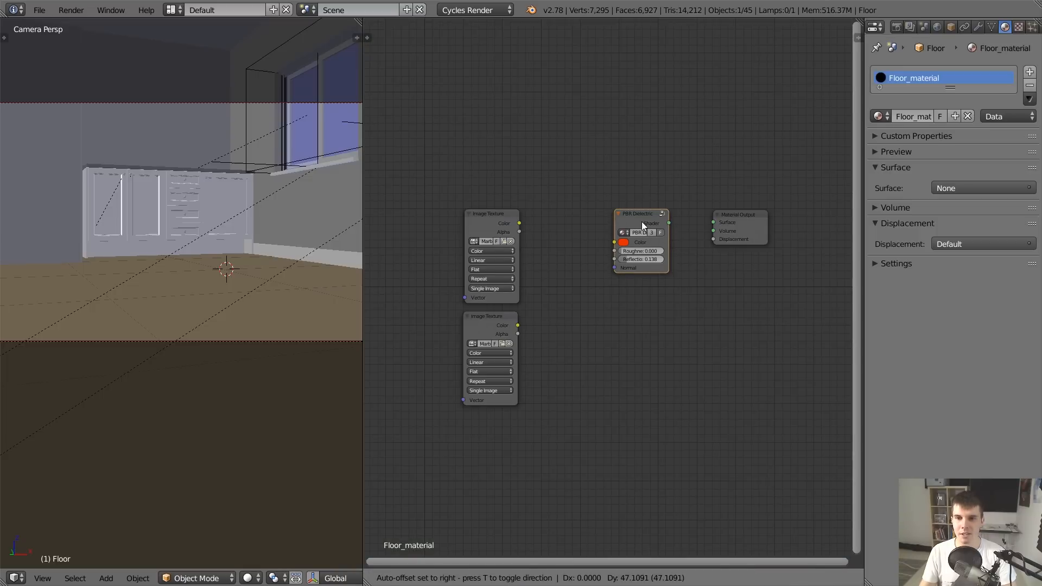
drag(630, 263, 623, 265)
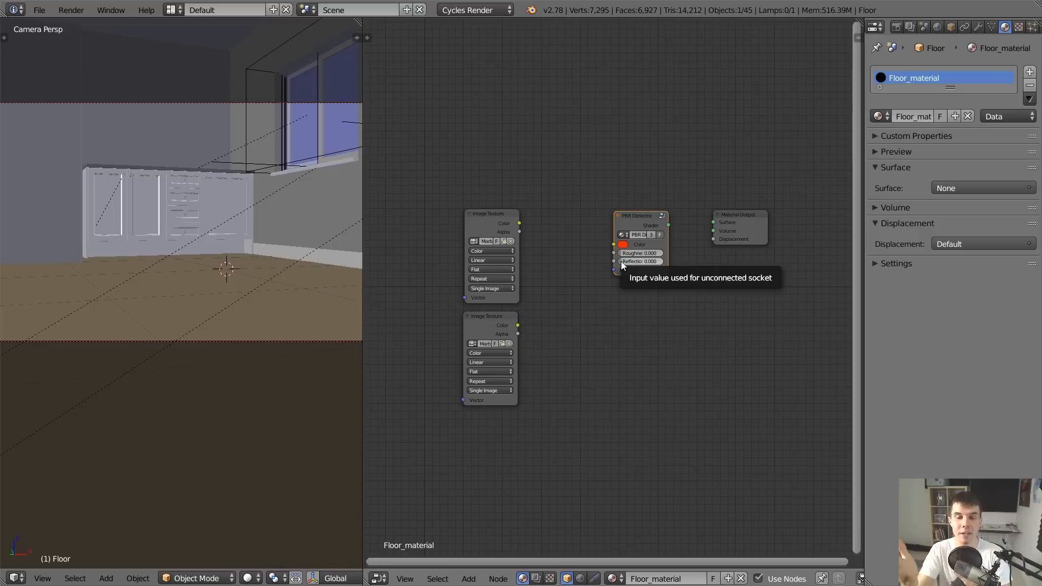
scroll(623, 264, up, 1)
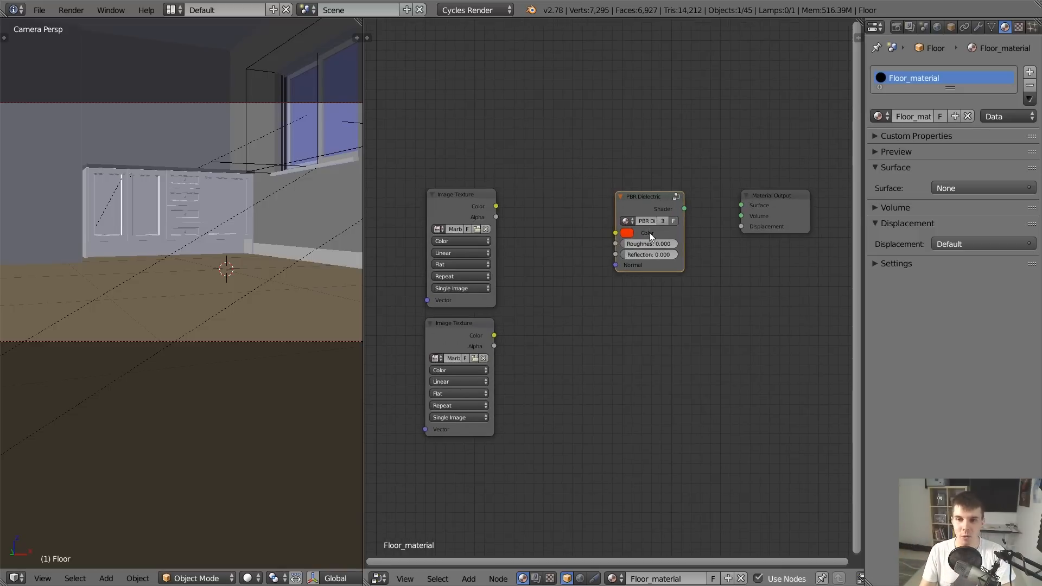
Connect PBR Dielectric to the Material Output's Surface, and wire the colour image to its Color and the normals image to its Normal
drag(682, 210, 751, 201)
drag(496, 206, 646, 194)
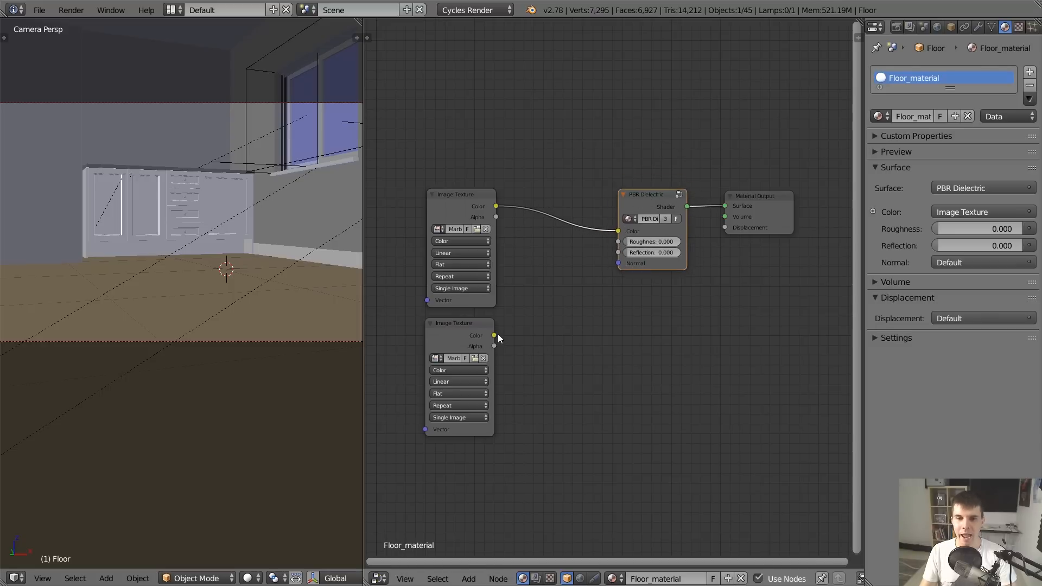
drag(497, 335, 618, 263)
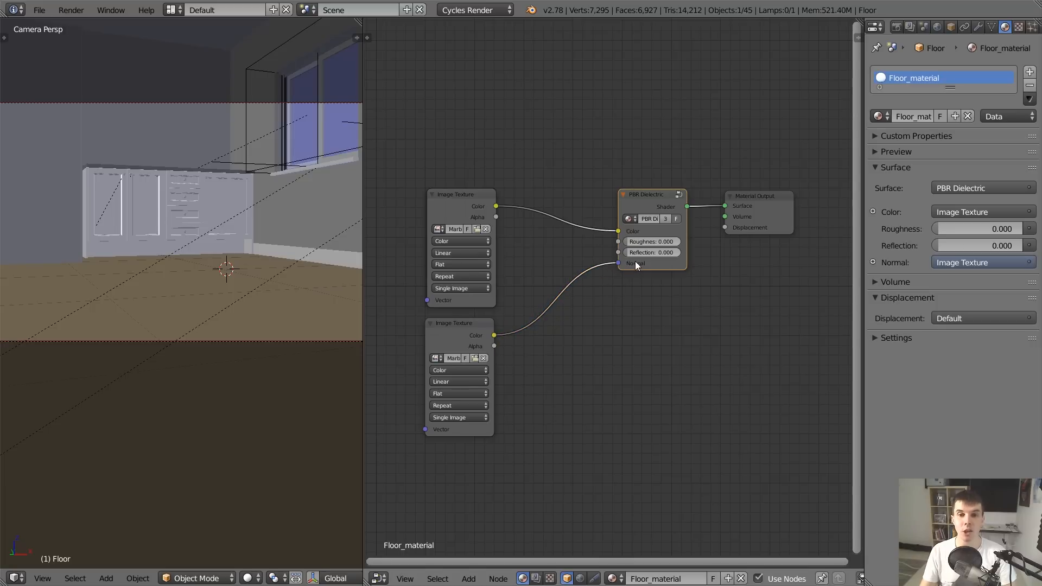
Set the normals image to Non-Color Data and insert a Normal Map node between it and PBR Dielectric's Normal input
click(472, 374)
click(472, 373)
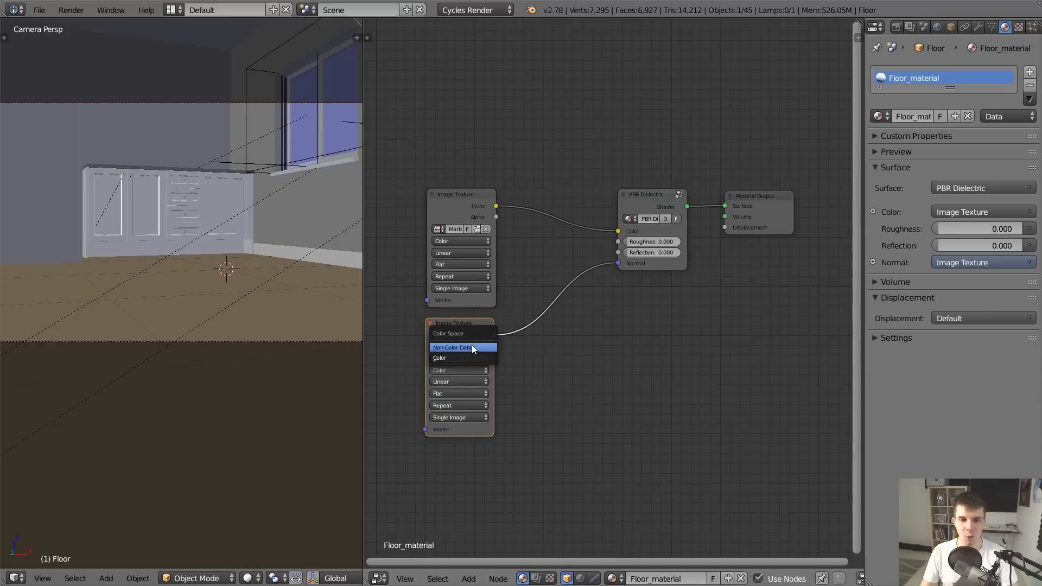
click(471, 344)
key(shift+a)
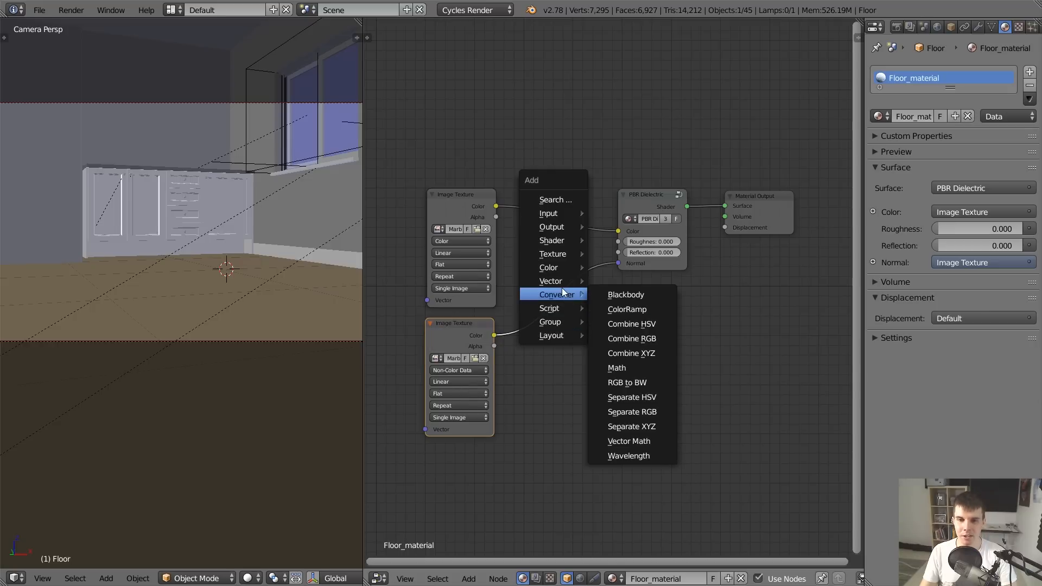
mouse_move(563, 281)
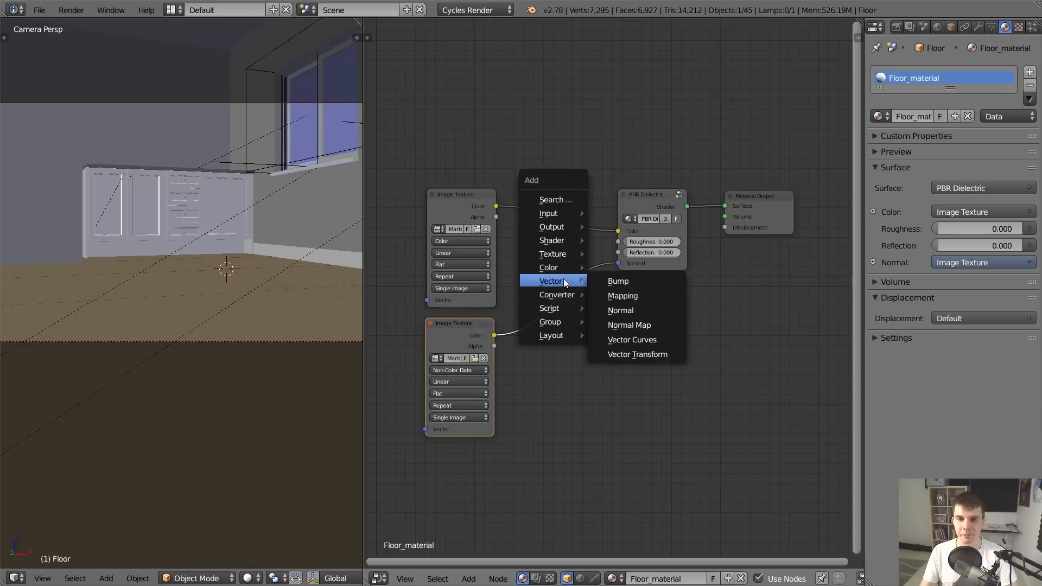
click(630, 323)
click(530, 279)
click(477, 329)
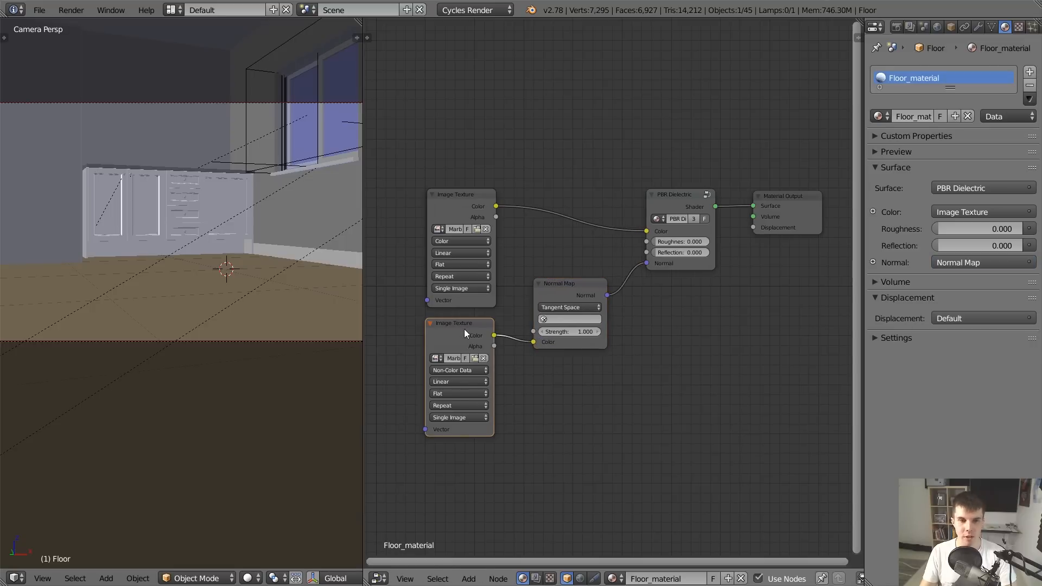
Split the Node Editor horizontally and turn the new lower area into a UV/Image Editor
scroll(271, 296, down, 1)
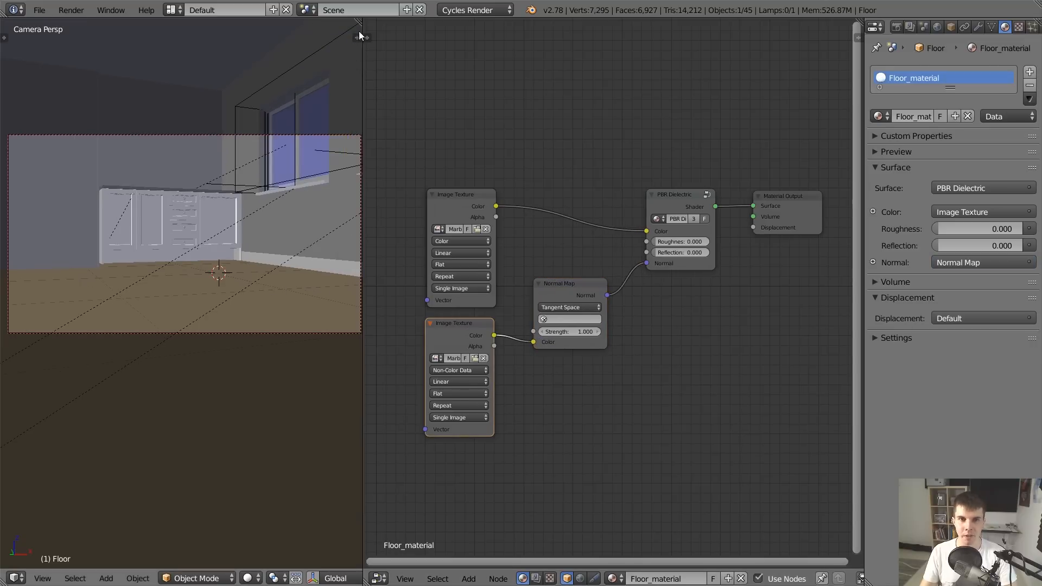
drag(378, 582, 418, 307)
click(378, 578)
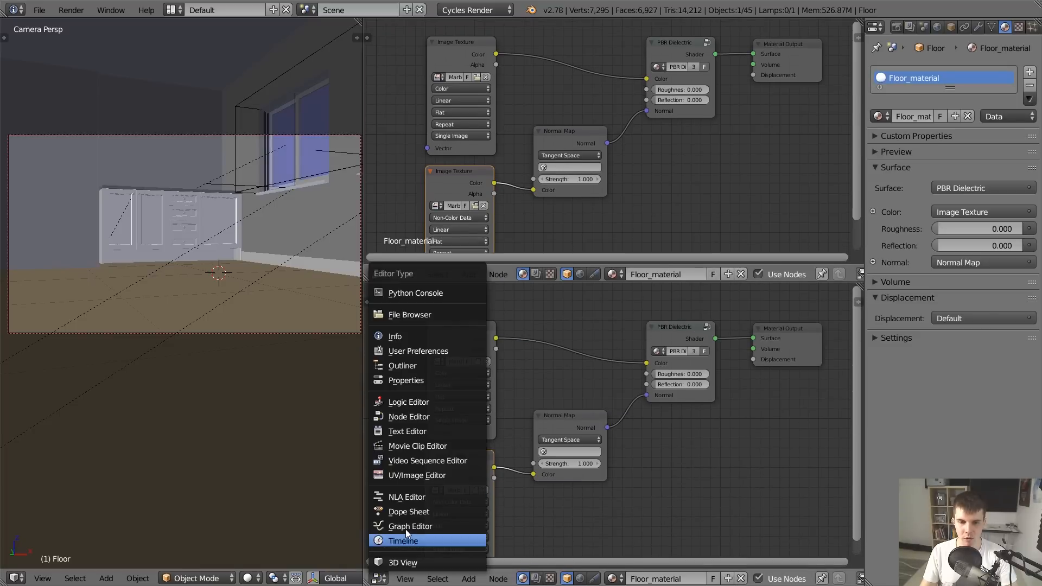
click(421, 472)
click(609, 578)
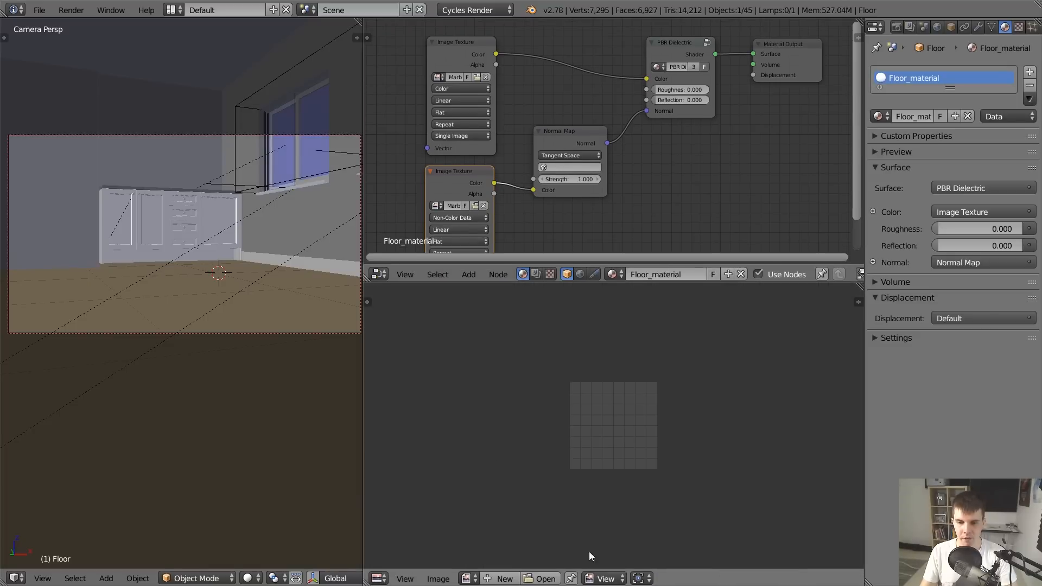
Show the camera view in rendered shading and rotate the floor's UV layout by about 90 degrees
scroll(262, 298, up, 1)
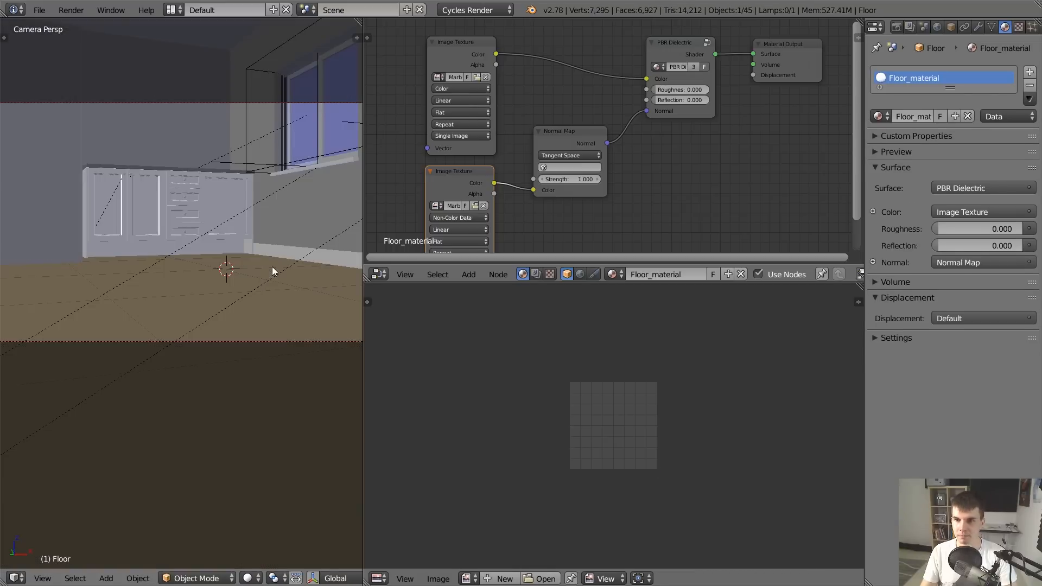
key(shift+z)
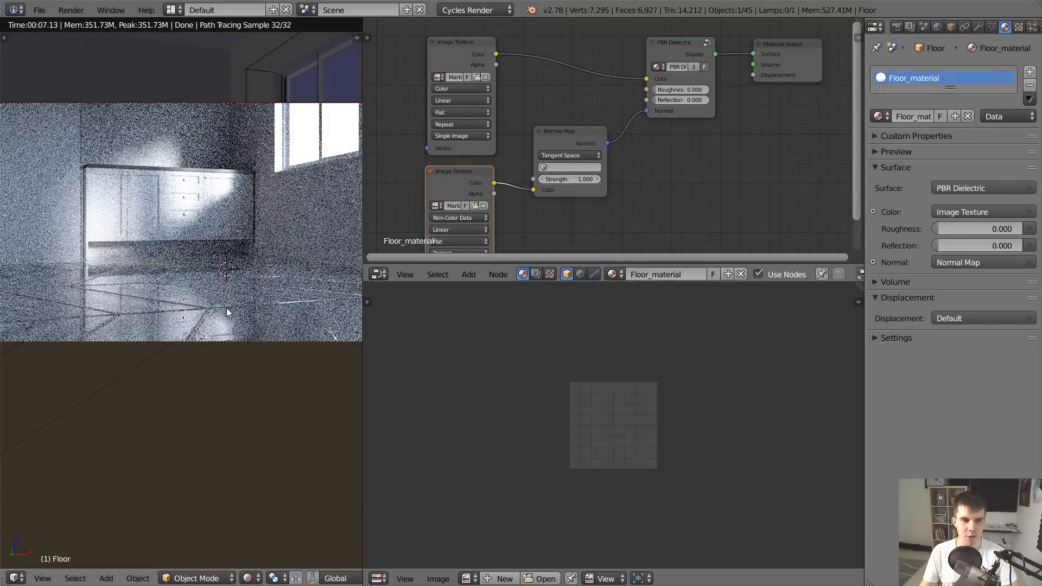
key(Tab)
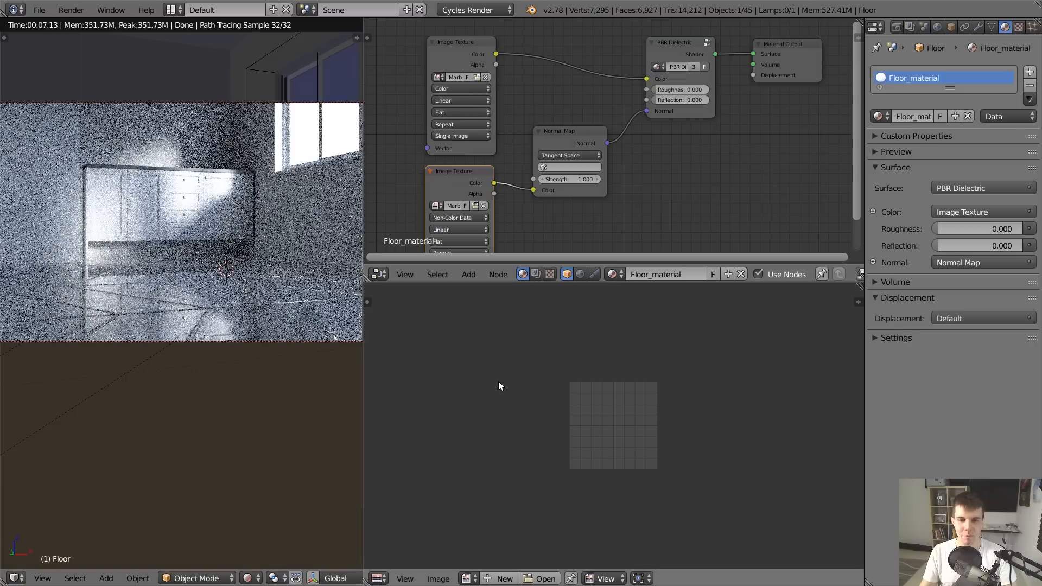
key(r)
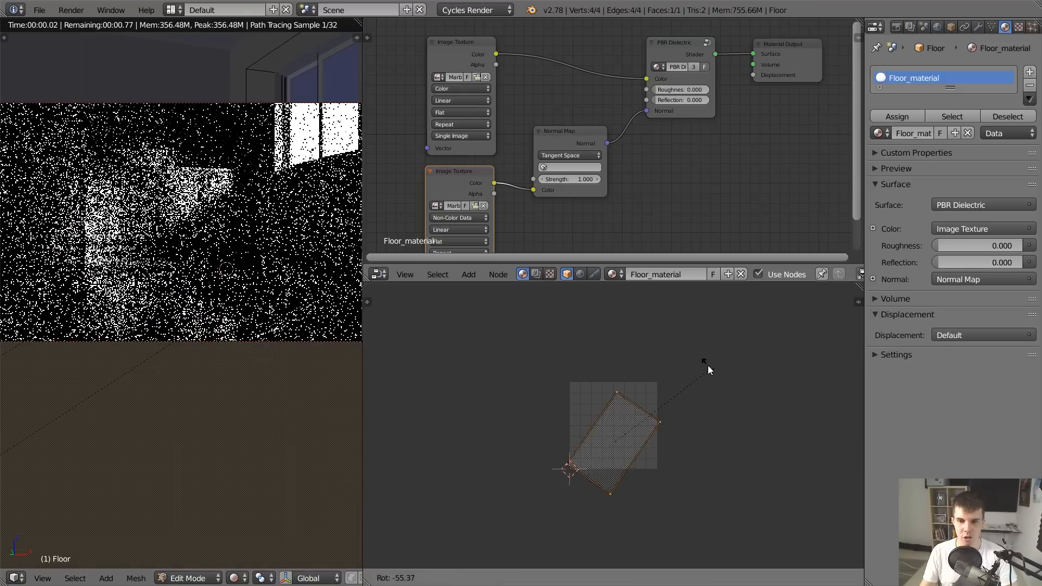
click(661, 298)
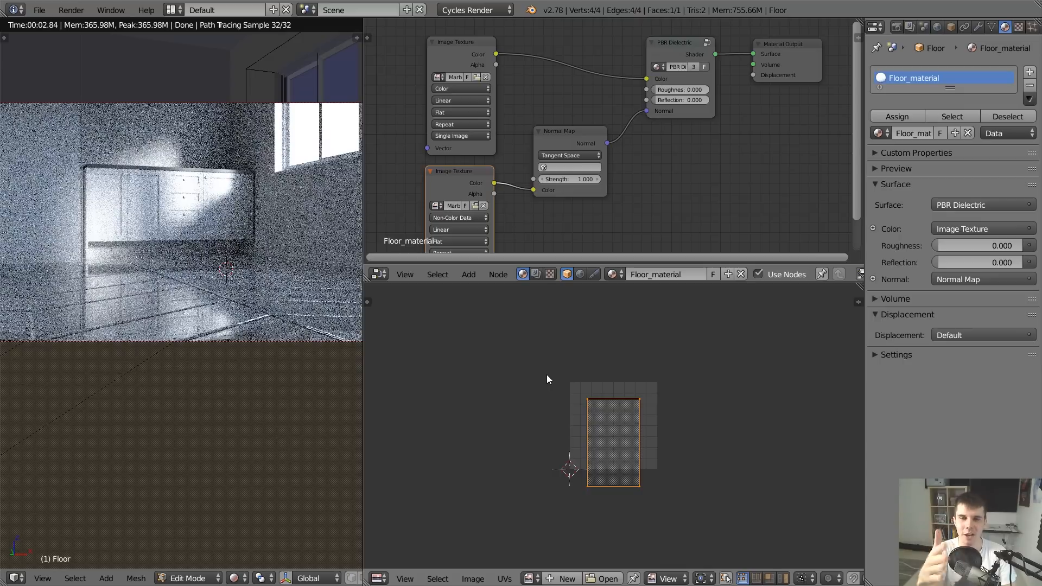
Scale the floor's UV layout up by a factor of about 3.9 and return to Object Mode
key(s)
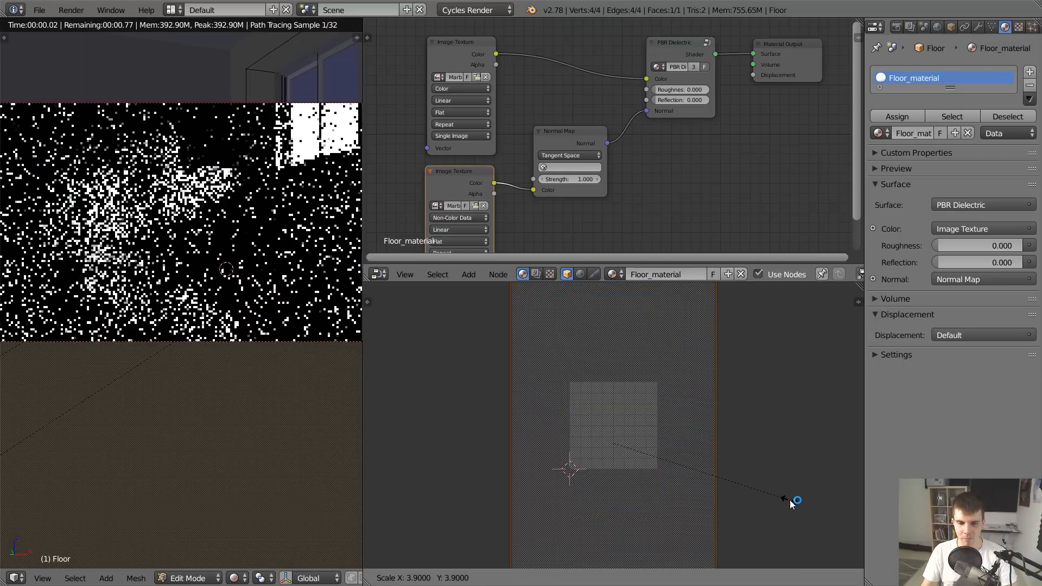
click(791, 502)
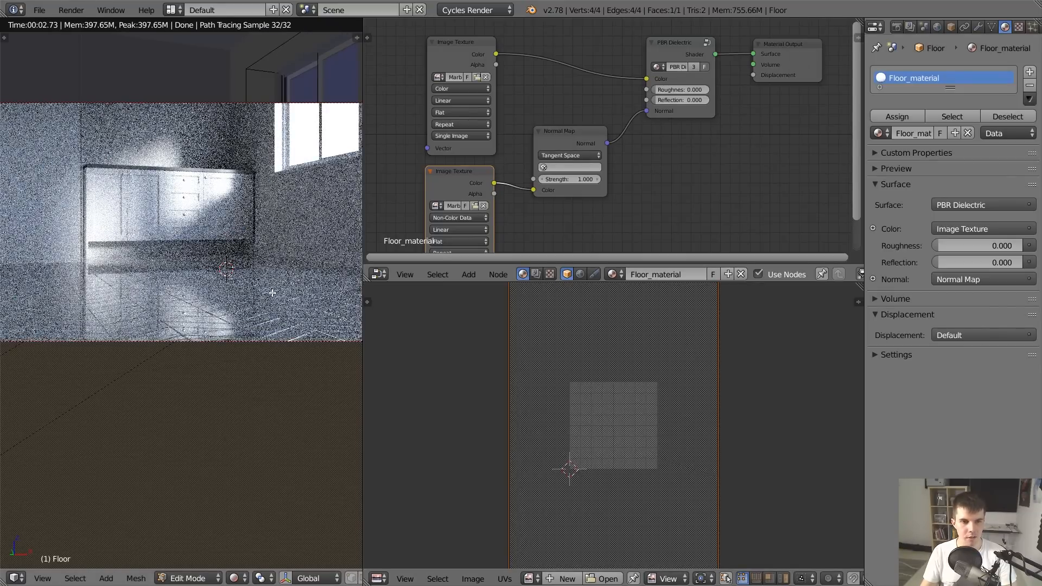
key(Tab)
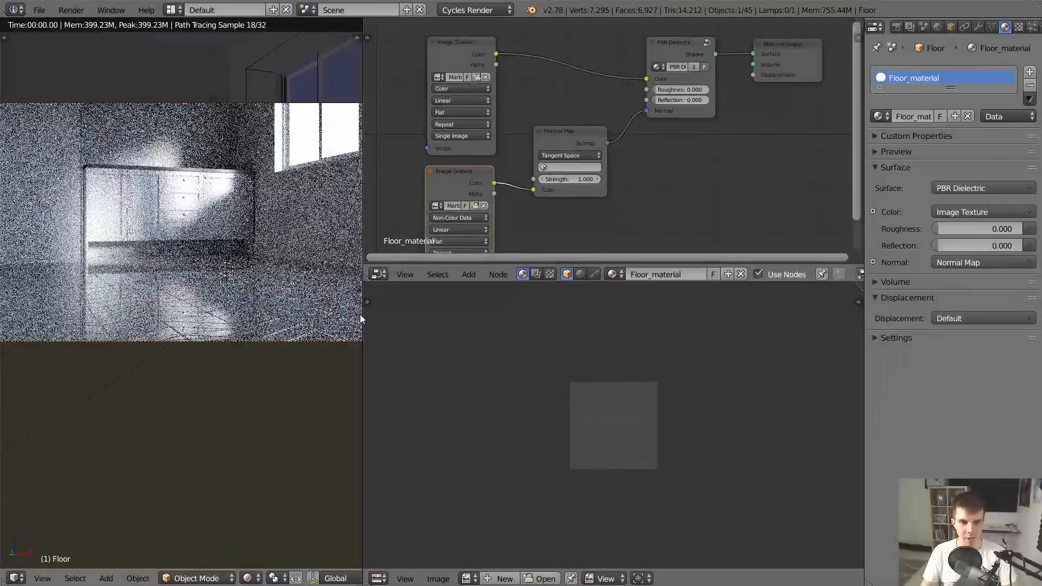
Widen the rendered 3D view for a close look at the floor's reflections, and frame the PBR Dielectric node up close
drag(362, 314, 548, 353)
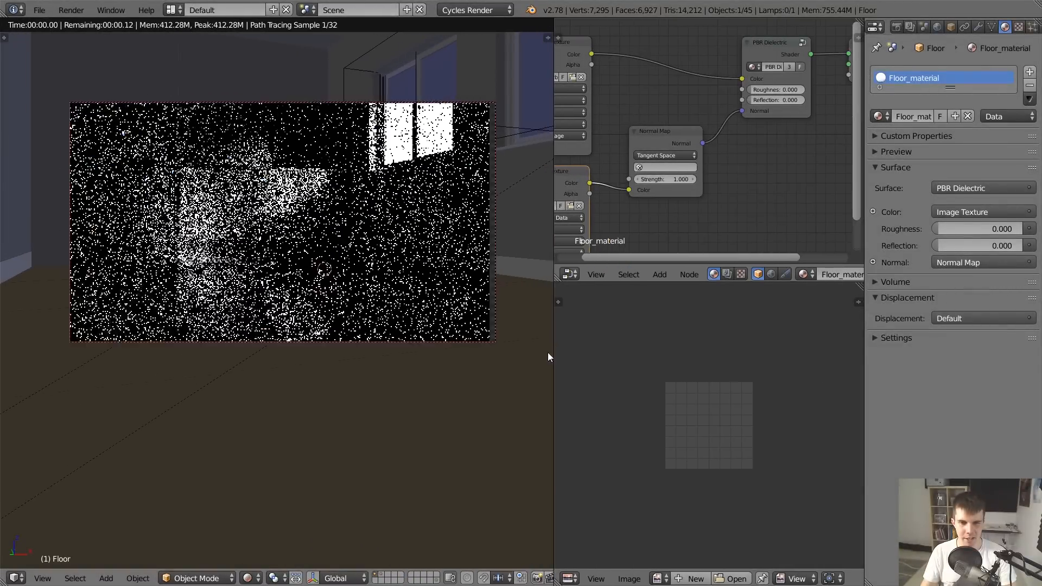
scroll(493, 347, up, 5)
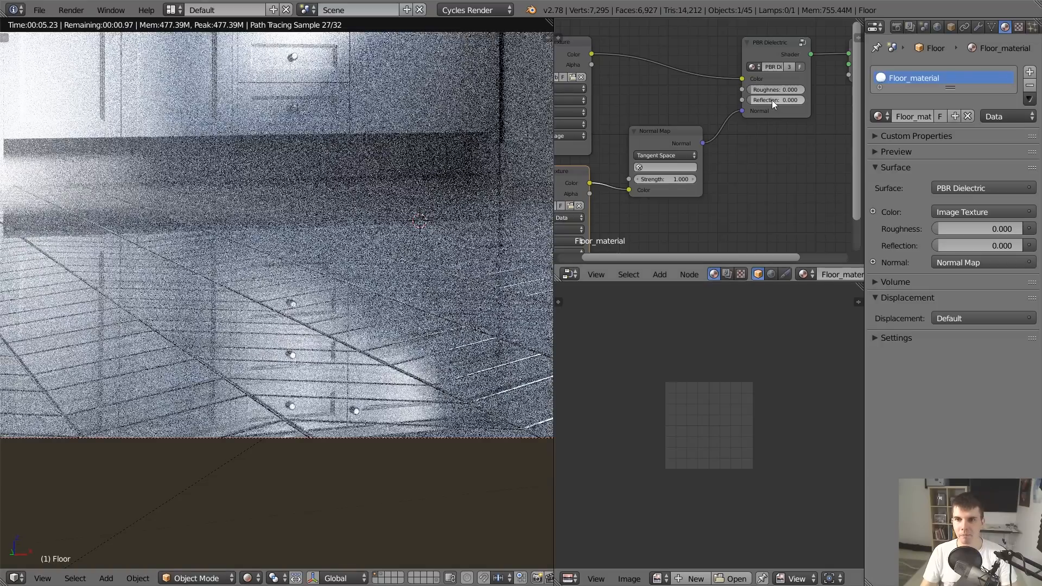
middle_drag(771, 100, 675, 160)
scroll(676, 161, up, 3)
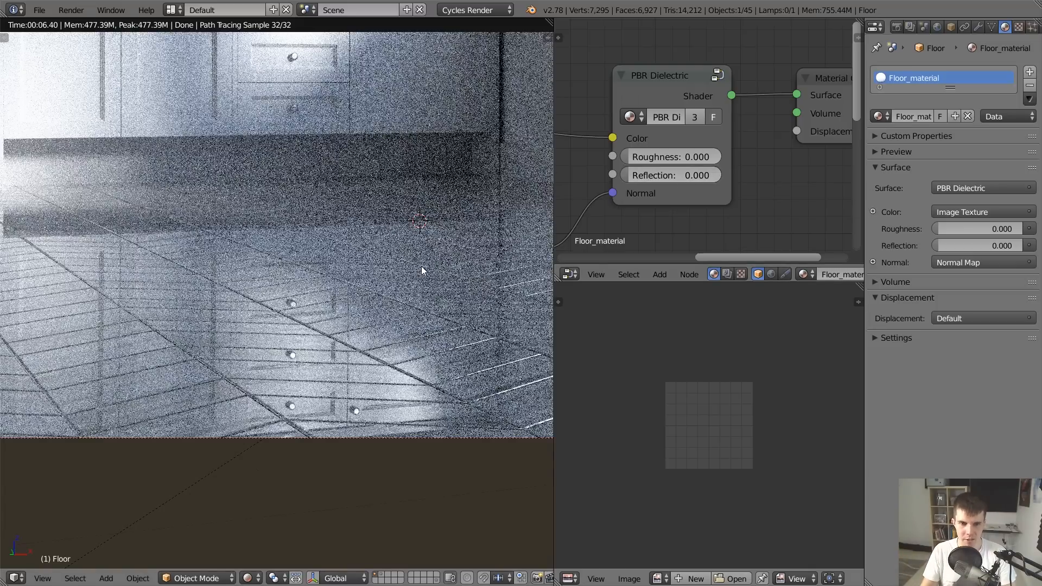
Move the colour Image Texture node up and shift the PBR Dielectric node to make room between the texture nodes
scroll(709, 138, down, 4)
middle_drag(709, 138, 714, 153)
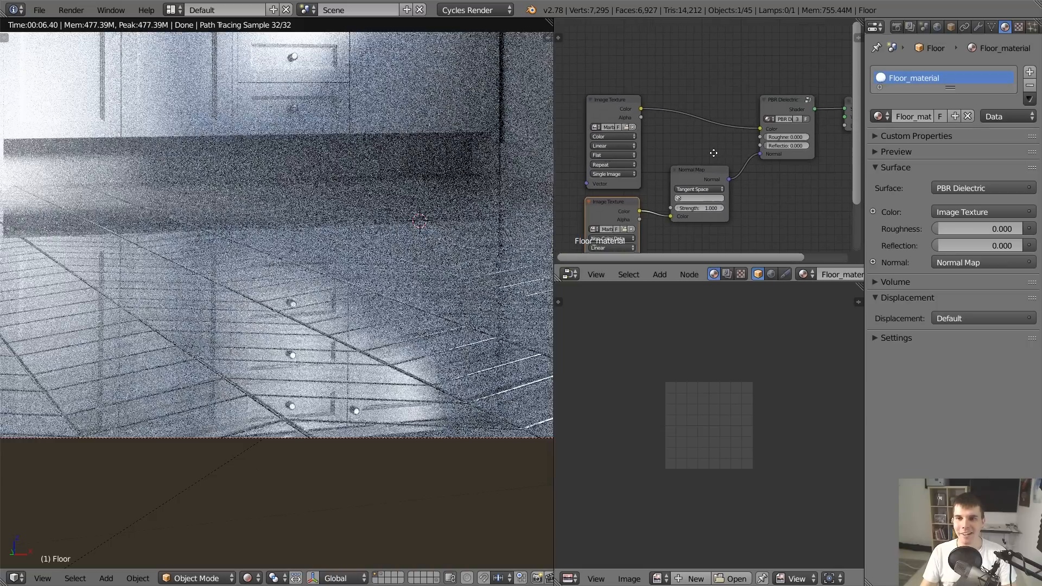
drag(598, 106, 597, 39)
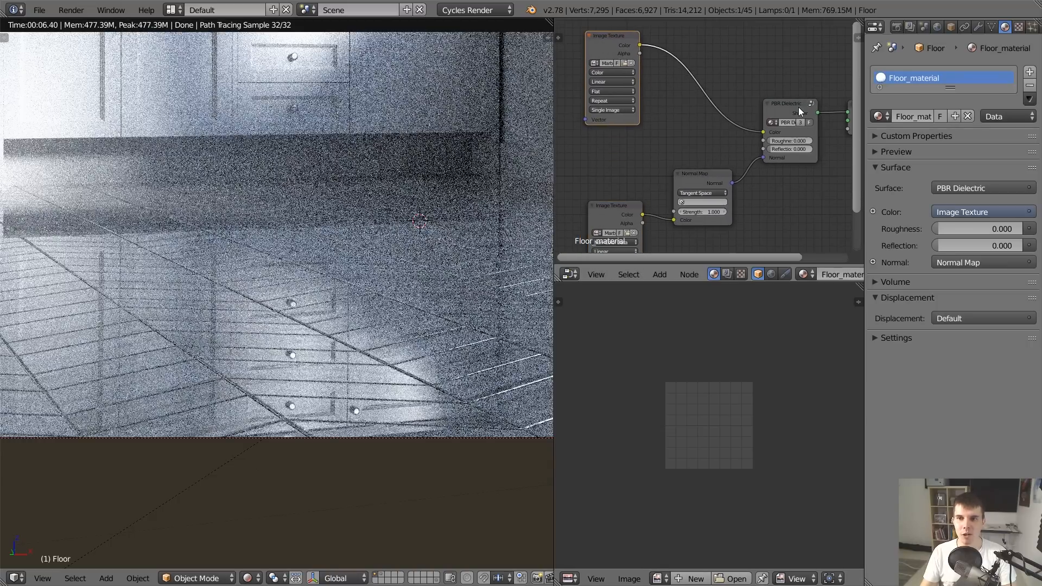
drag(799, 107, 811, 84)
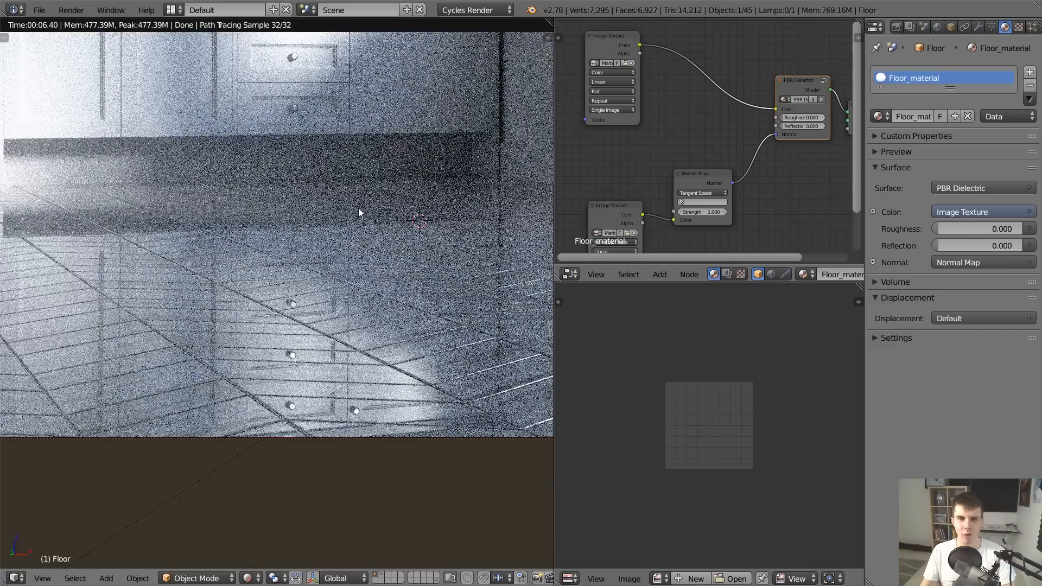
Switch to Poliigon in the browser, clear the marble search filter and open the Surface Imperfections category
key(alt+Tab)
scroll(336, 149, up, 1)
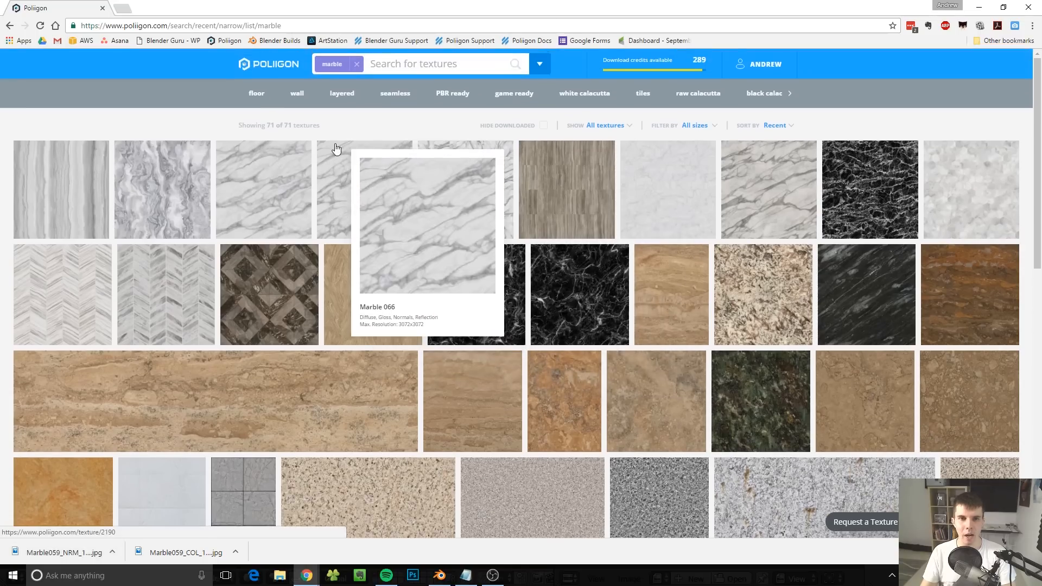
click(332, 64)
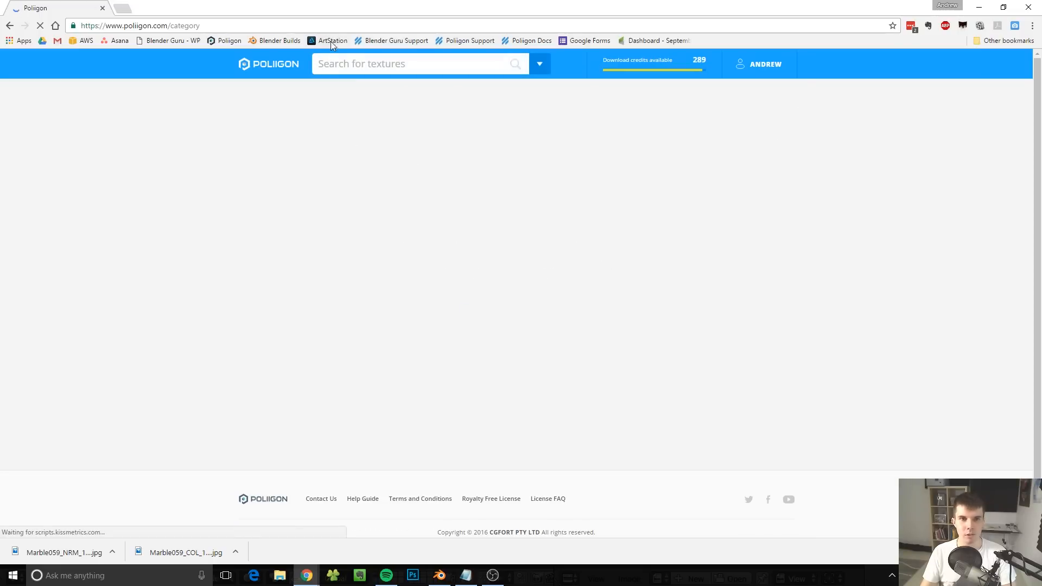
scroll(765, 318, down, 4)
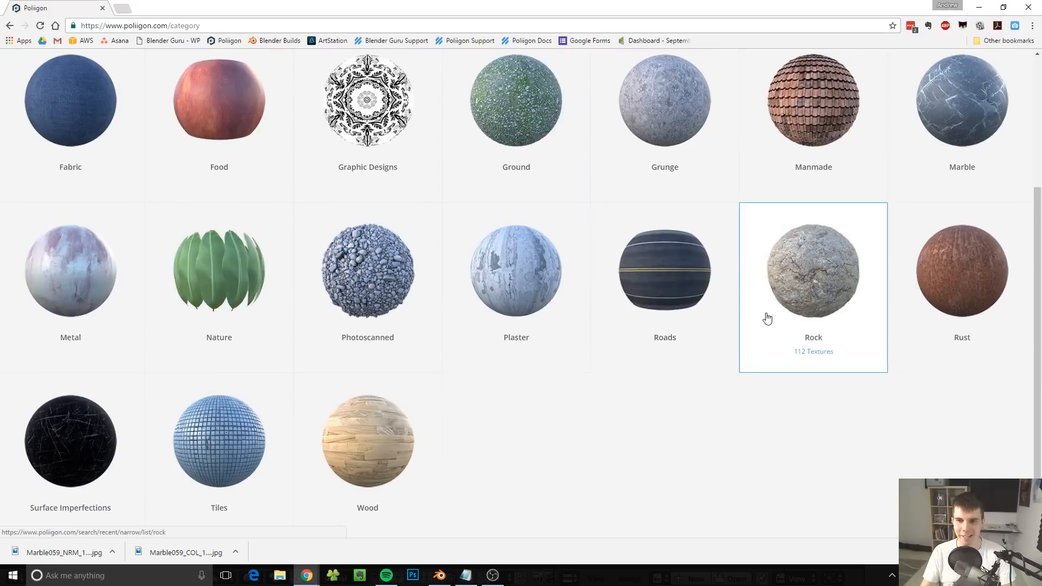
scroll(207, 406, up, 2)
scroll(207, 406, down, 3)
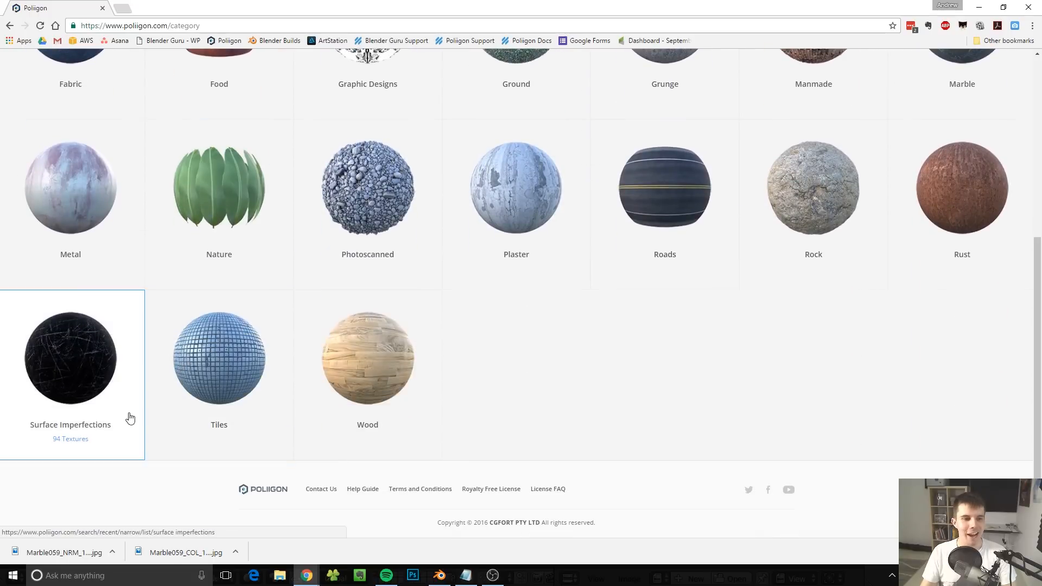
click(79, 360)
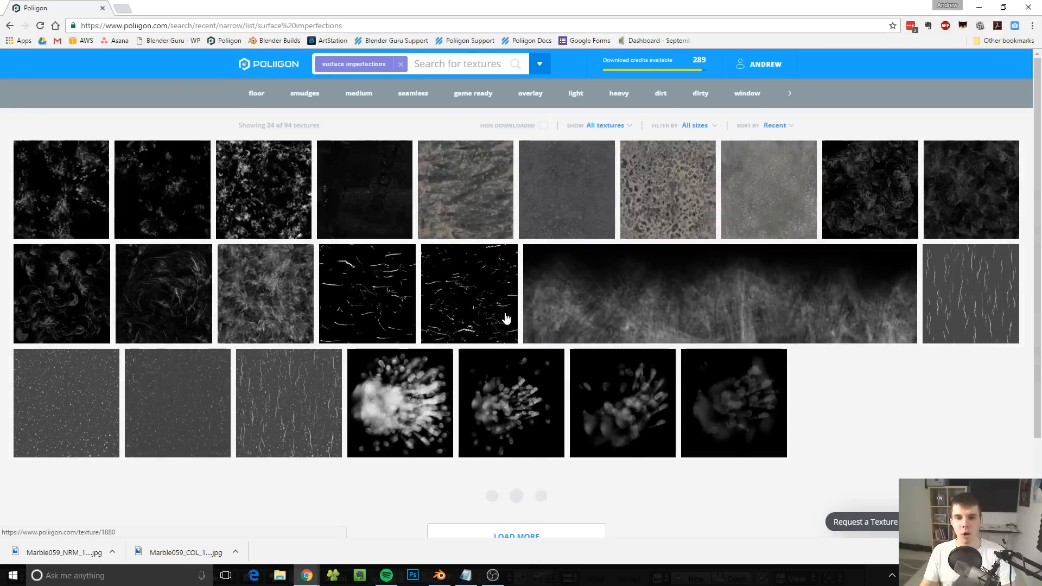
Download Overlay Variation 1 of the Floor Smudges Medium 001 texture at 1024x1024 and close its preview
mouse_move(506, 319)
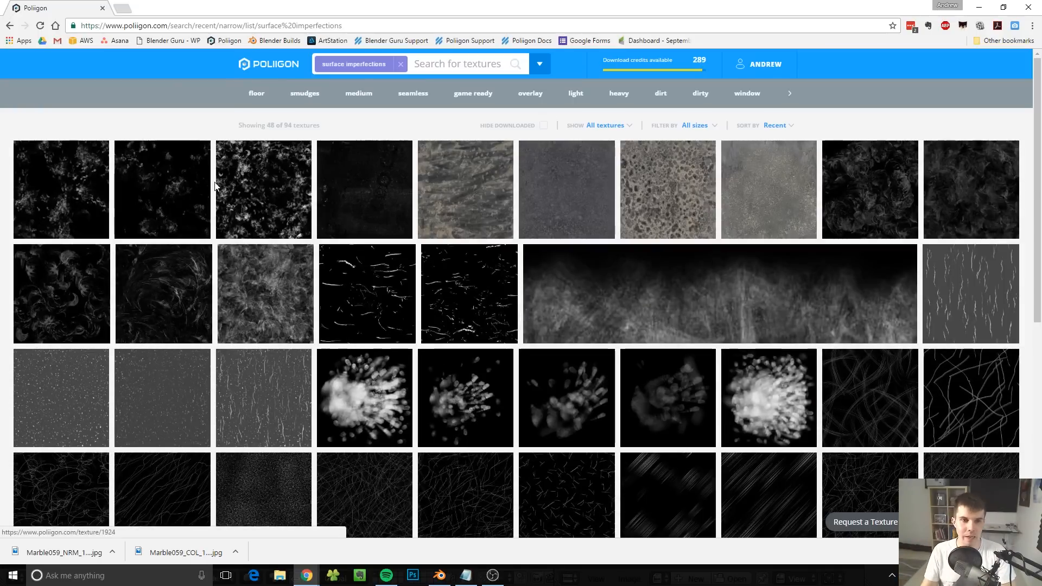
mouse_move(96, 215)
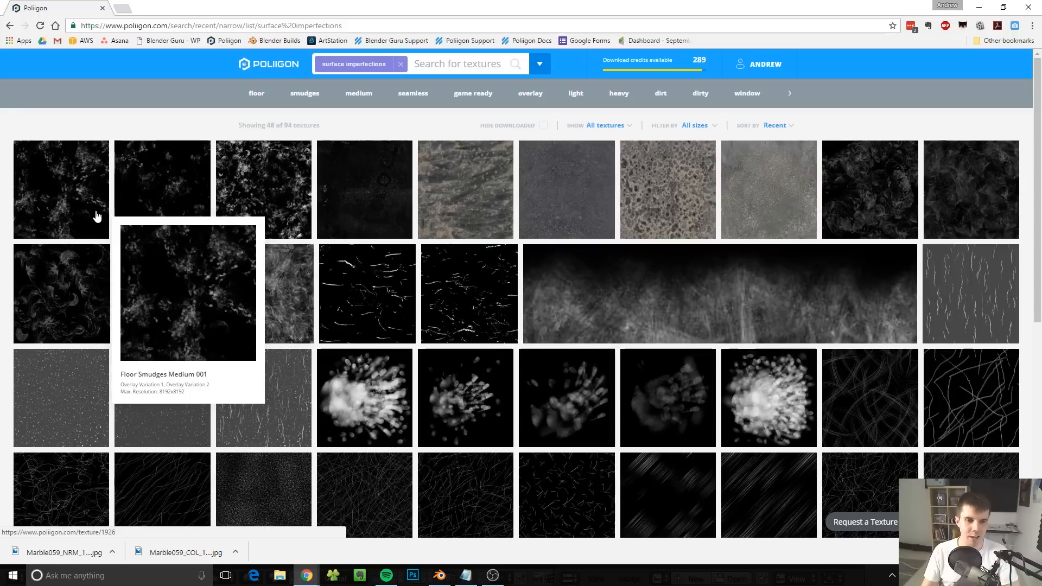
click(97, 216)
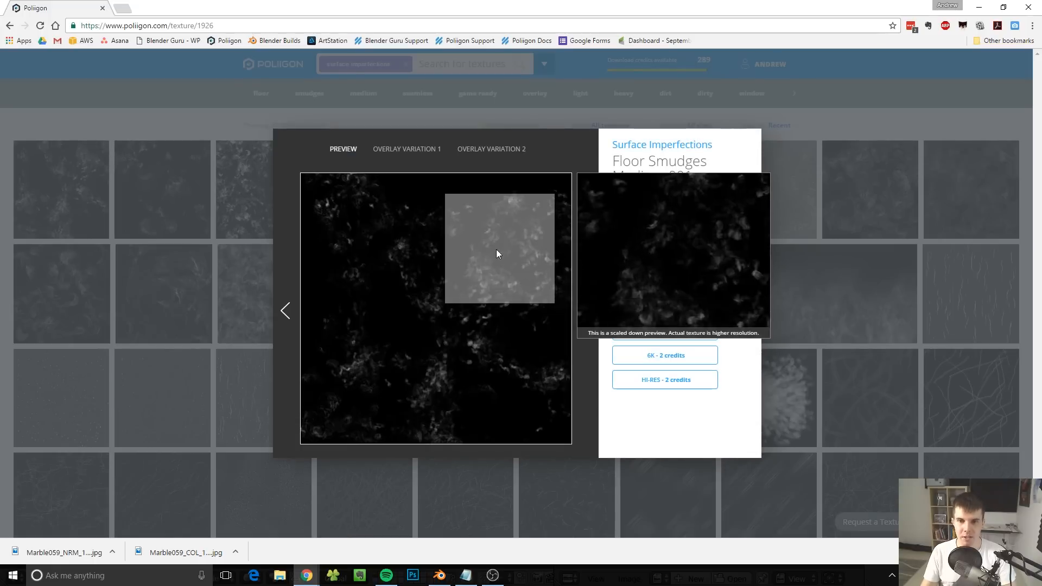
click(415, 152)
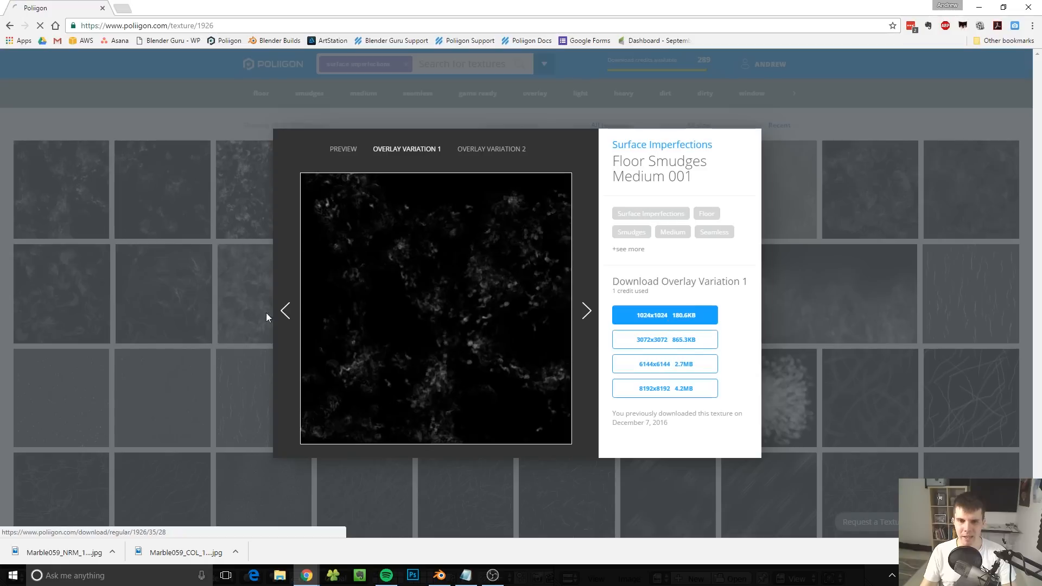
click(168, 158)
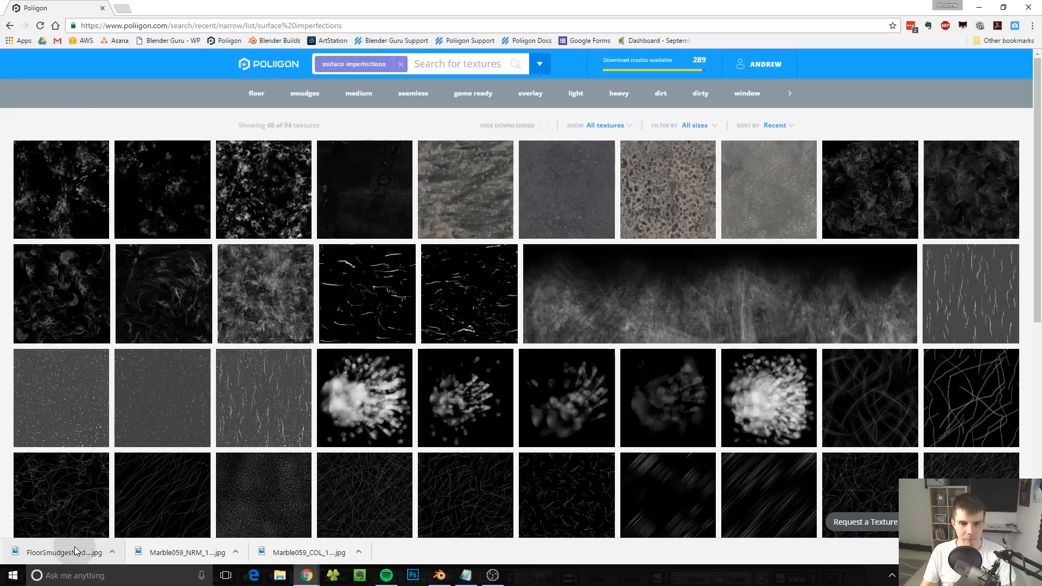
Bring the downloaded floor smudges image into Blender's Node Editor as a new Image Texture node
scroll(163, 521, down, 1)
drag(434, 577, 665, 231)
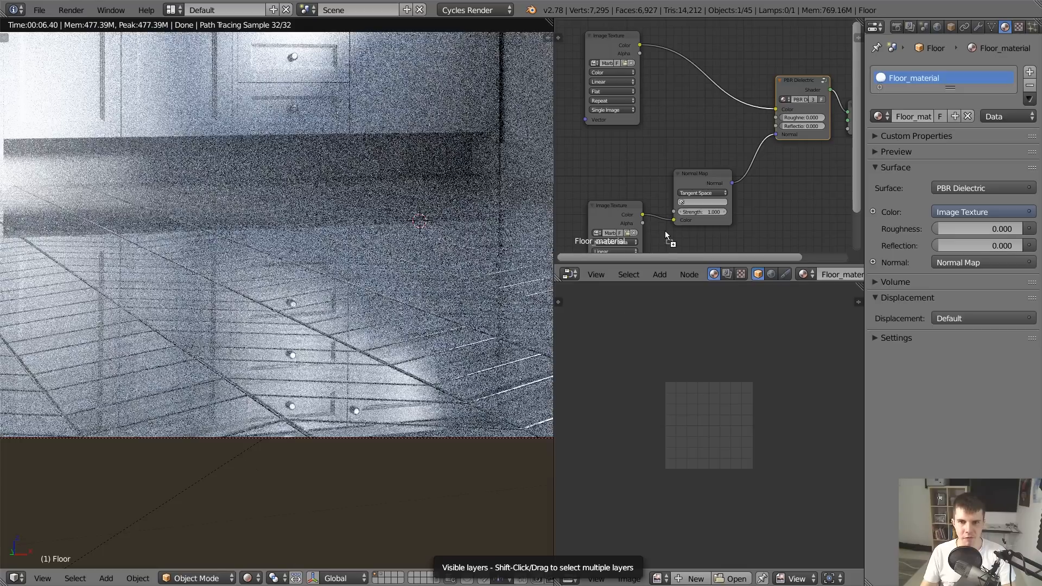
drag(637, 157, 635, 157)
scroll(618, 155, down, 2)
middle_drag(618, 155, 668, 214)
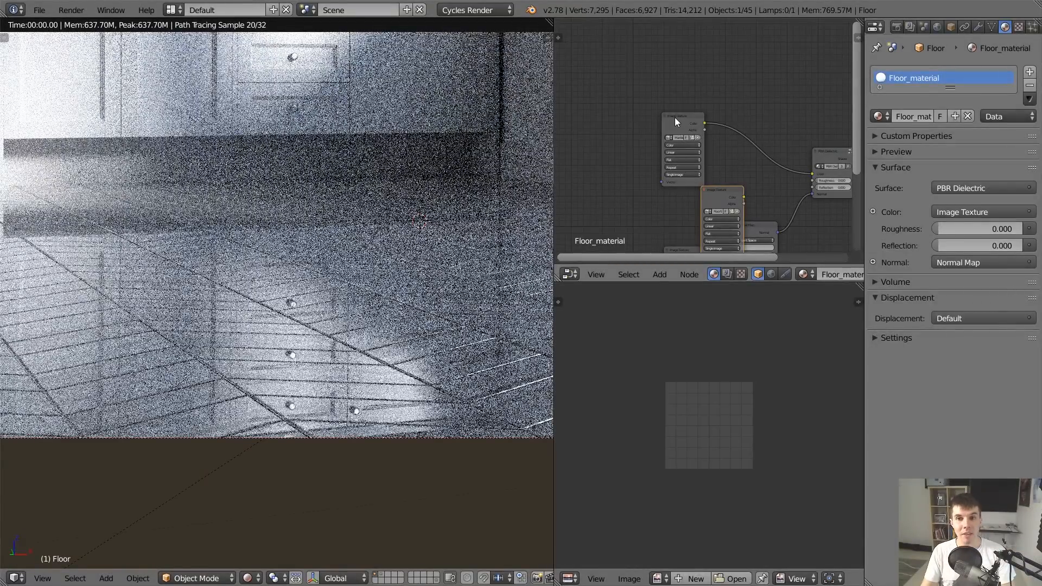
Raise the marble colour texture node and place the floor smudges texture node directly beneath it
click(676, 117)
drag(676, 116, 682, 70)
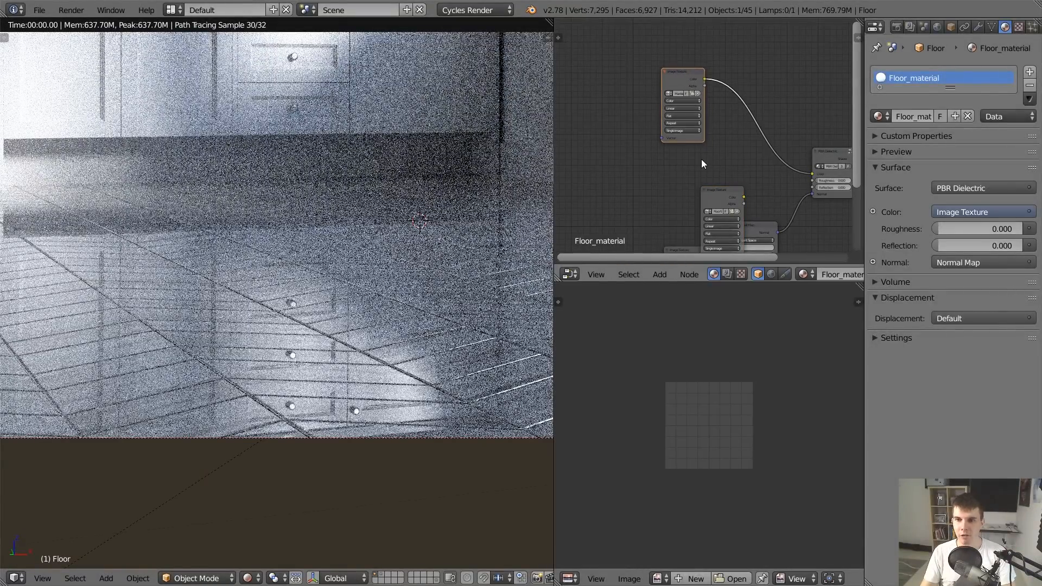
drag(715, 187, 678, 158)
Set the floor smudges texture to Non-Color Data and connect its Color output to the PBR Dielectric's Roughness input
scroll(716, 201, up, 2)
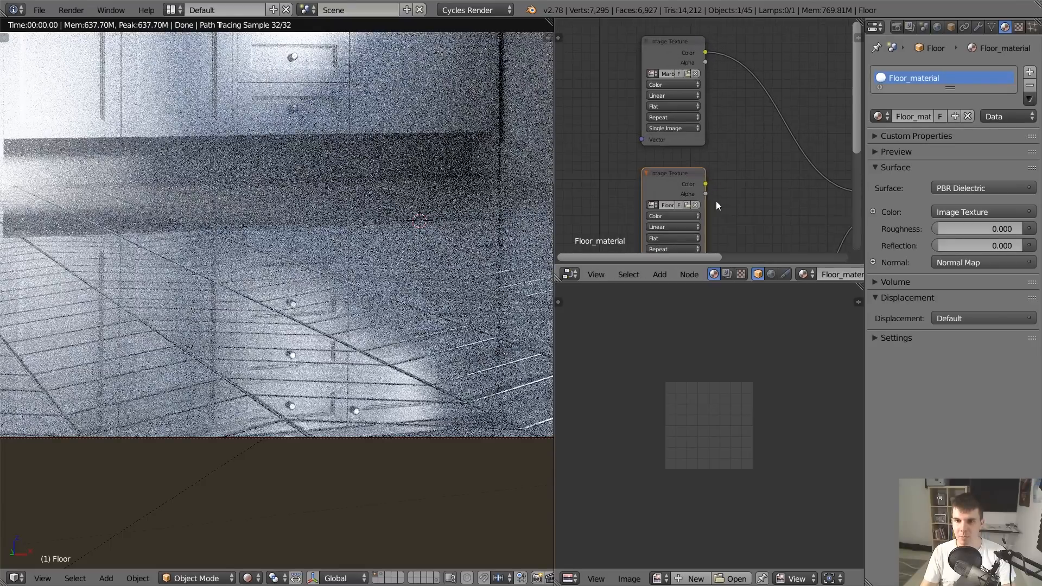
middle_drag(716, 201, 622, 135)
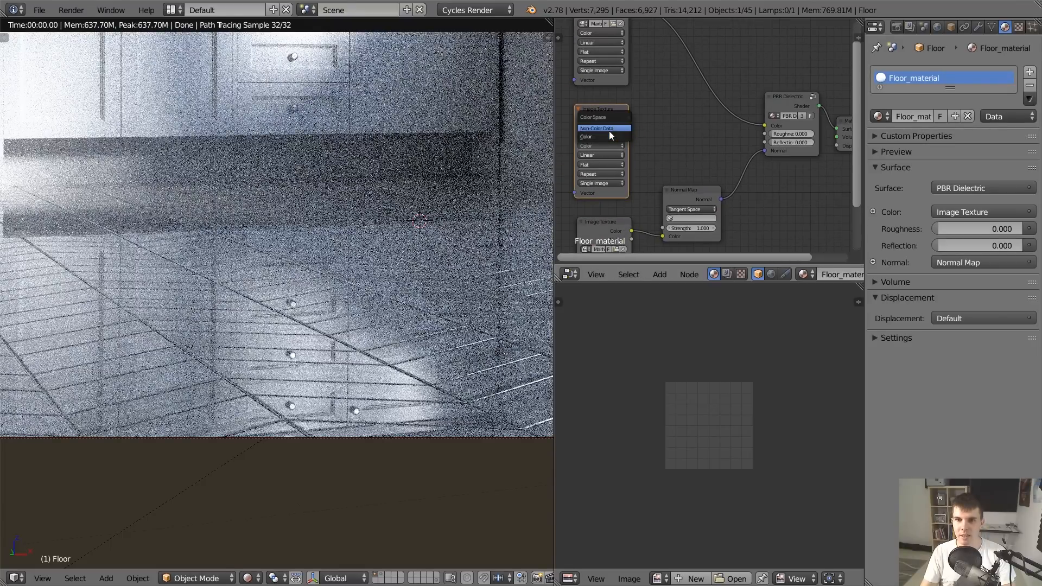
click(617, 130)
drag(630, 118, 767, 135)
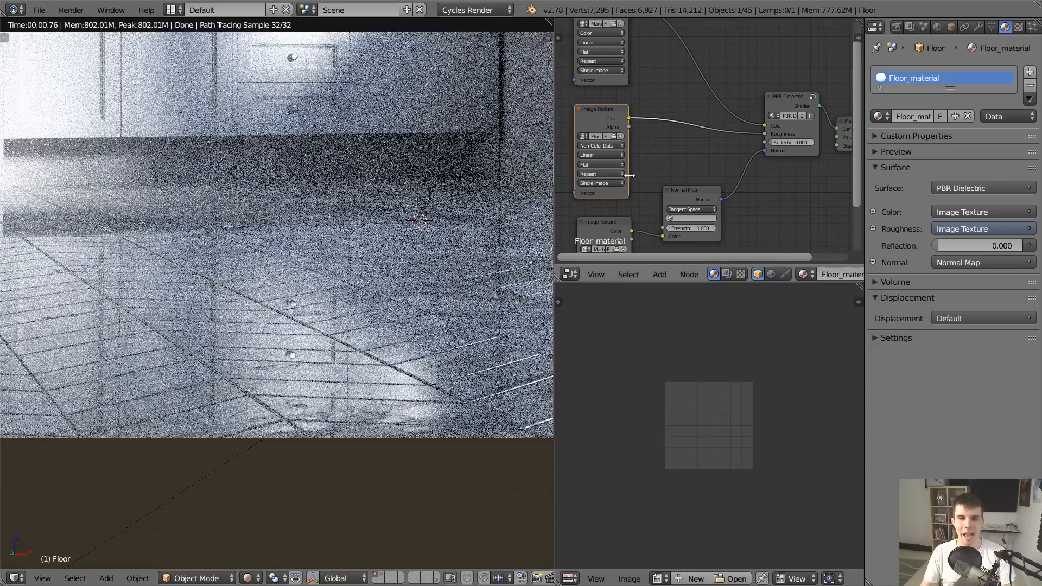
Preview the floor smudges texture alone on the floor through an Emission viewer and show more of the floor in the rendered view
scroll(622, 146, down, 2)
ctrl+shift+click(634, 126)
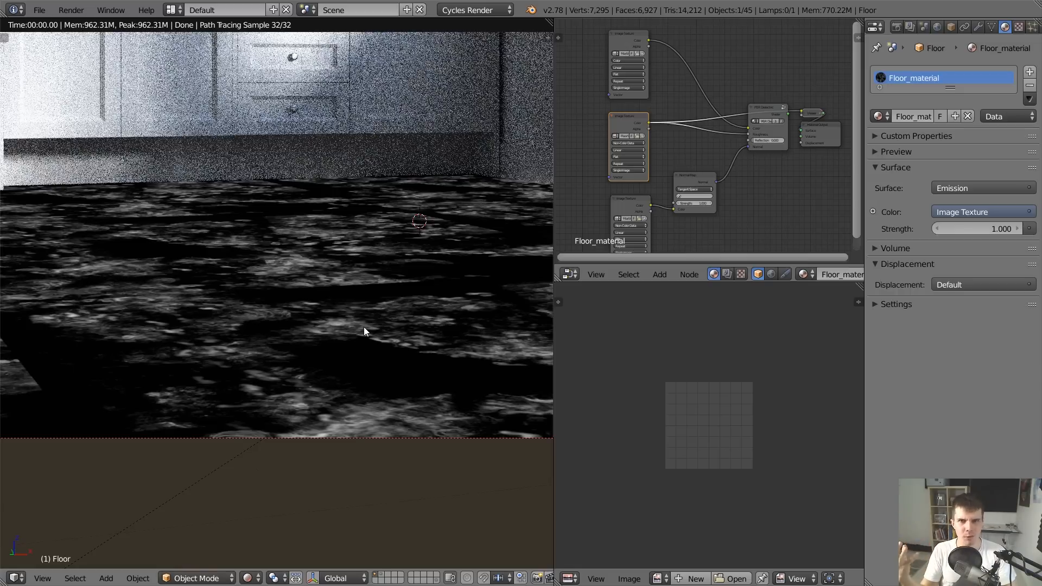
scroll(709, 145, up, 5)
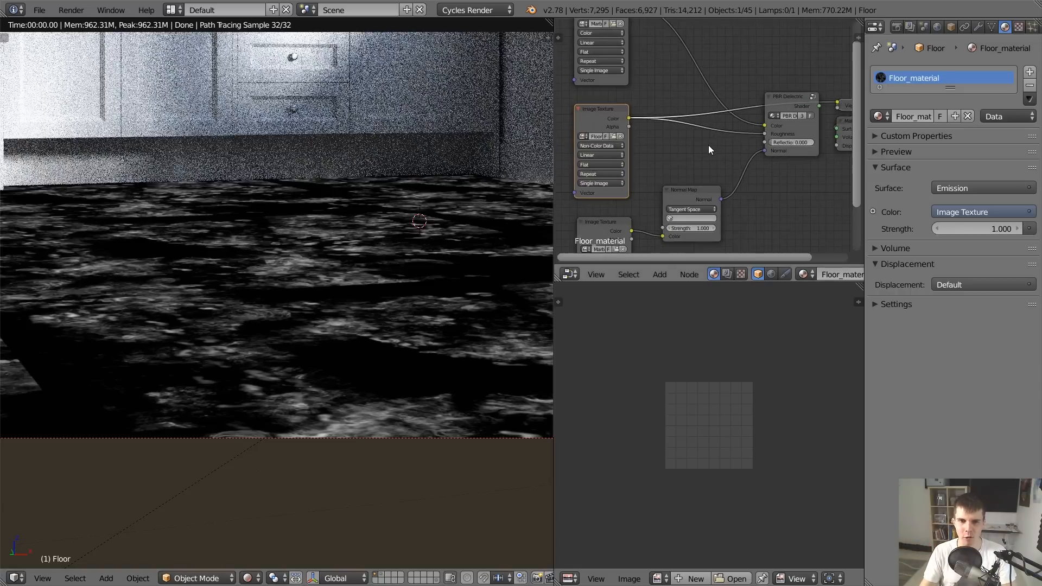
scroll(708, 145, down, 6)
middle_drag(648, 164, 766, 158)
scroll(271, 300, down, 2)
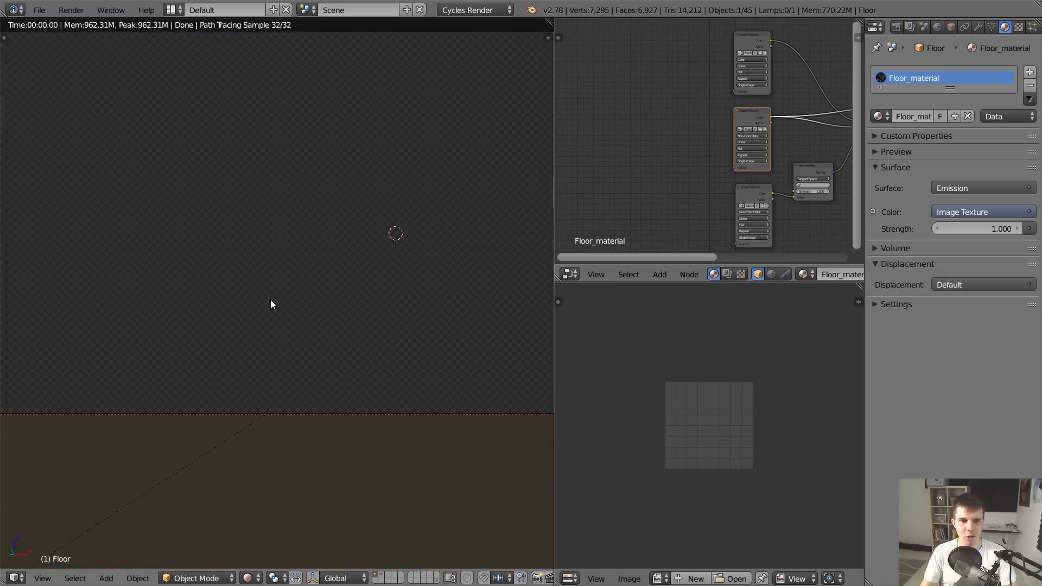
key(Tab)
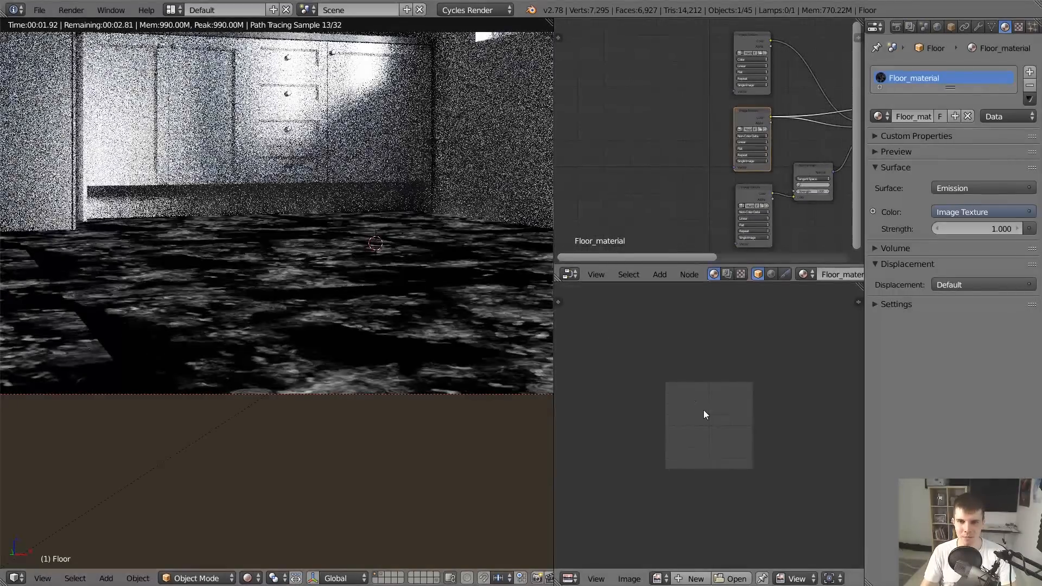
key(Tab)
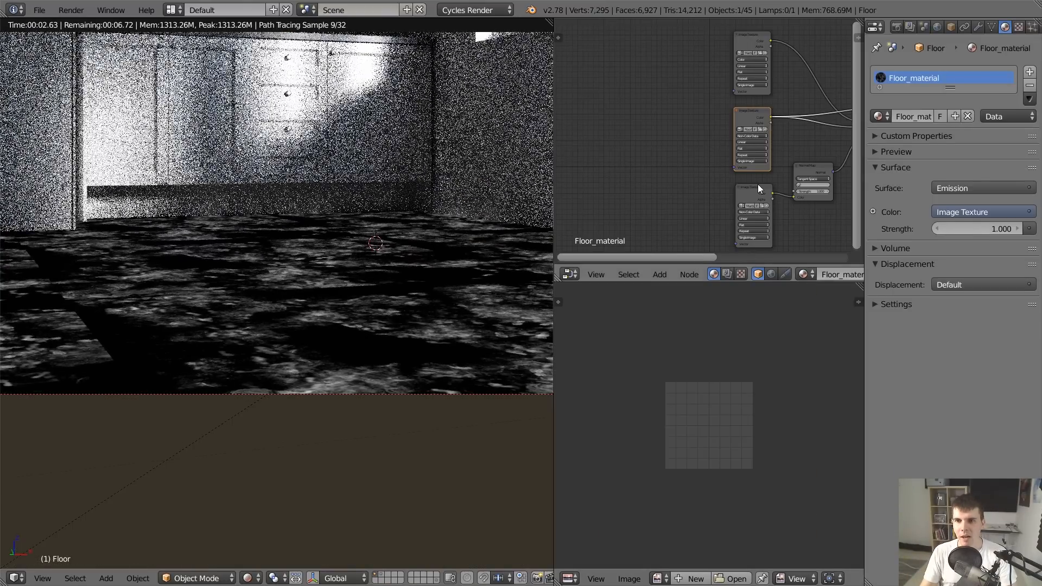
Add a second UV map to the floor mesh and name it 1:1
scroll(758, 184, up, 1)
click(992, 26)
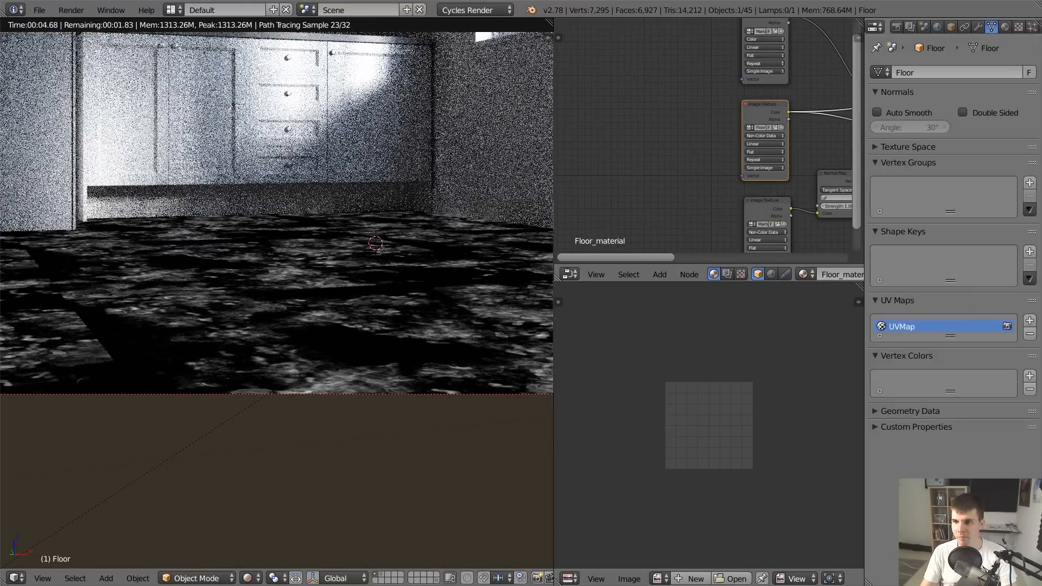
click(1030, 321)
double_click(924, 339)
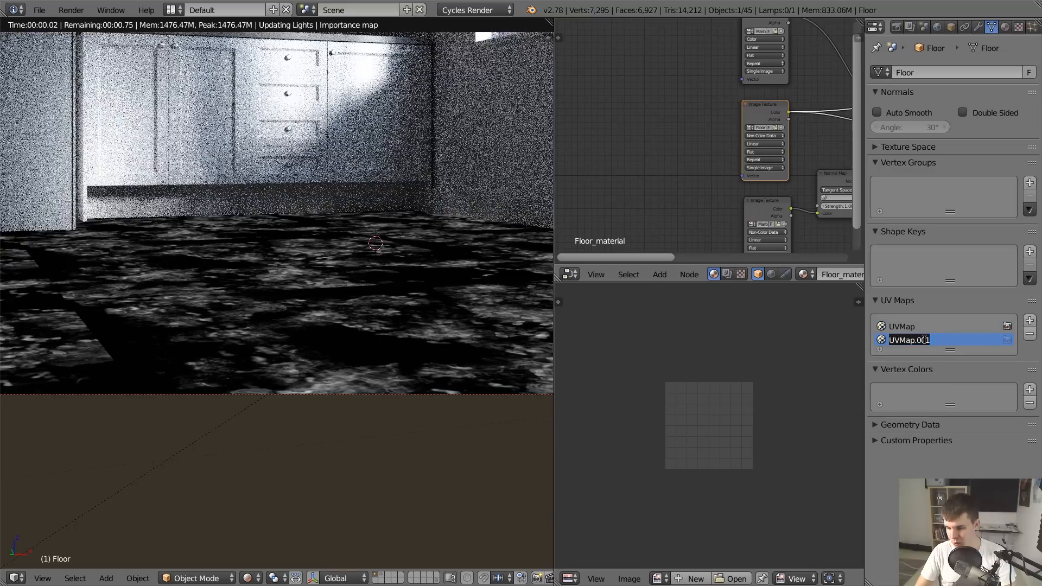
text(1:1)
key(Return)
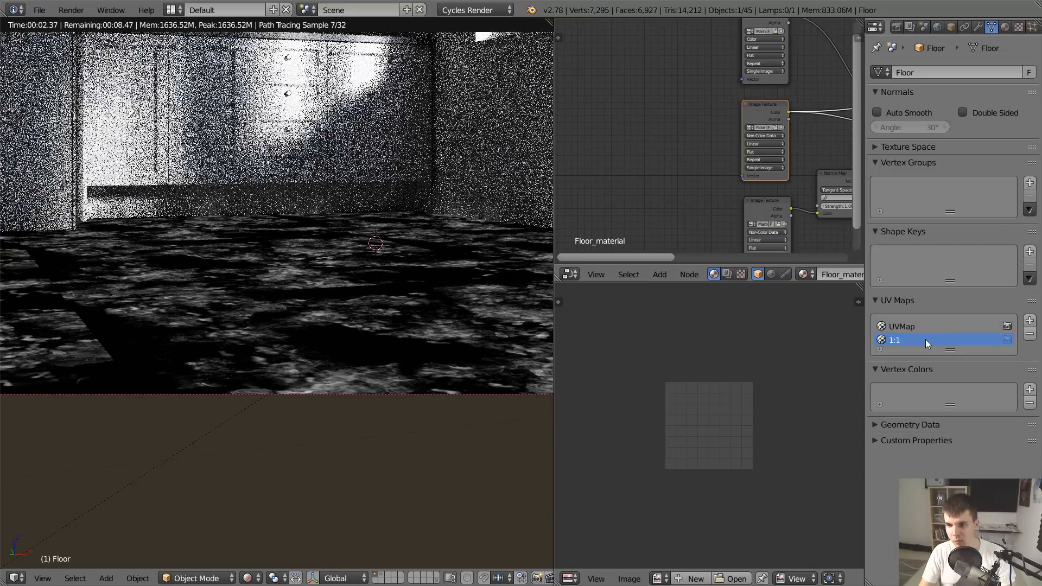
Enter Edit Mode and scale the floor's UV layout in the 1:1 map down by a factor of about 0.4
key(Tab)
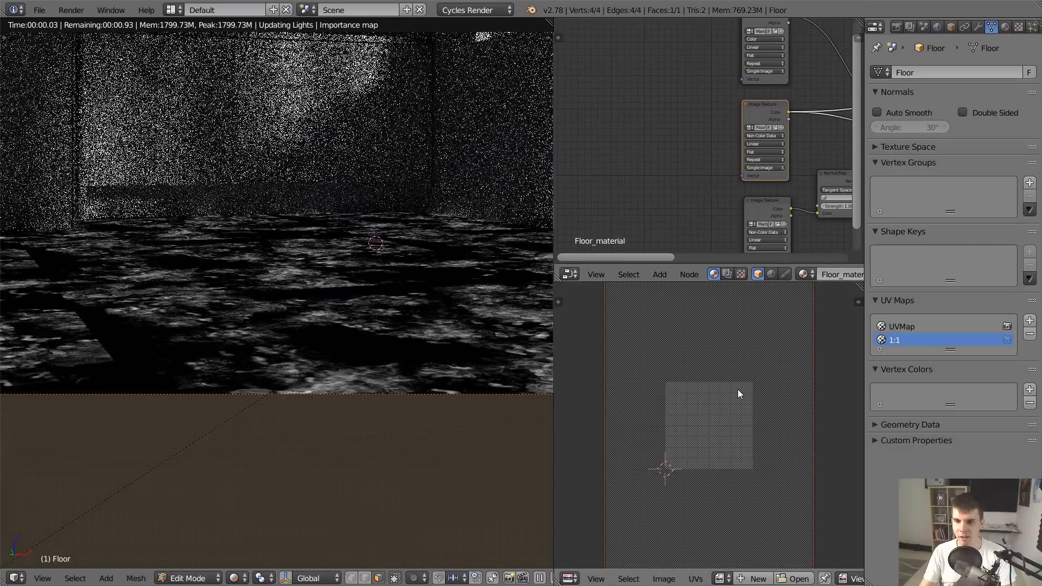
key(s)
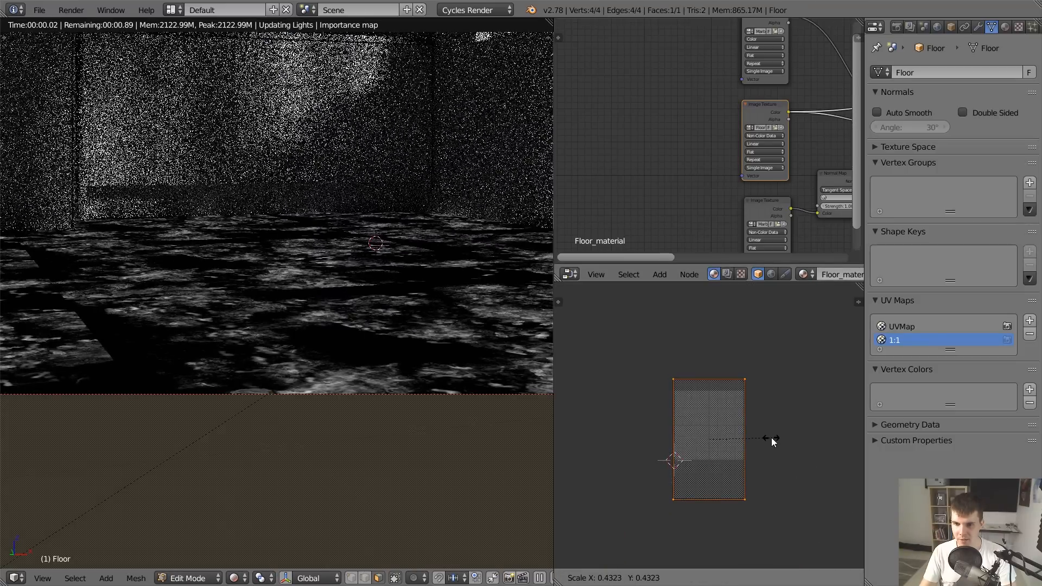
click(765, 437)
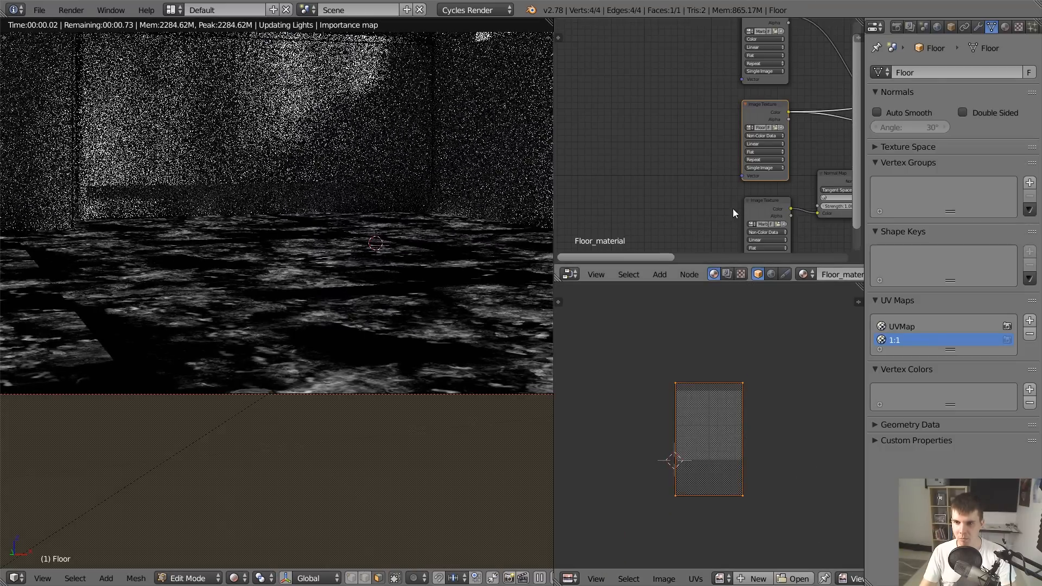
Add a UV Map node set to 1:1 and connect it to the Vector input of the floor smudges texture
key(shift+a)
mouse_move(668, 59)
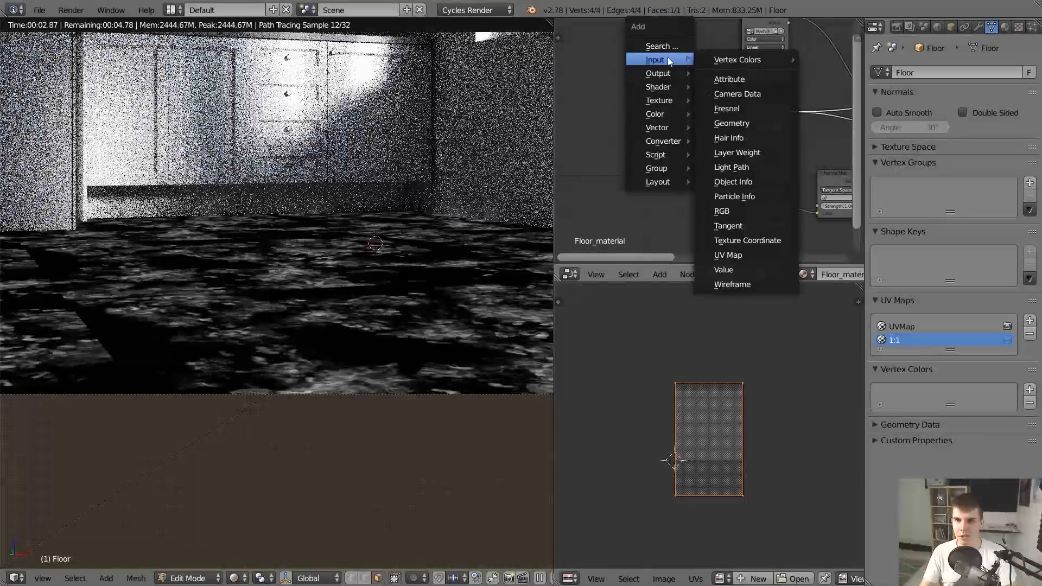
click(732, 255)
click(640, 117)
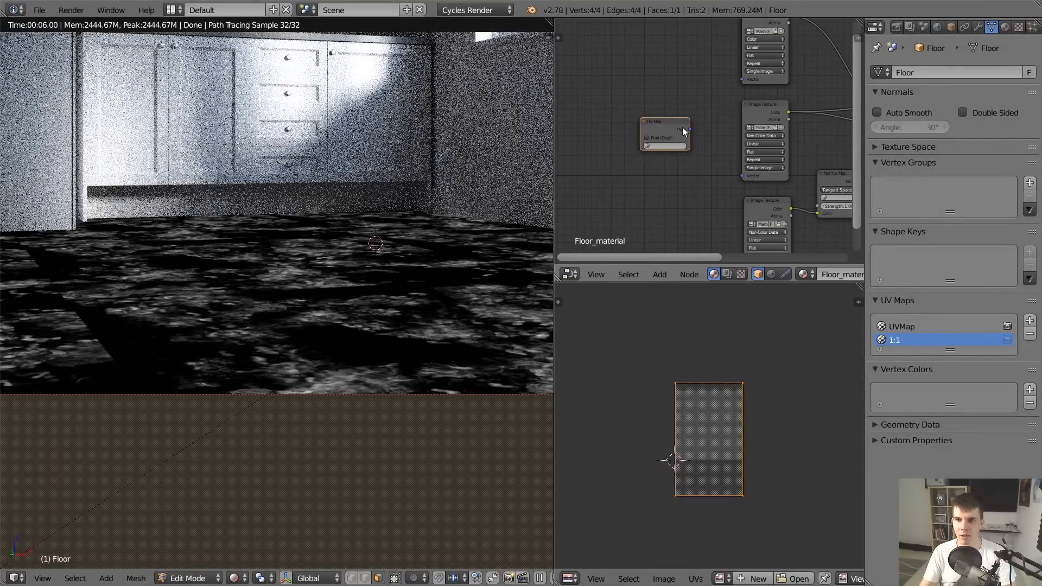
drag(690, 129, 708, 142)
drag(741, 177, 742, 177)
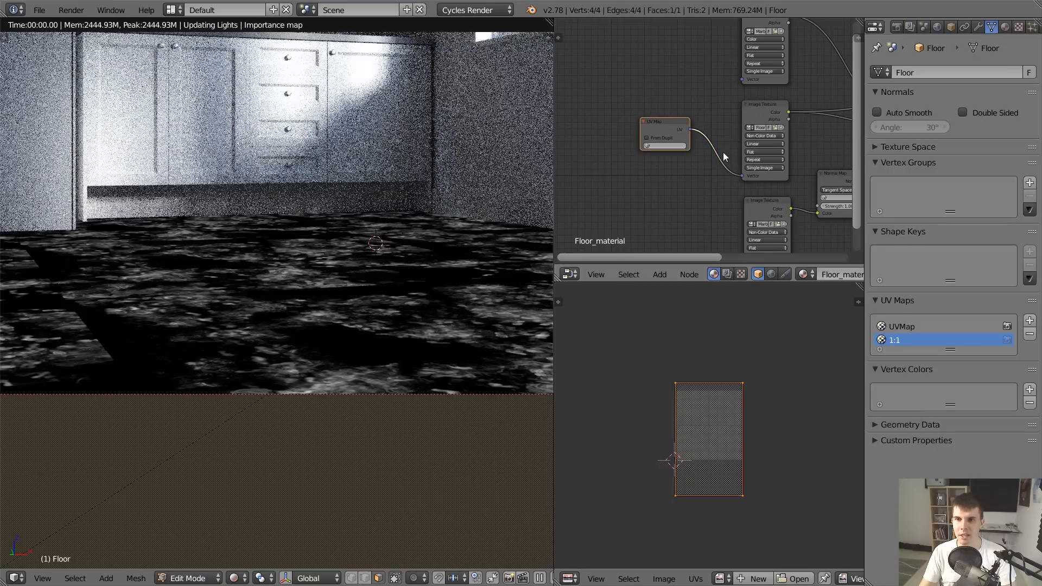
click(670, 146)
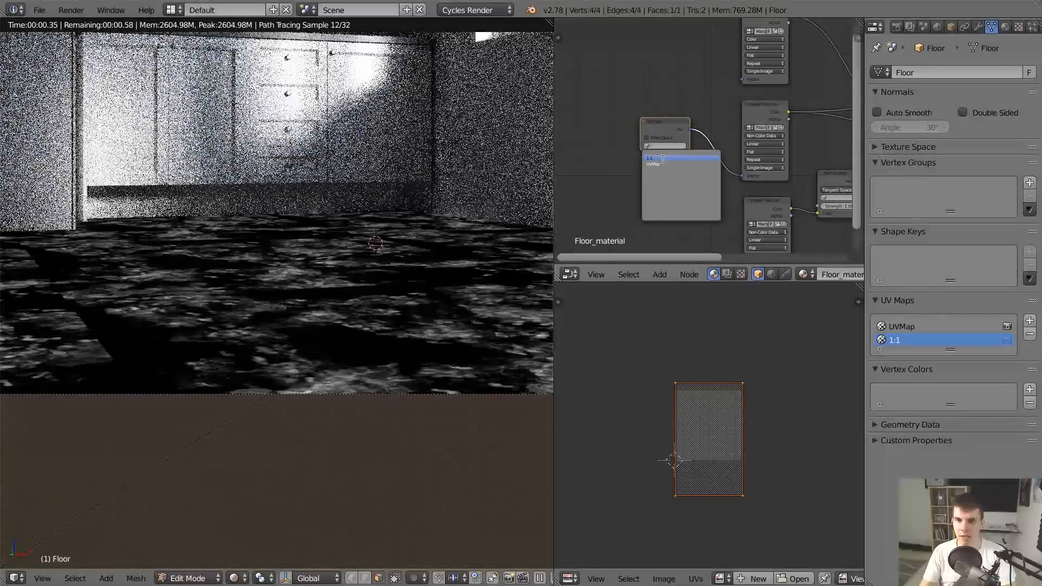
click(663, 159)
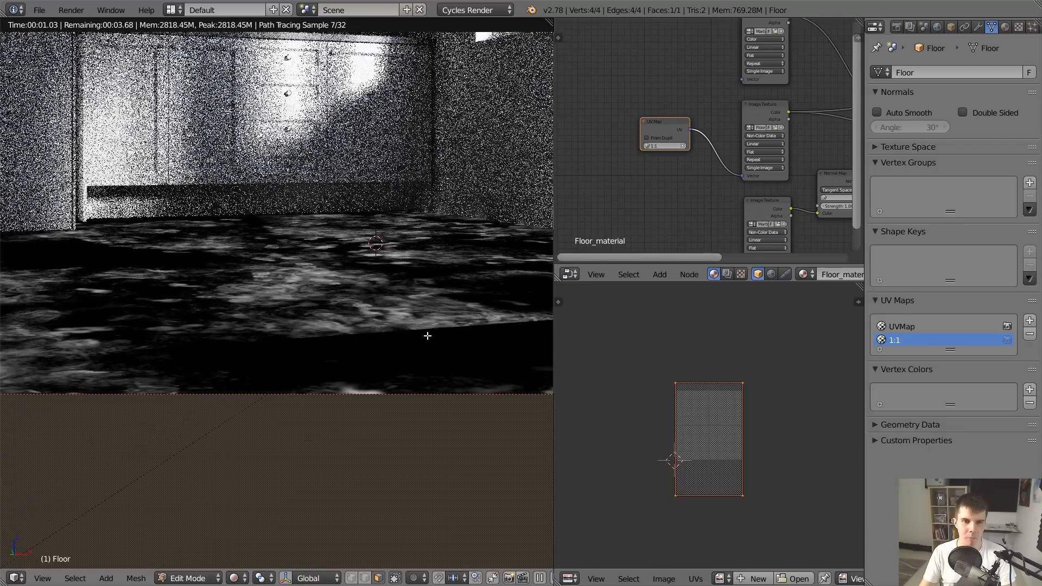
Return to Object Mode and show the PBR Dielectric shader on the floor again in place of the Emission viewer
key(Tab)
scroll(481, 287, down, 2)
middle_drag(771, 166, 581, 180)
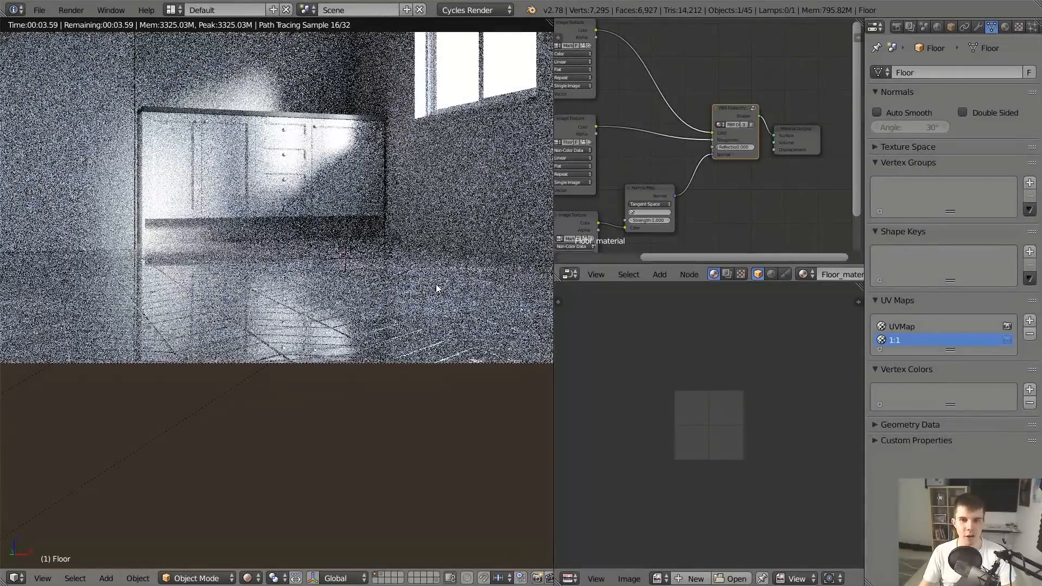
middle_drag(687, 159, 753, 163)
Insert the Less/More Slider.000 group node between the floor smudges texture and the Roughness input of the PBR Dielectric shader
scroll(313, 333, up, 4)
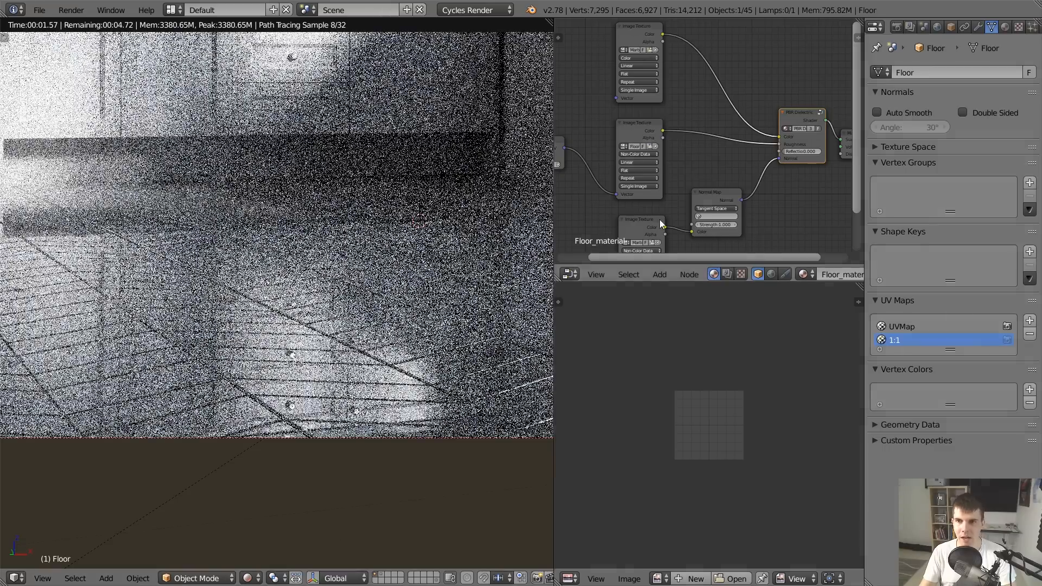
scroll(750, 136, up, 2)
middle_drag(751, 137, 706, 144)
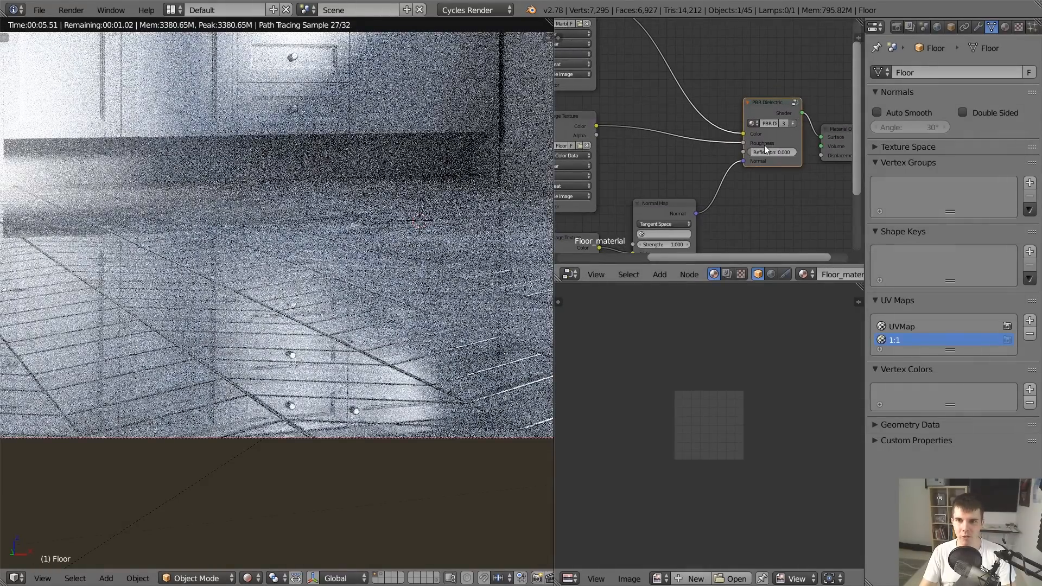
middle_drag(666, 142, 671, 145)
key(shift+a)
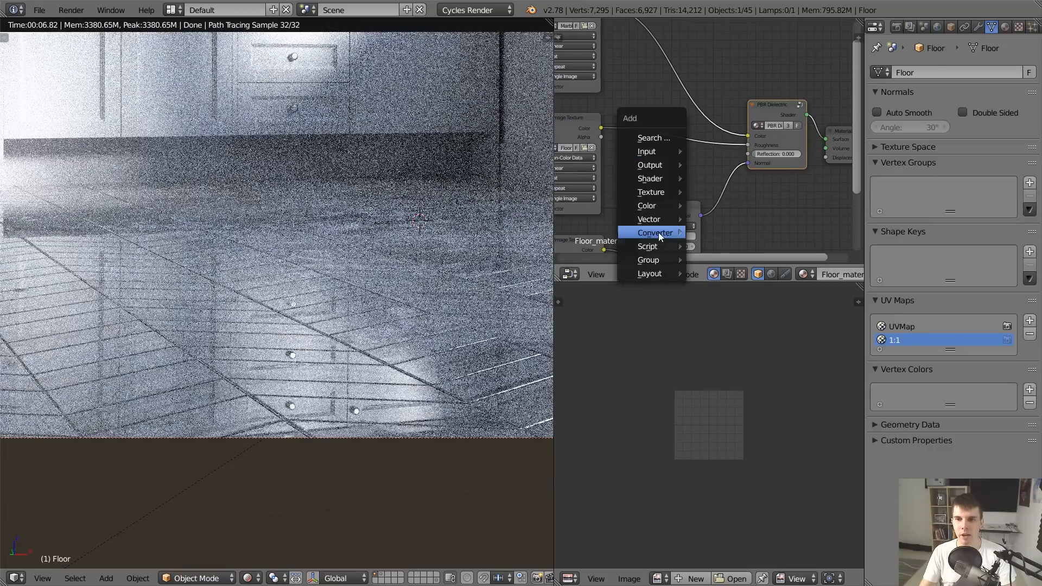
mouse_move(659, 260)
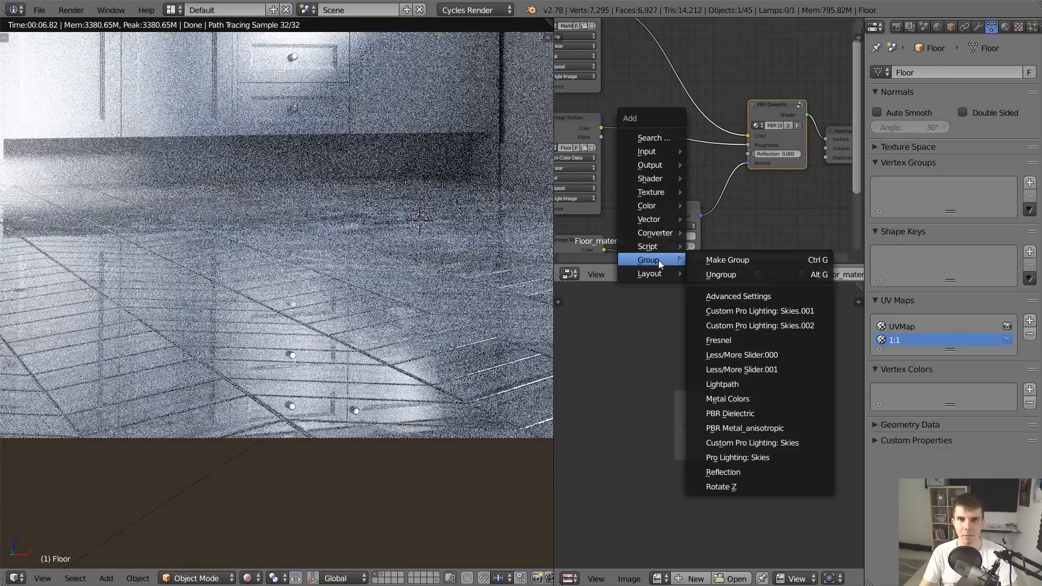
click(780, 354)
click(623, 121)
scroll(673, 156, up, 4)
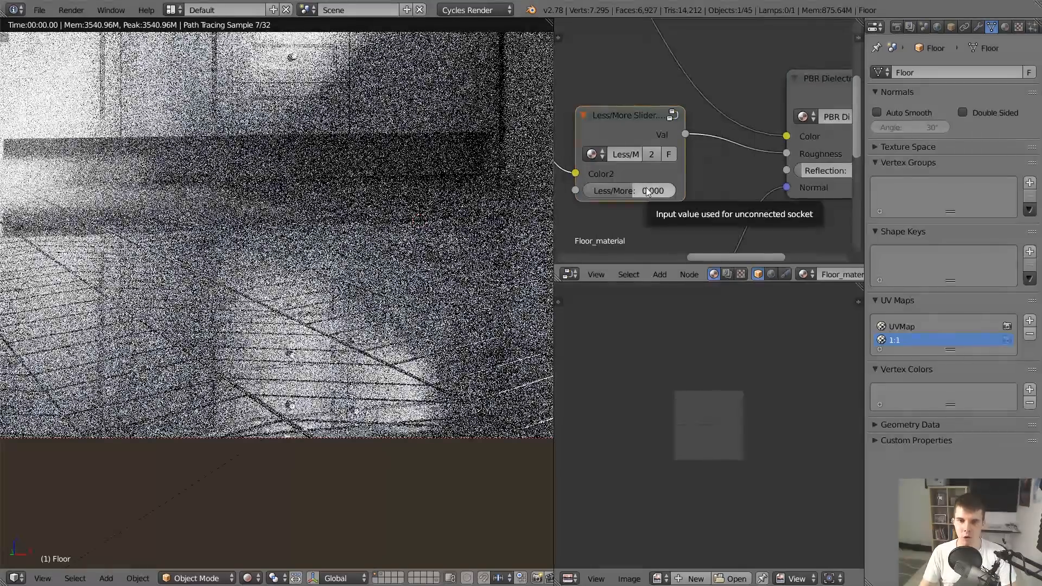
Tune the Less/More value on the floor's roughness slider node to 0.070 while judging the reflections in the rendered view
drag(648, 191, 665, 191)
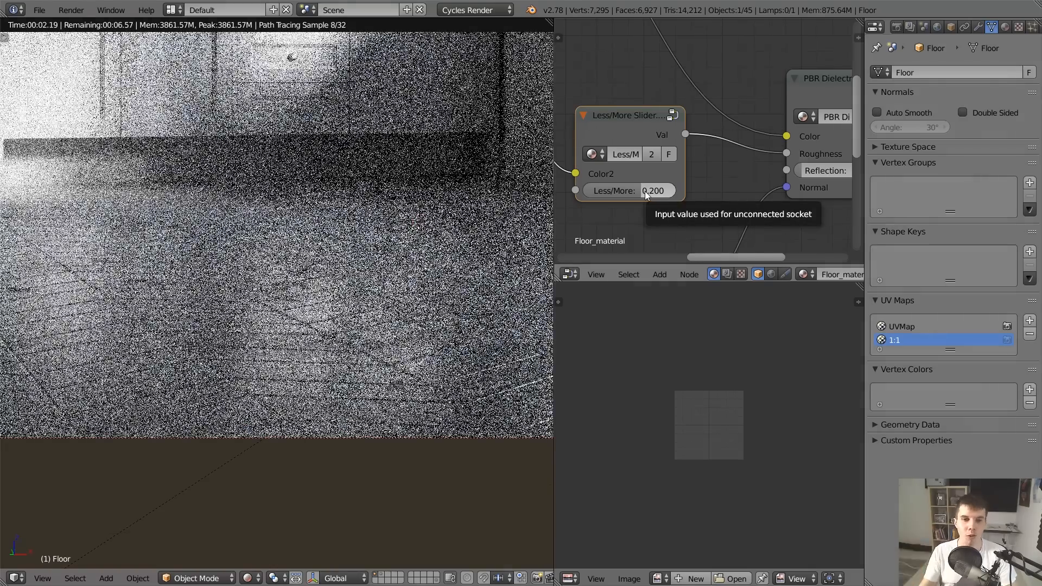
middle_drag(671, 174, 732, 160)
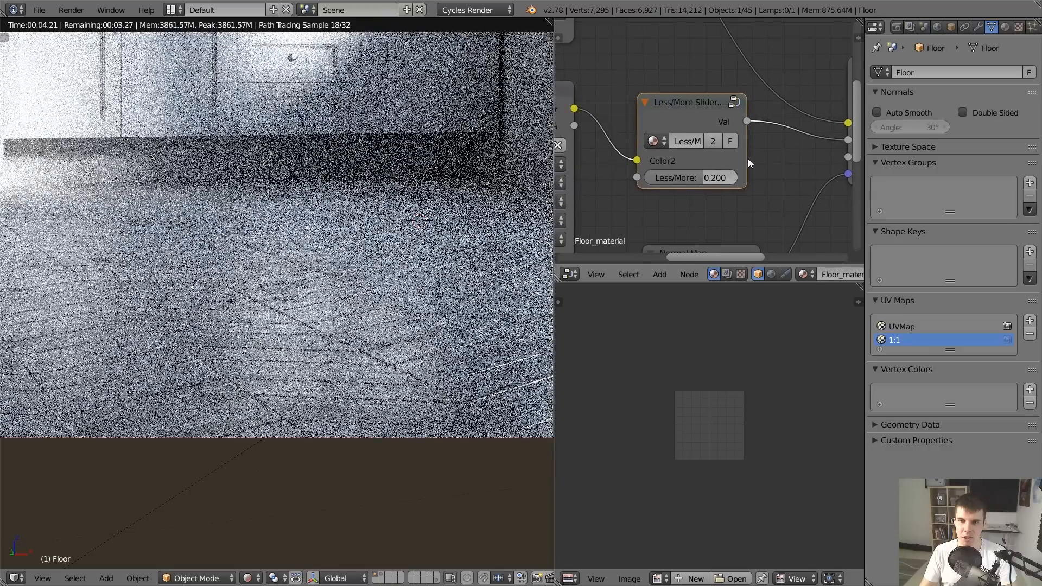
drag(705, 178, 700, 177)
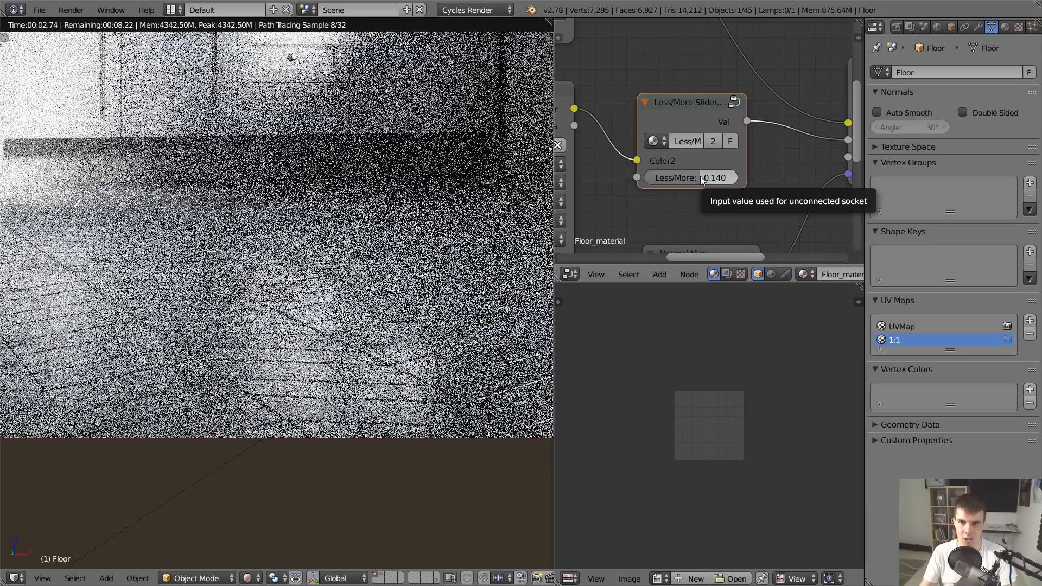
drag(700, 177, 699, 177)
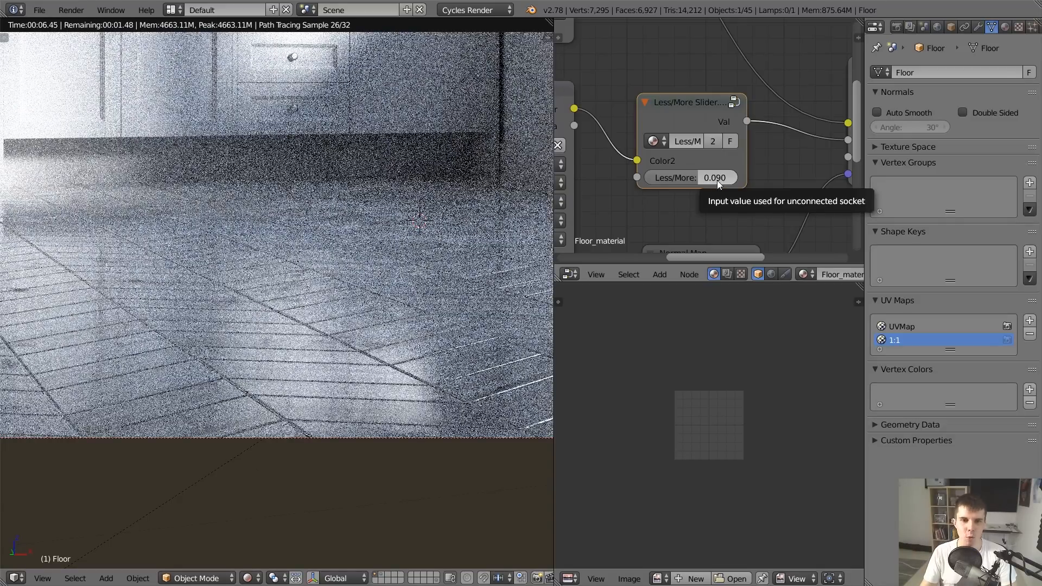
drag(717, 177, 698, 177)
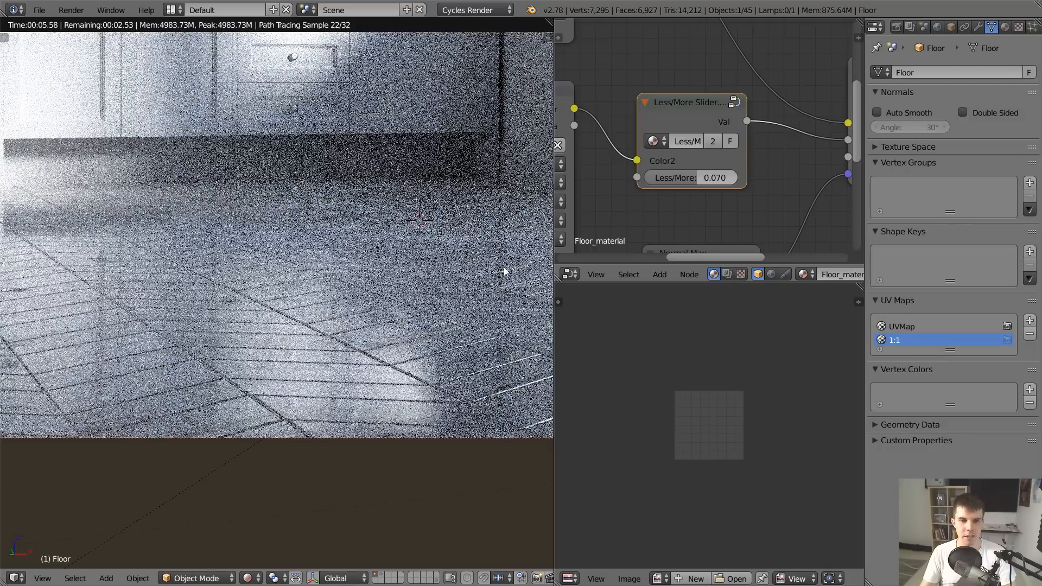
Switch the viewport from rendered to solid shading and set the final render samples to 300
key(shift+z)
mouse_move(474, 266)
middle_down()
mouse_move(445, 249)
mouse_move(381, 252)
middle_up()
scroll(381, 253, down, 2)
click(897, 27)
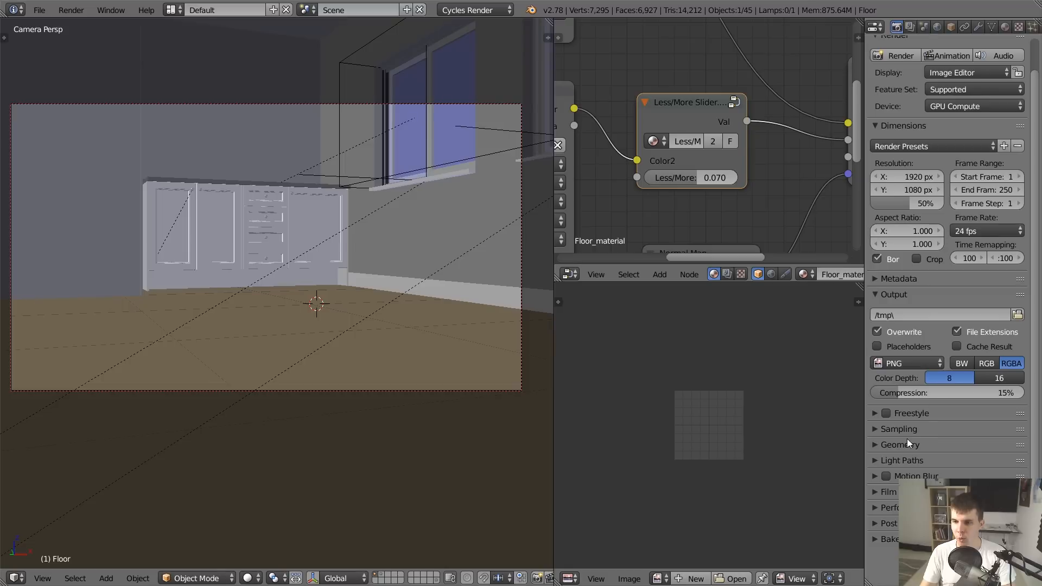
click(901, 430)
scroll(1008, 451, down, 4)
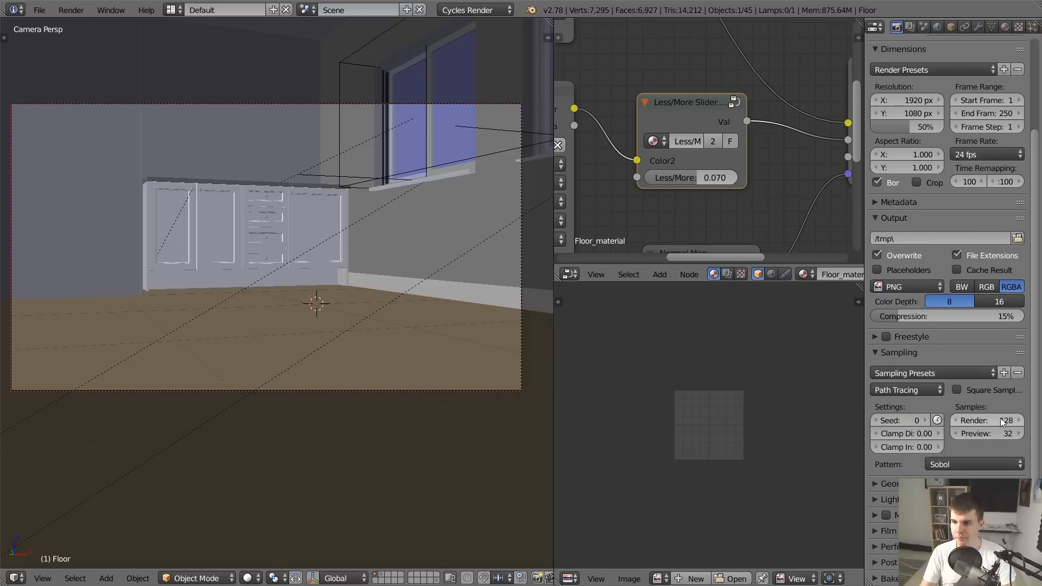
drag(987, 420, 998, 421)
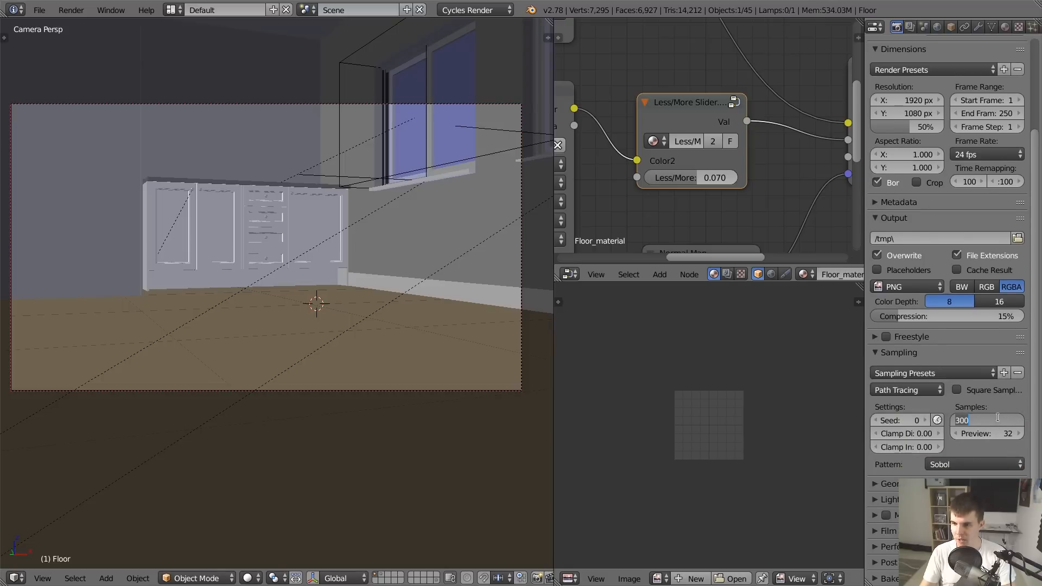
Set the X size of the render tiles to 16 in the performance settings
click(914, 352)
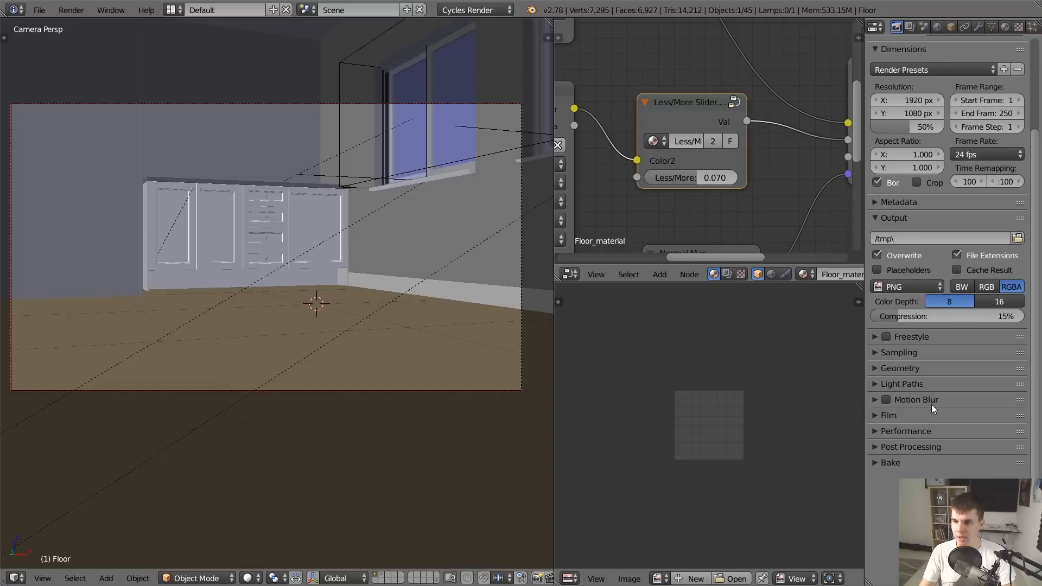
click(925, 429)
scroll(925, 429, down, 1)
click(918, 502)
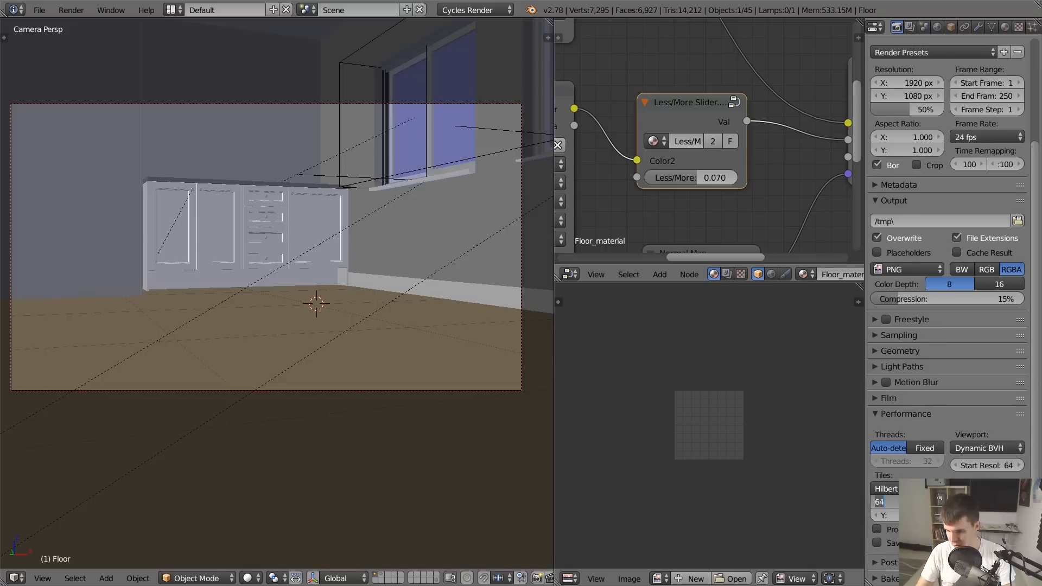
text(16)
key(Return)
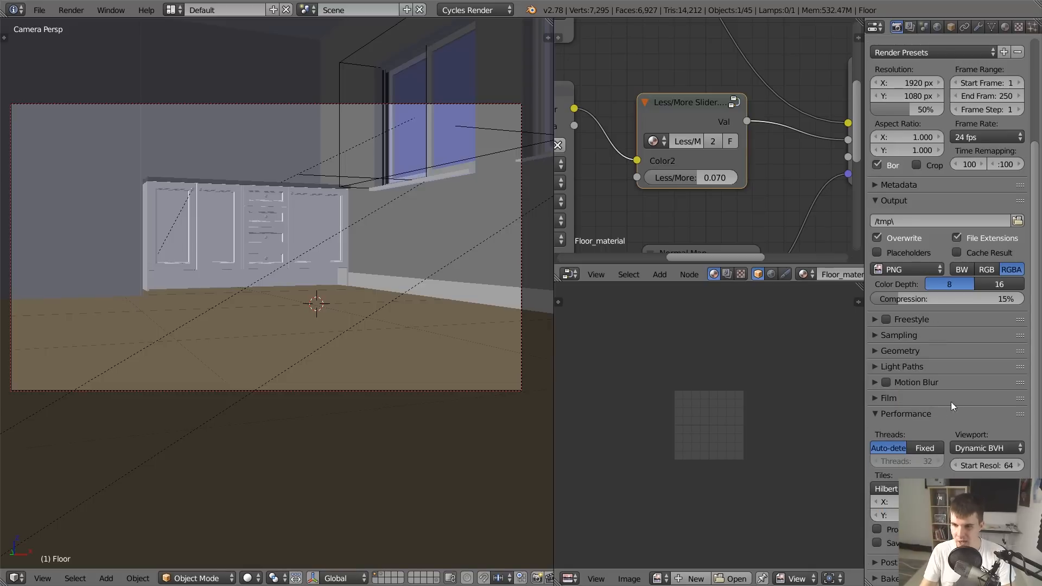
click(912, 413)
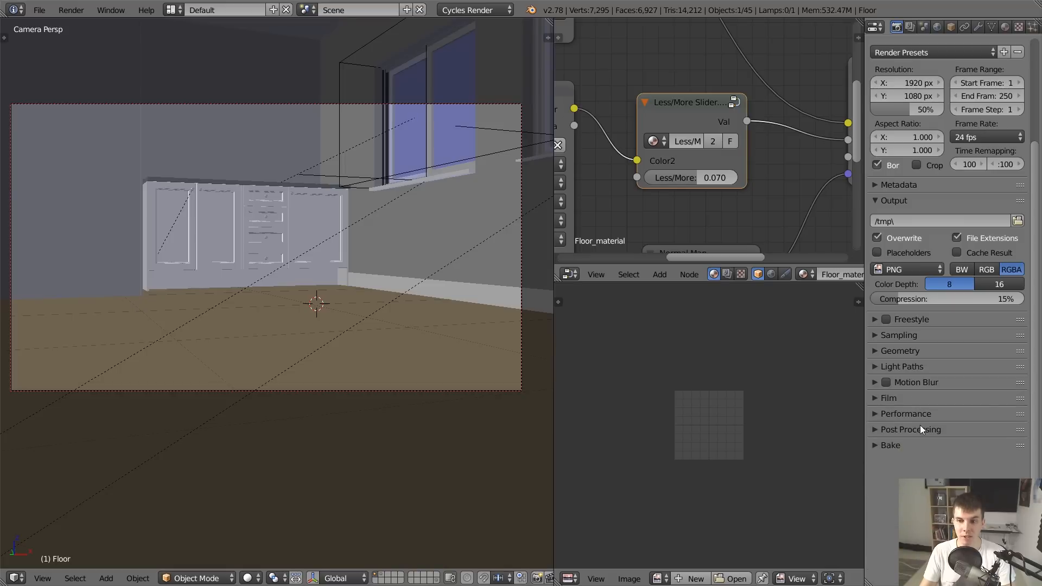
Render a still image of the camera view and close the render result
click(920, 429)
click(921, 430)
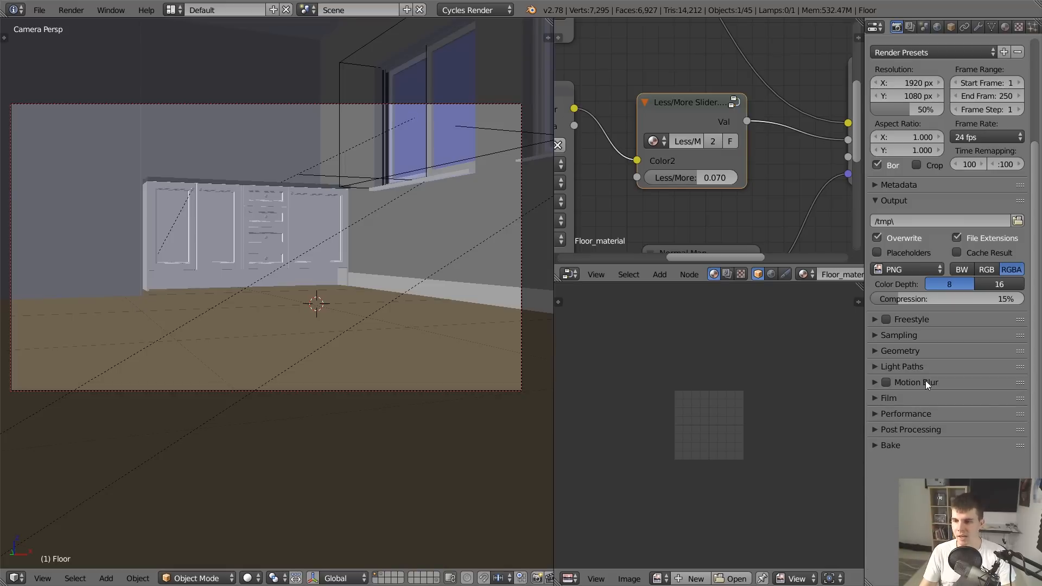
click(923, 365)
click(923, 365)
scroll(924, 364, up, 5)
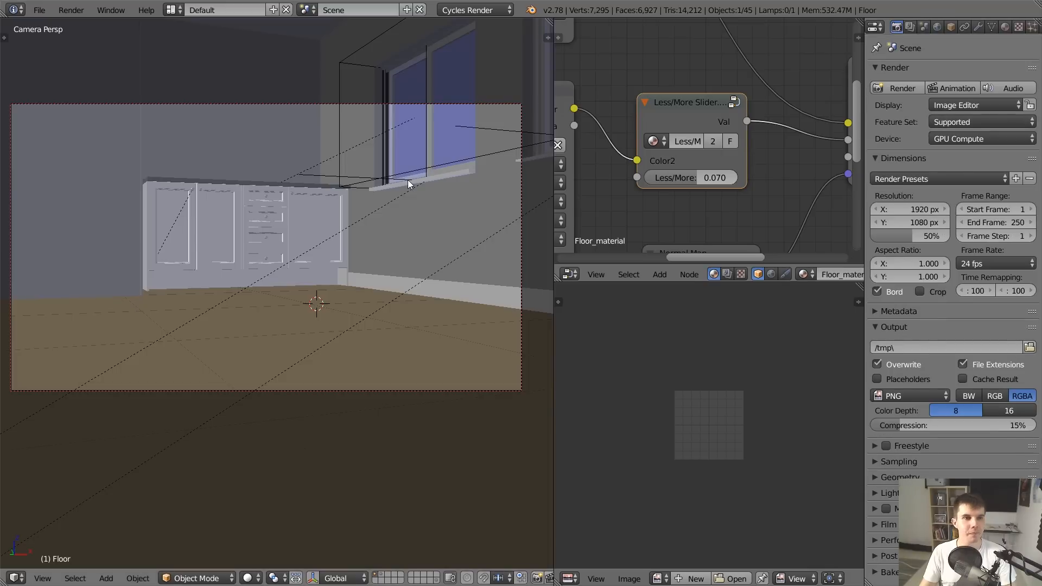
click(894, 88)
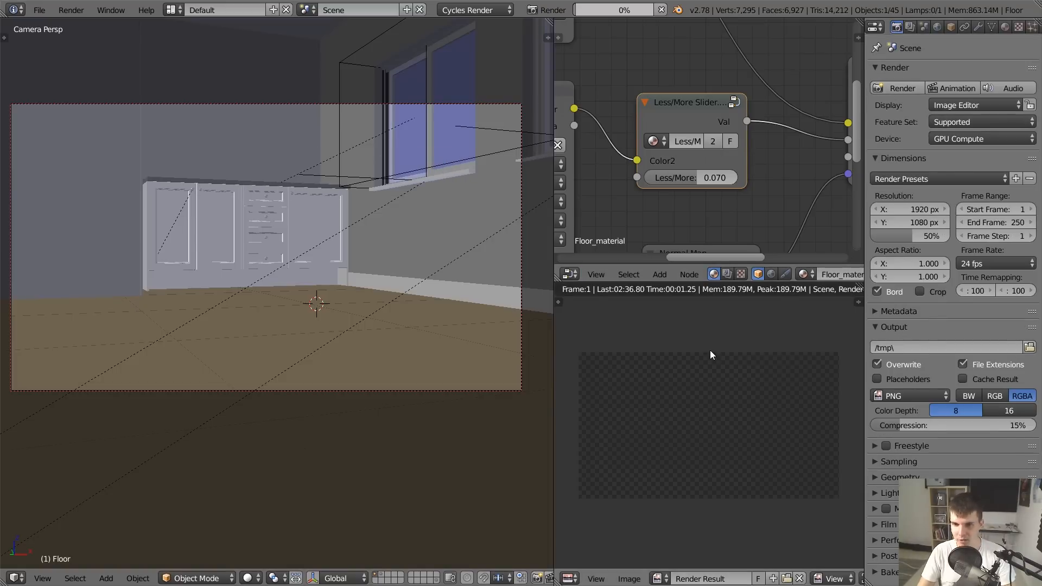
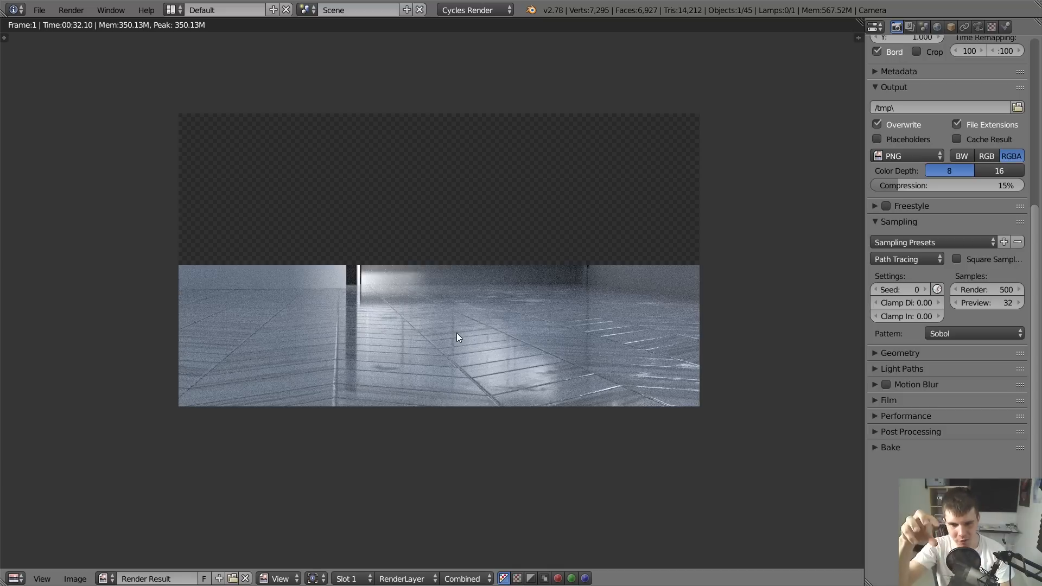
key(Escape)
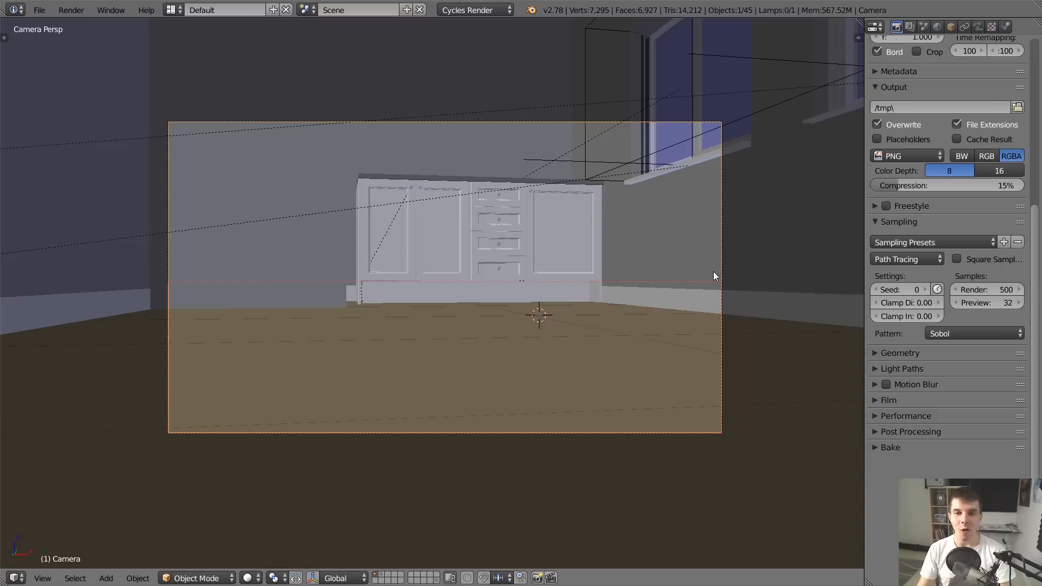
Raise the camera along the Z axis to frame the whole cabinet and more of the window, and clear the render border
key(g)
key(z)
click(734, 213)
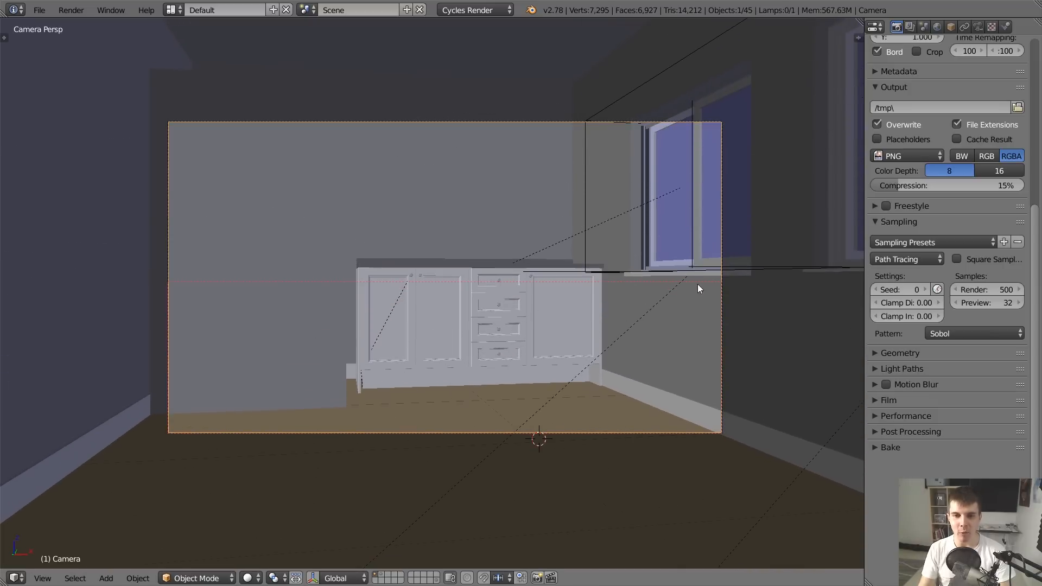
key(g)
key(z)
click(624, 347)
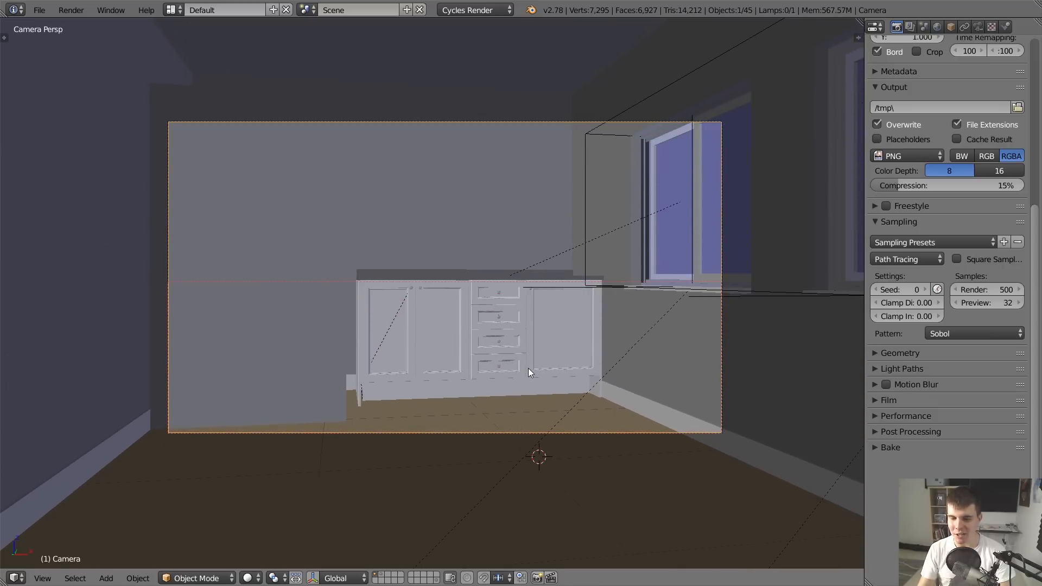
key(ctrl+alt+b)
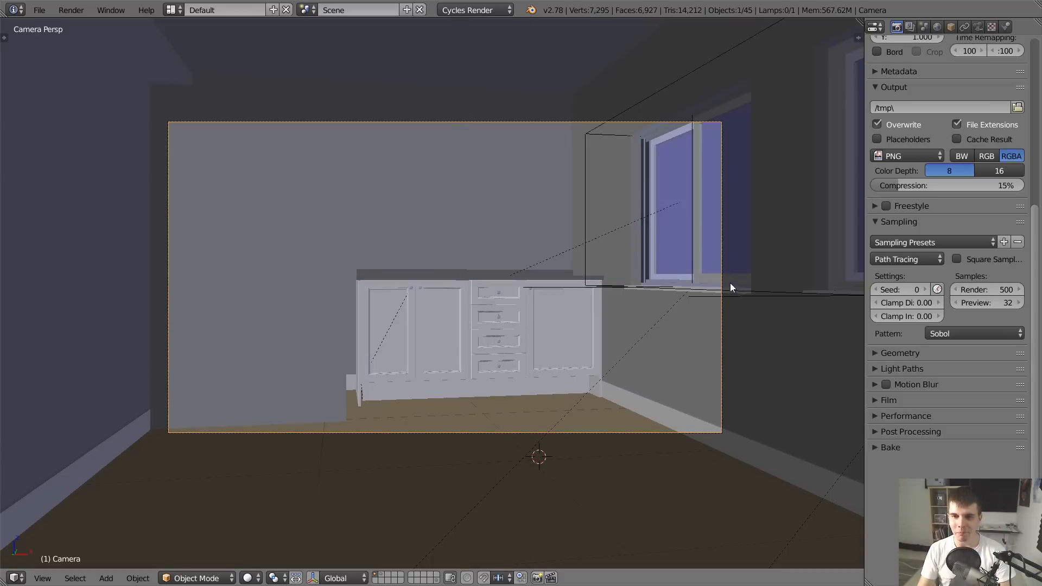
Examine the cabinet and its countertop in the camera framing, using both wireframe and solid shading
key(z)
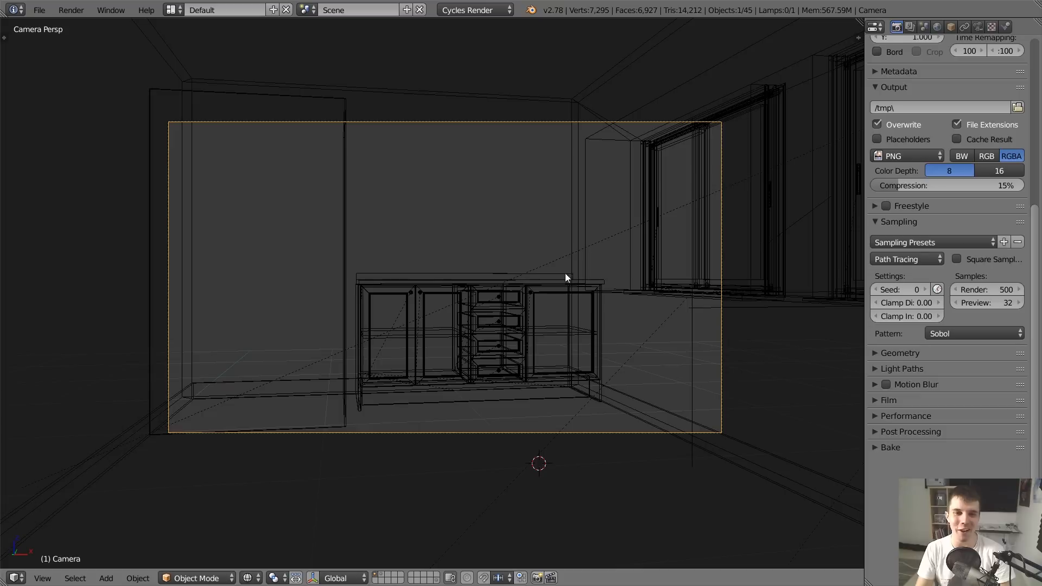
right_click(357, 209)
right_click(723, 205)
scroll(569, 272, up, 5)
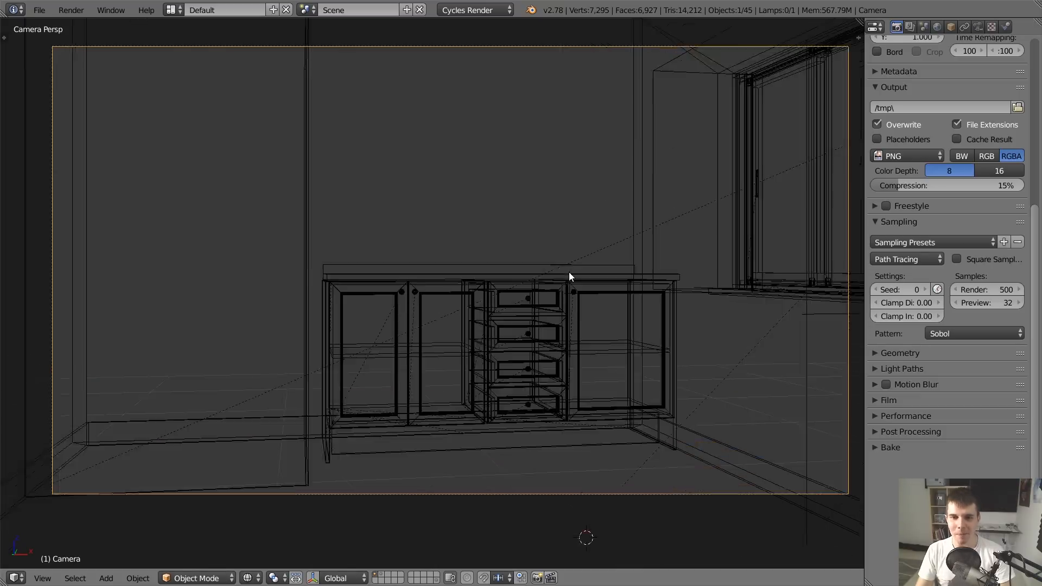
key(z)
right_click(392, 266)
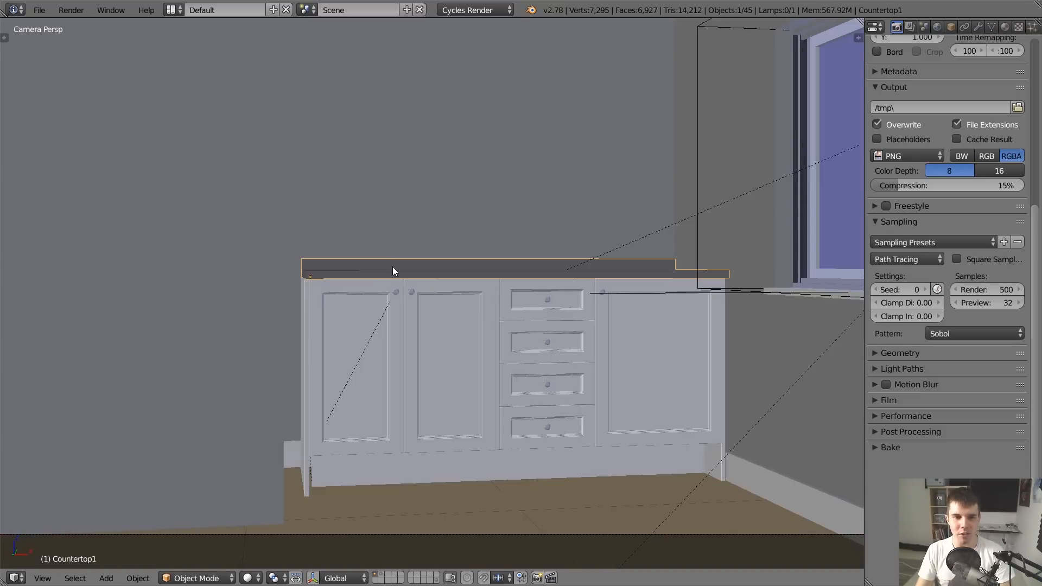
scroll(563, 282, down, 5)
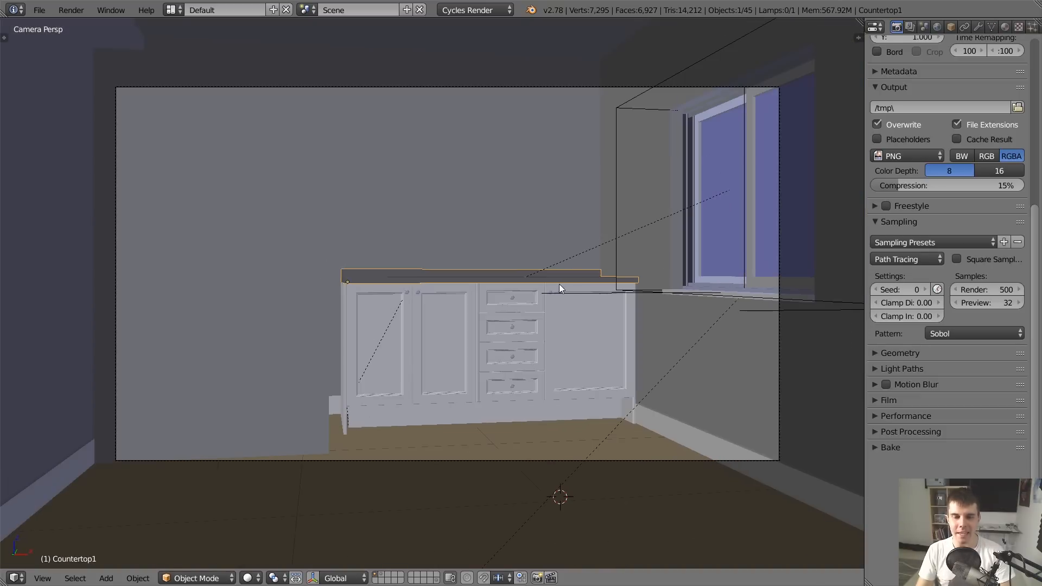
Examine the room walls and the partition planes beside the cabinet in wireframe and solid shading, selecting the wide partition plane
key(z)
key(z)
right_click(425, 113)
key(z)
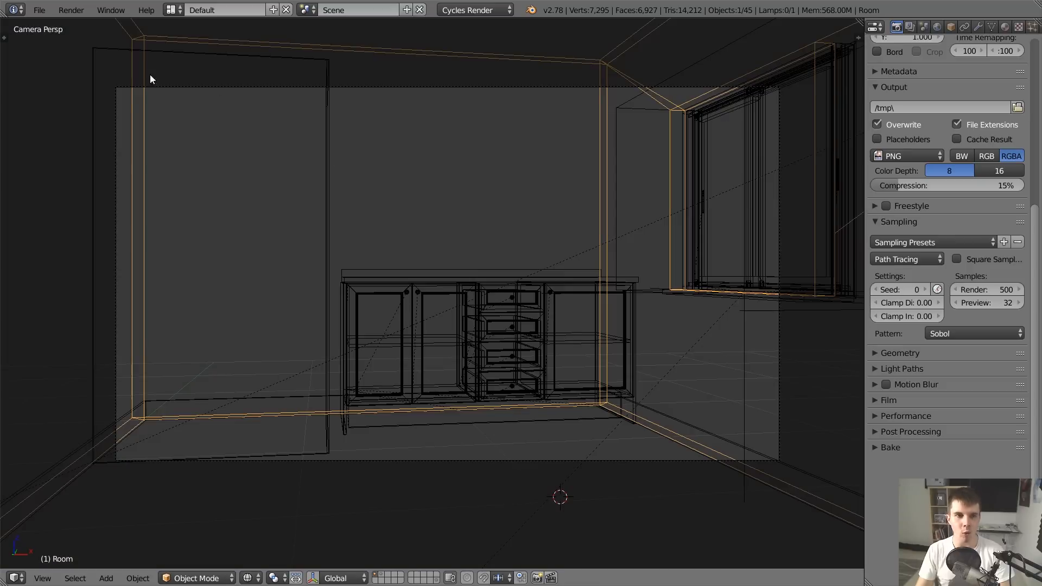
right_click(328, 180)
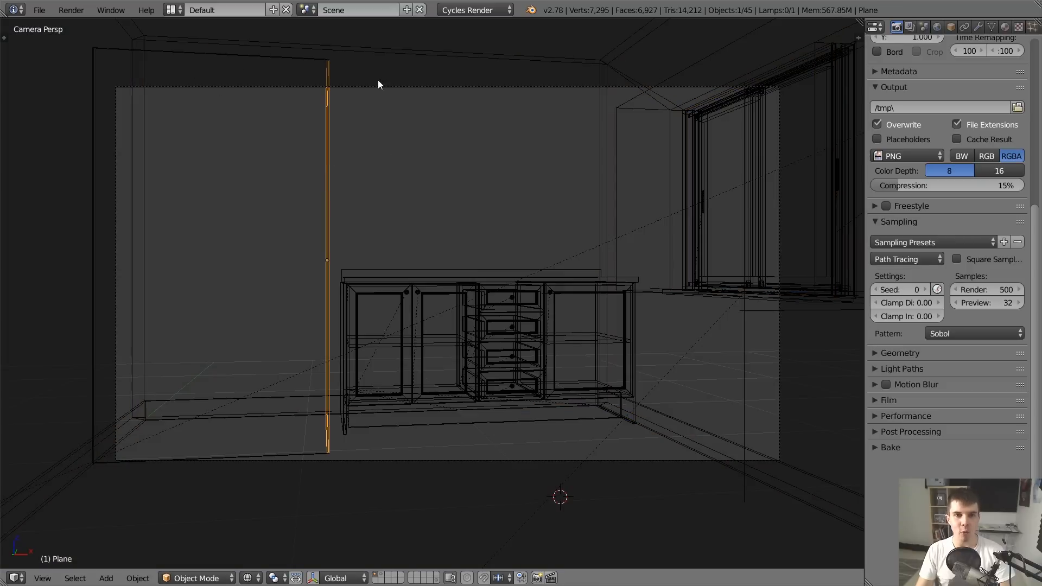
key(z)
right_click(324, 159)
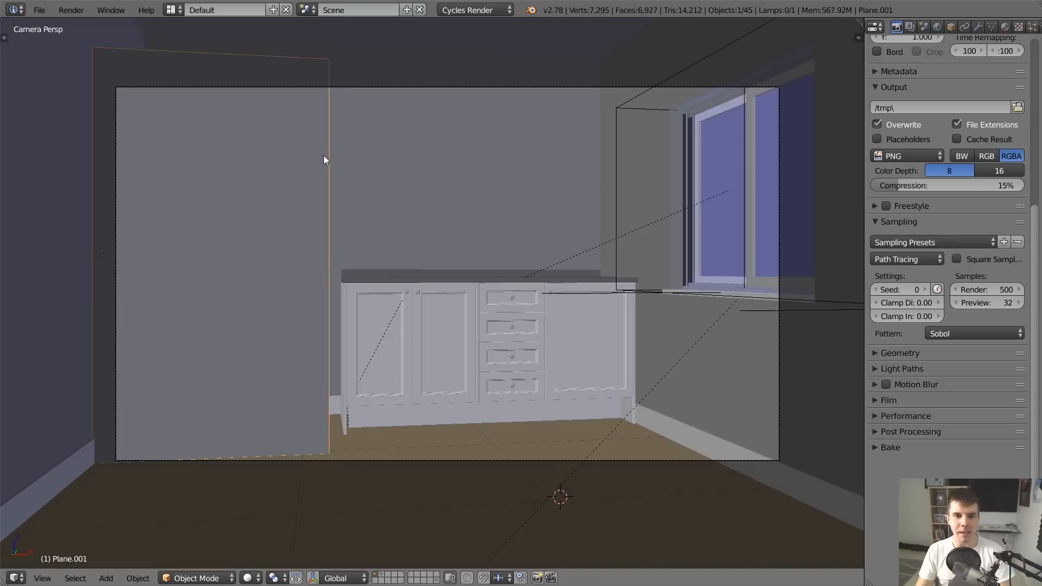
key(z)
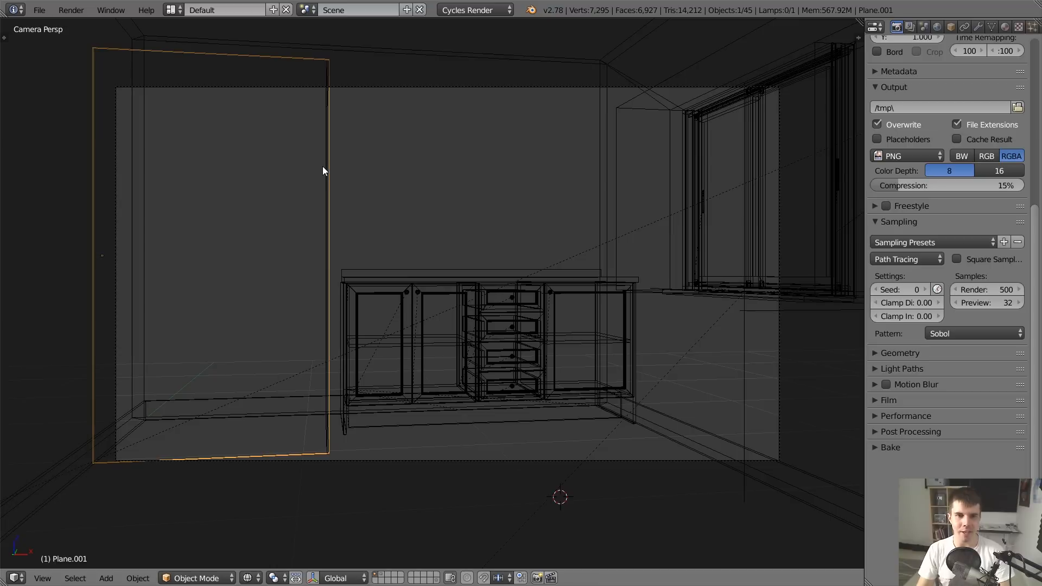
right_click(324, 169)
right_click(328, 169)
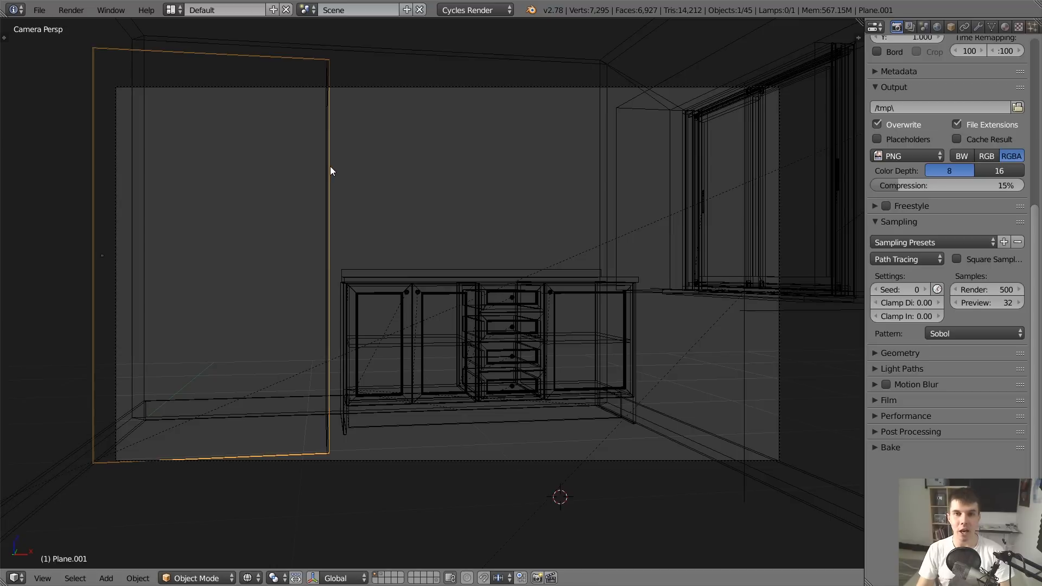
Select the window sash and inspect which glass material it uses, with the camera view switched briefly to solid shading
key(F12)
key(Escape)
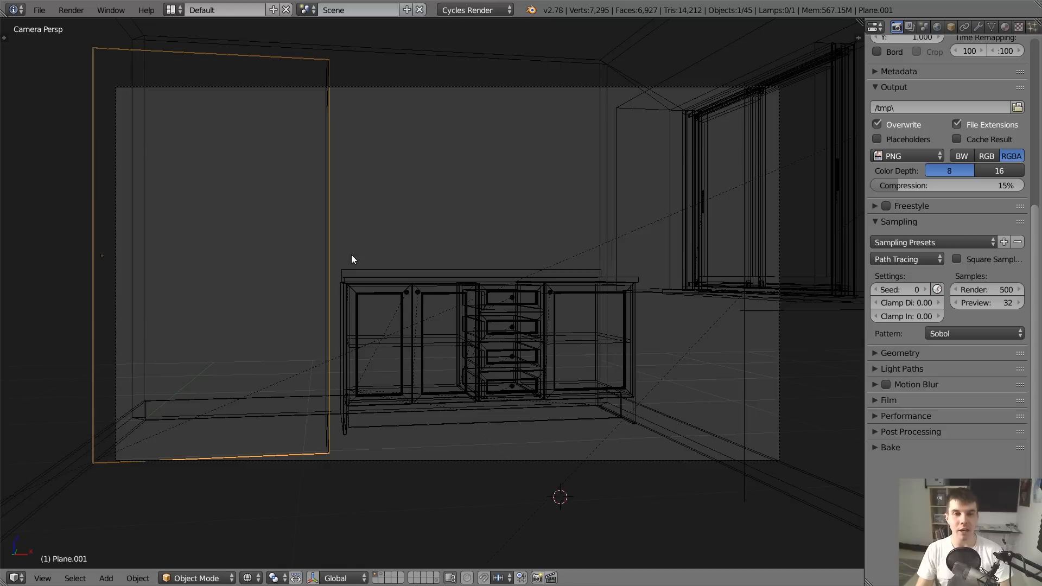
click(1005, 27)
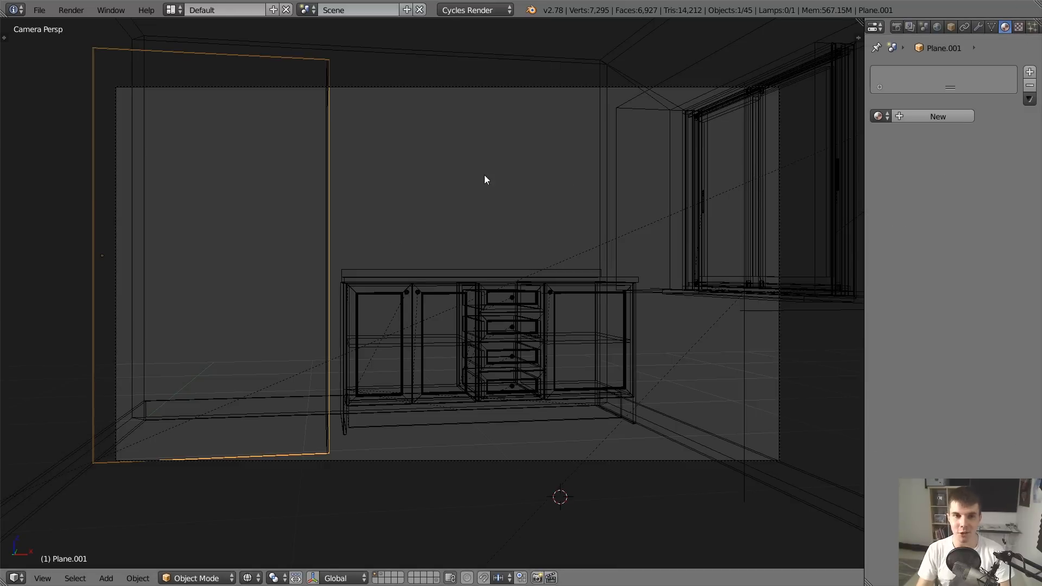
key(z)
right_click(733, 146)
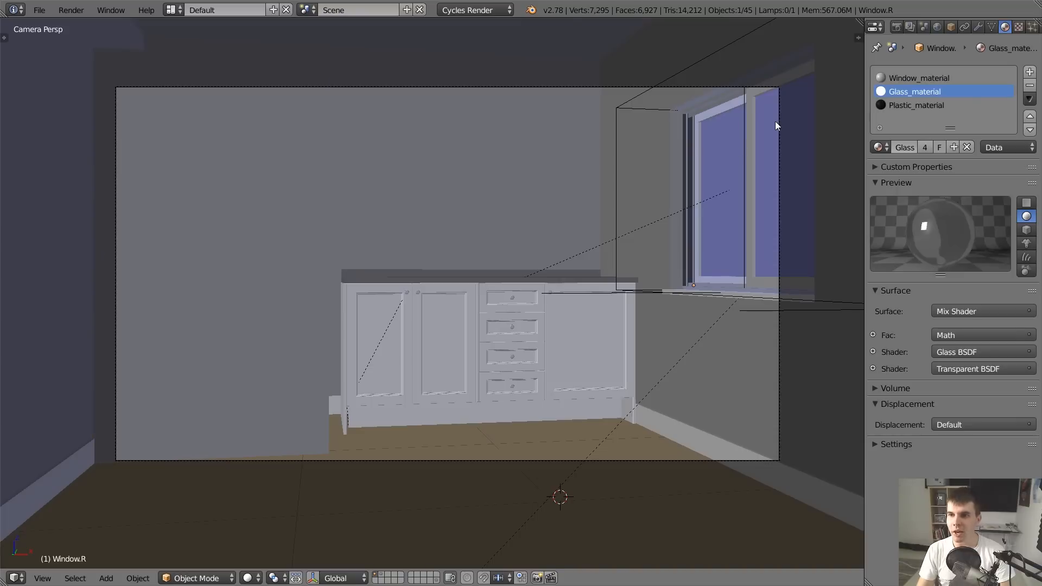
key(z)
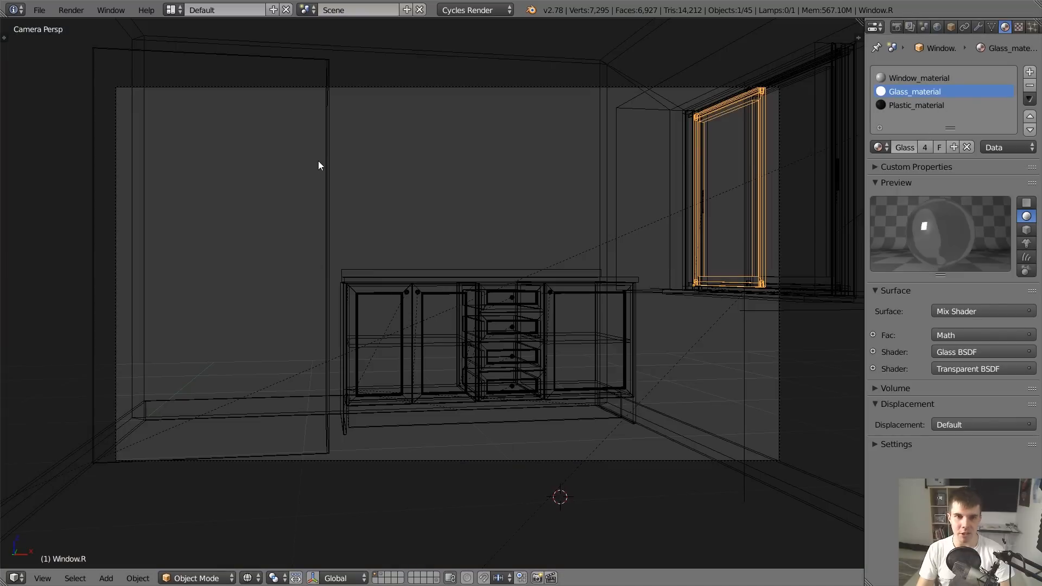
Assign the existing Glass_material to the wide partition plane beside the cabinet
right_click(333, 143)
click(880, 116)
text(glas)
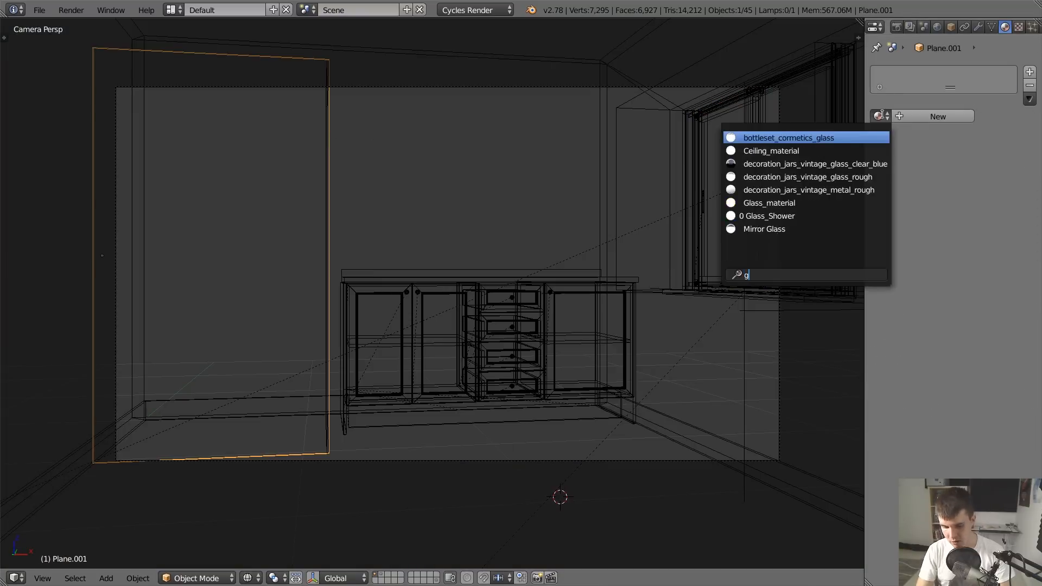
key(Down)
key(Down)
key(Down)
key(Return)
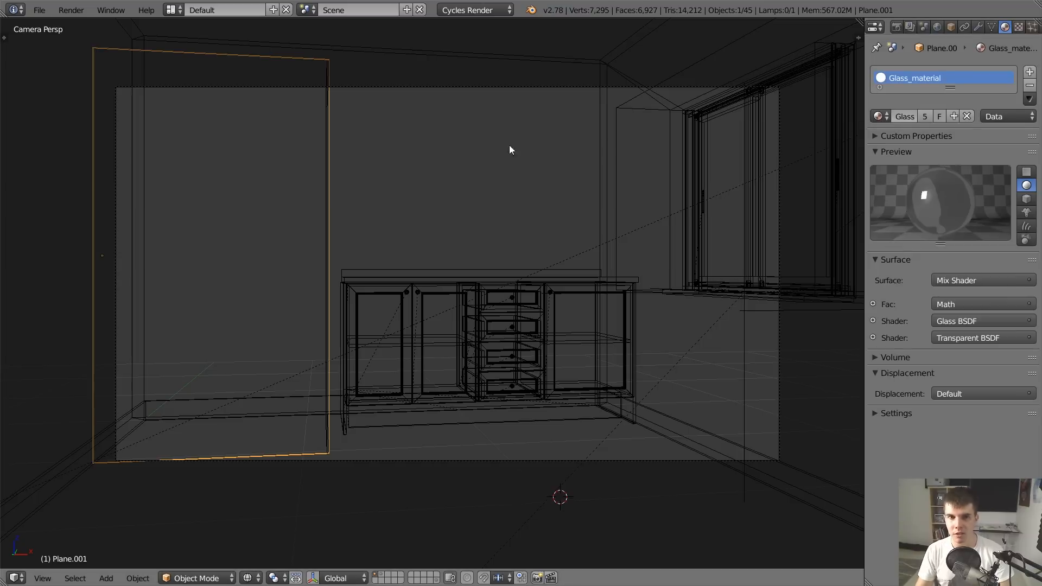
Assign the existing Glass_material to the thin upright pane beside the cabinet
right_click(328, 137)
click(877, 116)
text(ga)
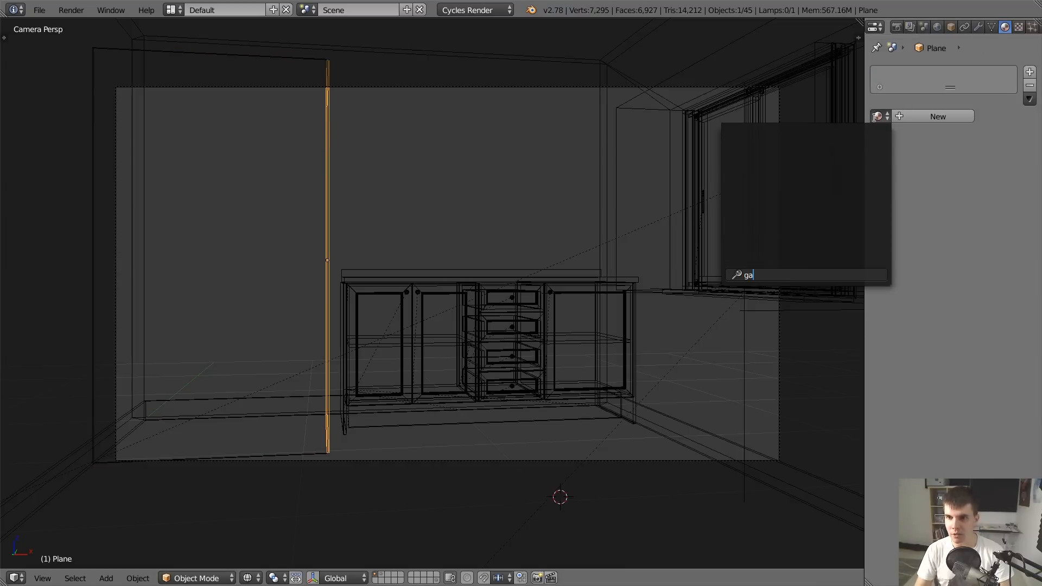
key(Down)
key(Down)
key(Down)
key(Return)
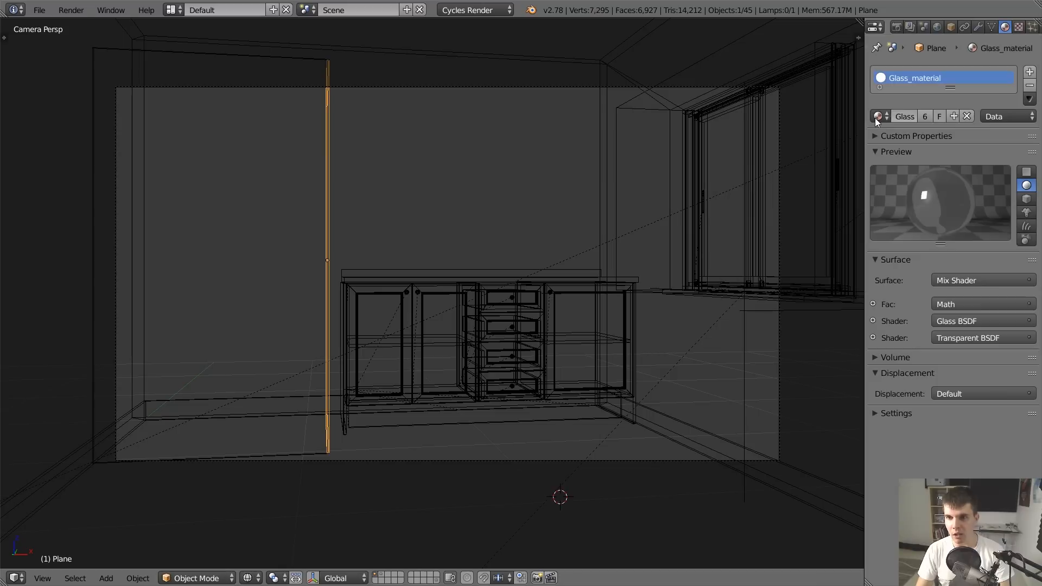
Examine both shower panes and the window in solid and wireframe display, checking which material each one uses
key(z)
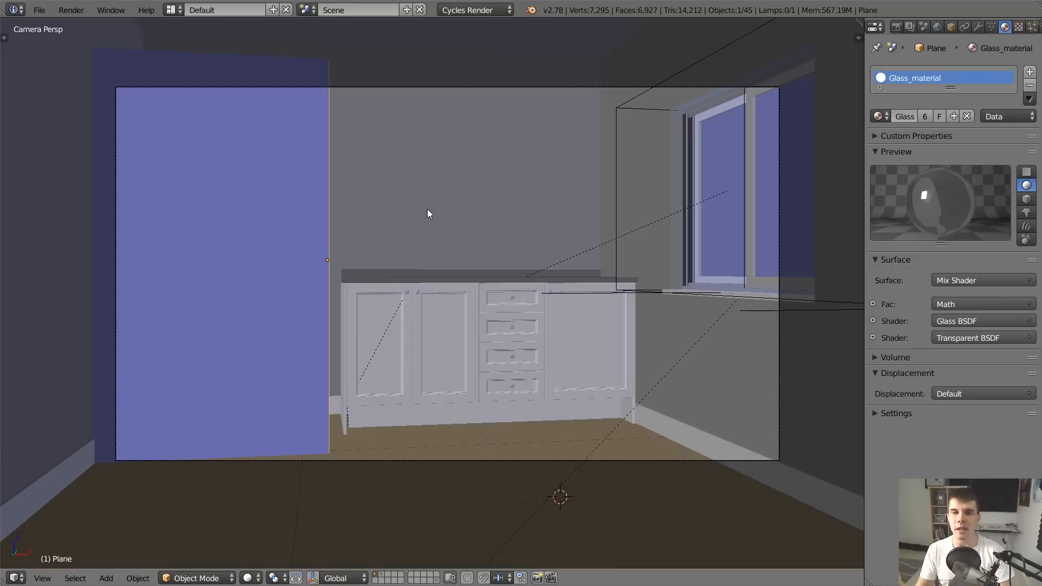
scroll(428, 210, down, 2)
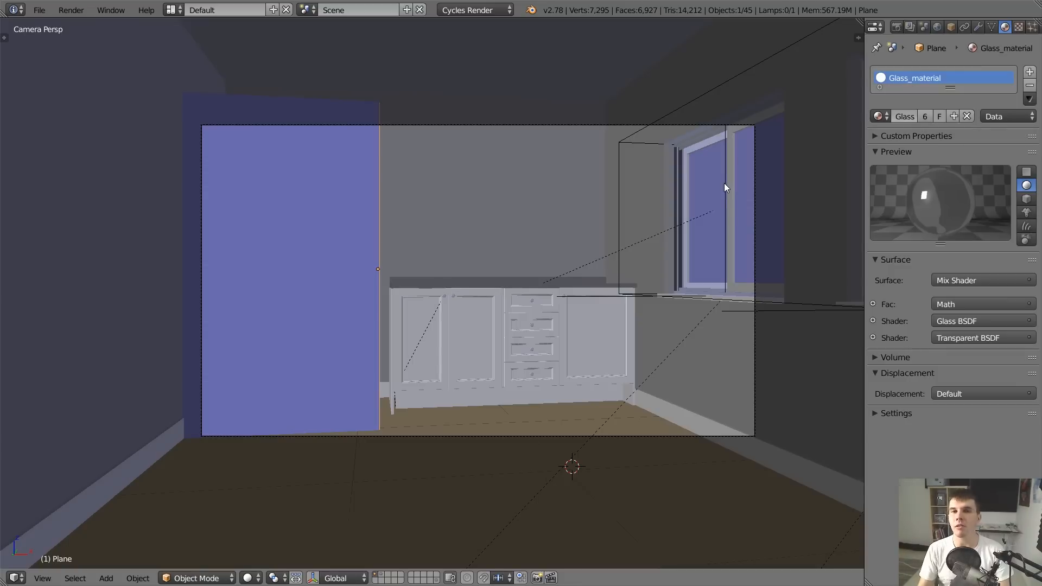
scroll(582, 269, up, 3)
key(z)
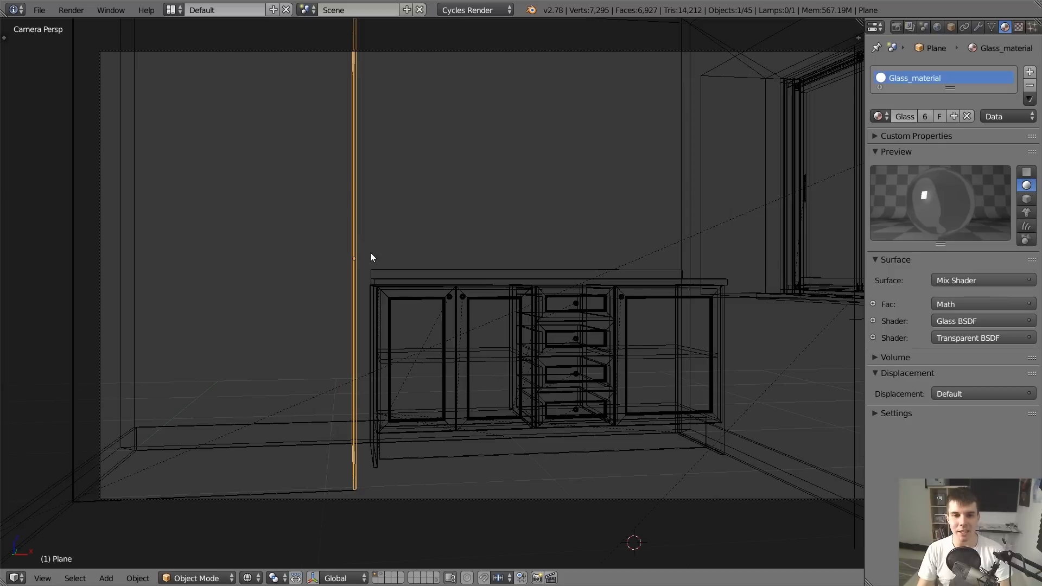
scroll(353, 189, down, 1)
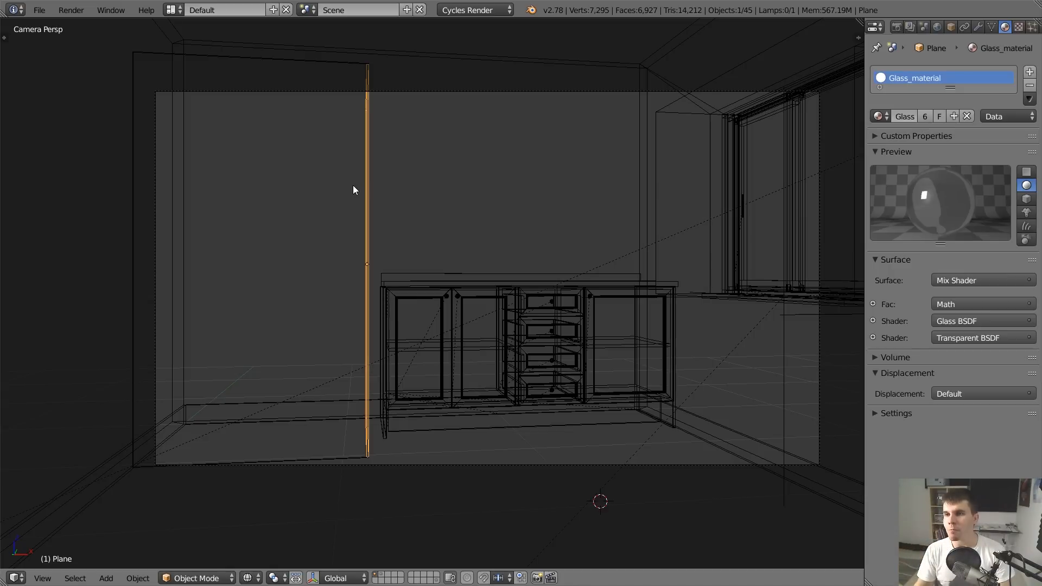
right_click(533, 92)
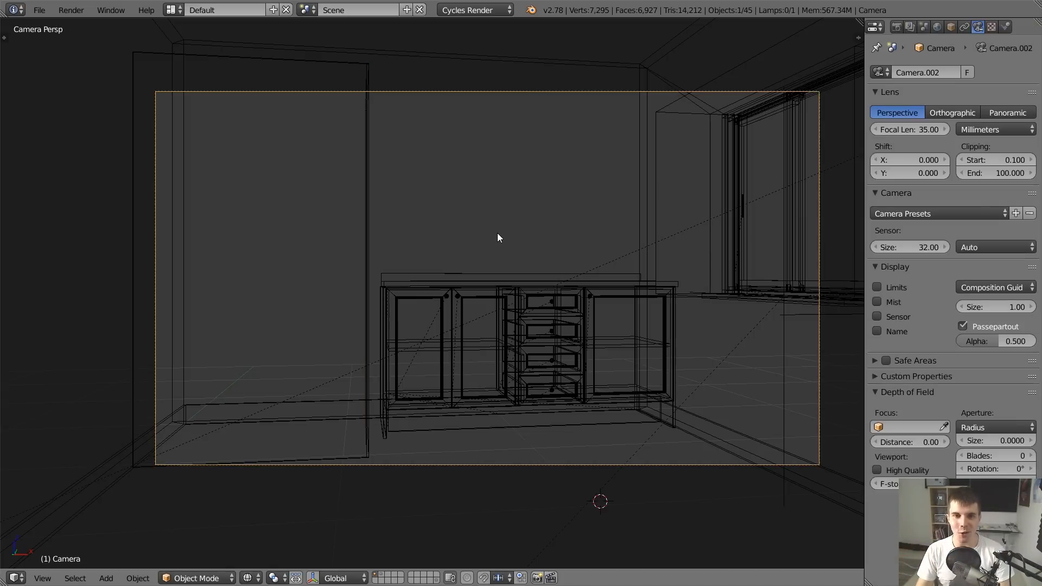
right_click(374, 211)
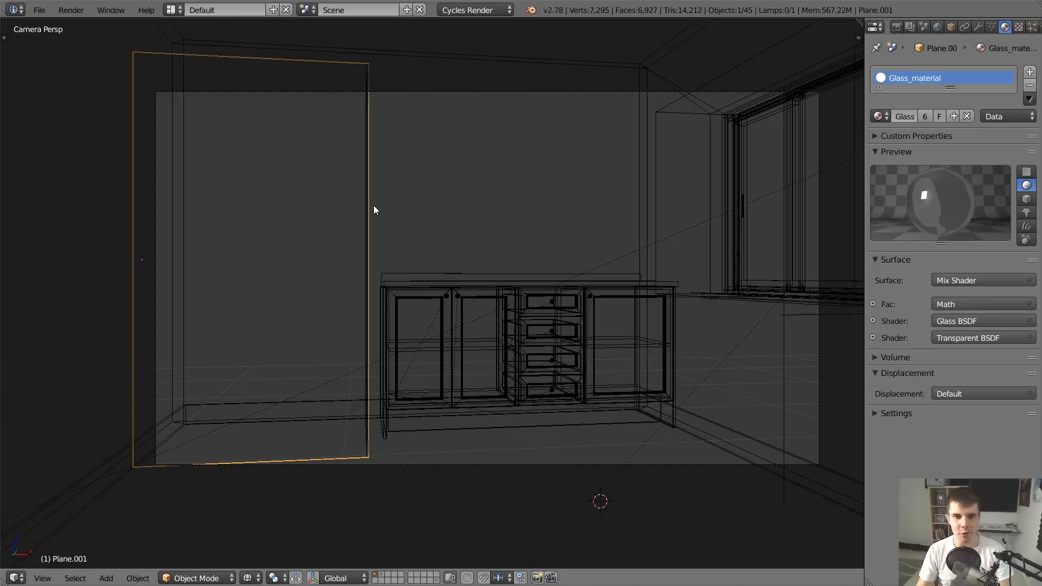
right_click(368, 204)
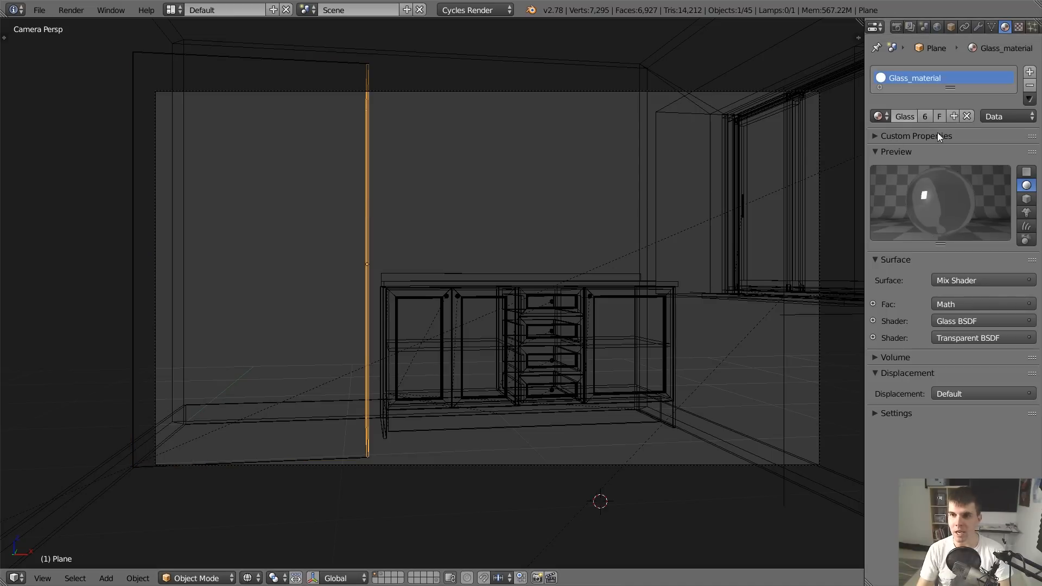
right_click(794, 151)
key(z)
key(z)
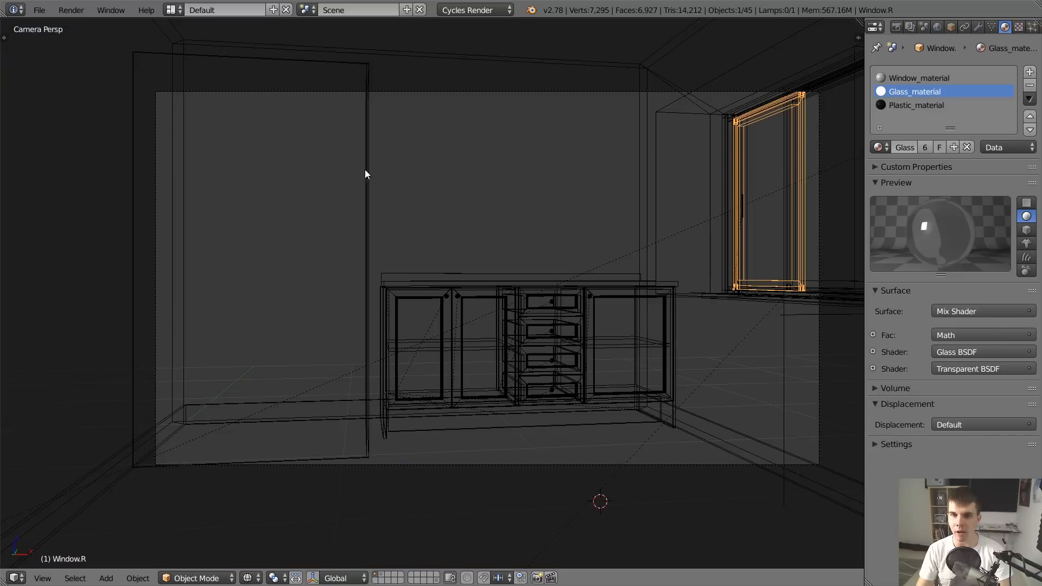
Make an independent copy of the large shower pane's glass material and name it Glass_Shower
right_click(381, 156)
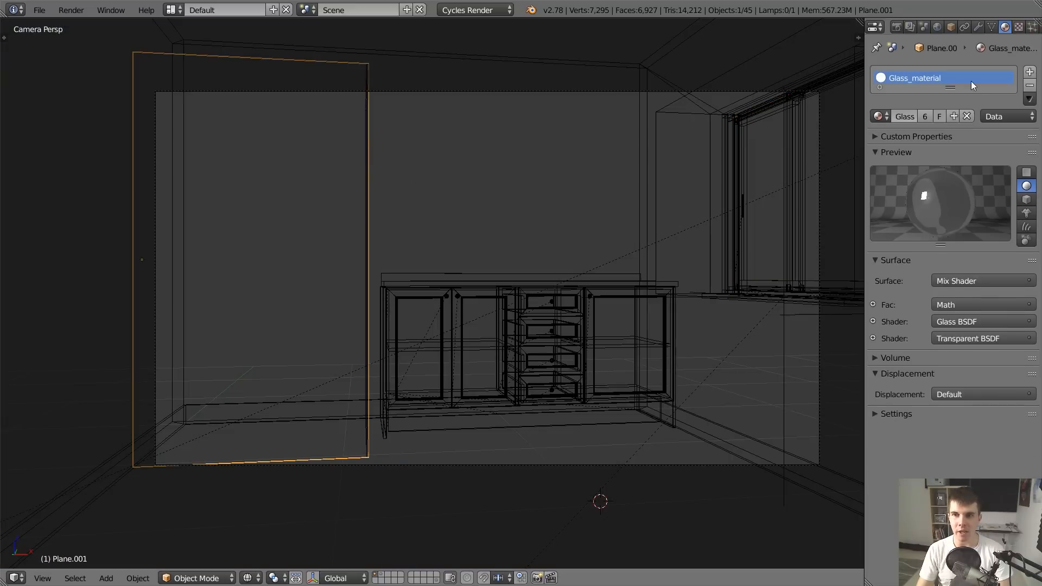
click(917, 117)
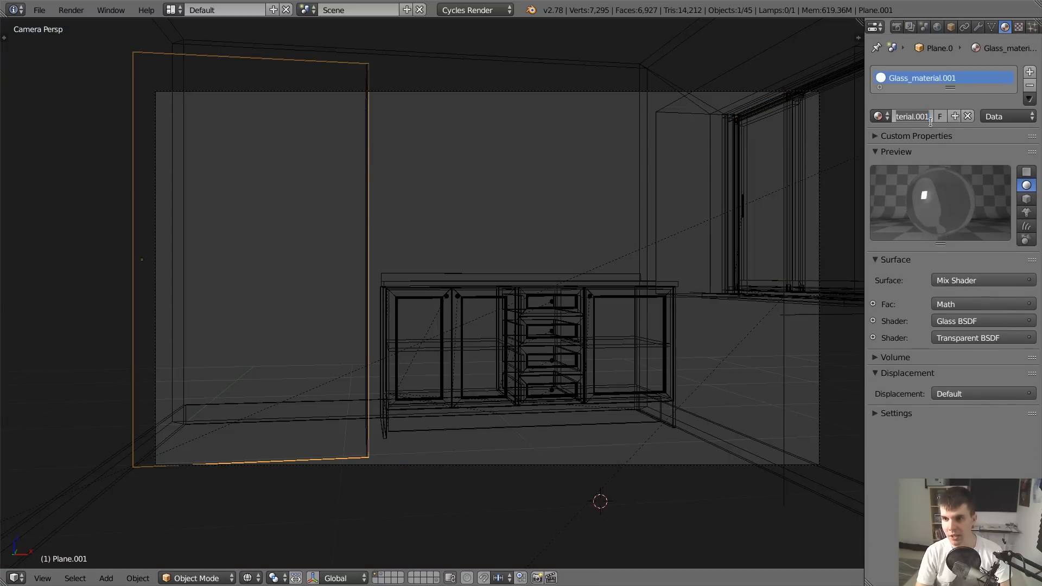
text(Glass_Shadow)
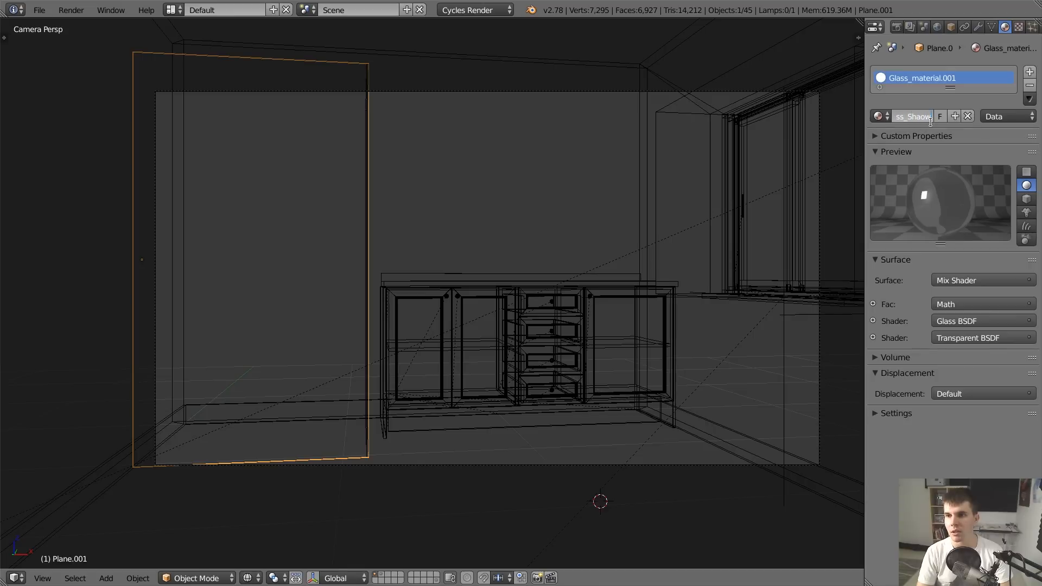
text(er)
key(Return)
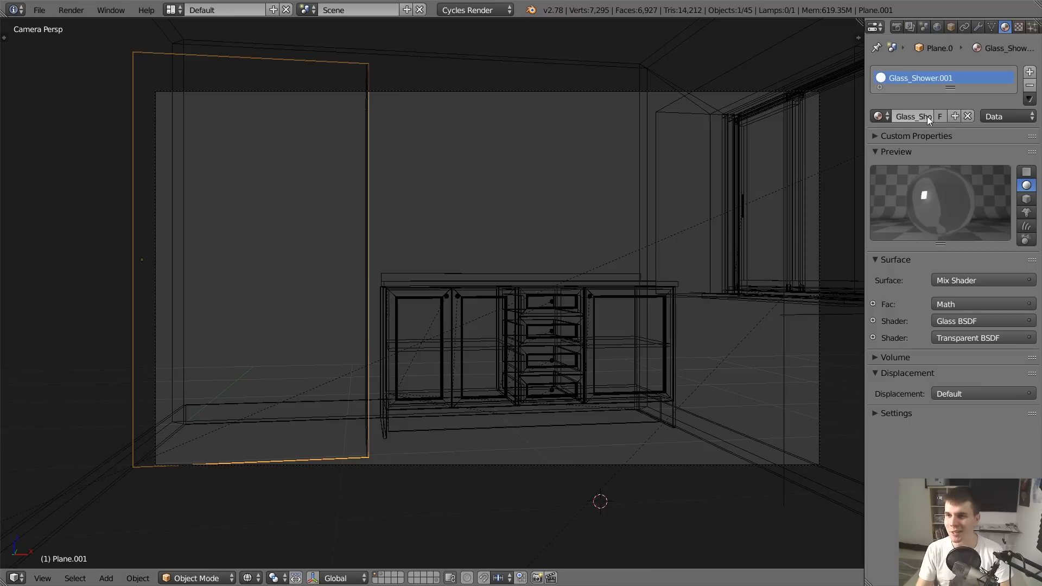
Remove the .001 suffix from the material's name and choose Glass_Shower as the large pane's material
double_click(938, 80)
key(End)
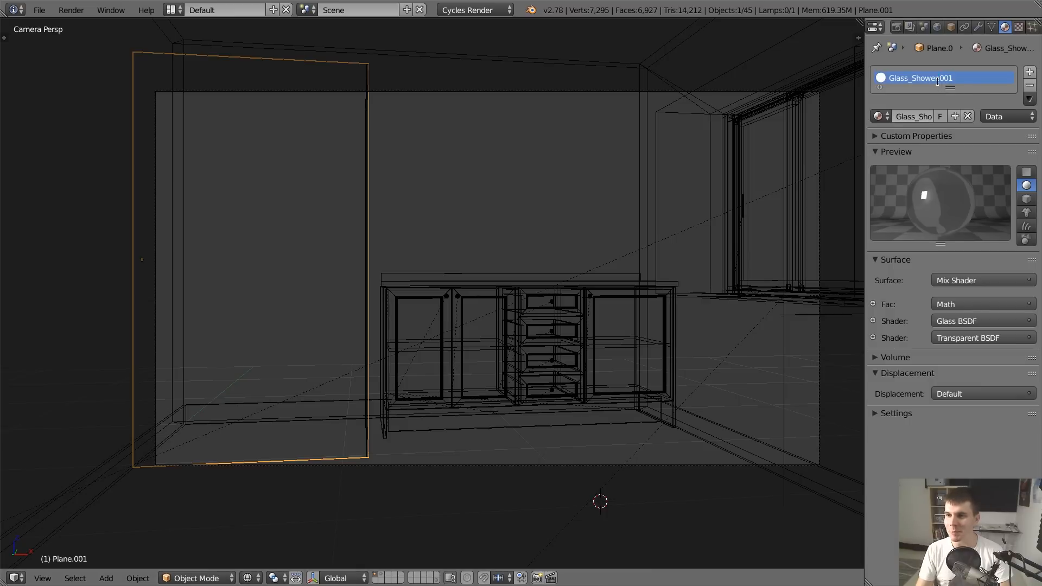
key(BackSpace)
key(BackSpace)
key(BackSpace)
key(BackSpace)
key(Return)
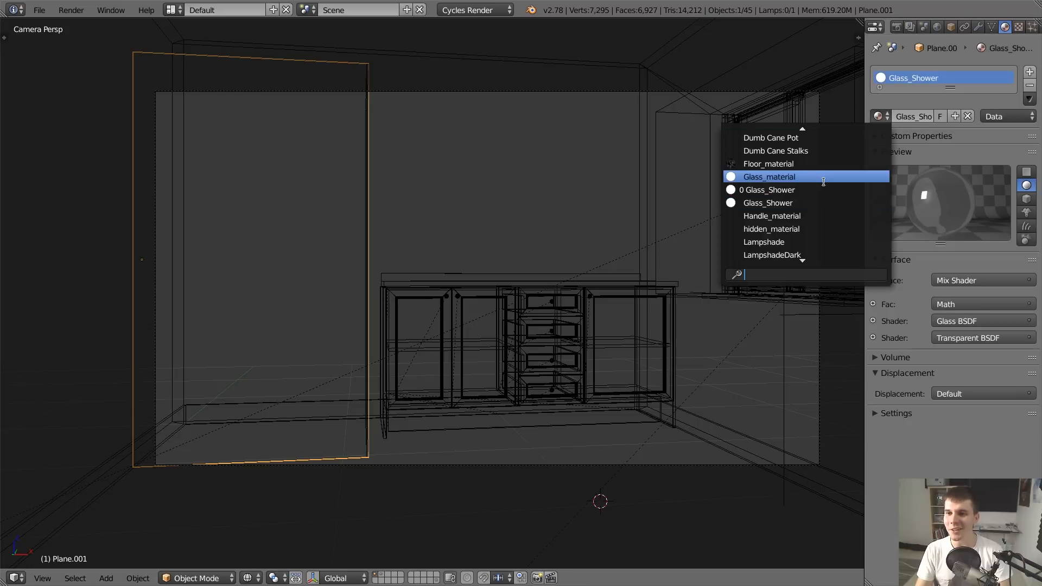
click(804, 203)
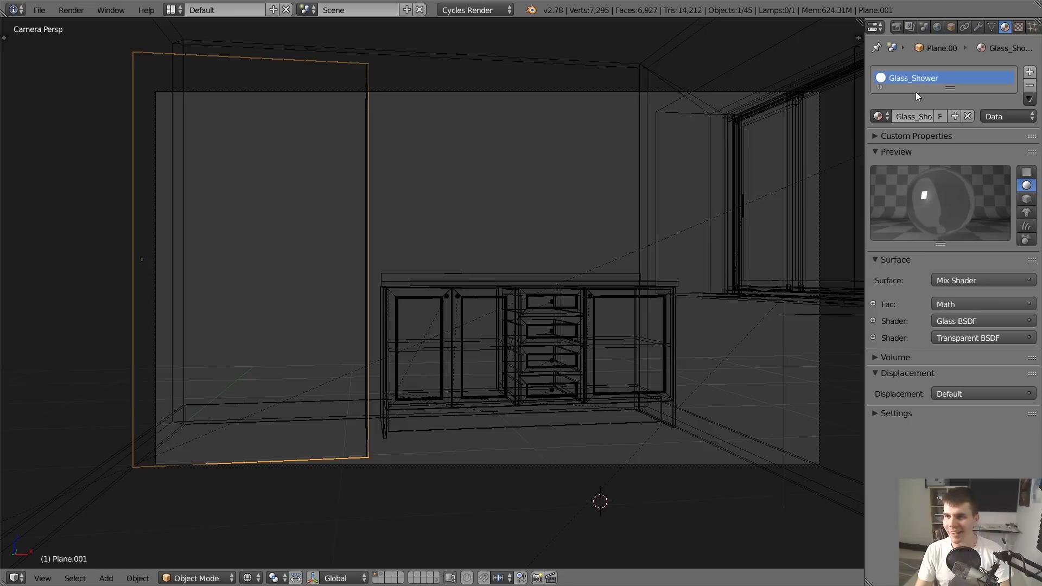
Link the large pane's Glass_Shower material to the thin pane and check the material on both
right_click(372, 181)
shift+right_click(340, 71)
key(ctrl+l)
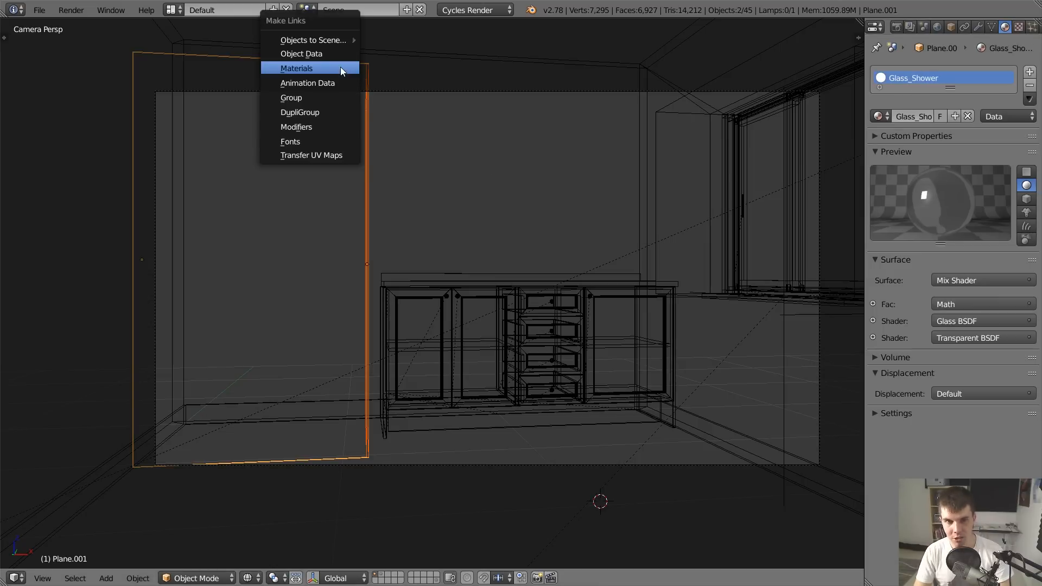
click(341, 67)
right_click(363, 78)
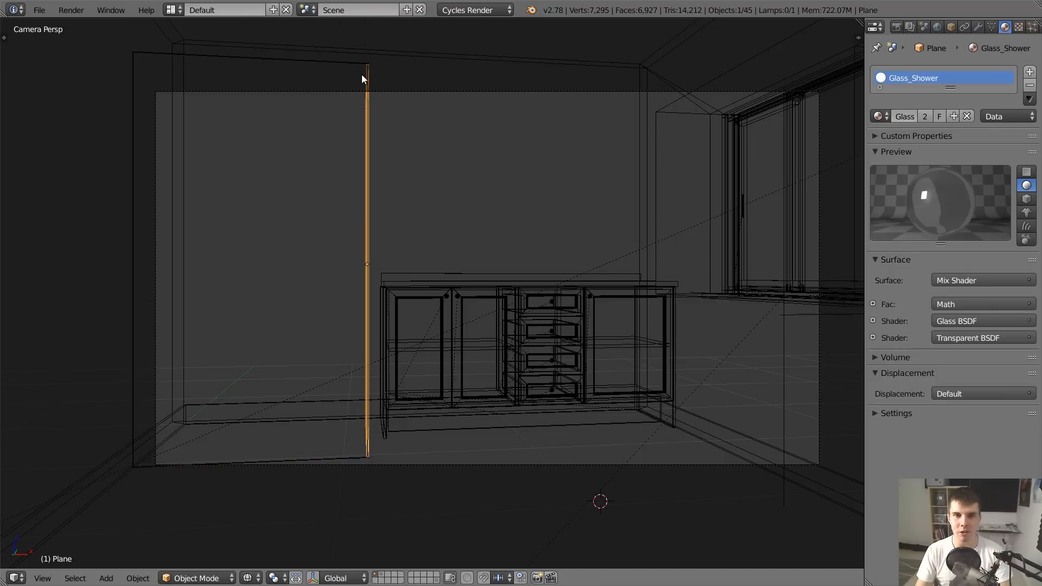
right_click(362, 70)
right_click(367, 75)
right_click(363, 72)
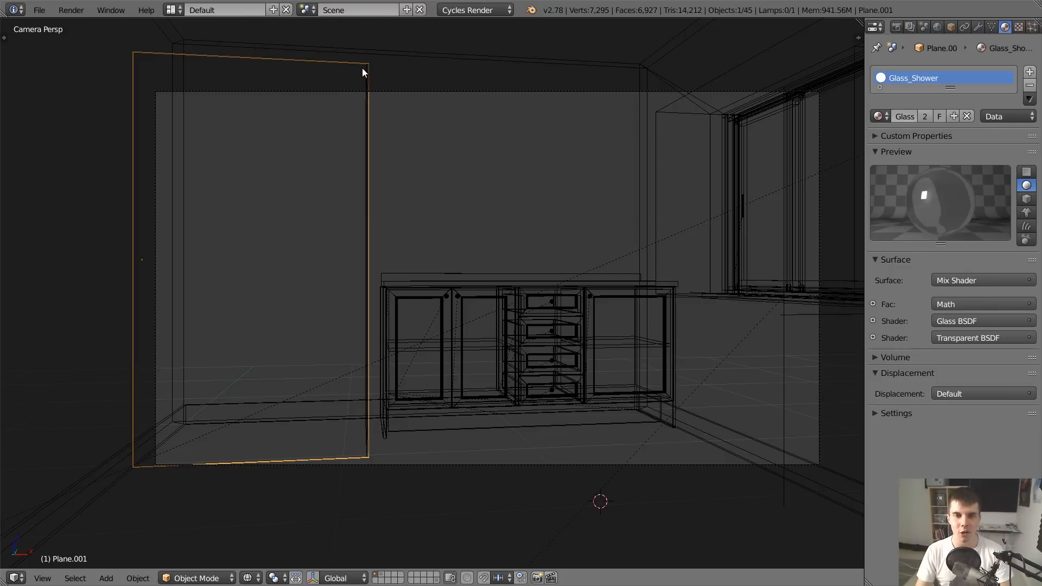
Split the 3D view vertically, turn the new area into a node editor and widen it to show the Glass_Shower nodes
scroll(383, 202, up, 1)
scroll(383, 201, down, 1)
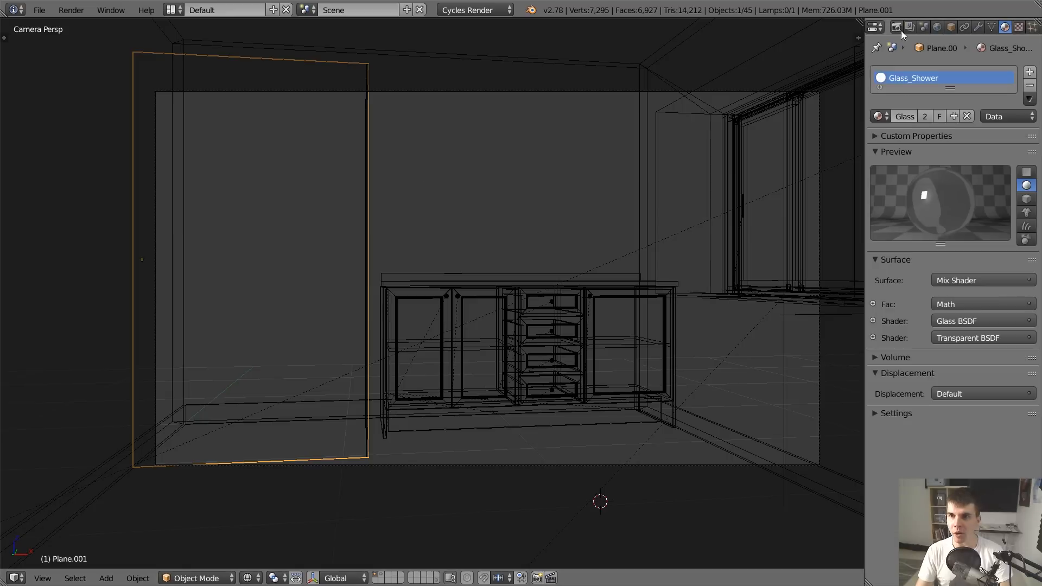
drag(859, 24, 554, 184)
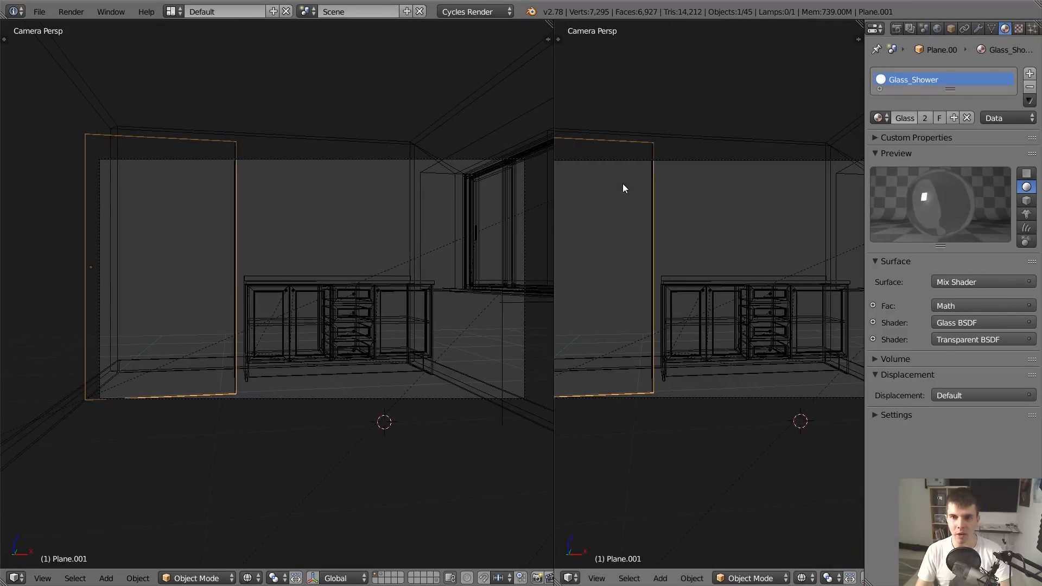
key(shift+F3)
scroll(682, 232, up, 2)
scroll(747, 290, up, 3)
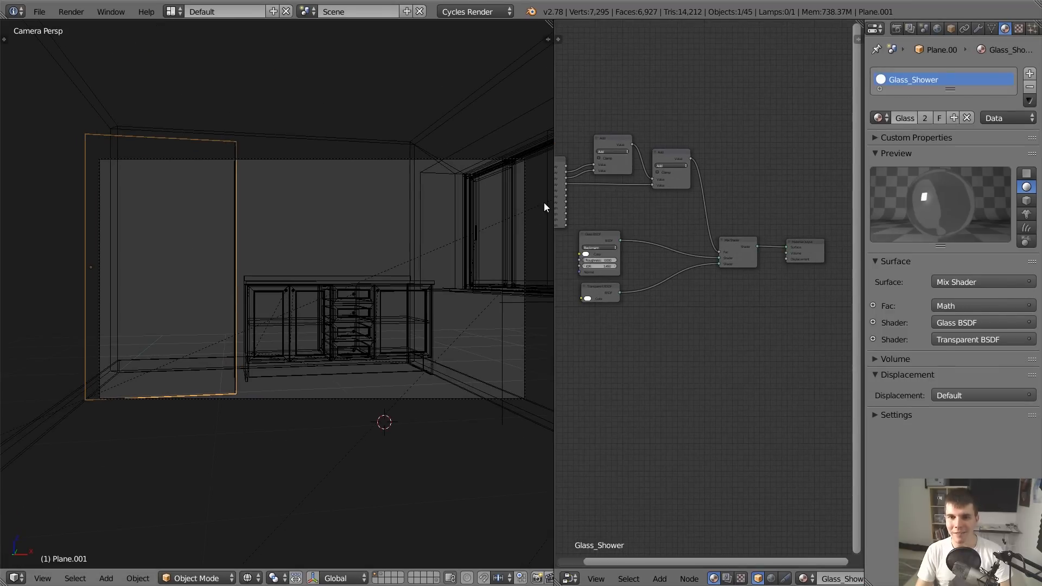
drag(553, 202, 408, 202)
scroll(686, 256, up, 2)
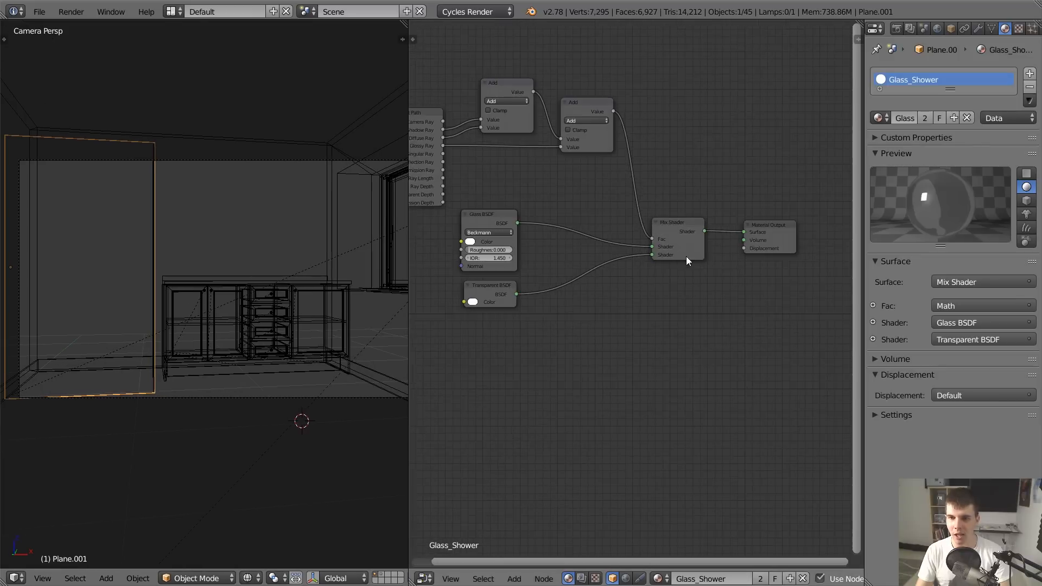
Add a Volume Absorption node below the Mix Shader and connect it to the Material Output's Volume input
middle_drag(686, 256, 604, 261)
scroll(604, 261, up, 3)
key(shift+a)
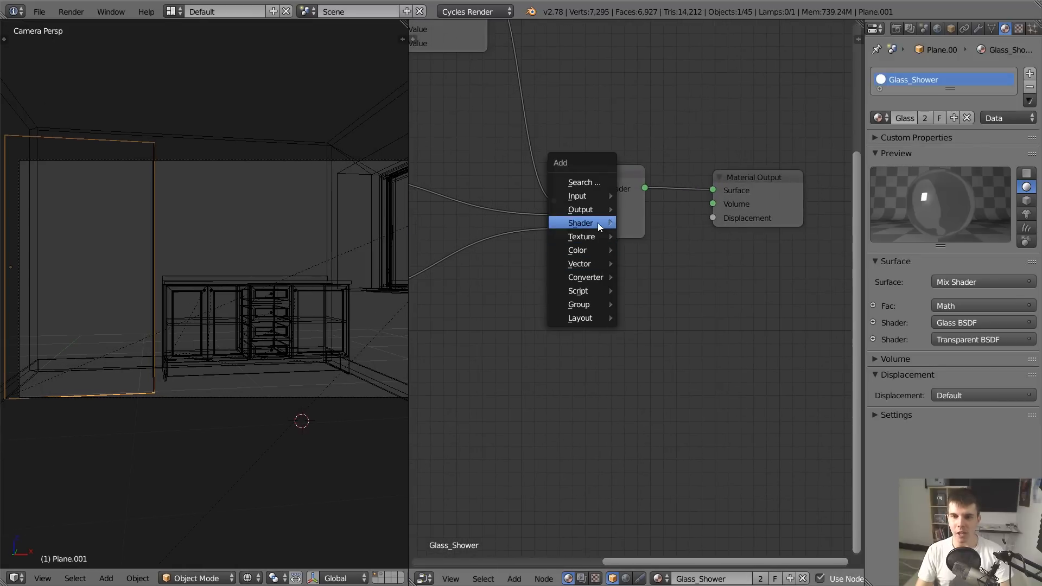
mouse_move(598, 223)
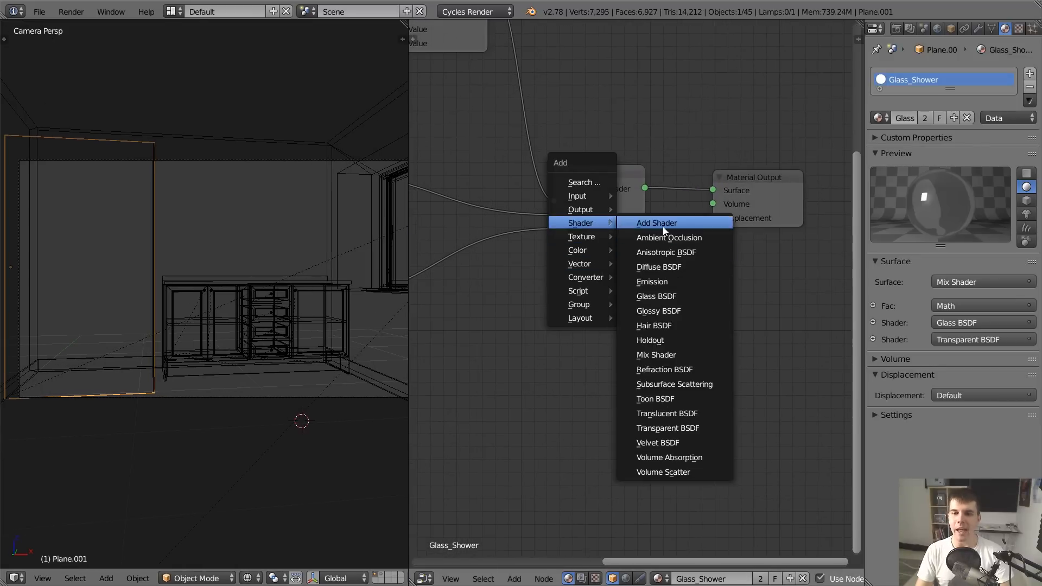
click(691, 456)
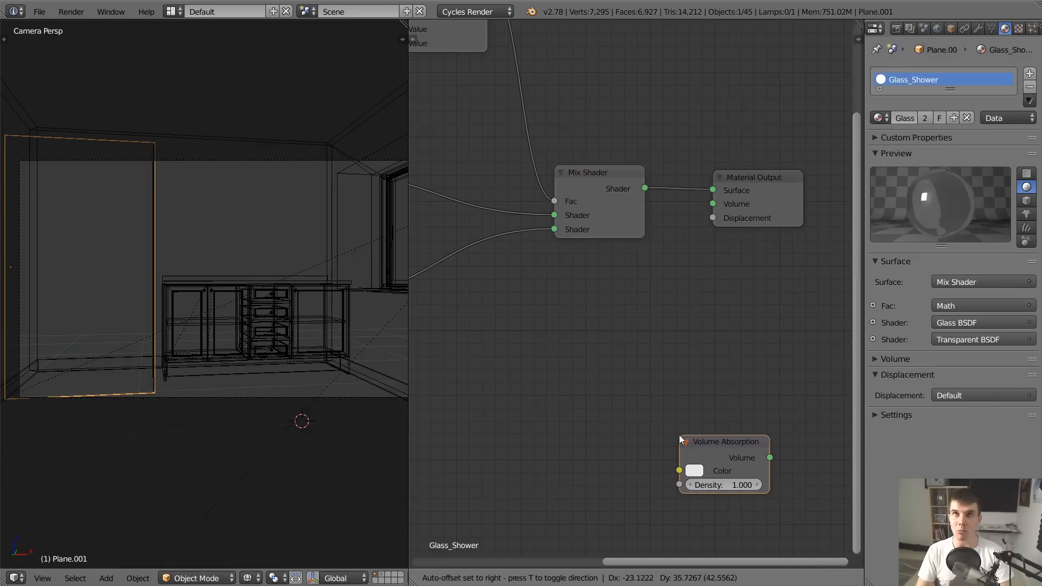
click(552, 253)
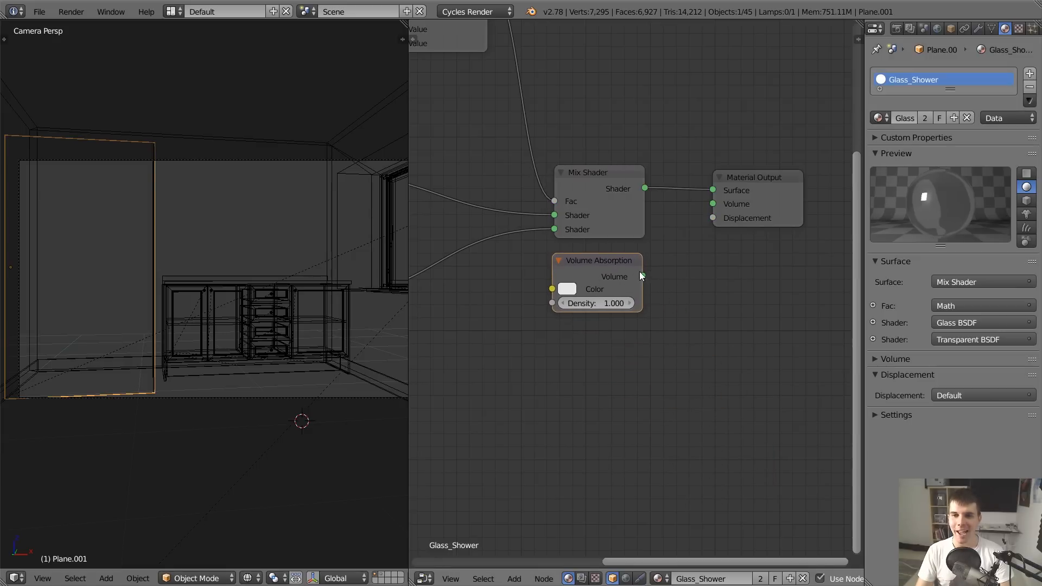
drag(643, 276, 769, 189)
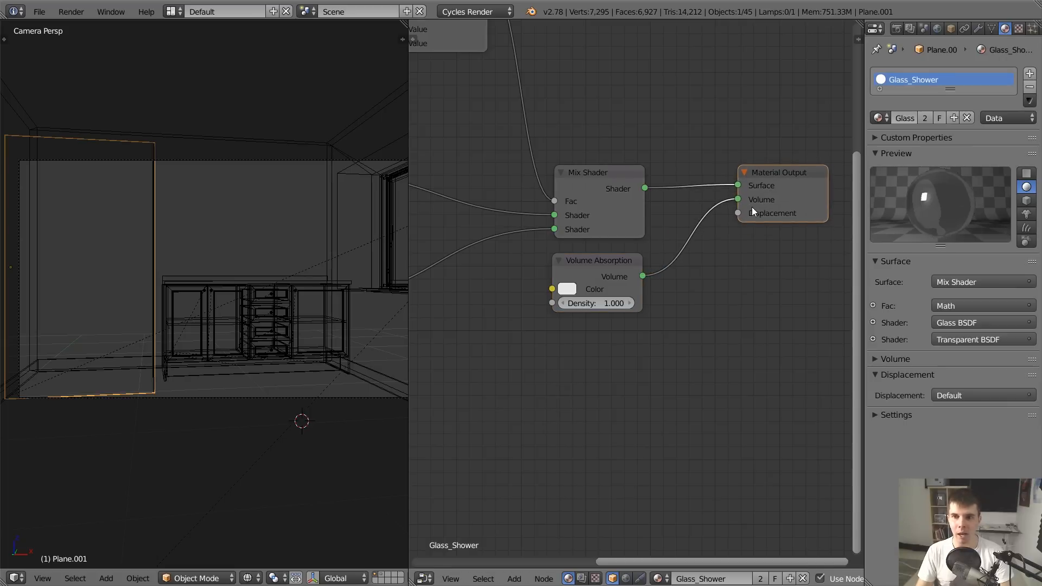
scroll(659, 304, up, 2)
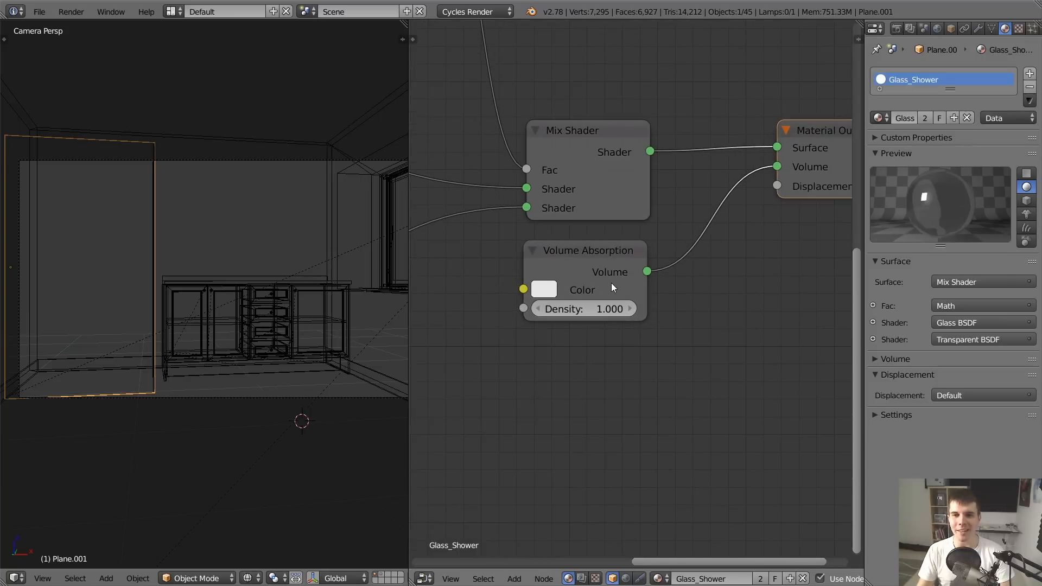
key(shift+a)
mouse_move(615, 318)
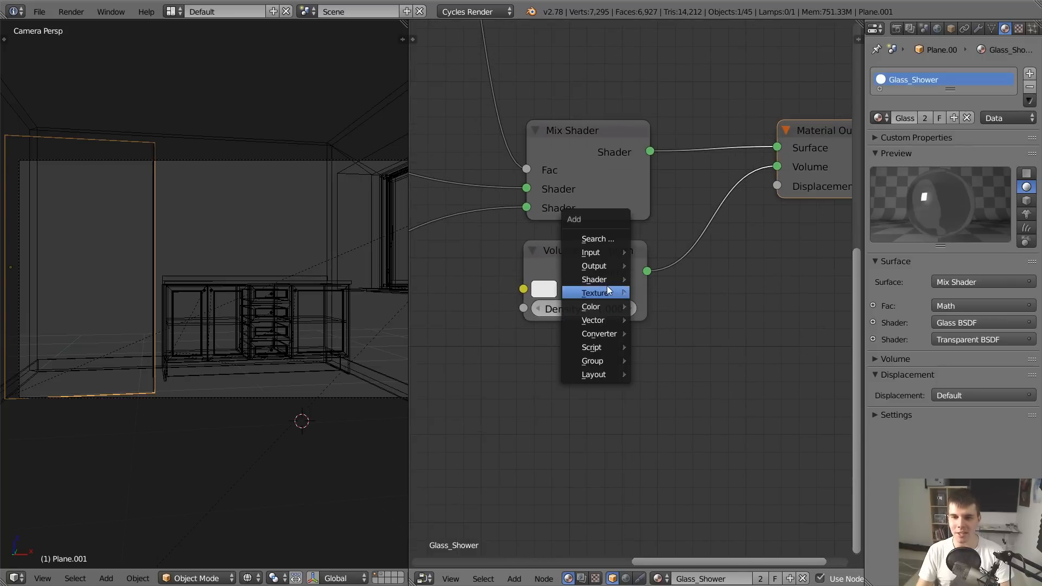
key(shift+a)
mouse_move(586, 281)
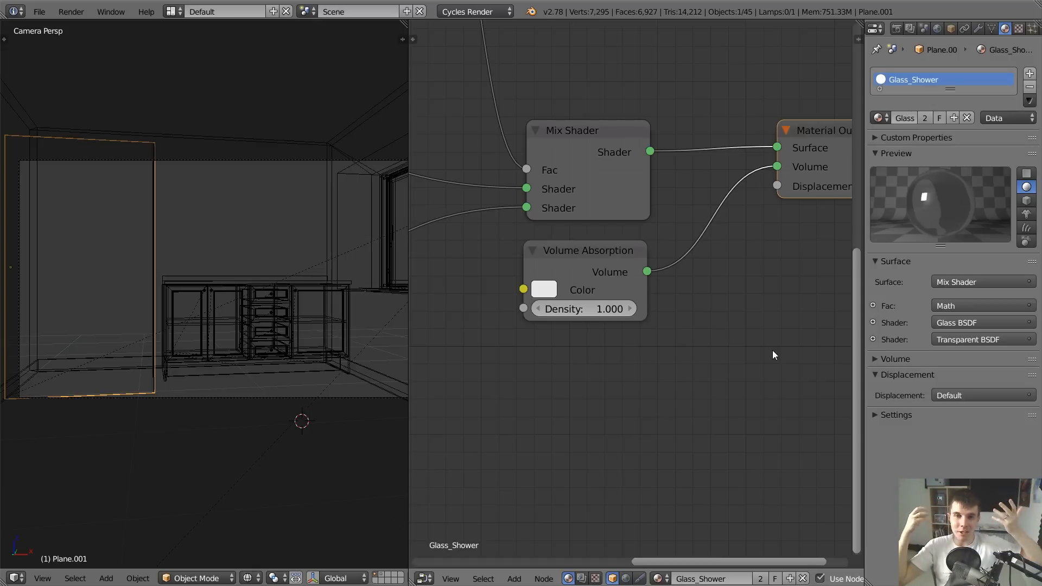
Align the Volume Absorption node under the Mix Shader and set its colour to light cyan, hue 0.498 and saturation 0.284
drag(591, 269, 593, 258)
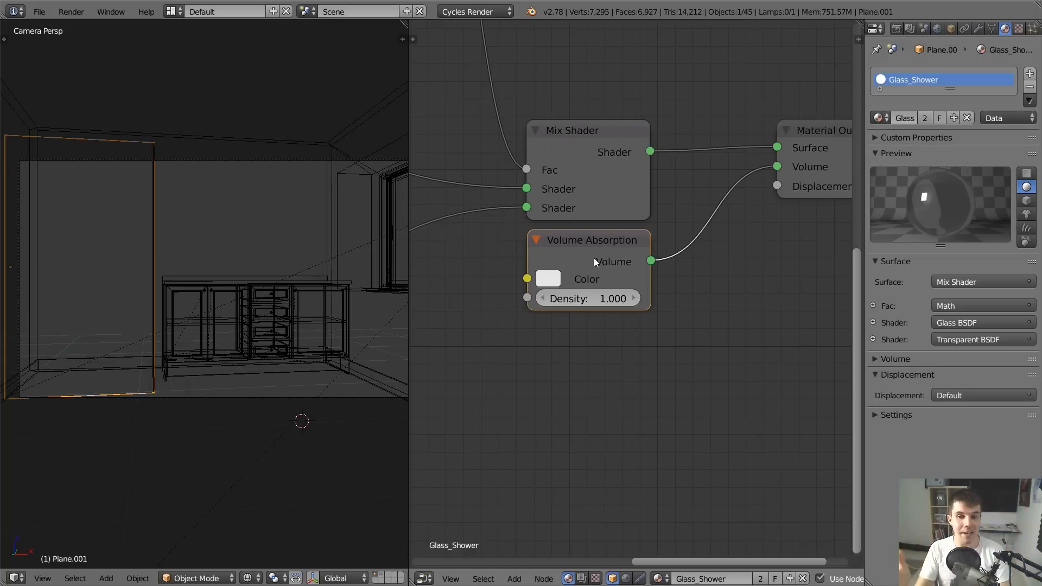
click(549, 280)
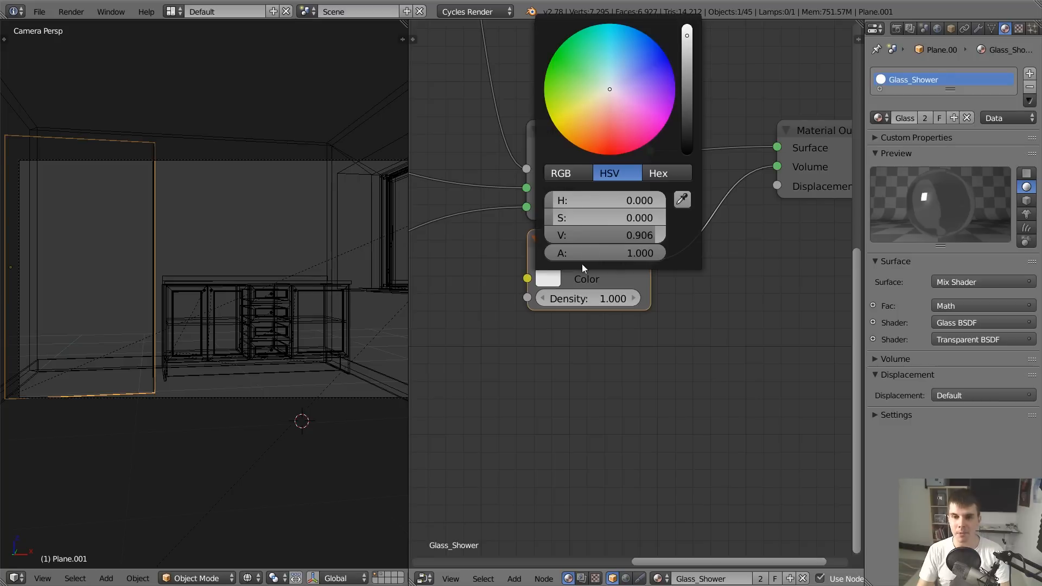
click(611, 72)
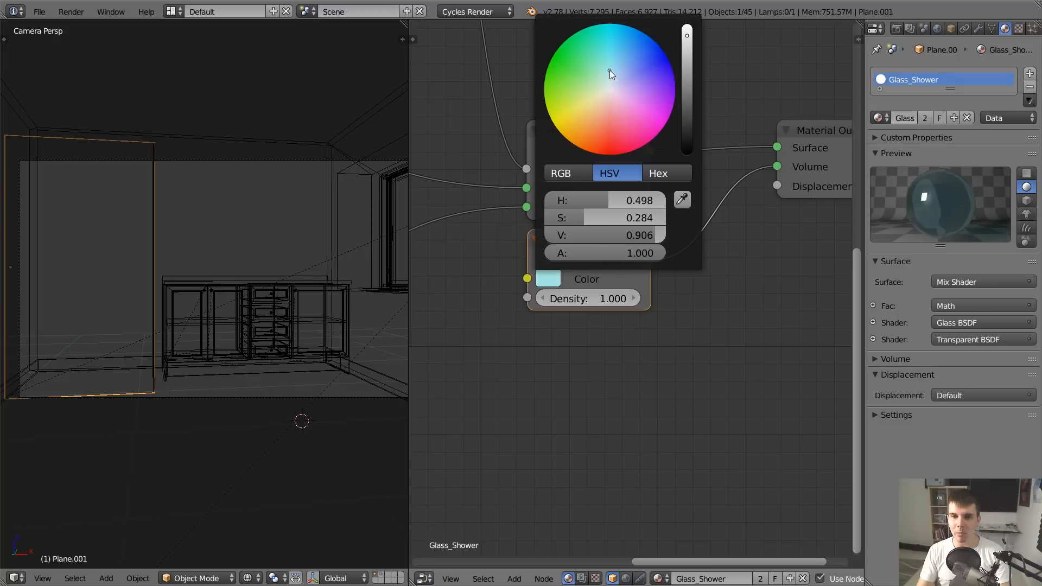
Set the Volume Absorption density to 40 and merge the node editor area back into the 3D view
click(608, 296)
text(40)
key(Return)
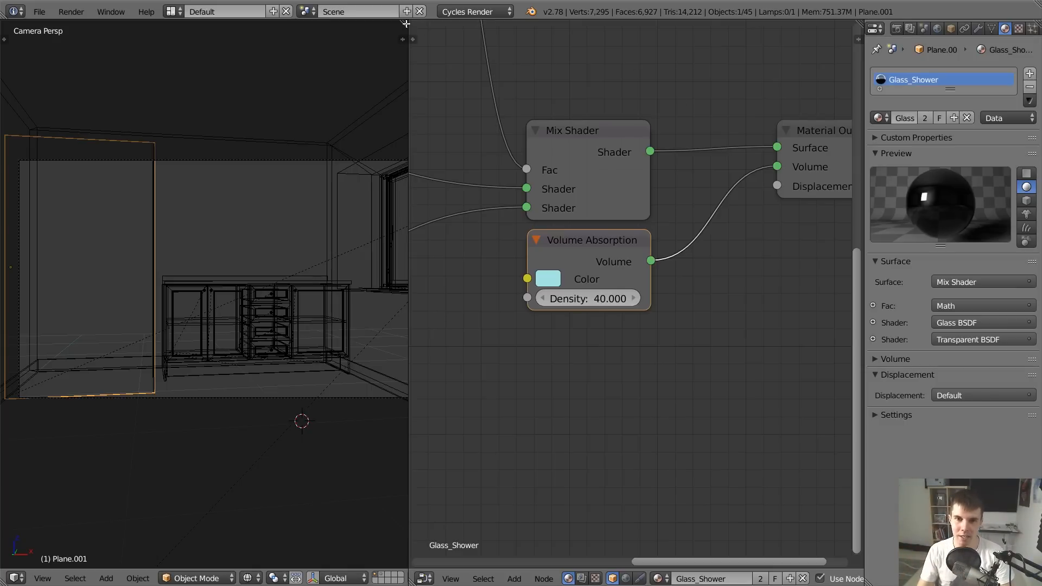
drag(409, 28, 414, 28)
scroll(363, 197, down, 1)
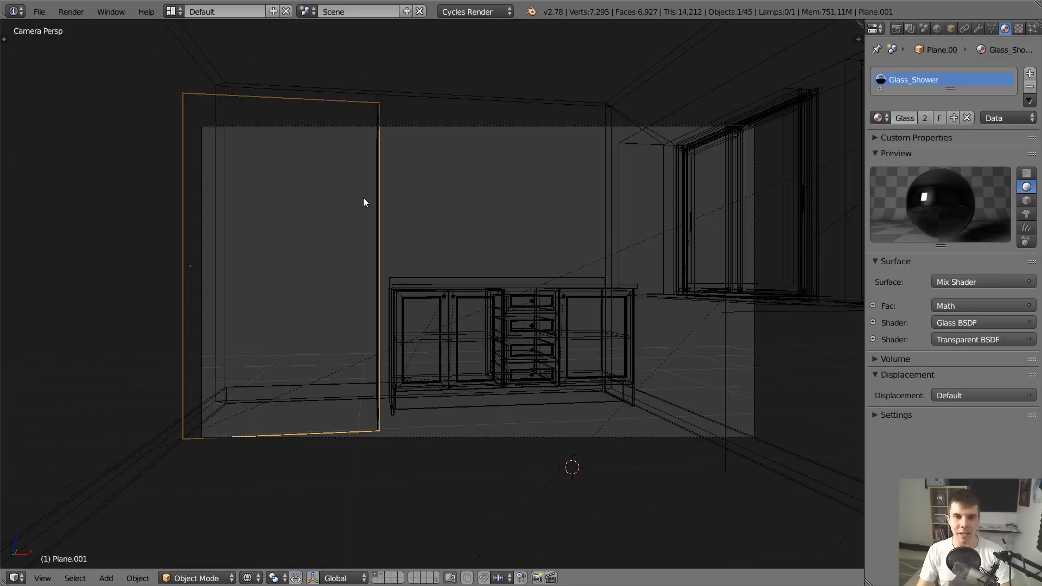
Set a narrow render border around the upper part of the large pane's edge beside the cabinet
scroll(363, 194, up, 2)
key(shift+b)
drag(343, 52, 409, 259)
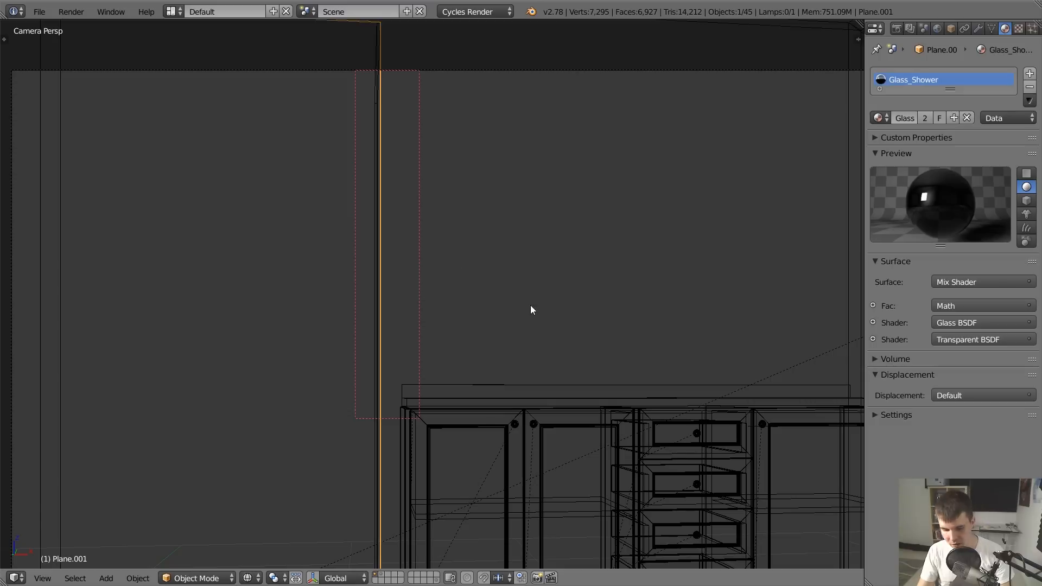
Start the Screencast Keys display from the 3D view's properties and hide the properties again
key(n)
click(688, 265)
click(698, 285)
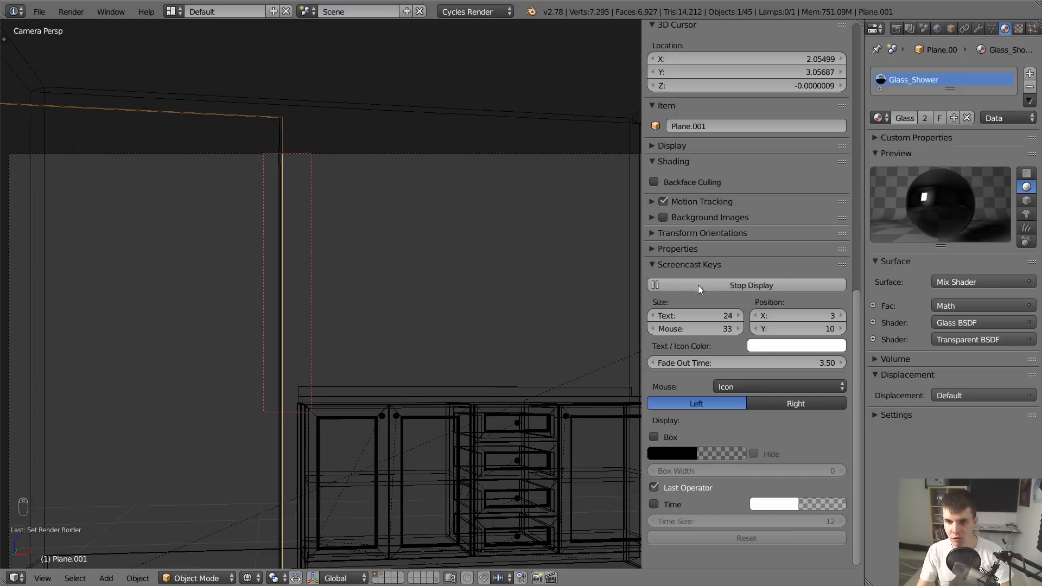
key(n)
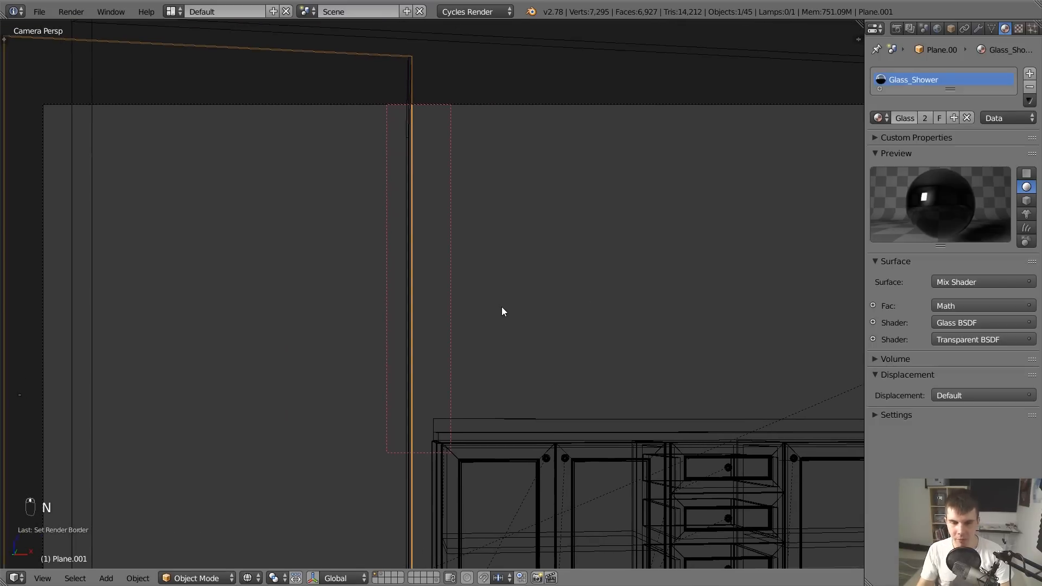
Preview the bordered strip of the glass edge in rendered shading, examine it and return to wireframe
key(shift+z)
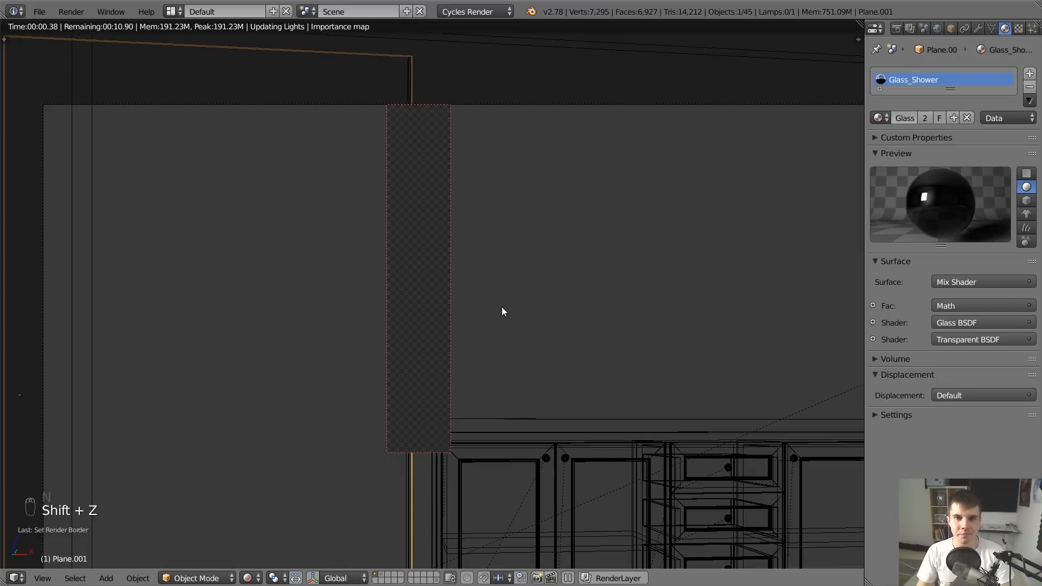
scroll(505, 294, up, 2)
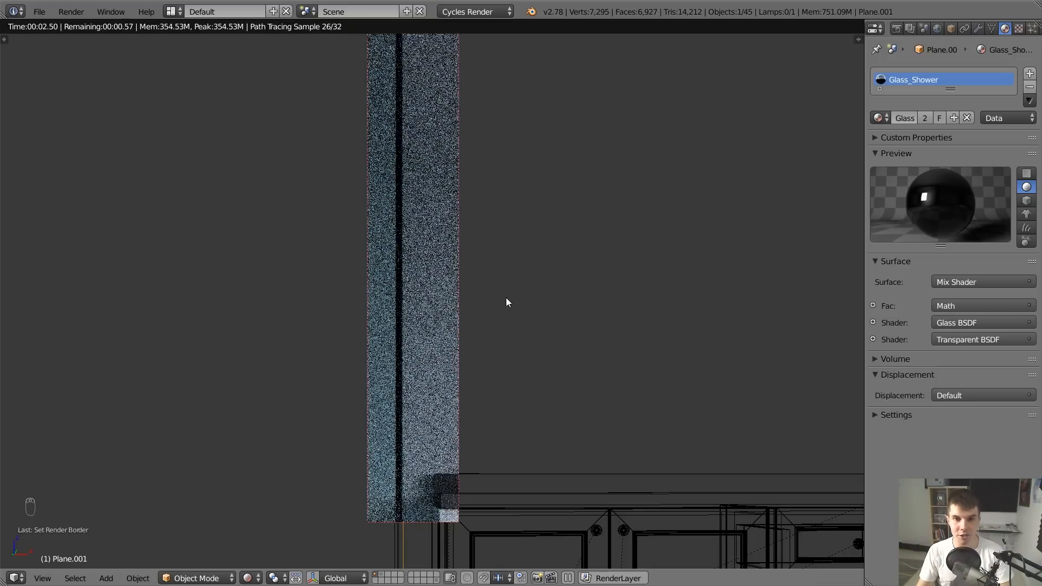
scroll(507, 298, down, 1)
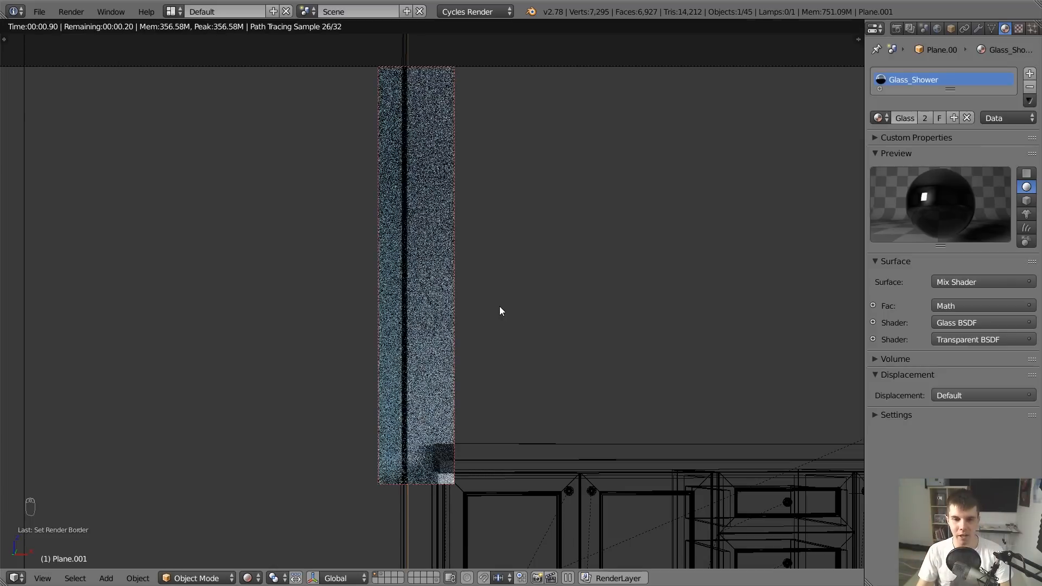
key(shift+z)
scroll(500, 311, down, 5)
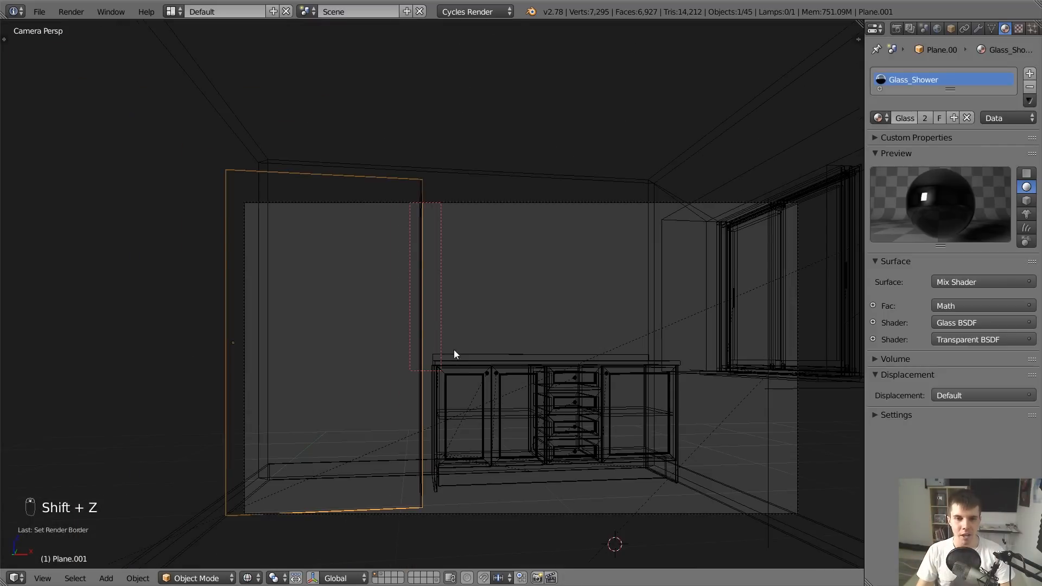
Redraw the render border so that it encloses the visible shower pane at full camera-view height
key(shift+b)
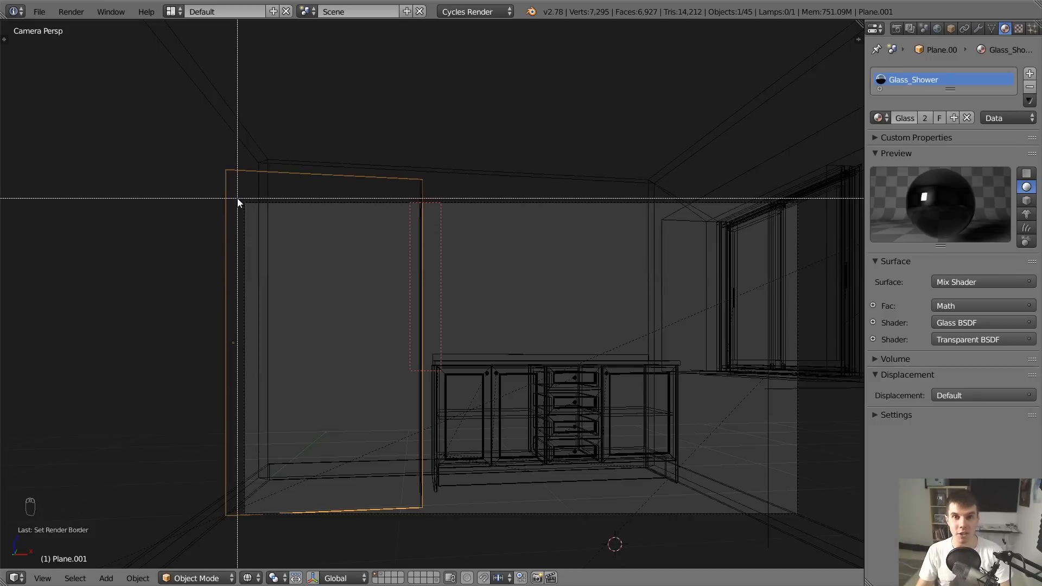
drag(237, 199, 438, 516)
scroll(425, 406, up, 2)
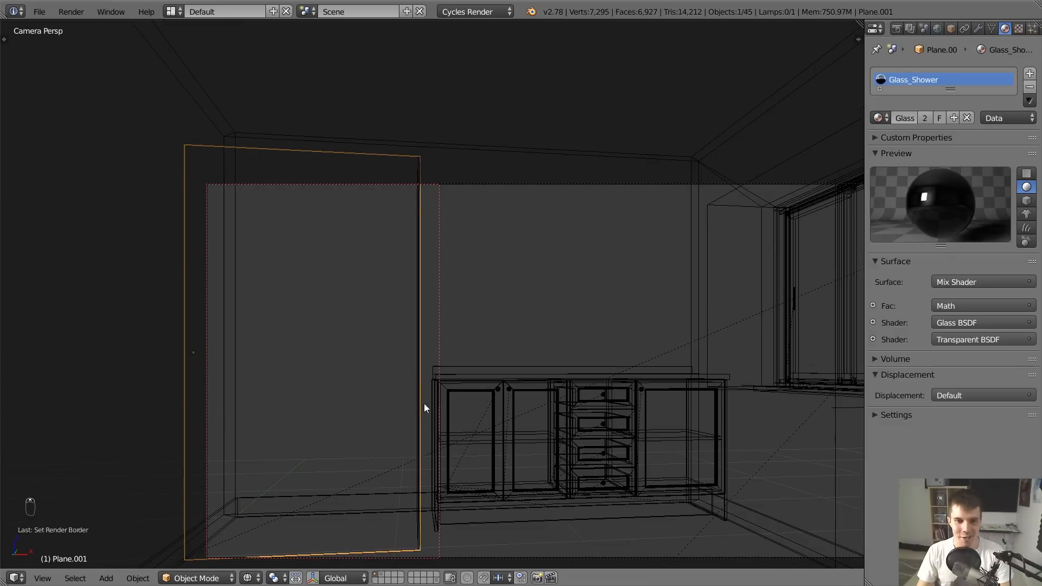
scroll(424, 407, down, 1)
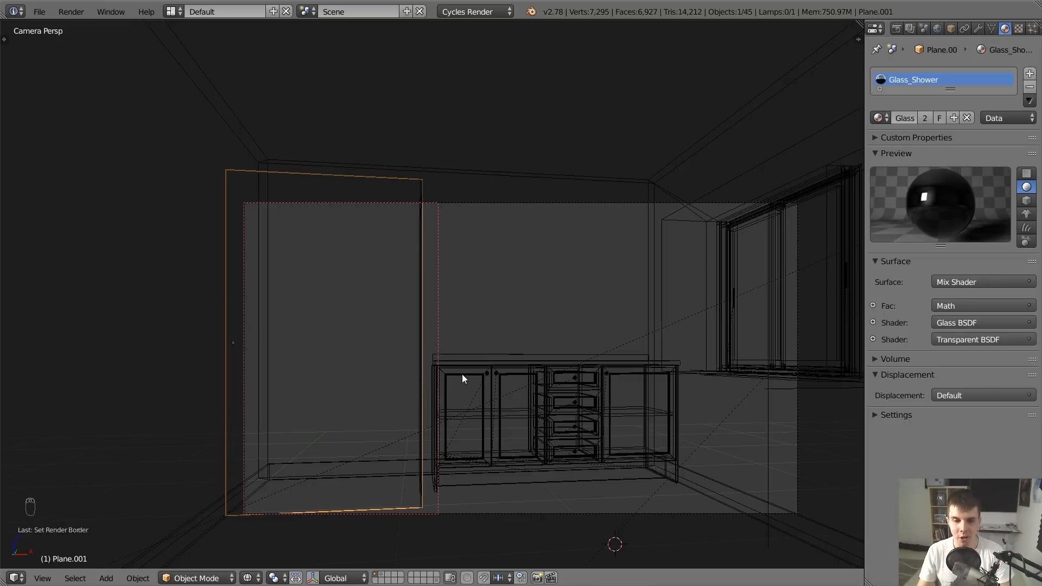
scroll(471, 367, up, 1)
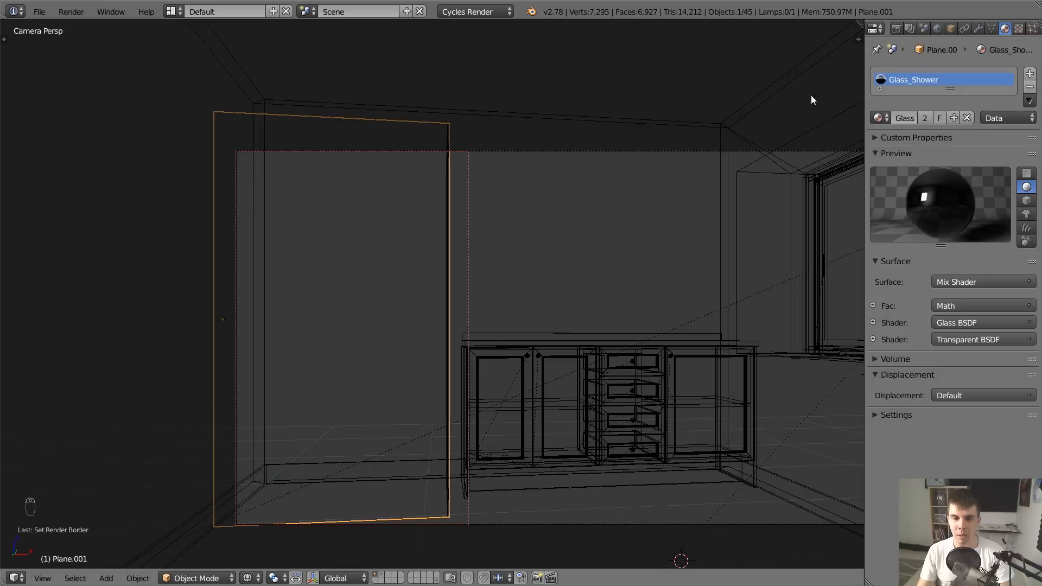
Switch to Poliigon in Chrome, browse the surface imperfections textures and open Rain Drops Complex 001
key(alt+Tab)
key(alt+Tab)
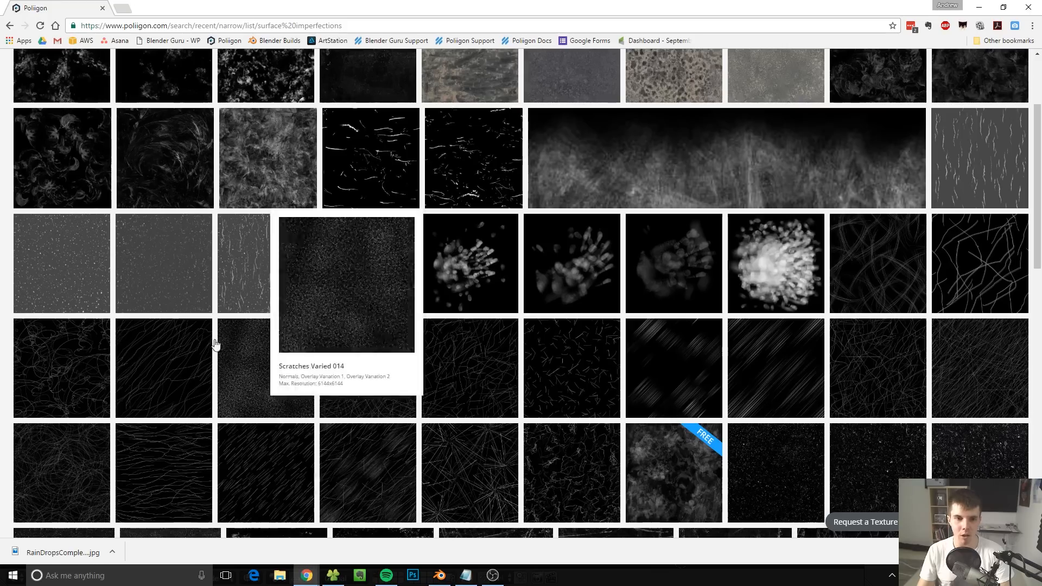
scroll(51, 380, up, 3)
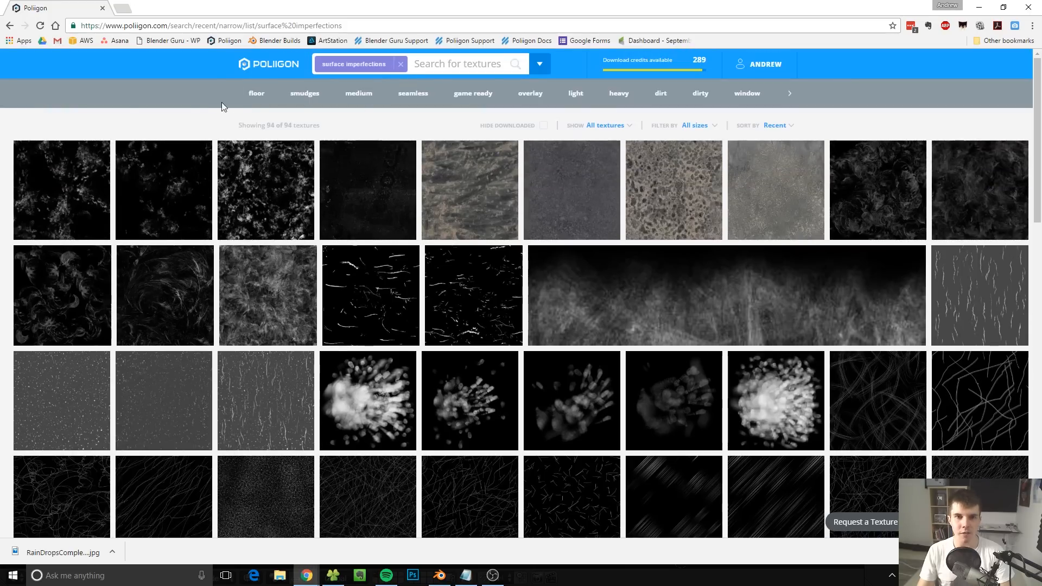
scroll(1, 184, down, 9)
scroll(1, 184, up, 6)
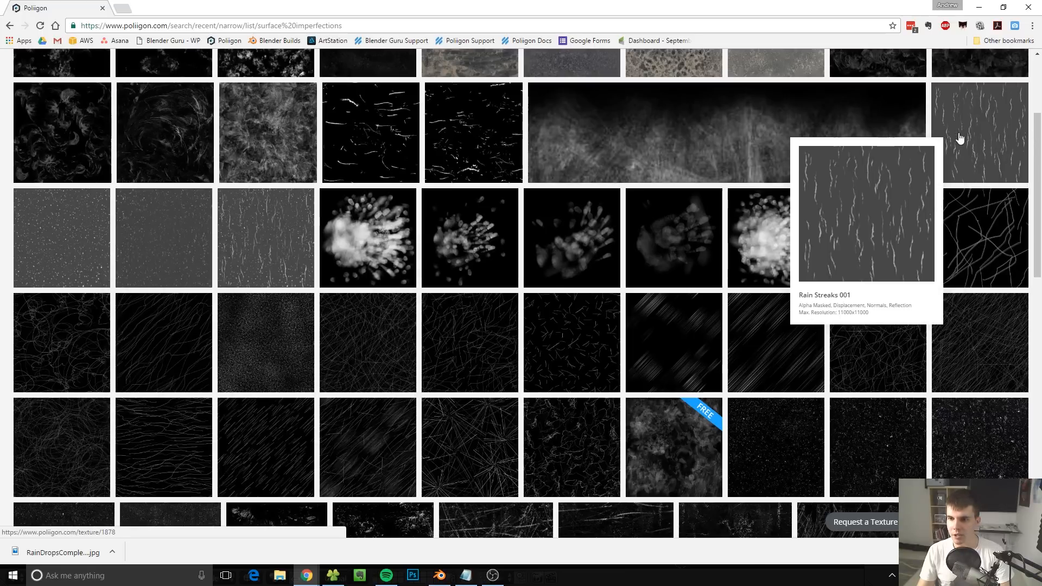
click(152, 231)
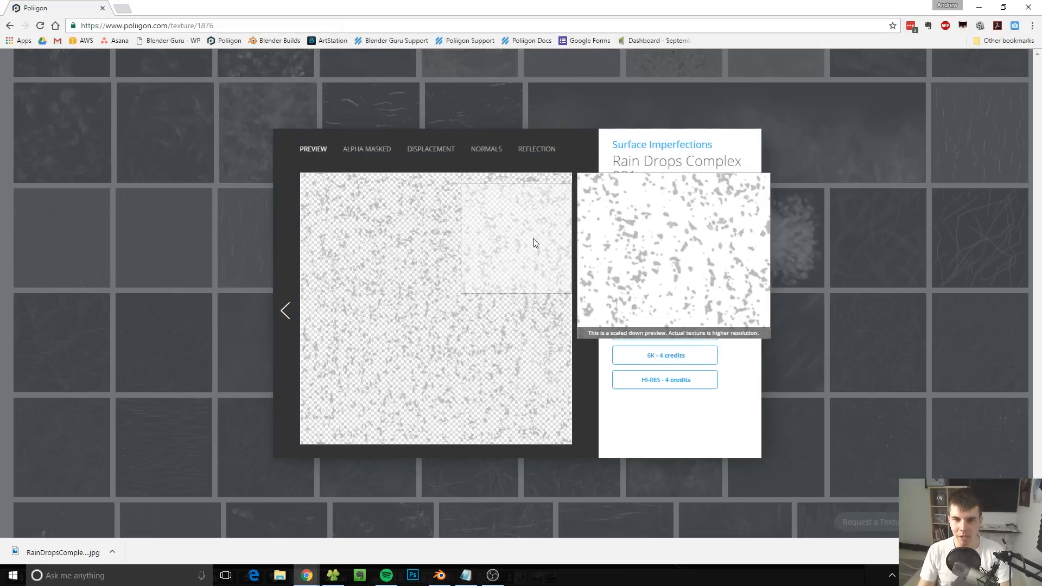
Compare the Preview and Normals maps of the Rain Drops Complex 001 texture
click(486, 151)
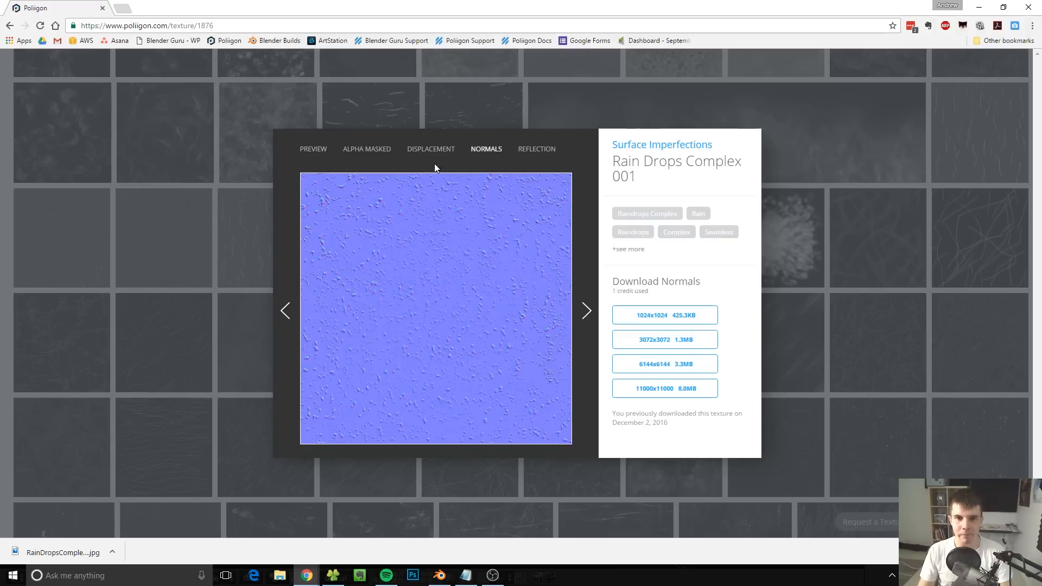
click(320, 154)
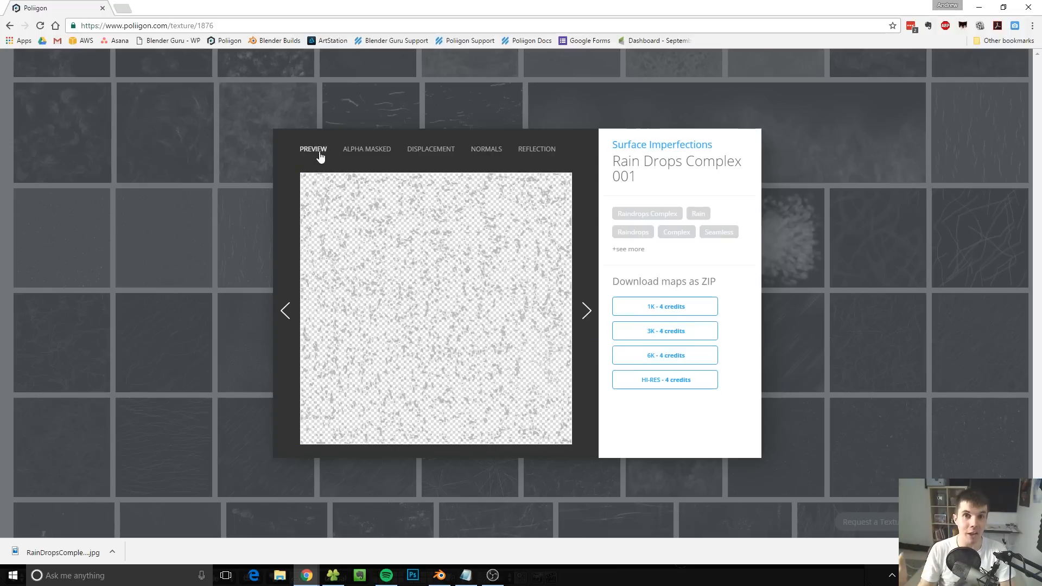
click(484, 151)
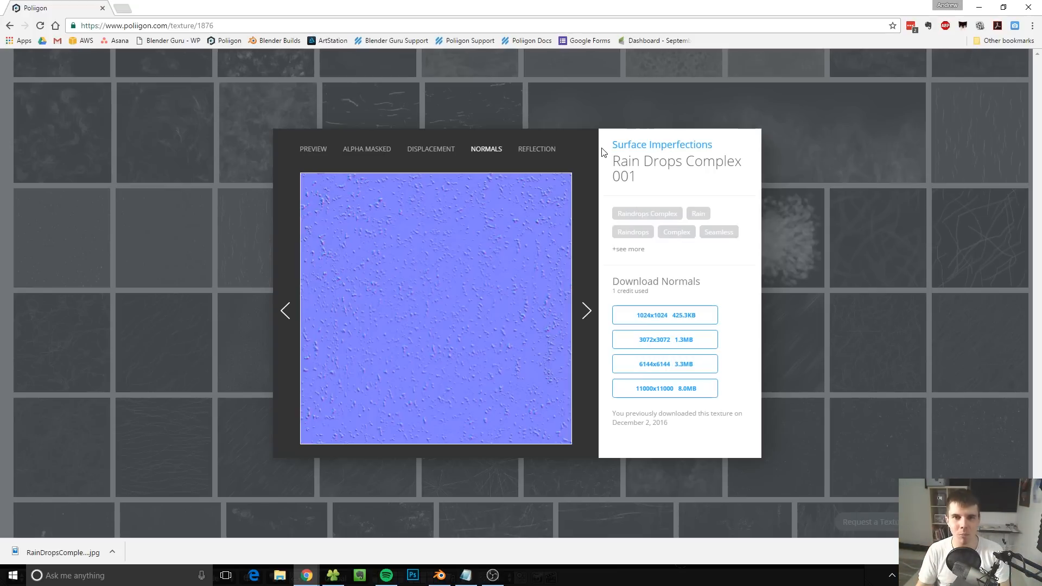
mouse_move(524, 245)
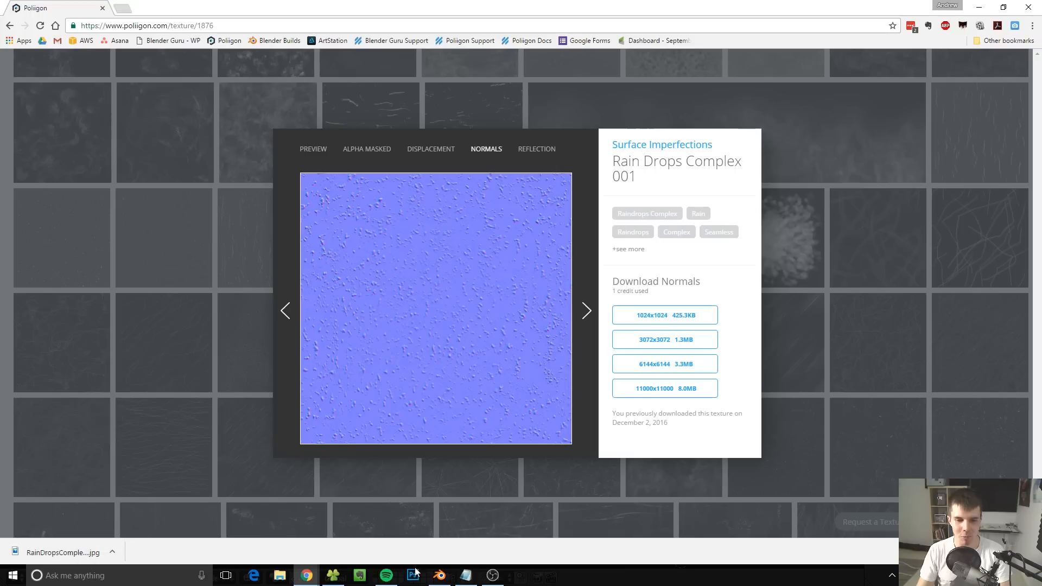
Switch back to Blender, split the 3D view vertically and show the Glass_Shower nodes in a node editor
click(444, 576)
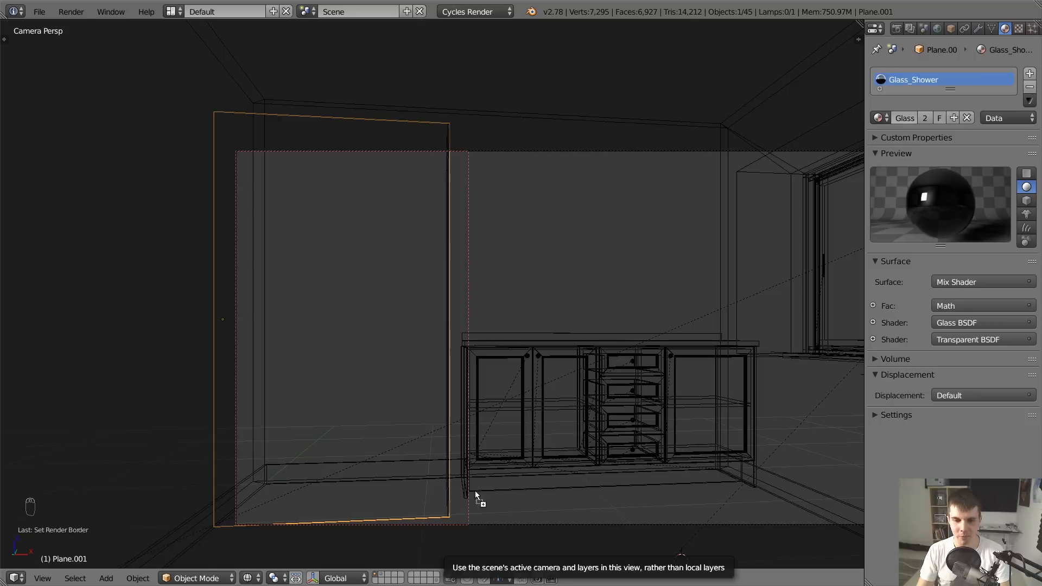
drag(859, 25, 525, 76)
key(shift+F3)
key(n)
scroll(687, 280, up, 5)
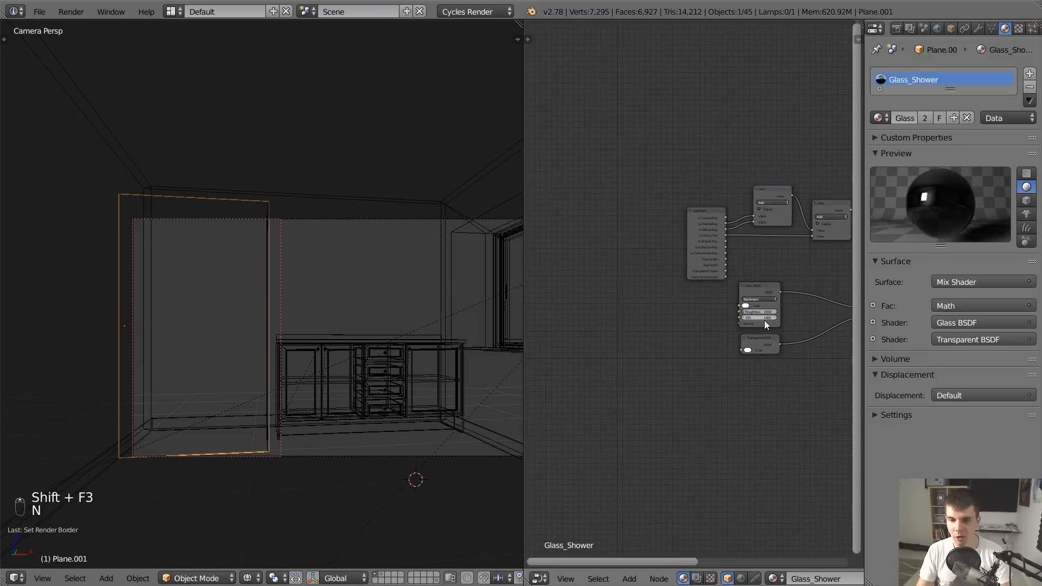
middle_drag(769, 330, 705, 190)
scroll(637, 288, up, 2)
drag(705, 191, 515, 209)
Bring the downloaded RainDrops JPG from Chrome into the Glass_Shower node tree as an Image Texture left of the Glass BSDF
key(alt+Tab)
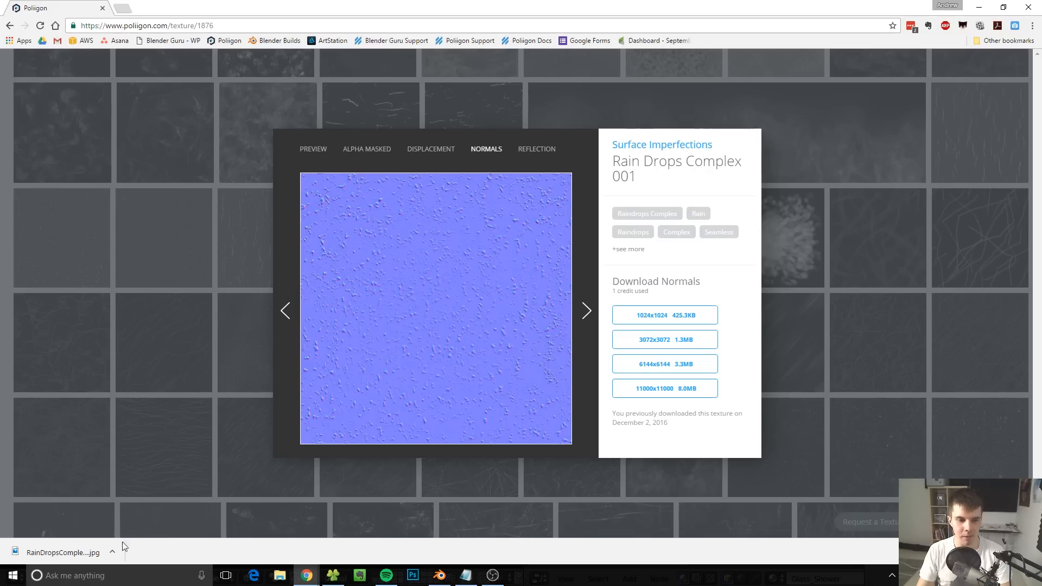
drag(108, 549, 614, 207)
drag(685, 181, 718, 262)
middle_drag(717, 263, 724, 264)
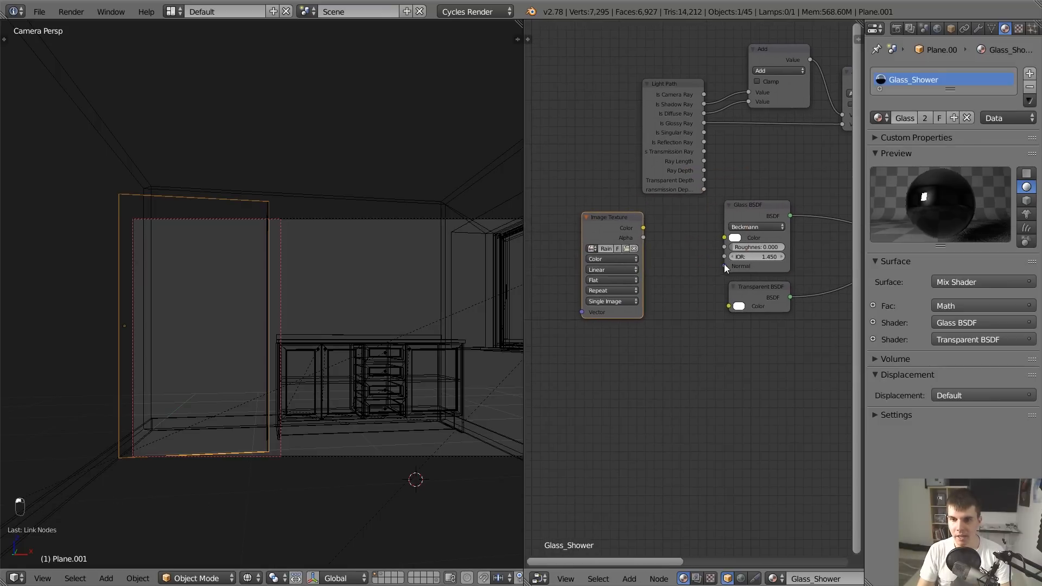
Feed the raindrop Image Texture's Color into the Glass BSDF's Normal input through a new Normal Map node
drag(644, 226, 521, 217)
middle_drag(588, 226, 643, 229)
key(shift+a)
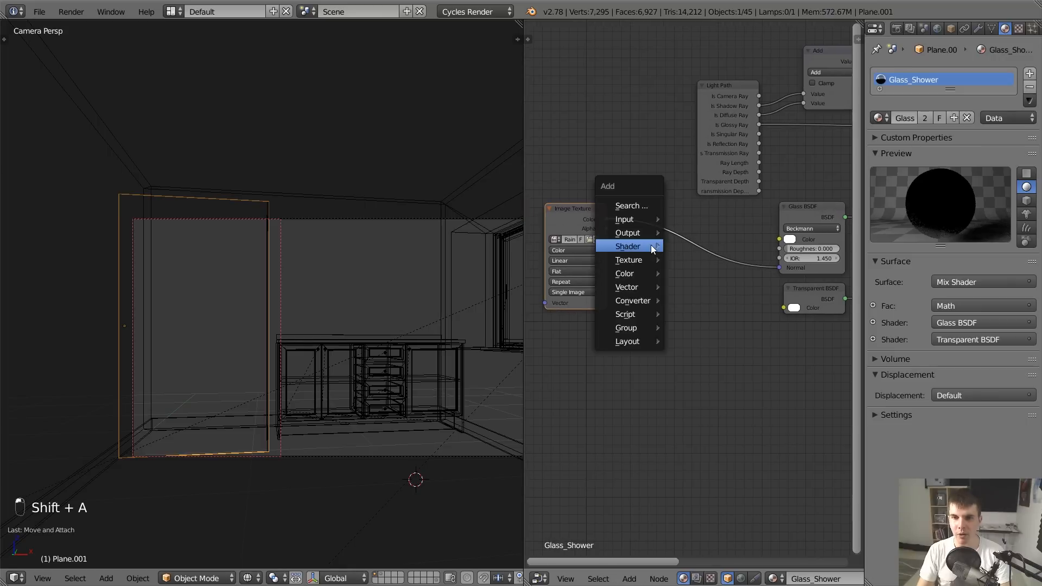
mouse_move(636, 288)
click(717, 327)
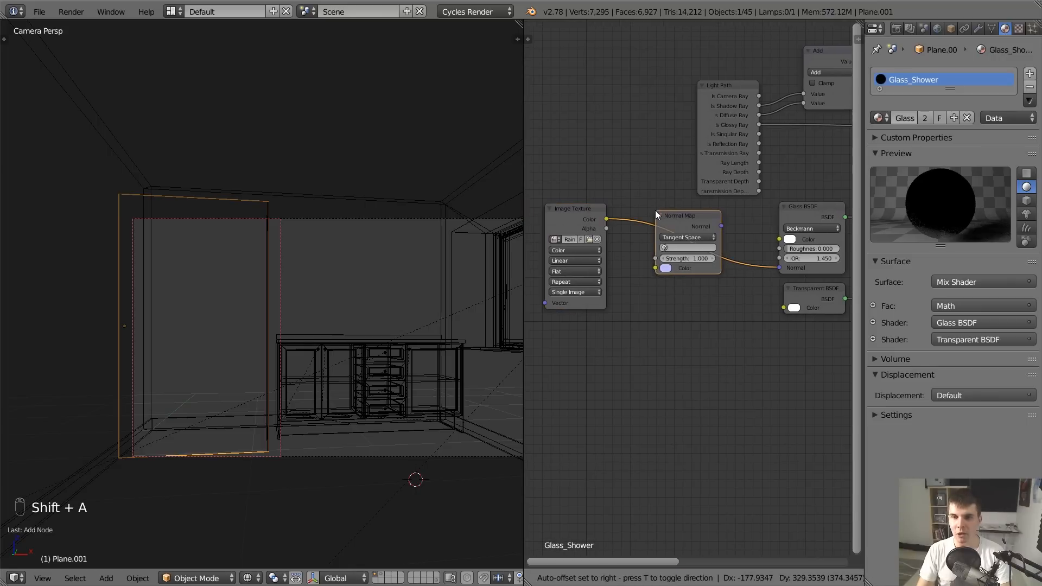
click(656, 212)
Set the raindrop Image Texture's colour space to Non-Color Data and inspect the Normal Map connection
click(591, 251)
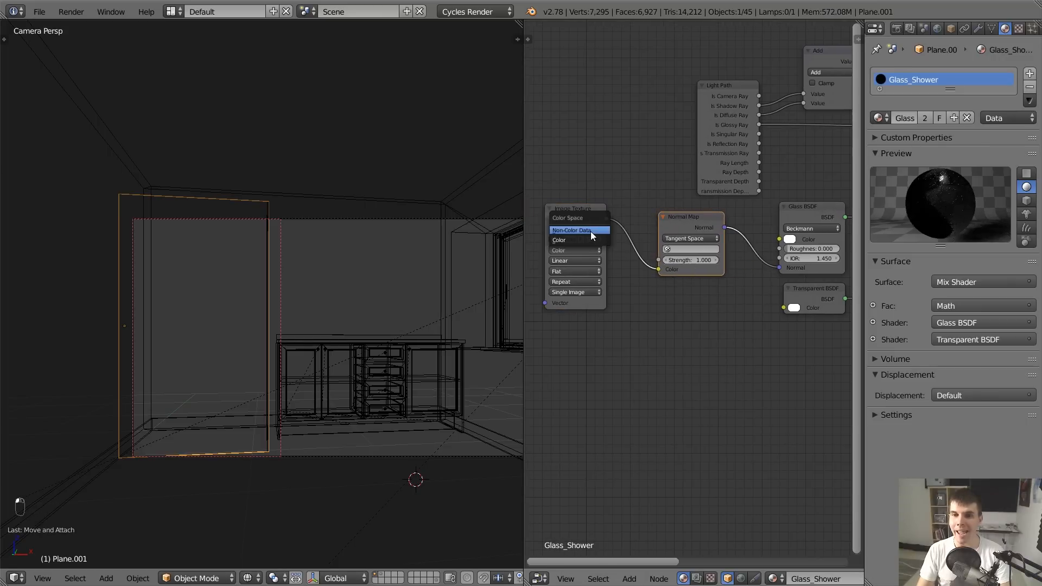
click(591, 231)
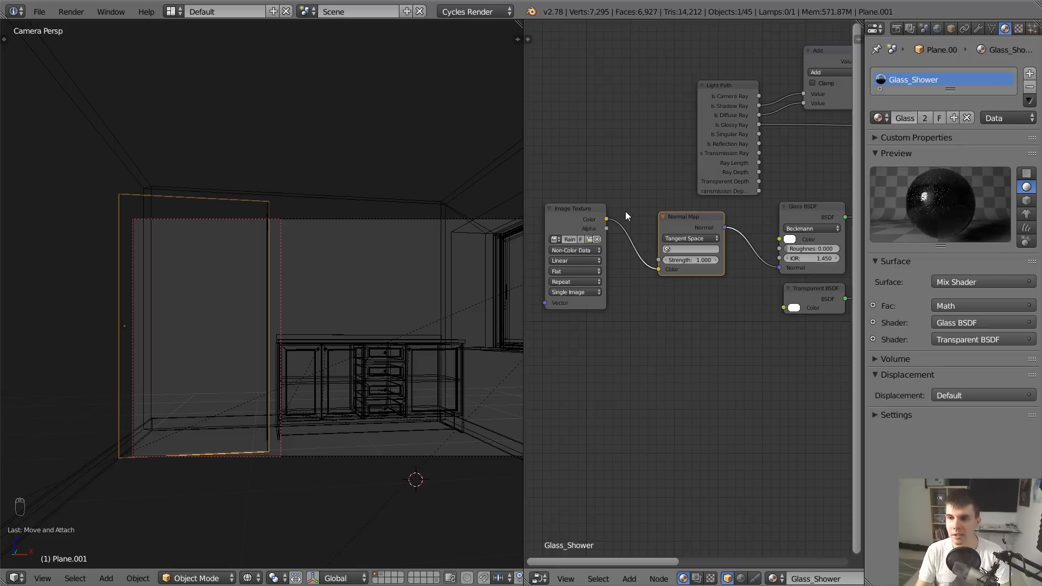
middle_drag(736, 270, 709, 266)
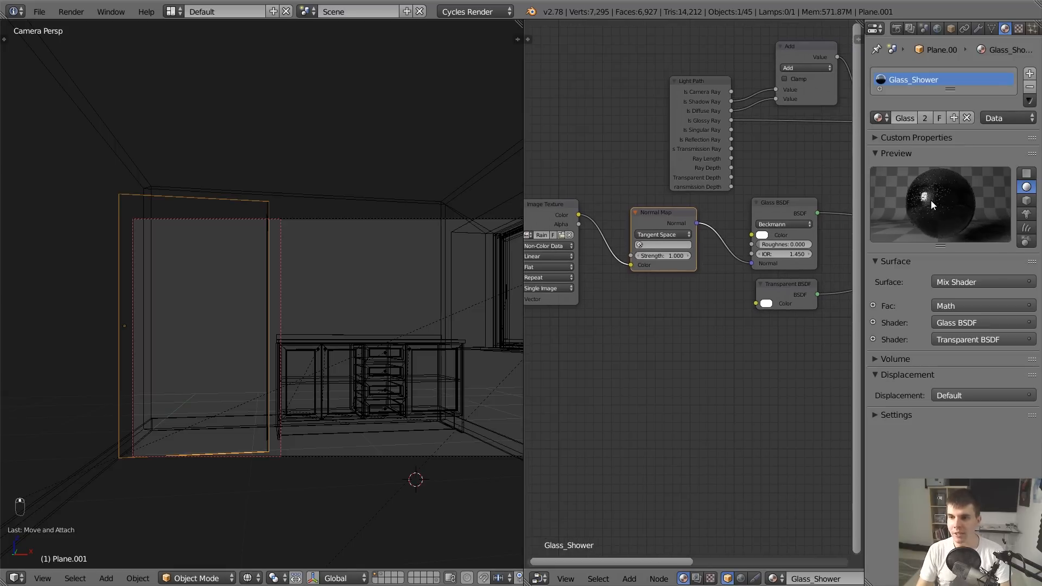
scroll(682, 255, up, 3)
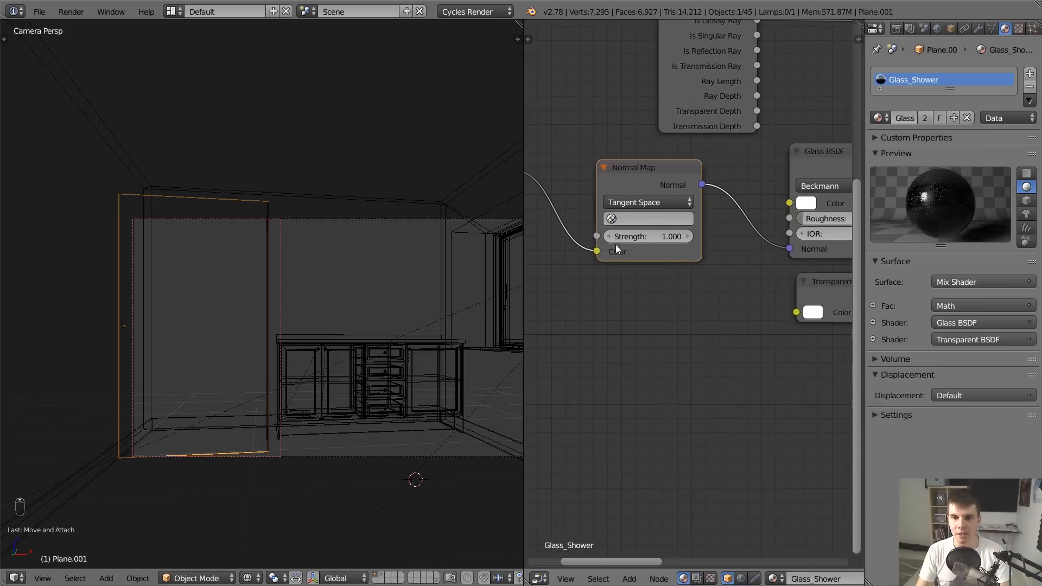
scroll(320, 255, down, 1)
Turn on rendered shading and limit the render border to the lower half of the shower pane
scroll(271, 288, up, 3)
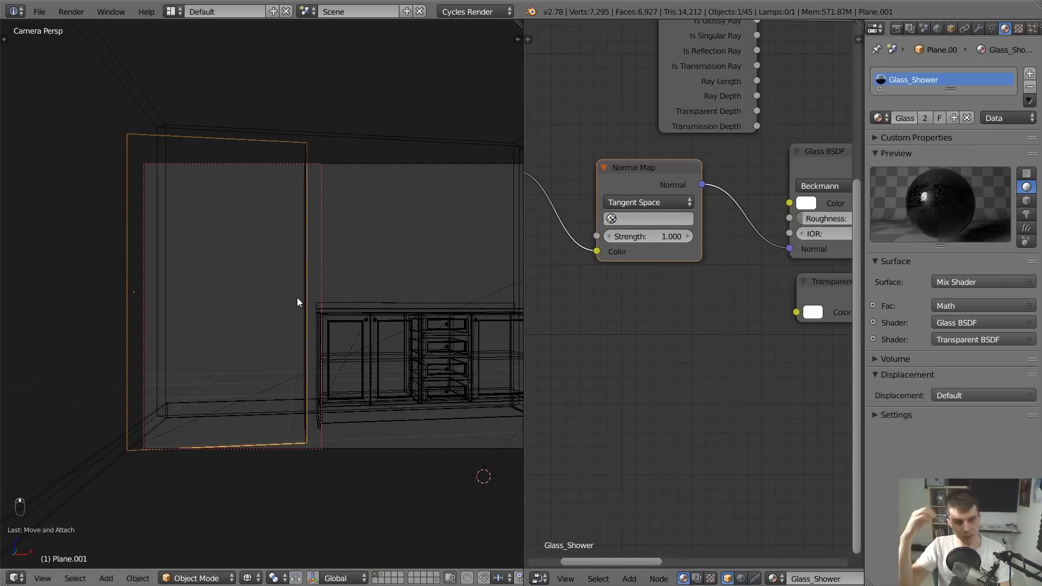
key(shift+z)
key(shift+b)
drag(254, 409, 355, 466)
key(shift+b)
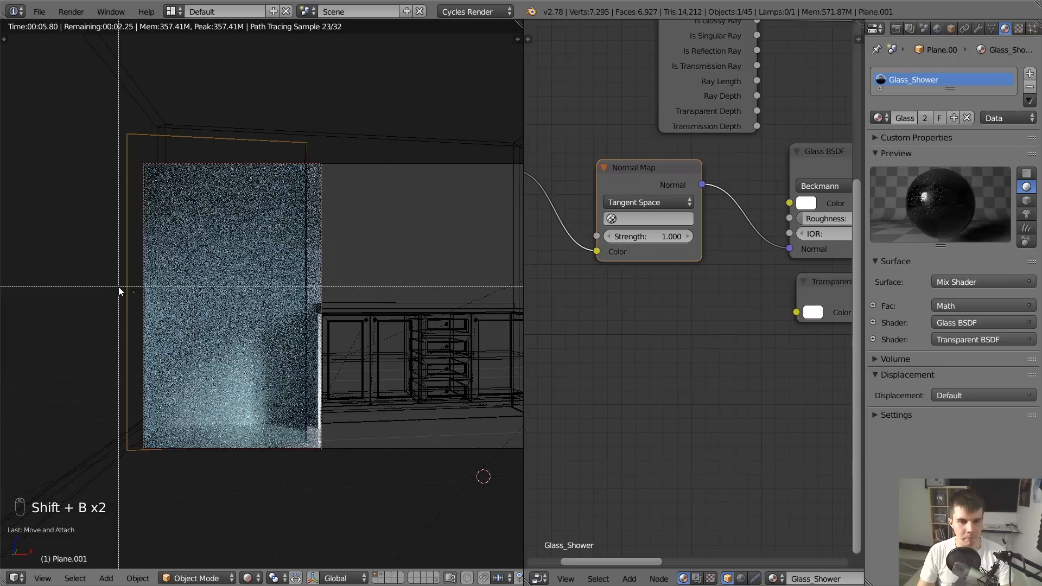
drag(119, 288, 341, 461)
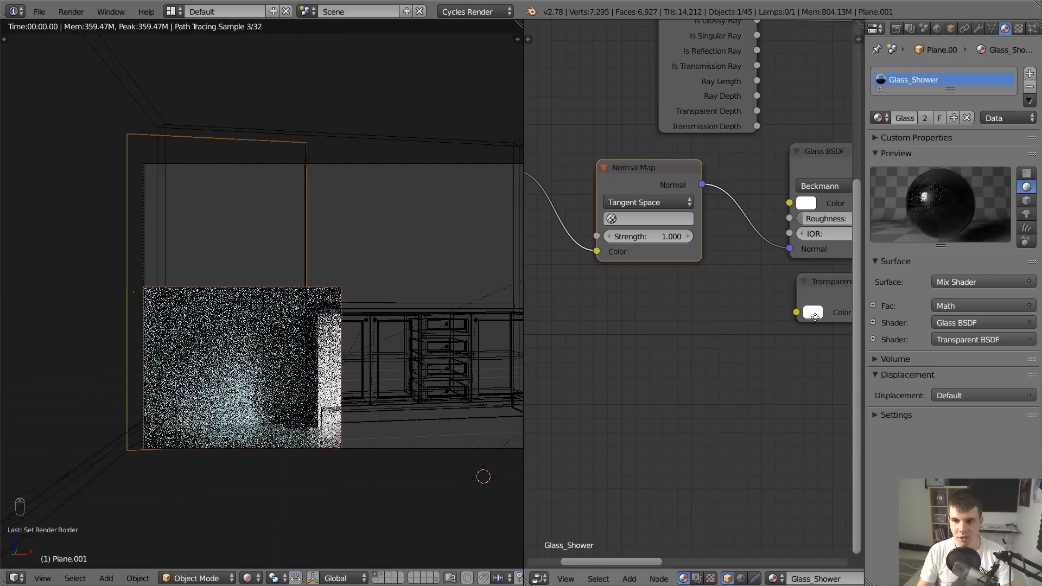
Lower the saturation of the Volume Absorption colour so the shower glass gets a paler blue-green tint
middle_drag(813, 314, 661, 340)
click(701, 302)
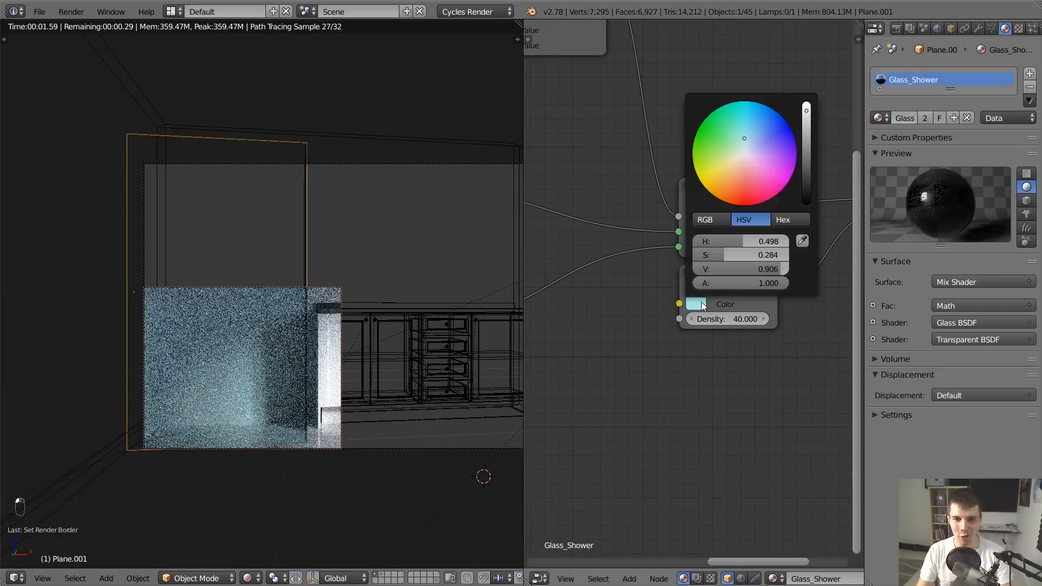
drag(743, 249, 725, 250)
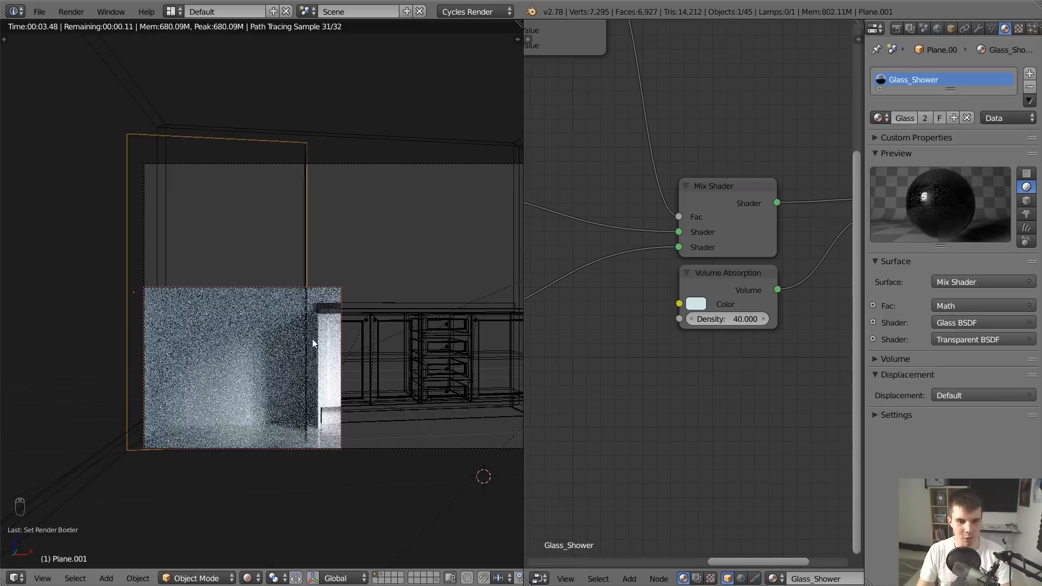
scroll(312, 363, up, 1)
scroll(586, 322, down, 1)
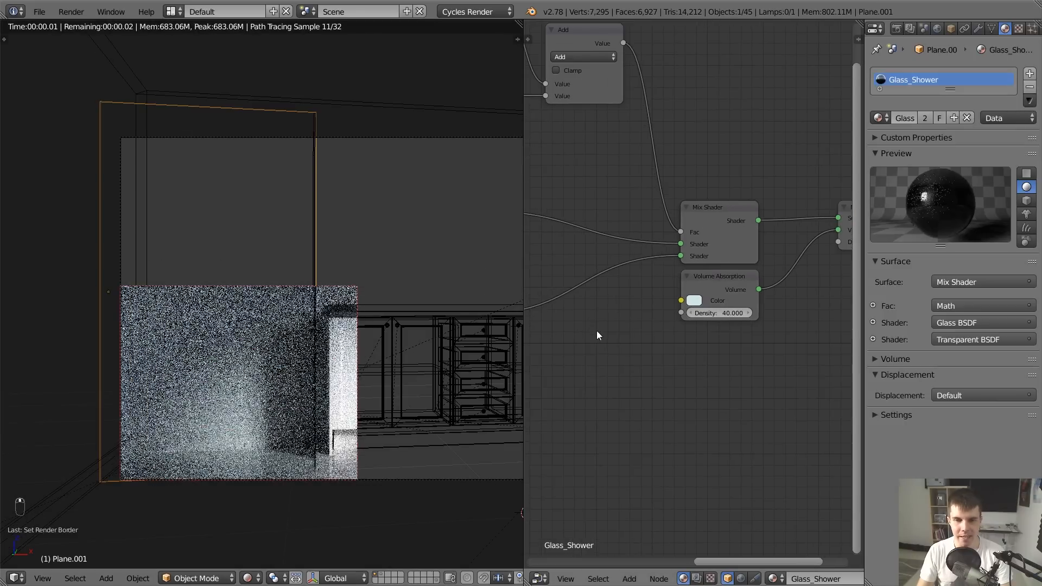
Set the Normal Map node's strength to 0.5 in the Glass_Shower material
middle_drag(597, 331, 557, 250)
middle_drag(672, 235, 761, 290)
click(656, 249)
text(.5)
key(Return)
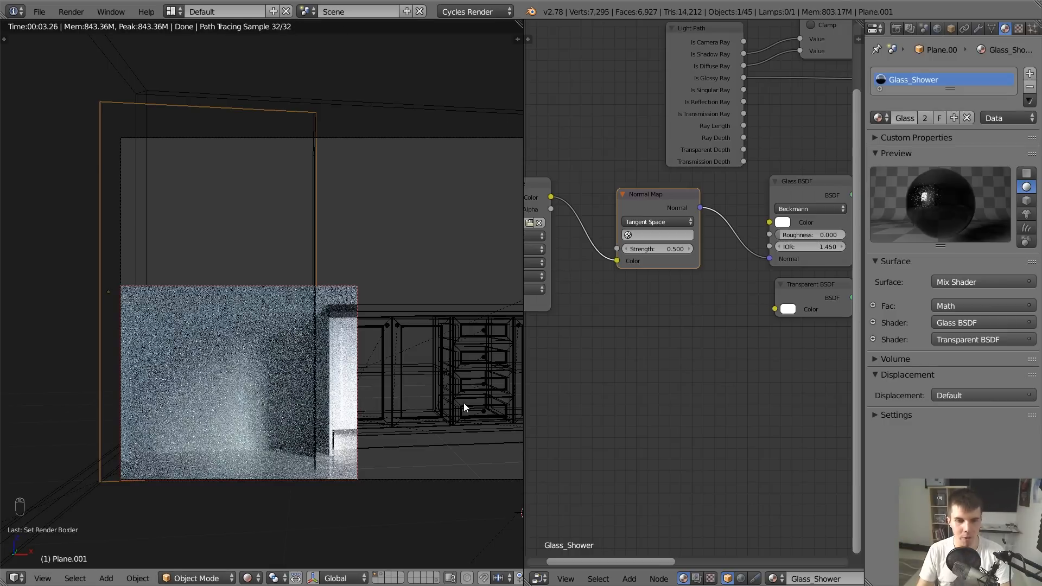
Switch the node editor to the UV/Image Editor and turn off rendered shading in the 3D viewport
click(539, 579)
click(597, 481)
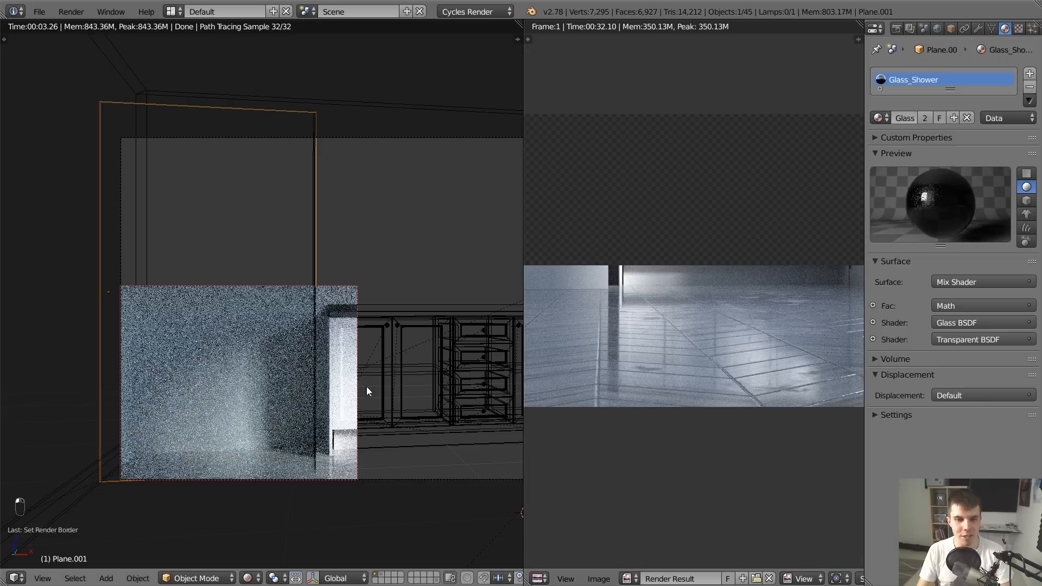
scroll(367, 386, down, 2)
key(Escape)
key(shift+z)
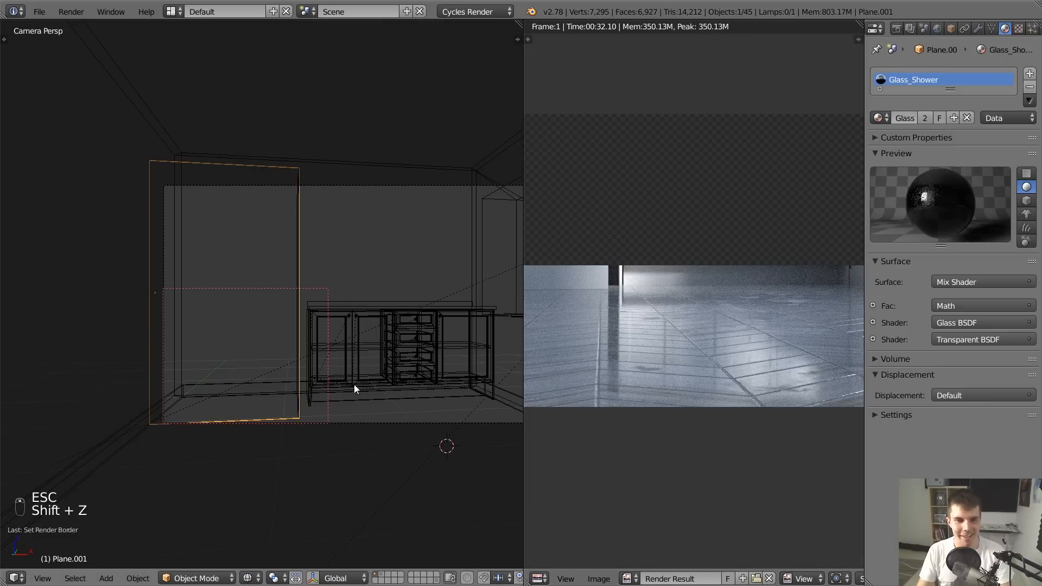
Unlink the Render Result from the UV editor and unwrap the shower pane's face in Edit Mode
click(771, 579)
key(Tab)
scroll(645, 260, down, 2)
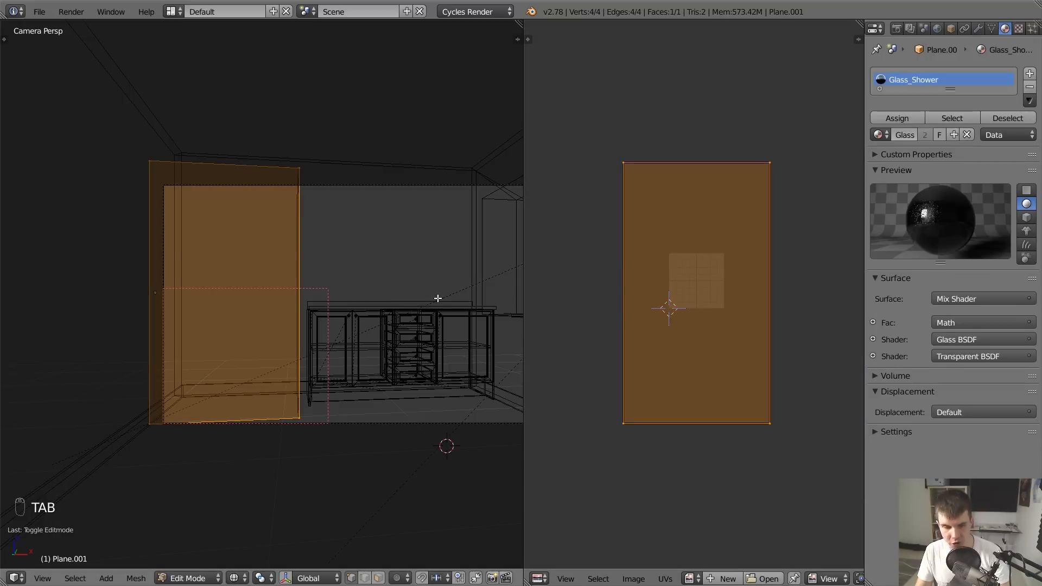
key(u)
click(365, 247)
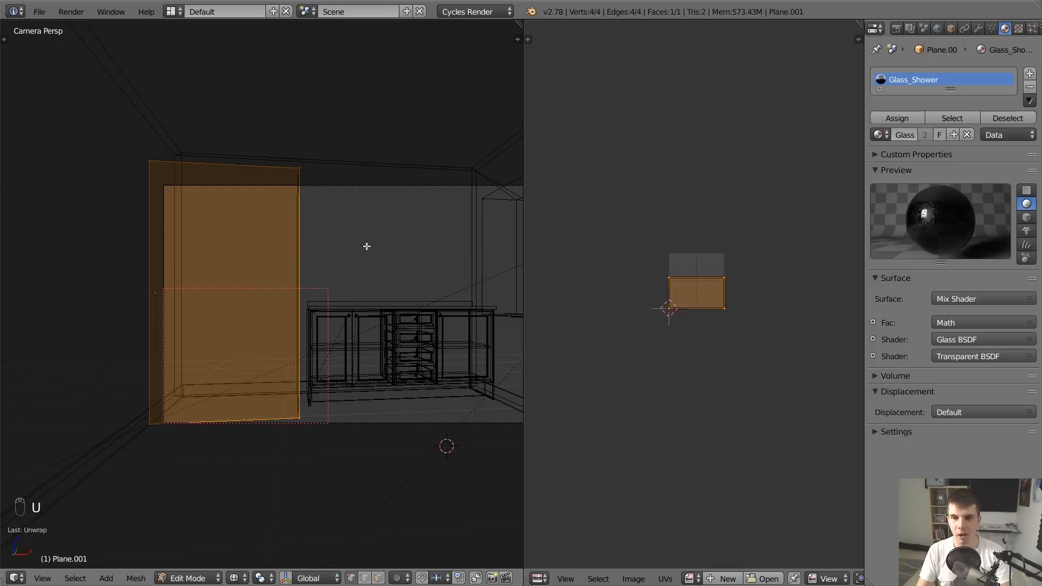
Rotate the pane's UV face upright and enlarge it to about twice the width of the UV square
key(r)
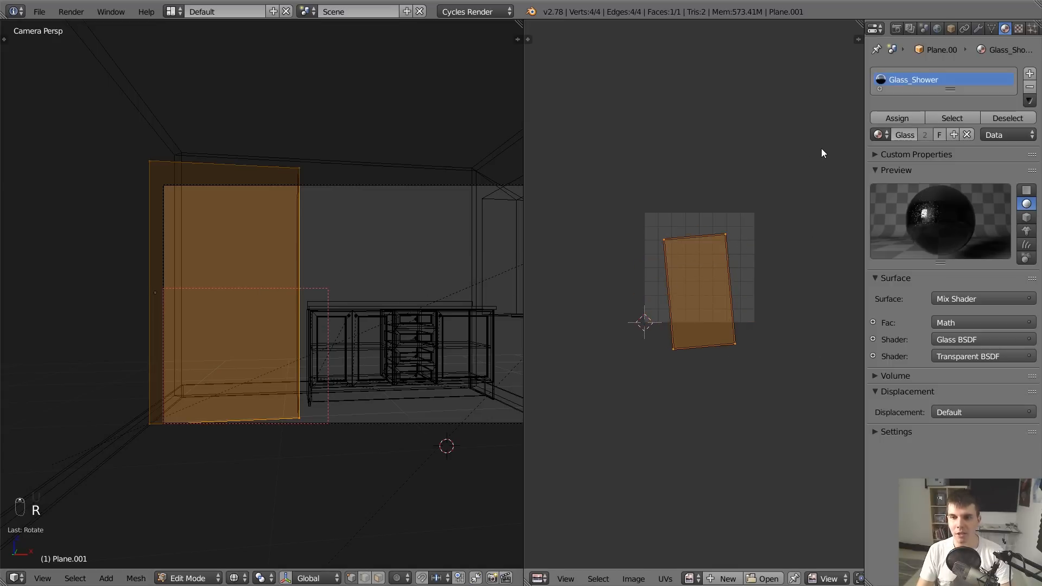
key(r)
right_click(830, 150)
key(s)
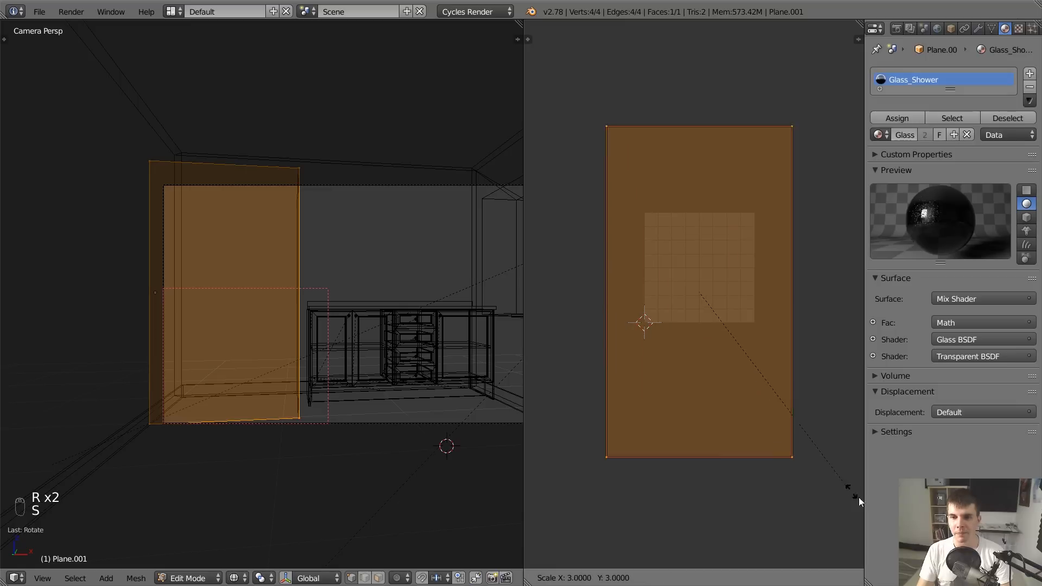
click(545, 527)
Show the RainDropsComplex normal map behind the pane's UVs in the UV editor
click(690, 579)
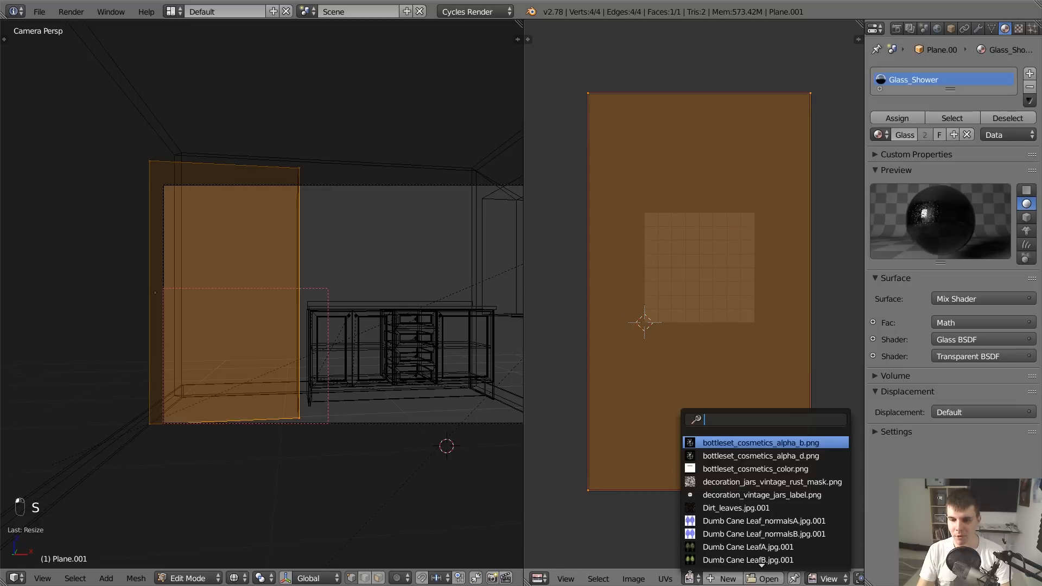
text(rain)
key(Return)
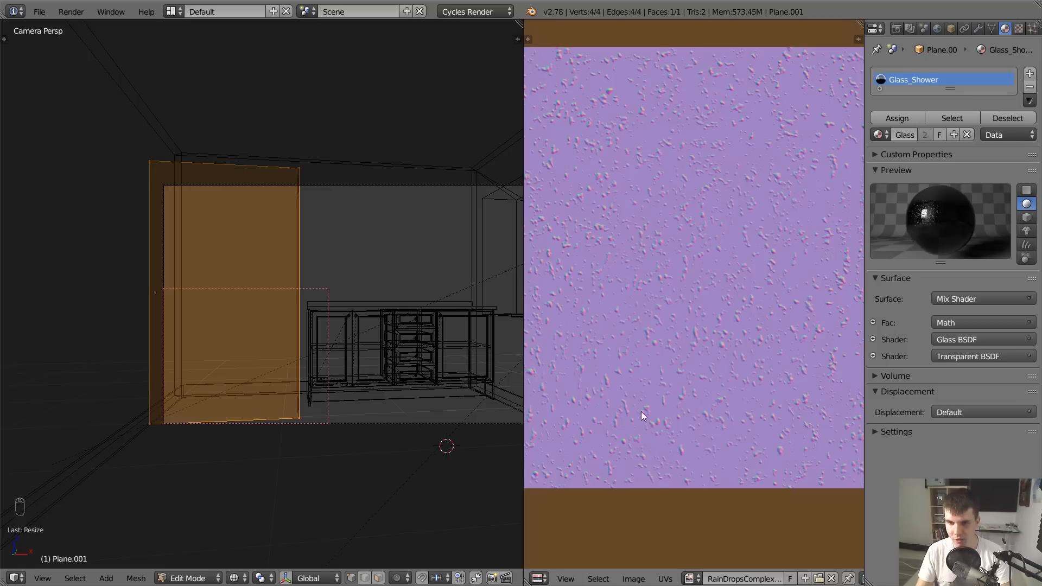
scroll(641, 411, down, 6)
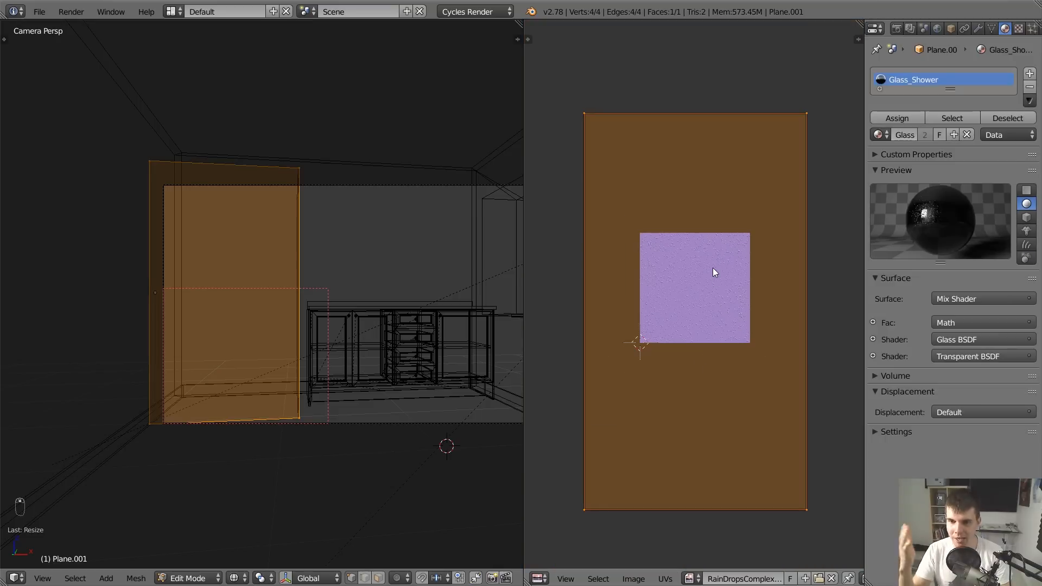
Fine-tune the scale of the pane's UV face to about 2.3 times the raindrop image's width and return to Object Mode
scroll(715, 271, up, 2)
scroll(787, 328, down, 1)
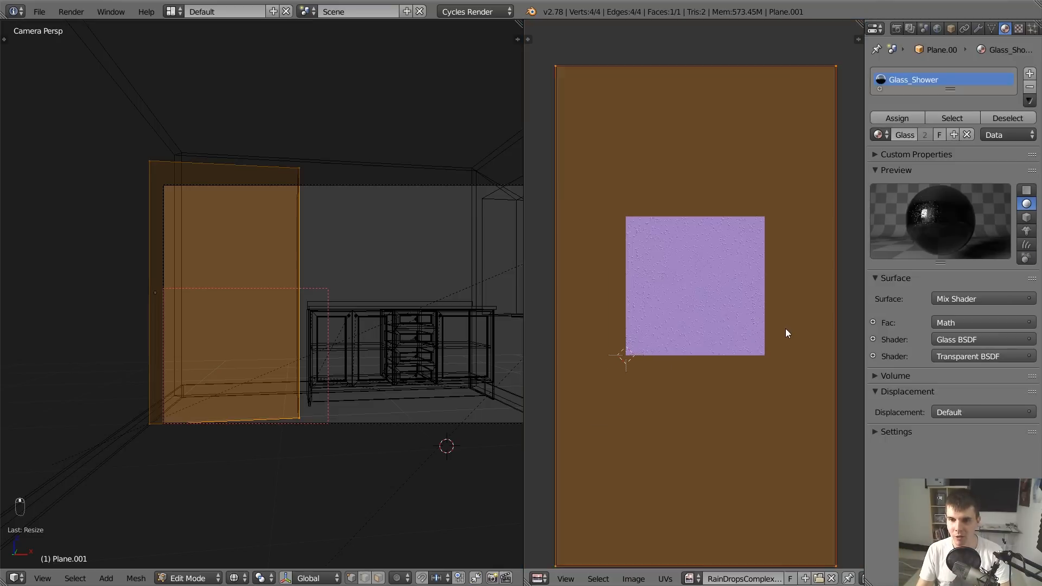
key(s)
click(826, 380)
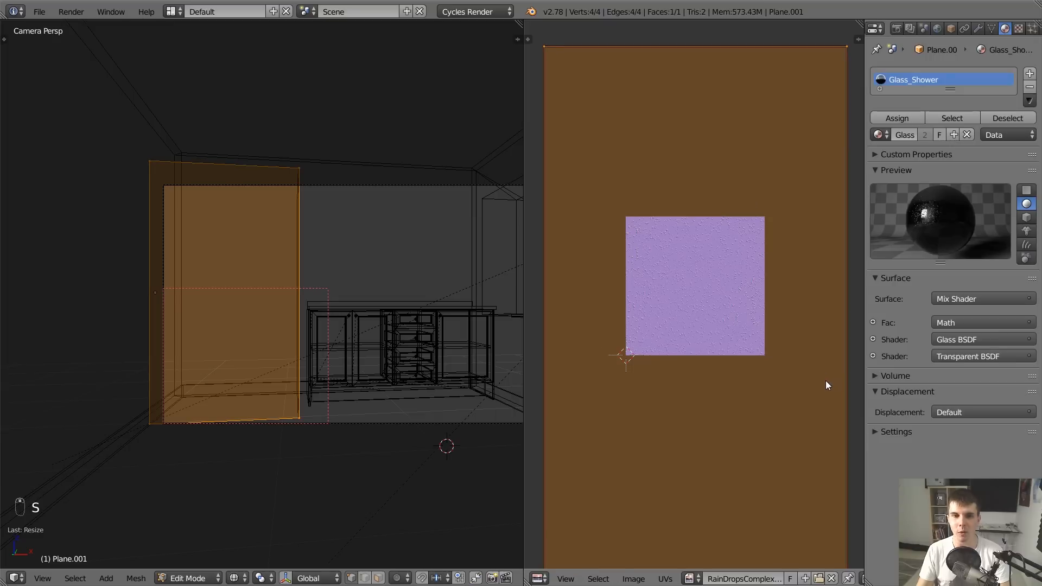
key(s)
click(839, 384)
scroll(841, 385, down, 1)
key(s)
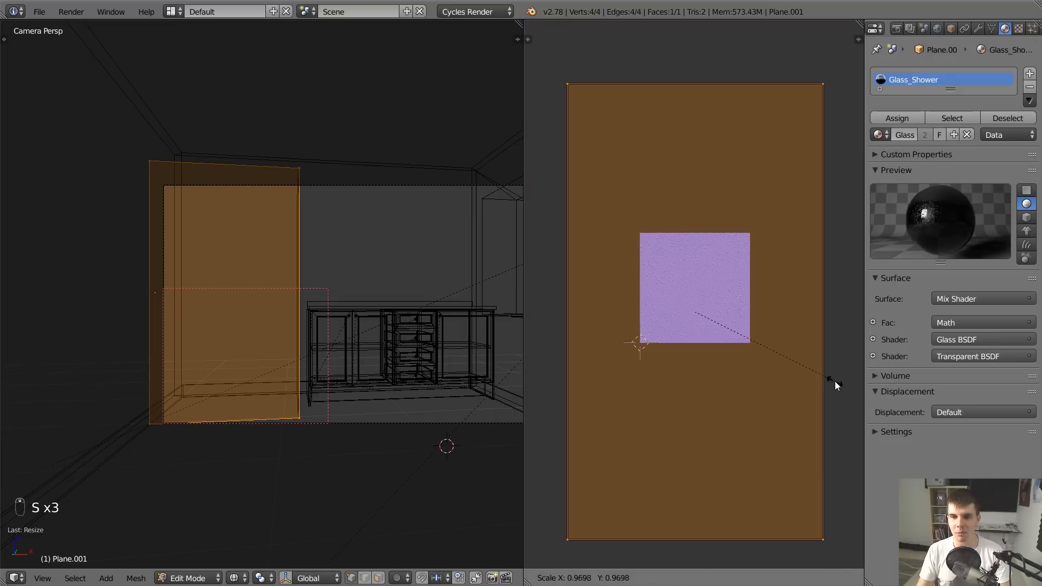
click(835, 381)
key(Tab)
Merge the UV editor area into the 3D viewport and save the file with the edge-on shower pane selected
drag(522, 29, 528, 32)
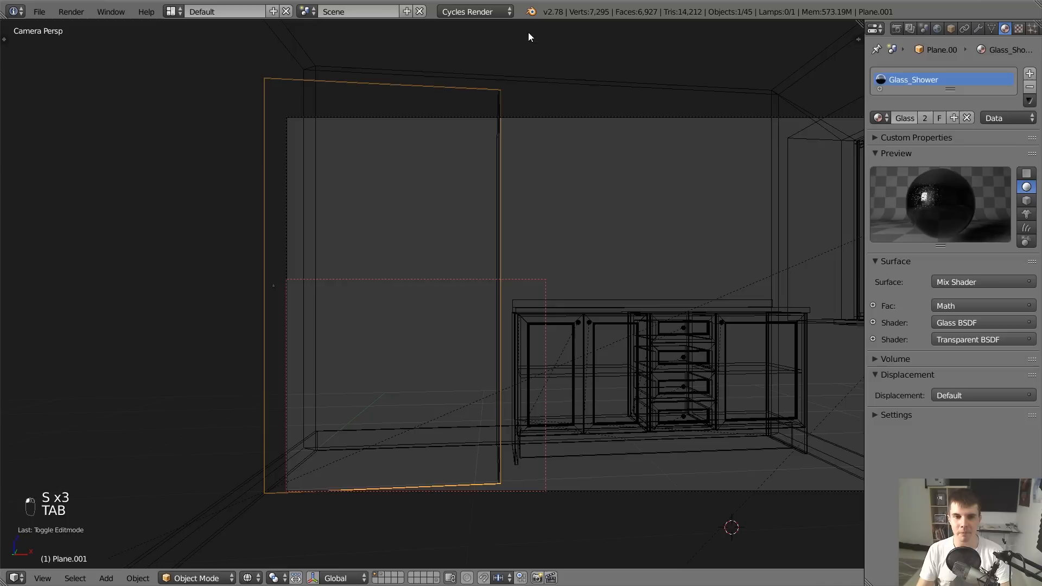
right_click(495, 175)
key(Tab)
key(Tab)
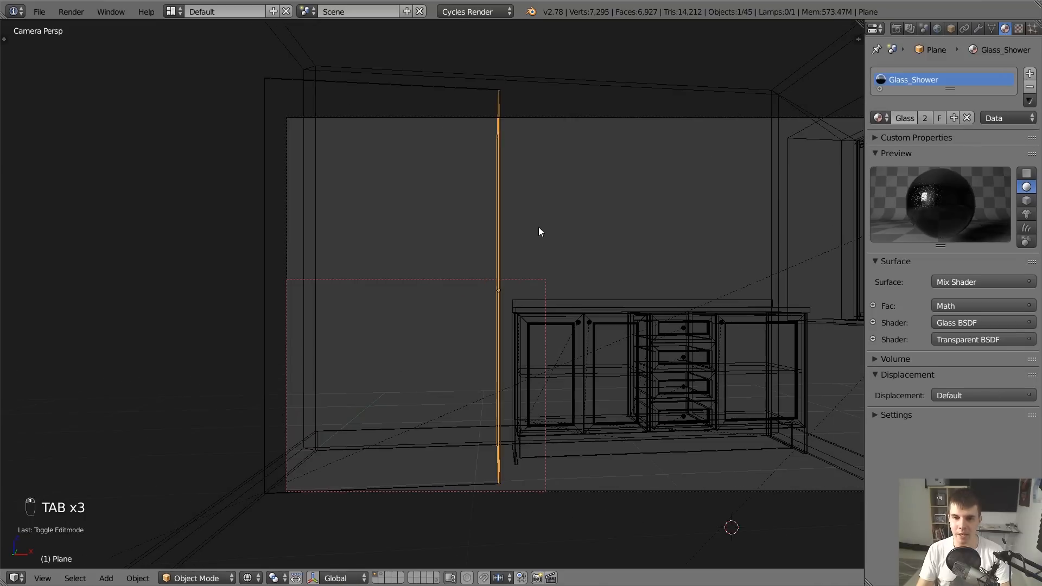
key(ctrl+s)
Set the render samples to 1000 in the scene's Cycles sampling settings
scroll(605, 264, up, 3)
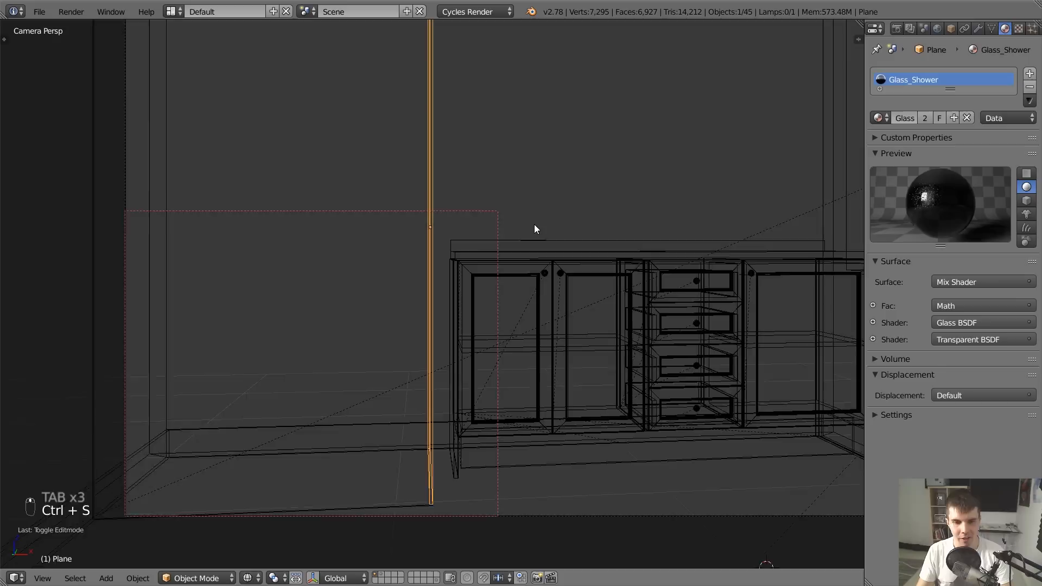
scroll(534, 224, down, 2)
click(896, 29)
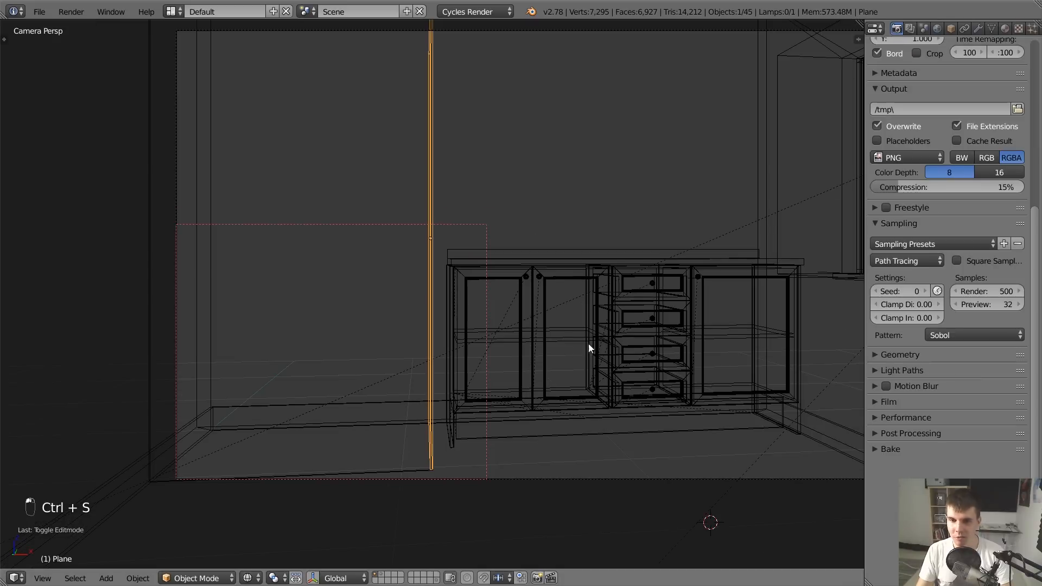
scroll(1009, 311, up, 5)
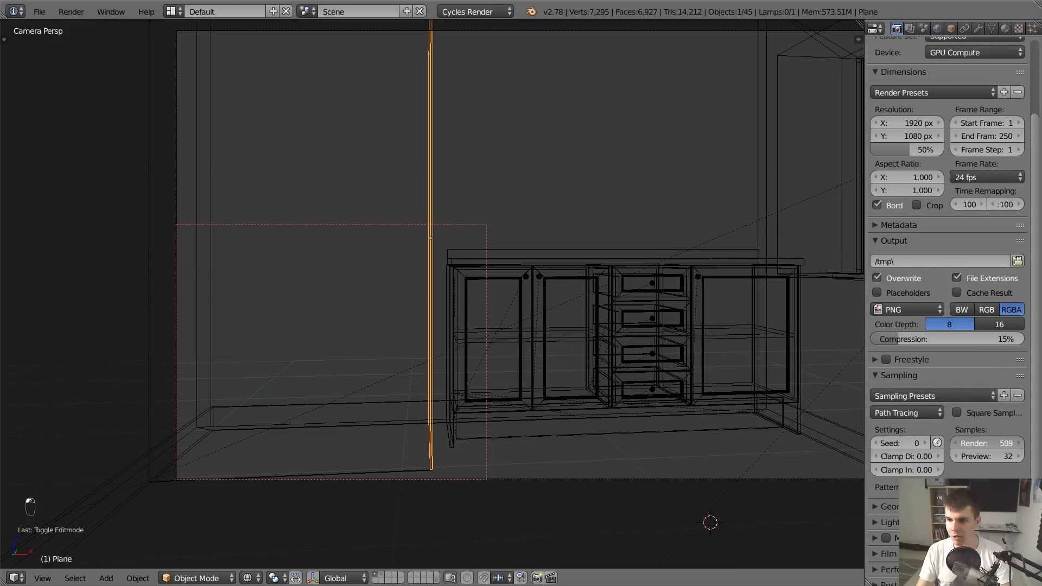
click(989, 445)
text(1000)
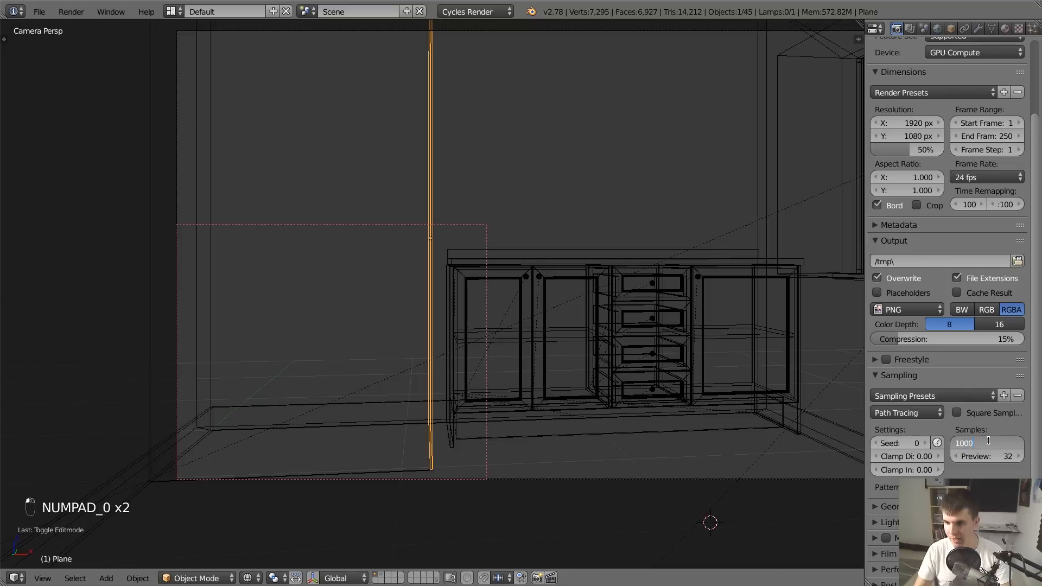
key(Return)
Set the render resolution percentage to 60% and save the file over the existing one
scroll(905, 204, up, 3)
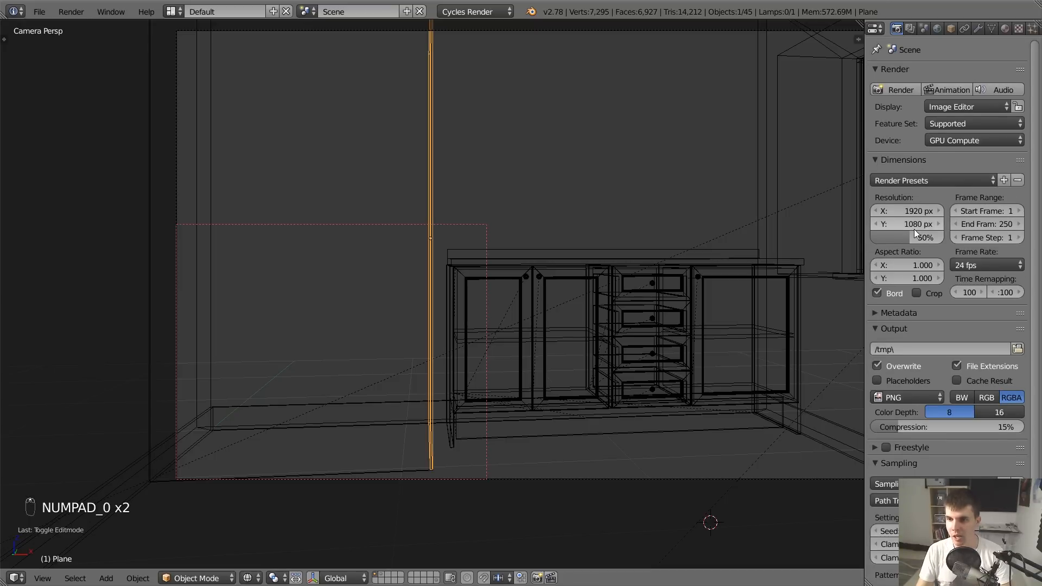
drag(909, 238, 917, 238)
key(ctrl+s)
click(854, 247)
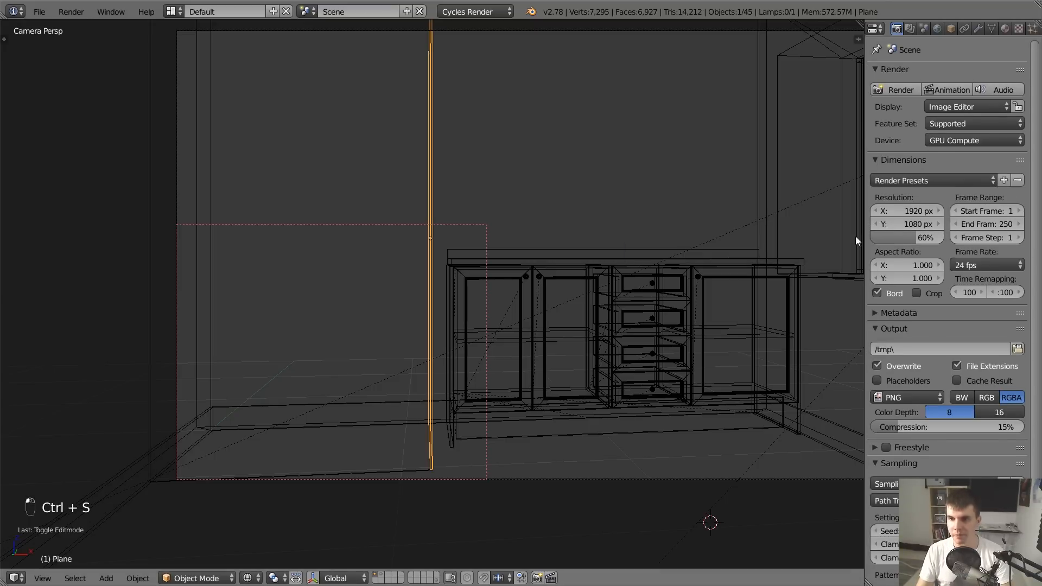
Render the bordered lower part of the shower pane
key(F11)
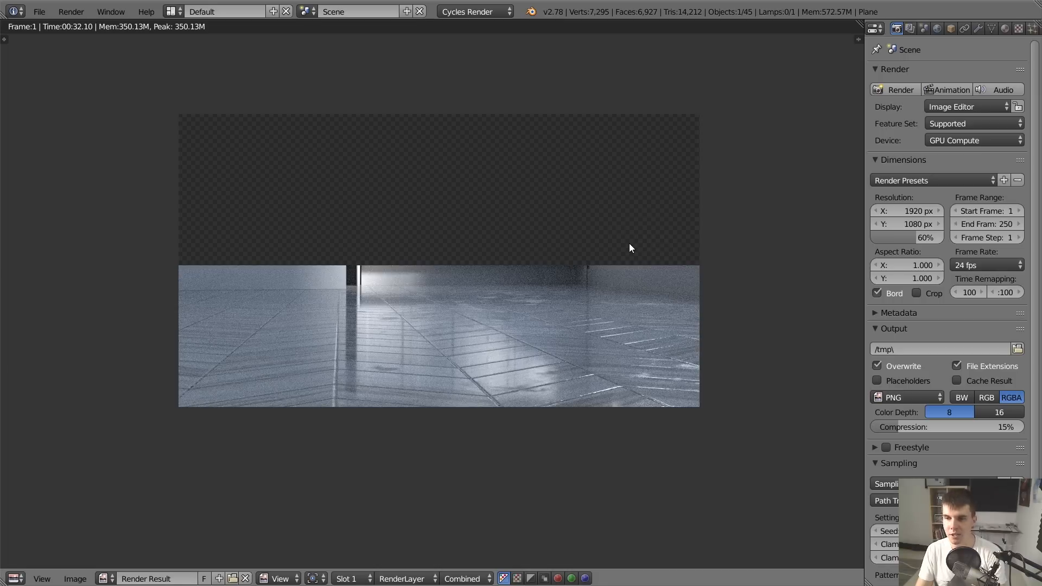
key(F11)
key(F12)
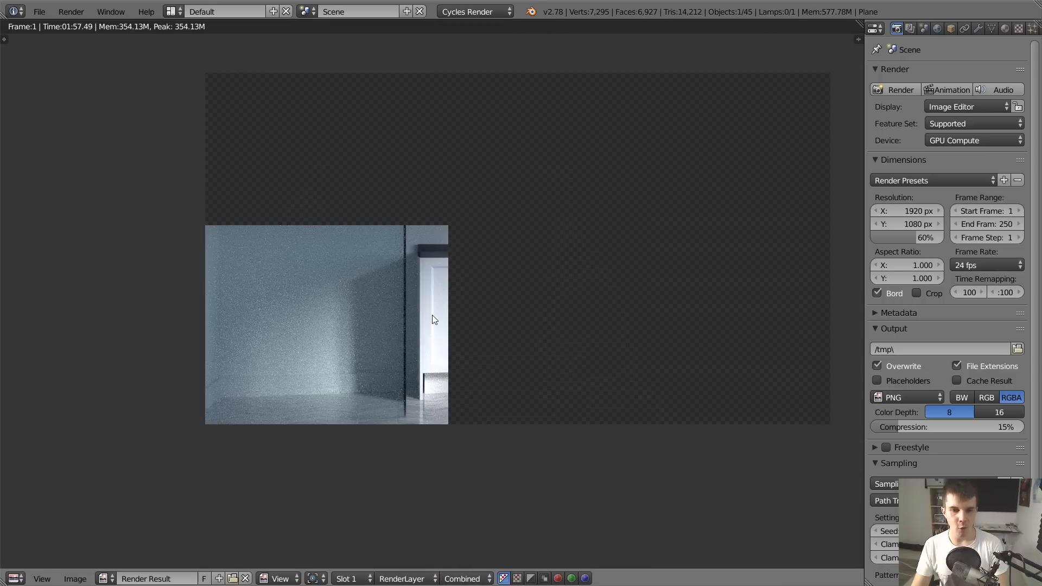
Examine the glass tint, raindrop detail and noise on the shower pane in the render, and return to the viewport
scroll(393, 336, up, 2)
middle_drag(395, 341, 466, 320)
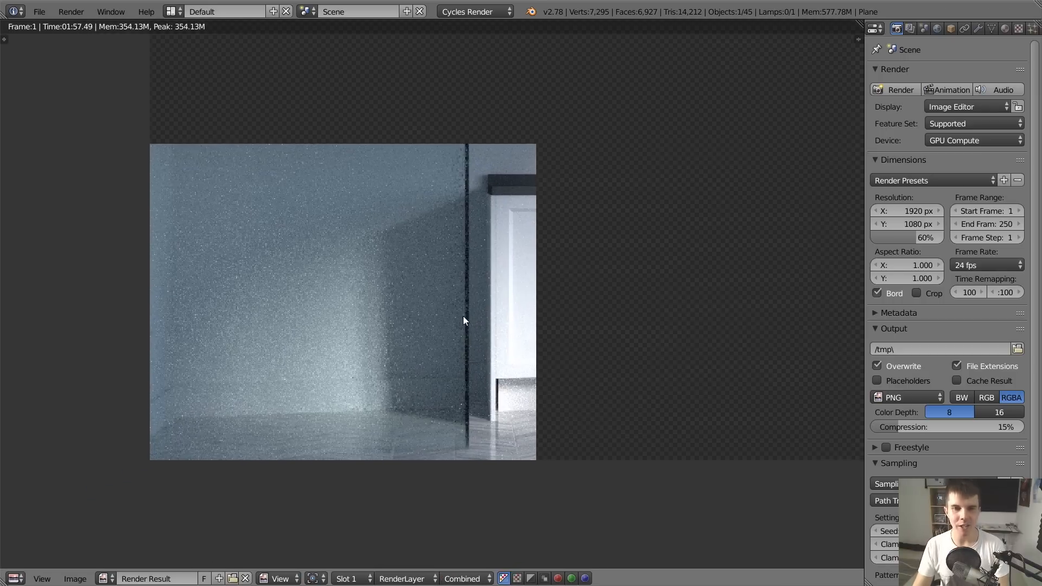
middle_drag(383, 344, 416, 319)
scroll(424, 308, up, 1)
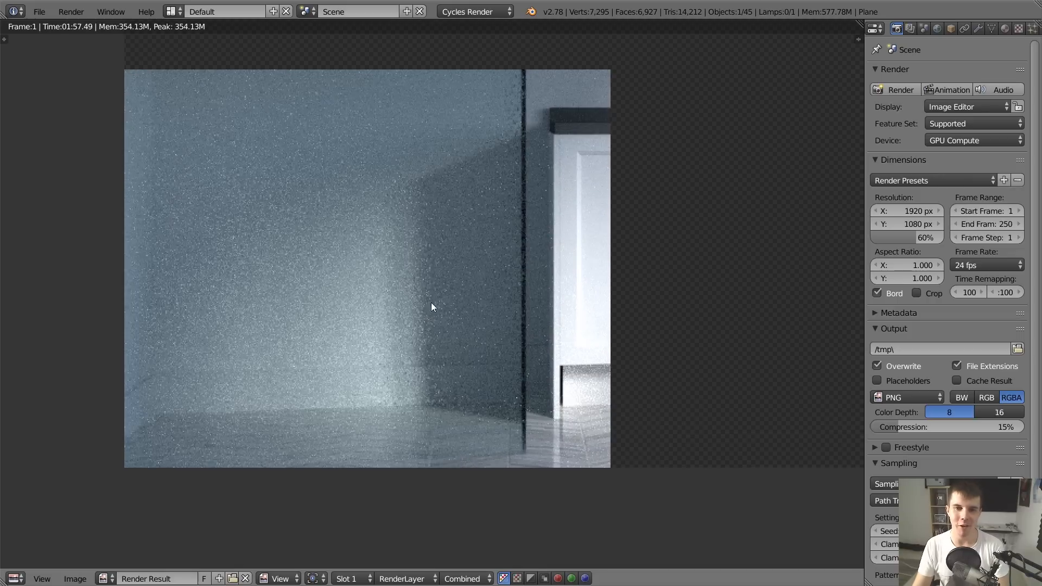
scroll(436, 390, down, 1)
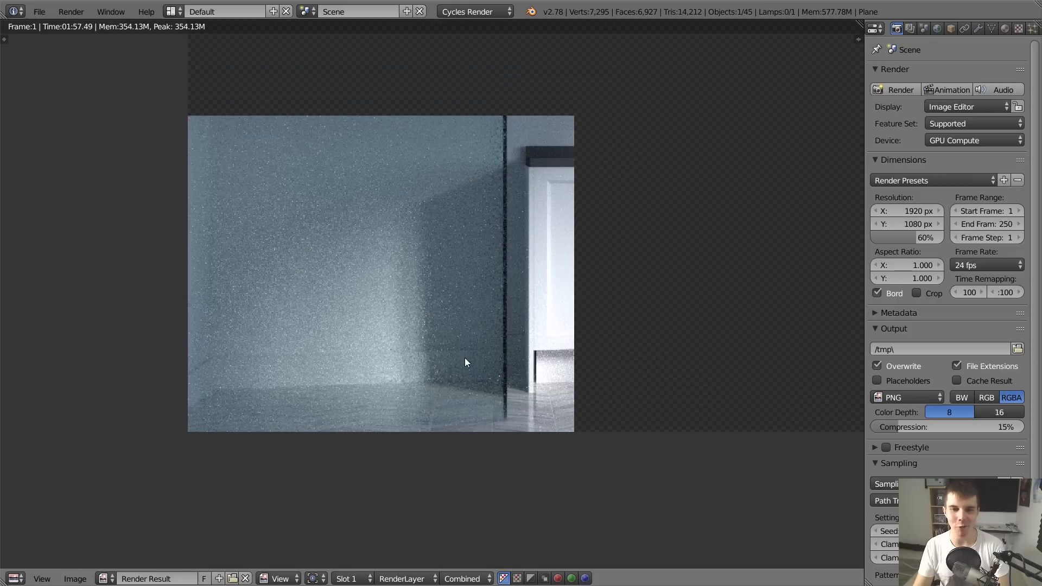
scroll(381, 369, down, 1)
middle_drag(464, 357, 374, 352)
scroll(376, 354, down, 2)
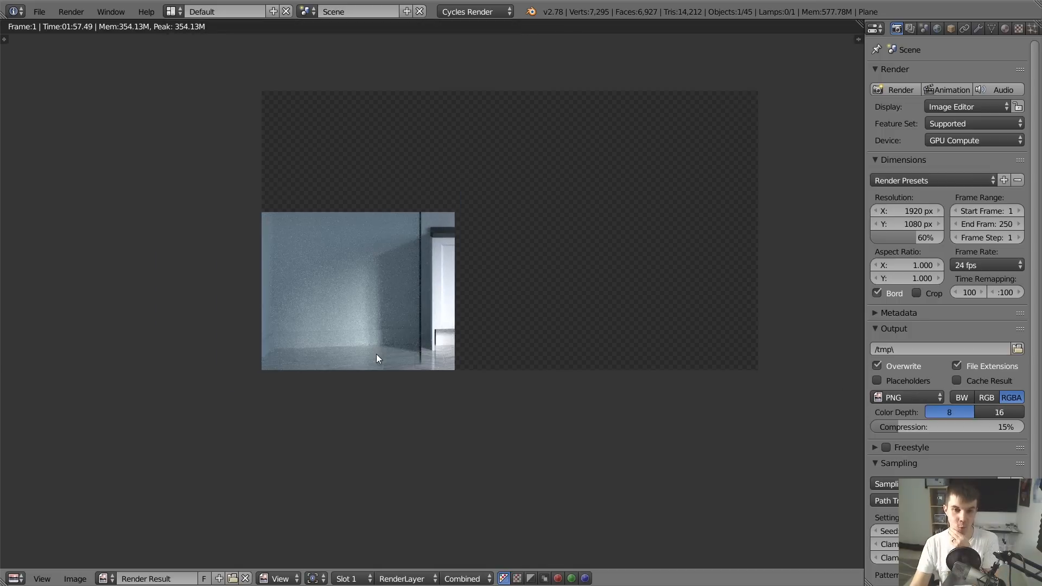
scroll(435, 323, down, 1)
scroll(435, 324, up, 1)
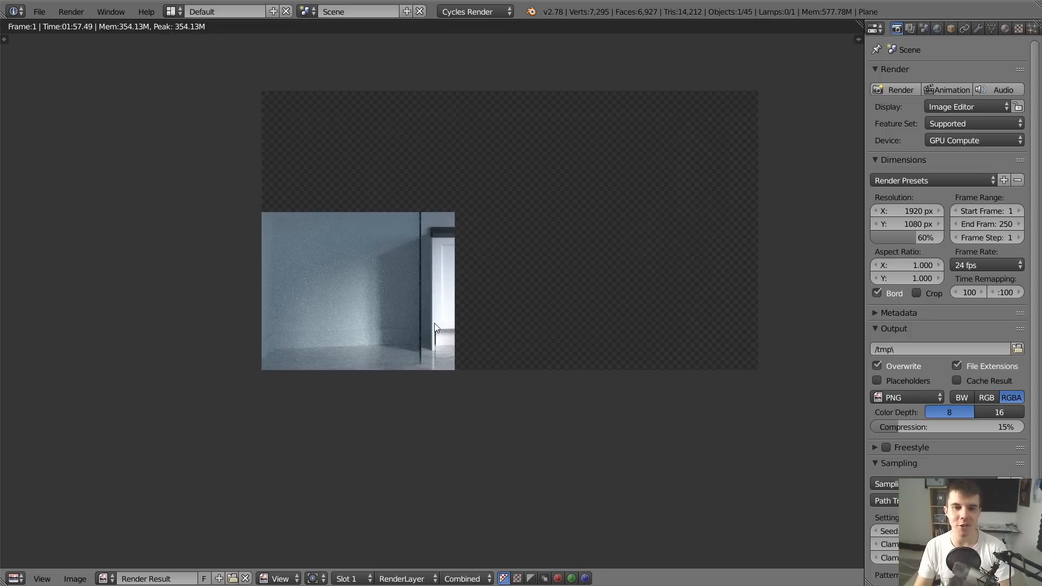
middle_drag(435, 323, 391, 338)
key(Escape)
Clear the render border from the camera view and switch the viewport to solid shading
scroll(473, 251, down, 2)
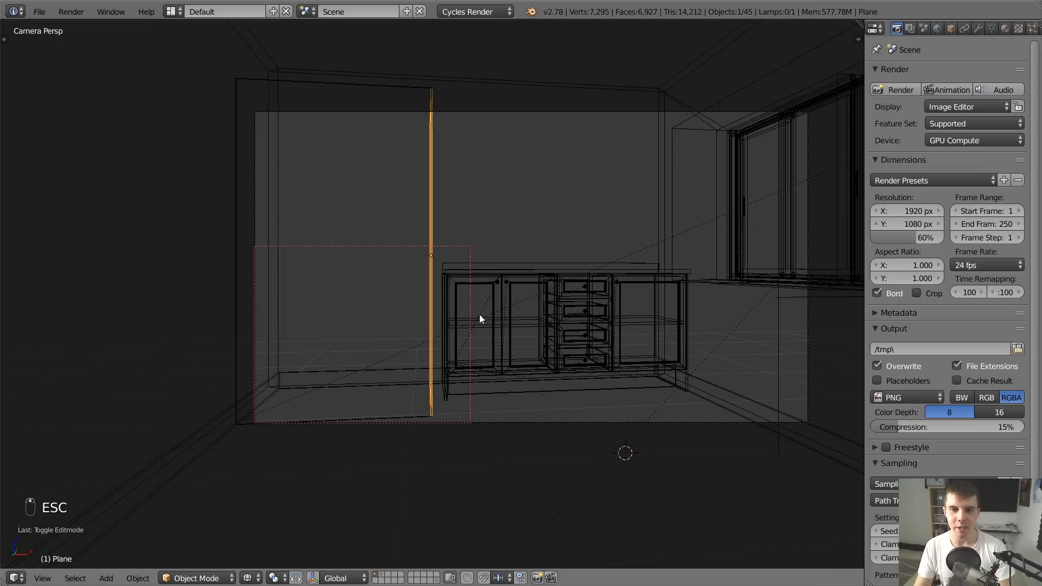
key(shift+b)
drag(206, 330, 213, 339)
shift+middle_drag(455, 343, 350, 366)
key(z)
scroll(438, 327, up, 1)
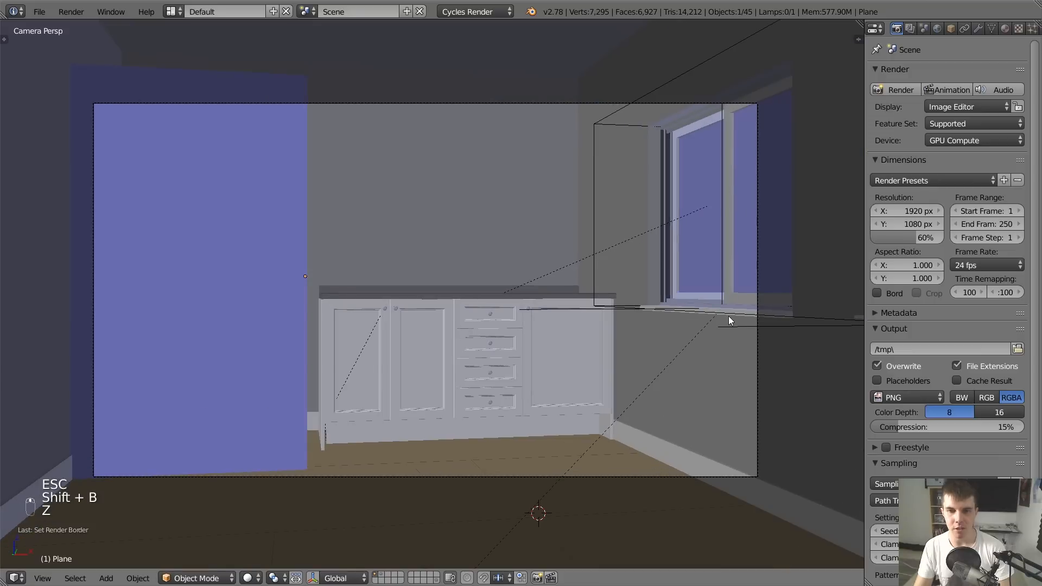
Raise the camera slightly so the room sits lower in the frame, and return the viewport to wireframe
key(a)
right_click(757, 298)
key(g)
click(761, 285)
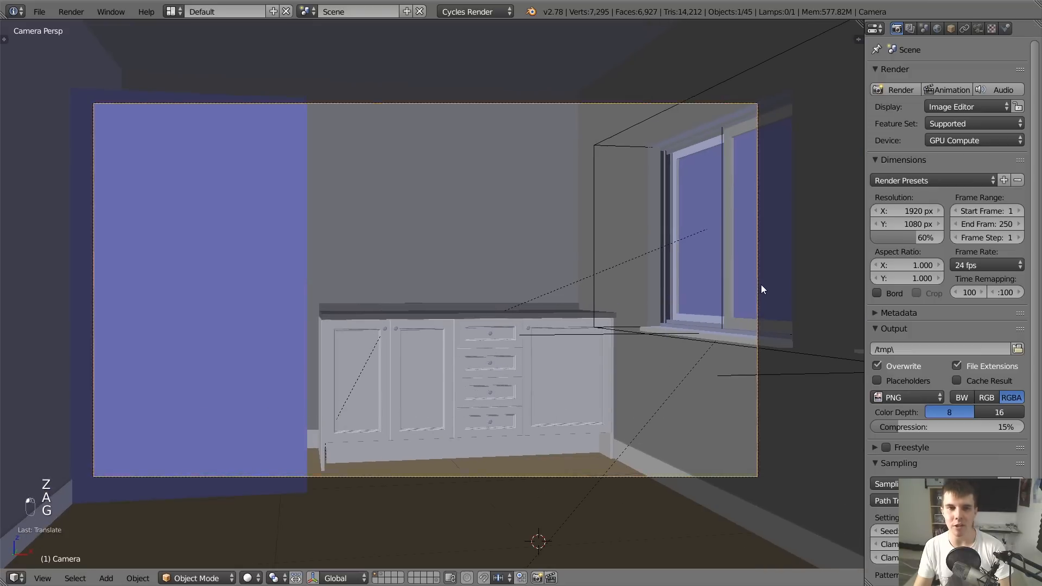
key(z)
key(z)
key(z)
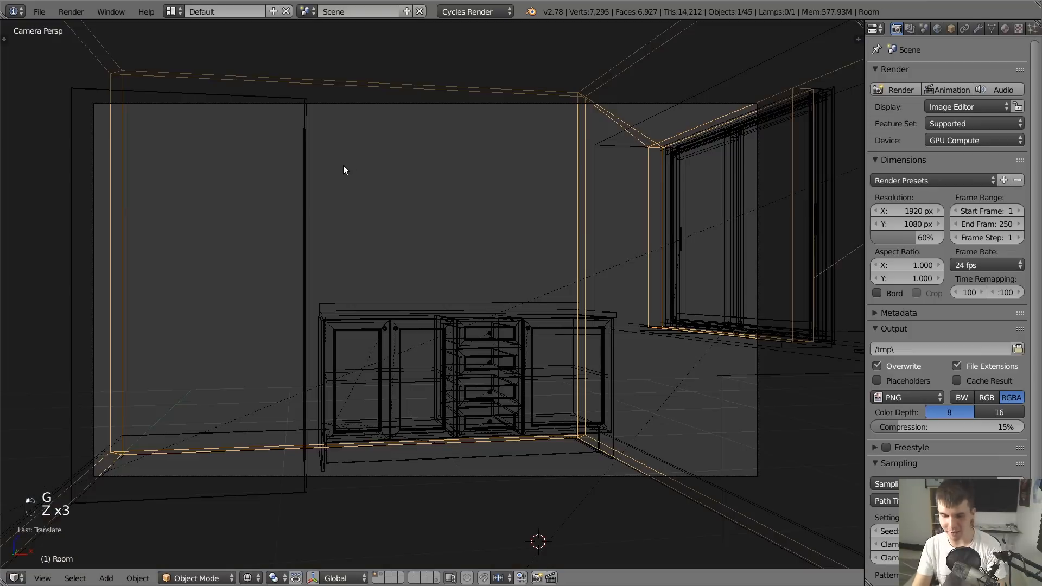
Review the last bordered render of the shower pane and return to a solid-shaded camera view
key(F12)
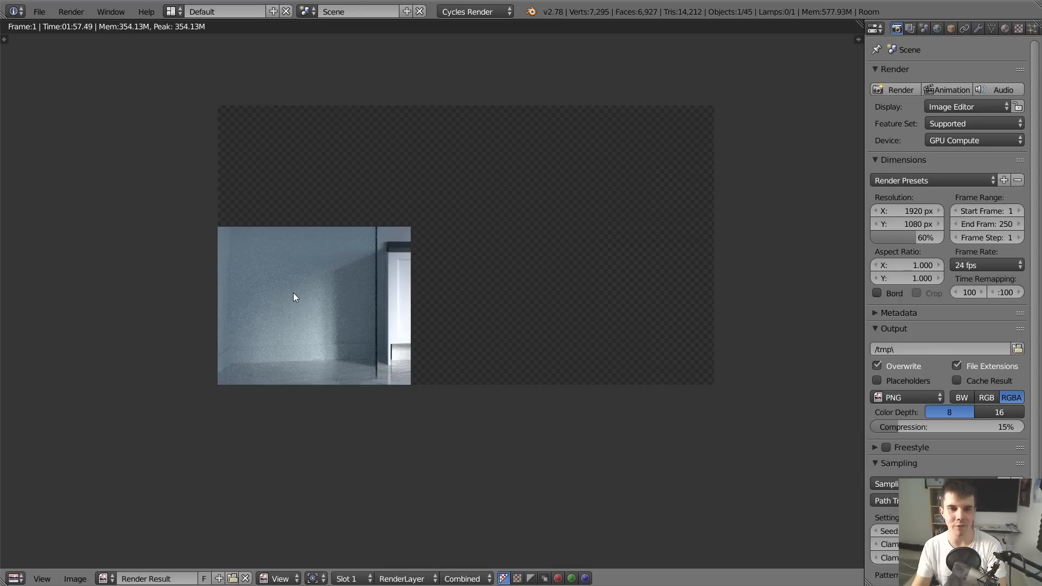
key(F11)
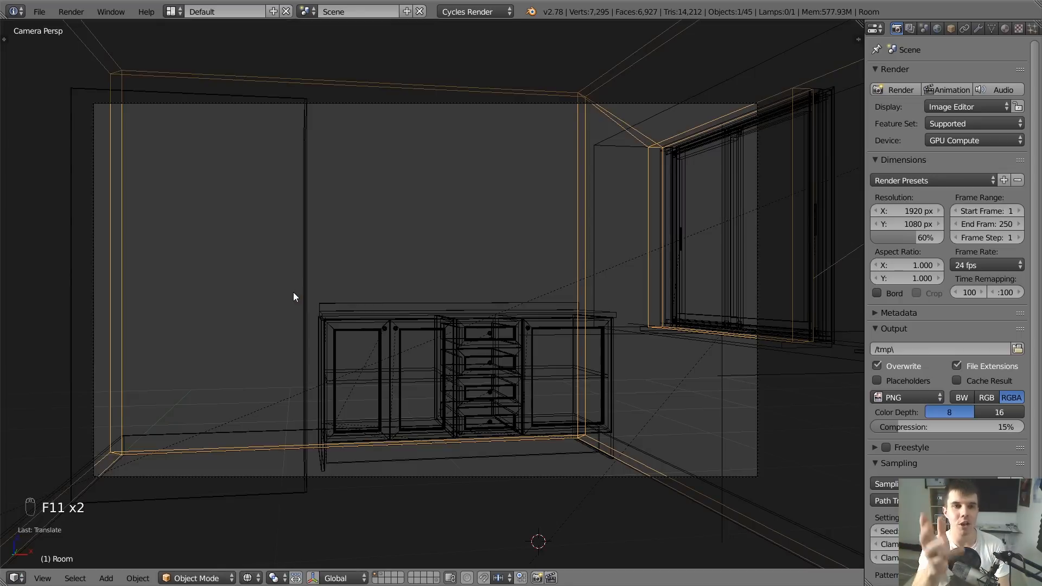
key(z)
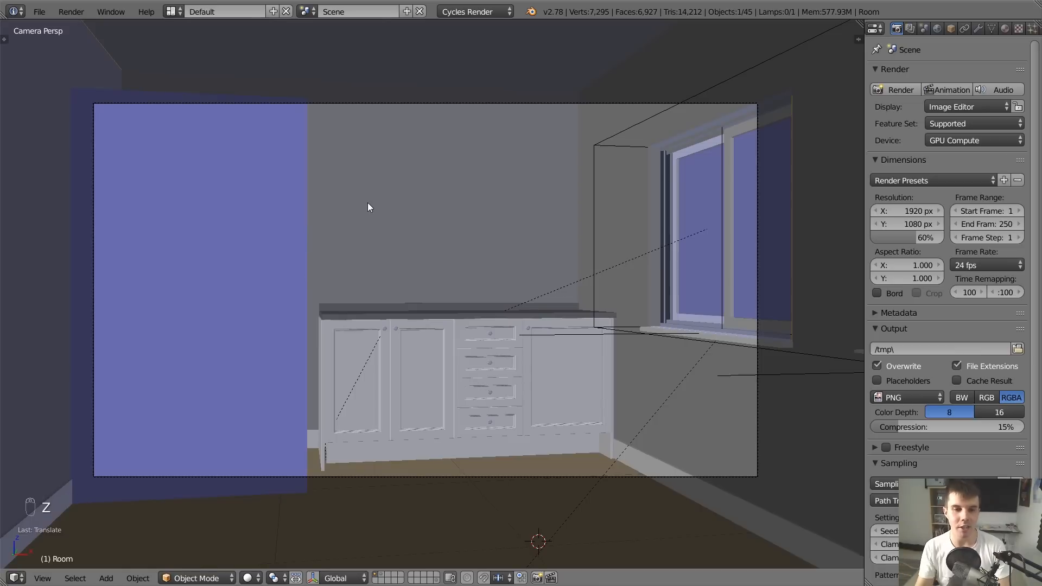
Edit the room mesh and add a vertical loop cut to the back wall near the shower's side pane
key(Tab)
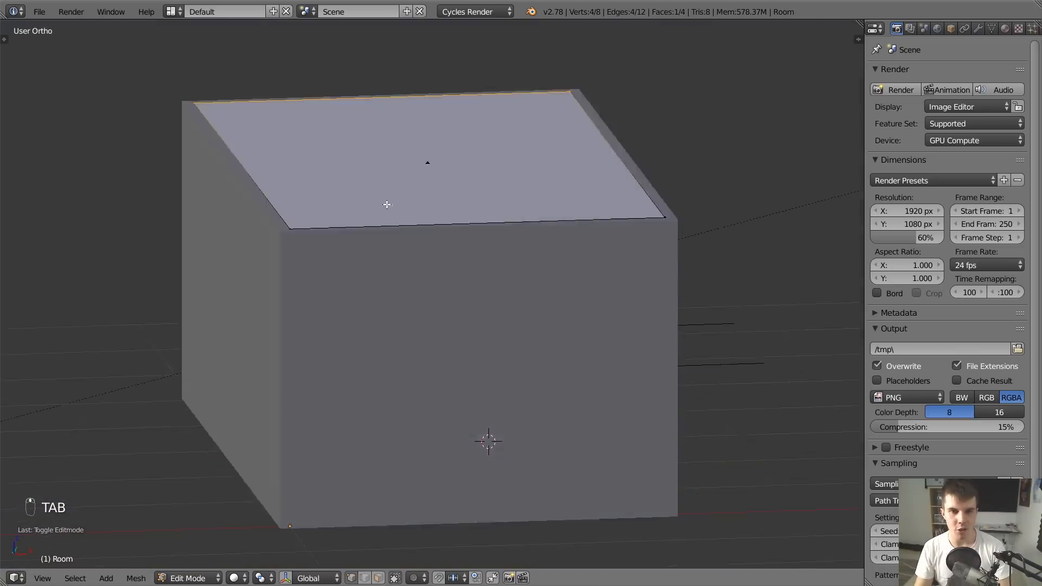
key(z)
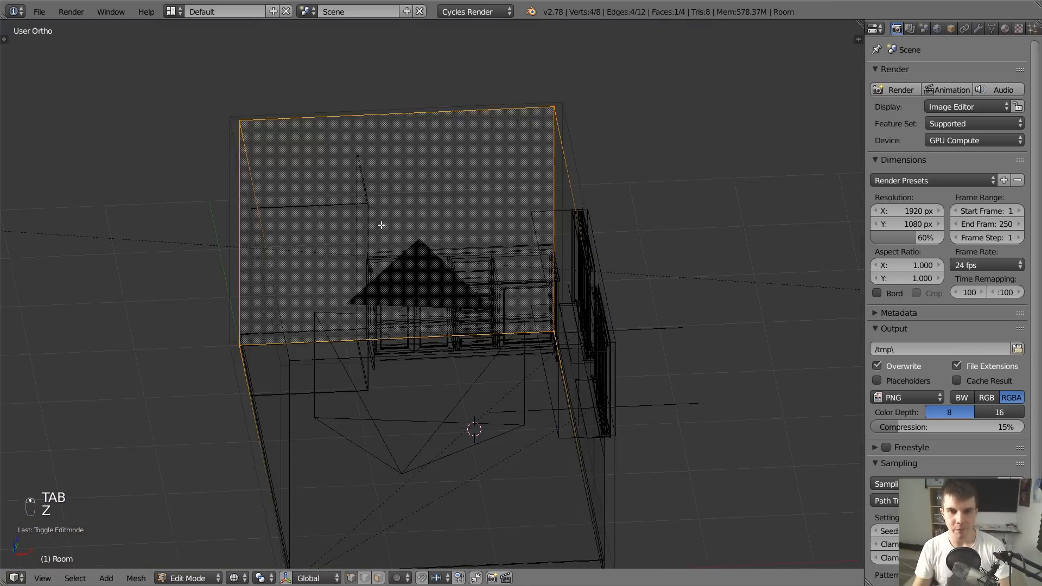
key(KP_0)
key(z)
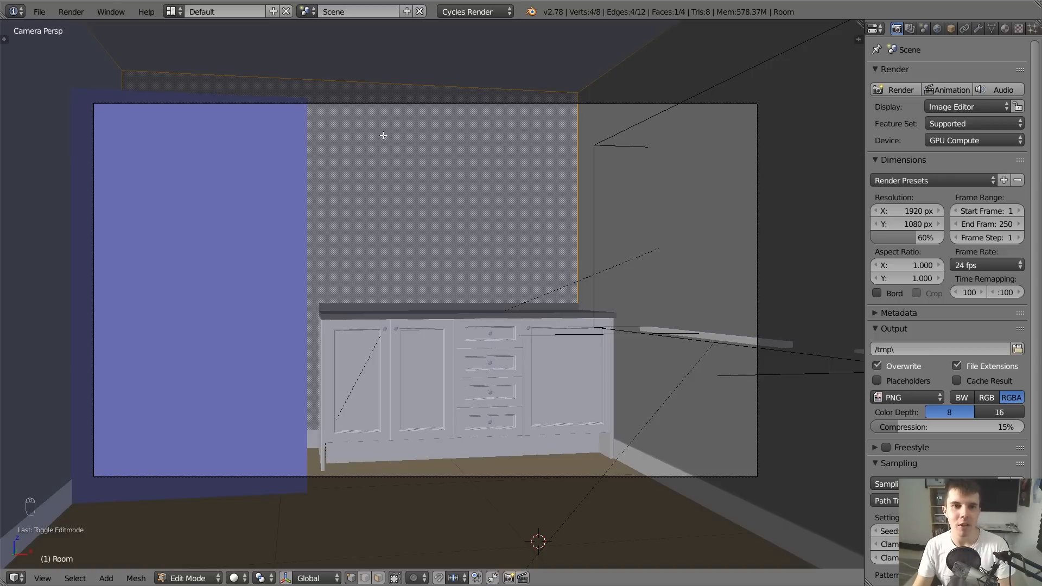
key(z)
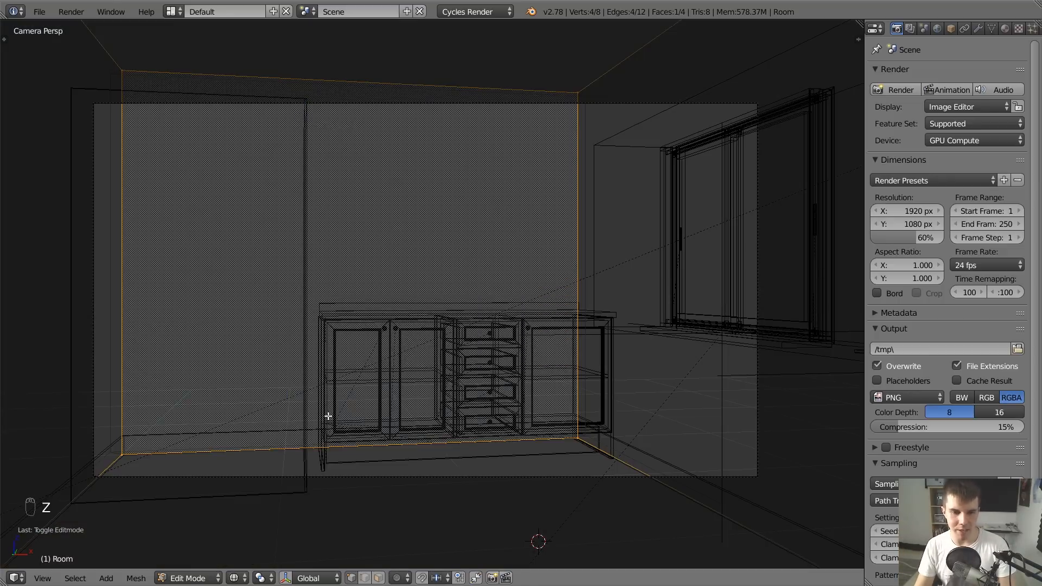
middle_drag(328, 416, 366, 293)
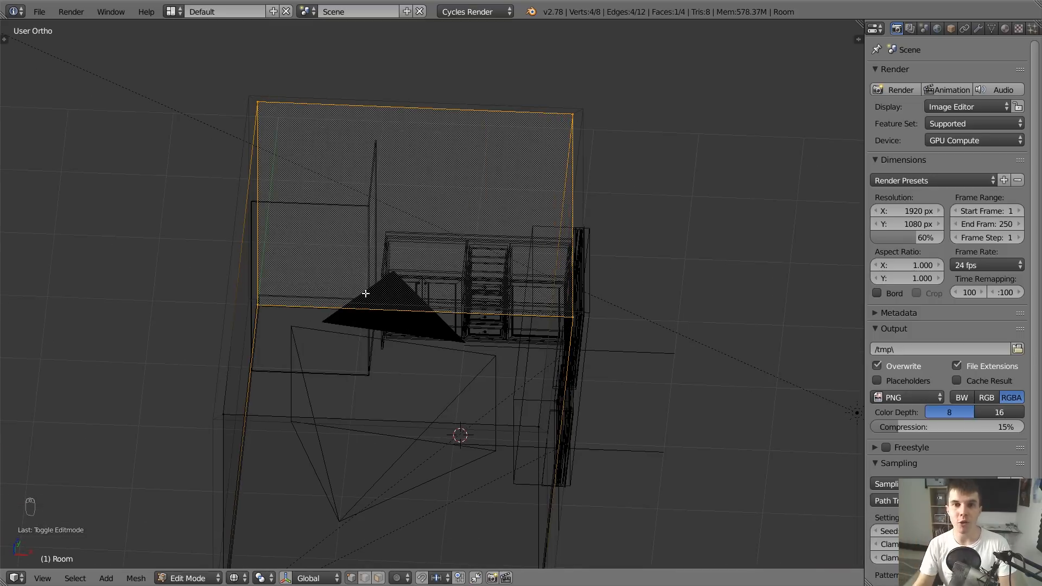
key(ctrl+r)
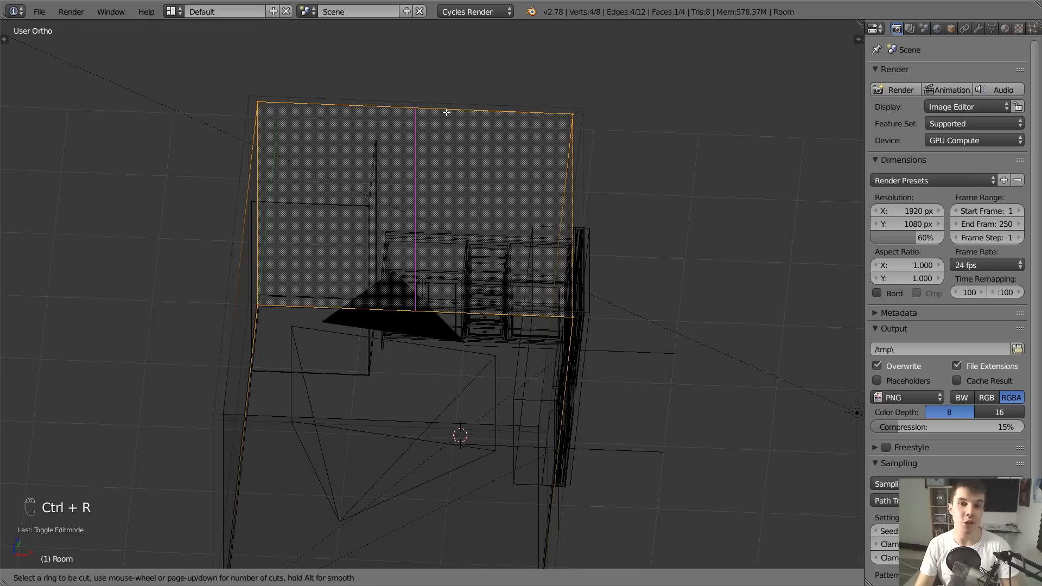
click(422, 131)
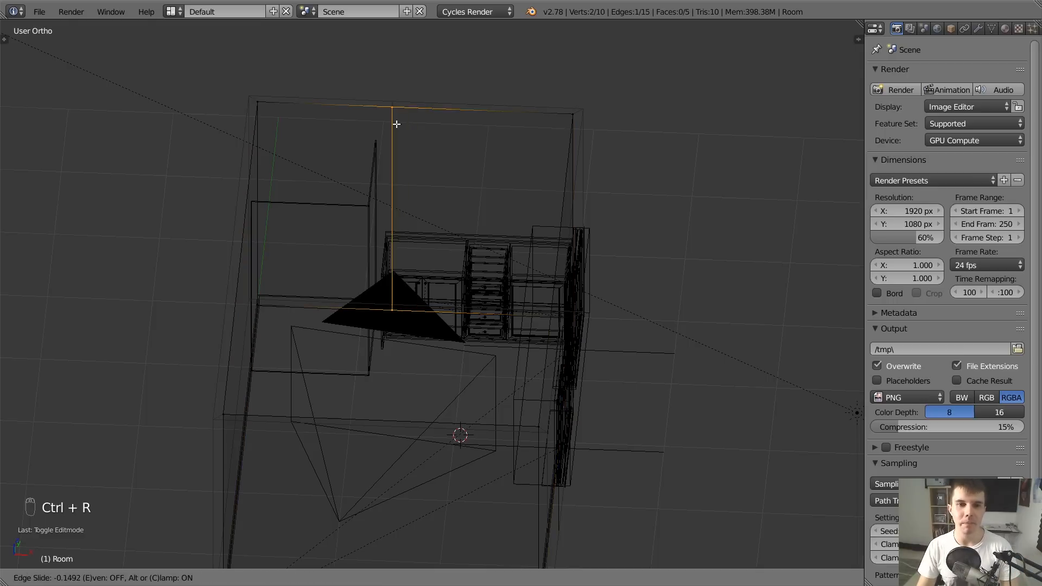
click(379, 114)
Move the new back-wall edge along X to sit between the shower pane and the cabinet, checking it through the camera
middle_drag(380, 114, 391, 154)
key(g)
key(x)
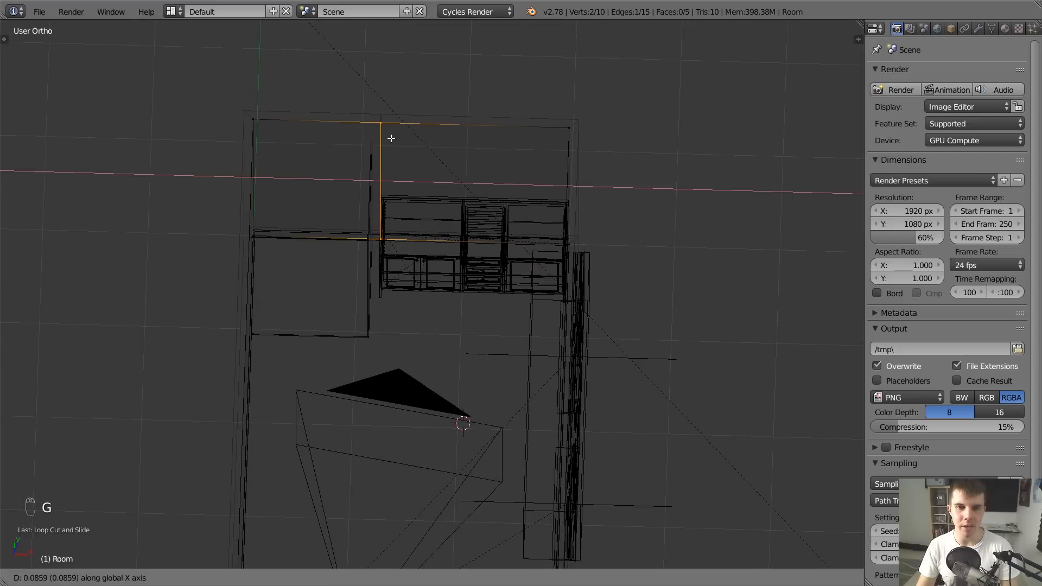
click(404, 166)
middle_drag(404, 165, 317, 150)
key(KP_0)
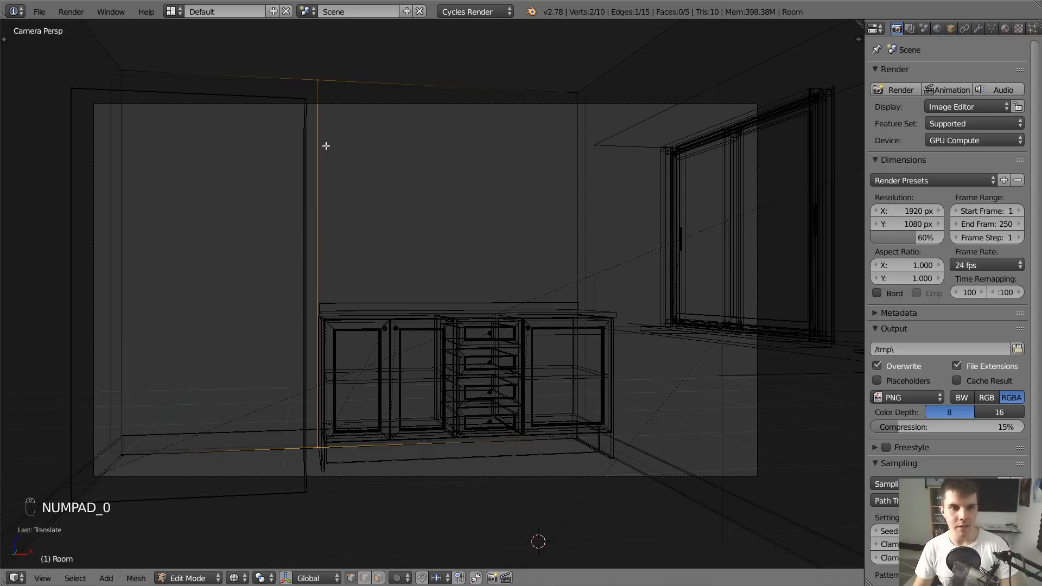
key(z)
key(z)
key(z)
Add a second vertical loop cut to the side wall, level with the shower's front pane
mouse_move(328, 100)
middle_down()
mouse_move(333, 214)
mouse_move(307, 214)
mouse_move(465, 191)
mouse_move(446, 473)
middle_up()
key(ctrl+r)
click(314, 213)
click(327, 210)
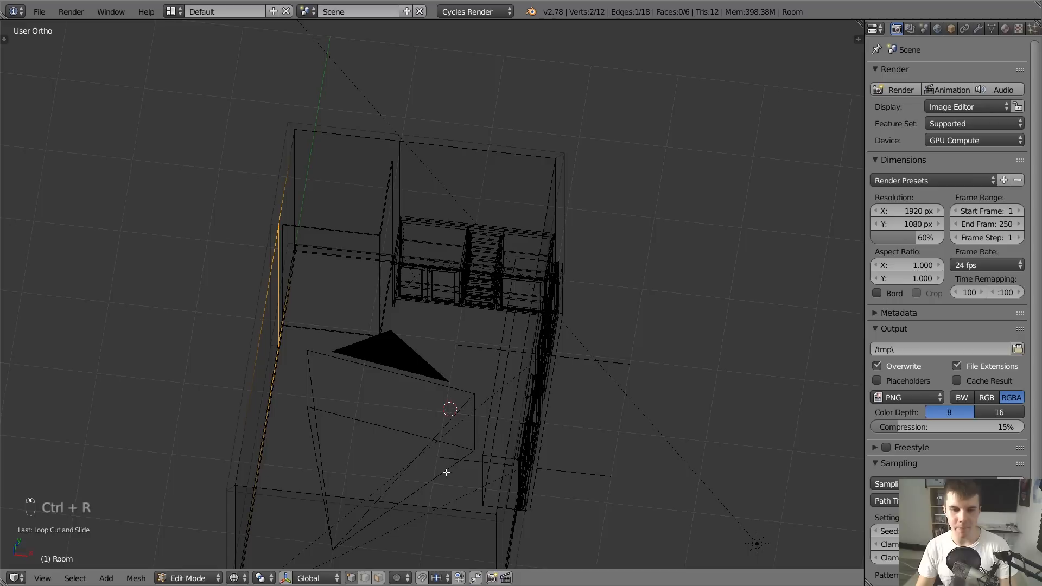
Create two new materials on the room object, named WallDiffuse and MarbleTiles
click(1005, 29)
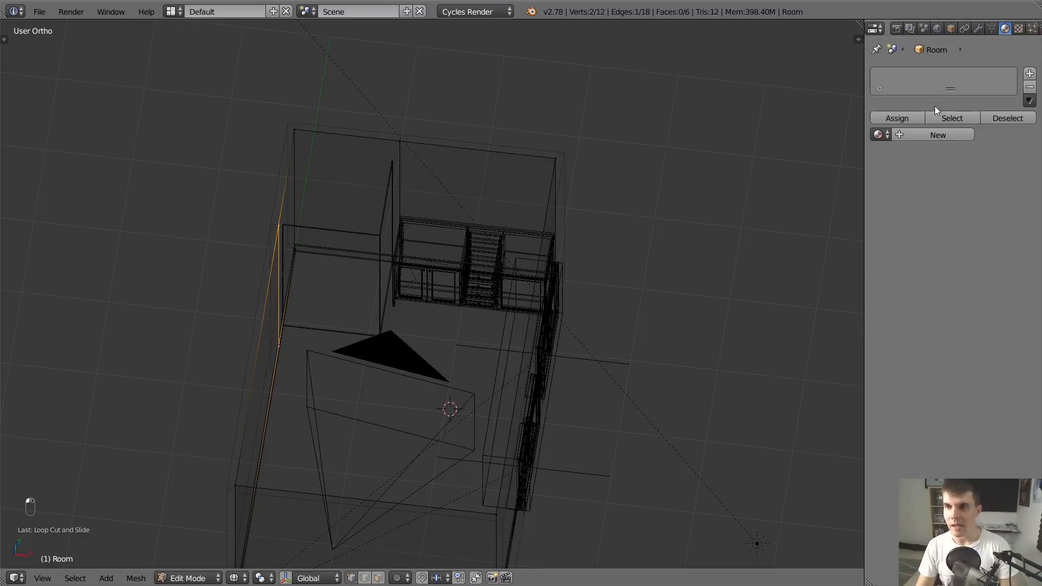
key(Tab)
click(945, 116)
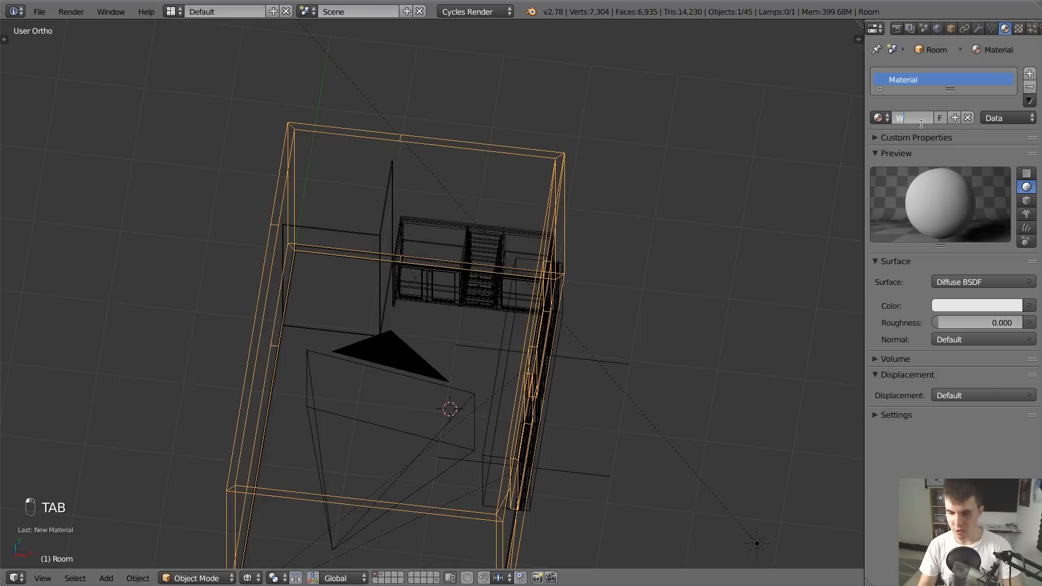
key(Return)
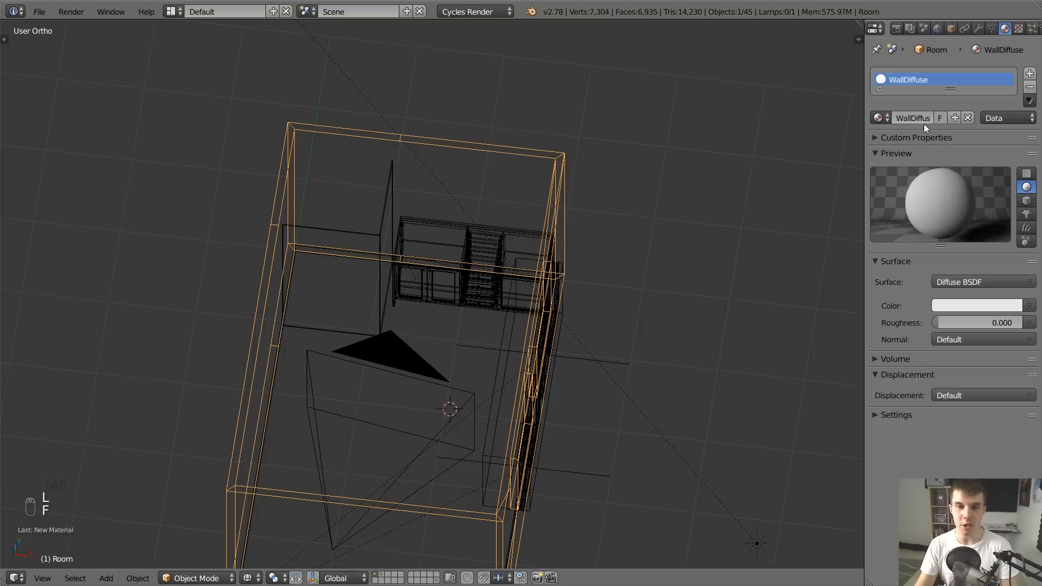
click(1030, 74)
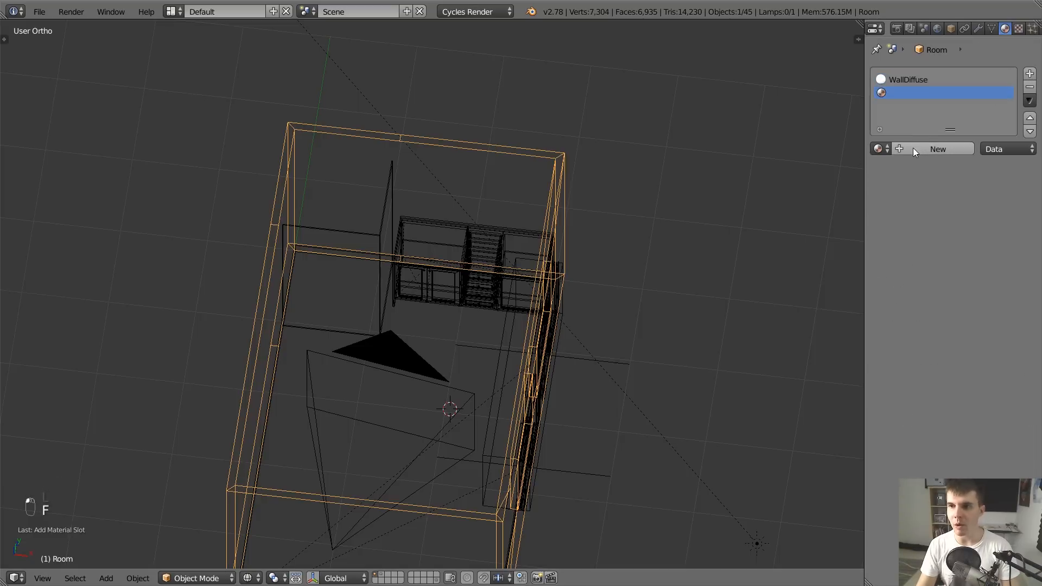
click(915, 150)
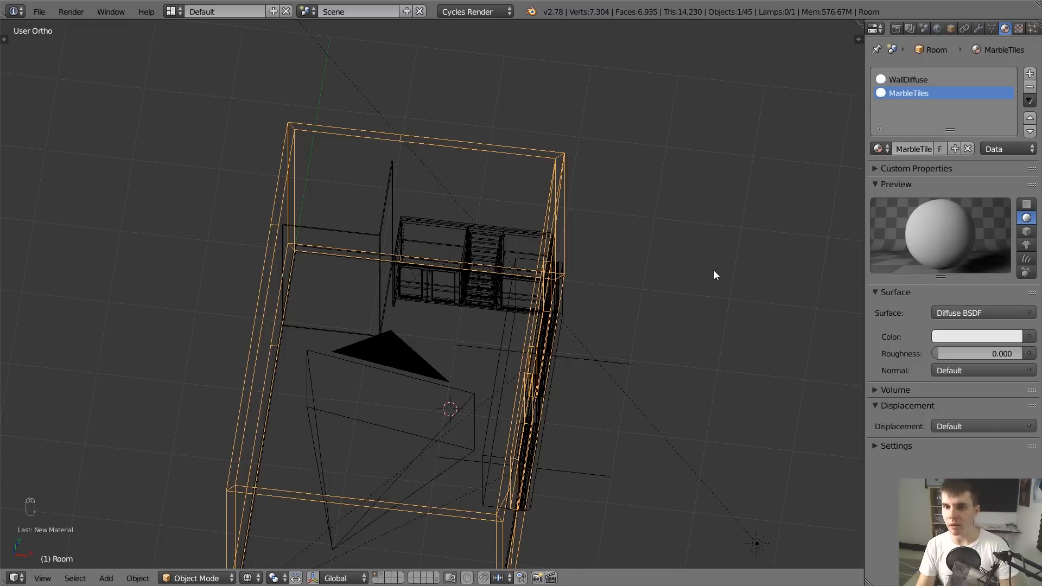
Select the two wall faces enclosing the shower corner in face mode and assign the WallDiffuse material to them
middle_drag(714, 270, 451, 172)
key(Tab)
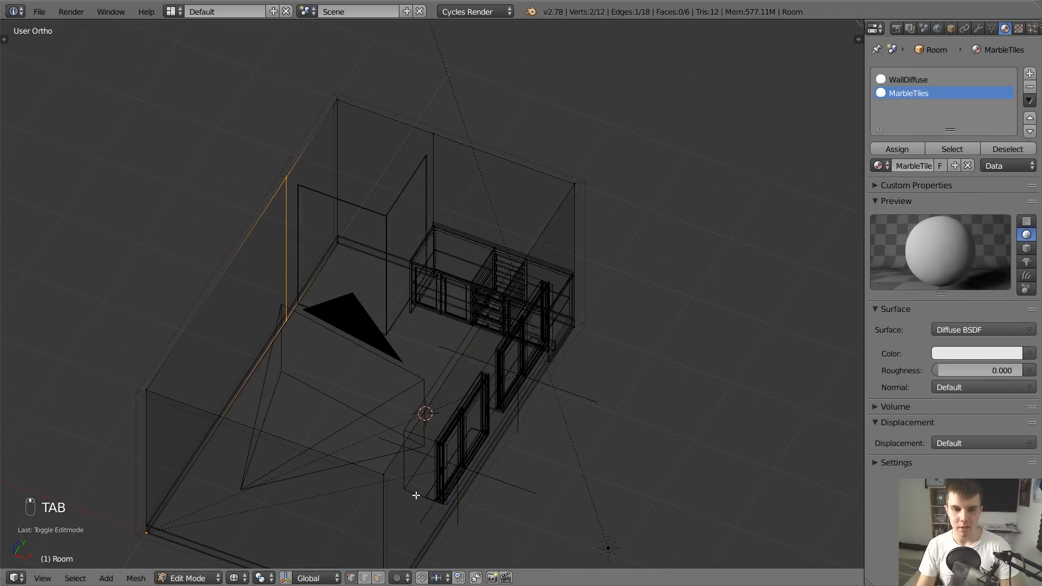
click(378, 578)
right_click(308, 198)
shift+right_click(422, 183)
click(898, 148)
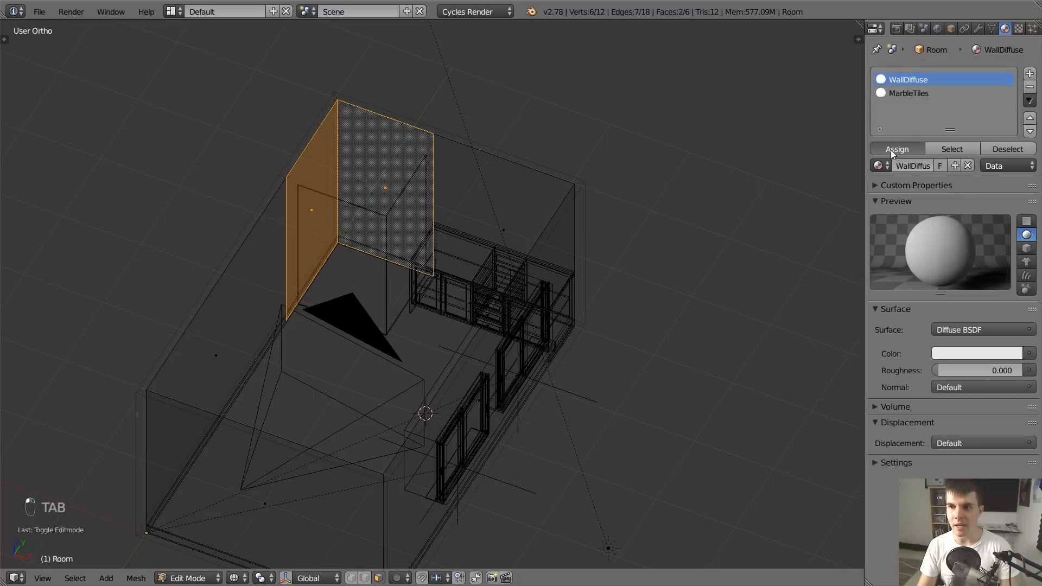
key(Tab)
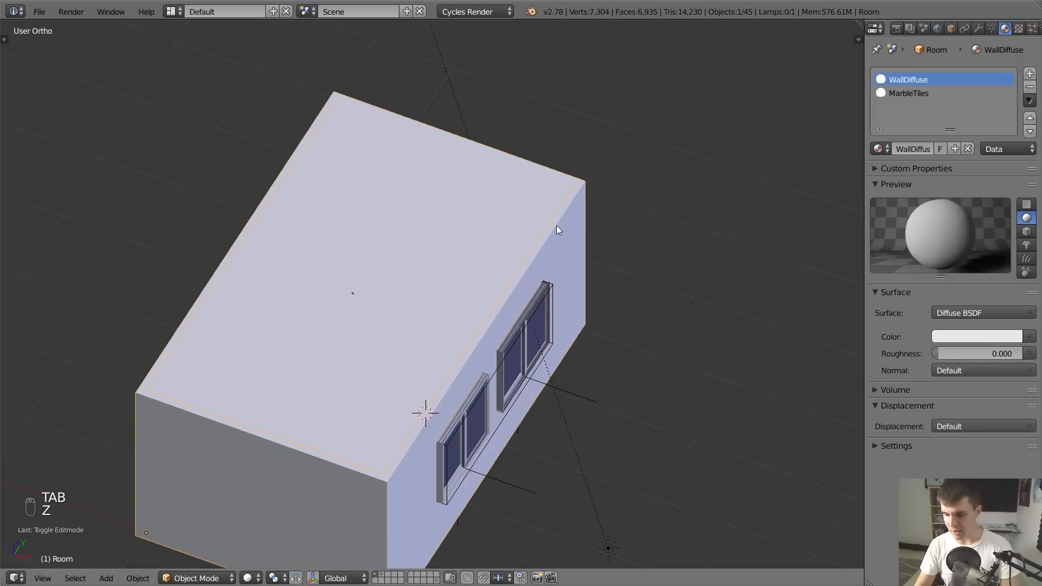
Give the WallDiffuse material a slightly darker neutral grey viewport colour, checking it from inside the room in perspective
key(KP_5)
middle_drag(574, 185, 604, 272)
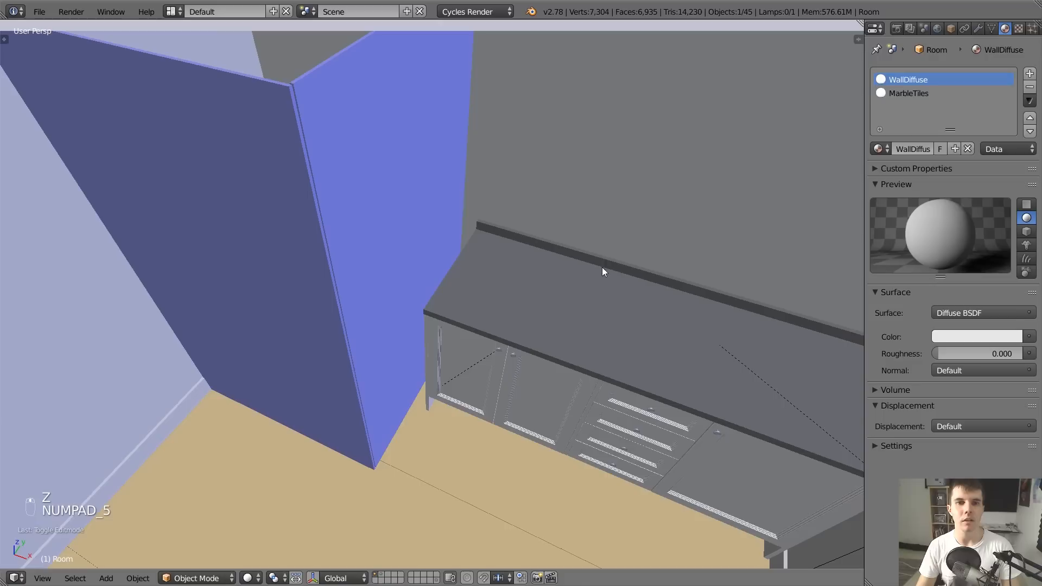
middle_drag(539, 111, 598, 272)
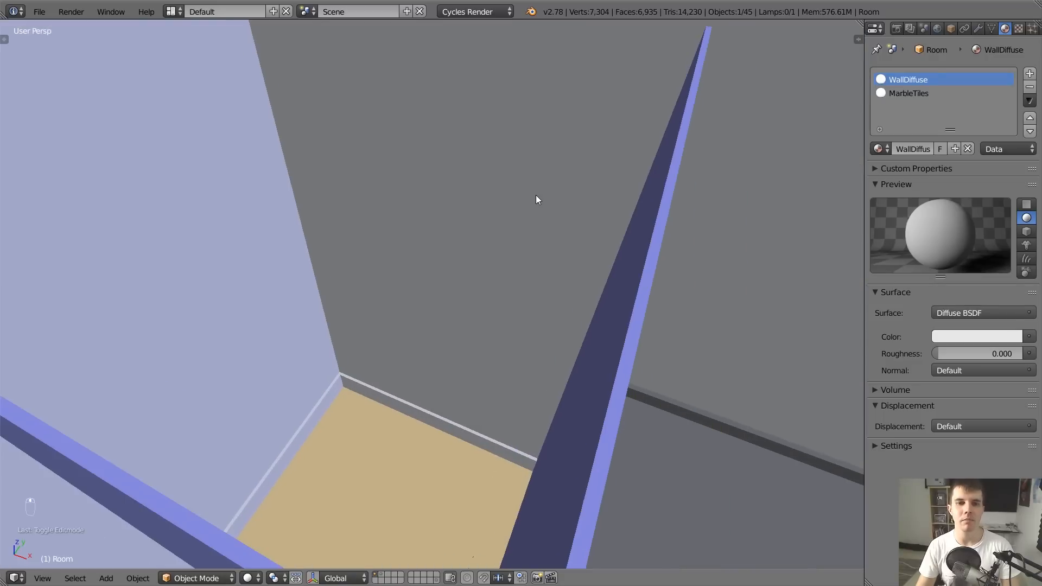
click(891, 446)
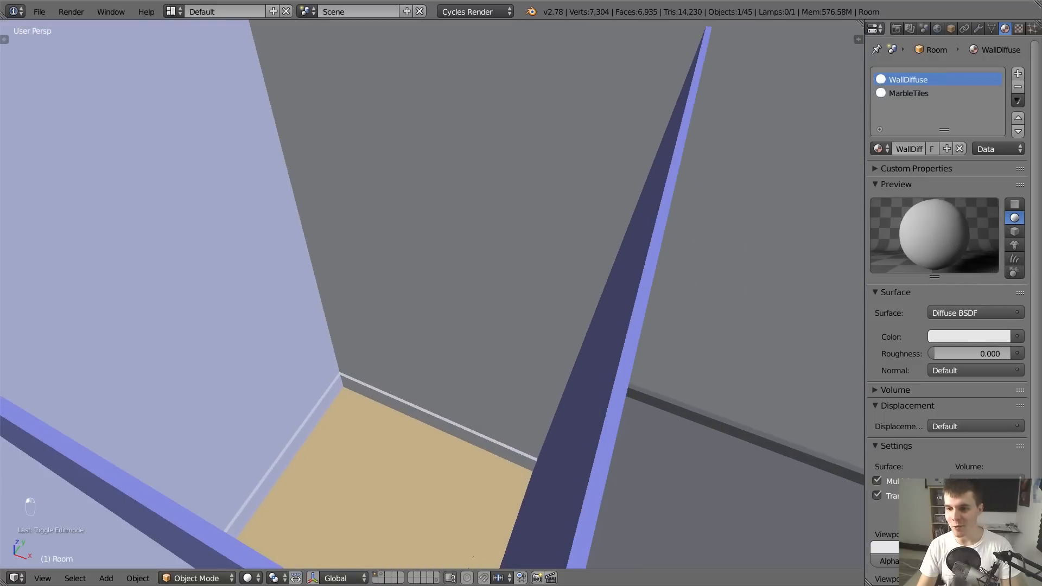
click(956, 336)
click(882, 408)
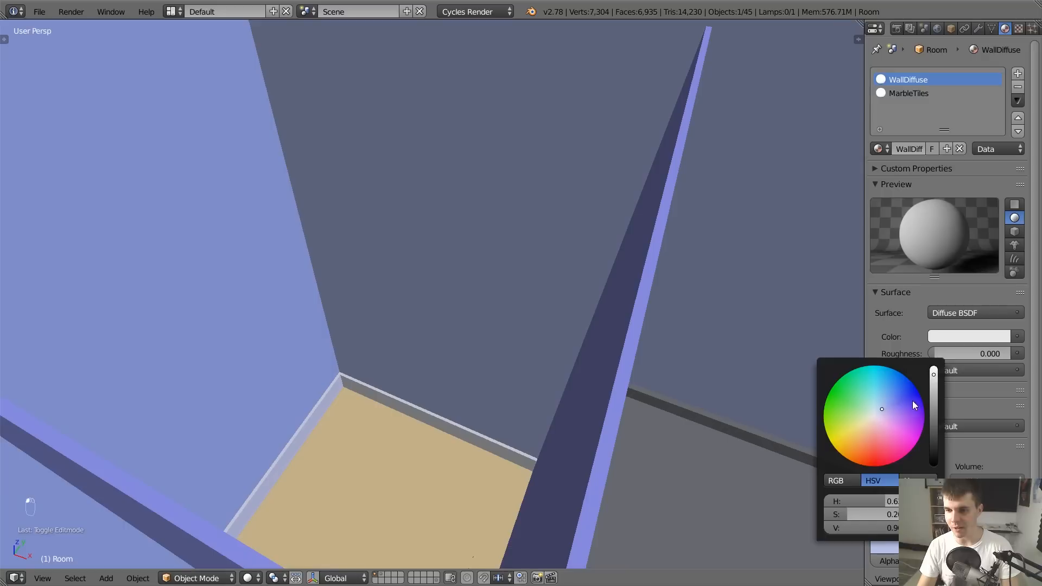
click(934, 392)
middle_drag(633, 343, 476, 191)
scroll(540, 170, up, 5)
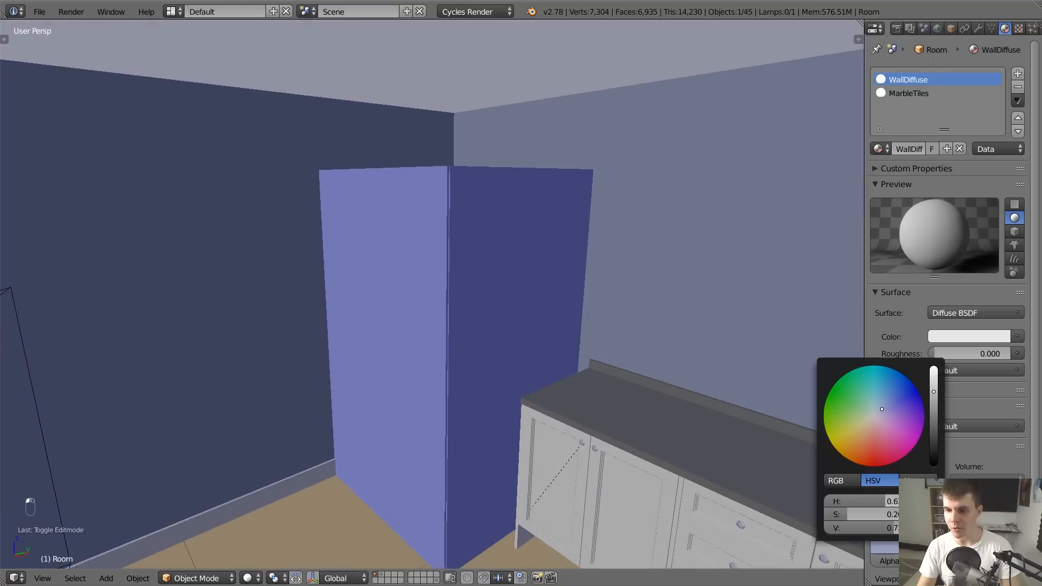
click(969, 337)
drag(891, 519, 866, 516)
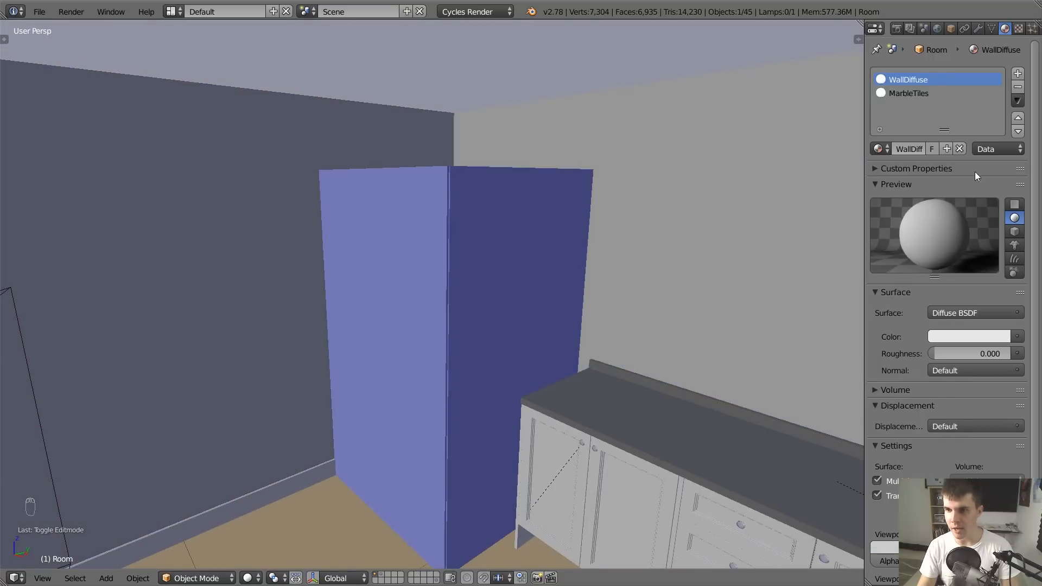
Give the MarbleTiles material a bluish viewport colour
click(912, 92)
click(968, 336)
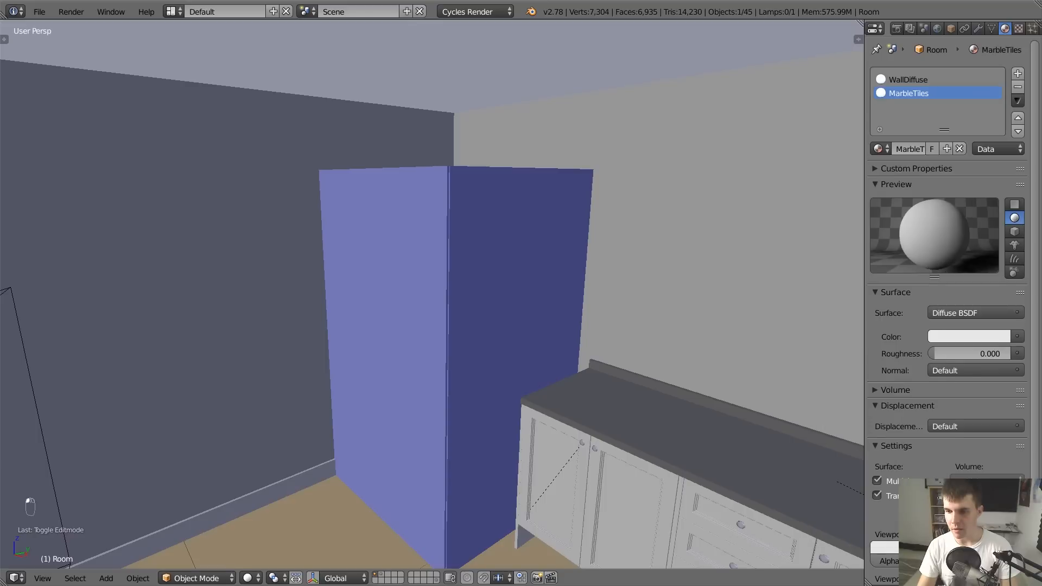
click(969, 336)
scroll(889, 418, down, 6)
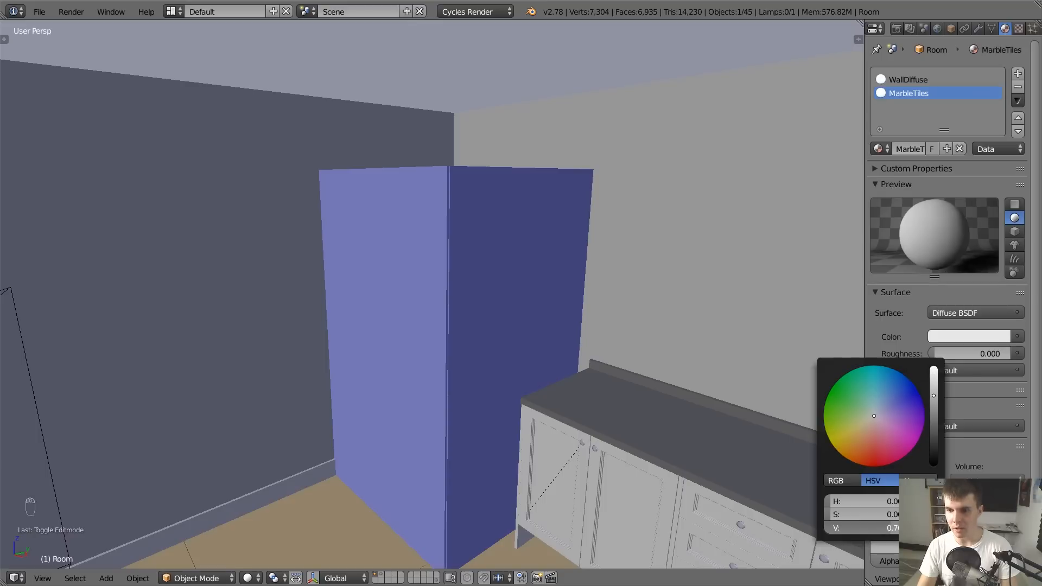
scroll(889, 417, up, 2)
Assign the MarbleTiles material to the two selected wall faces behind the shower
key(Tab)
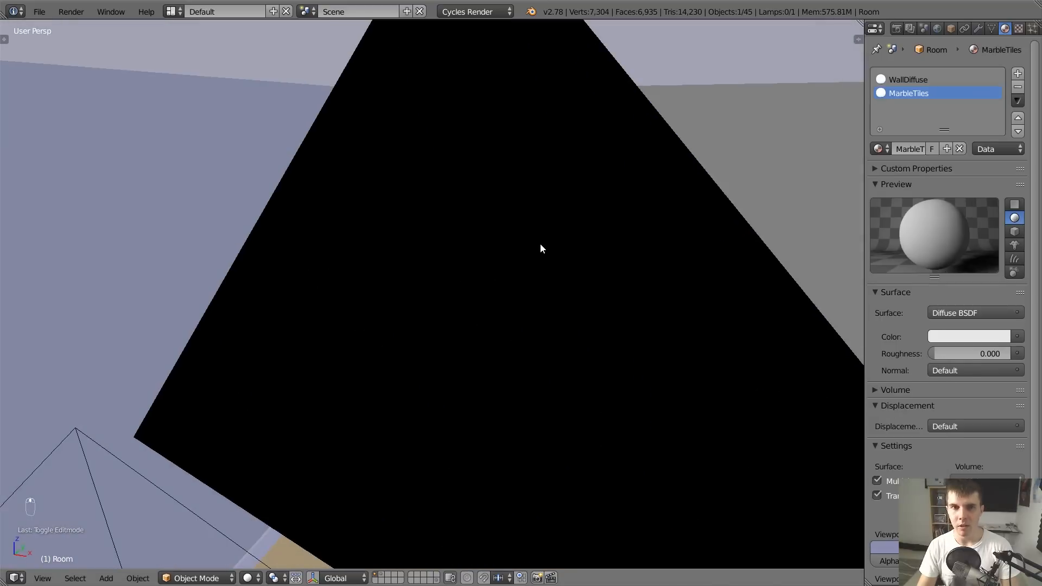
middle_drag(476, 202, 461, 197)
click(896, 152)
key(Tab)
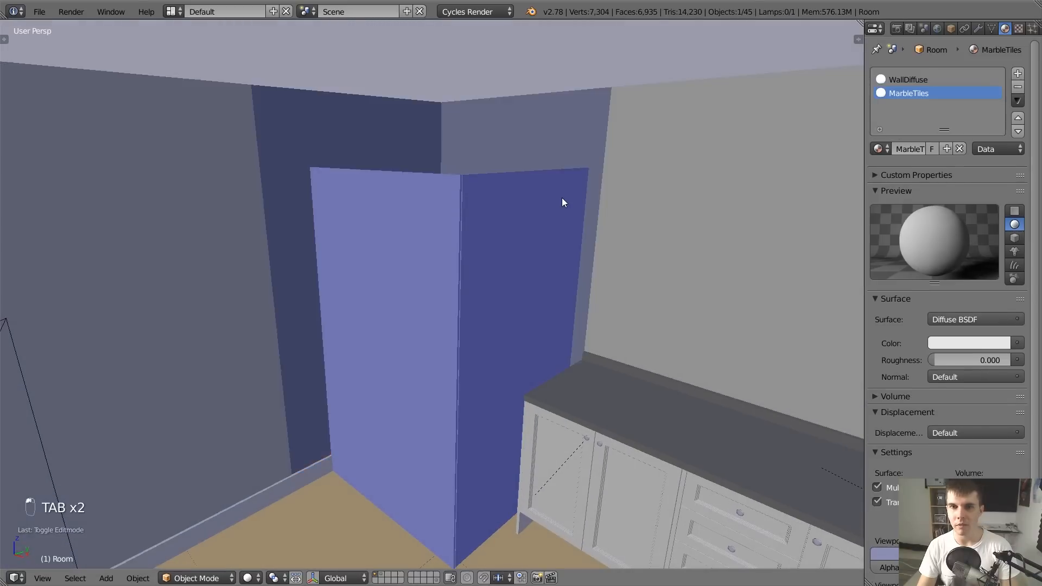
Split the 3D view in two, turn the second area into a UV/Image Editor and unlink the render result from it
middle_drag(562, 200, 532, 324)
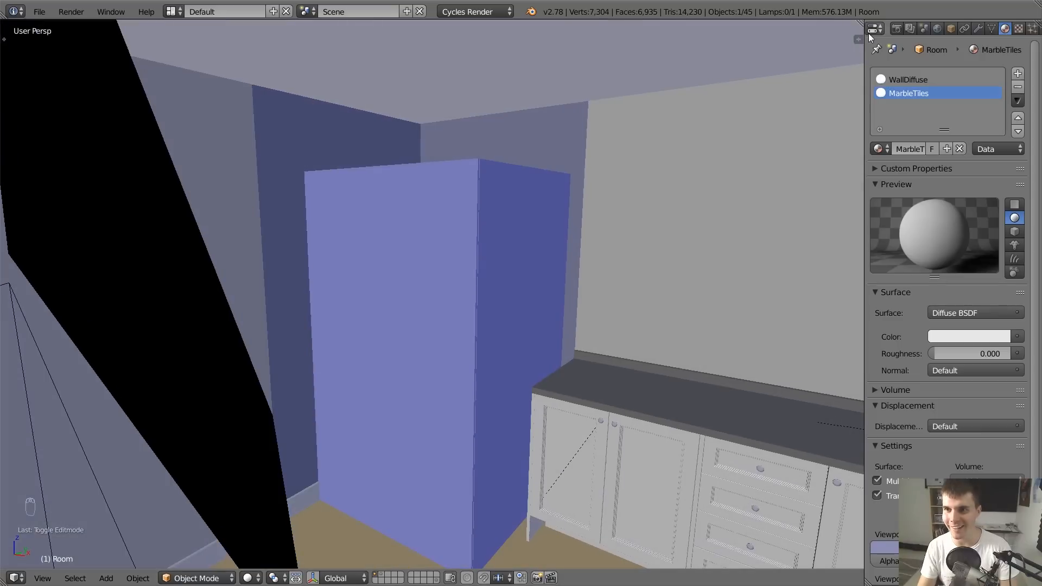
drag(859, 23, 547, 32)
middle_drag(380, 325, 548, 450)
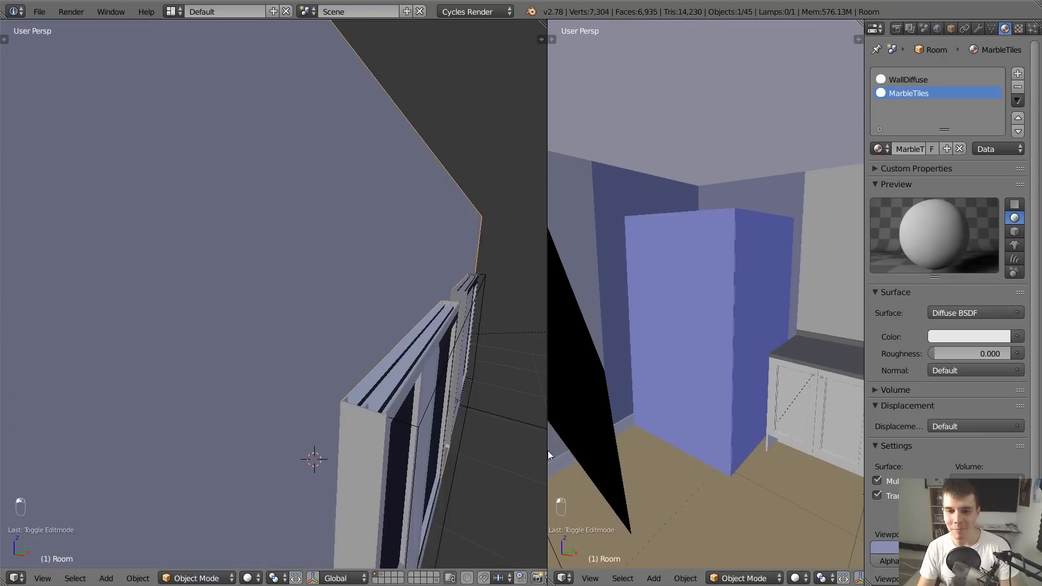
click(565, 577)
click(624, 474)
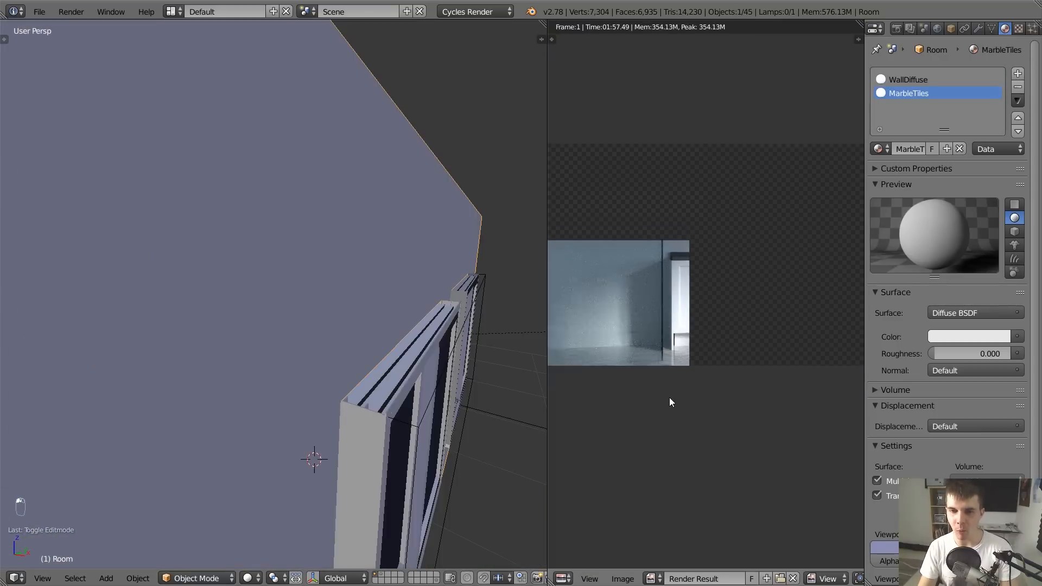
click(796, 578)
scroll(281, 292, down, 10)
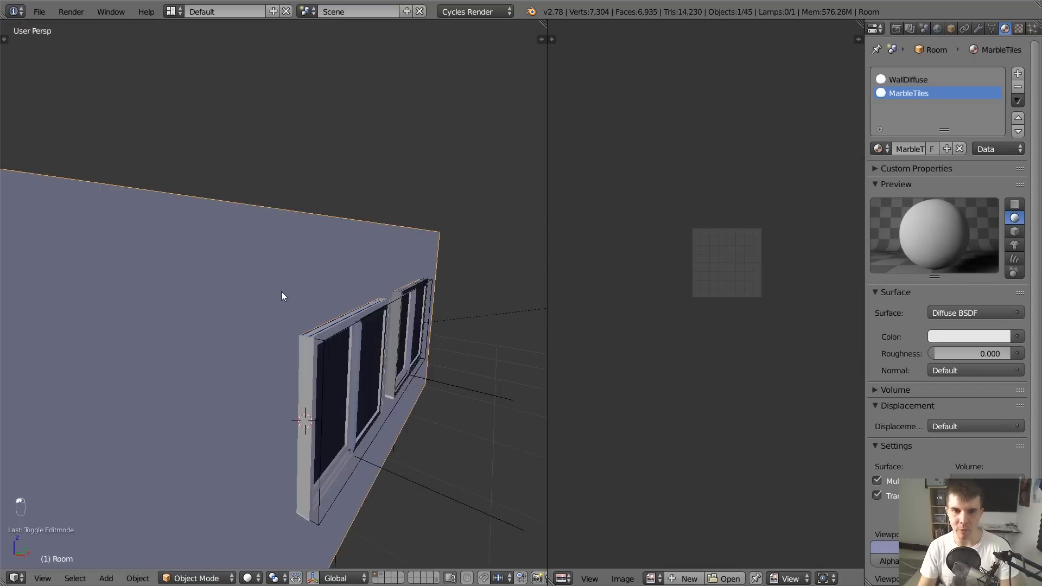
In wireframe edit mode, mark the Room mesh's vertical corner edge at the end of the window wall as a seam
key(z)
key(Tab)
middle_drag(298, 303, 299, 293)
key(a)
key(a)
key(a)
key(a)
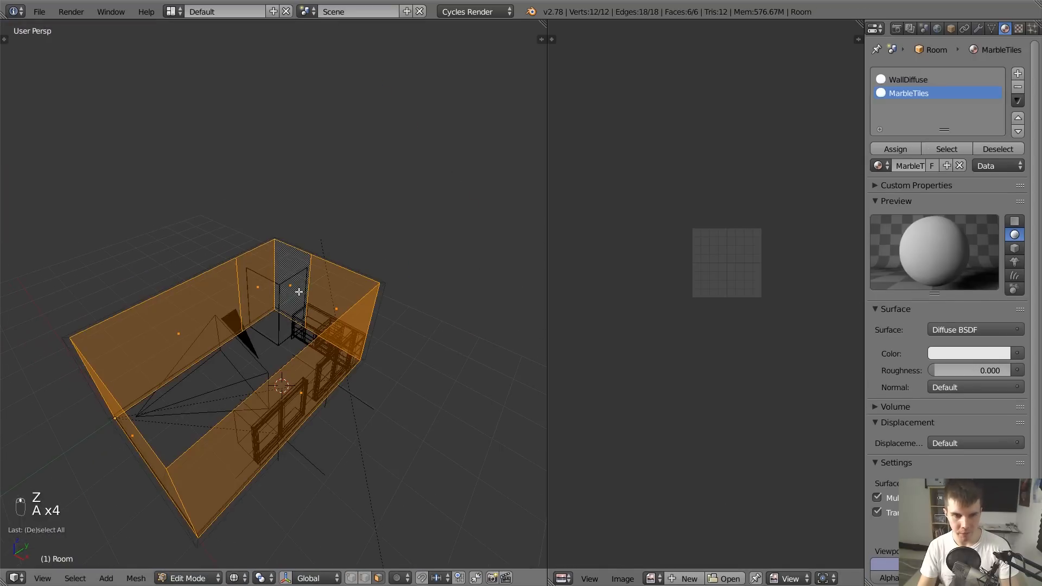
right_click(384, 346)
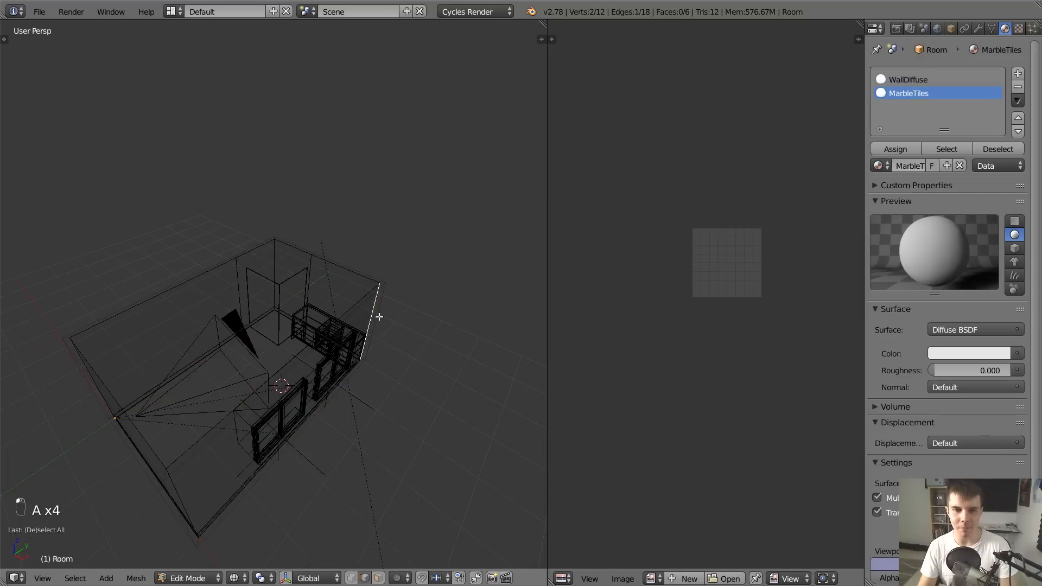
middle_drag(441, 317, 166, 298)
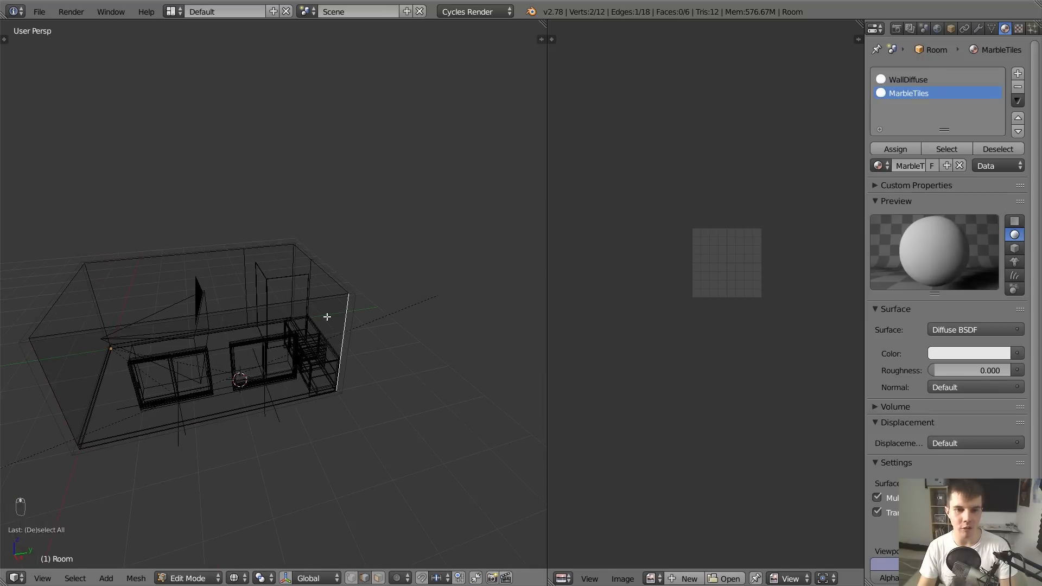
key(ctrl+e)
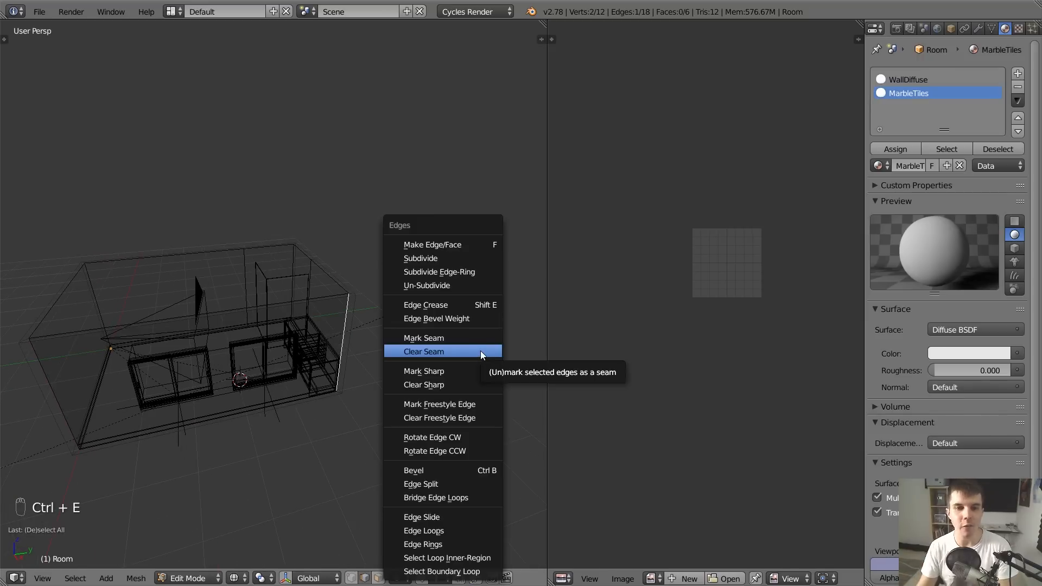
click(469, 337)
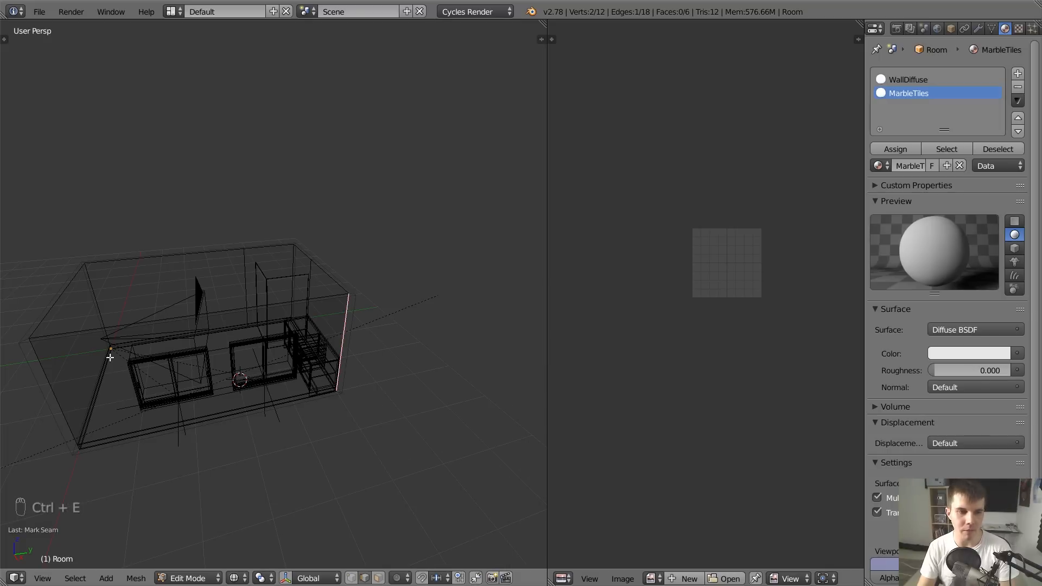
Select all of the Room's faces and unwrap them with the Unwrap method
key(a)
key(a)
key(a)
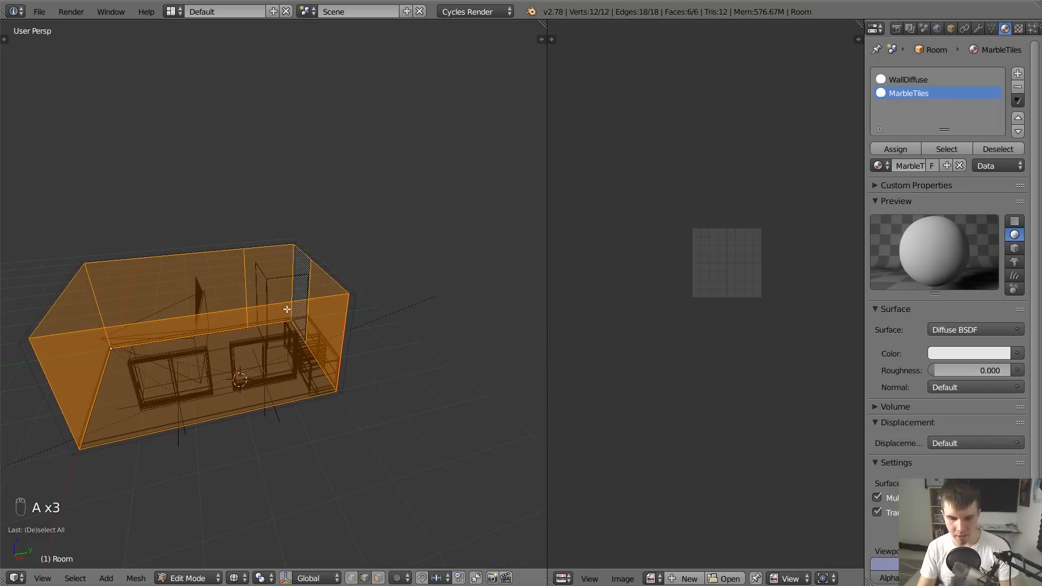
key(u)
click(308, 265)
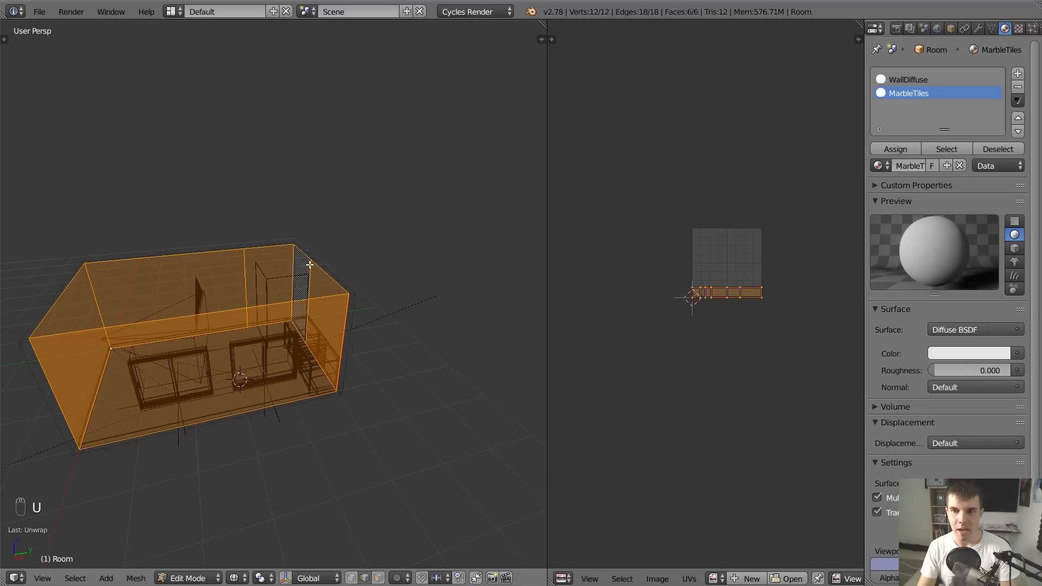
Scale up and reposition the wall strip's UVs so its height roughly matches the UV square, and return to Object Mode
scroll(701, 282, up, 5)
scroll(708, 301, down, 3)
key(s)
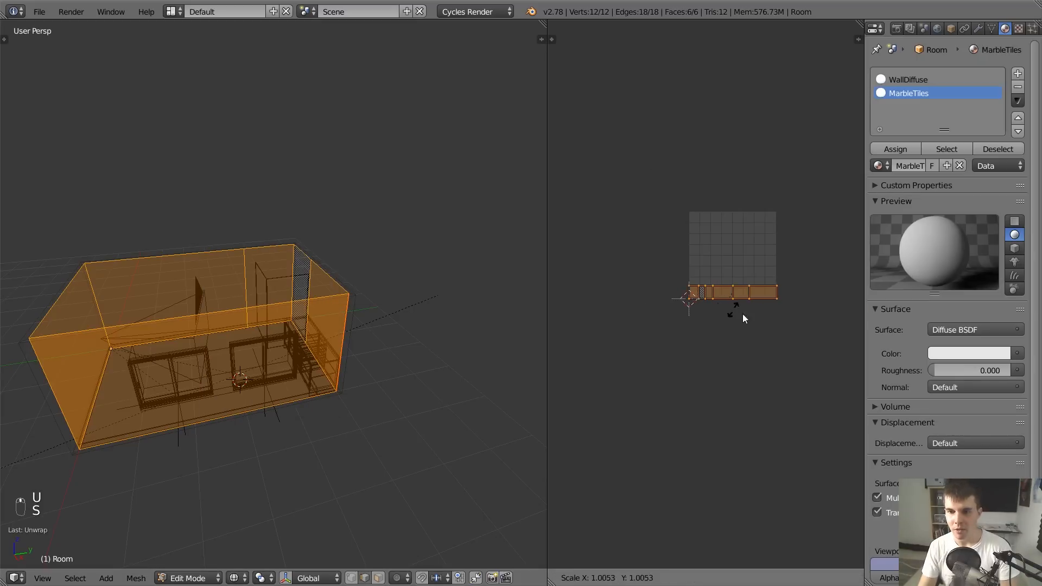
click(801, 352)
key(g)
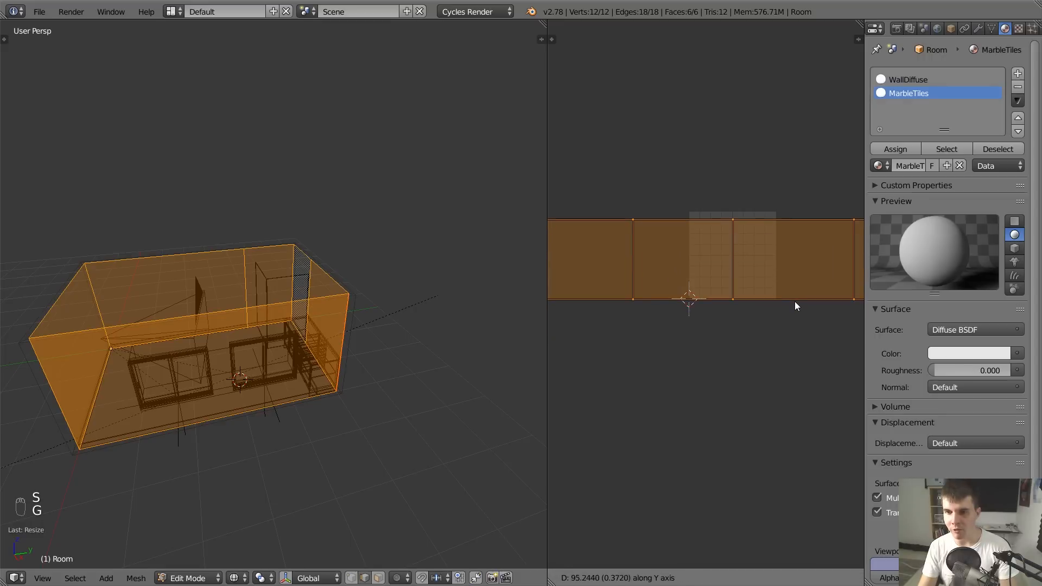
click(795, 301)
key(s)
click(810, 305)
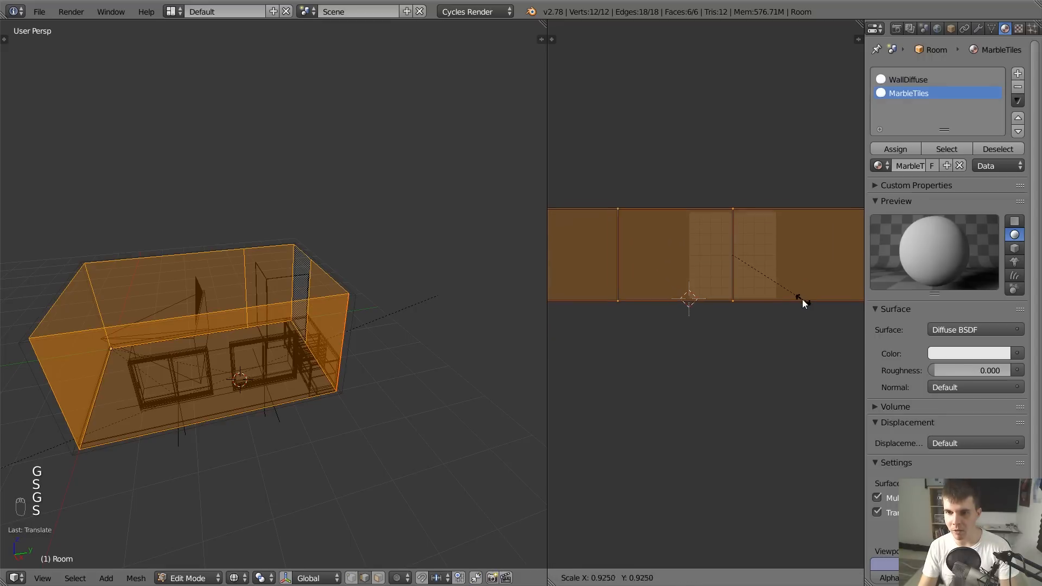
key(Tab)
scroll(733, 342, down, 3)
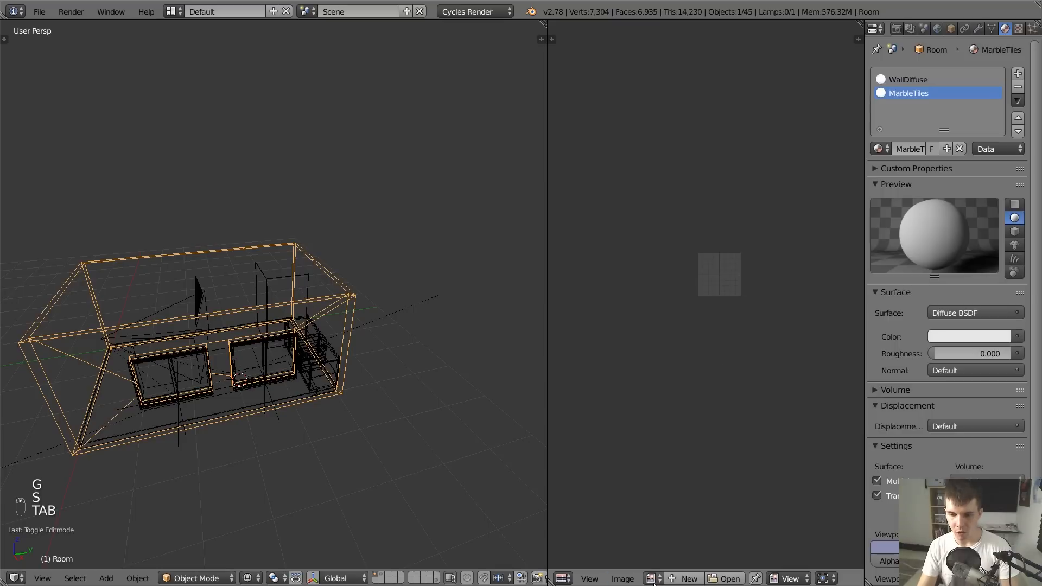
Switch to the Poliigon site in Chrome and open its texture category page
key(alt+Tab)
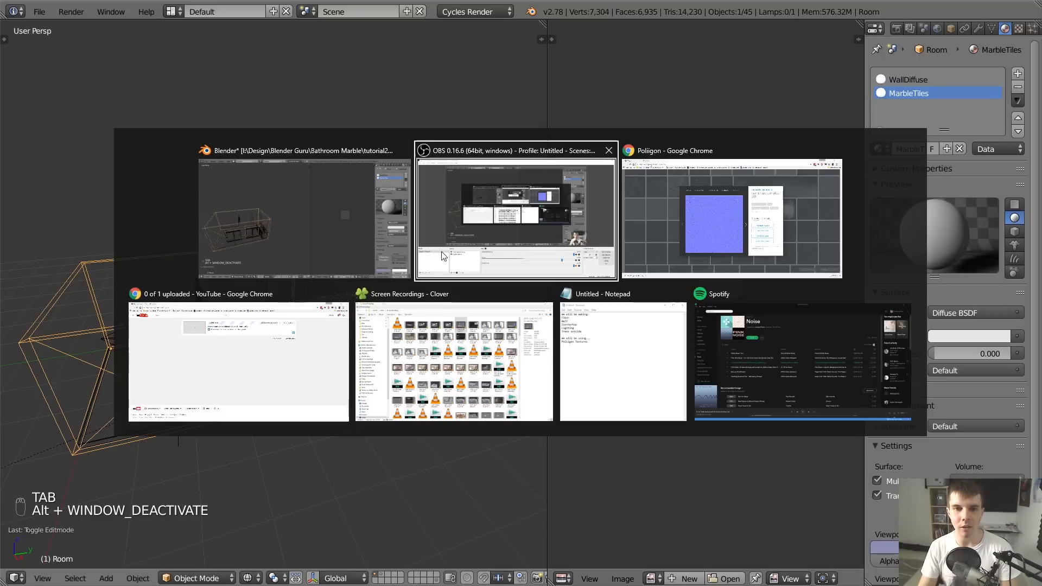
click(646, 191)
click(203, 248)
scroll(348, 241, up, 2)
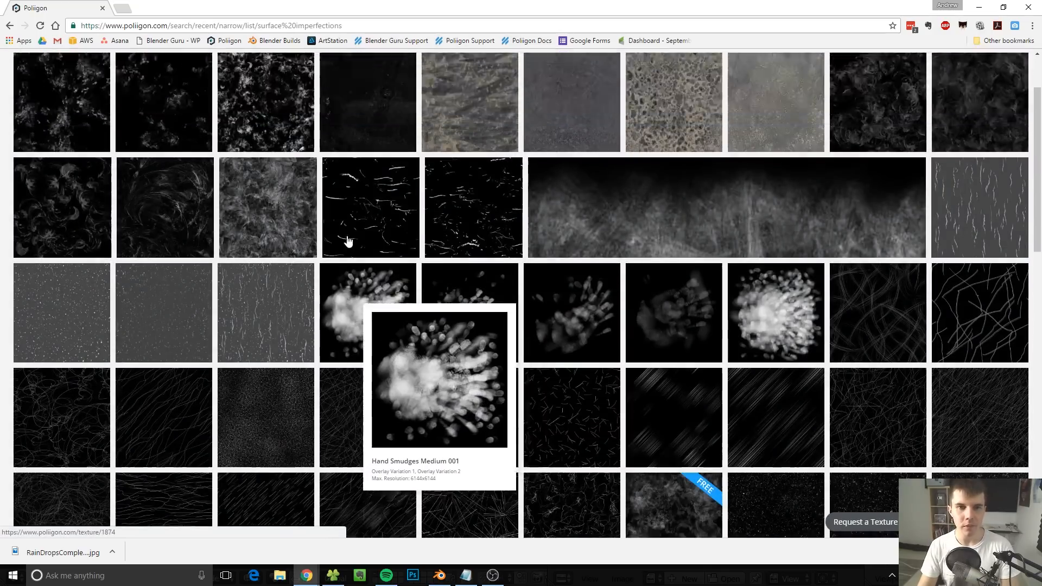
scroll(348, 241, up, 2)
click(396, 64)
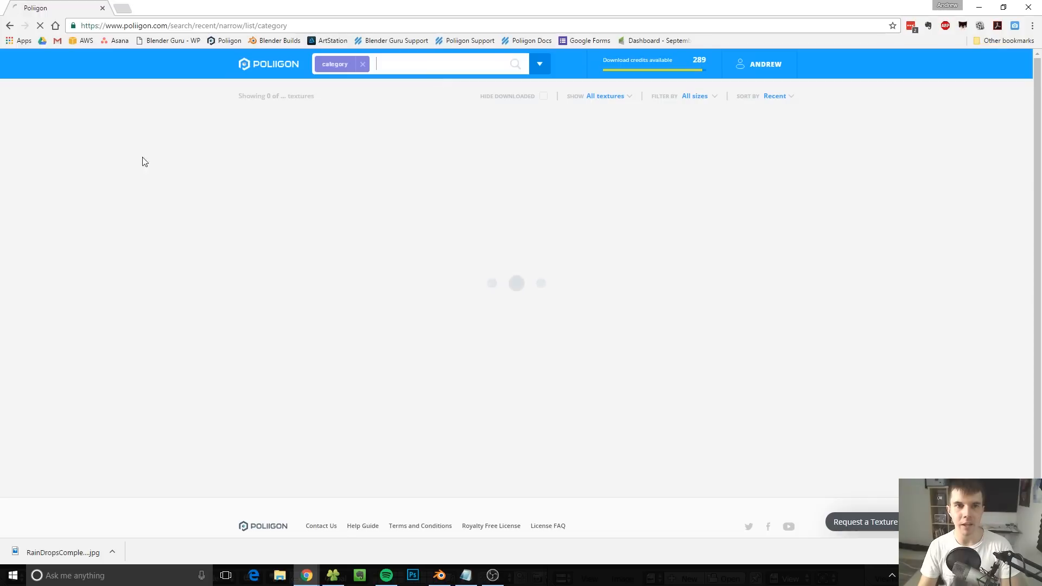
click(484, 310)
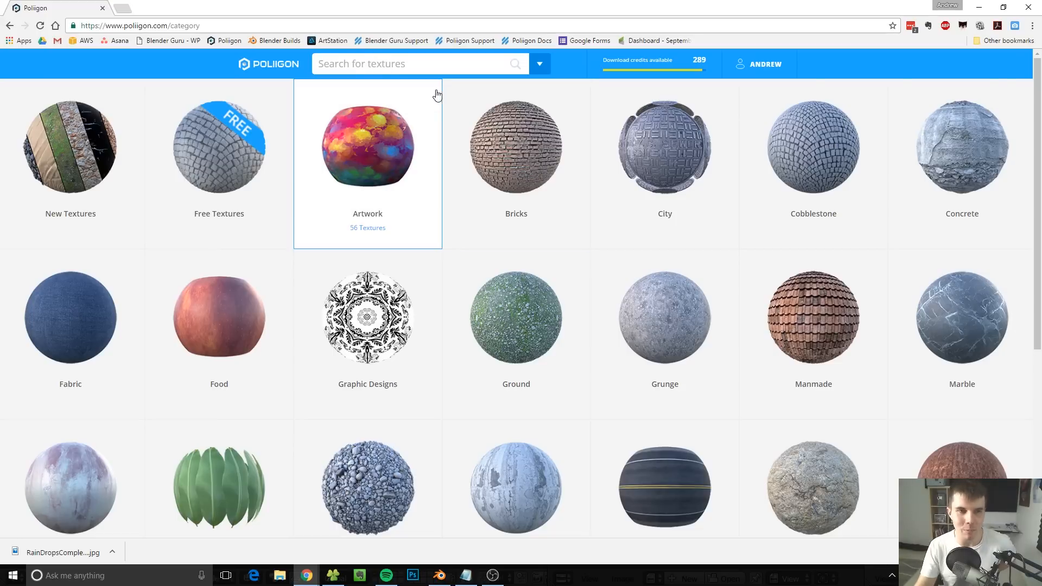
Open Marble 065 from the Marble category and download its Diffuse map at 1024x1024
scroll(841, 245, down, 5)
scroll(955, 157, up, 2)
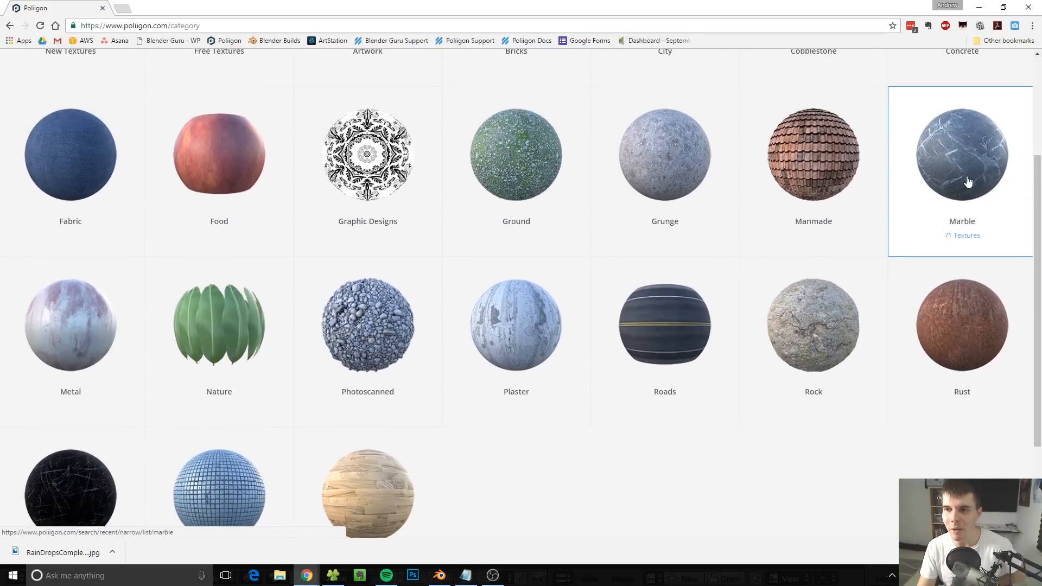
click(969, 181)
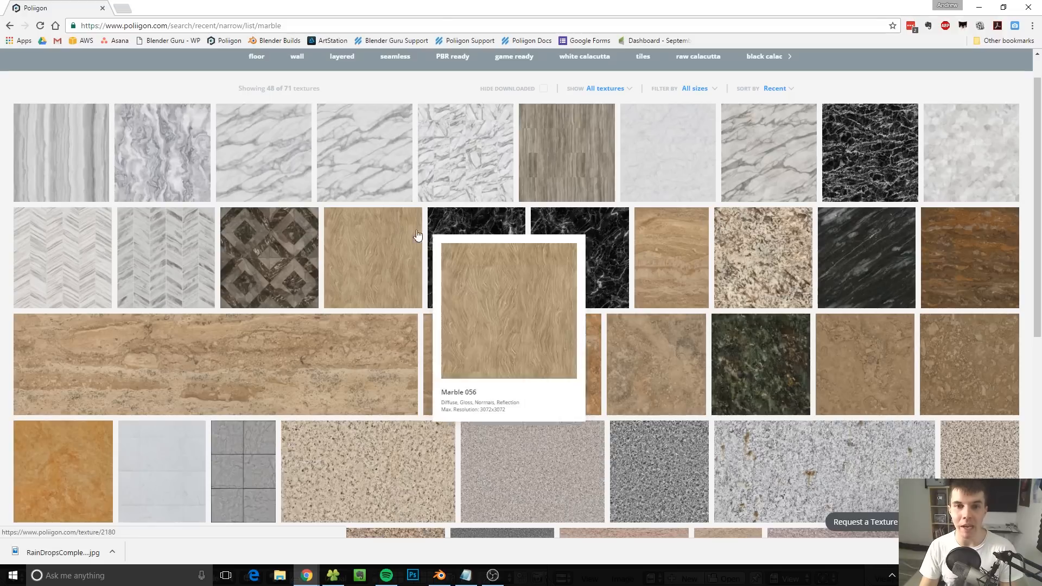
click(459, 157)
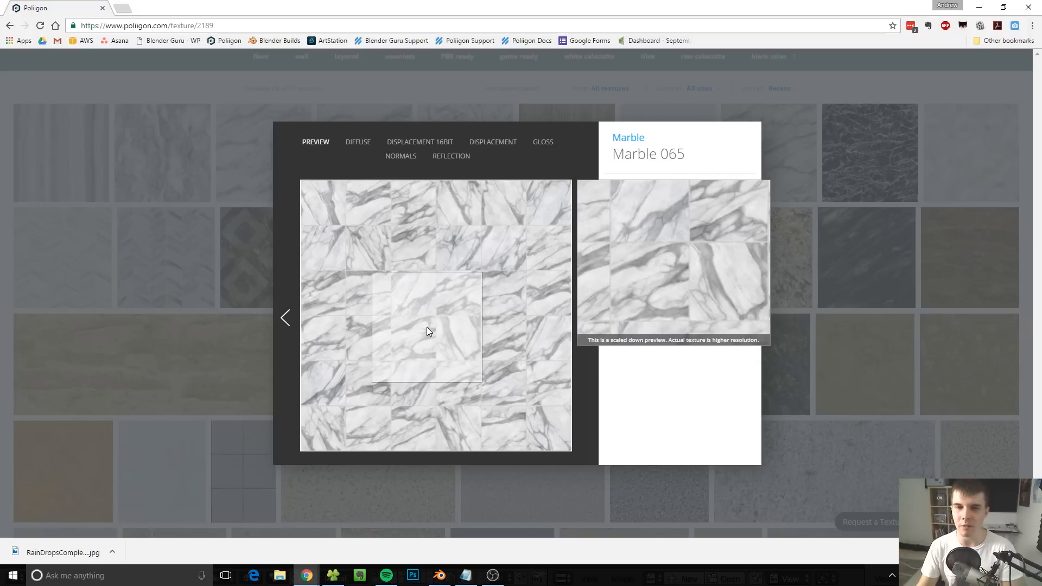
click(359, 142)
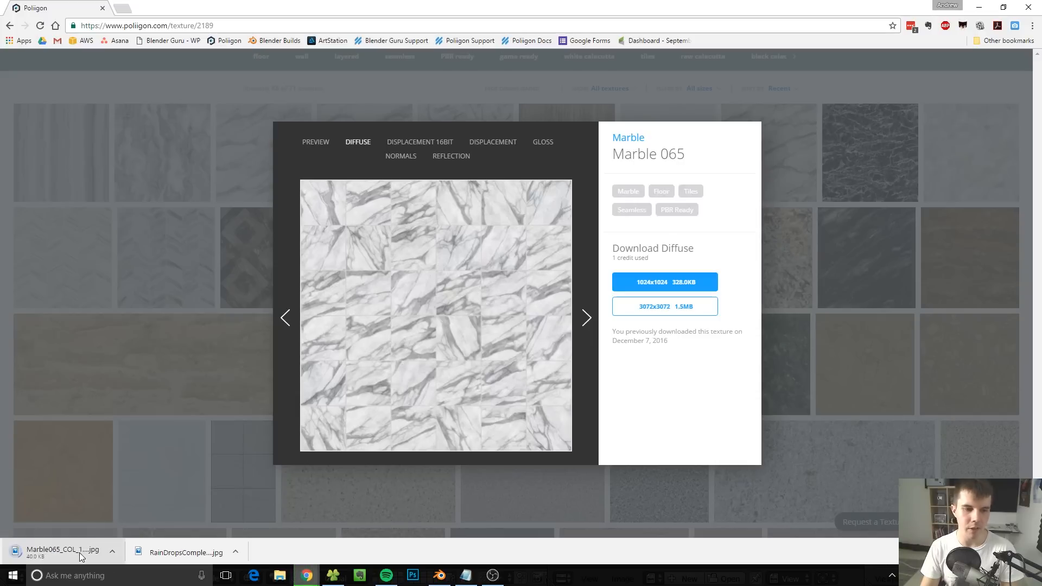
Switch back to Blender and turn the UV/Image Editor area into a Node Editor showing the MarbleTiles nodes, without its sidebar
click(440, 575)
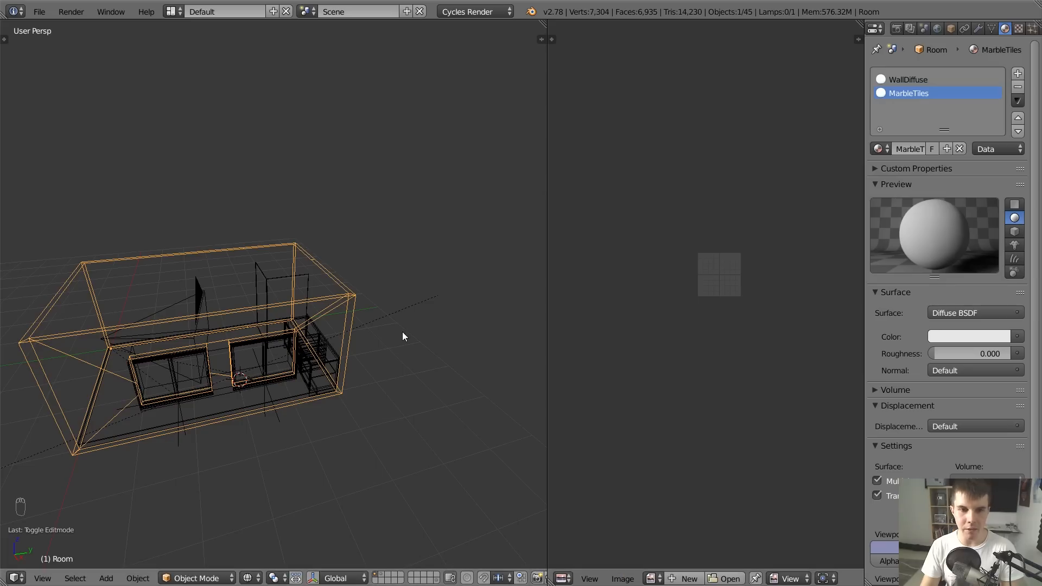
key(shift+F3)
key(n)
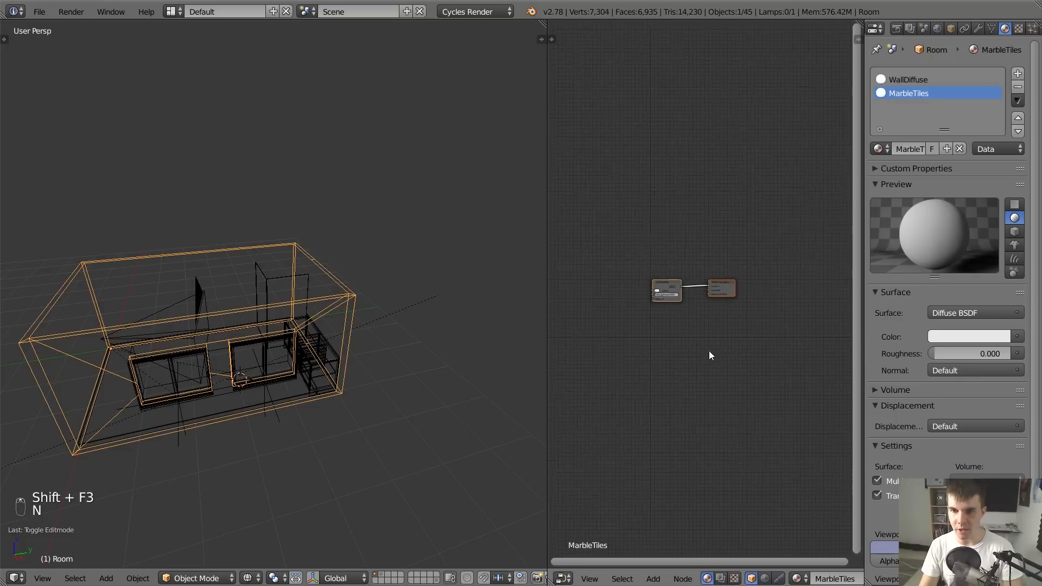
scroll(682, 350, up, 4)
middle_drag(703, 344, 724, 281)
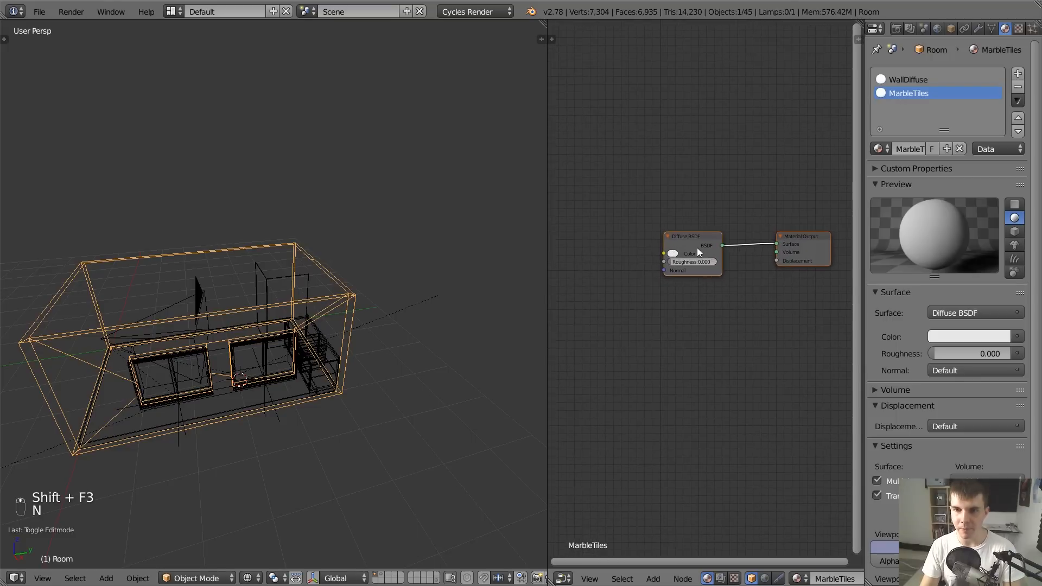
Delete the Diffuse BSDF node and add the PBR Dielectric group node in its place
key(x)
key(shift+a)
mouse_move(676, 294)
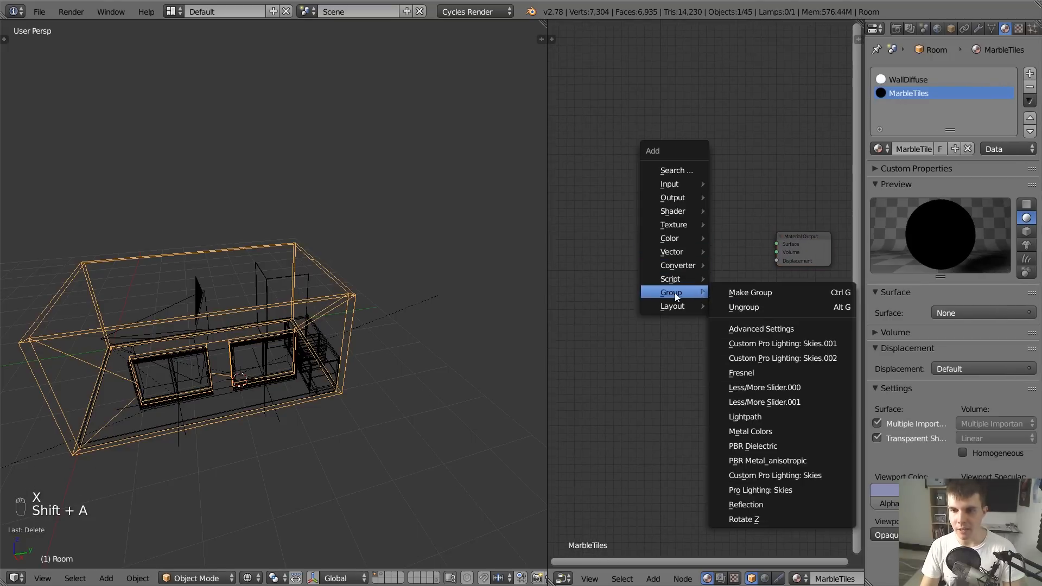
click(760, 446)
click(702, 246)
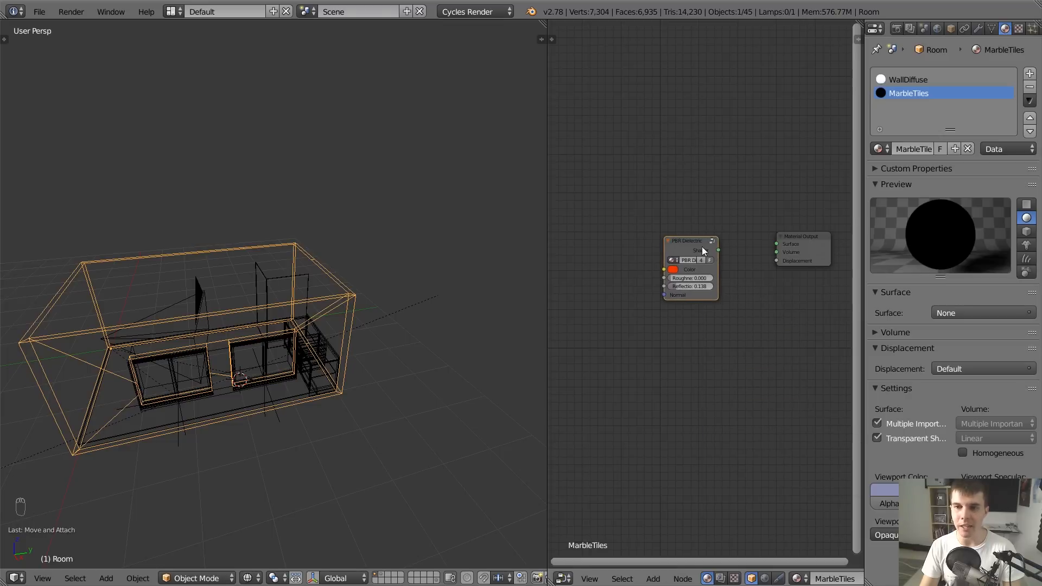
Connect the PBR Dielectric shader to the Material Output's Surface input and place the node close to the output
drag(718, 251, 783, 244)
scroll(749, 256, up, 1)
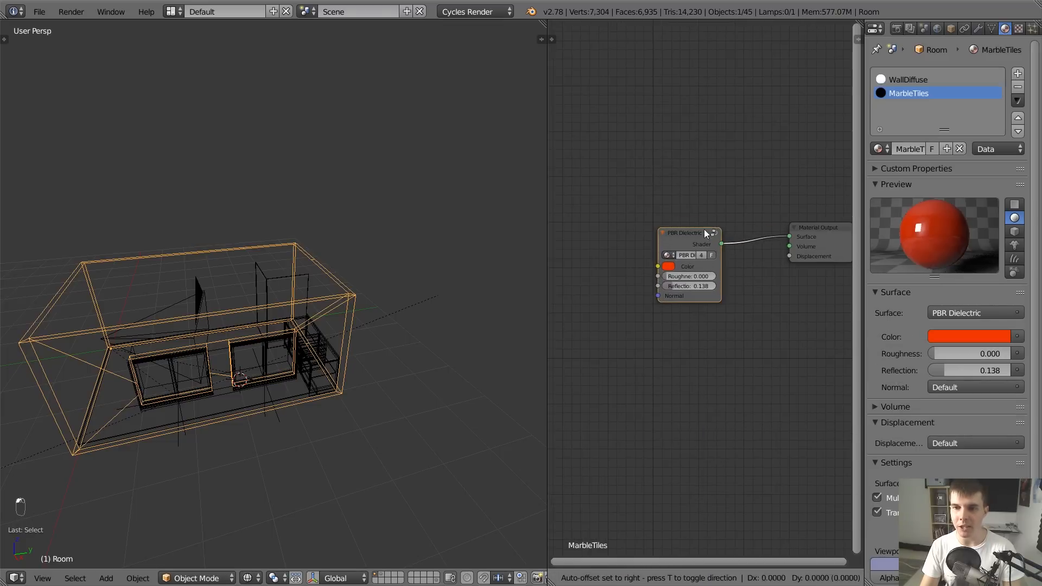
drag(704, 229, 716, 234)
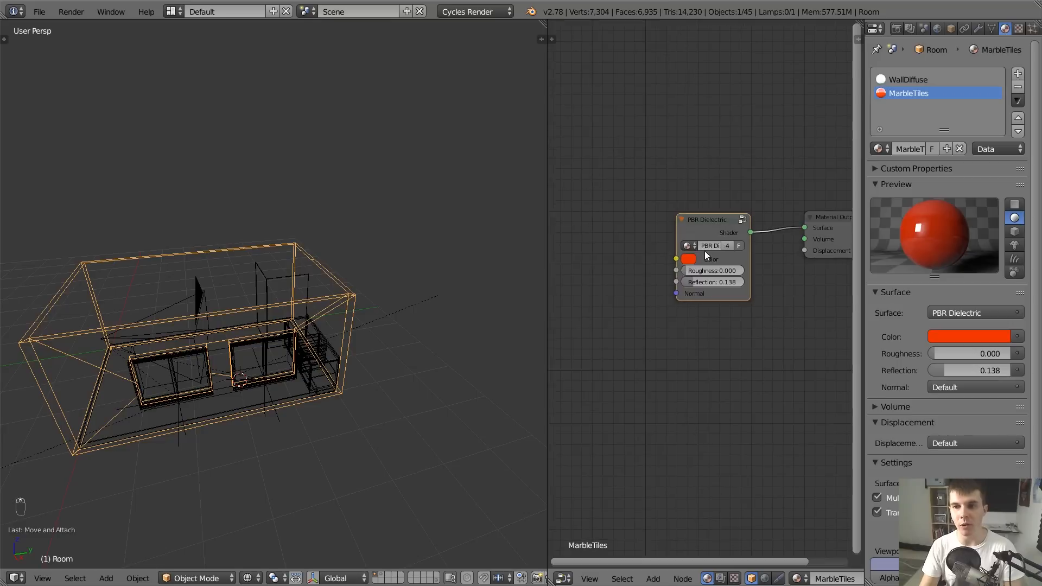
scroll(704, 254, down, 1)
scroll(699, 261, up, 1)
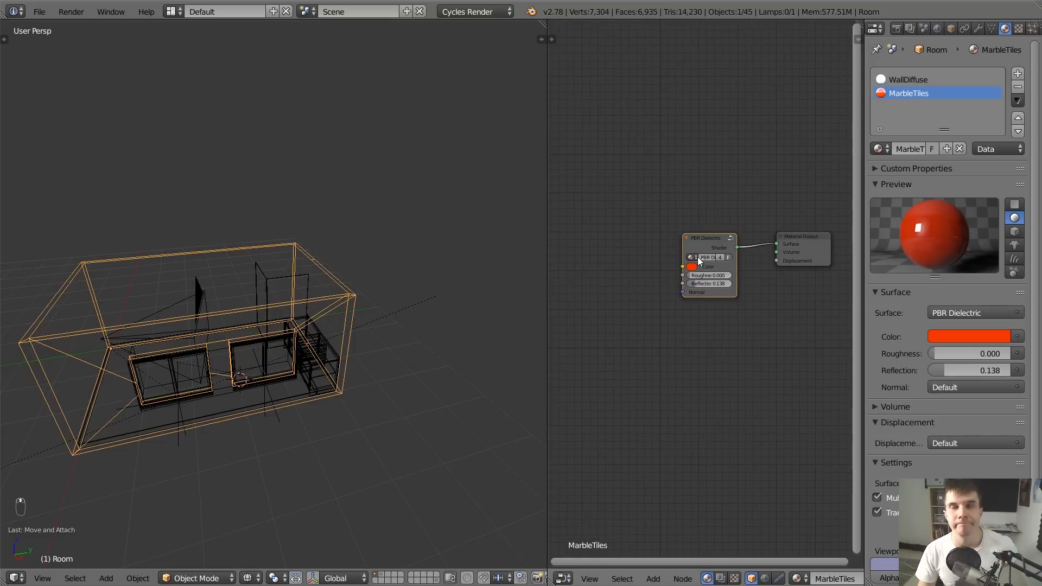
middle_drag(703, 265, 731, 231)
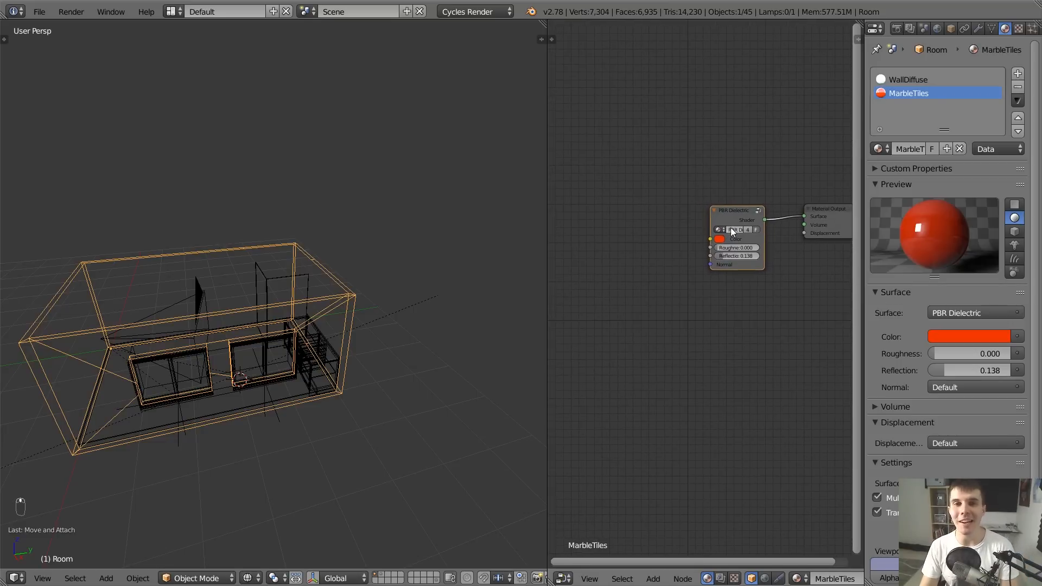
scroll(731, 233, down, 1)
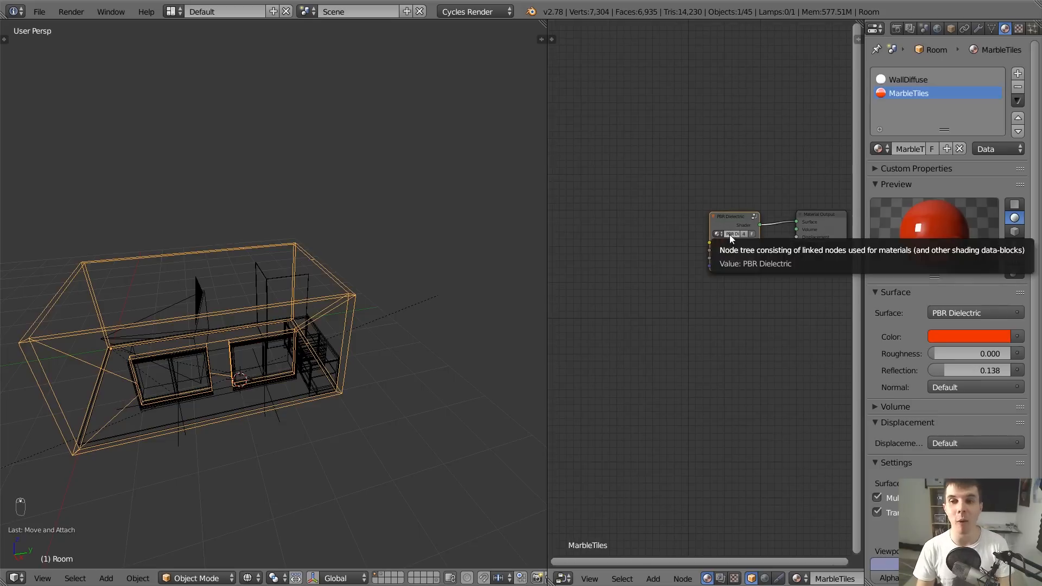
drag(736, 224, 742, 223)
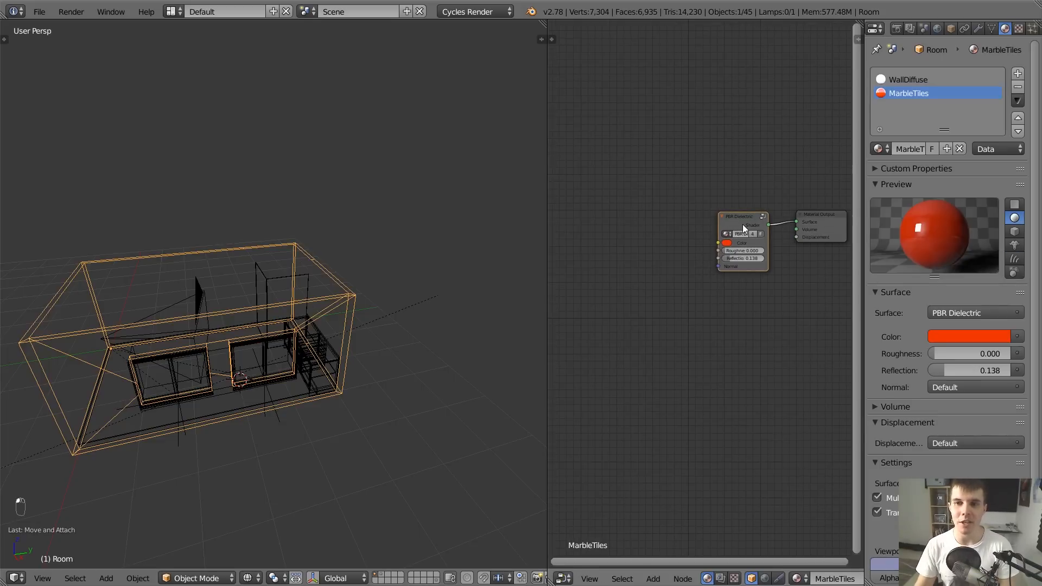
Bring the downloaded Marble065 COL image from Chrome into the Node Editor and connect its Color to PBR Dielectric's Color
key(alt+Tab)
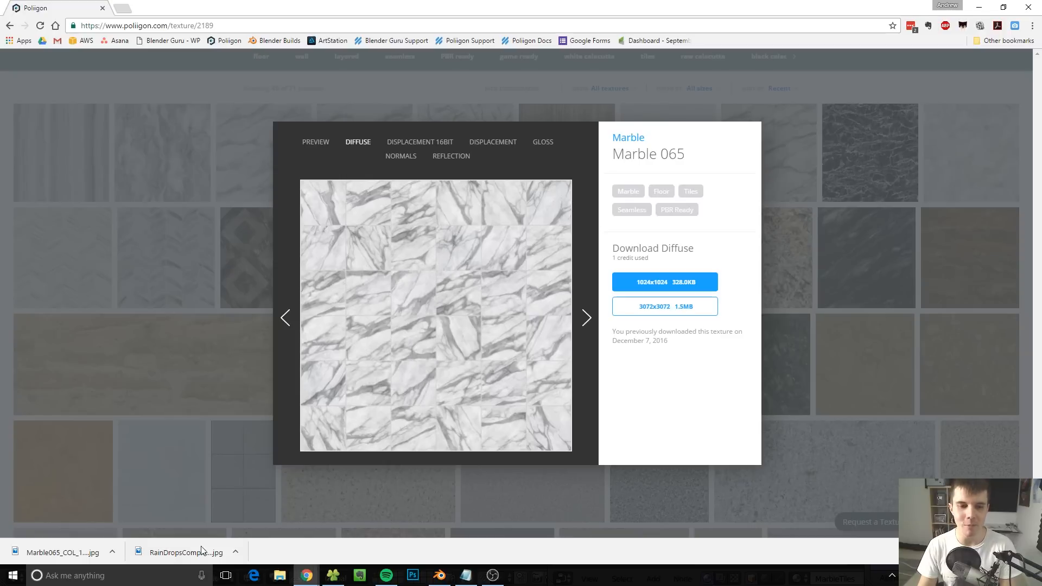
drag(104, 551, 608, 231)
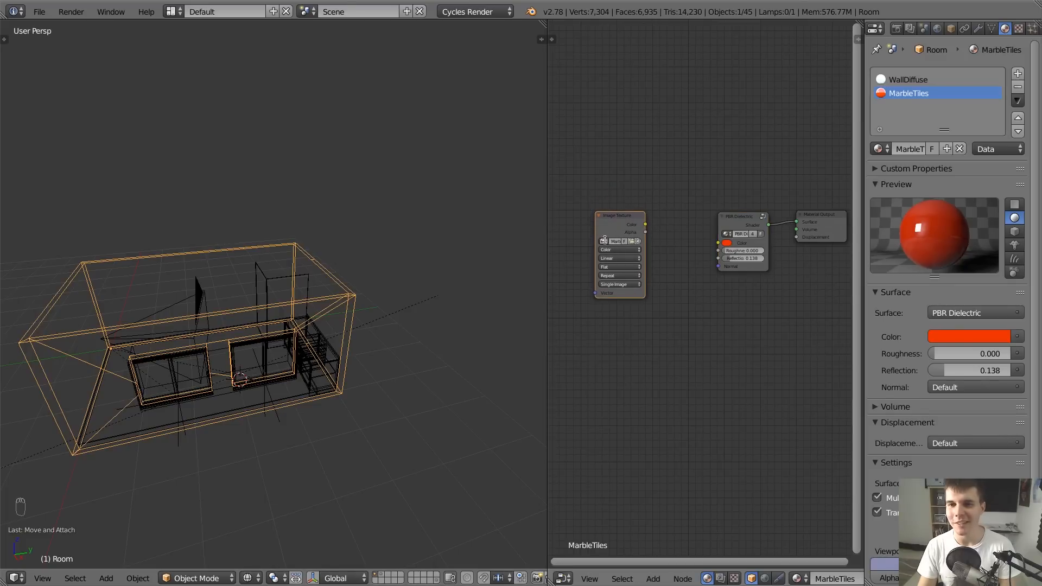
click(603, 241)
click(606, 244)
drag(645, 225, 722, 248)
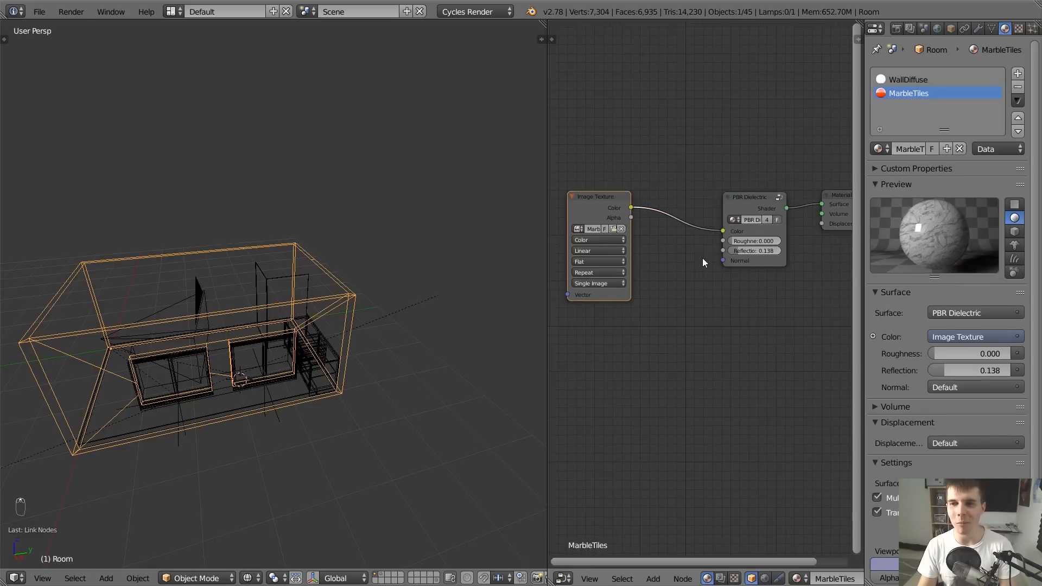
Move the Image Texture node closer to the PBR Dielectric node and set the group's Reflection to 0
scroll(702, 258, up, 2)
drag(598, 198, 635, 201)
drag(764, 244, 749, 244)
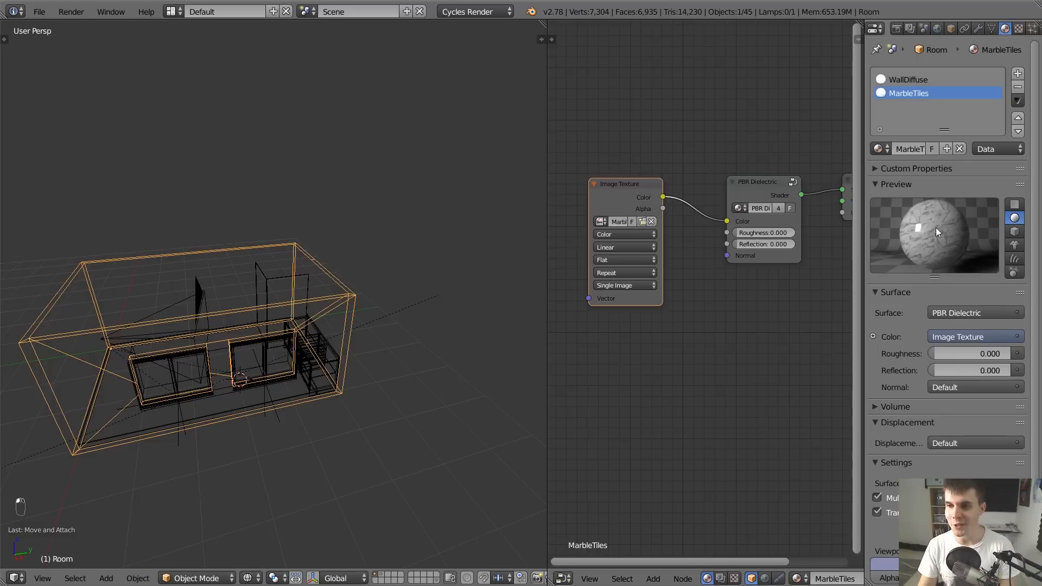
Switch to Chrome and download the 1024x1024 Normals map of Poliigon's Marble 065, returning to the Diffuse preview
key(alt+Tab)
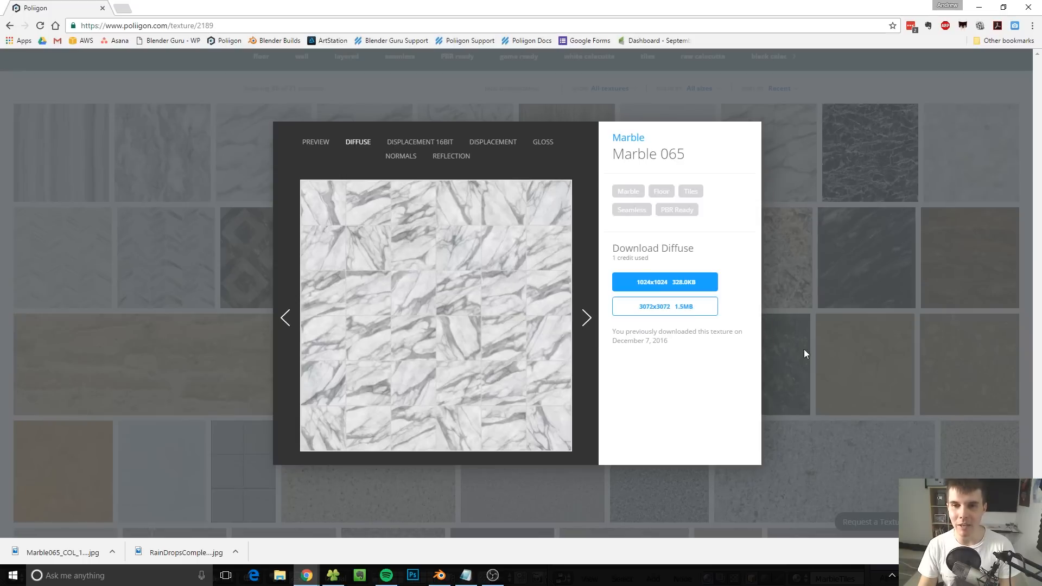
click(408, 157)
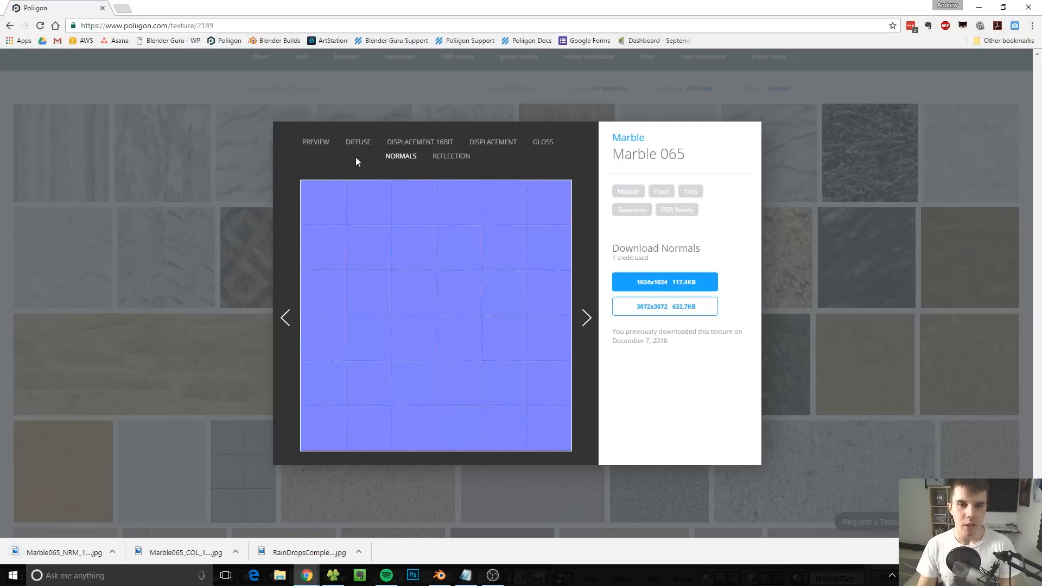
click(358, 142)
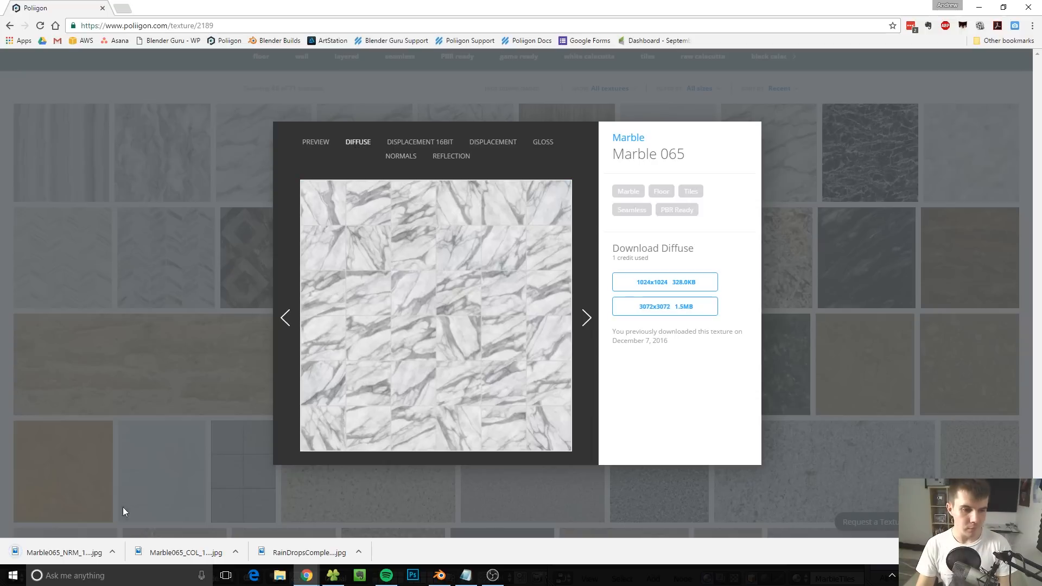
Bring the downloaded Marble065 NRM image into Blender's Node Editor, set it to Non-Color Data and place it below the colour texture
click(440, 576)
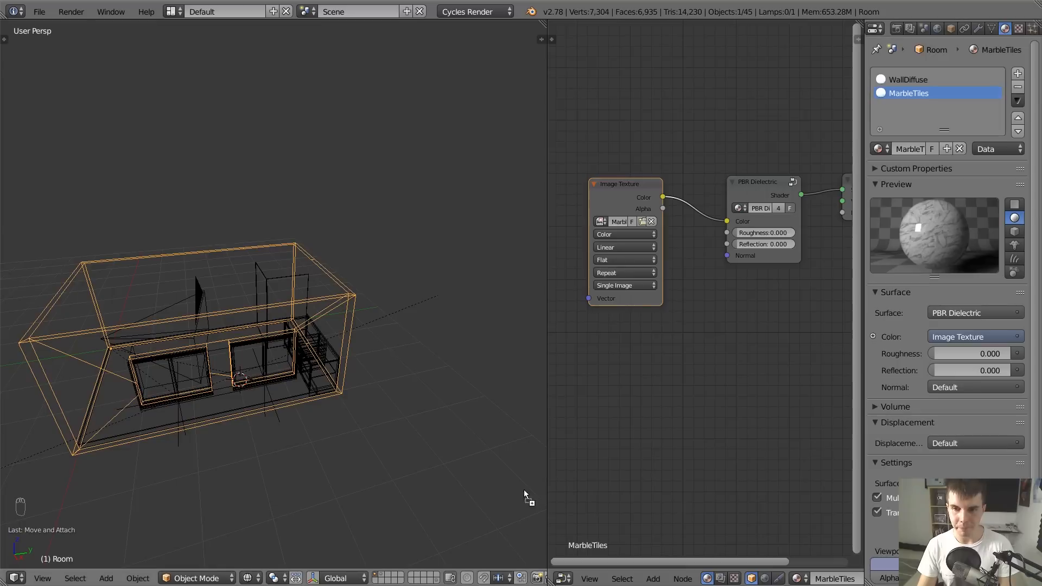
drag(616, 359, 599, 337)
middle_drag(608, 344, 632, 288)
drag(648, 292, 589, 272)
click(632, 313)
click(640, 290)
middle_drag(660, 251, 674, 250)
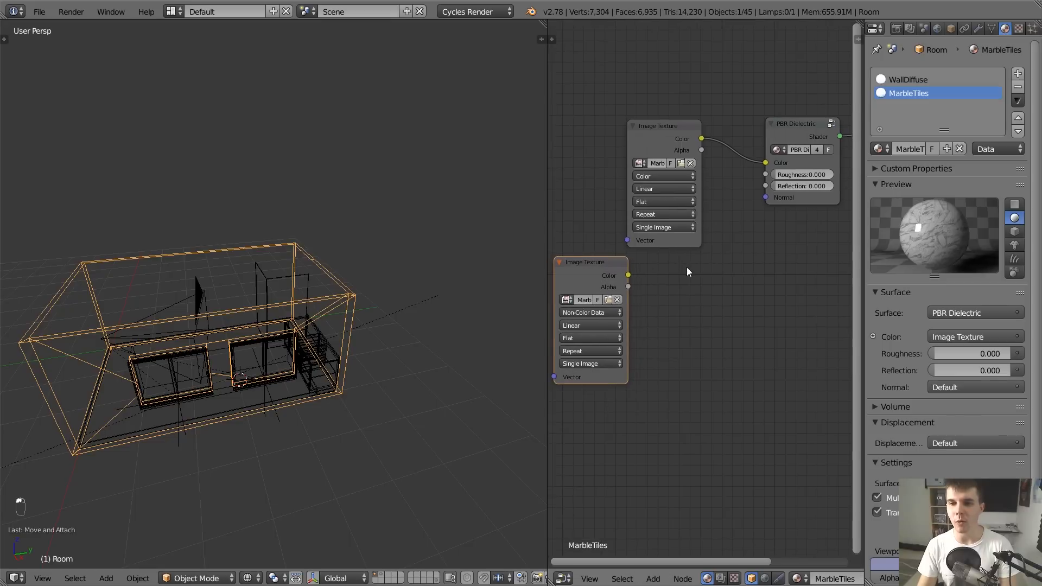
Add a Normal Map node linking the NRM texture's Color to PBR Dielectric's Normal input
key(shift+a)
mouse_move(673, 228)
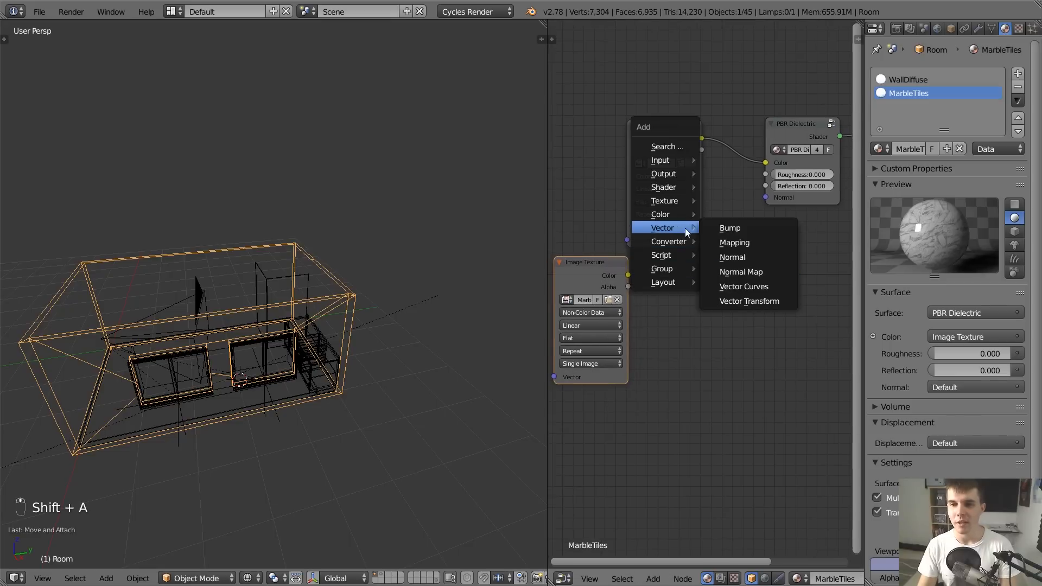
click(731, 268)
click(657, 263)
drag(628, 275, 657, 332)
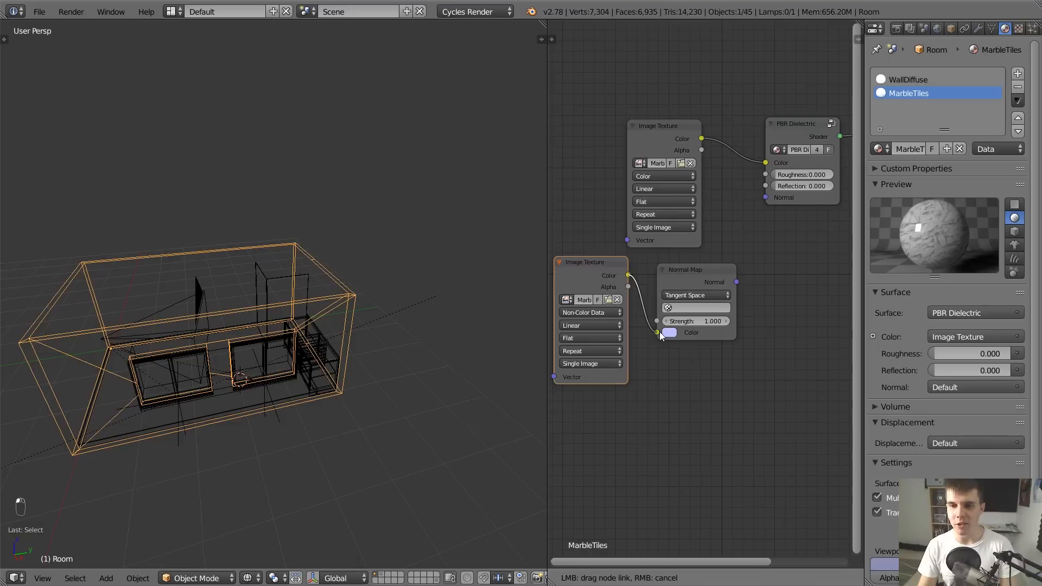
drag(736, 282, 765, 199)
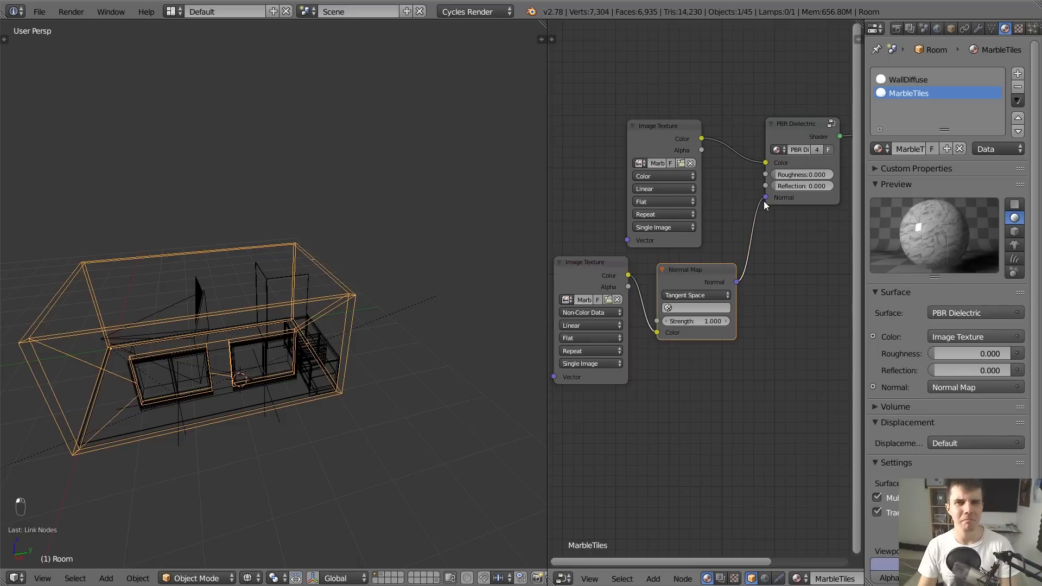
Set the Normal Map node's Strength to 0.5 and deselect all nodes
scroll(705, 310, up, 2)
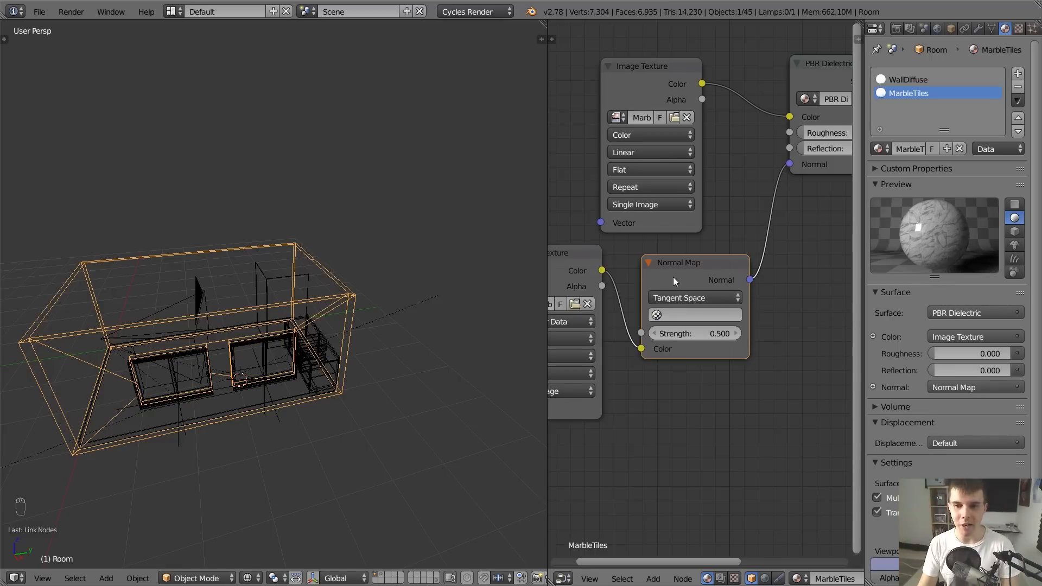
scroll(675, 273, down, 3)
drag(683, 268, 679, 268)
key(a)
scroll(678, 268, down, 2)
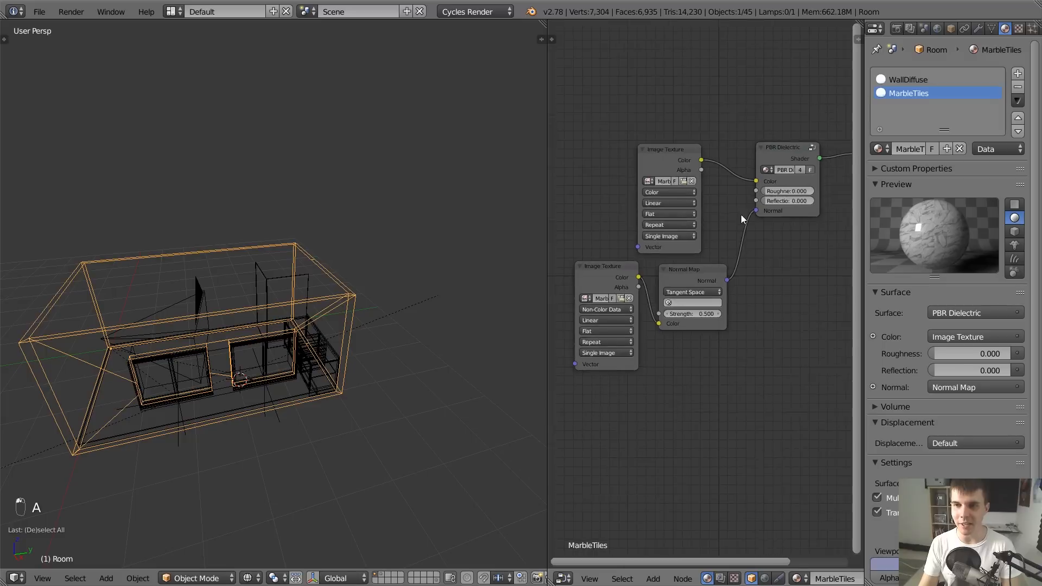
middle_drag(744, 216, 624, 263)
Look through the camera, move it about 0.35 along the global X axis and show the scene in solid shading
key(KP_0)
key(a)
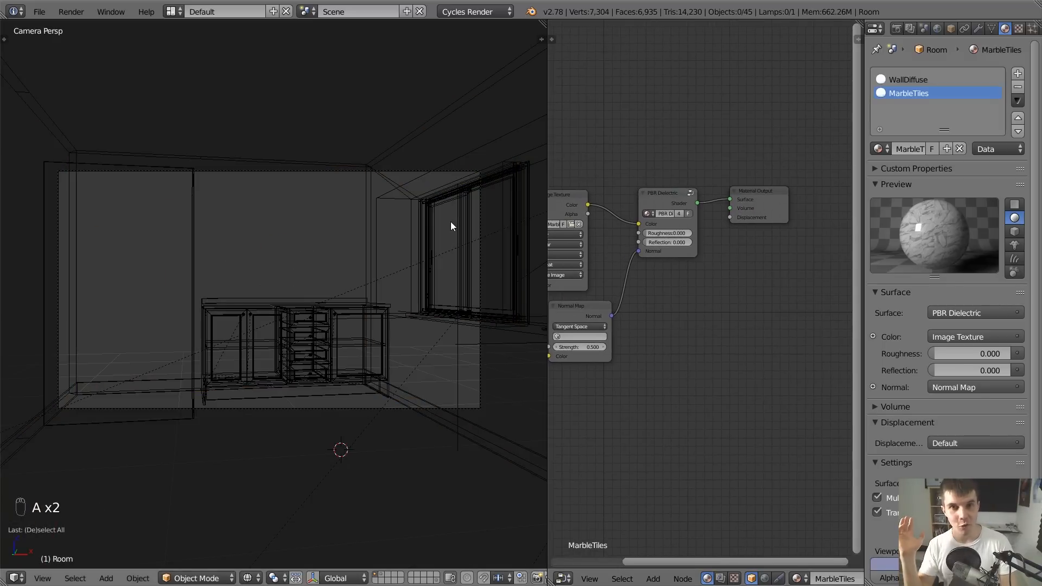
right_click(455, 177)
key(g)
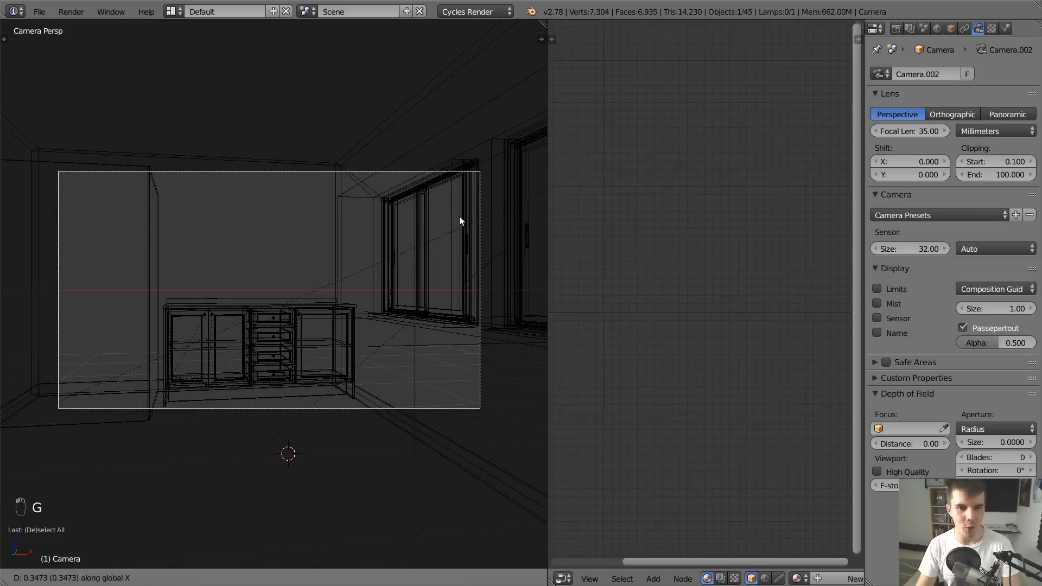
click(459, 220)
key(z)
shift+middle_drag(242, 219, 312, 187)
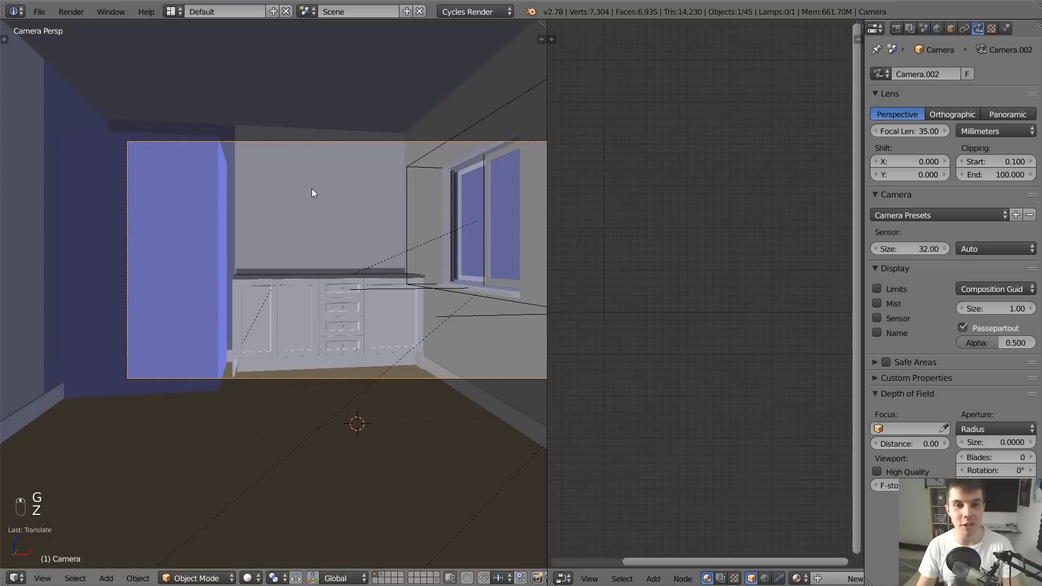
key(g)
key(z)
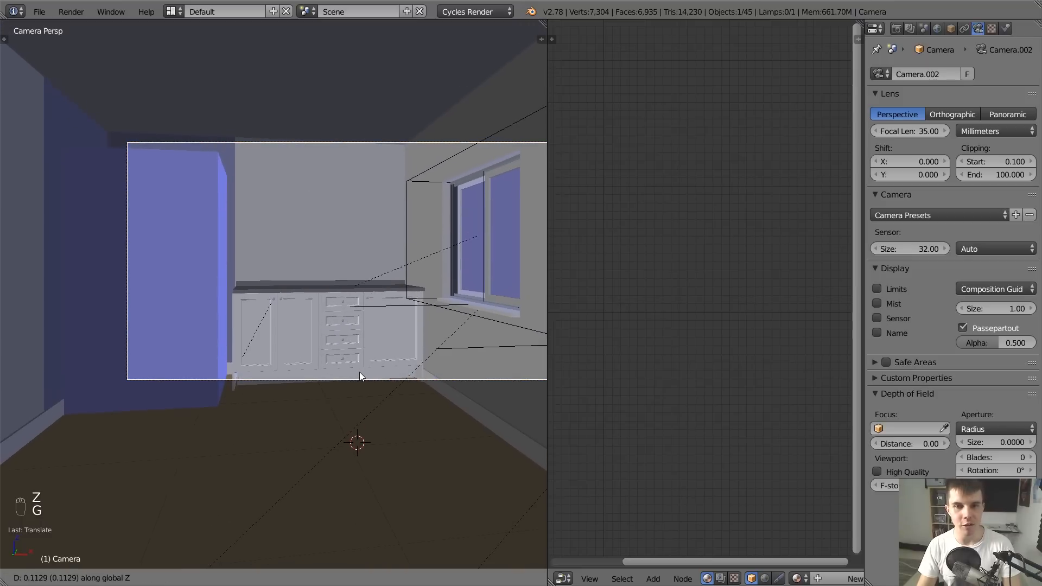
click(359, 372)
Show the last render result and compare it with the Marble 065 diffuse texture in Chrome
key(a)
key(z)
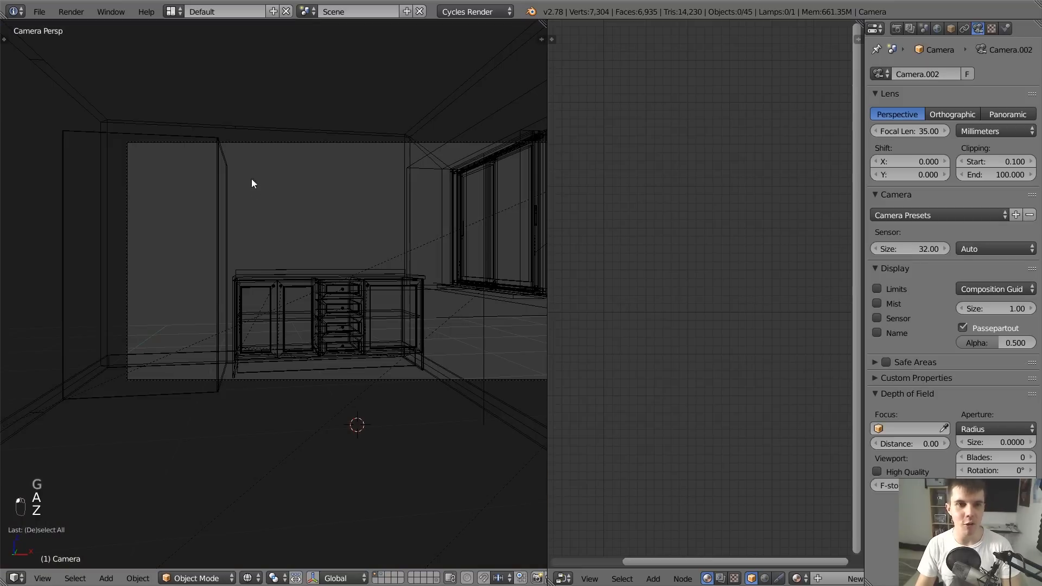
right_click(246, 134)
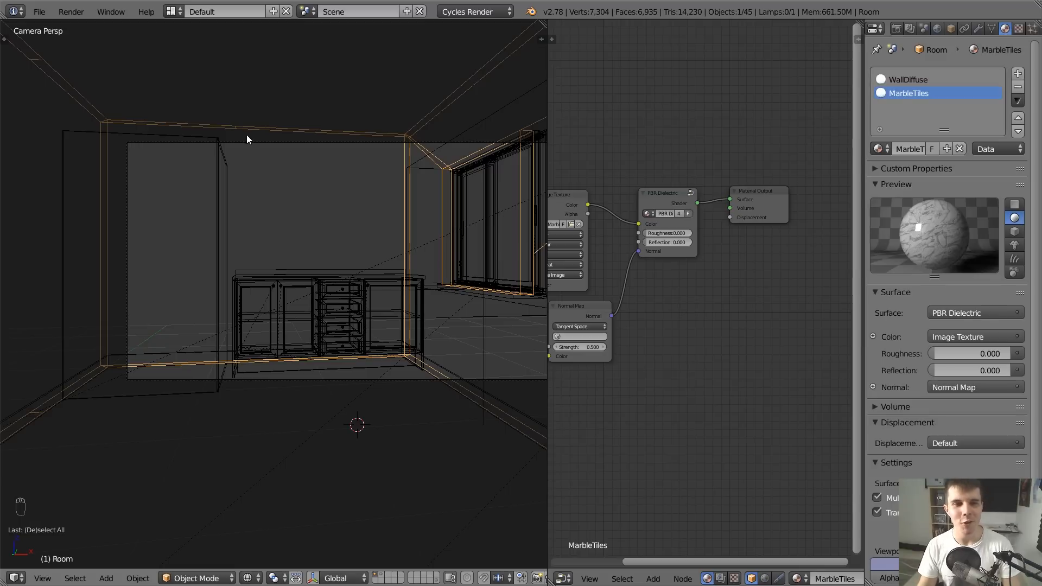
key(z)
key(F12)
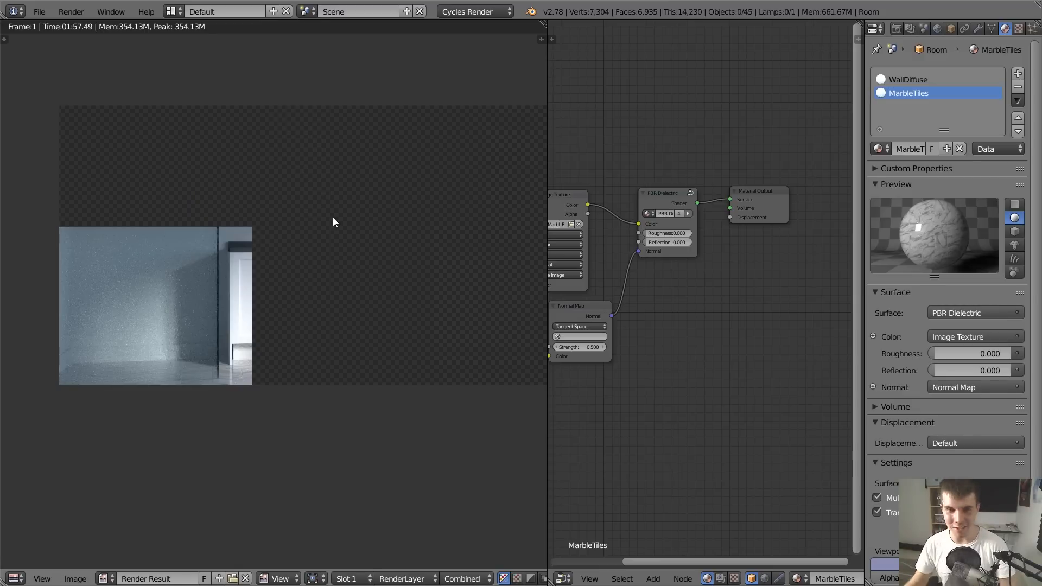
key(alt+Tab)
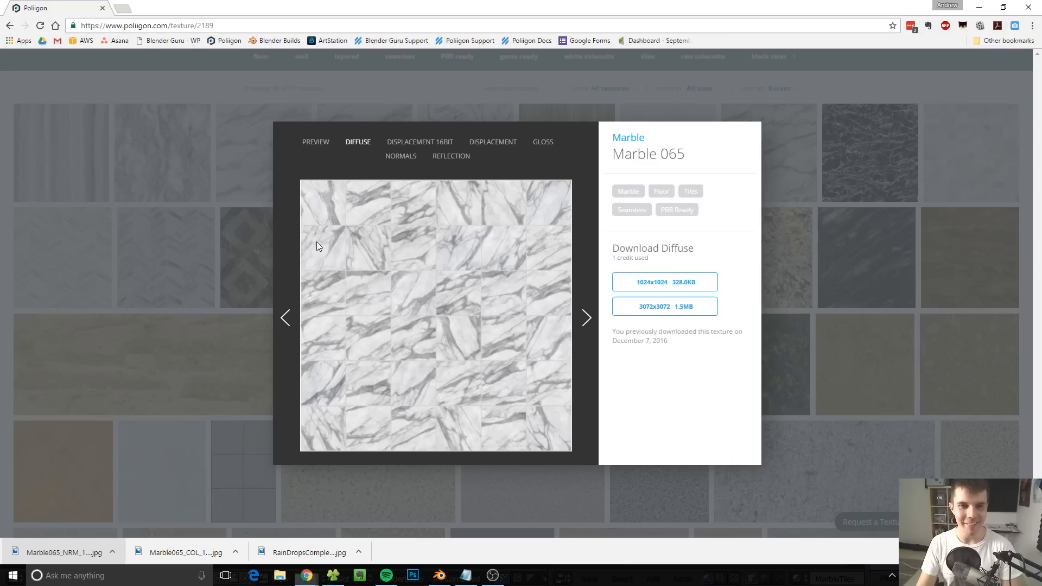
key(alt+Tab)
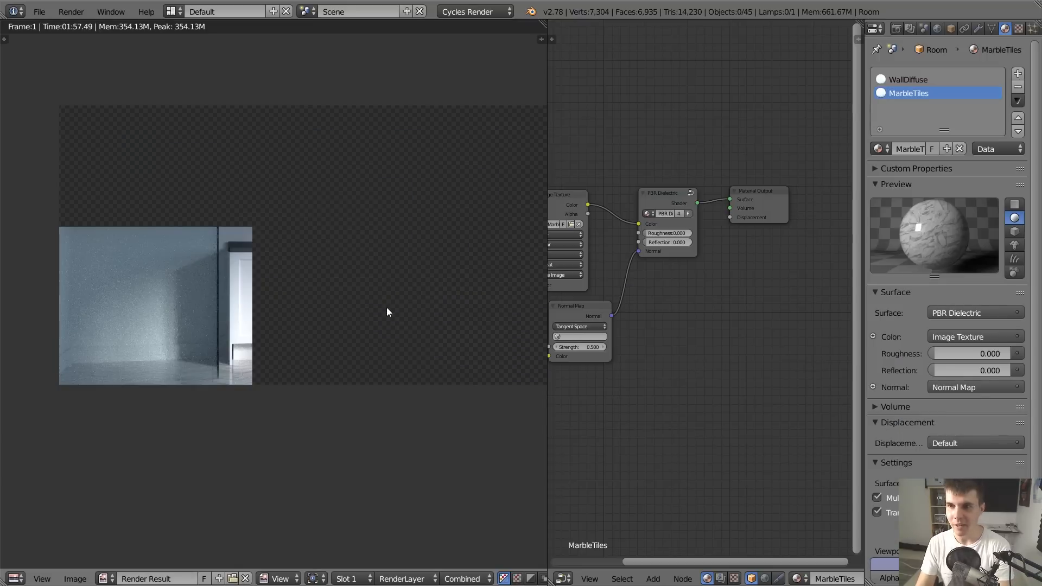
Close the render result and save the scene over tutorial2_recording.blend
key(Escape)
key(ctrl+s)
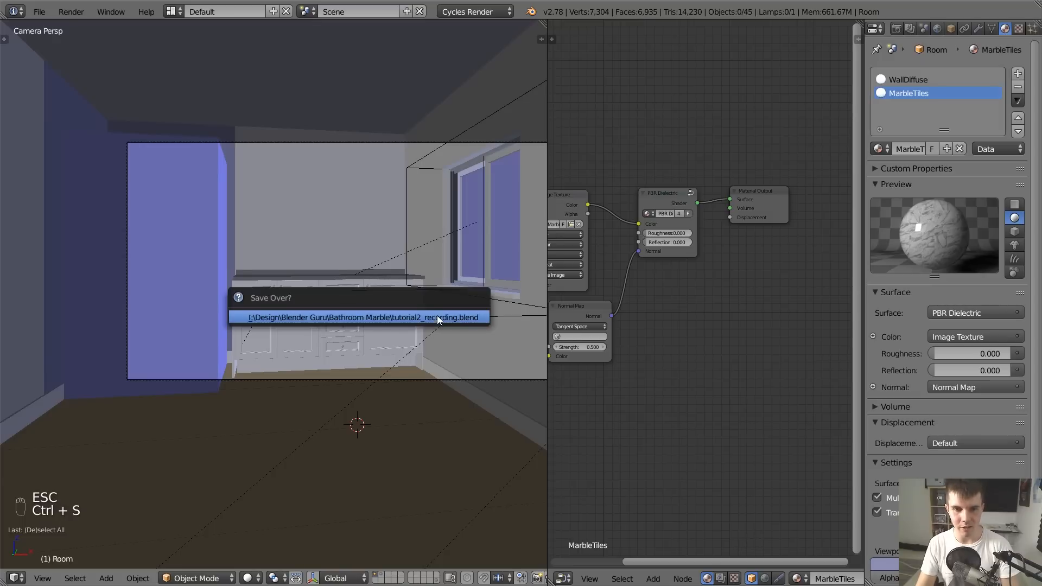
click(438, 316)
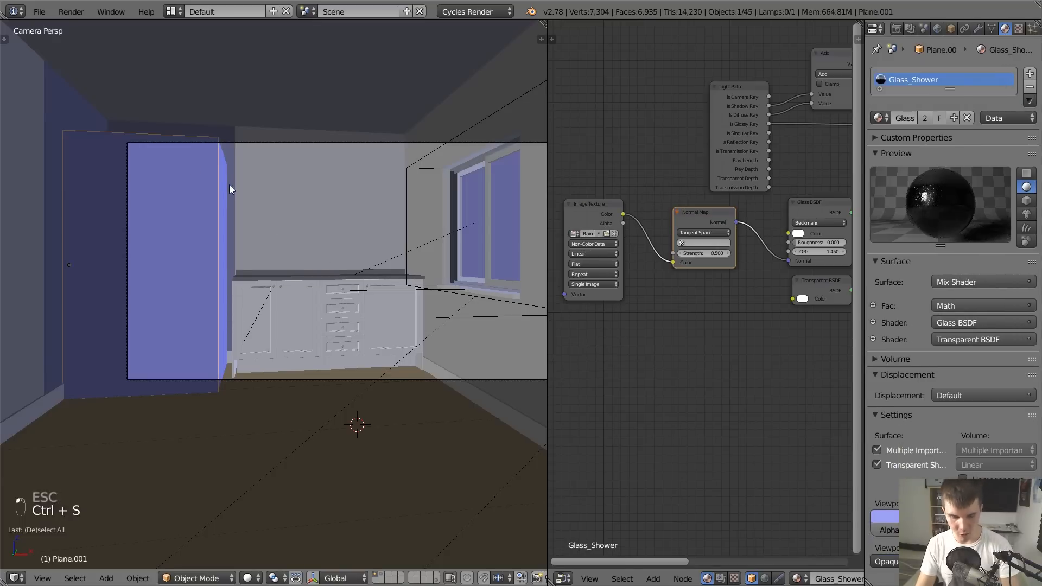
Hide the glass shower panes and set a render border around the shower wall in the camera view
key(h)
key(h)
key(shift+b)
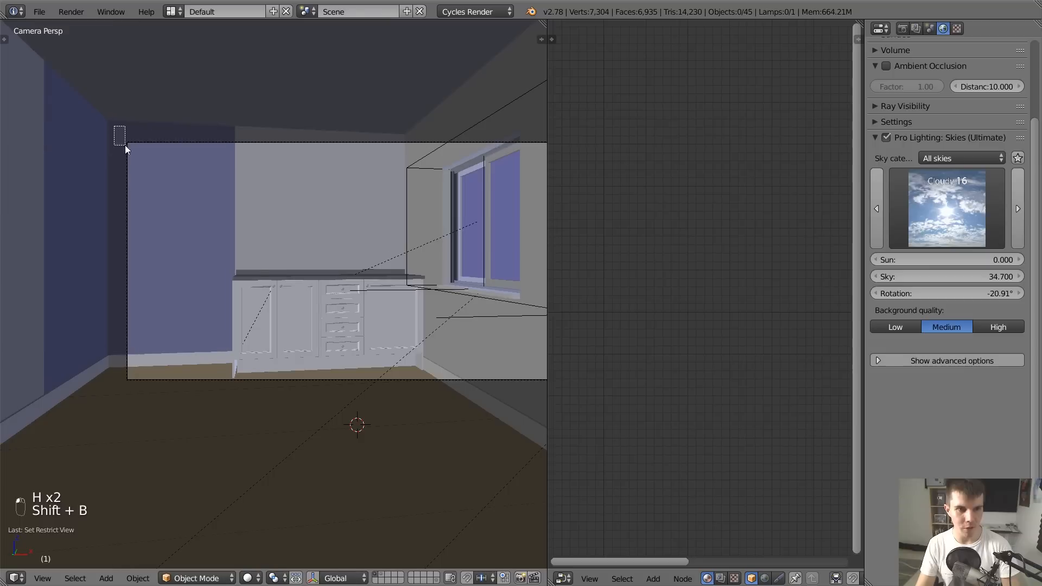
drag(114, 125, 273, 386)
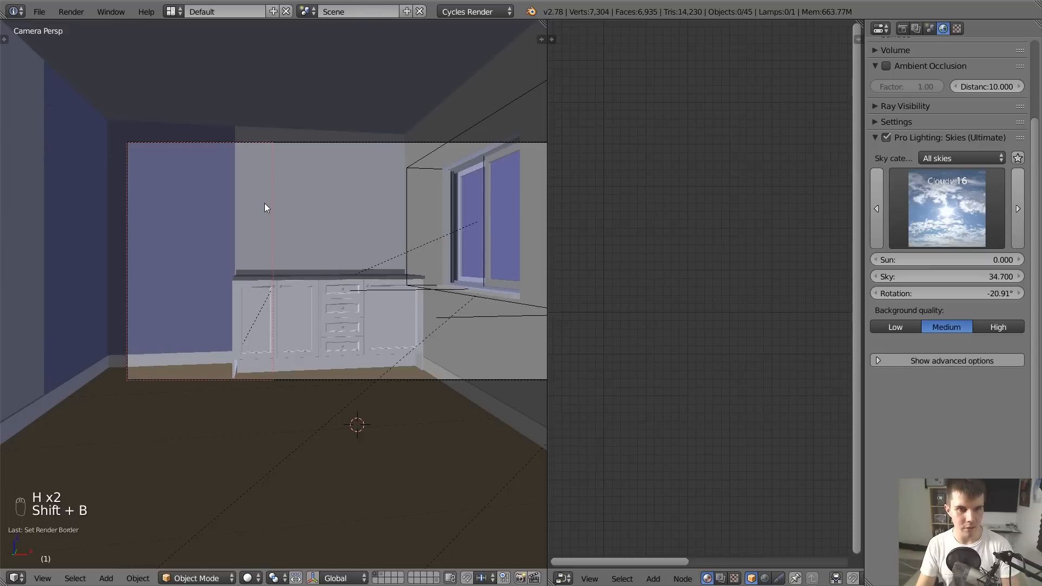
Preview the bordered shower area with rendered viewport shading and frame it more closely
key(shift+z)
scroll(266, 203, up, 1)
shift+middle_drag(266, 203, 366, 239)
scroll(368, 242, up, 1)
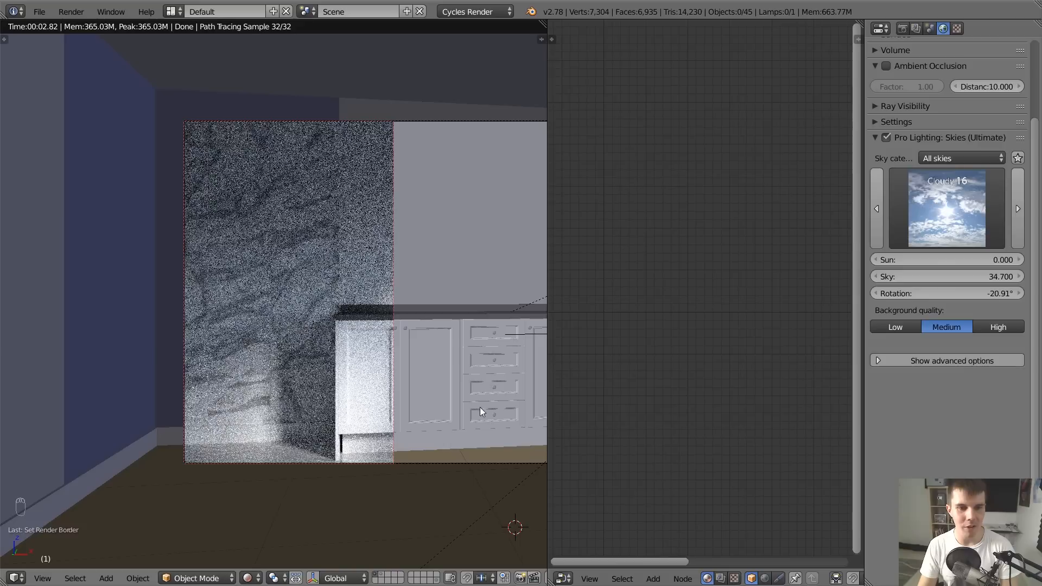
Replace the Node Editor with the UV/Image Editor and scale up the Room's wall UVs to about 1.8 times
click(563, 578)
click(600, 483)
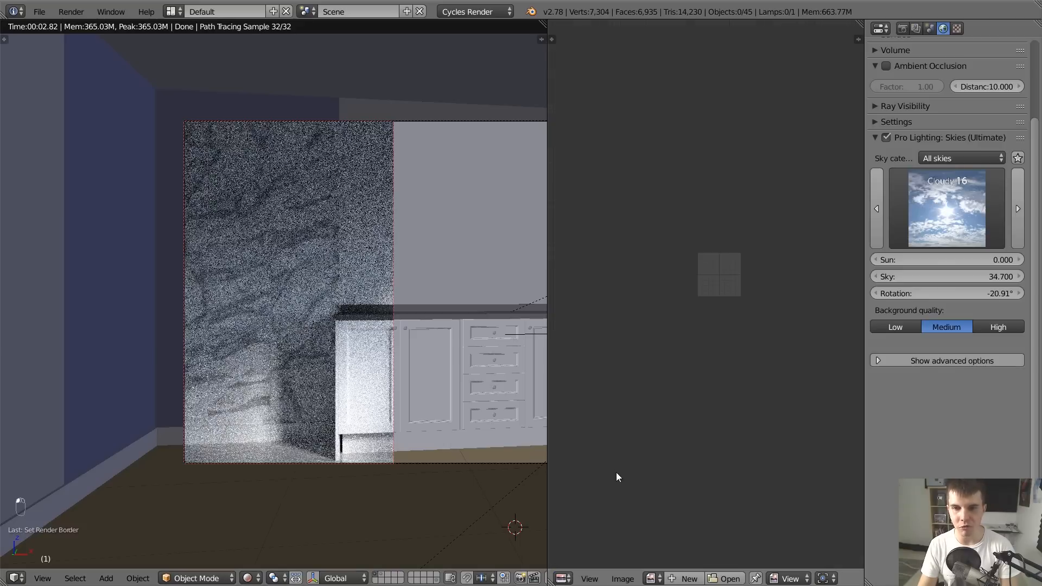
right_click(399, 190)
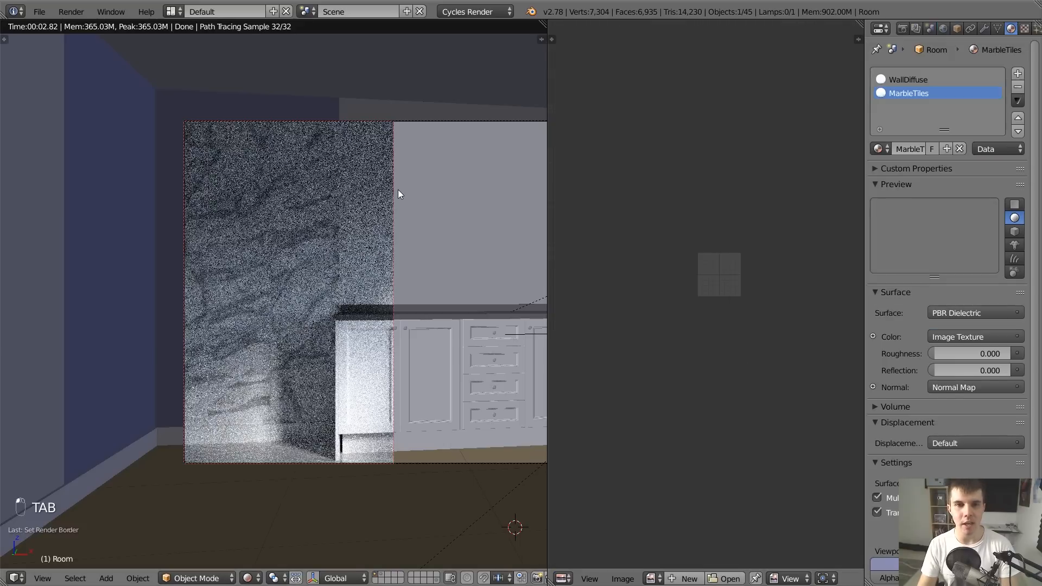
key(Tab)
key(s)
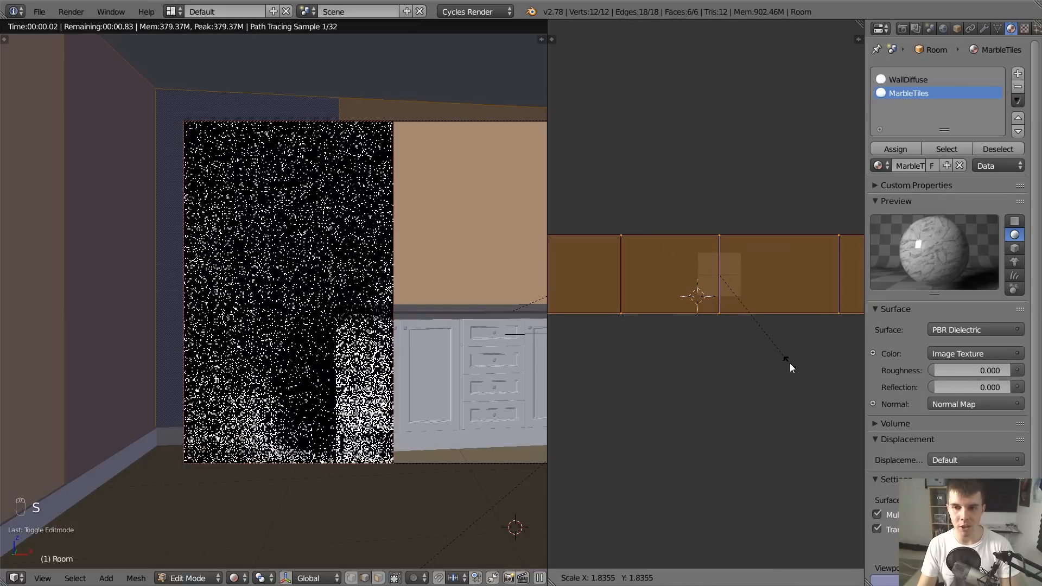
click(798, 366)
key(Tab)
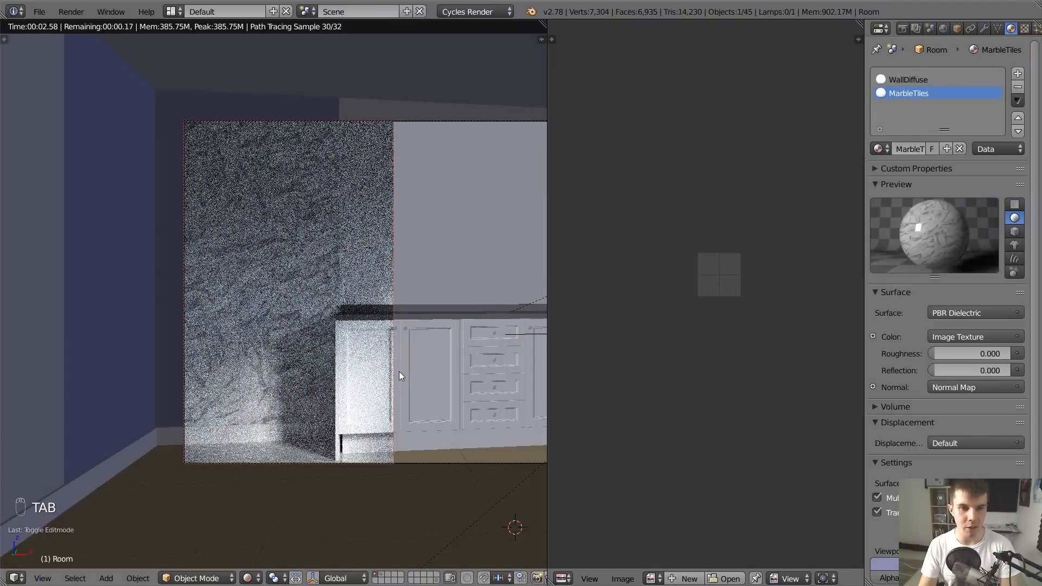
Inspect the marble scale in the rendered preview and select the shower's back wall face to locate it in the UV layout
scroll(350, 294, up, 2)
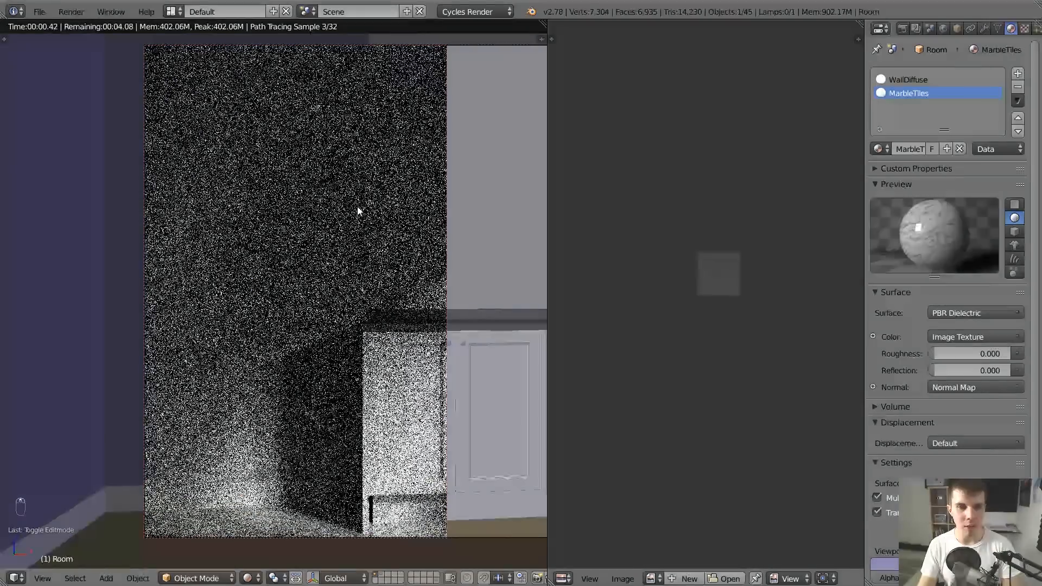
scroll(365, 248, up, 1)
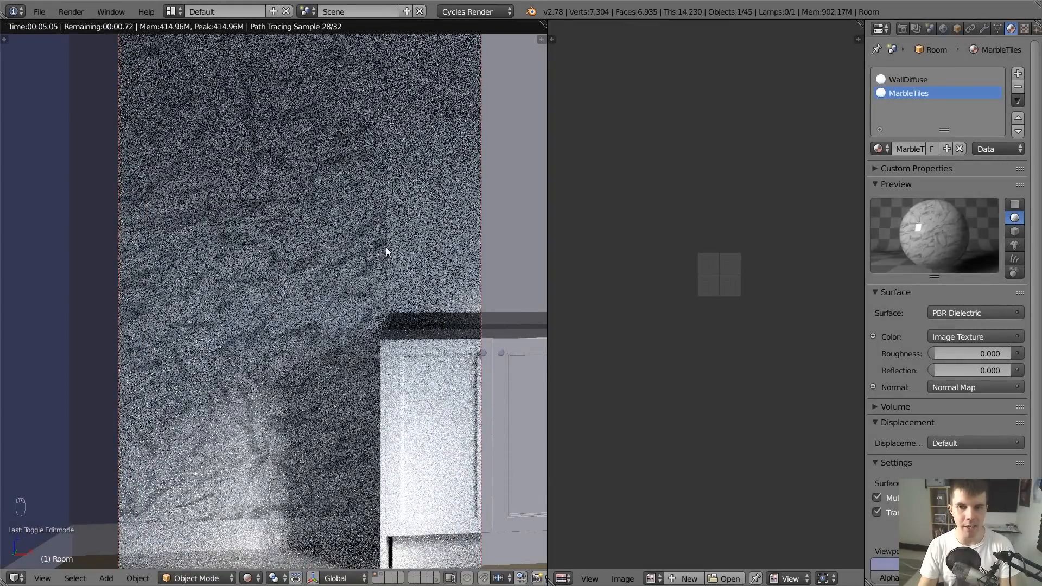
key(Tab)
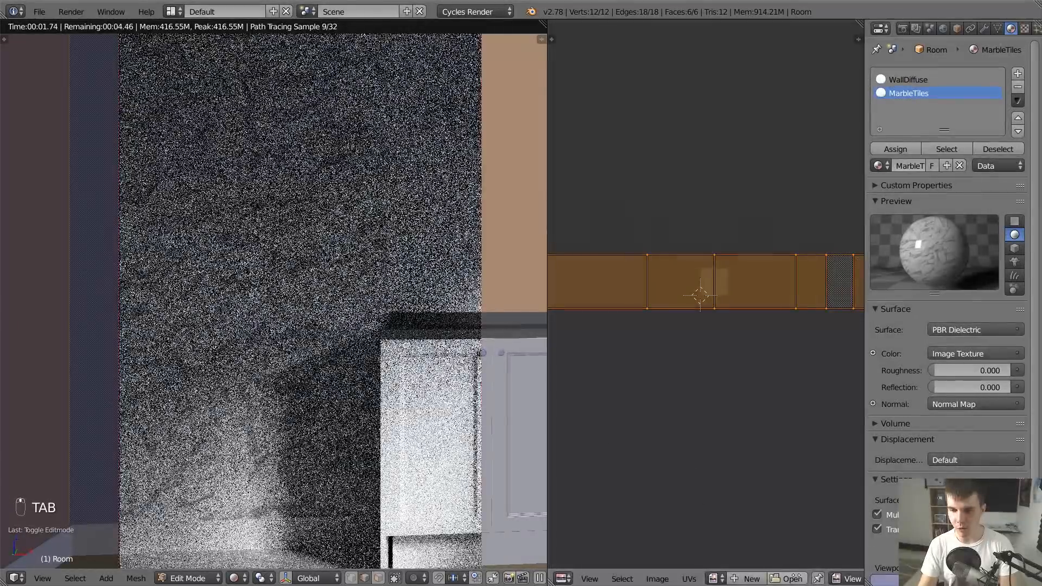
scroll(781, 580, down, 5)
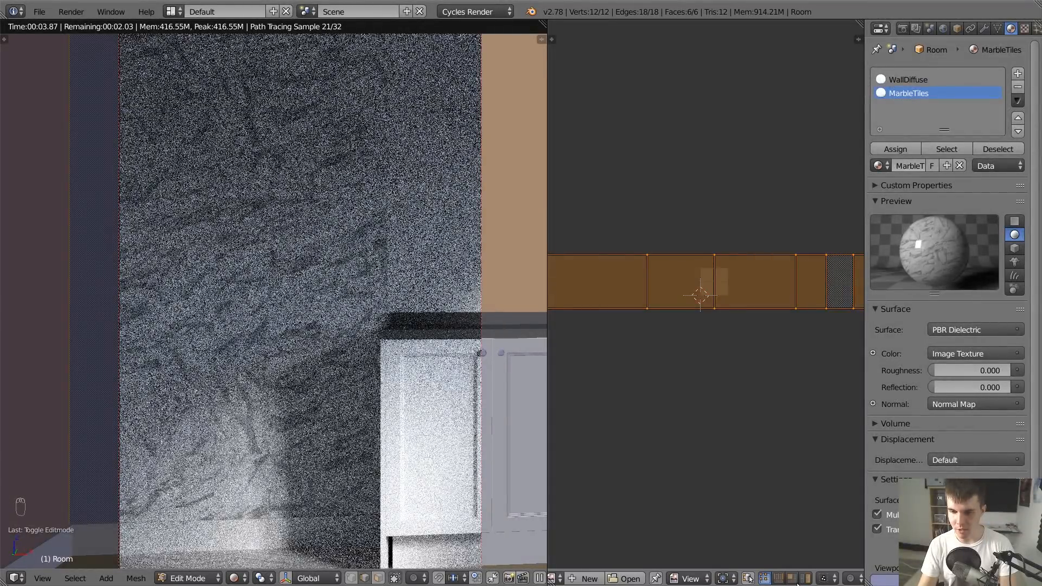
scroll(365, 322, down, 3)
right_click(366, 322)
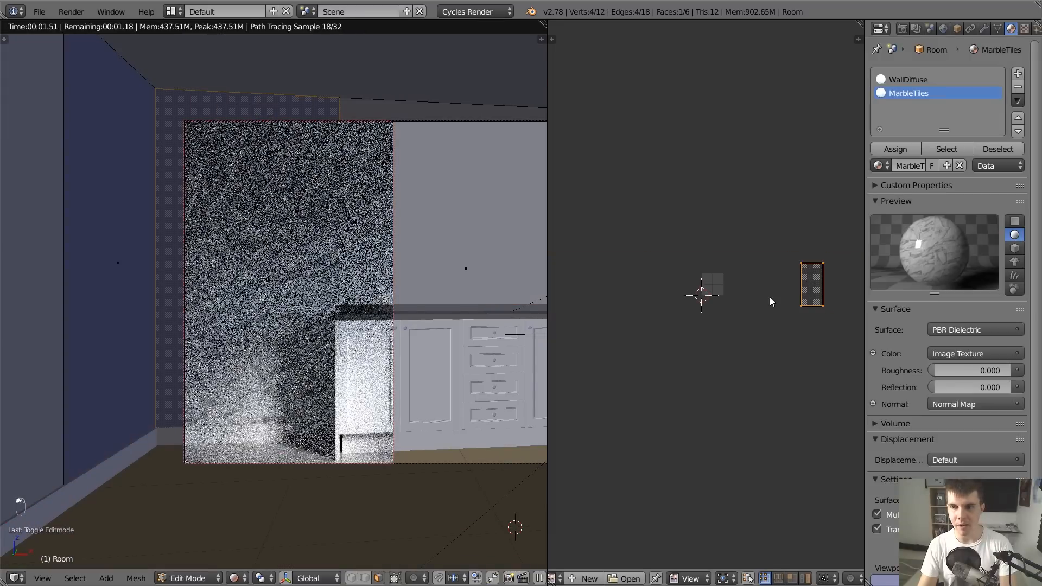
Shift all of the Room's UVs along X so the shower's back wall face lines up with the texture tile
key(a)
key(a)
key(a)
key(a)
key(a)
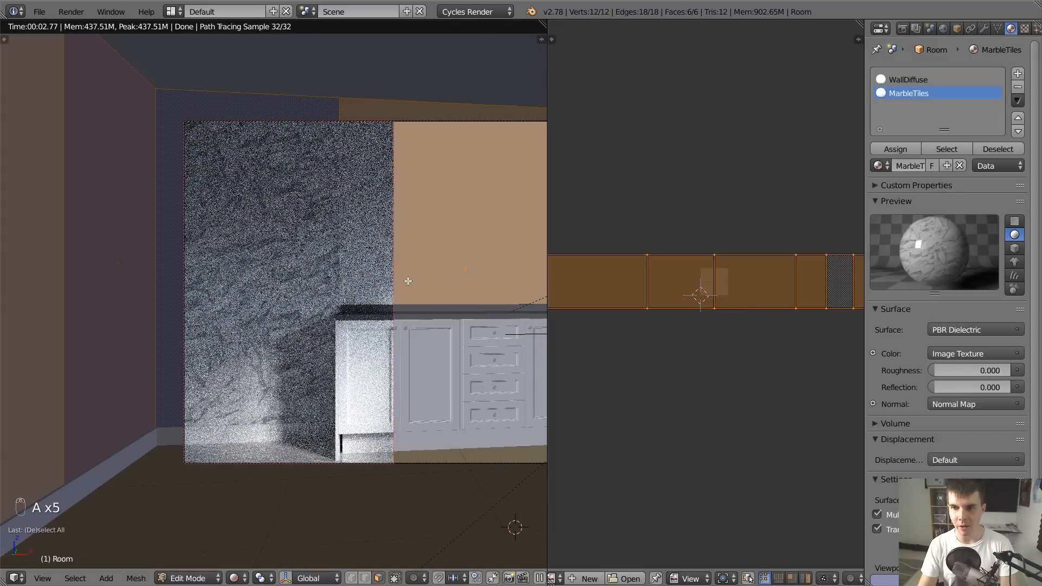
key(g)
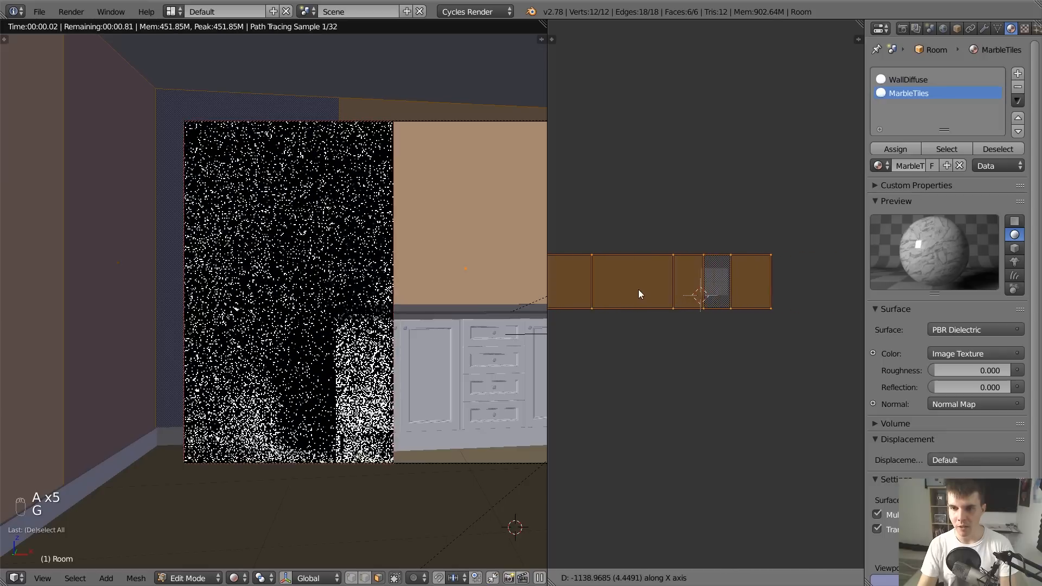
click(639, 294)
scroll(733, 275, up, 7)
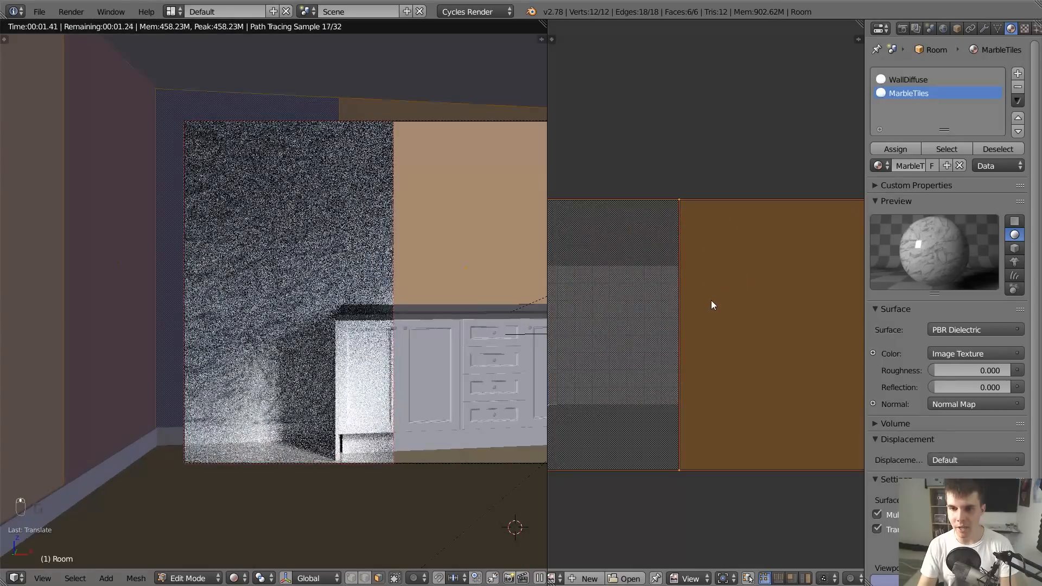
scroll(711, 301, up, 5)
middle_drag(708, 298, 826, 337)
scroll(816, 333, up, 4)
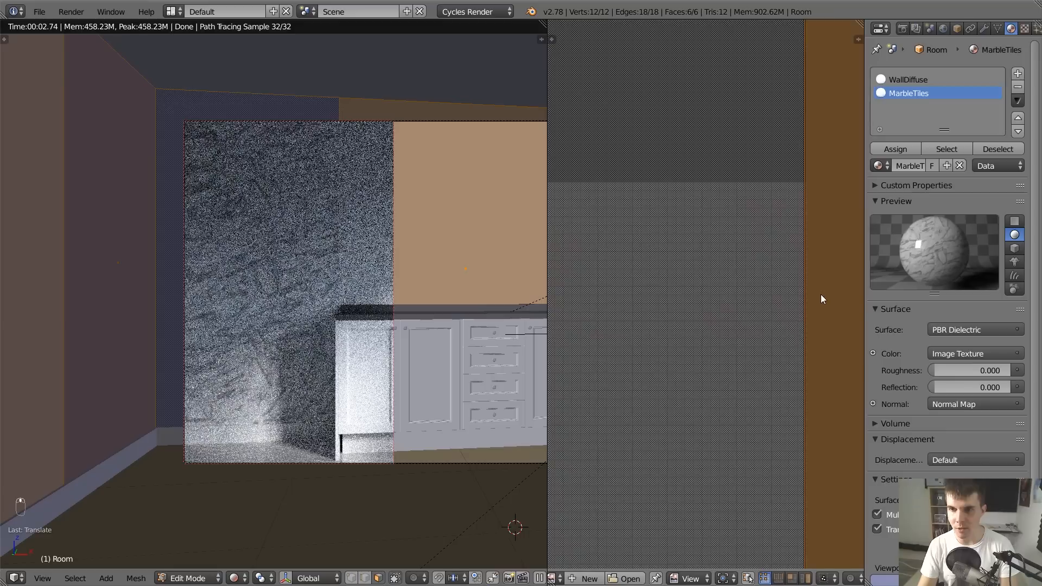
middle_drag(831, 283, 751, 288)
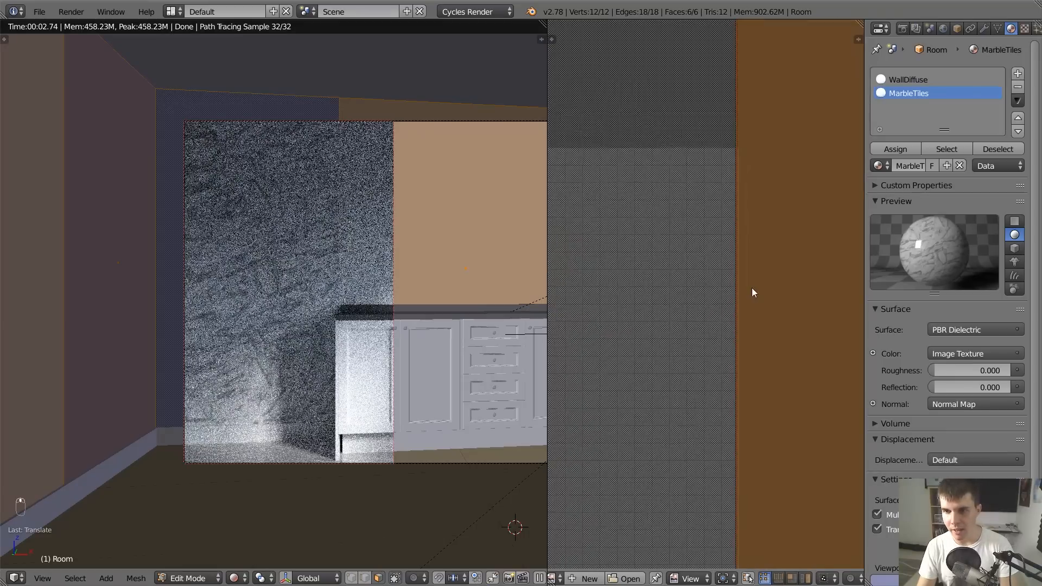
key(Tab)
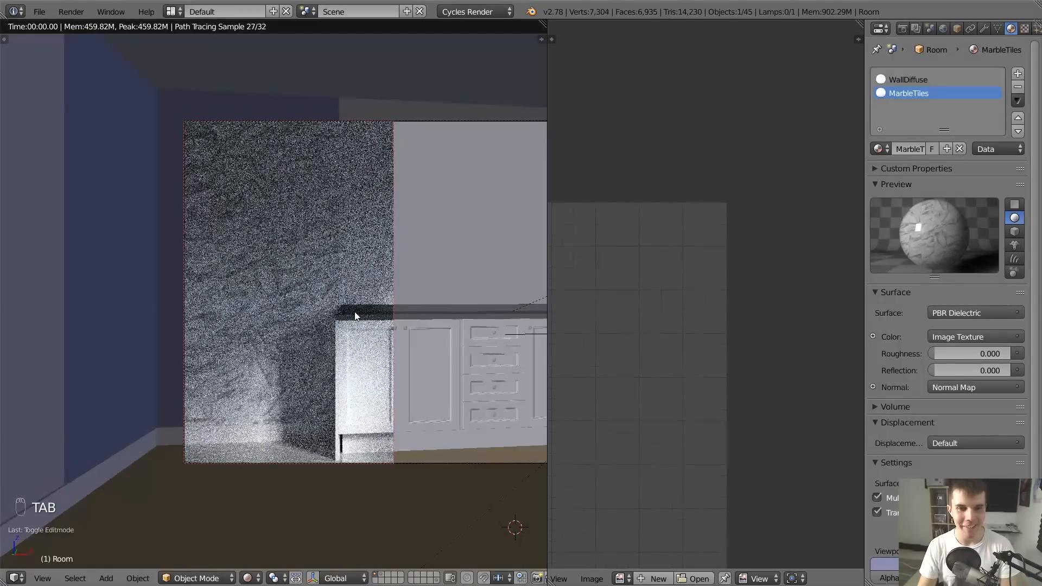
Unhide the glass shower panes, leave rendered shading and clear the render border from the camera view
scroll(354, 311, down, 3)
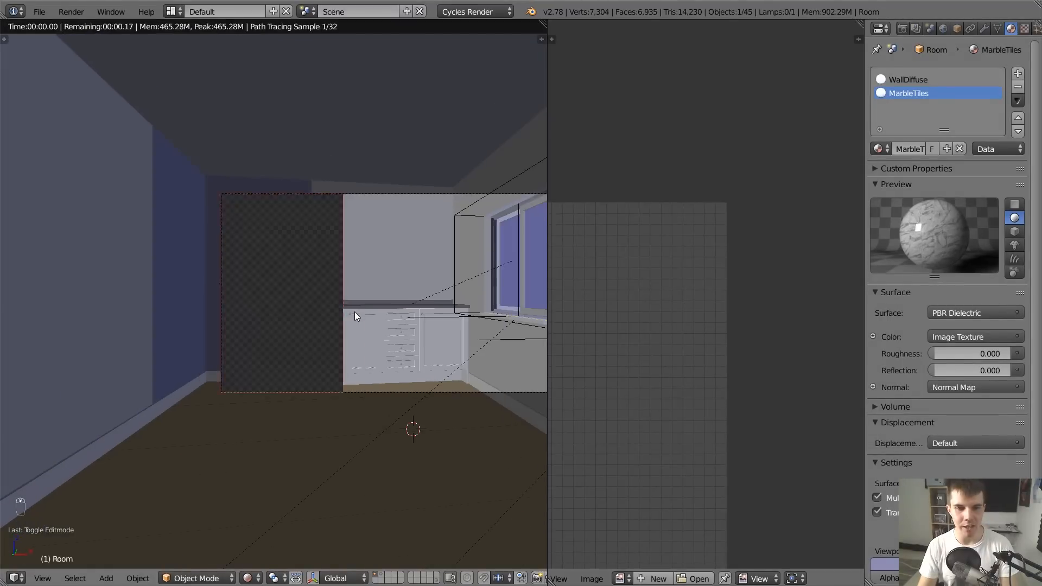
key(alt+h)
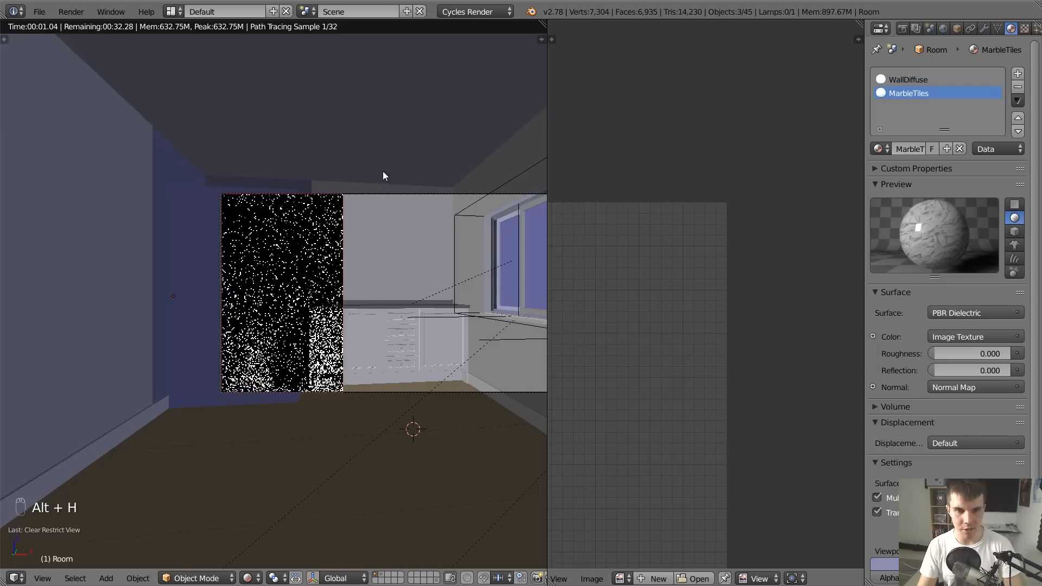
key(shift+b)
key(shift+z)
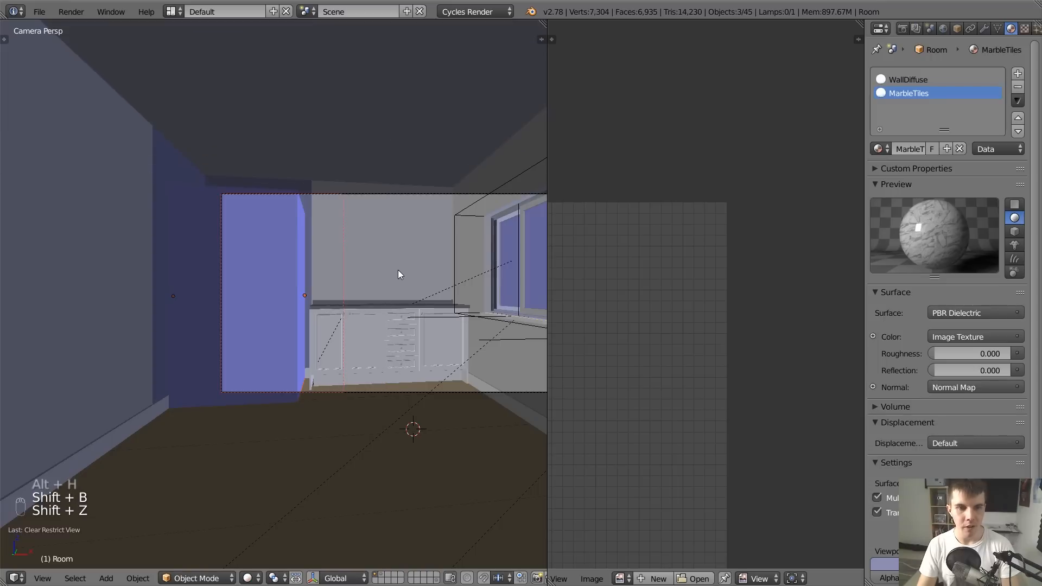
key(shift+b)
drag(359, 401, 367, 412)
scroll(304, 303, up, 3)
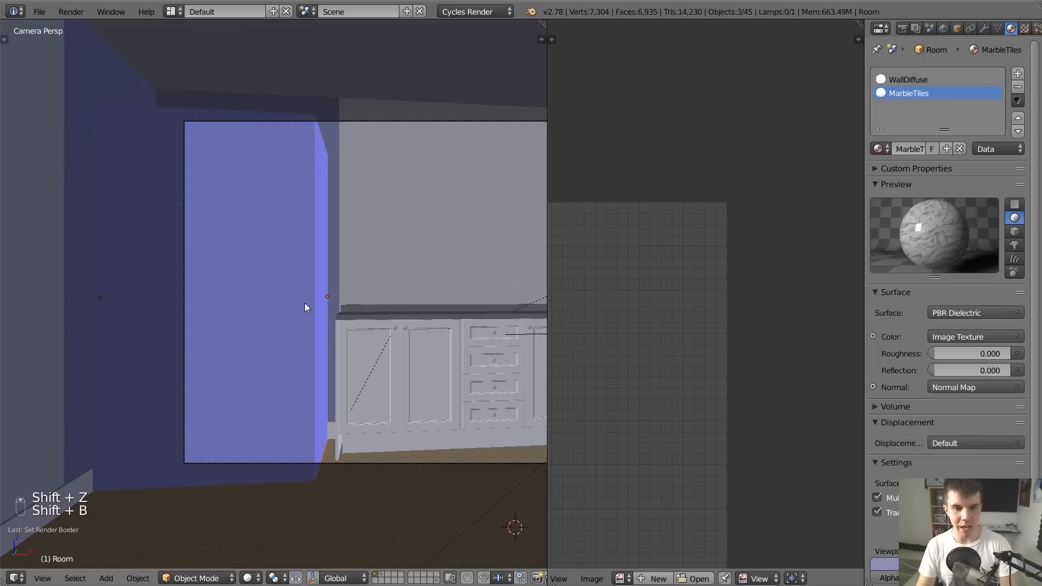
Select the countertop on the vanity cabinets and edit its mesh with nothing selected
key(z)
key(z)
scroll(392, 168, down, 2)
scroll(308, 270, up, 2)
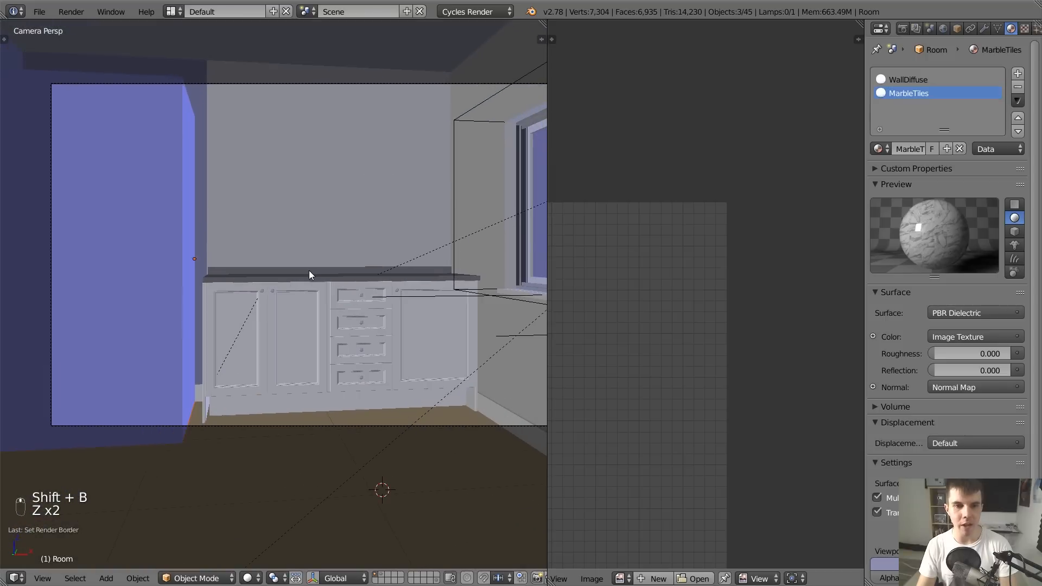
key(a)
right_click(309, 276)
scroll(217, 280, up, 4)
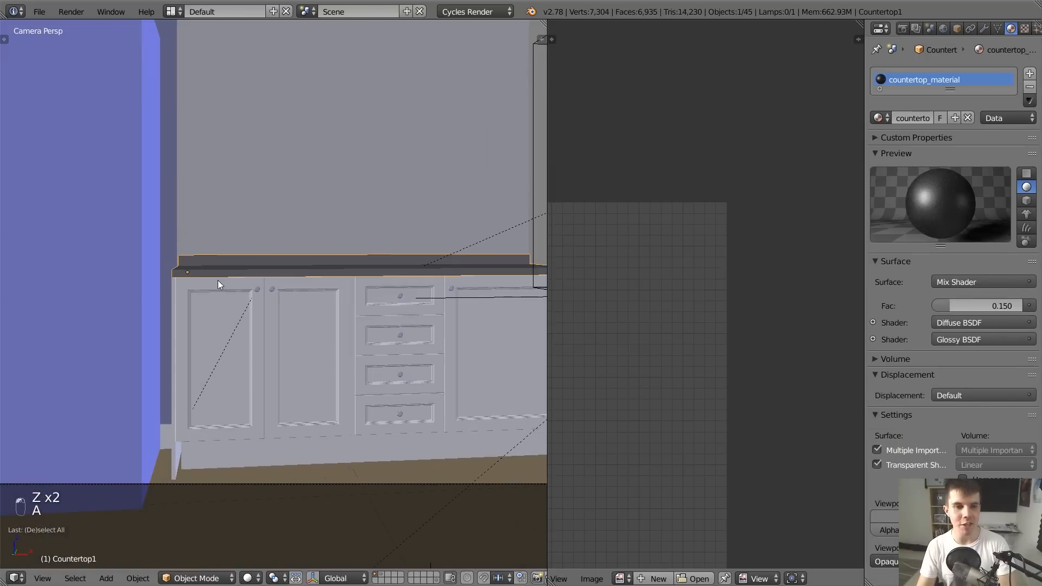
key(Tab)
key(a)
key(a)
key(a)
key(a)
Move the shower-side end faces of the countertop and its backsplash outward along X by about 0.02
right_click(160, 255)
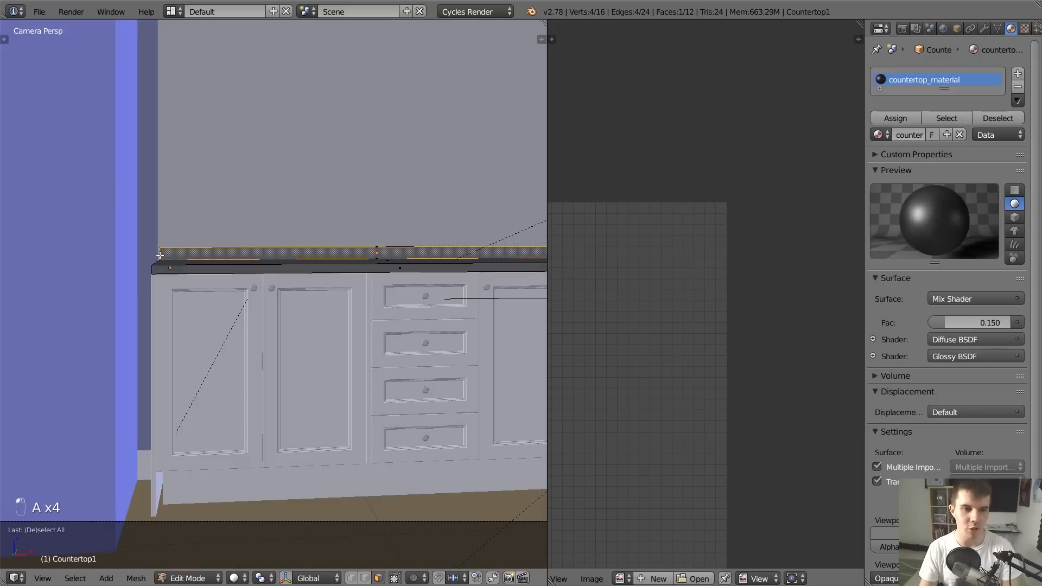
key(z)
key(KP_Decimal)
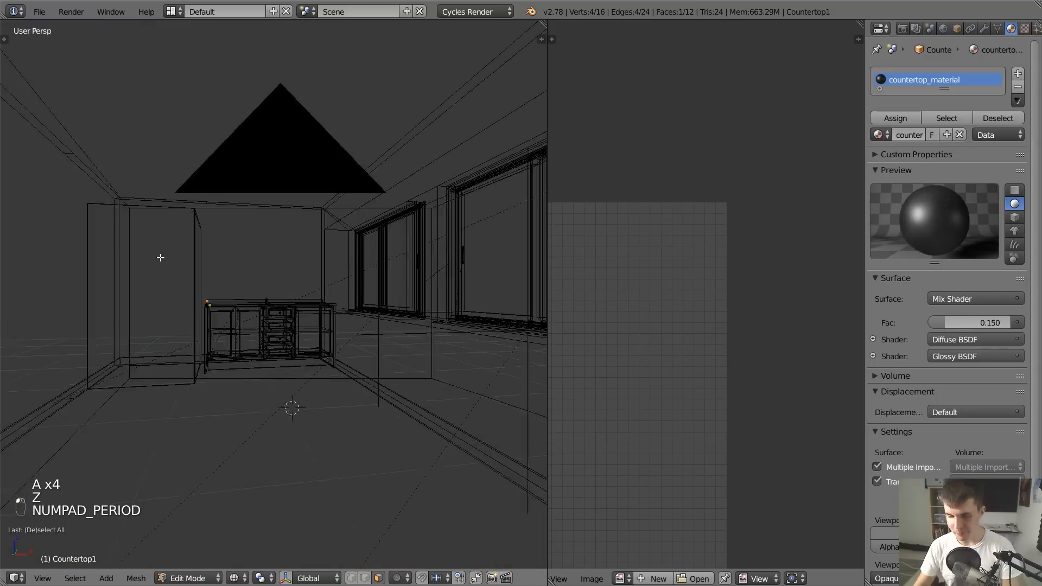
scroll(301, 390, down, 8)
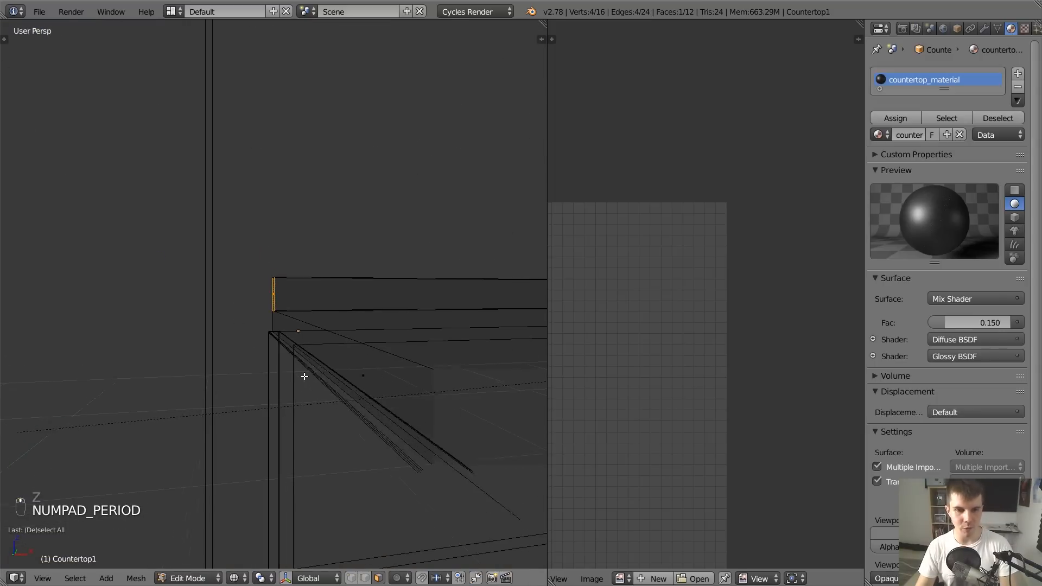
middle_drag(304, 377, 295, 376)
scroll(296, 373, down, 2)
scroll(278, 318, up, 2)
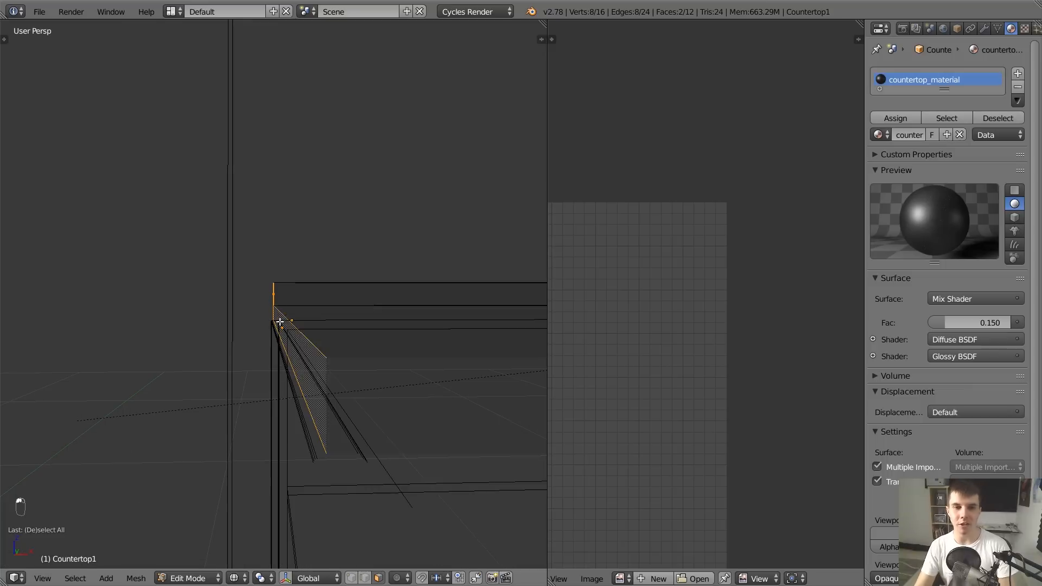
key(z)
scroll(286, 308, up, 2)
key(g)
key(x)
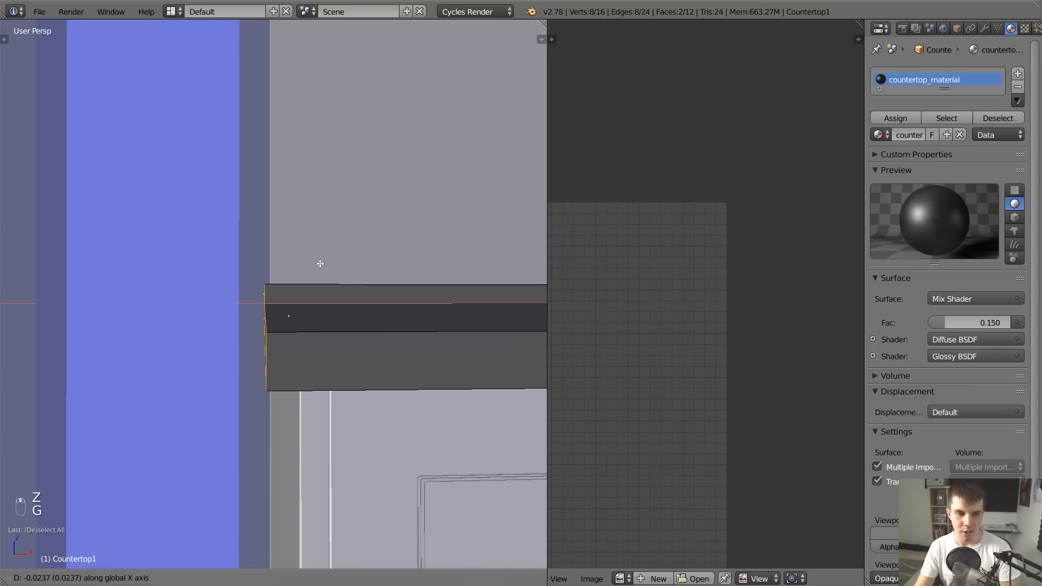
click(316, 264)
Move the countertop's front face to adjust its overhang past the cabinet doors and return to Object Mode
scroll(331, 276, down, 4)
shift+middle_drag(374, 293, 176, 304)
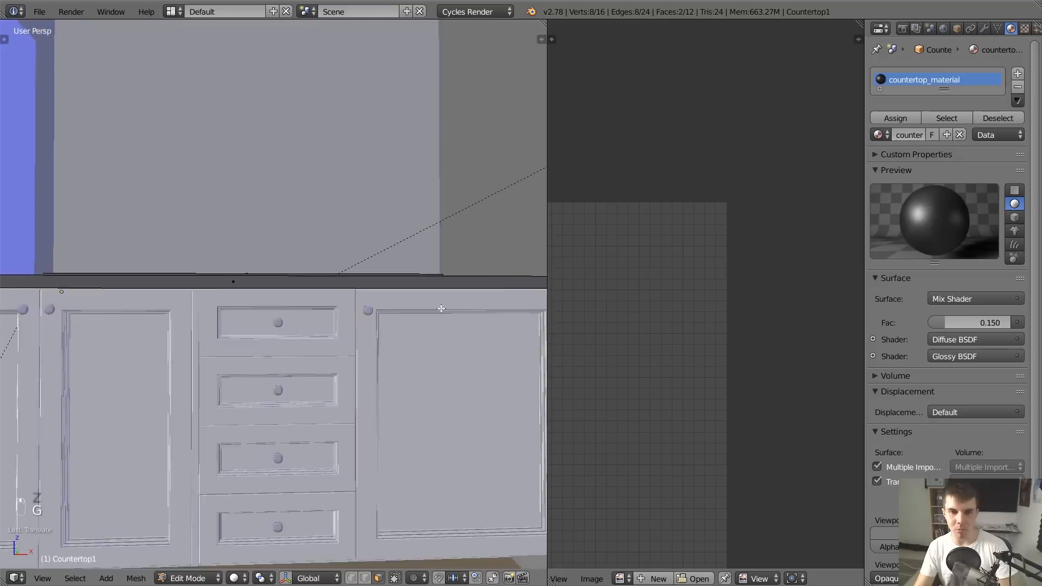
shift+middle_drag(442, 307, 452, 355)
shift+middle_drag(351, 368, 423, 375)
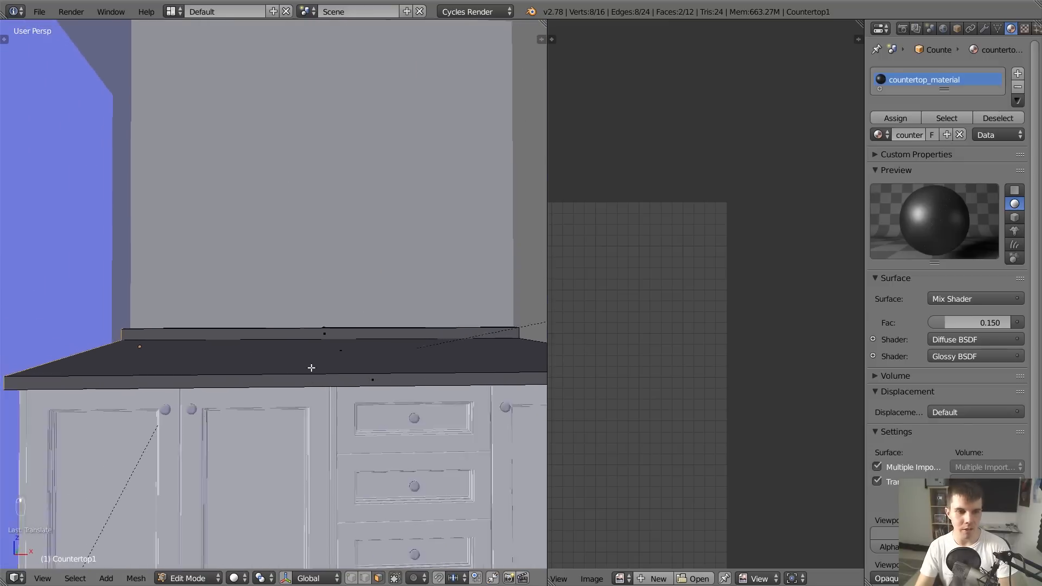
shift+middle_drag(304, 370, 370, 352)
right_click(368, 387)
key(g)
click(319, 372)
key(Tab)
key(Tab)
scroll(370, 352, down, 2)
key(Tab)
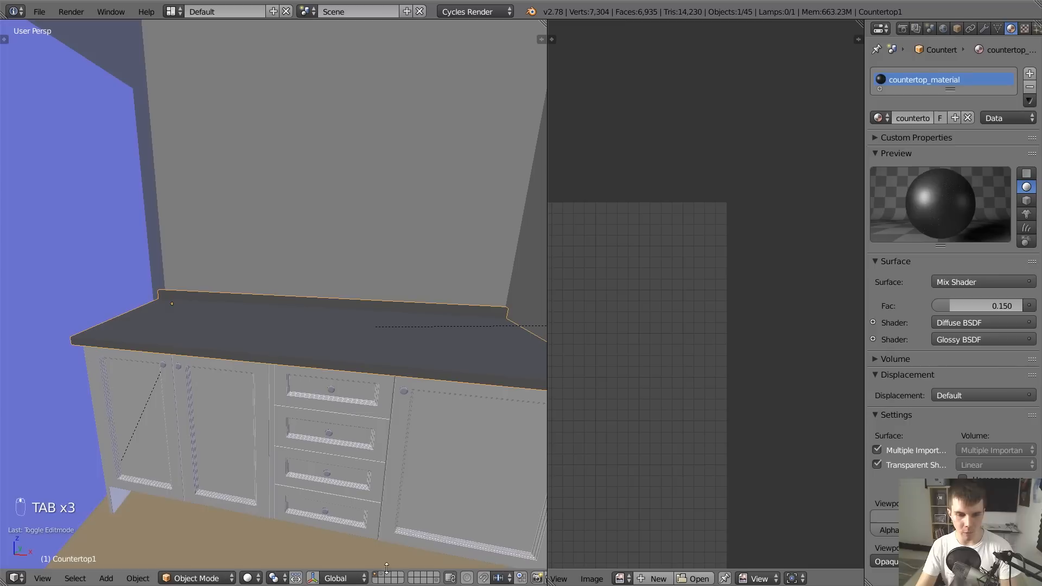
Show the layer with the faucet, mirror and decor too, and edit the countertop mesh around the faucet
shift+click(381, 573)
middle_drag(386, 559, 412, 397)
scroll(408, 343, up, 4)
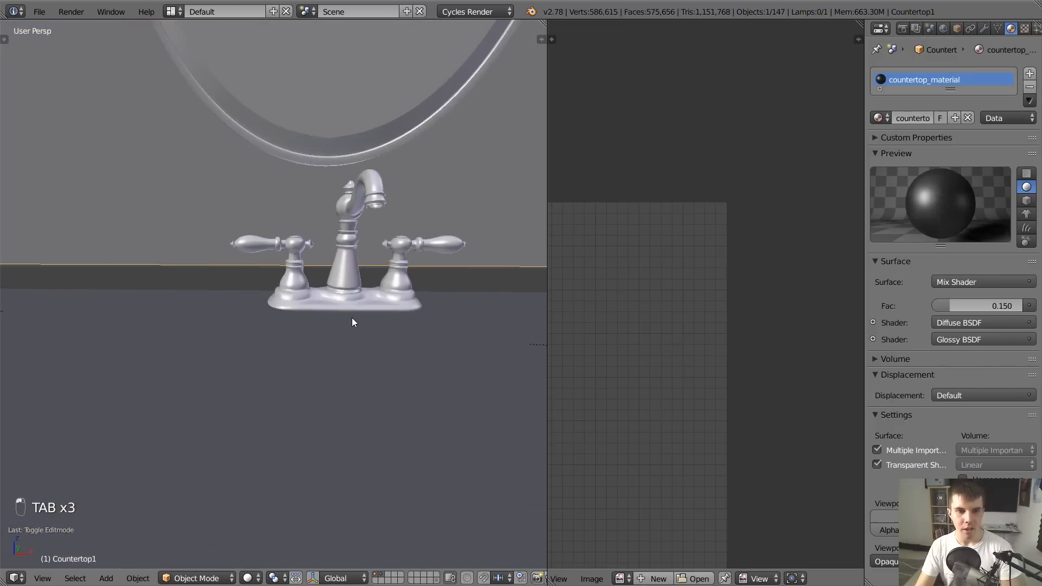
key(Tab)
scroll(348, 295, down, 3)
scroll(332, 314, up, 4)
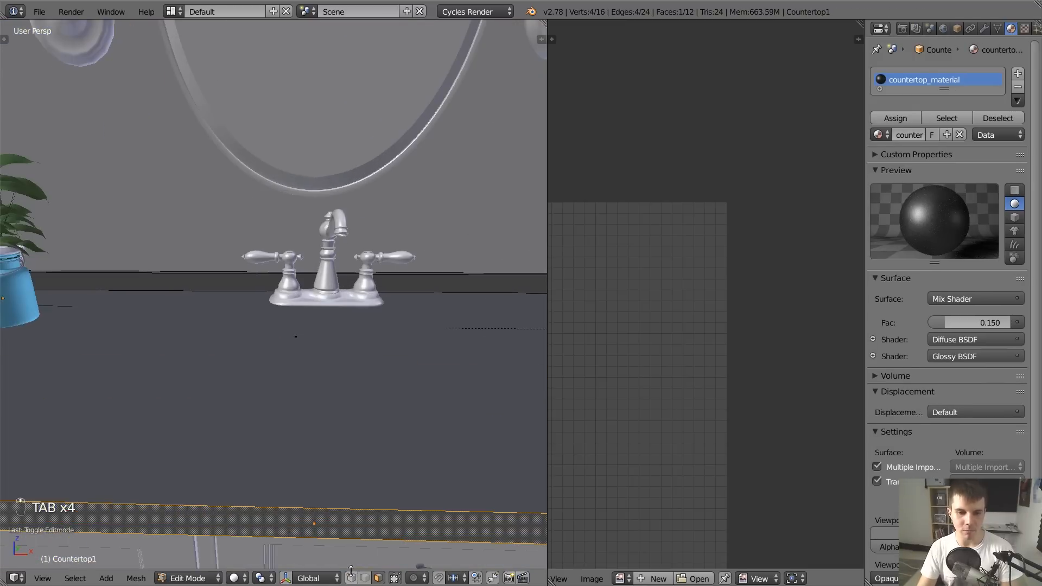
scroll(371, 320, down, 2)
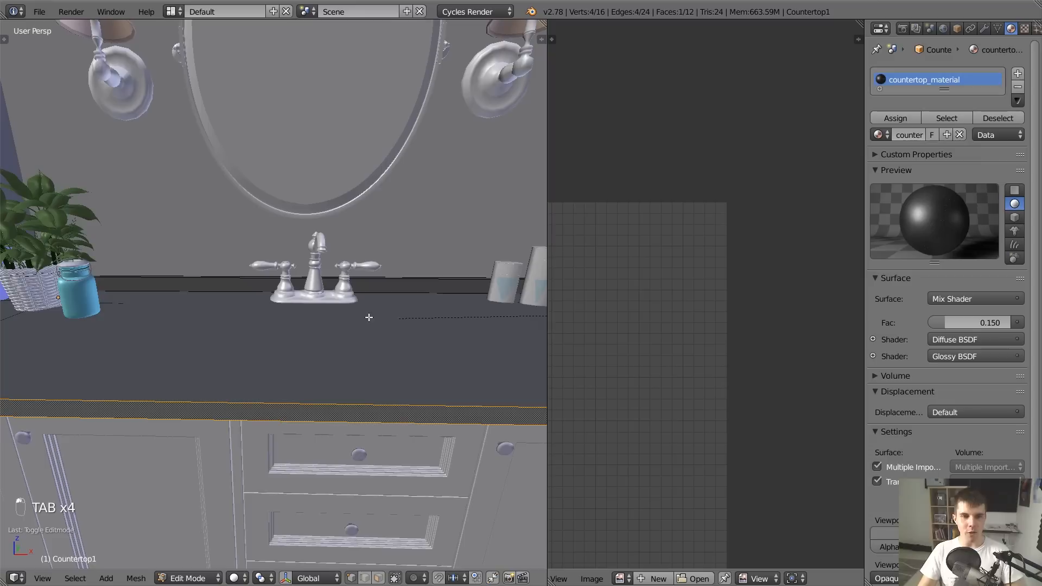
Add two loop cuts through the backsplash and shift them sideways to centre on the faucet
key(ctrl+r)
click(306, 275)
key(g)
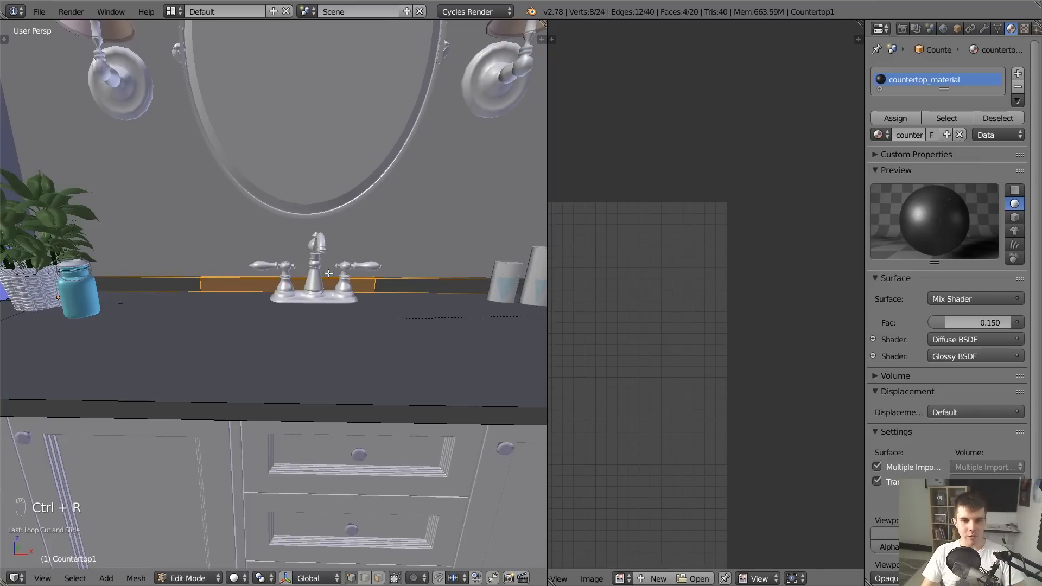
click(362, 263)
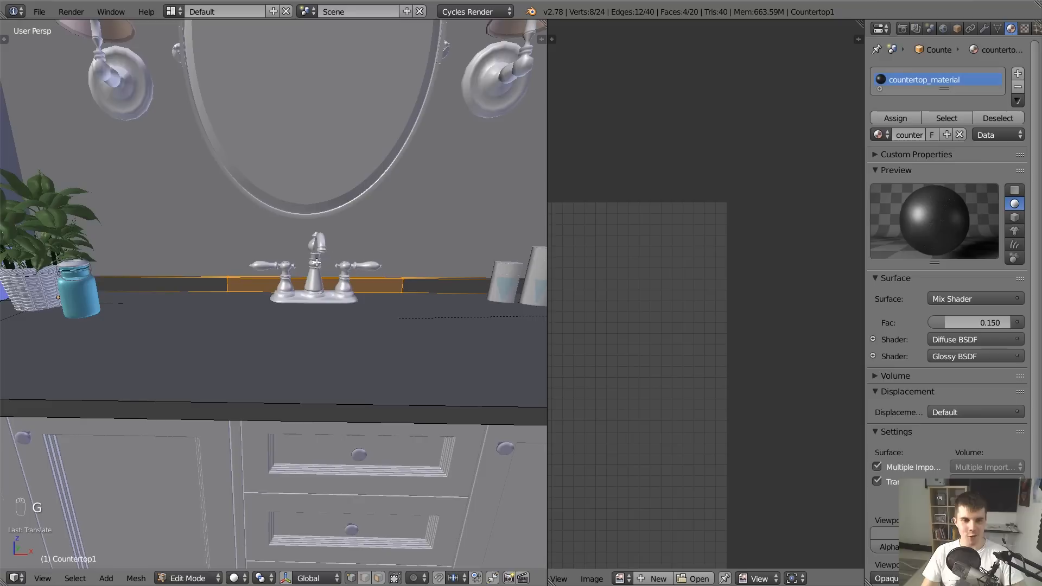
Add one more loop cut through the backsplash on each outer side of the faucet section
right_click(234, 274)
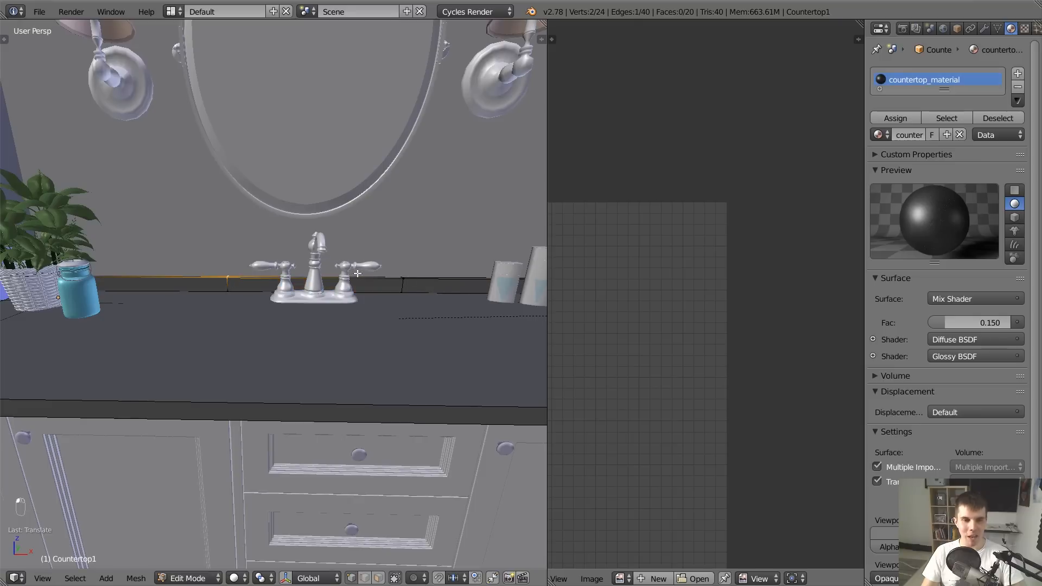
key(ctrl+r)
click(184, 282)
click(242, 277)
key(ctrl+r)
click(451, 288)
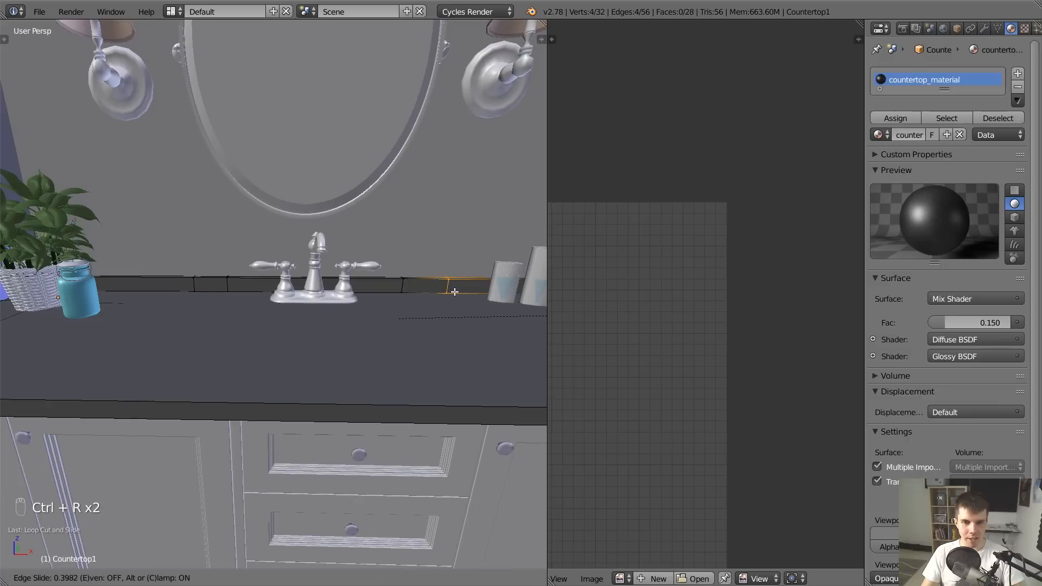
click(448, 295)
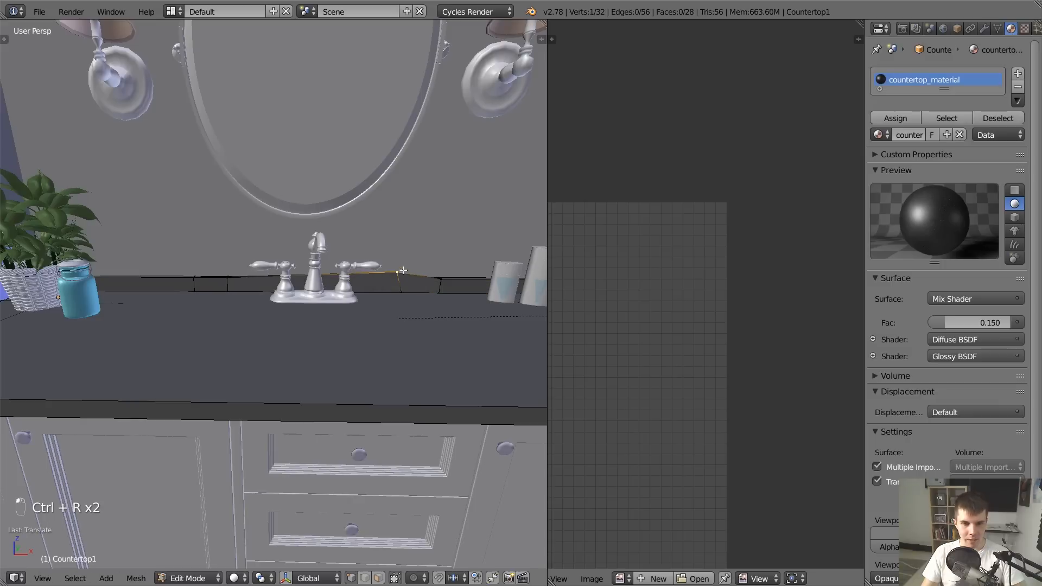
Undo the stray vertex move and raise the top of the backsplash's centre section along Z behind the faucet
key(ctrl+z)
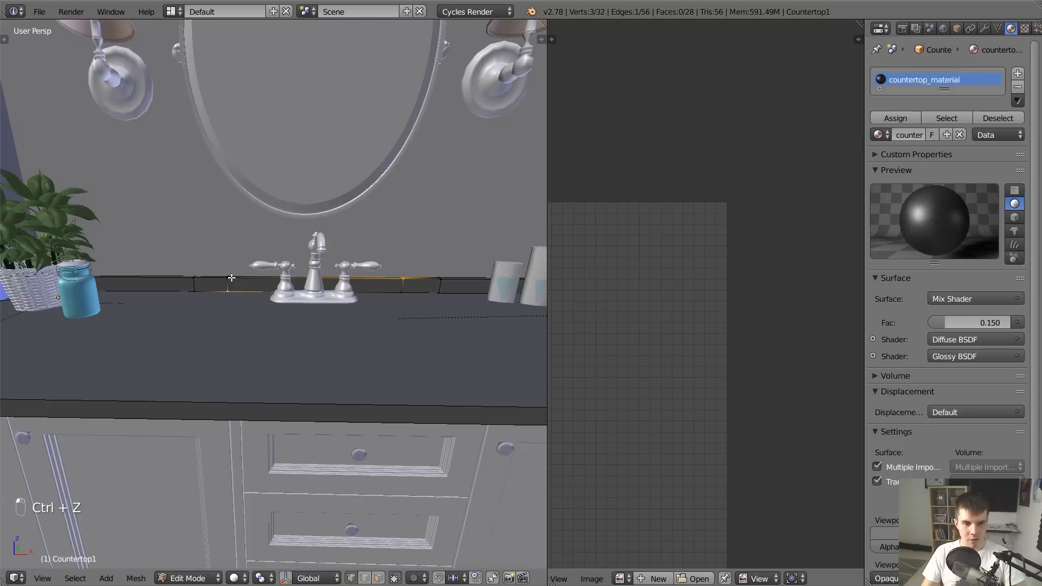
key(g)
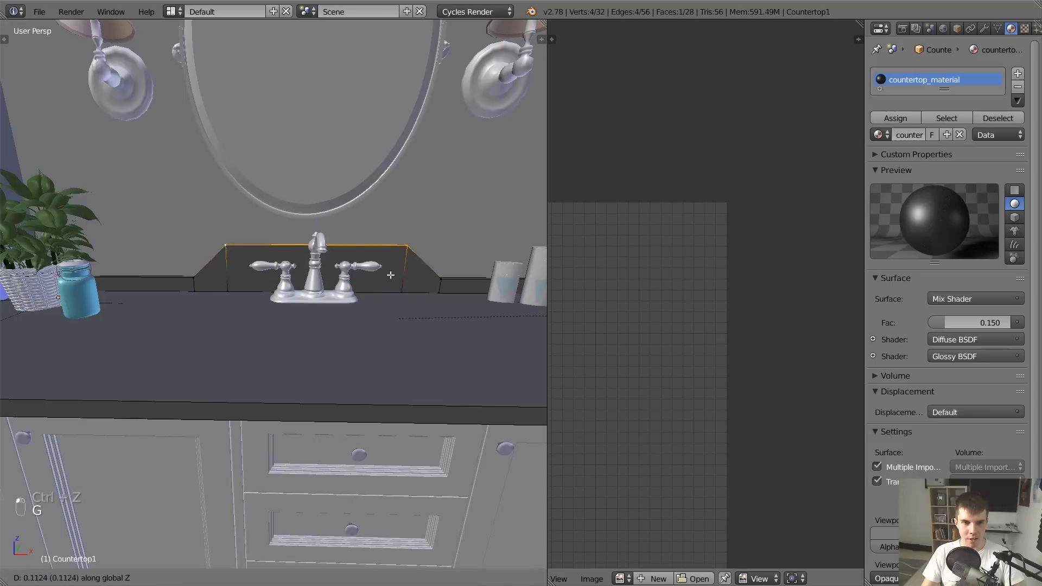
click(396, 284)
key(Tab)
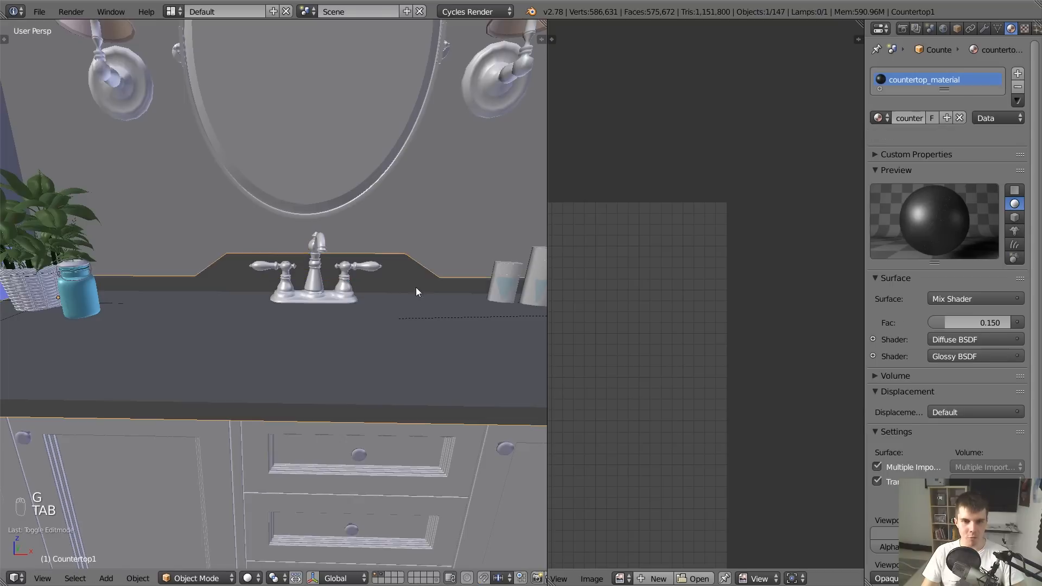
Add a loop cut midway through the backsplash's sloped part near the cups and lower its top edge along Z
key(Tab)
key(ctrl+r)
click(419, 274)
right_click(422, 273)
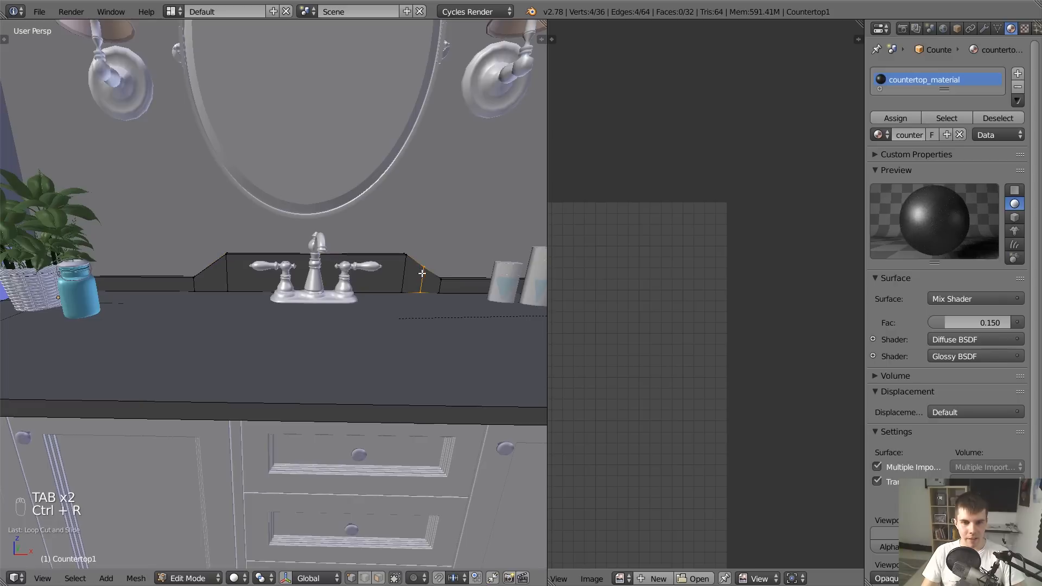
key(z)
shift+right_click(427, 268)
key(z)
key(g)
key(z)
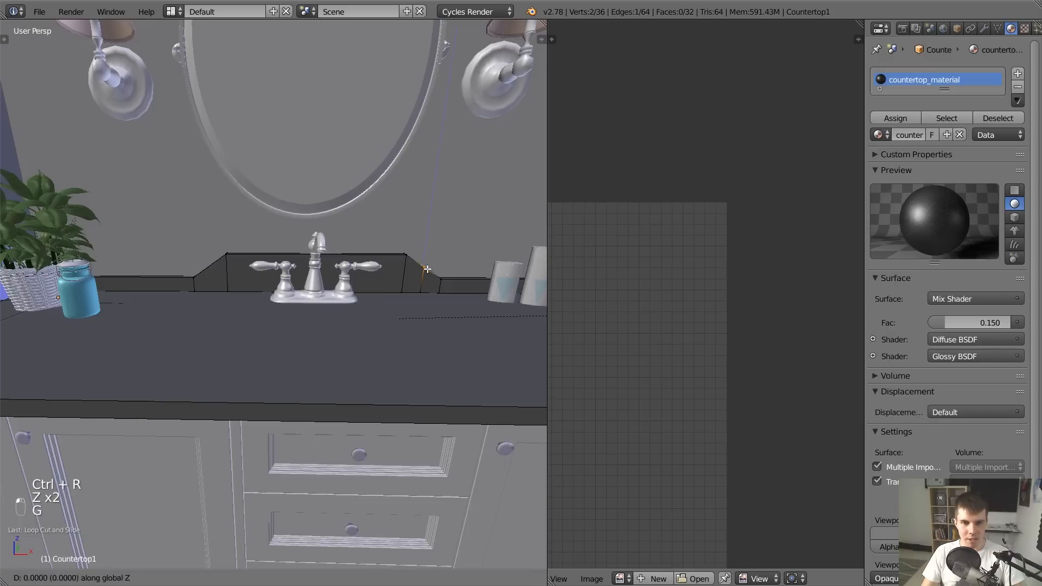
click(422, 313)
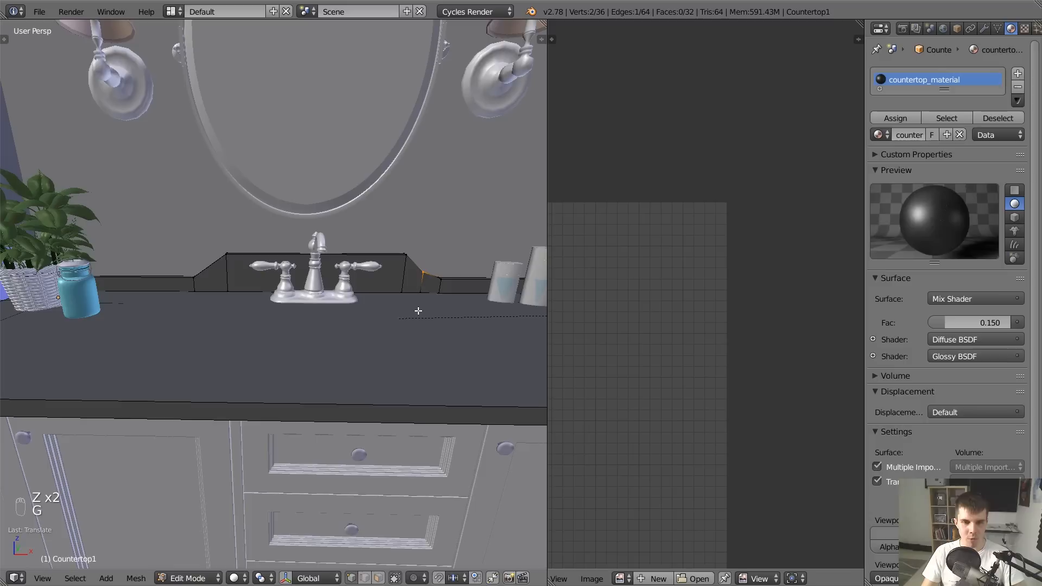
key(Tab)
key(Tab)
Add a loop cut midway through the backsplash's sloped part near the plant and lower its top edge along Z
key(ctrl+r)
click(213, 266)
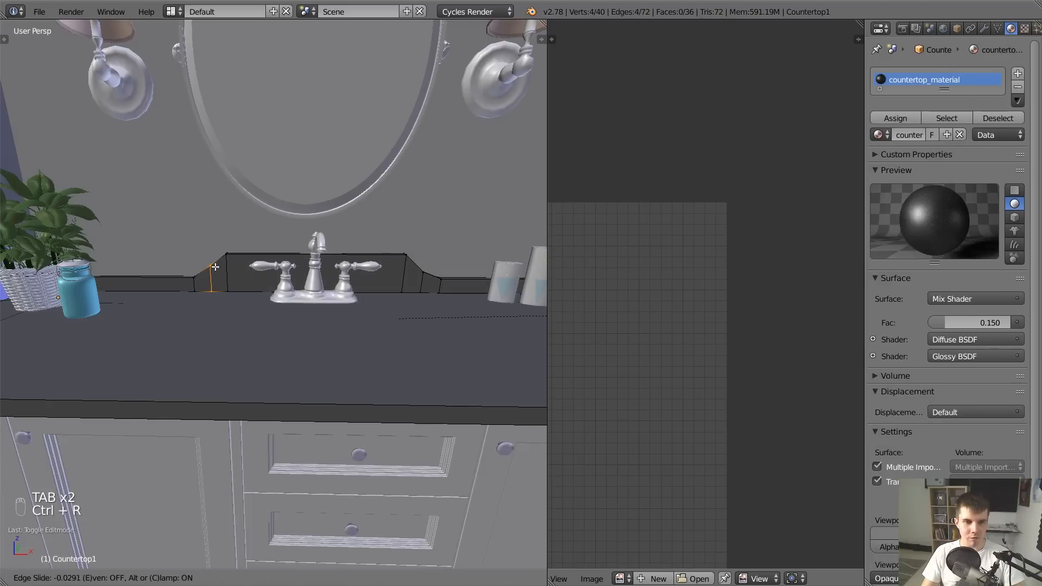
right_click(213, 266)
key(a)
key(z)
key(b)
drag(216, 269, 217, 271)
key(z)
key(g)
key(z)
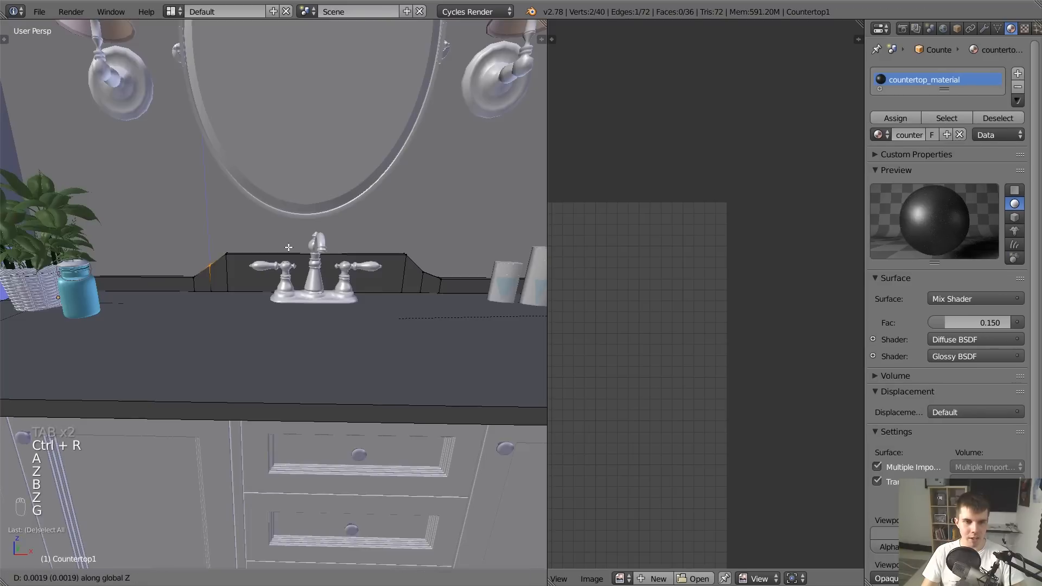
click(303, 236)
key(Tab)
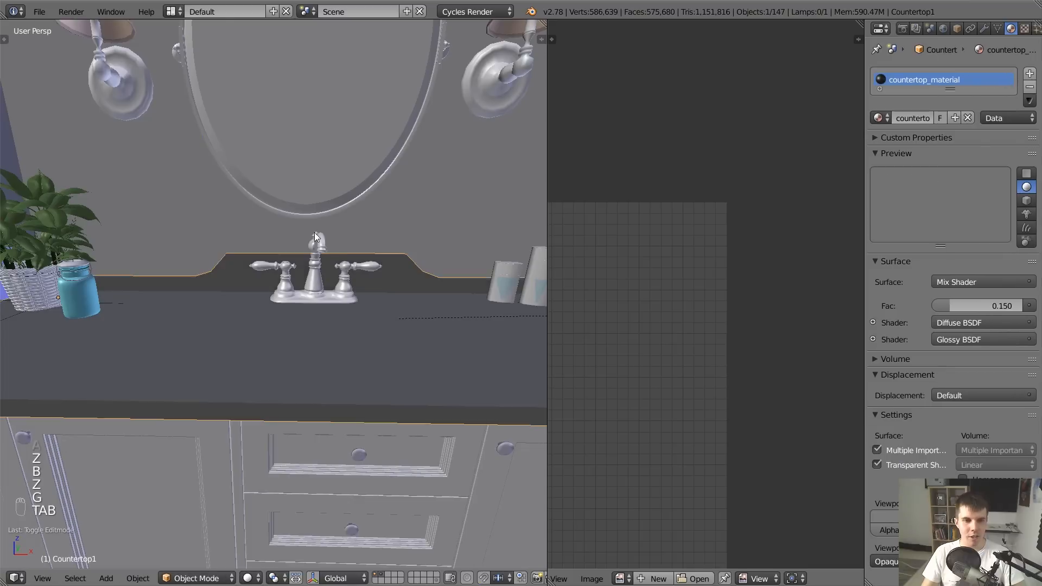
Add a Bevel modifier to the countertop
scroll(337, 239, down, 4)
middle_drag(378, 252, 412, 239)
scroll(418, 255, up, 3)
scroll(370, 262, up, 2)
scroll(380, 247, down, 3)
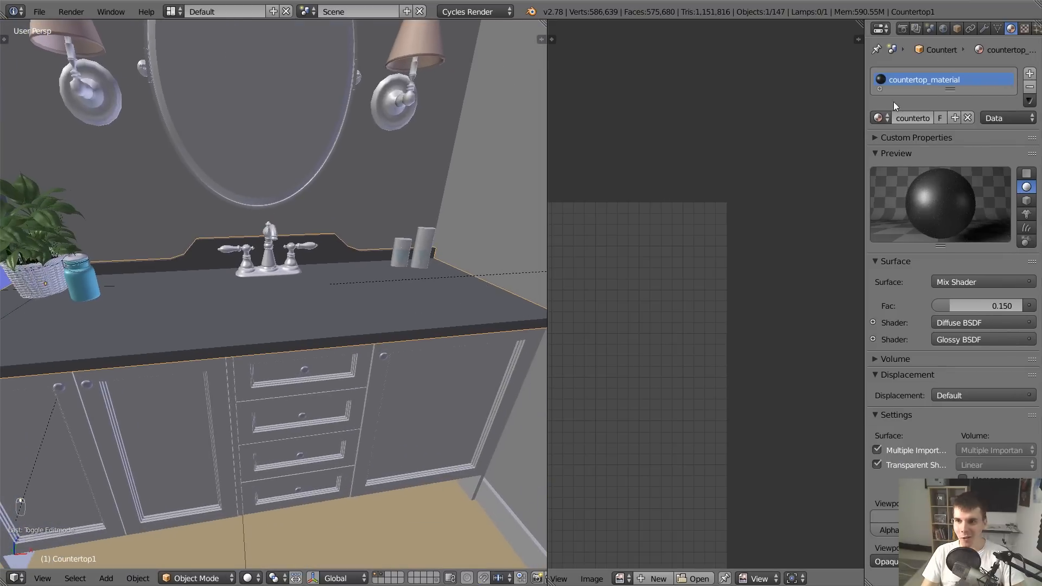
click(987, 29)
click(906, 74)
click(757, 120)
scroll(373, 295, up, 5)
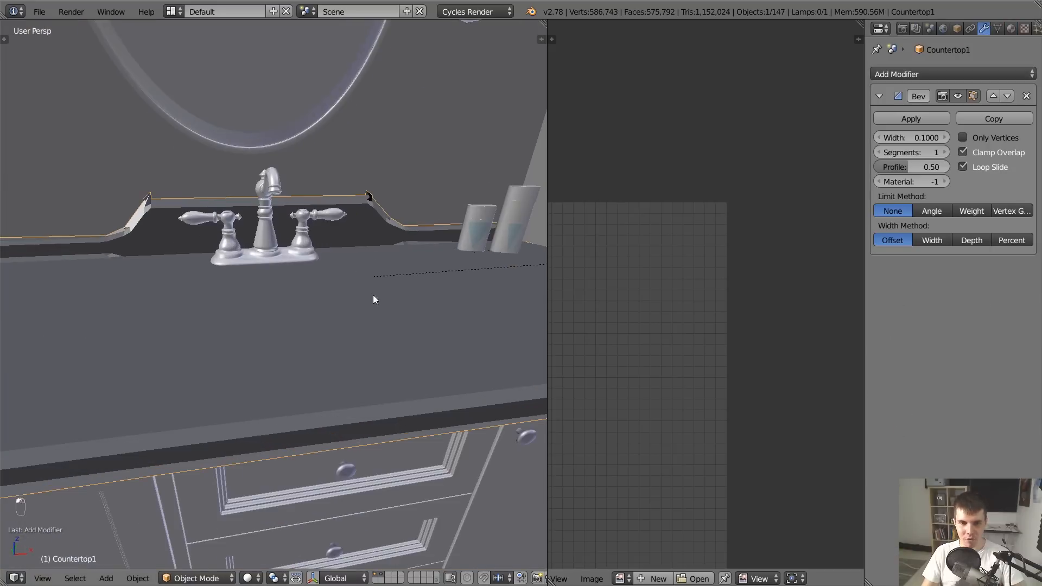
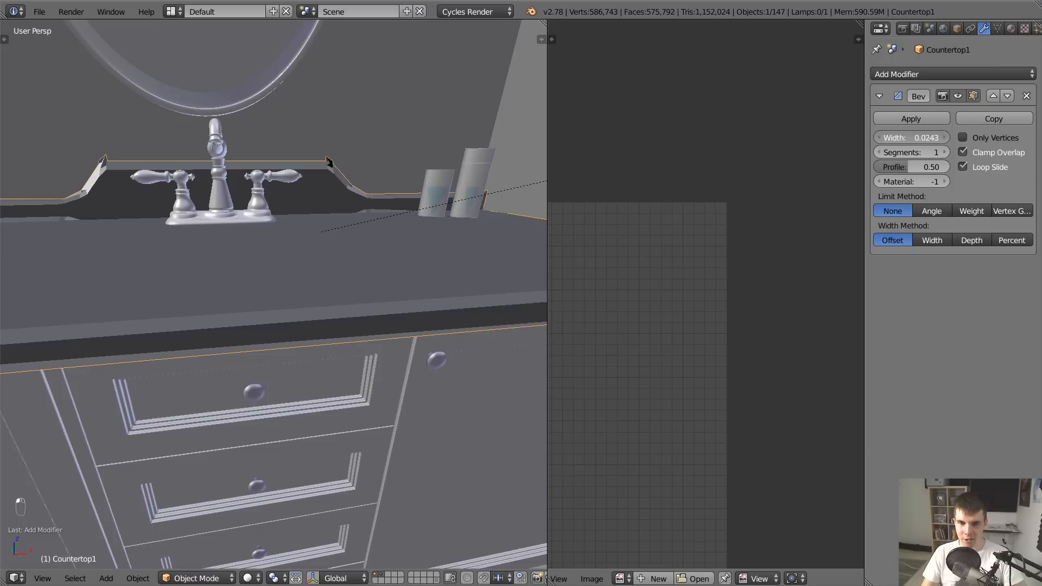
Set the countertop bevel's width to 0.0037 and its segments to 4
drag(928, 138, 916, 138)
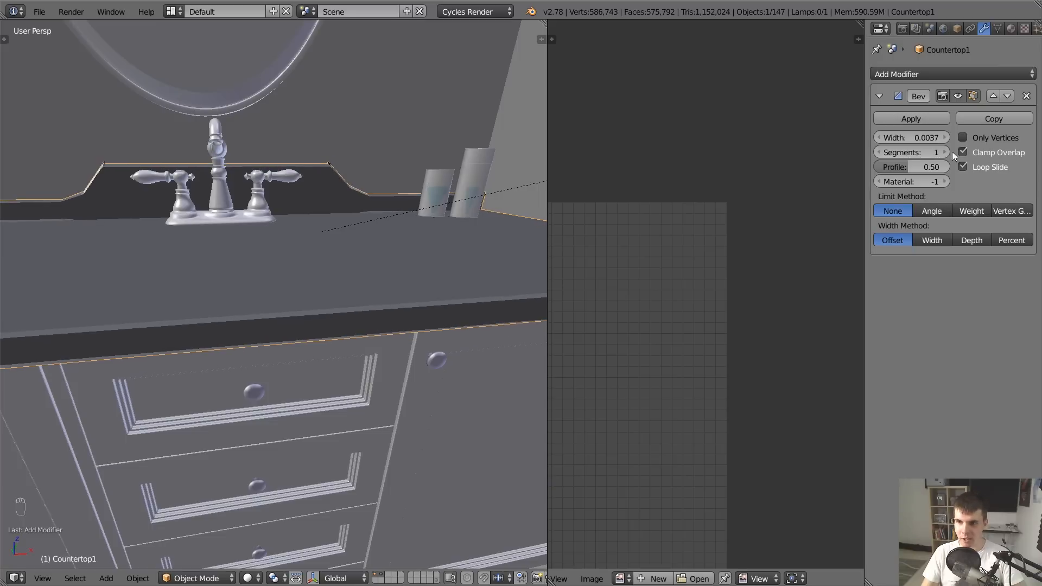
click(945, 153)
click(945, 153)
middle_drag(449, 234, 466, 208)
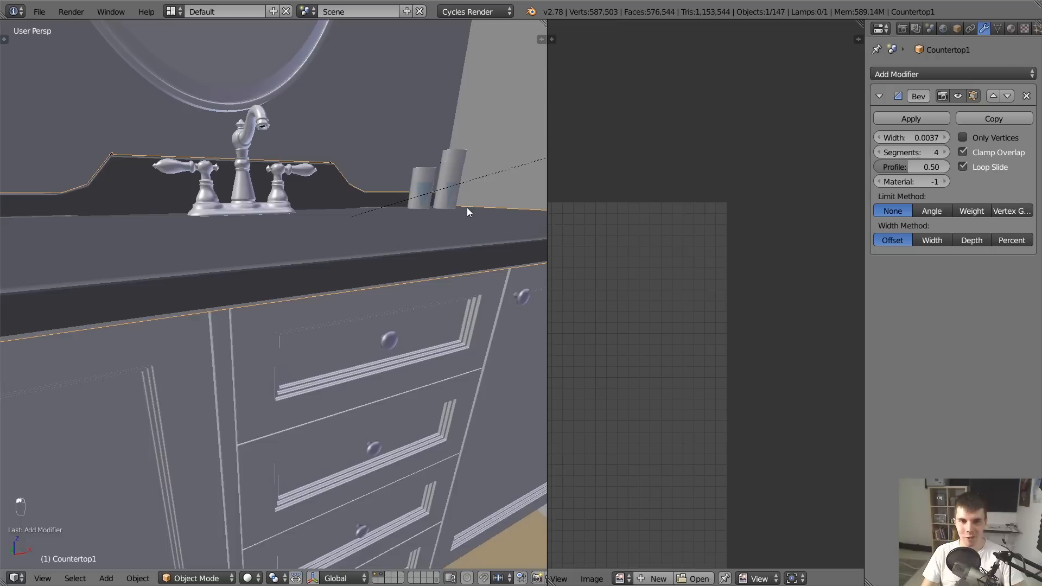
middle_drag(320, 176, 331, 288)
scroll(330, 301, up, 5)
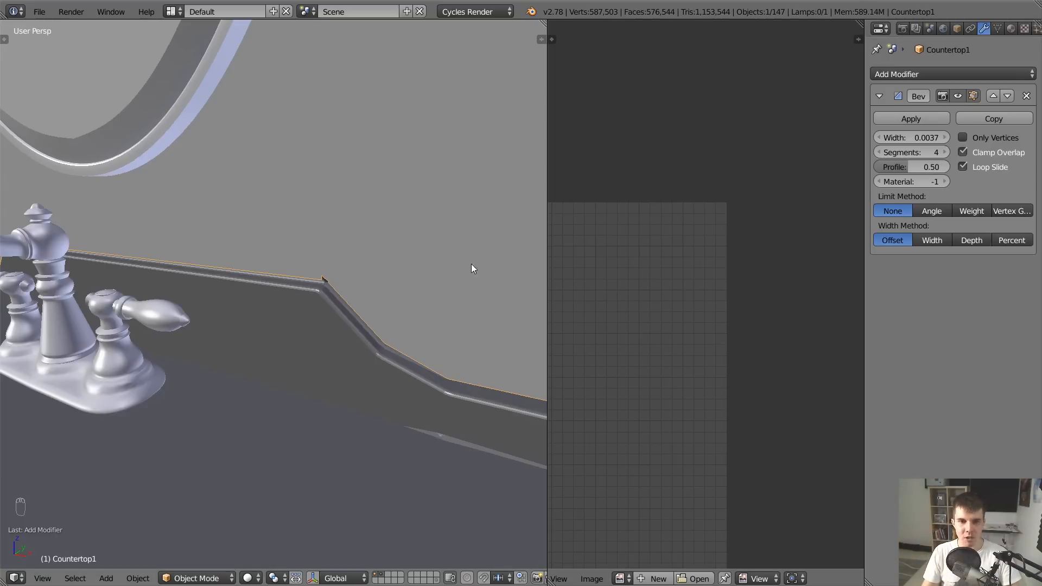
Select the whole countertop mesh and recalculate its normals to make them consistent
scroll(393, 230, down, 4)
key(Tab)
scroll(393, 232, down, 5)
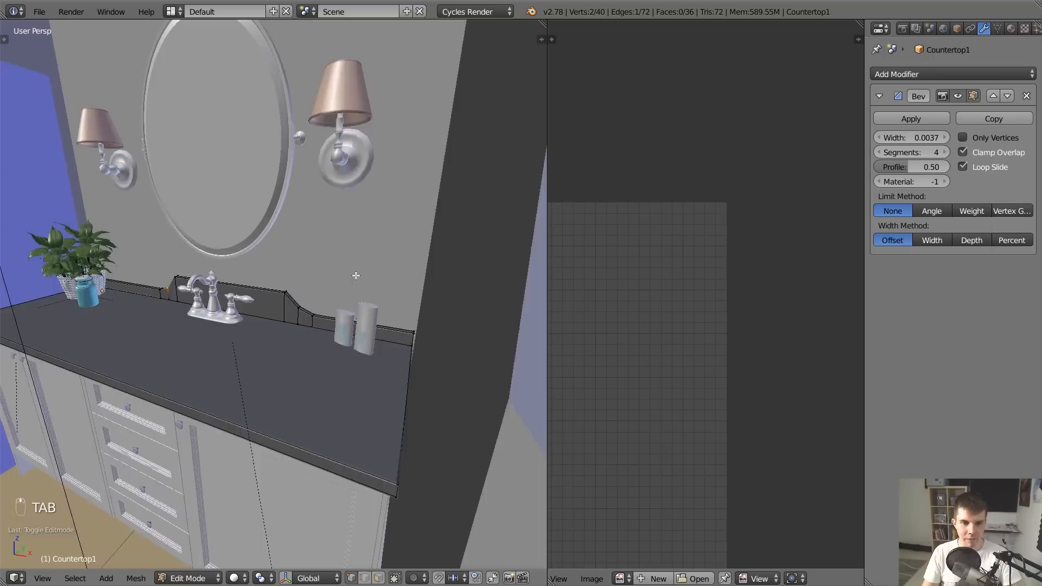
scroll(375, 274, up, 2)
key(a)
key(a)
key(a)
key(a)
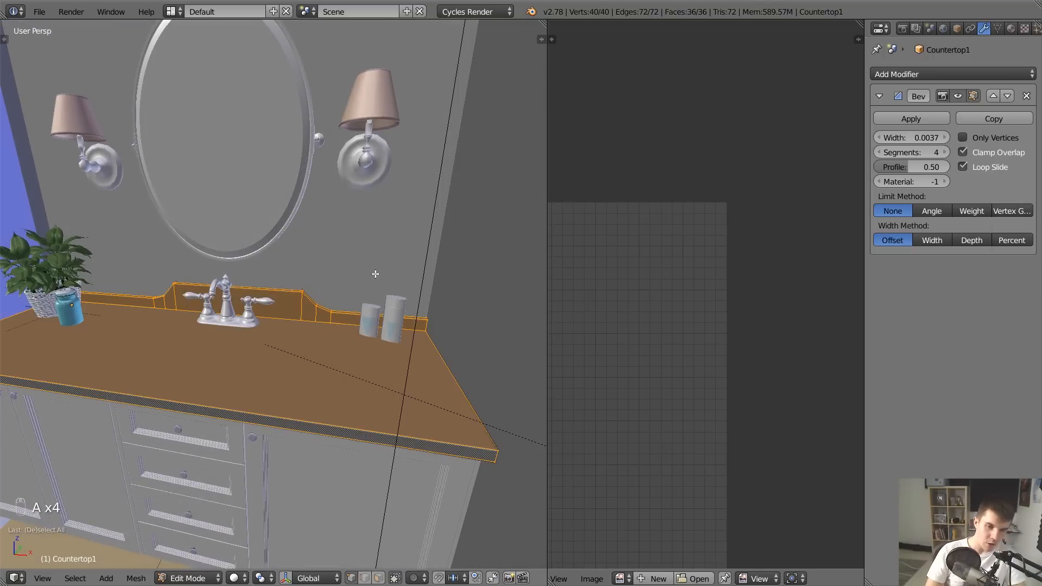
key(ctrl+n)
scroll(374, 275, down, 1)
scroll(373, 275, up, 3)
key(Tab)
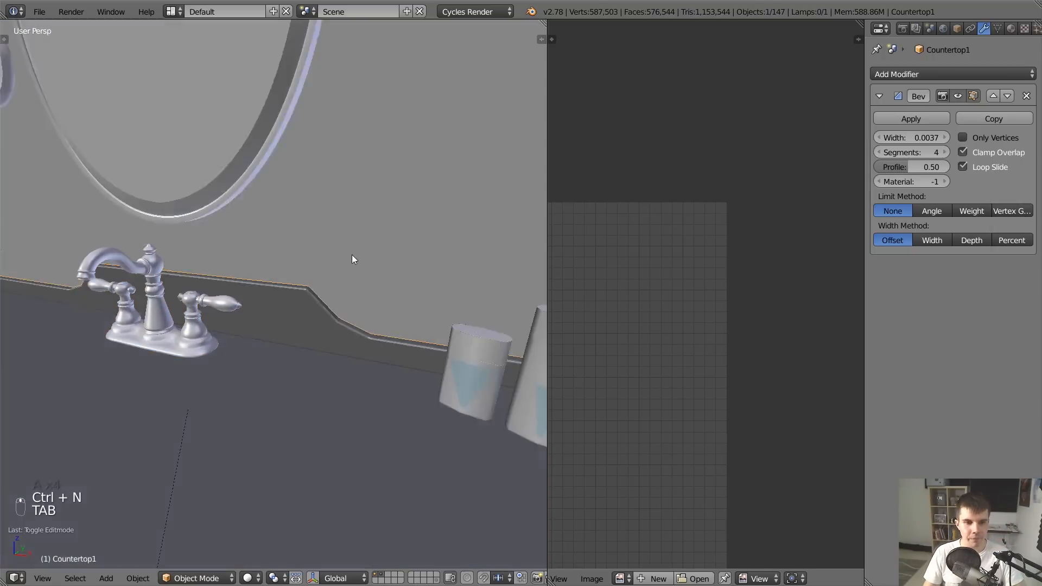
Examine the beveled countertop and backsplash up close, from around the vanity and through the camera
scroll(347, 258, up, 3)
scroll(336, 258, down, 3)
middle_drag(314, 261, 353, 282)
shift+middle_drag(331, 325, 393, 298)
scroll(411, 292, down, 1)
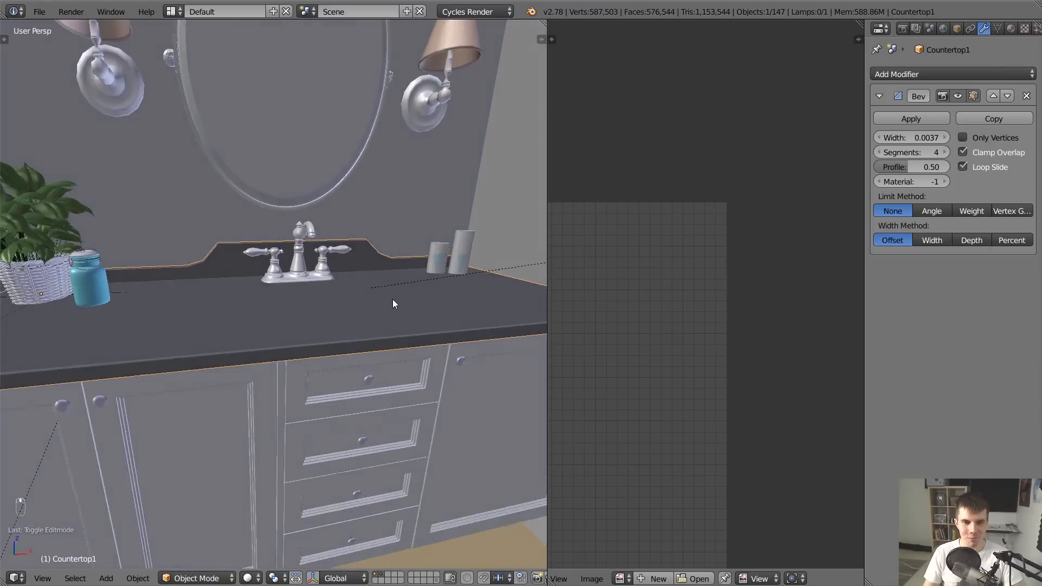
scroll(390, 305, up, 2)
key(Tab)
scroll(390, 305, down, 3)
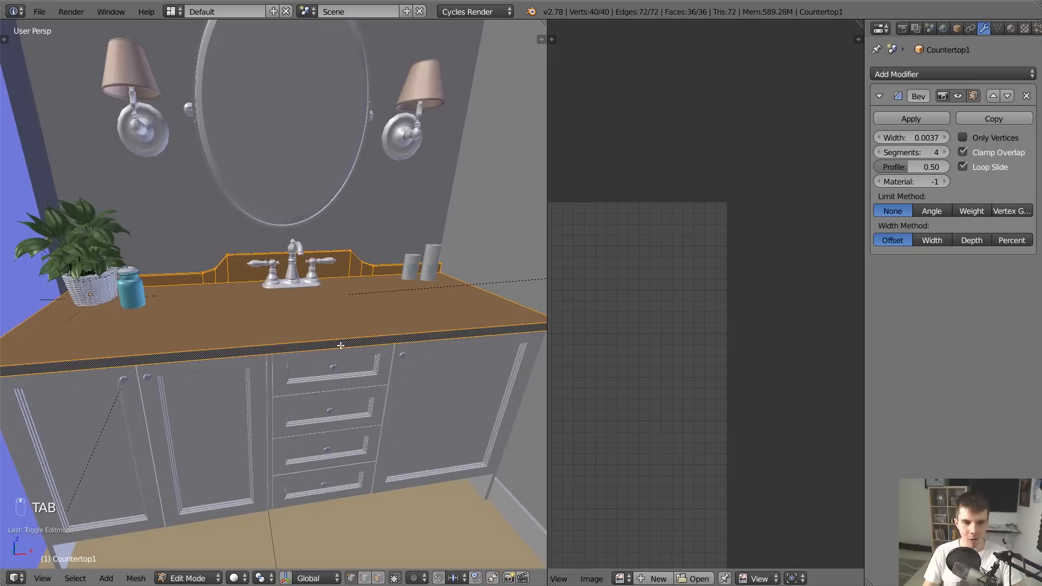
middle_drag(340, 345, 323, 360)
scroll(322, 358, down, 4)
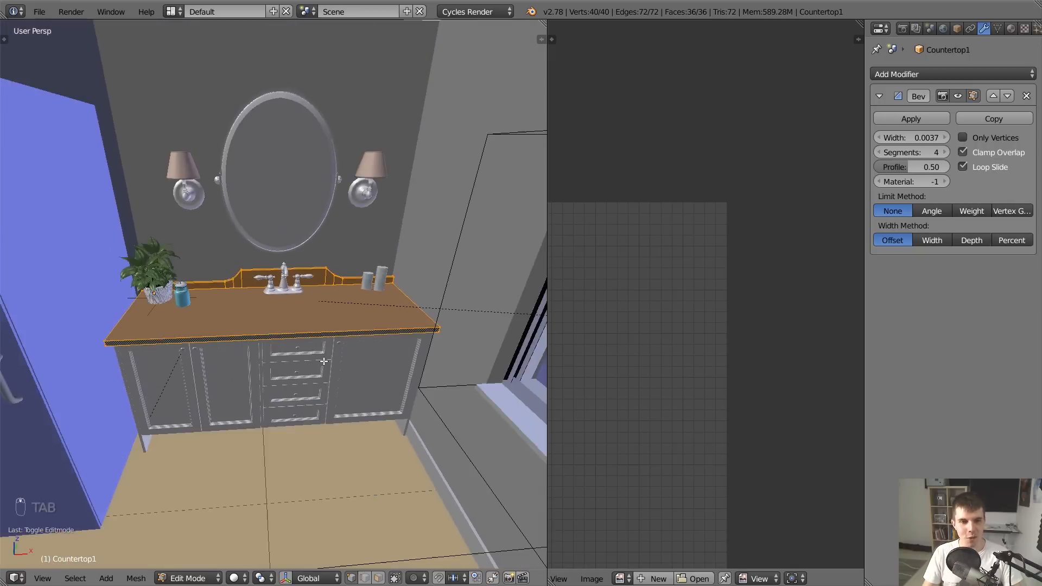
scroll(324, 363, up, 4)
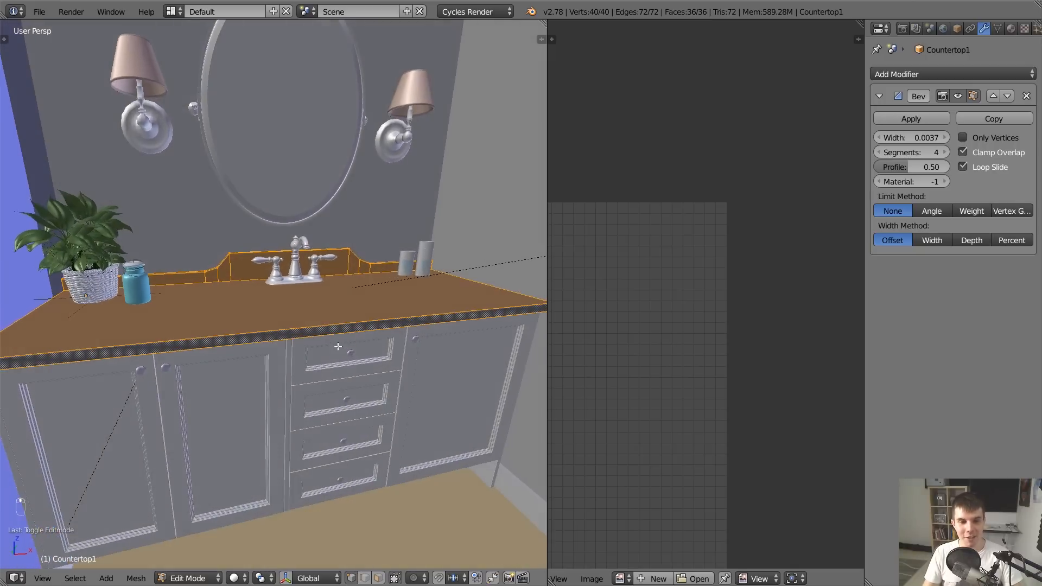
scroll(325, 356, up, 3)
key(Tab)
key(KP_0)
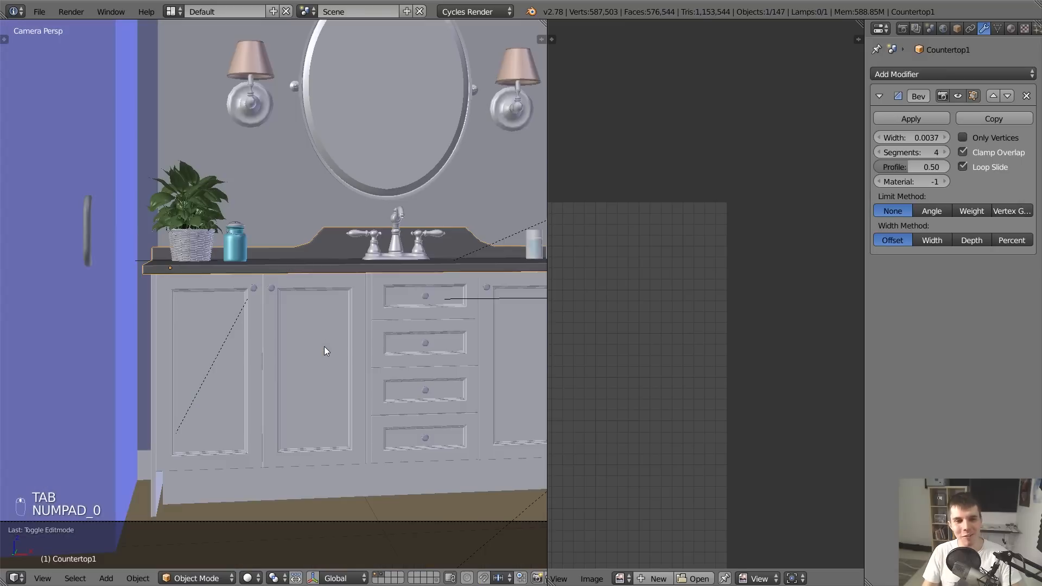
scroll(365, 292, down, 2)
key(KP_7)
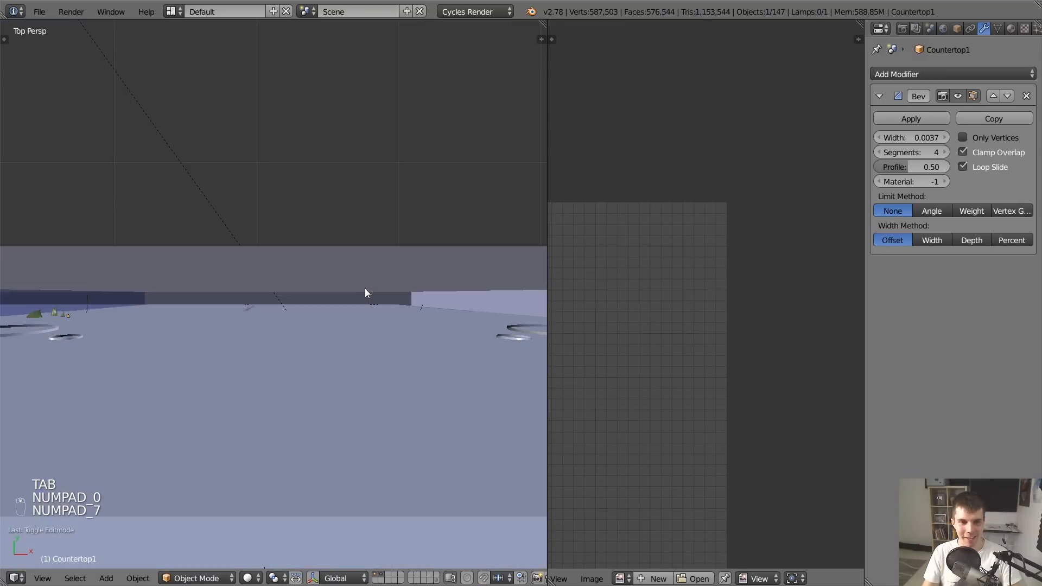
Add two front-to-back loop cuts across the countertop and slide them sideways to centre on the faucet
middle_drag(364, 288, 291, 360)
key(Tab)
key(ctrl+r)
scroll(293, 362, up, 1)
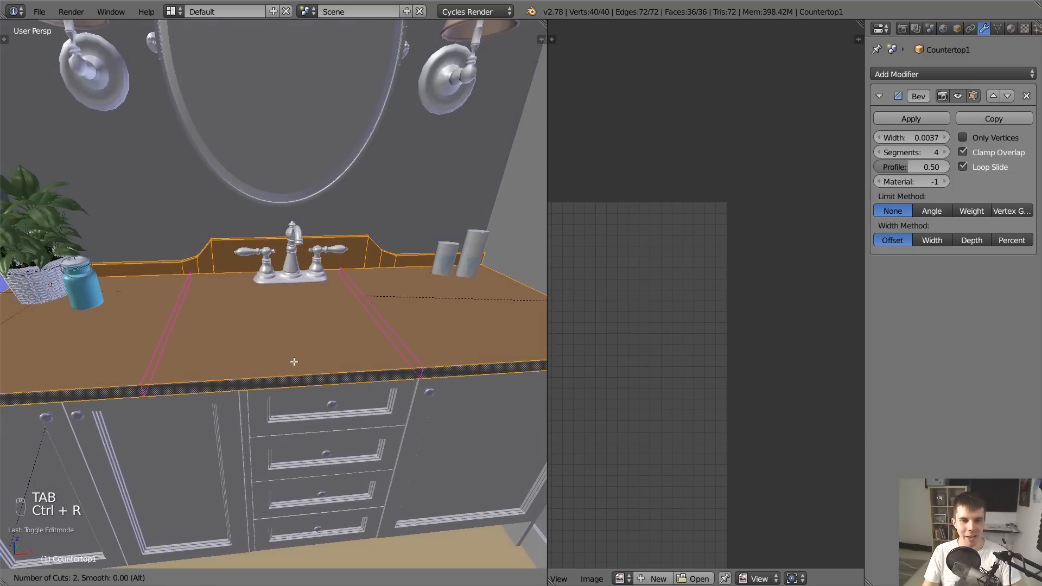
click(294, 362)
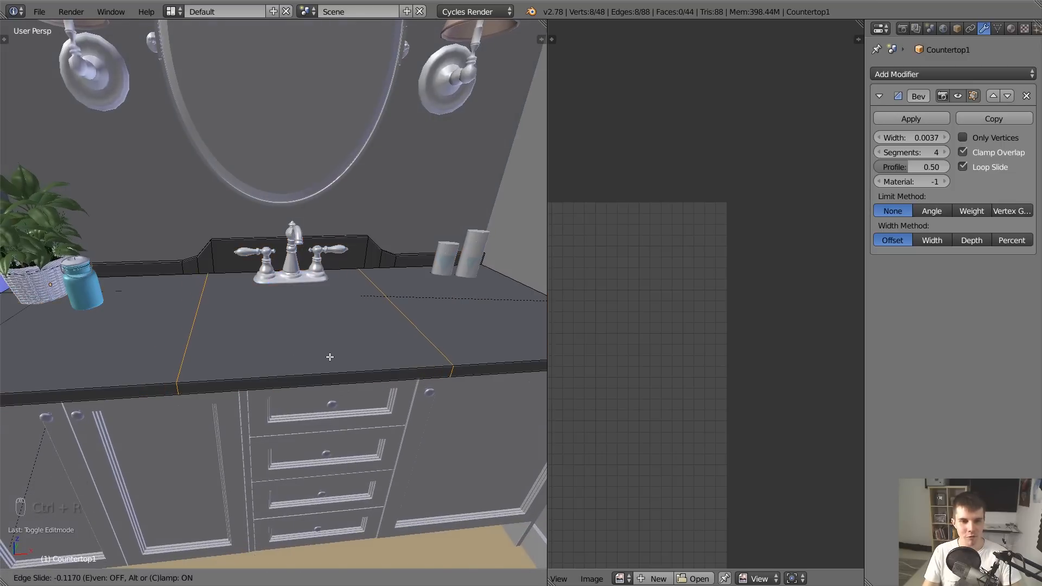
click(330, 357)
Add two evenly spaced loop cuts along the length of the countertop
middle_drag(333, 353, 259, 375)
key(ctrl+r)
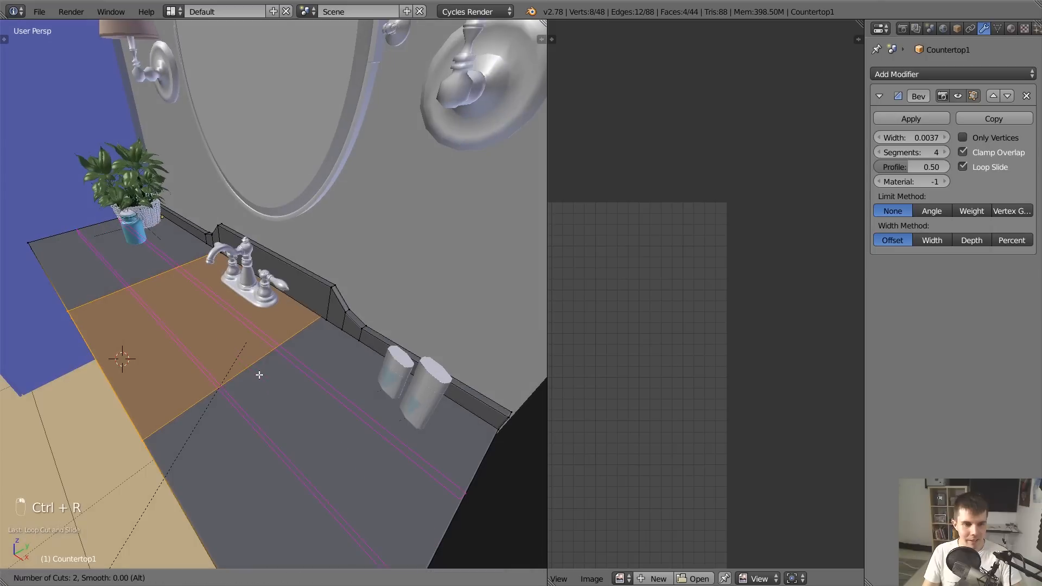
click(260, 375)
click(263, 364)
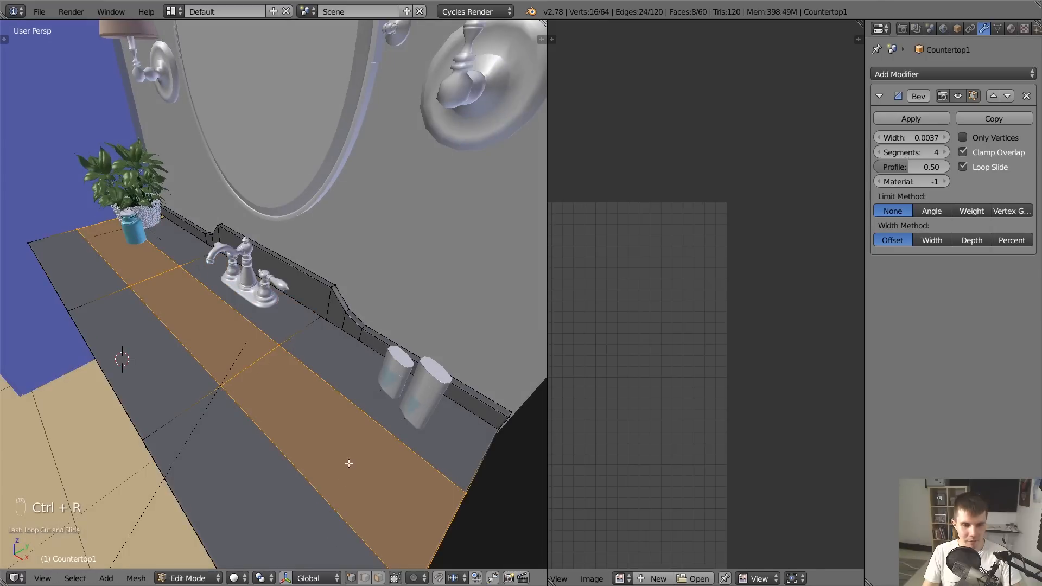
Move the front lengthwise edge loop closer to the countertop's front edge and adjust the rear loop just in front of the faucet
alt+right_click(286, 444)
key(z)
key(z)
key(z)
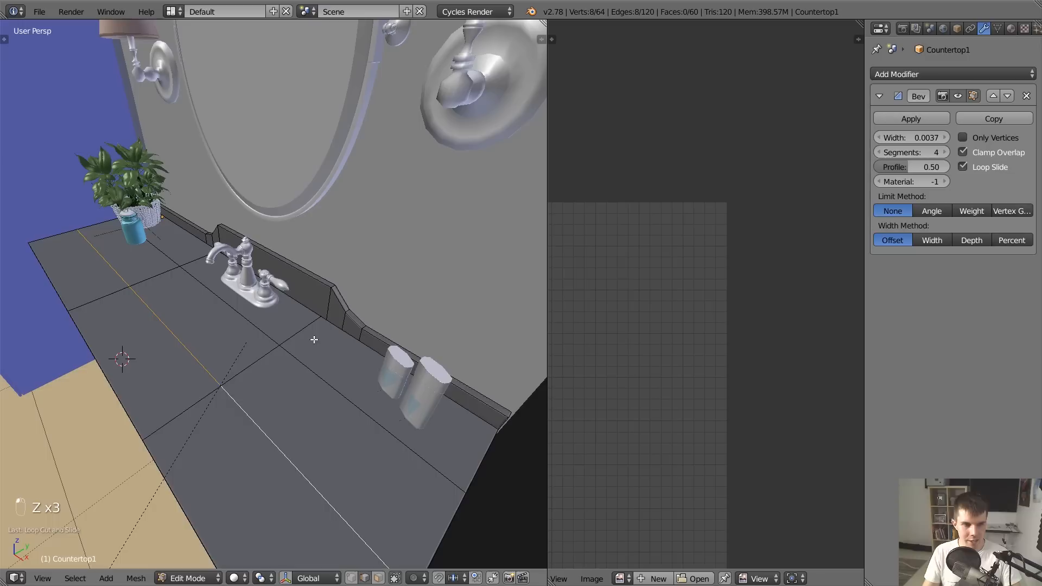
key(g)
click(274, 360)
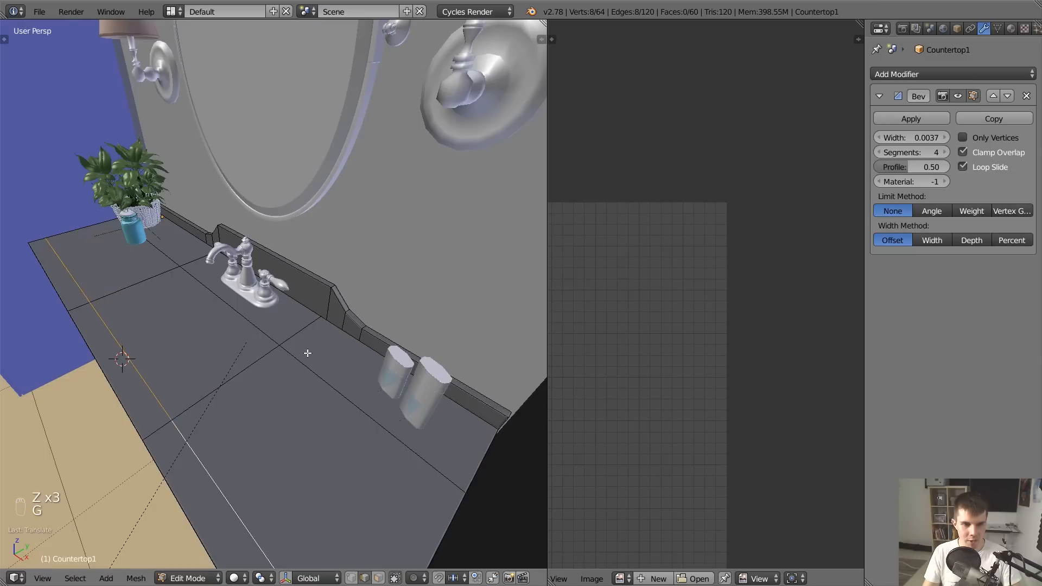
key(g)
click(320, 352)
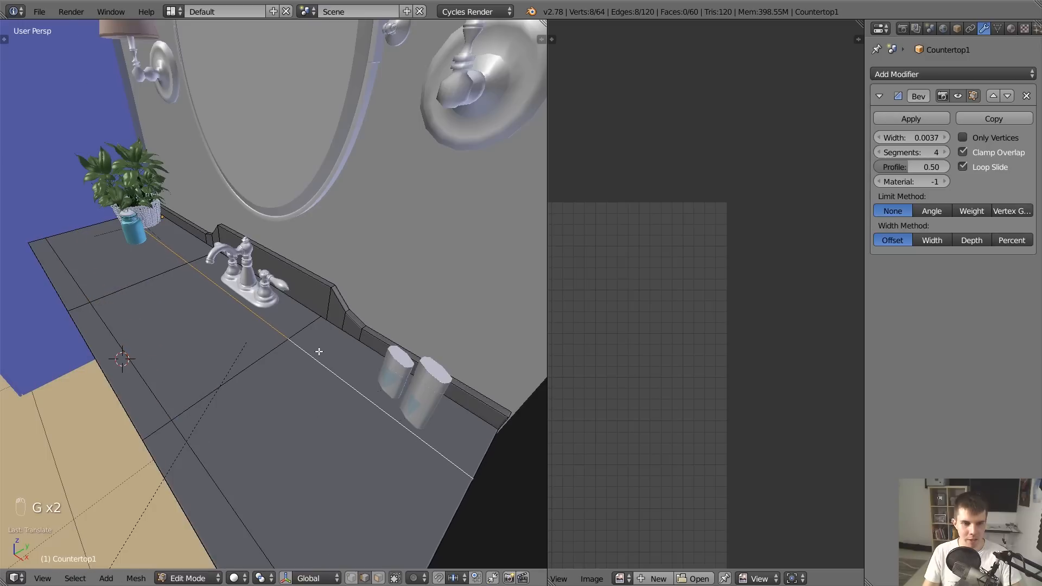
Delete the upper and lower countertop faces in front of the faucet to cut a sink opening
right_click(202, 337)
key(x)
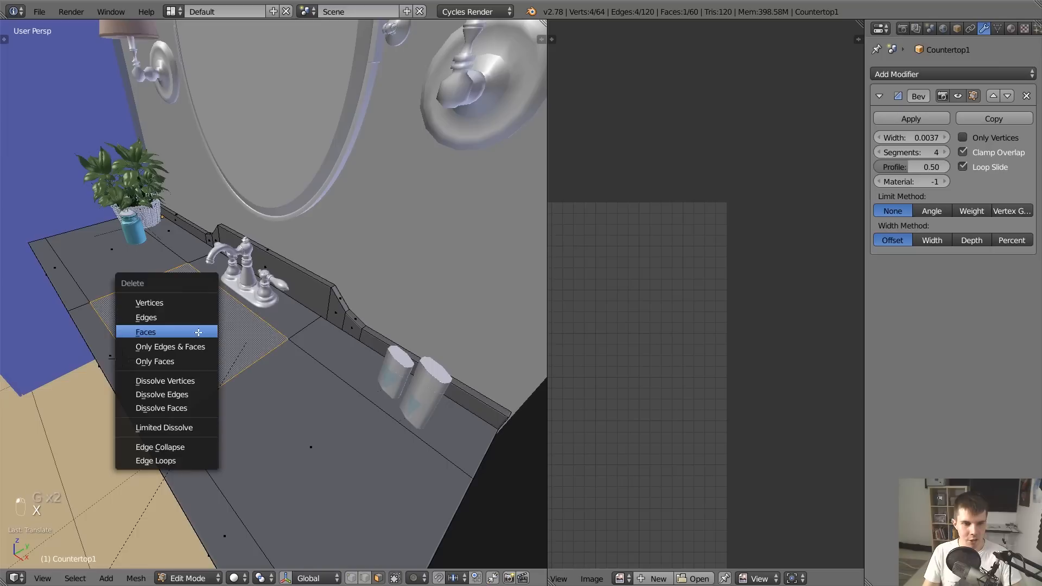
click(198, 332)
middle_drag(199, 332, 320, 517)
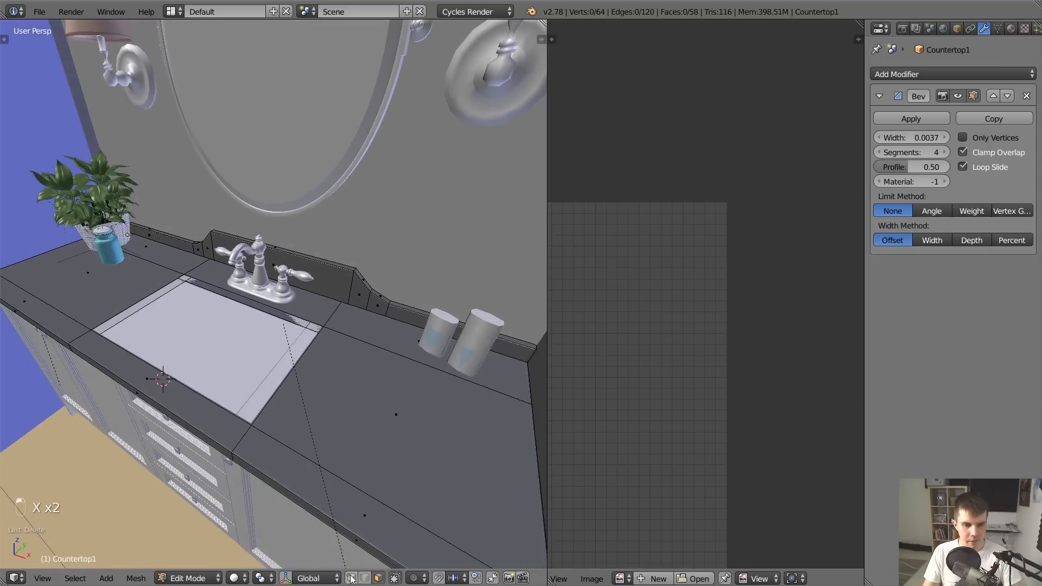
Fill the inner wall on the plant side of the sink opening with a face
shift+right_click(187, 267)
key(z)
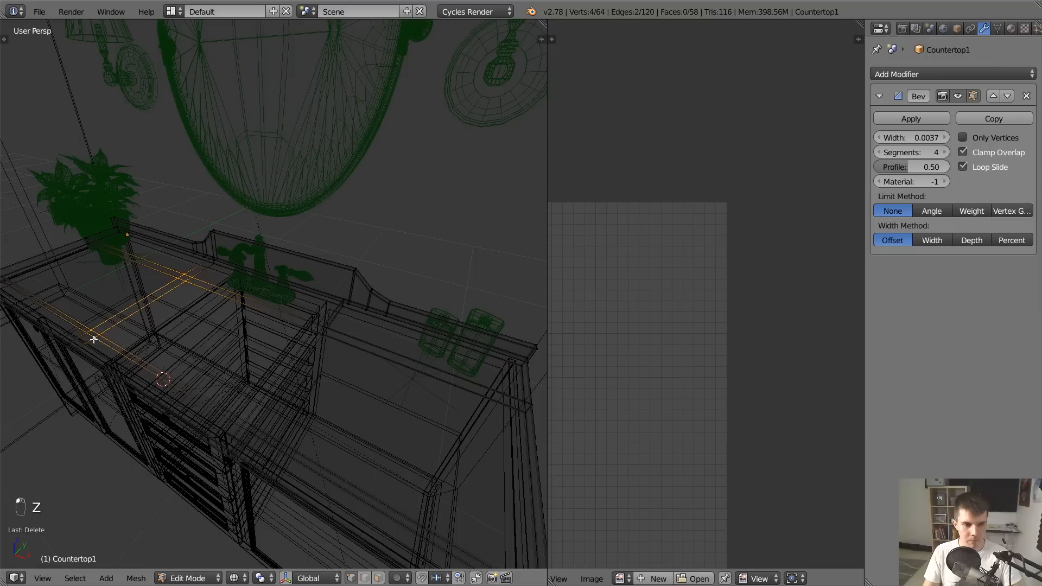
key(f)
key(a)
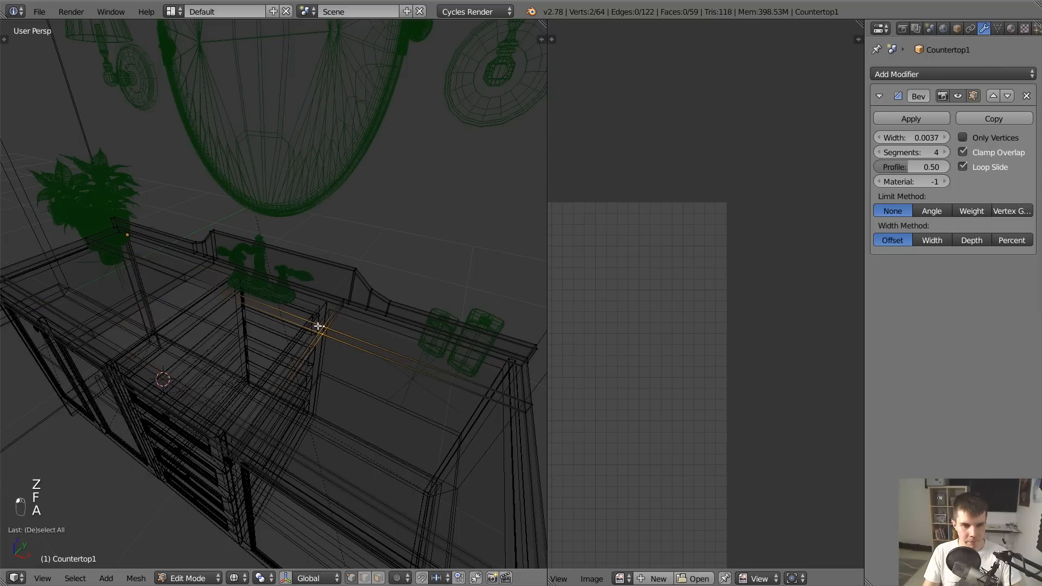
Fill the remaining three inner walls of the sink opening with faces, undoing the misplaced fills
key(f)
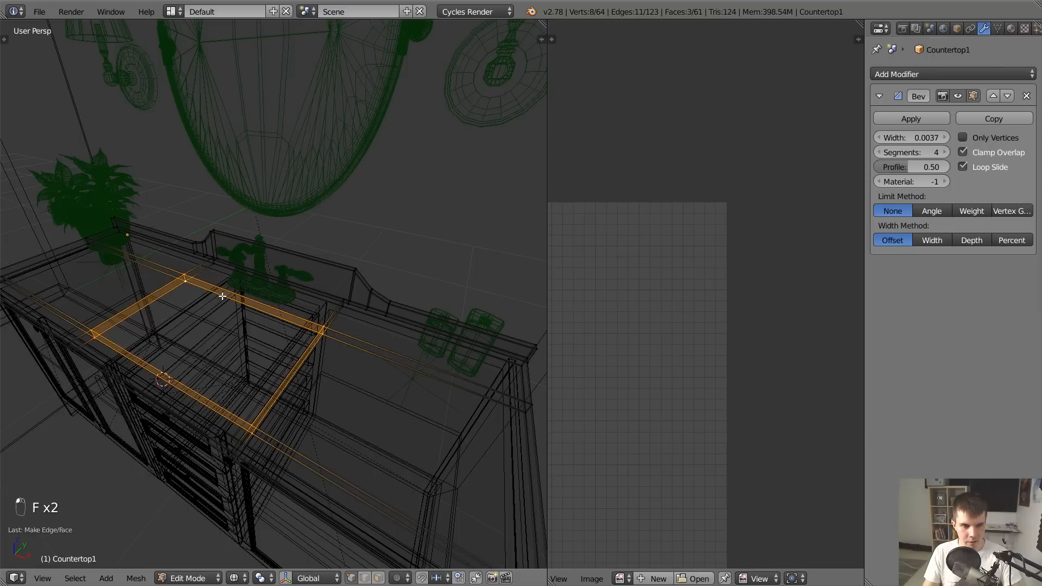
key(ctrl+z)
key(f)
middle_drag(288, 330, 298, 396)
key(ctrl+z)
key(f)
key(a)
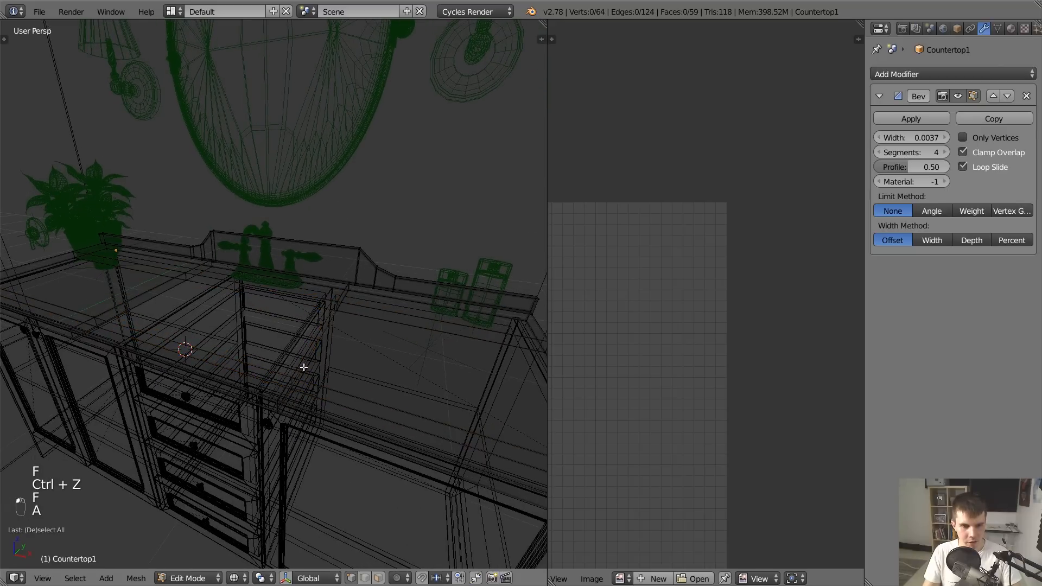
key(f)
key(a)
Recalculate the normals of the entire countertop mesh including the sink opening's walls, and return to Object Mode
middle_drag(315, 339, 393, 321)
key(Tab)
key(z)
key(a)
key(a)
key(a)
key(a)
key(a)
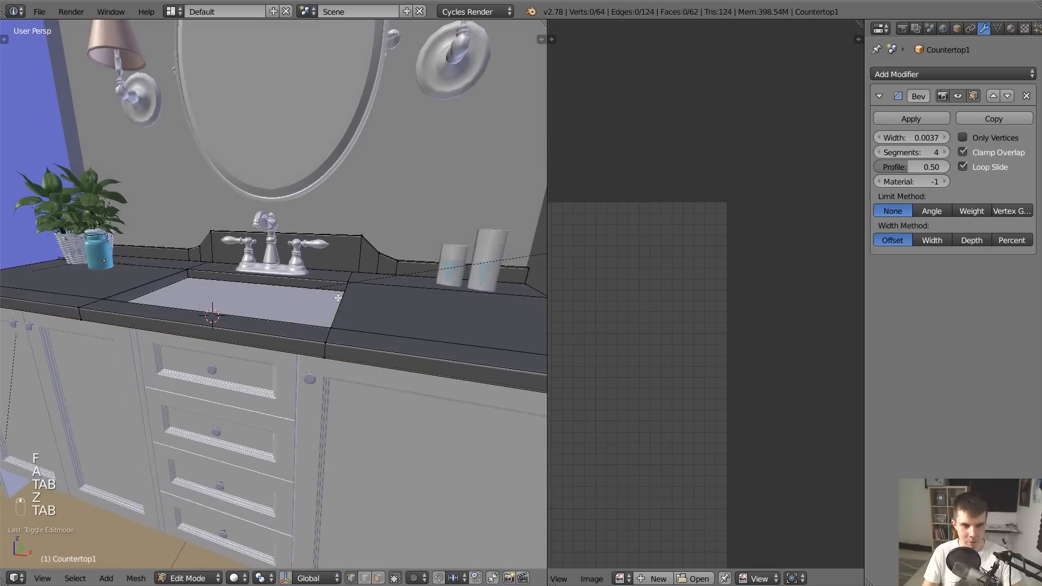
key(ctrl+n)
scroll(338, 297, up, 2)
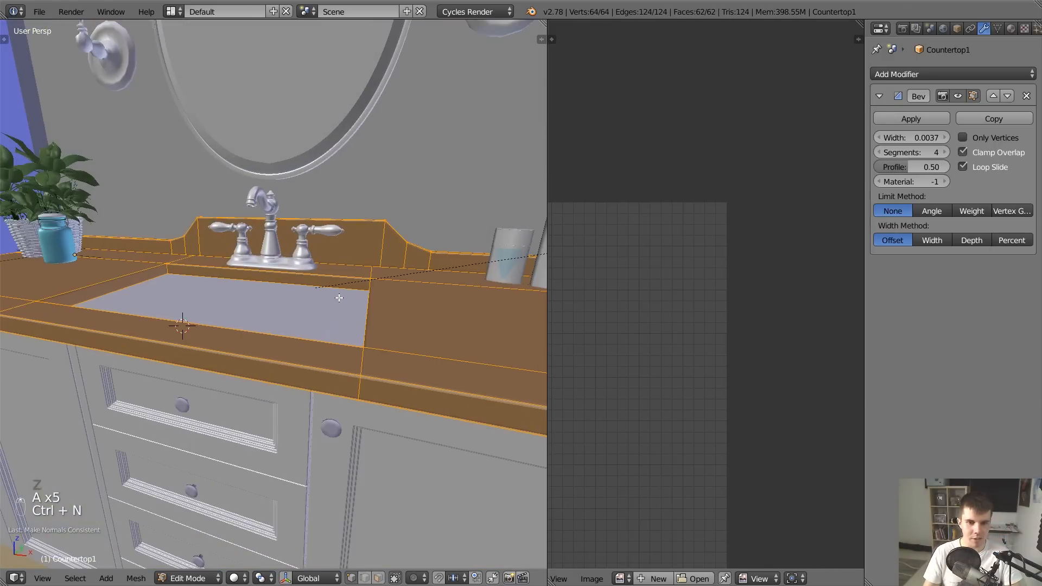
key(Tab)
middle_drag(339, 295, 292, 295)
scroll(410, 304, down, 4)
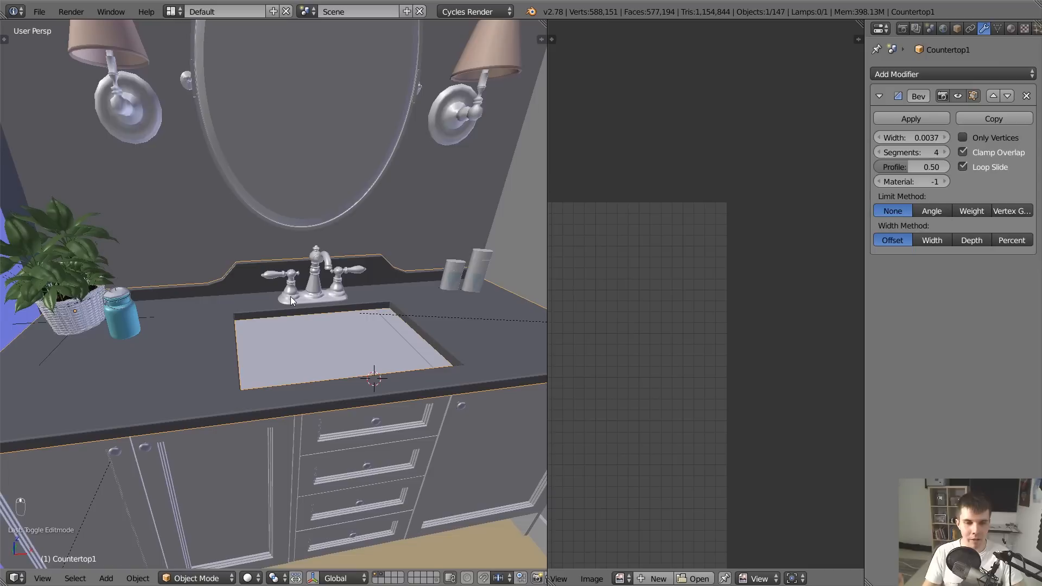
scroll(291, 296, down, 4)
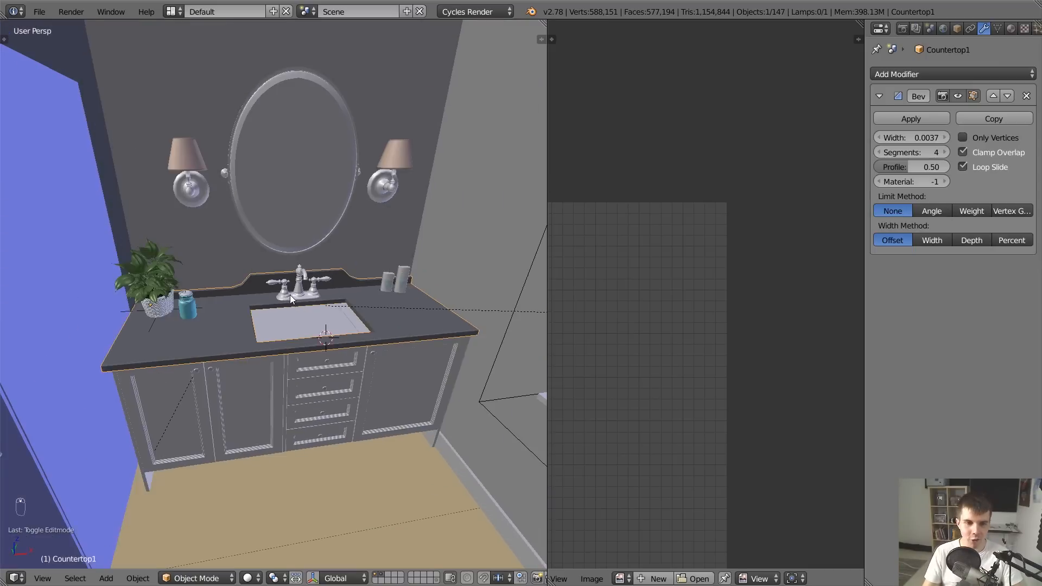
Open the countertop mesh for editing in wireframe and move the backsplash's plant-side end face slightly inward from the countertop's edge
scroll(290, 294, up, 4)
middle_drag(263, 291, 136, 310)
key(Tab)
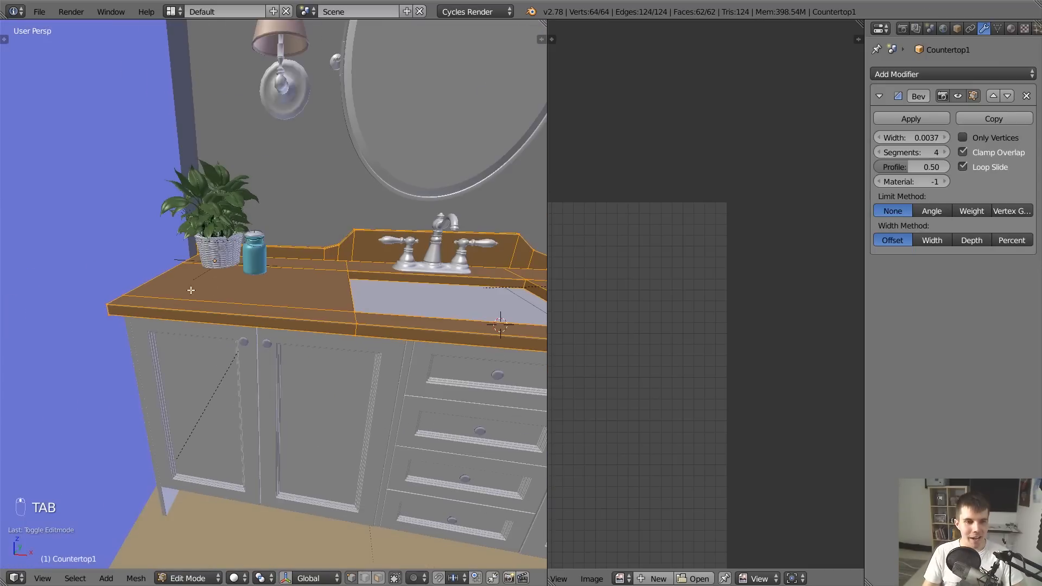
key(z)
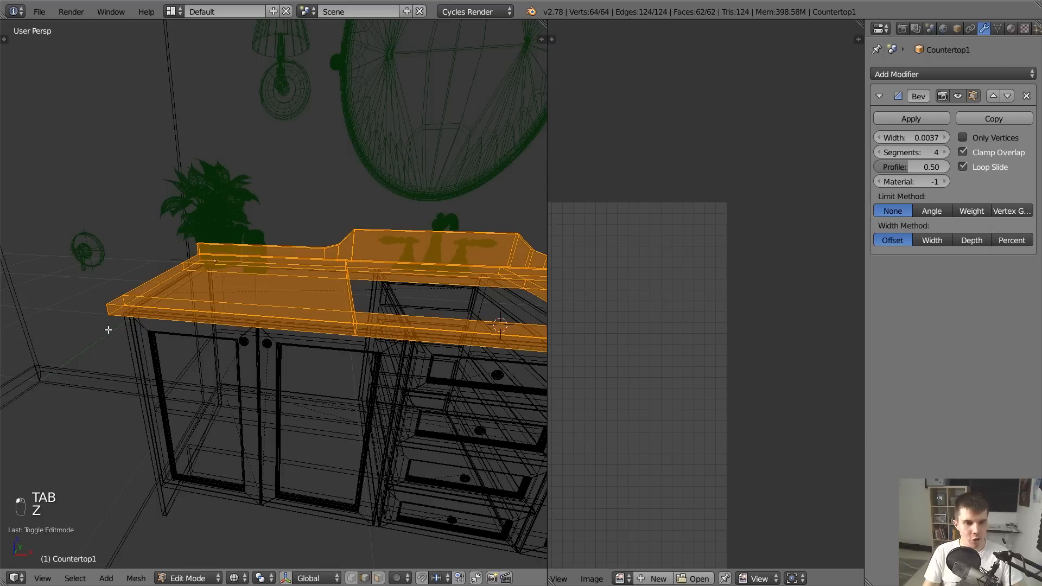
right_click(106, 309)
scroll(129, 239, up, 8)
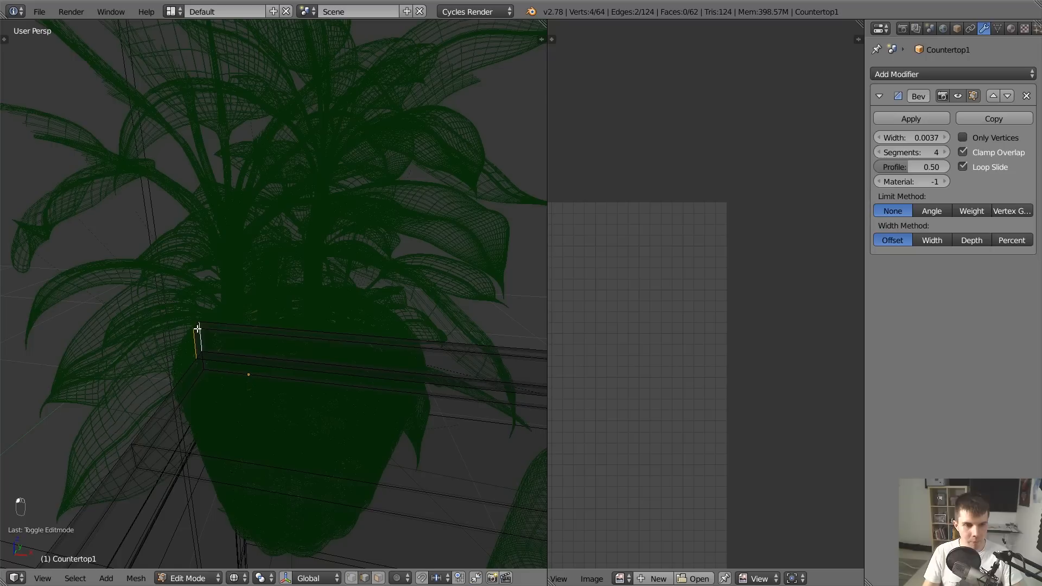
key(a)
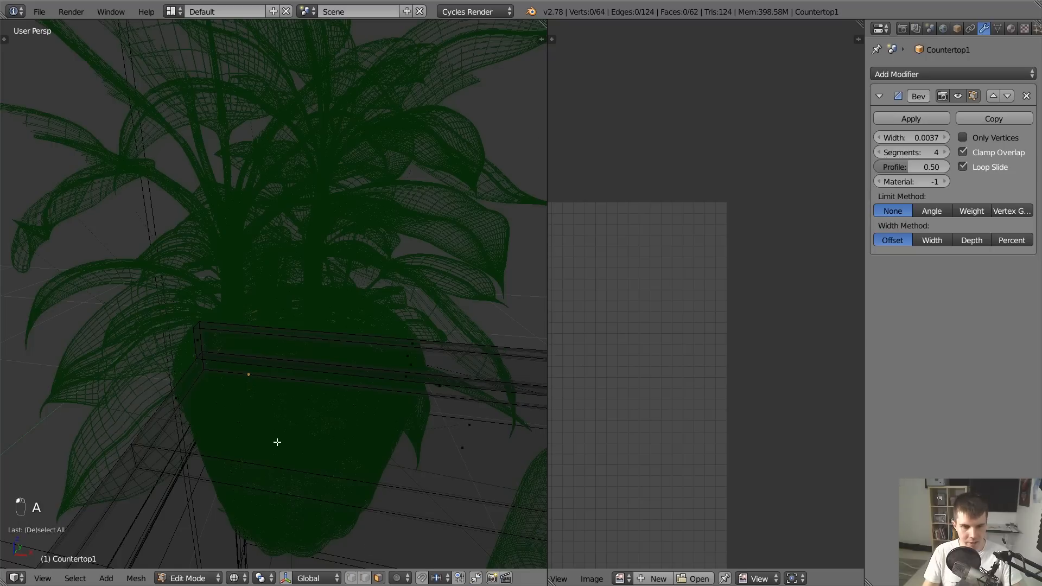
scroll(278, 443, up, 3)
right_click(141, 378)
key(g)
click(182, 428)
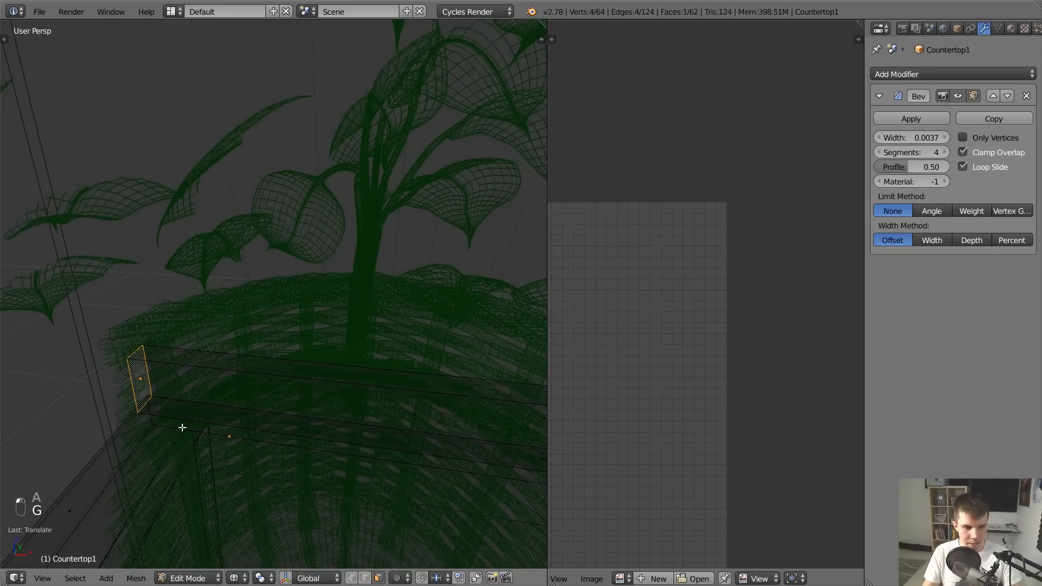
right_click(148, 405)
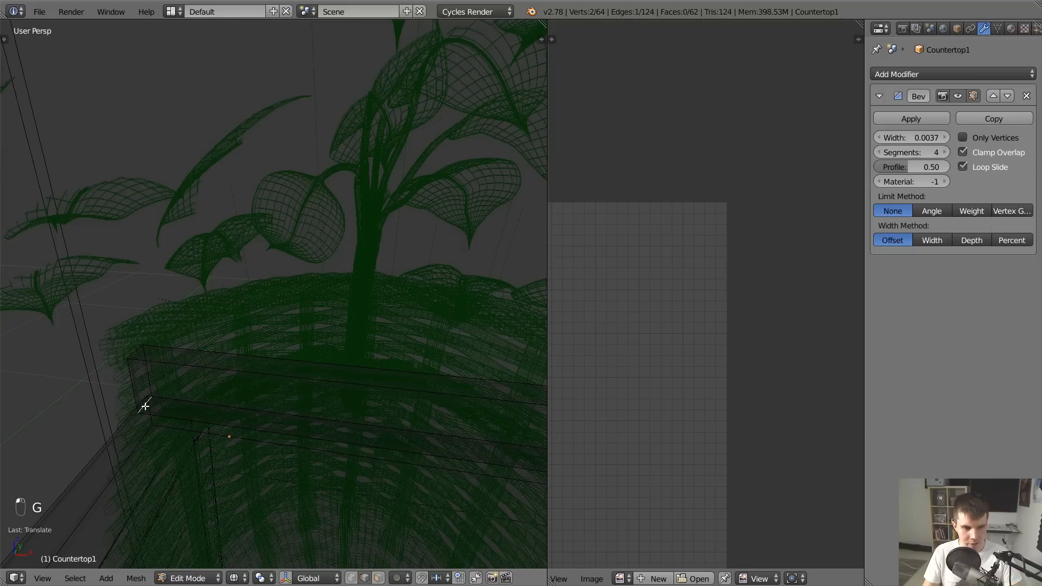
middle_drag(145, 406, 259, 375)
middle_drag(391, 384, 144, 377)
shift+right_click(133, 380)
shift+right_click(156, 370)
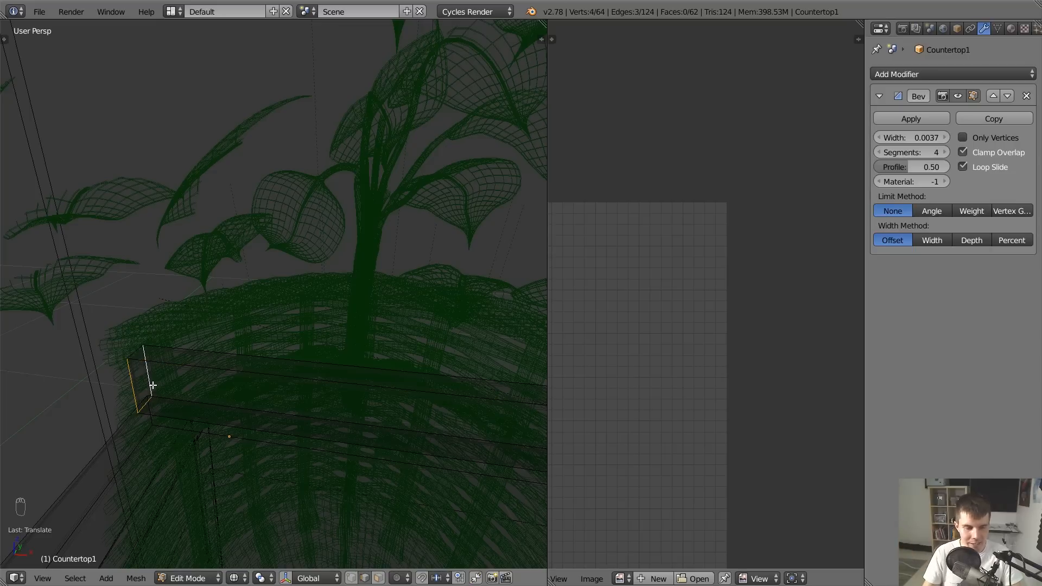
middle_drag(151, 385, 226, 377)
shift+right_click(234, 376)
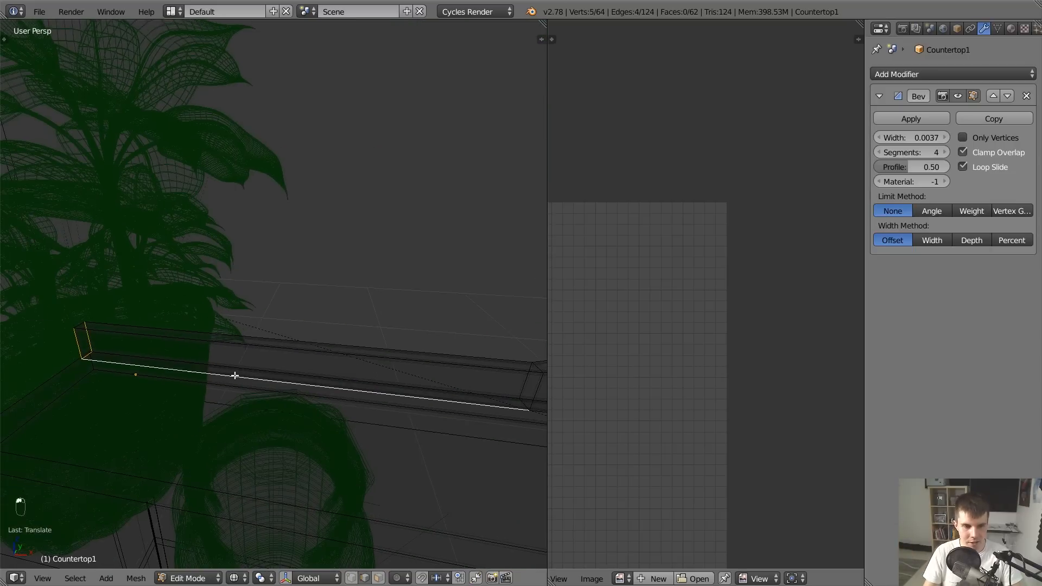
alt+shift+right_click(241, 375)
alt+shift+right_click(328, 379)
middle_drag(328, 379, 267, 317)
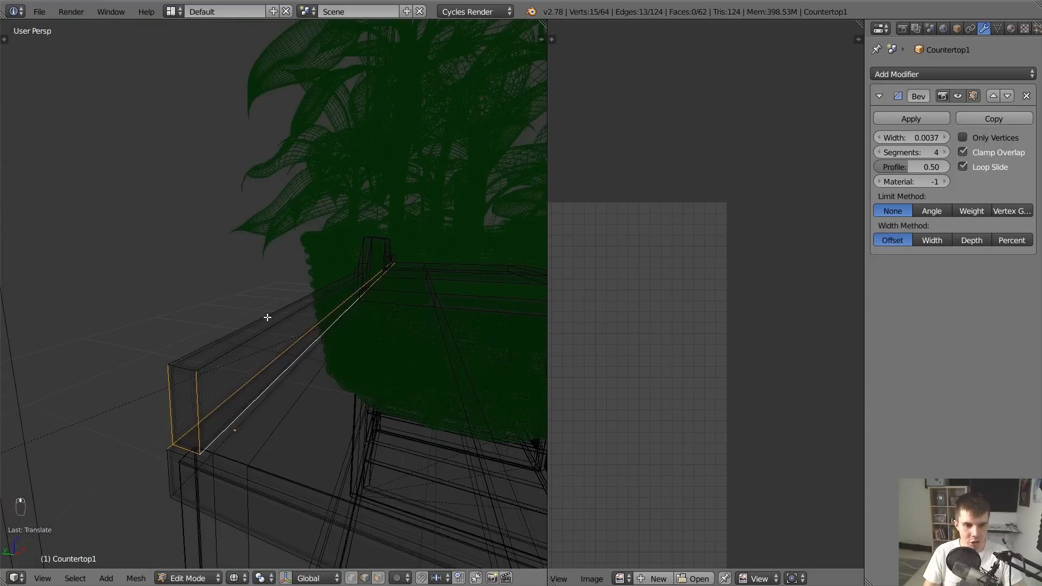
mouse_move(208, 438)
middle_down()
mouse_move(349, 284)
mouse_move(195, 309)
mouse_move(284, 299)
mouse_move(257, 287)
middle_up()
Select the edge loop around the countertop's lower perimeter, plus the vertical edge at its plant-side front corner
key(z)
alt+right_click(175, 312)
middle_drag(176, 312, 432, 287)
key(z)
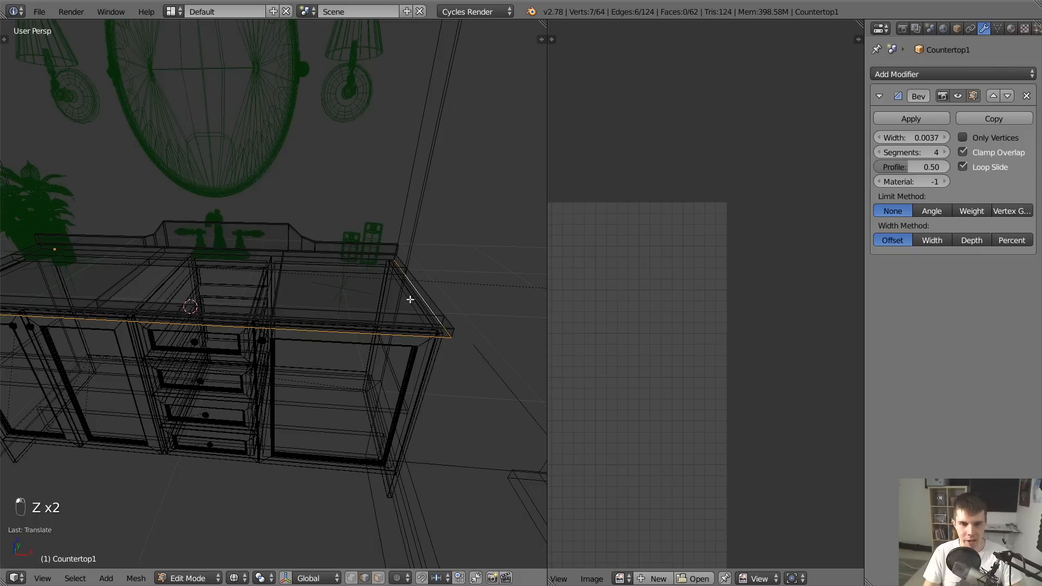
alt+shift+right_click(301, 260)
middle_drag(301, 260, 165, 275)
alt+shift+right_click(150, 301)
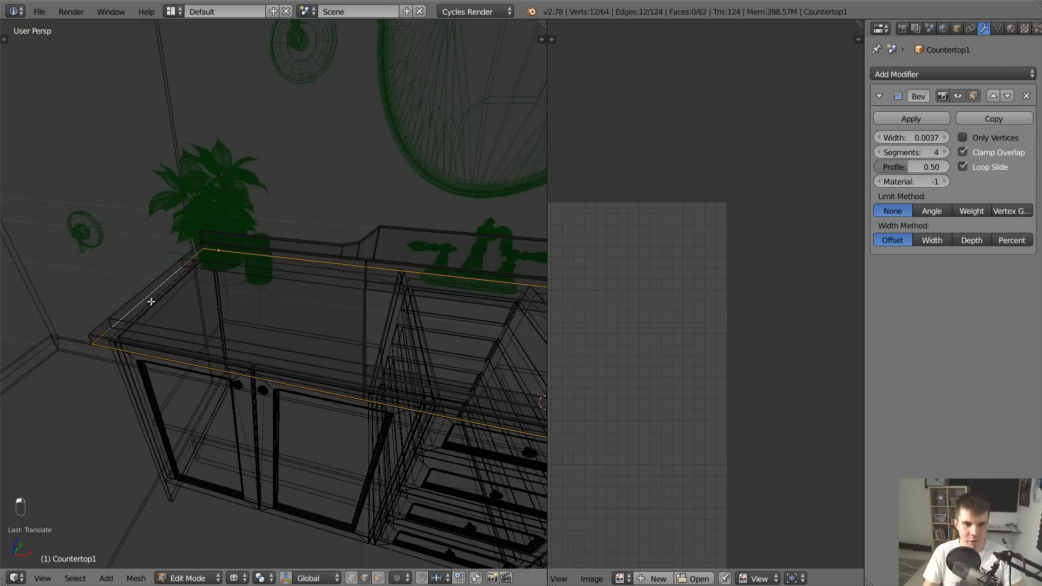
shift+right_click(87, 343)
scroll(218, 264, up, 4)
scroll(159, 217, down, 5)
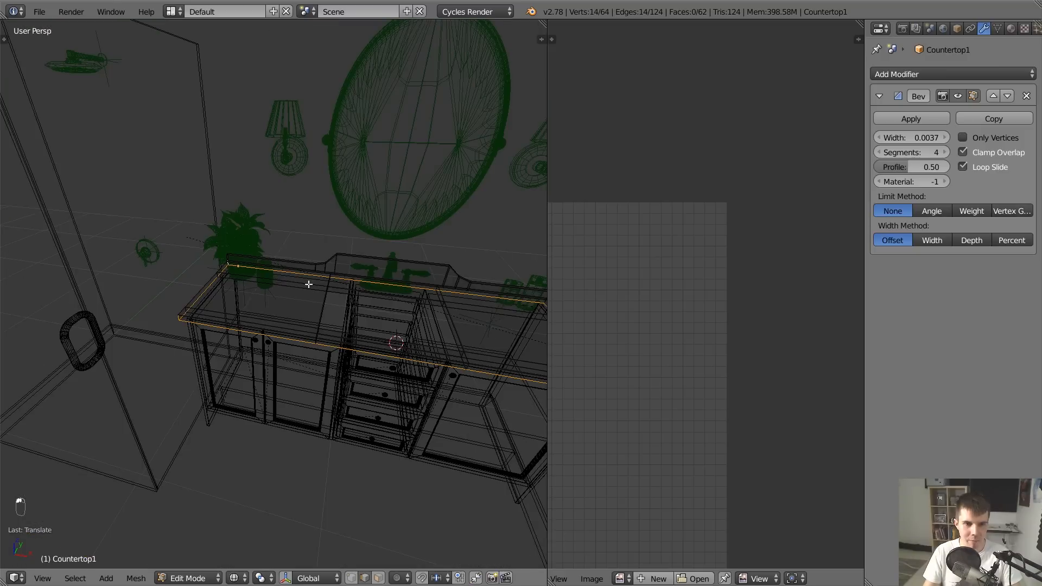
Add the countertop's remaining vertical corner edges and the sink opening's lower rim and vertical corner edges to the selection
scroll(165, 282, up, 5)
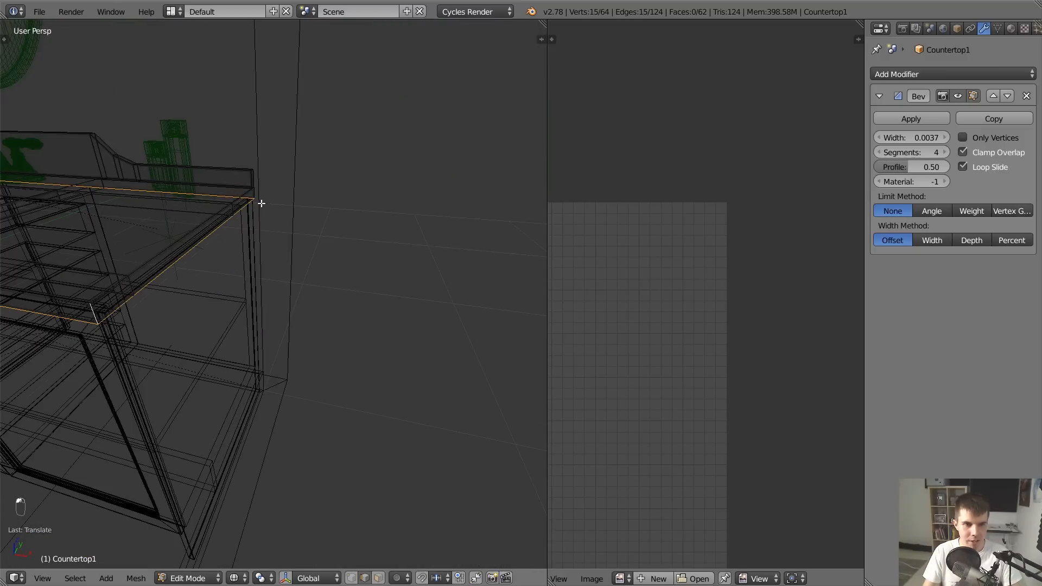
middle_drag(255, 193, 334, 249)
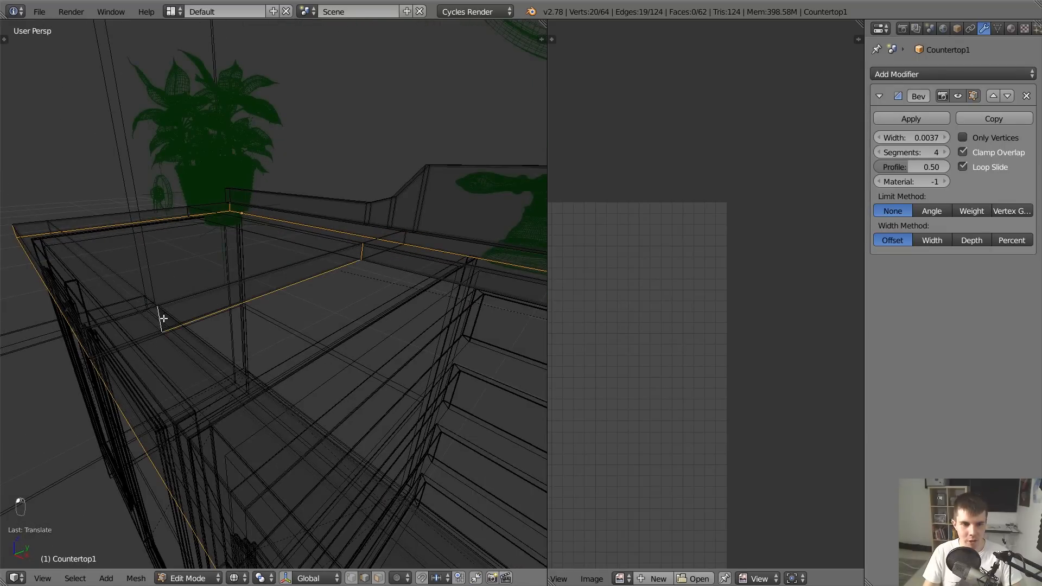
scroll(457, 328, down, 5)
scroll(425, 307, up, 3)
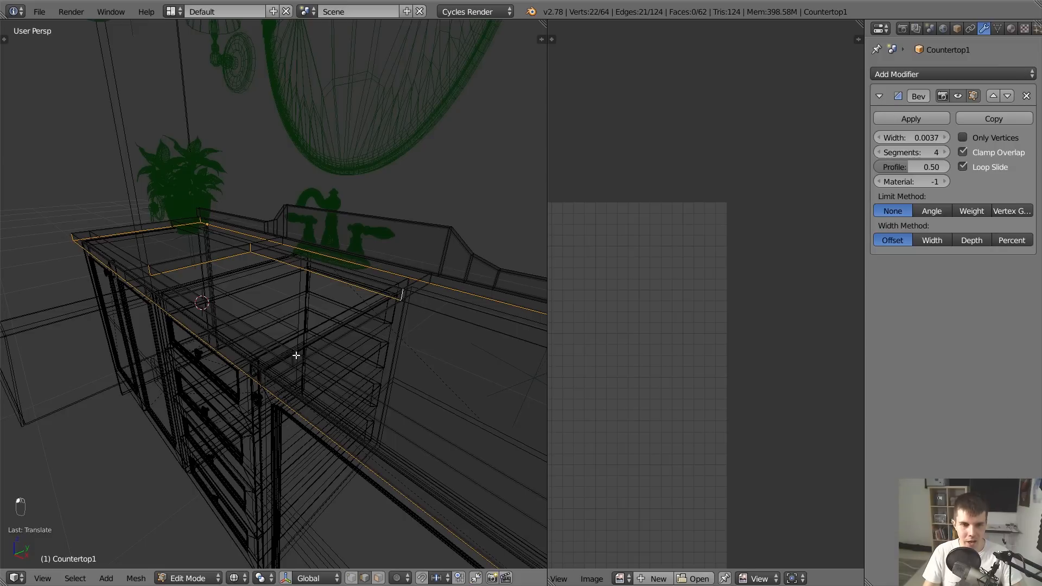
mouse_move(269, 259)
middle_down()
mouse_move(291, 263)
mouse_move(237, 262)
mouse_move(284, 261)
middle_up()
Mark the selected countertop perimeter, corner and sink opening edges as seams, and clear the selection
key(ctrl+w)
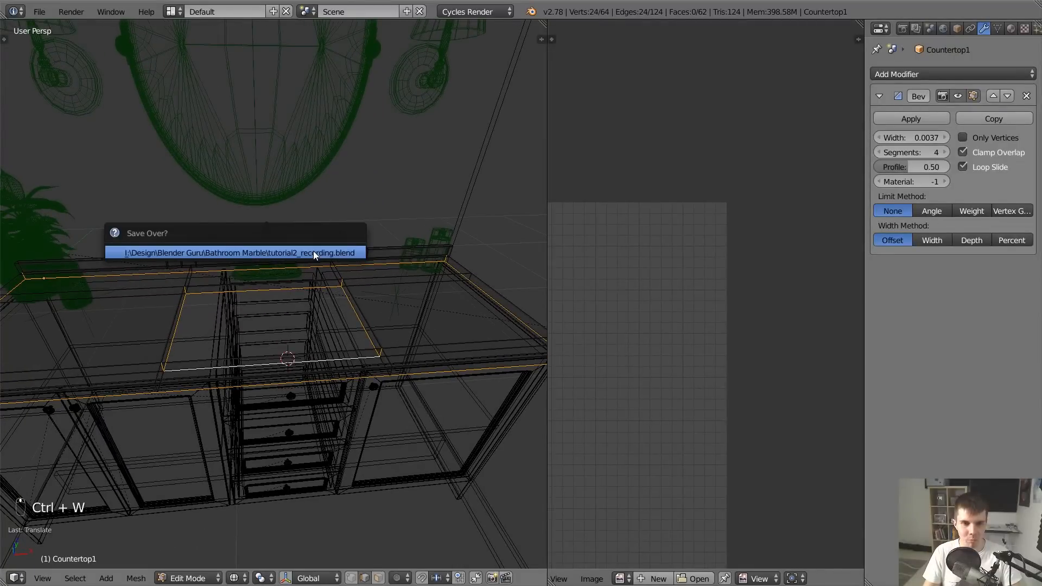
key(ctrl+e)
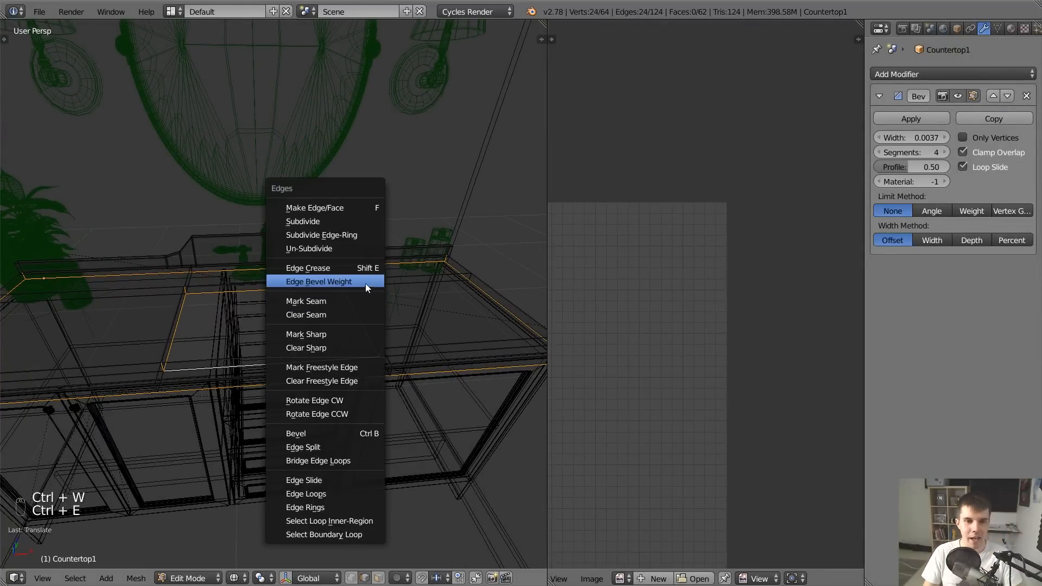
click(326, 300)
key(a)
middle_drag(326, 300, 244, 250)
key(Tab)
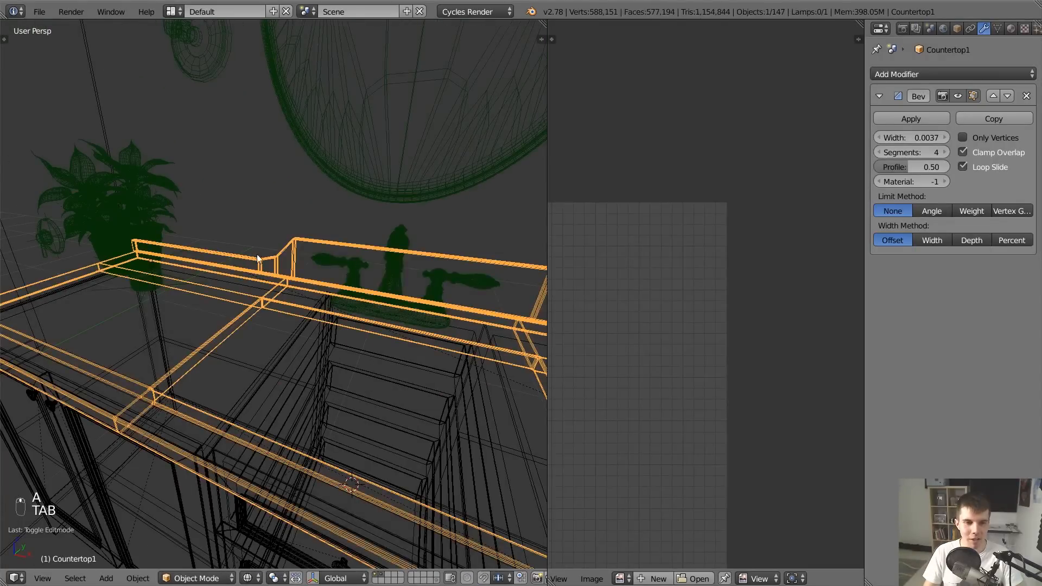
key(Tab)
scroll(192, 260, up, 5)
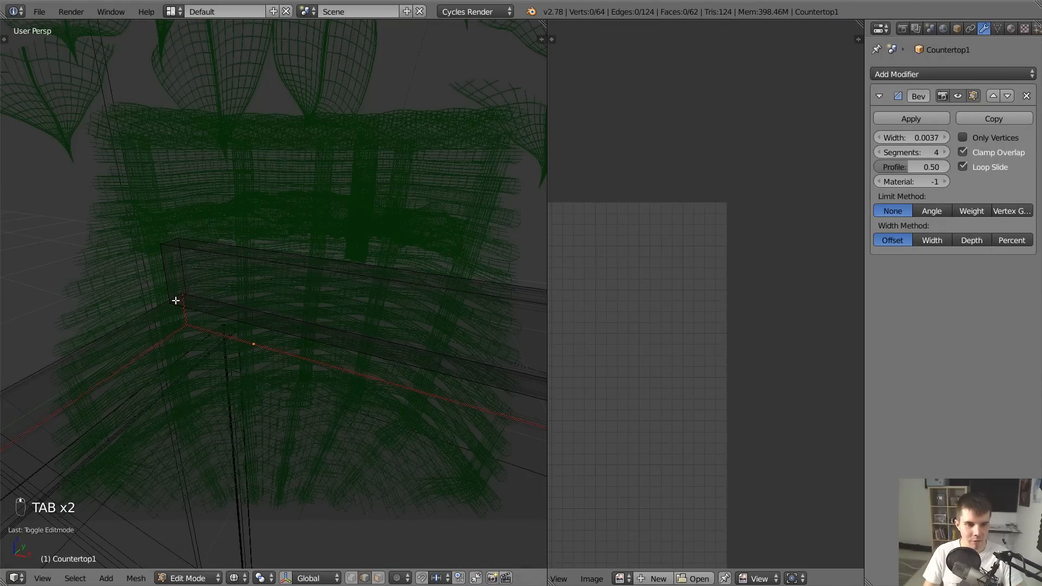
alt+shift+right_click(231, 316)
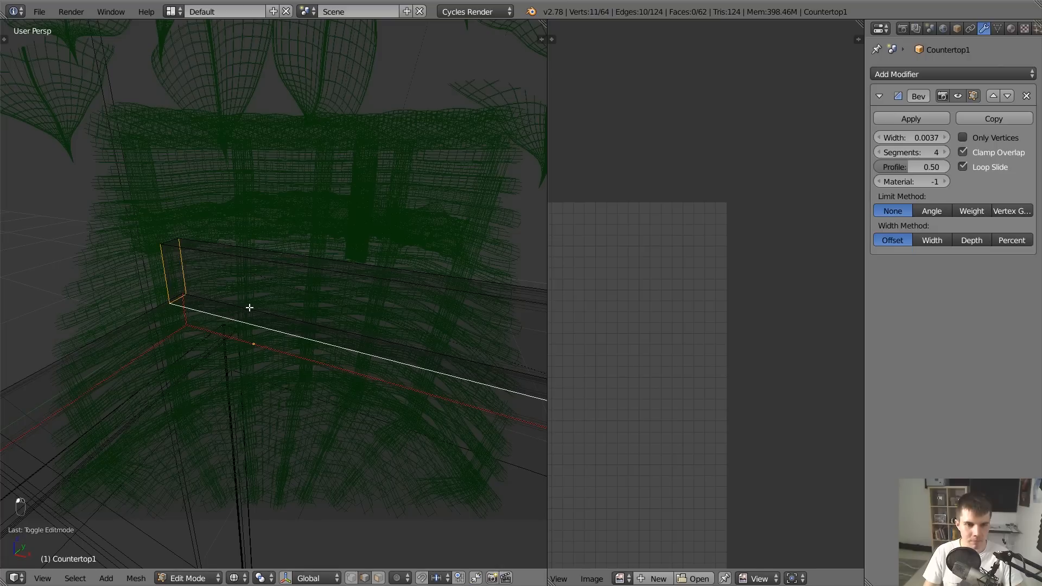
scroll(271, 320, up, 6)
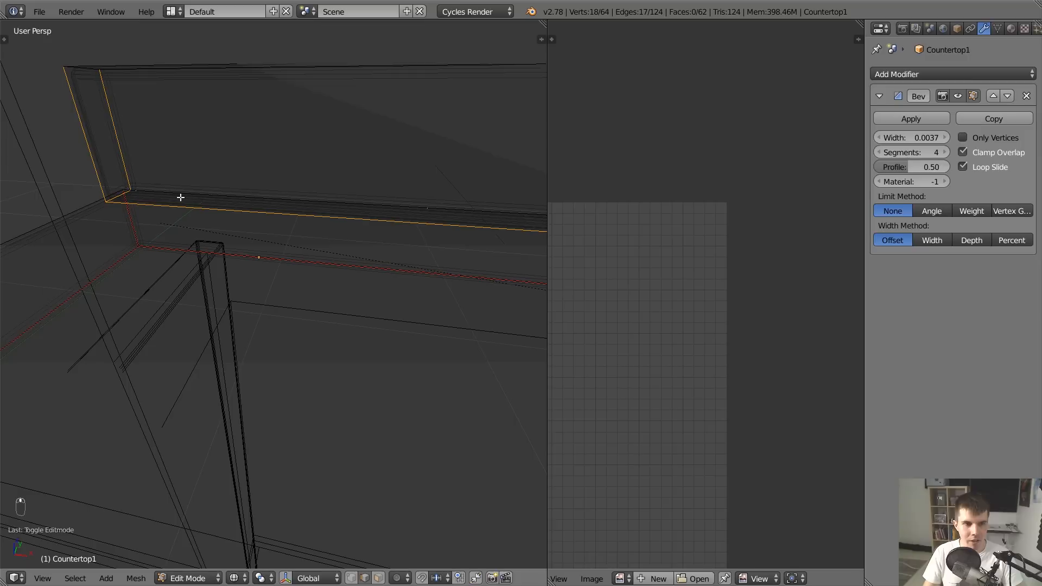
middle_drag(206, 199, 280, 302)
Move the backsplash's end face on the side opposite the plant slightly inward from the countertop's edge
right_click(277, 310)
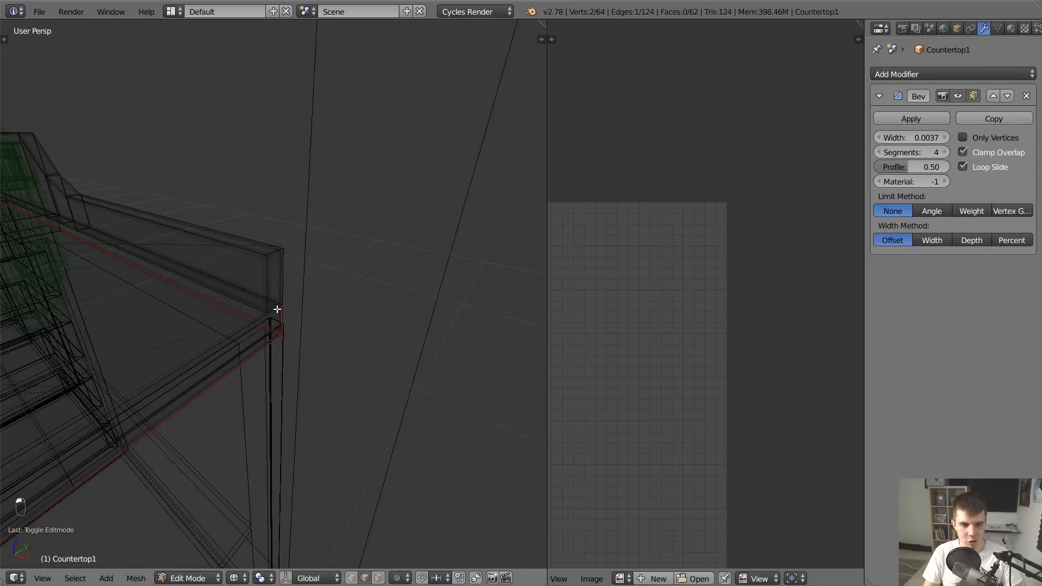
right_click(277, 279)
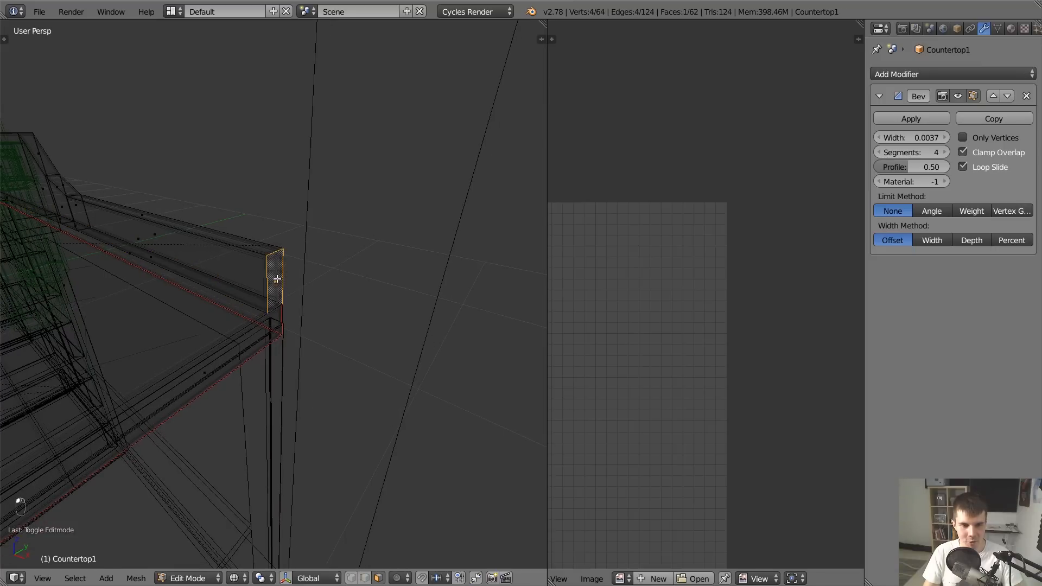
key(g)
click(316, 306)
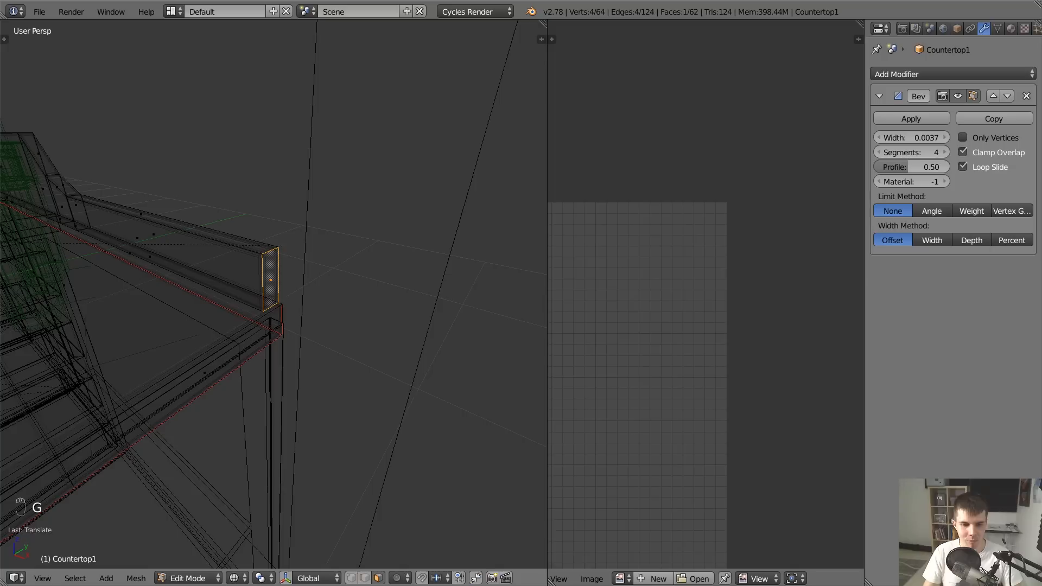
Select the front and rear edges along the backsplash's base together with the base and vertical edges at both ends
alt+right_click(245, 304)
middle_drag(246, 304, 373, 247)
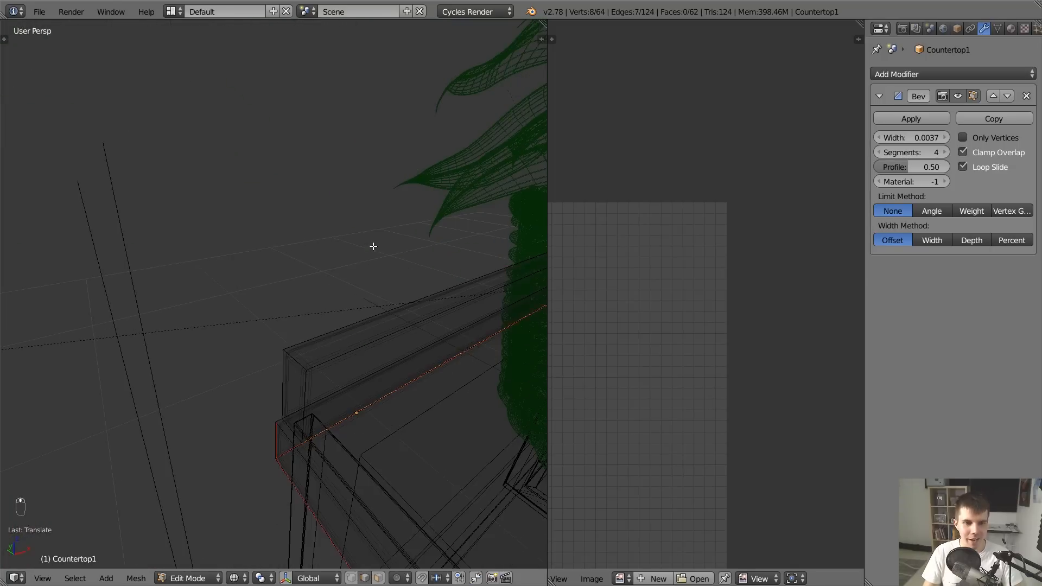
shift+right_click(296, 360)
shift+right_click(302, 380)
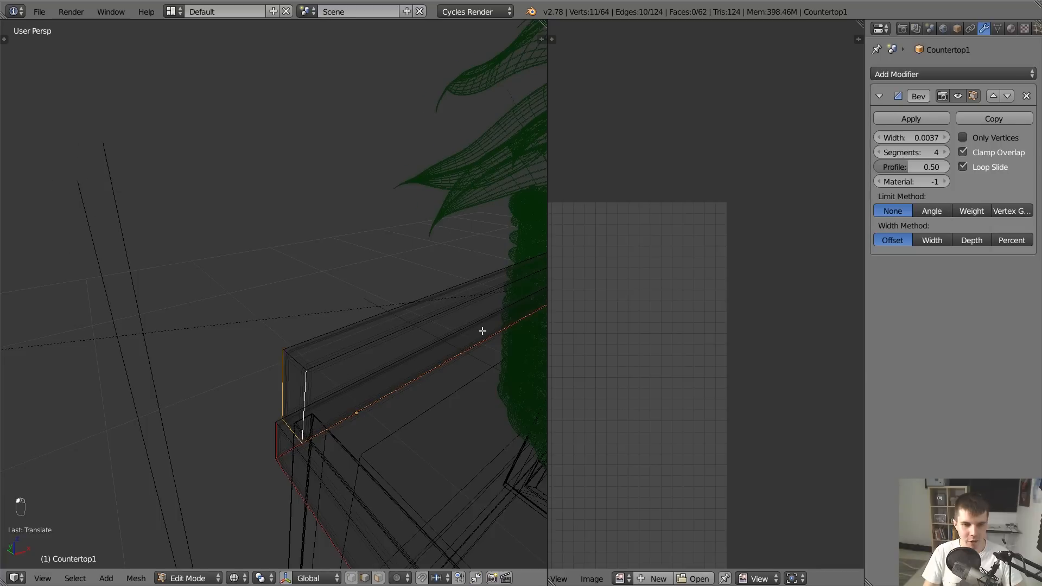
middle_drag(482, 330, 331, 353)
scroll(332, 354, down, 3)
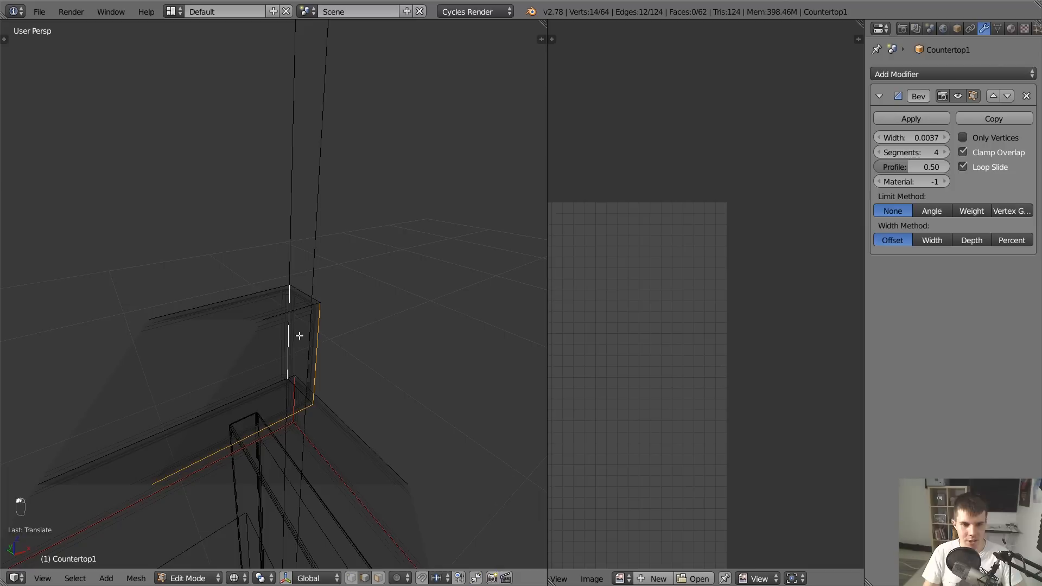
middle_drag(304, 397, 286, 382)
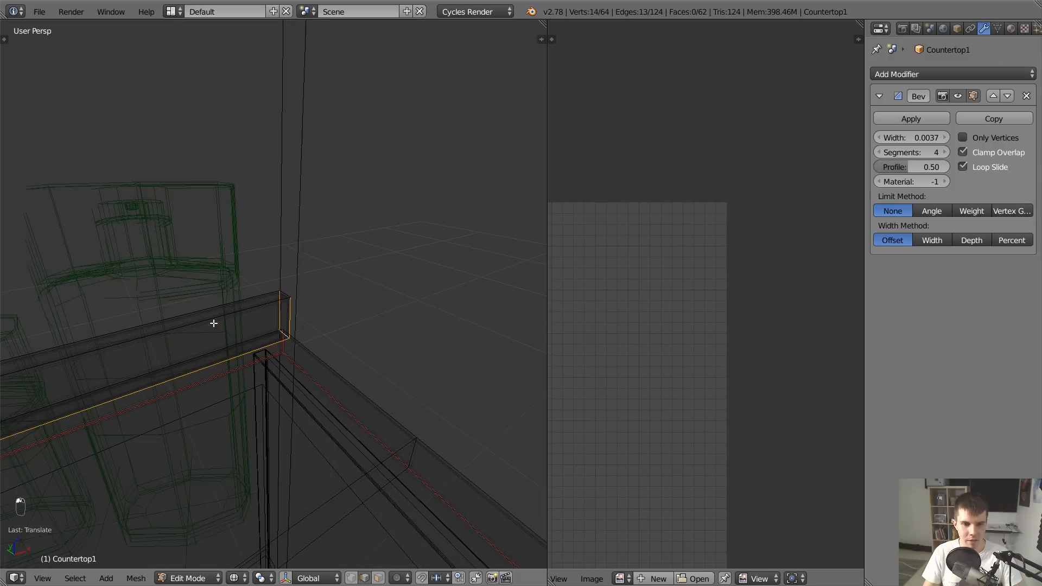
middle_drag(213, 323, 366, 337)
alt+shift+right_click(348, 319)
key(ctrl+z)
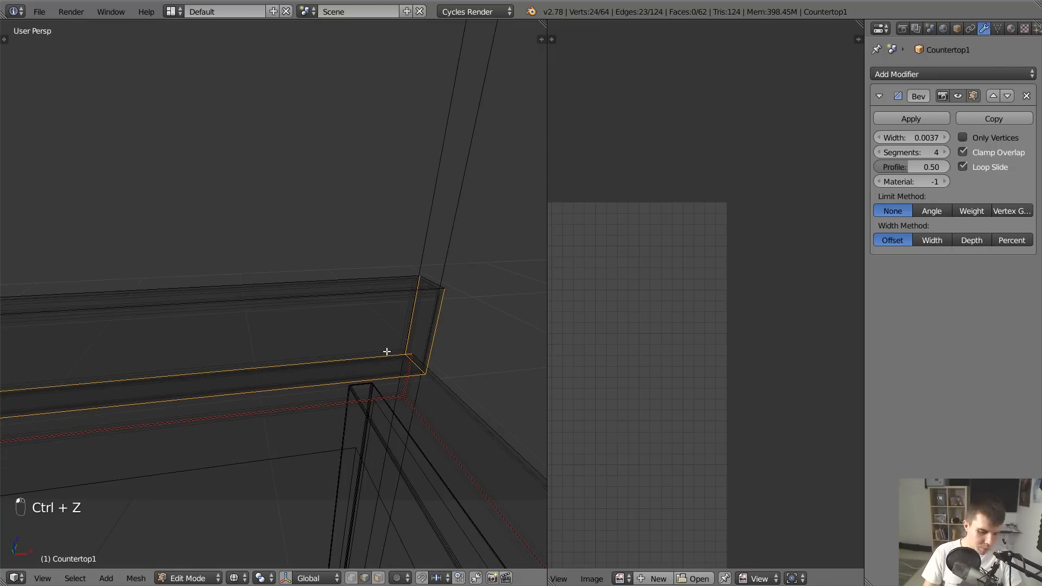
Mark the selected backsplash base and end edges as seams, and clear the selection
key(ctrl+e)
click(387, 349)
key(a)
scroll(383, 338, down, 3)
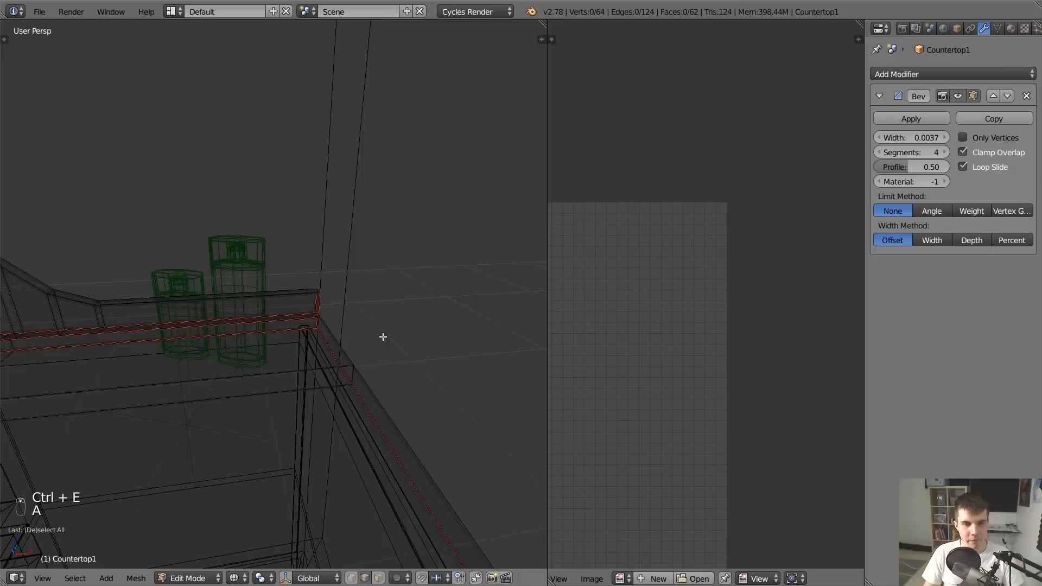
Select the upper rim loop of the sink opening and mark its edges as seams
middle_drag(382, 337, 323, 326)
scroll(324, 326, down, 3)
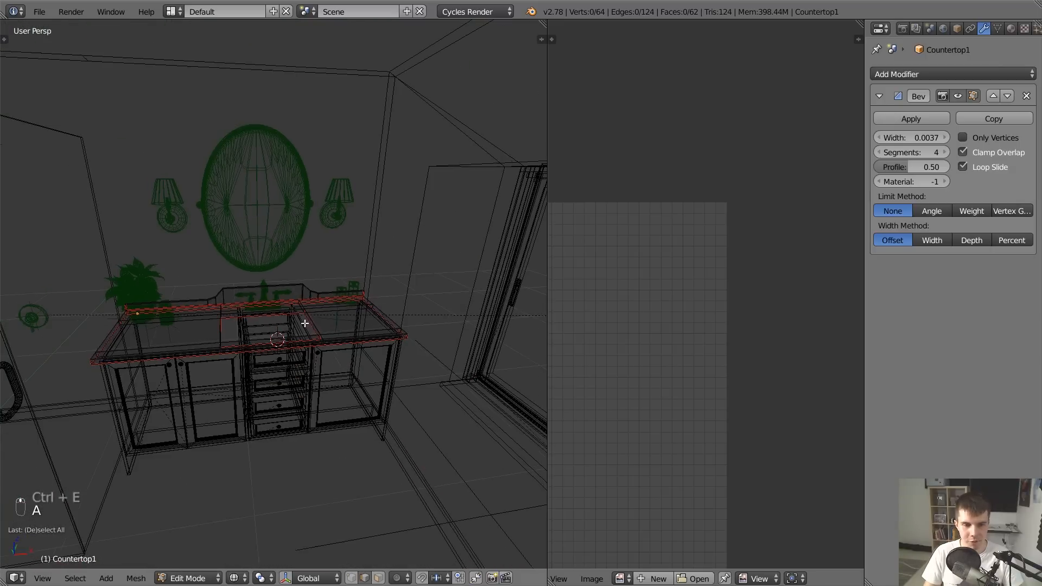
key(a)
scroll(323, 326, up, 3)
right_click(323, 328)
scroll(323, 328, up, 2)
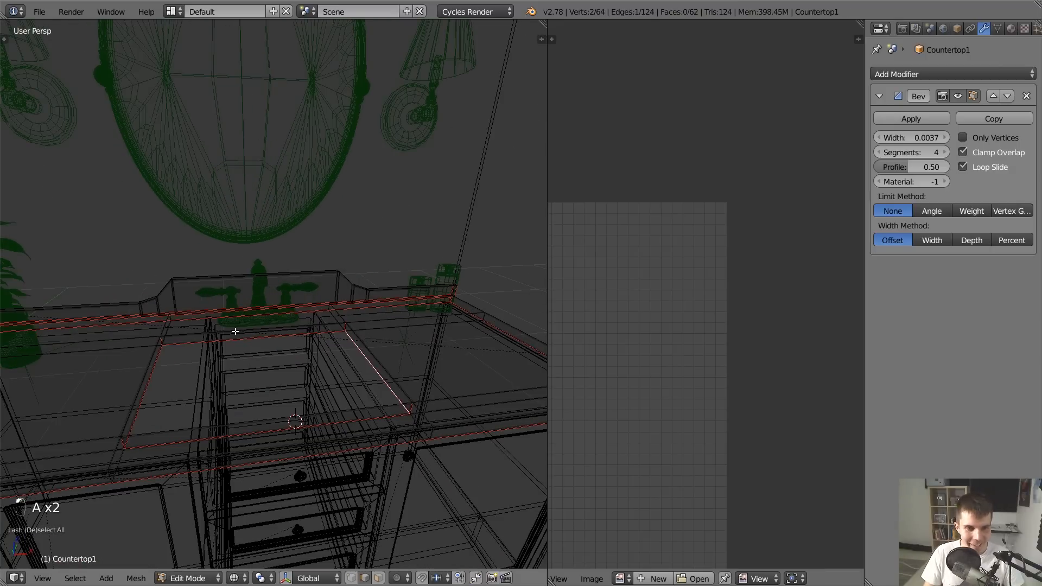
shift+right_click(390, 353)
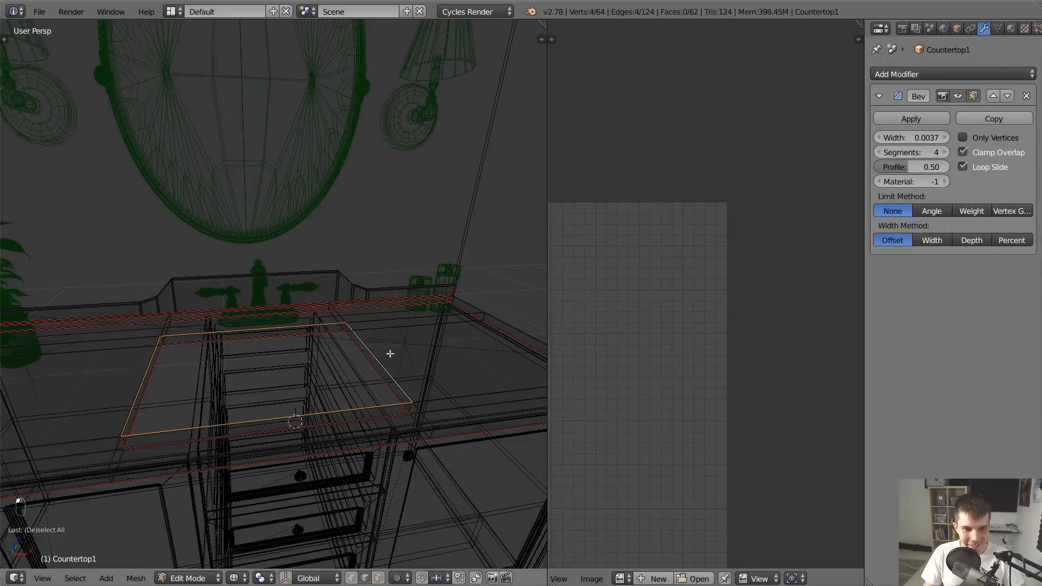
key(ctrl+e)
click(390, 353)
Select the entire countertop mesh and unwrap it into a UV layout along the marked seams
key(a)
key(a)
key(a)
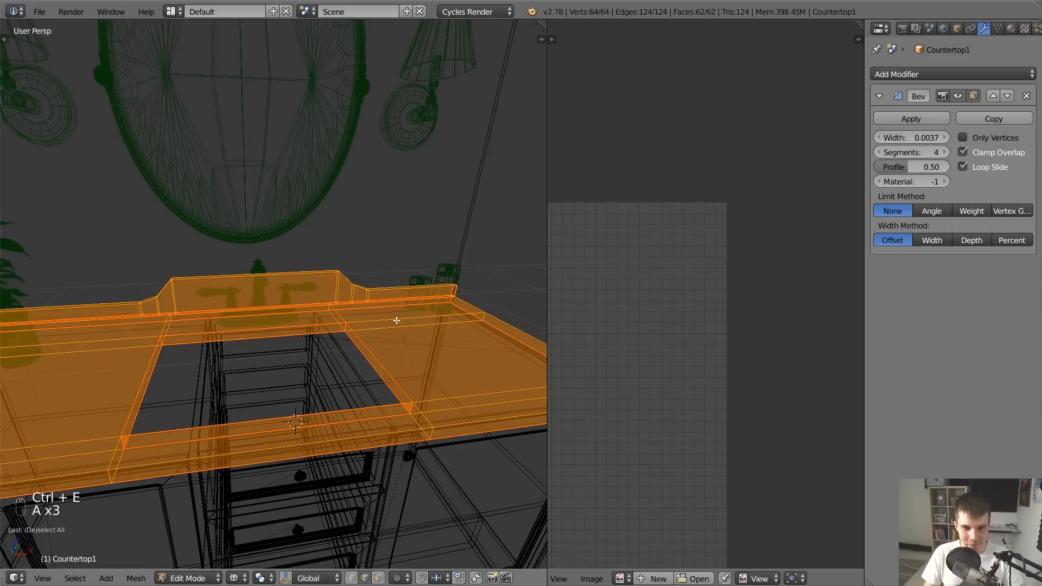
key(u)
click(410, 308)
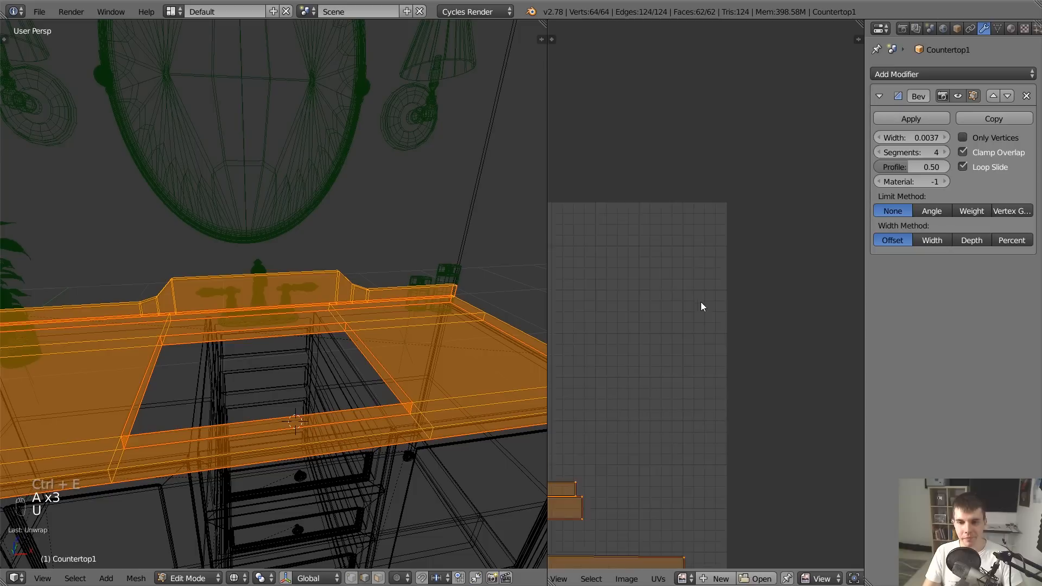
Review the countertop's complete UV layout, and close the UV editor by merging its area back into the 3D viewport
scroll(703, 304, up, 5)
scroll(787, 278, down, 3)
scroll(744, 344, up, 1)
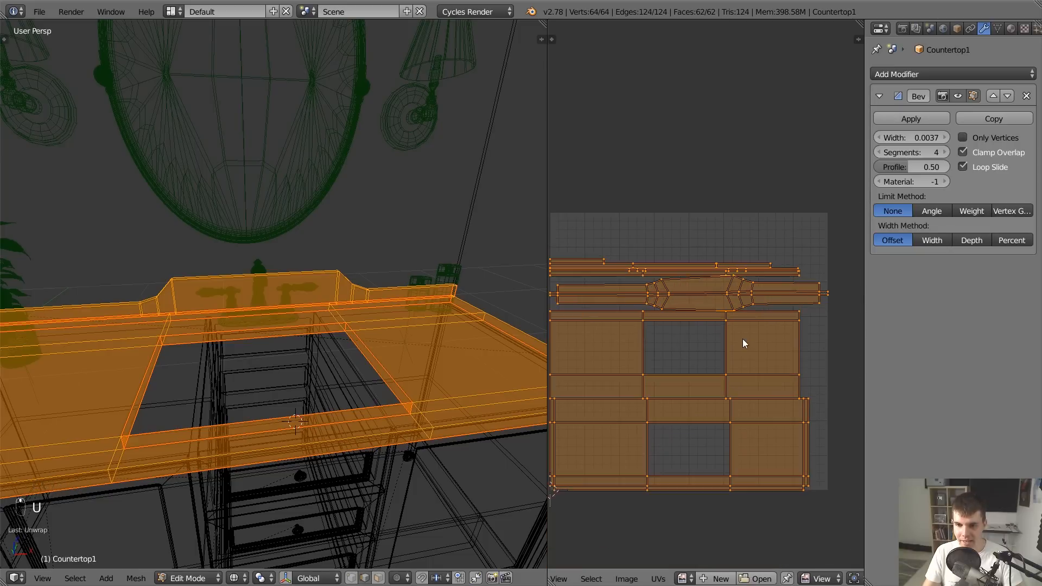
scroll(712, 368, down, 1)
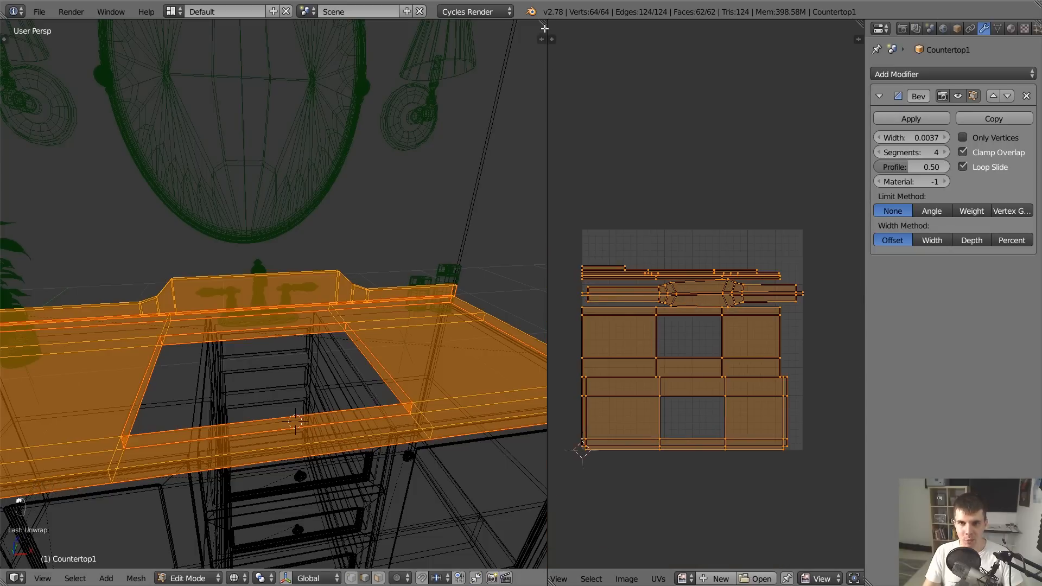
key(g)
right_click(224, 137)
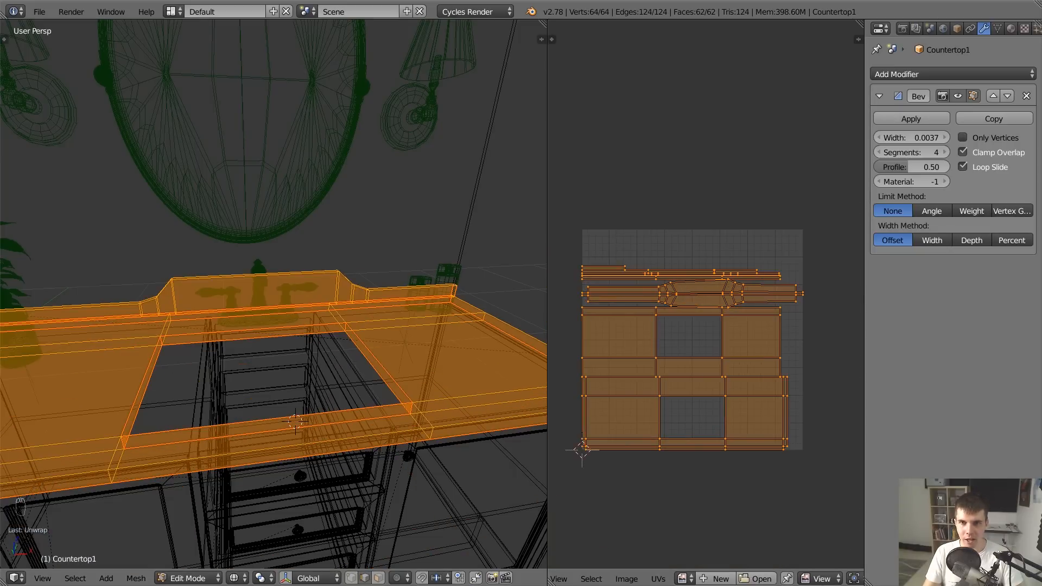
drag(545, 23, 679, 109)
scroll(542, 221, down, 4)
scroll(545, 207, up, 1)
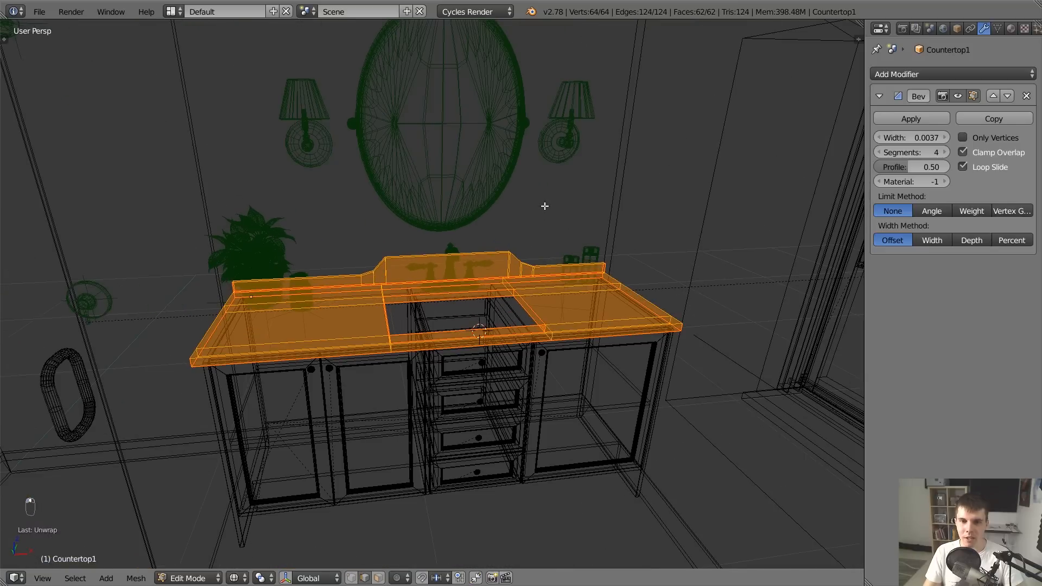
Return the countertop to Object Mode with solid shading, inspect it around the sink opening, and save the scene file
key(Tab)
key(z)
key(KP_0)
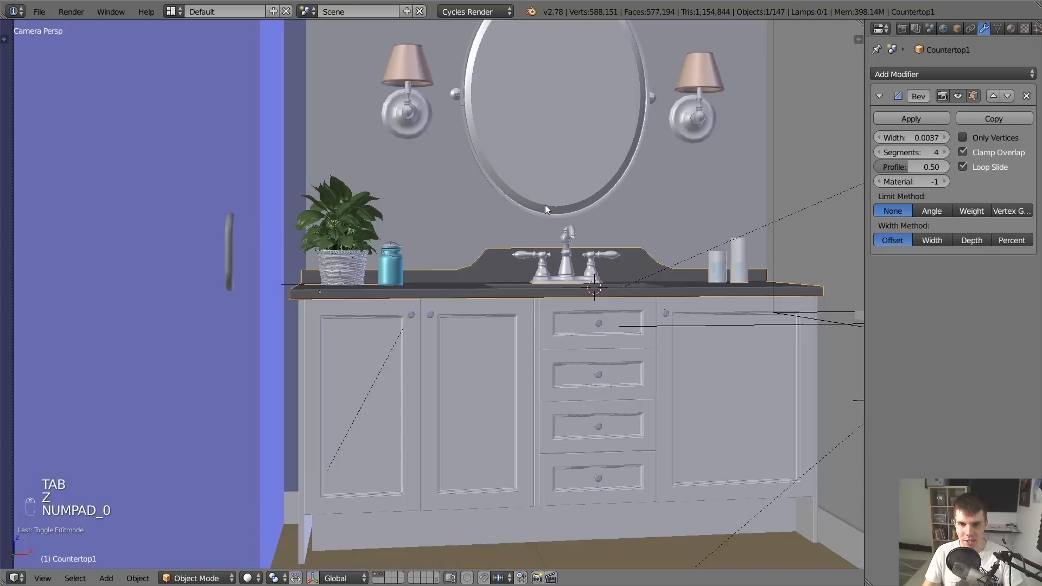
shift+middle_drag(545, 204, 484, 233)
scroll(474, 242, up, 3)
key(KP_Decimal)
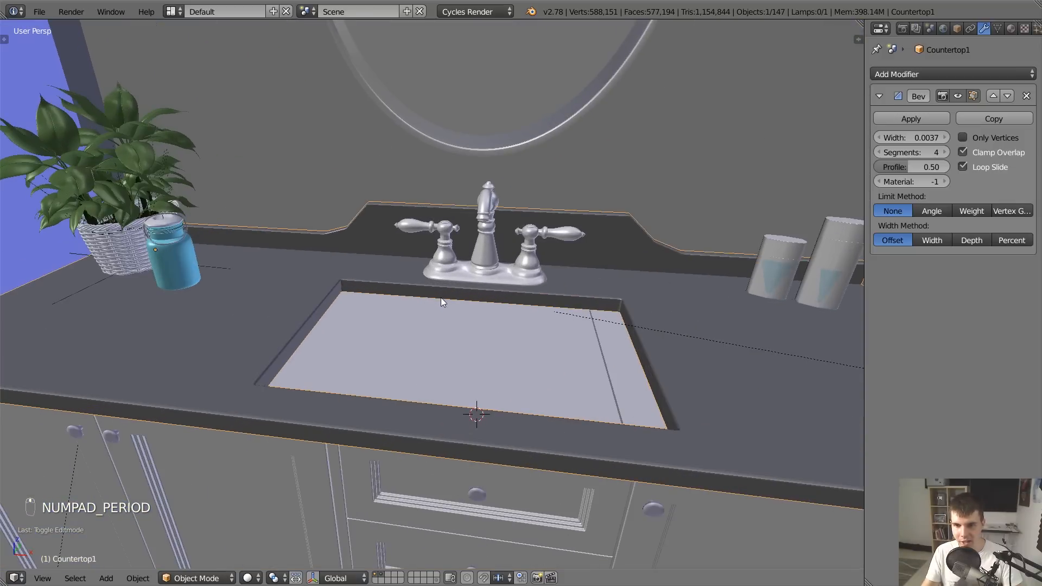
middle_drag(464, 295, 565, 280)
key(ctrl+s)
click(479, 288)
key(Tab)
key(Tab)
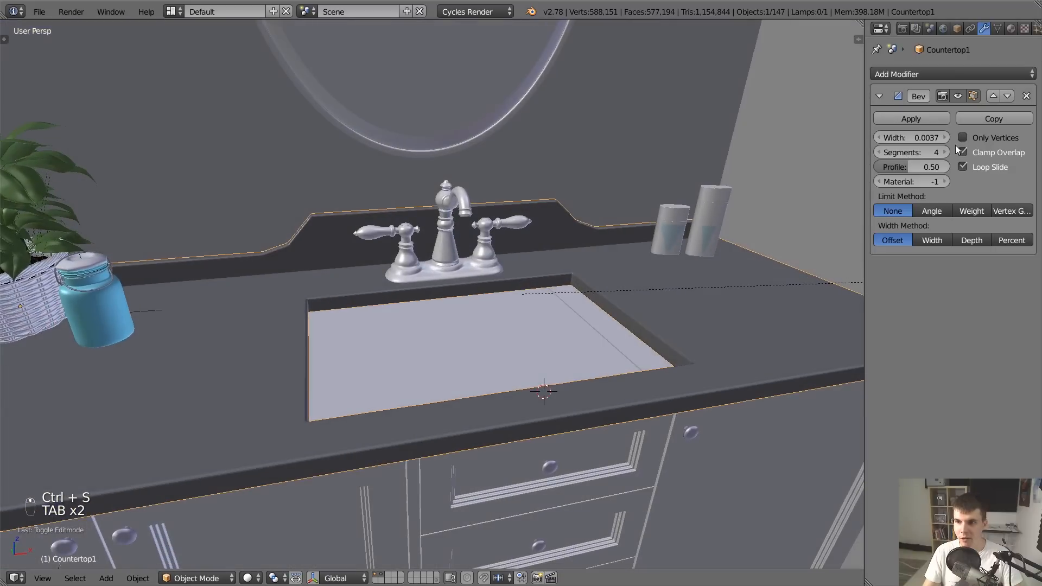
Set the countertop's Bevel modifier to 5 segments, return to the camera view, and save the scene file
click(945, 152)
middle_drag(505, 326, 483, 276)
key(KP_0)
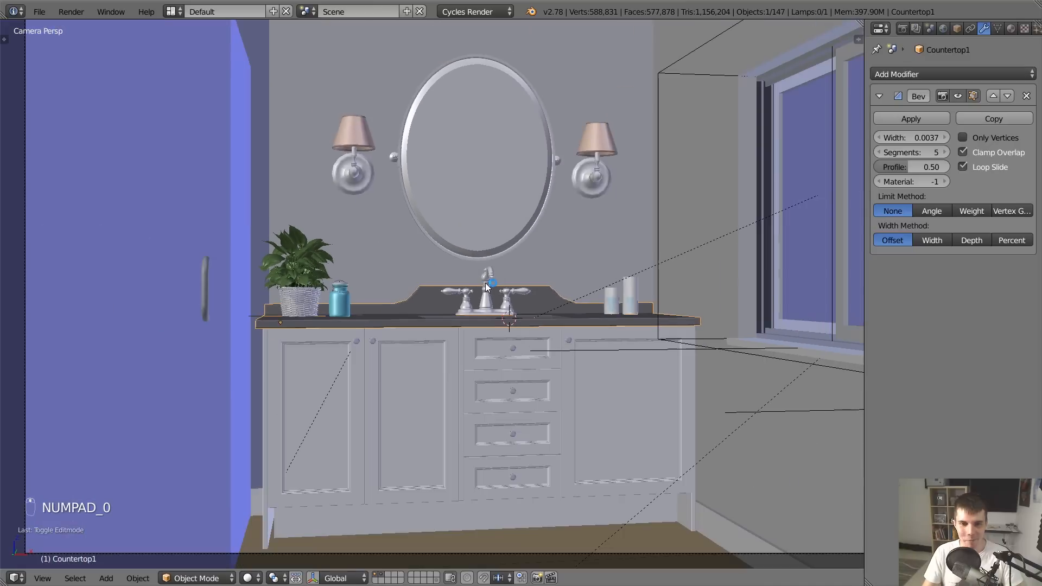
key(ctrl+s)
click(486, 281)
Split a second area off the 3D viewport and make it a Node Editor showing the countertop's material
key(Tab)
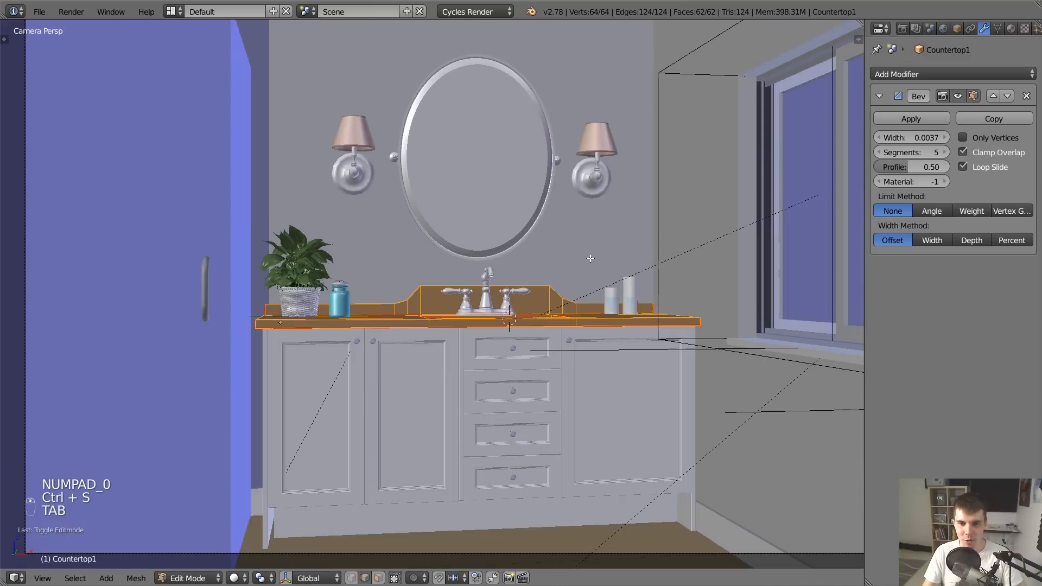
key(Tab)
drag(862, 24, 454, 245)
key(shift+F3)
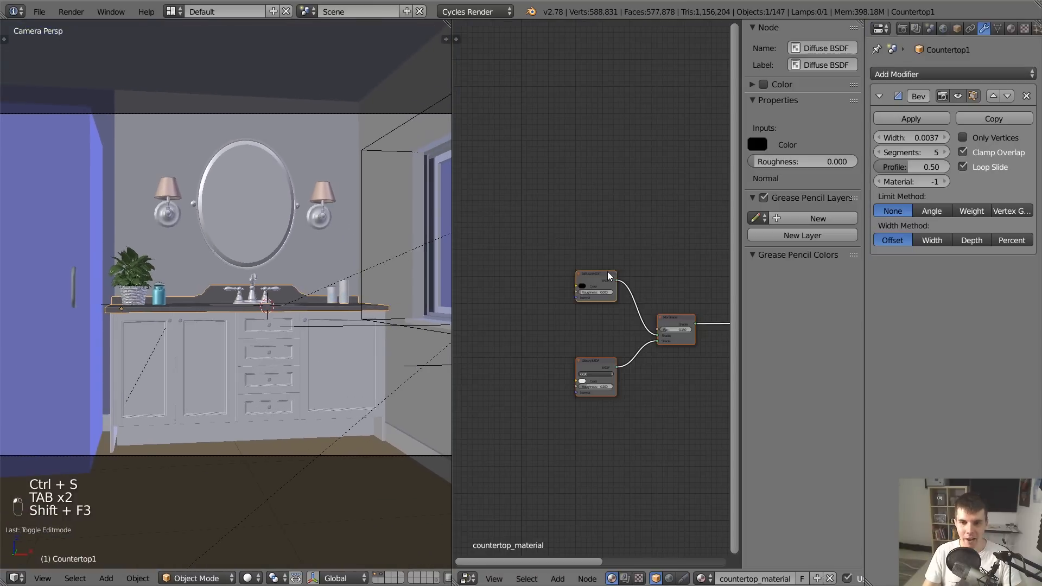
Delete the existing shader nodes of countertop_material, keeping only the Material Output node
key(n)
scroll(640, 353, up, 1)
key(a)
key(b)
drag(479, 150, 694, 415)
key(x)
Add the PBR Dielectric node group and link its Shader output to the Material Output's Surface input
middle_drag(634, 353, 568, 330)
key(shift+a)
mouse_move(575, 282)
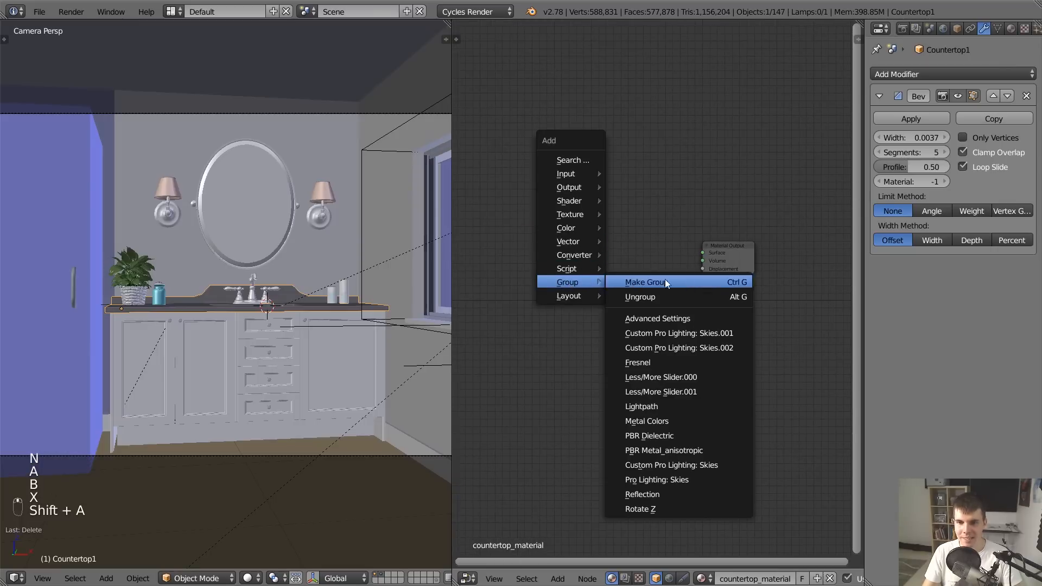
click(676, 435)
click(610, 252)
drag(639, 260, 695, 255)
ctrl+scroll(683, 271, left, 4)
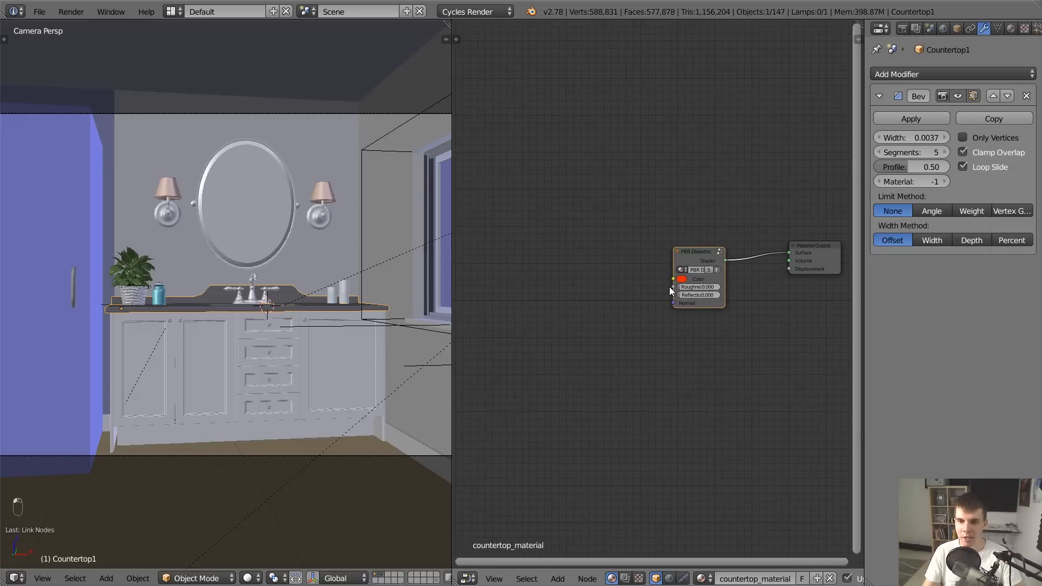
Switch to the Poliigon page in the web browser and download the 1024x1024 diffuse map of Marble 062
key(alt+Tab)
click(166, 249)
mouse_move(797, 173)
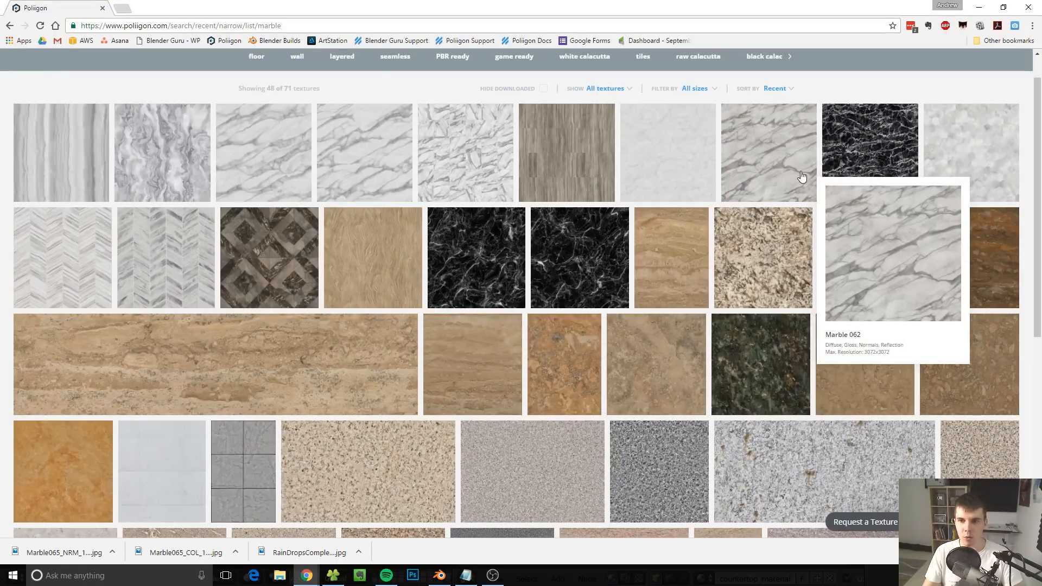
mouse_move(156, 155)
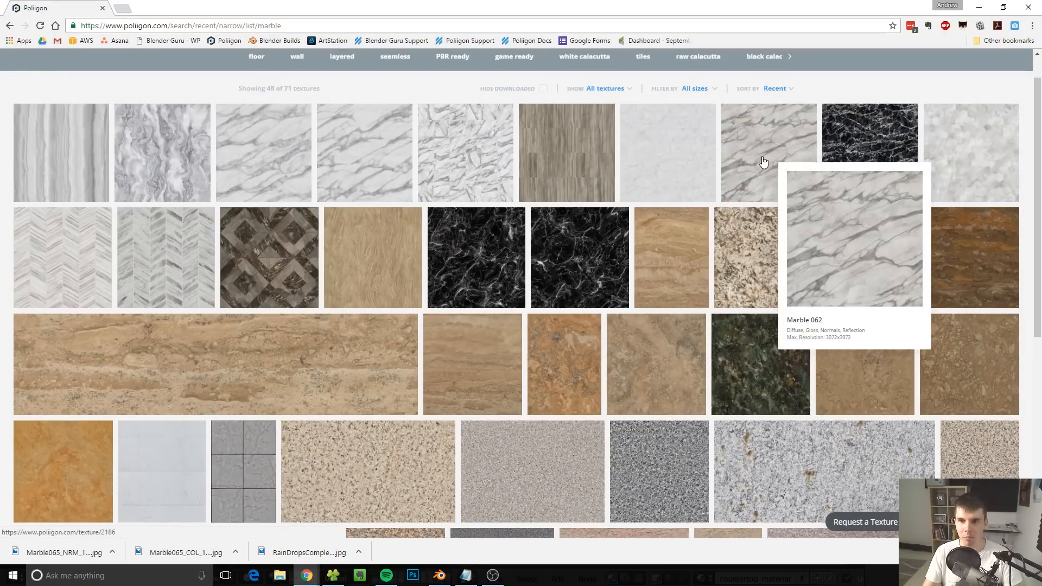
click(766, 179)
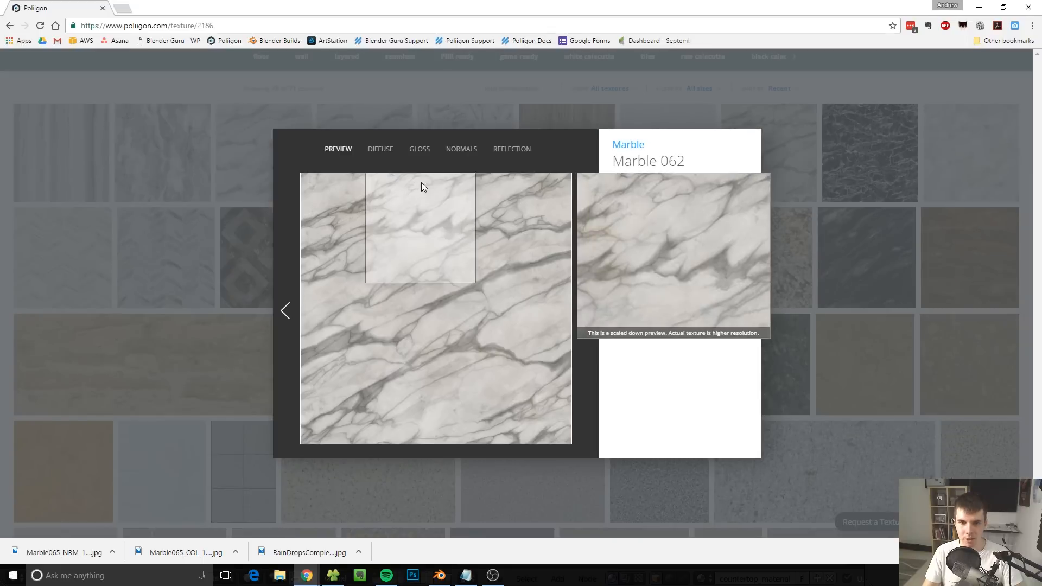
click(389, 153)
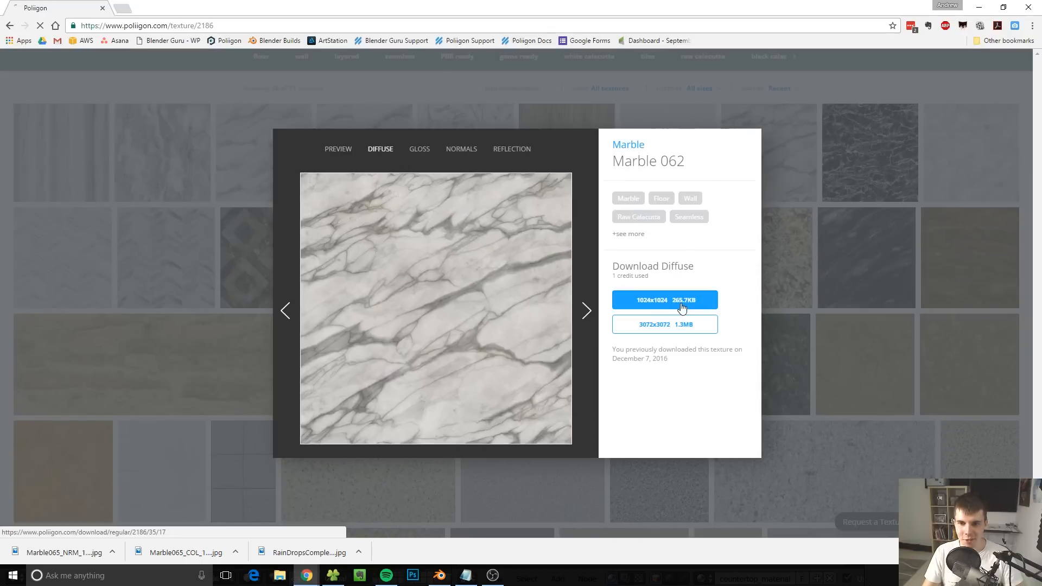
click(689, 302)
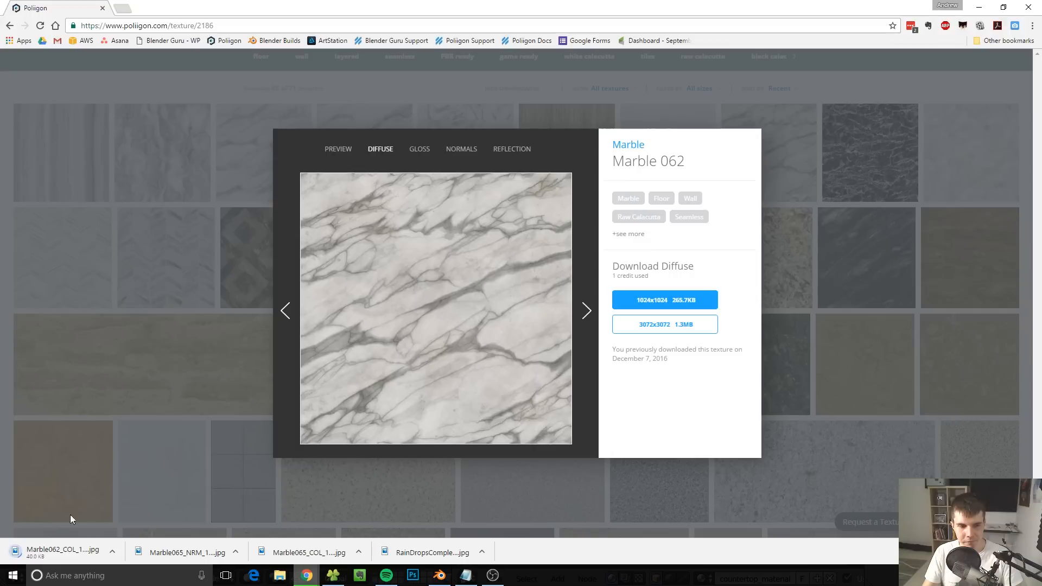
Bring the downloaded Marble062 color image into Blender's node editor and link its Color output to the PBR Dielectric's Color input
drag(46, 548, 441, 580)
drag(607, 294, 679, 276)
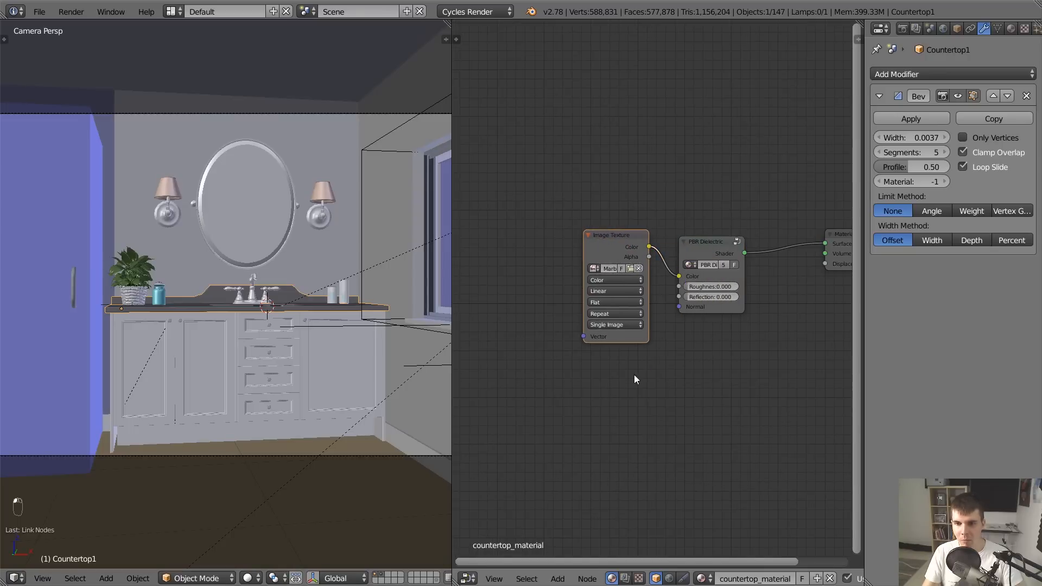
Display the 3D viewport in Texture shading and check the marble on the countertop
scroll(380, 462, up, 2)
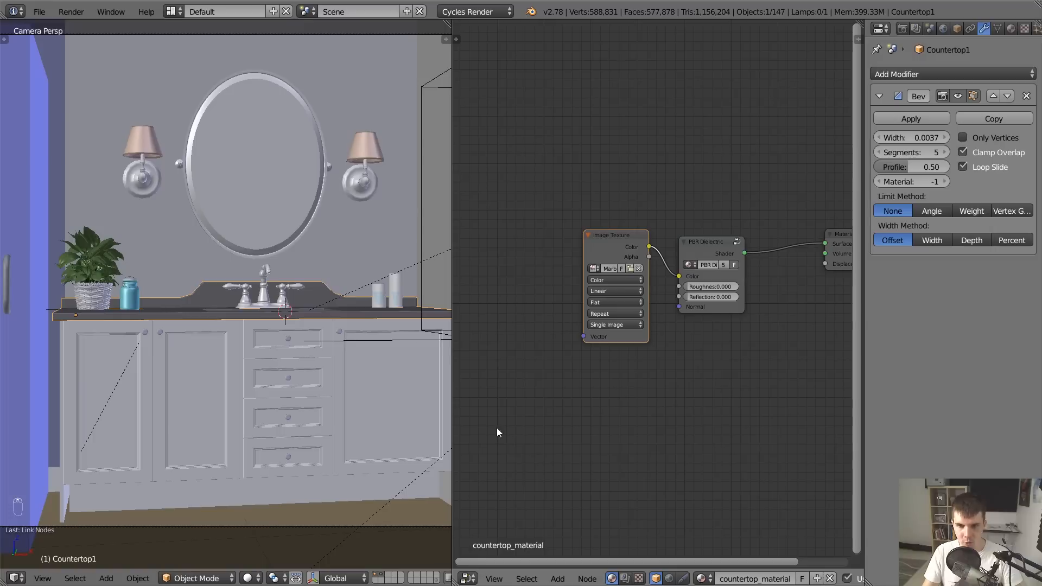
scroll(312, 357, up, 2)
click(251, 579)
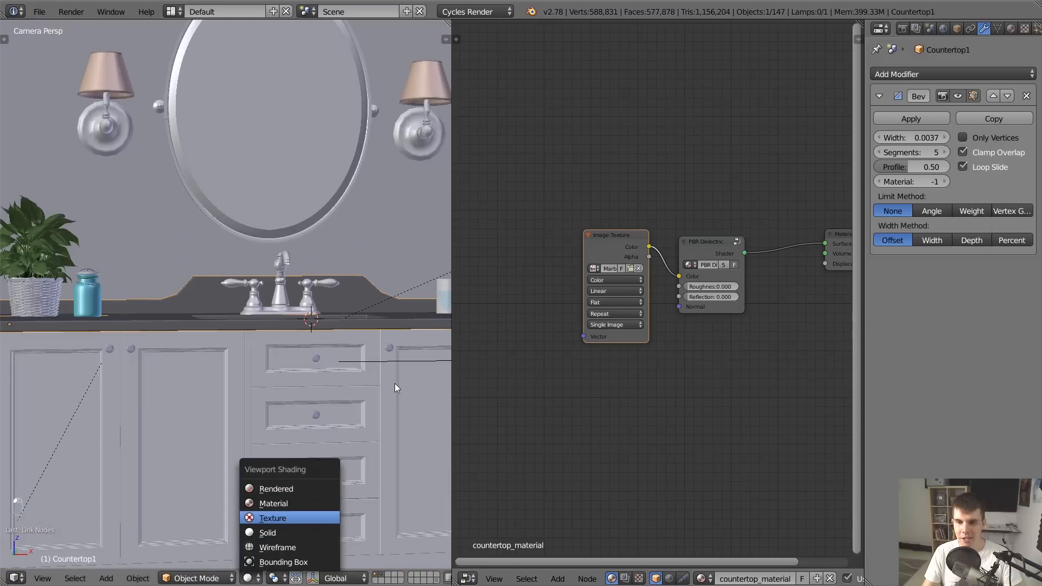
scroll(332, 317, up, 2)
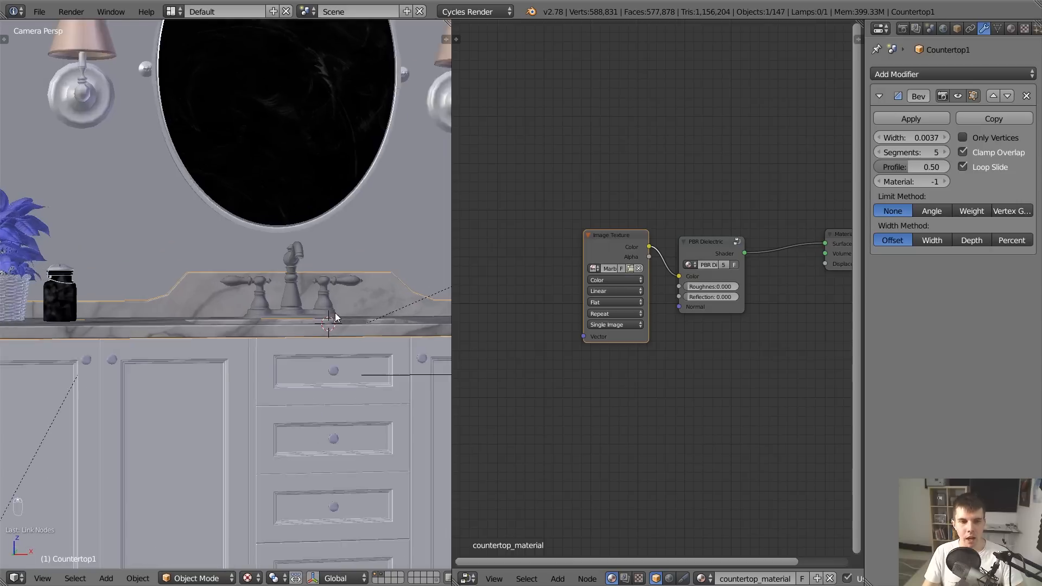
scroll(380, 266, down, 2)
scroll(315, 207, down, 2)
scroll(277, 209, up, 2)
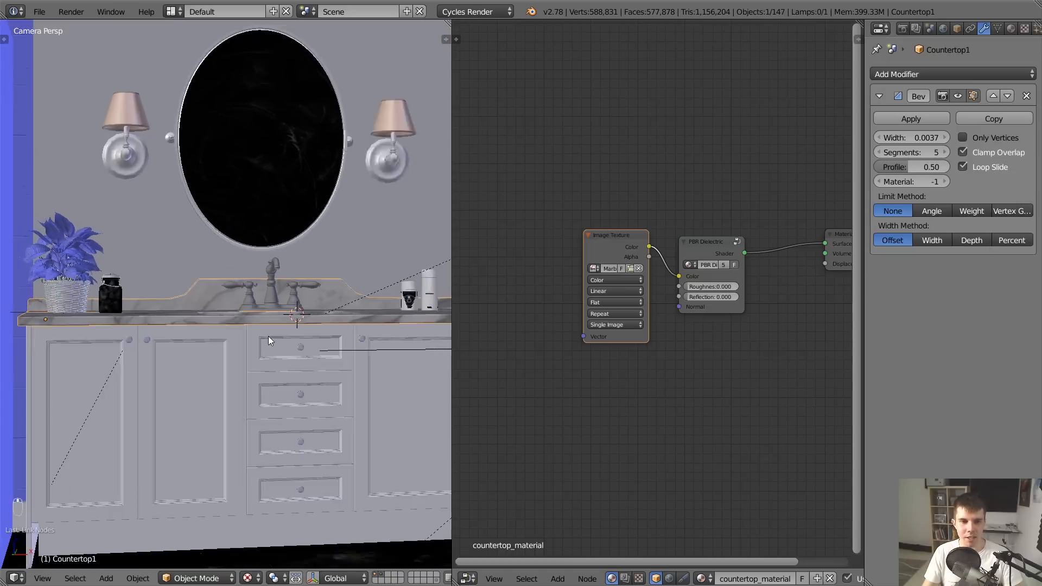
scroll(71, 207, down, 3)
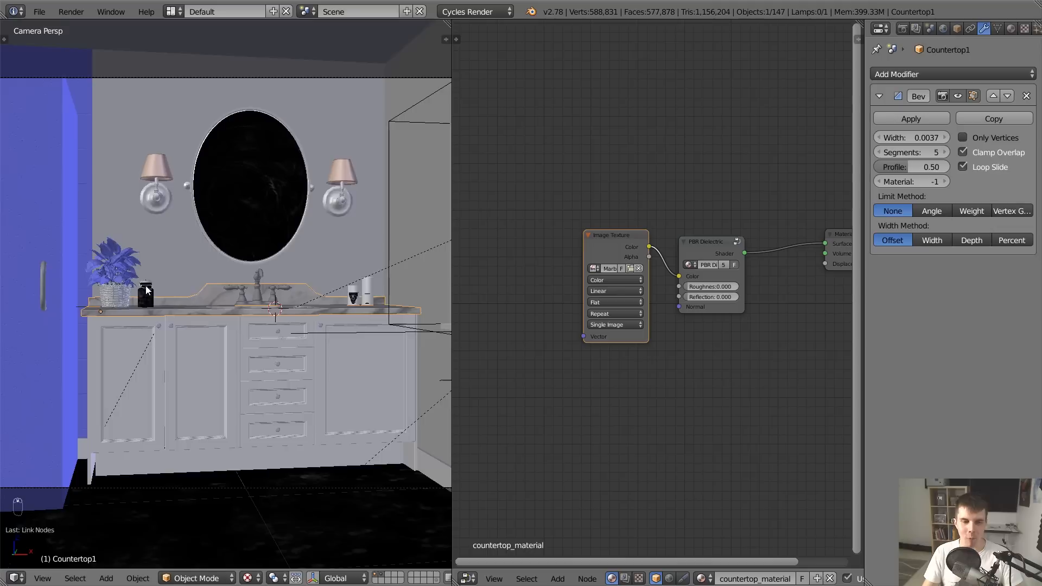
scroll(146, 290, up, 3)
Move the Image Texture node slightly farther from the PBR Dielectric node and check the texture on the countertop
mouse_move(611, 240)
mouse_down()
mouse_move(588, 248)
mouse_move(595, 242)
mouse_up()
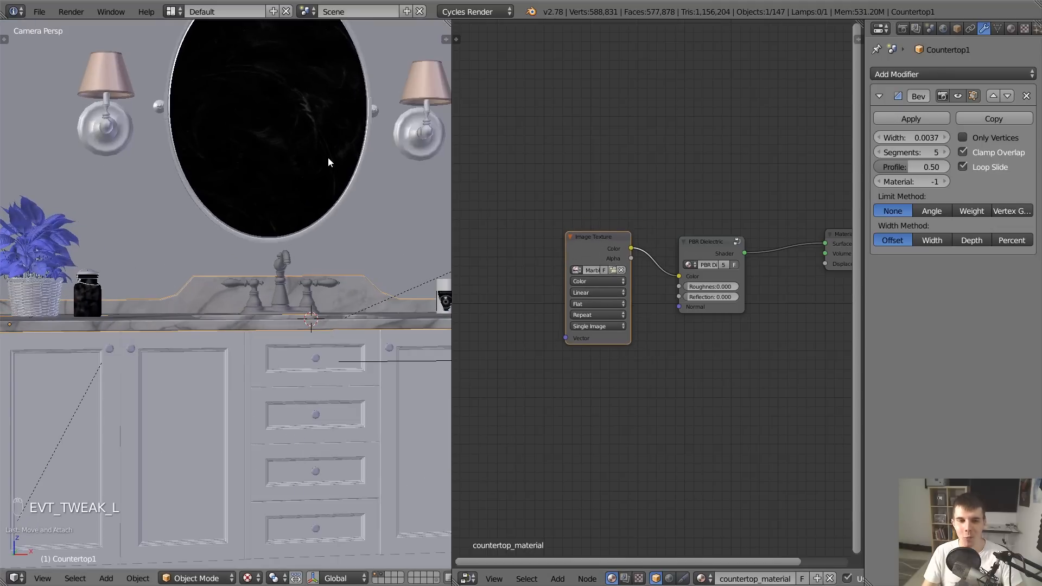
scroll(327, 227, down, 5)
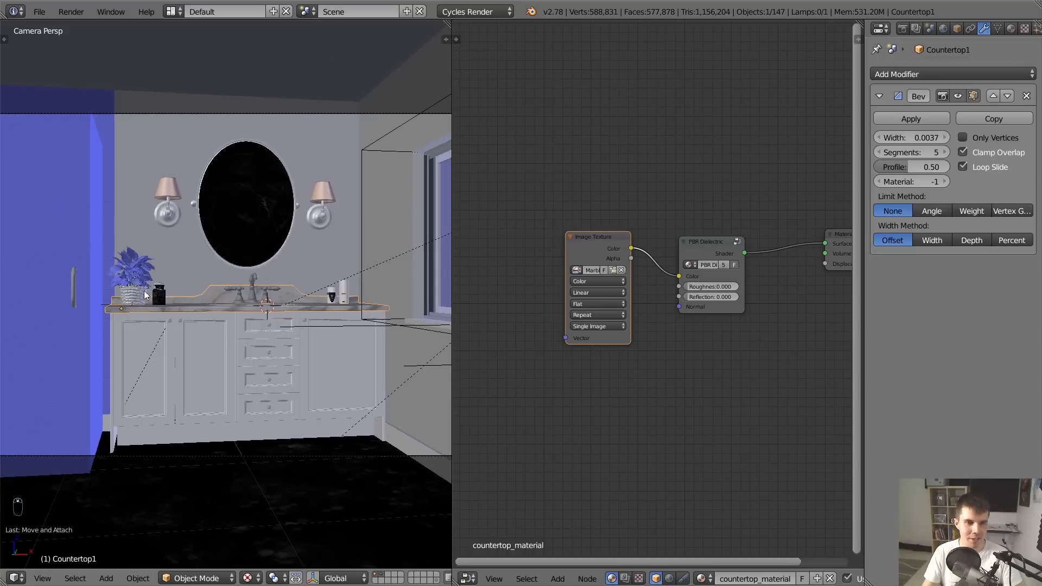
scroll(244, 475, down, 2)
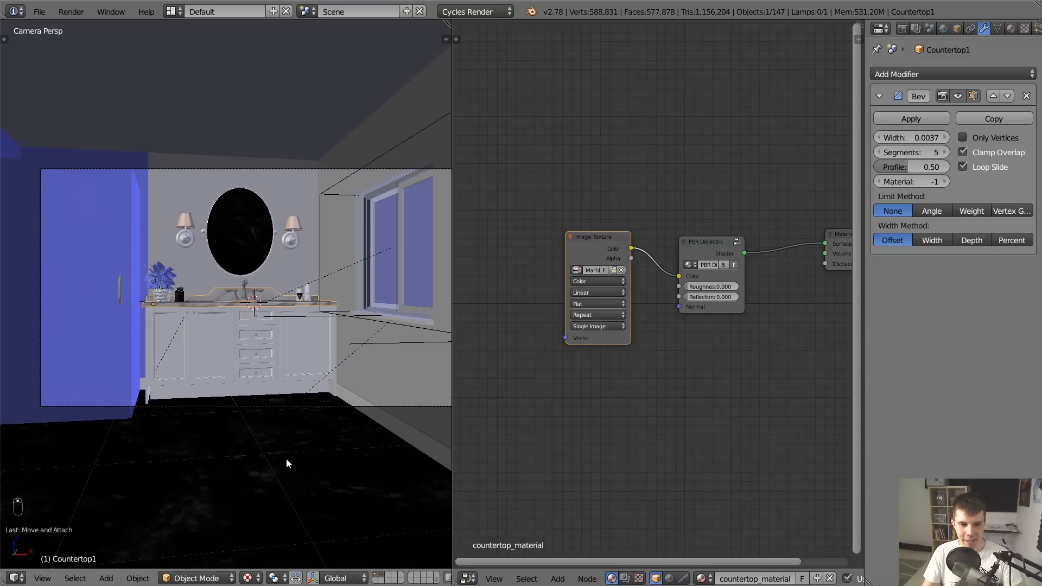
scroll(277, 453, up, 6)
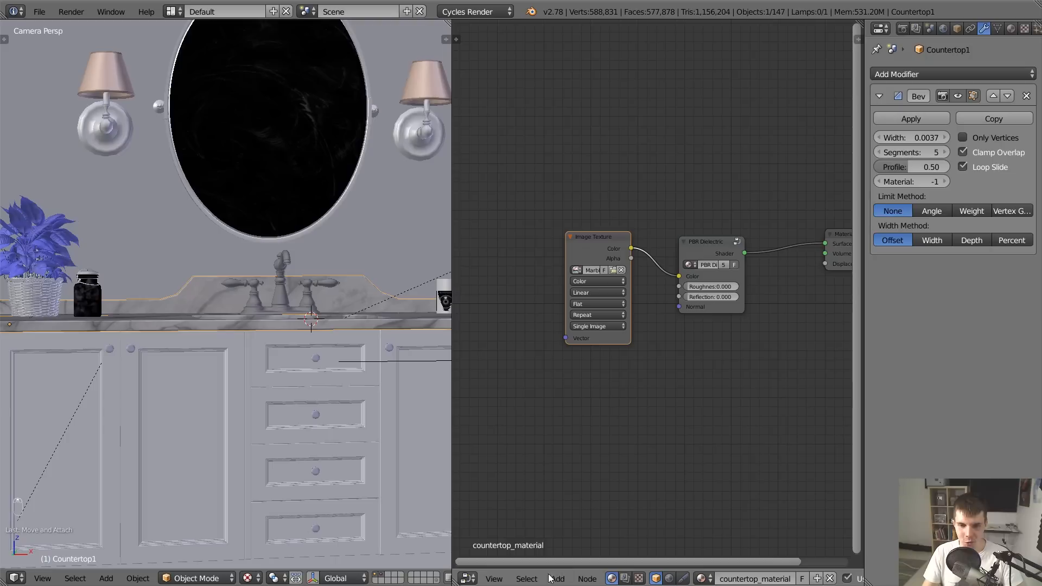
Replace the node editor with the UV/Image Editor and scale all of the countertop's UVs by 2
key(Home)
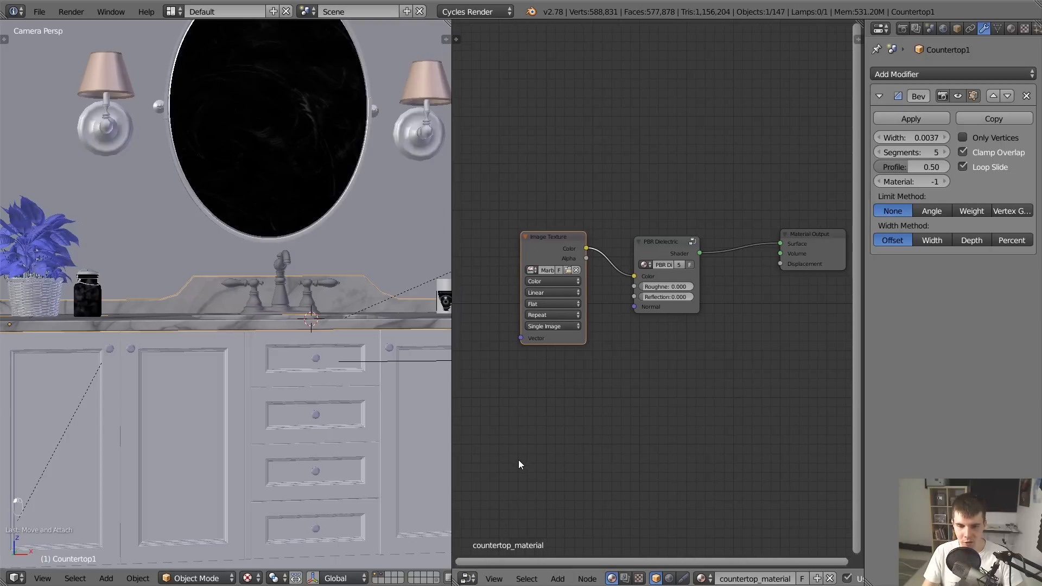
key(Escape)
click(468, 579)
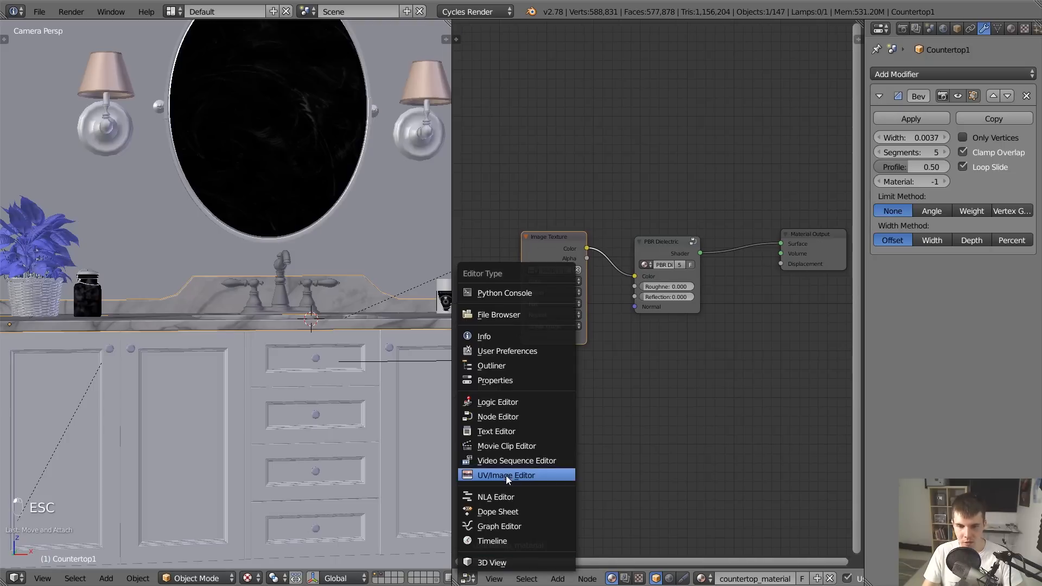
click(505, 476)
click(699, 578)
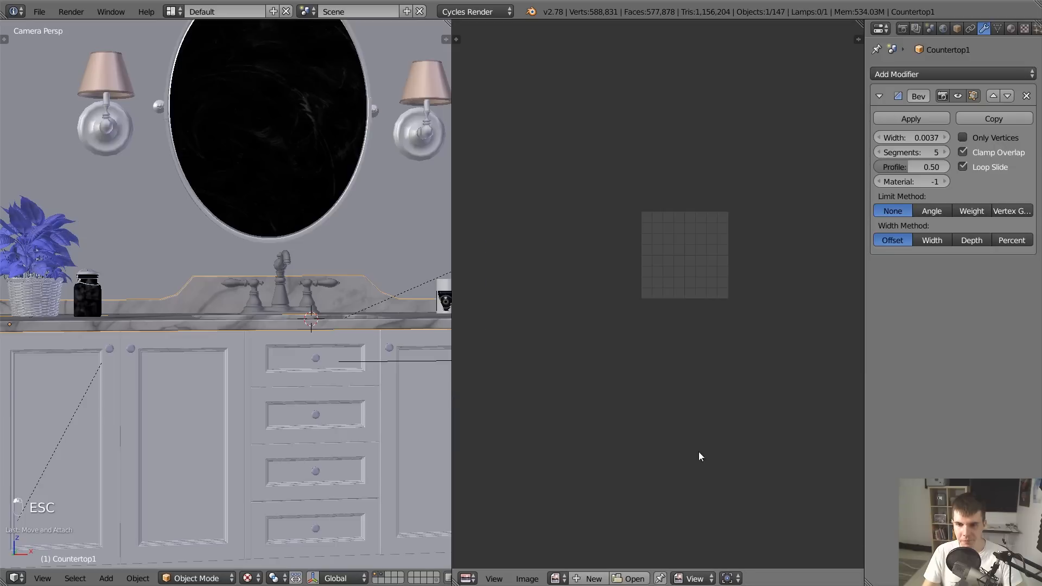
key(Tab)
key(s)
click(731, 322)
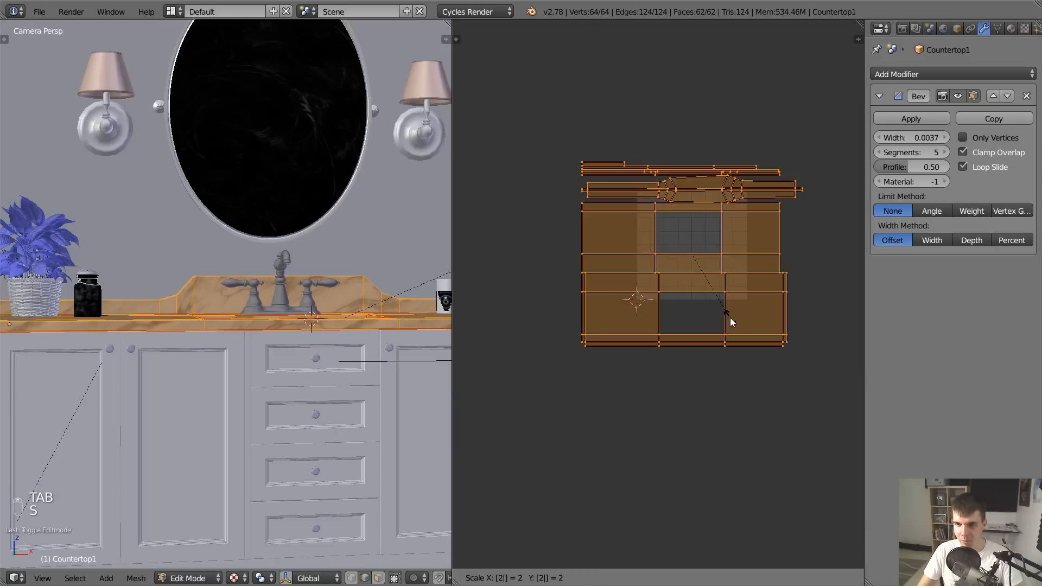
Scale the countertop's UVs up further while viewing the countertop and sink up close
key(KP_Decimal)
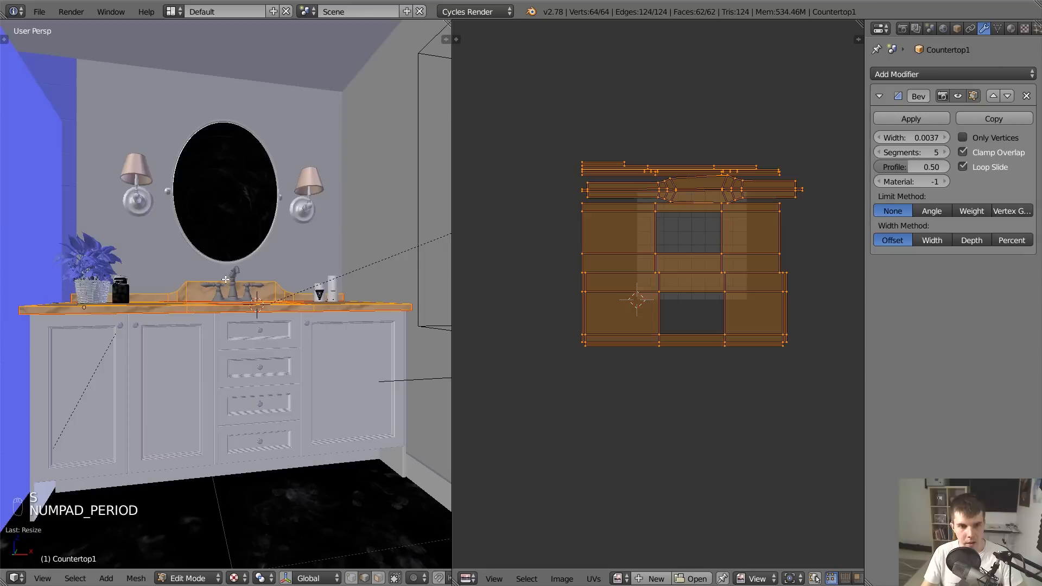
middle_drag(227, 280, 237, 319)
scroll(238, 320, up, 3)
key(s)
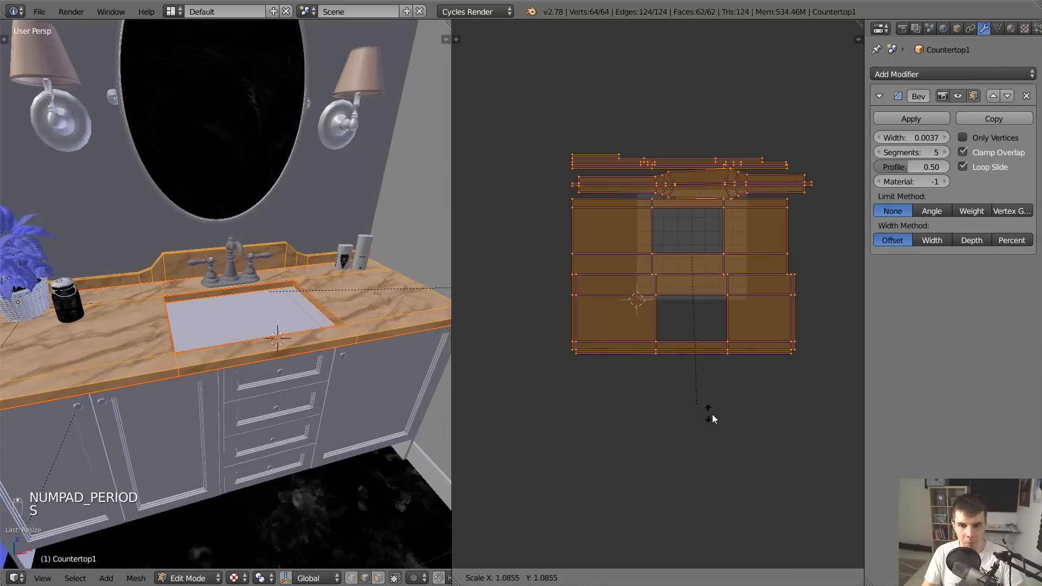
click(742, 427)
key(Tab)
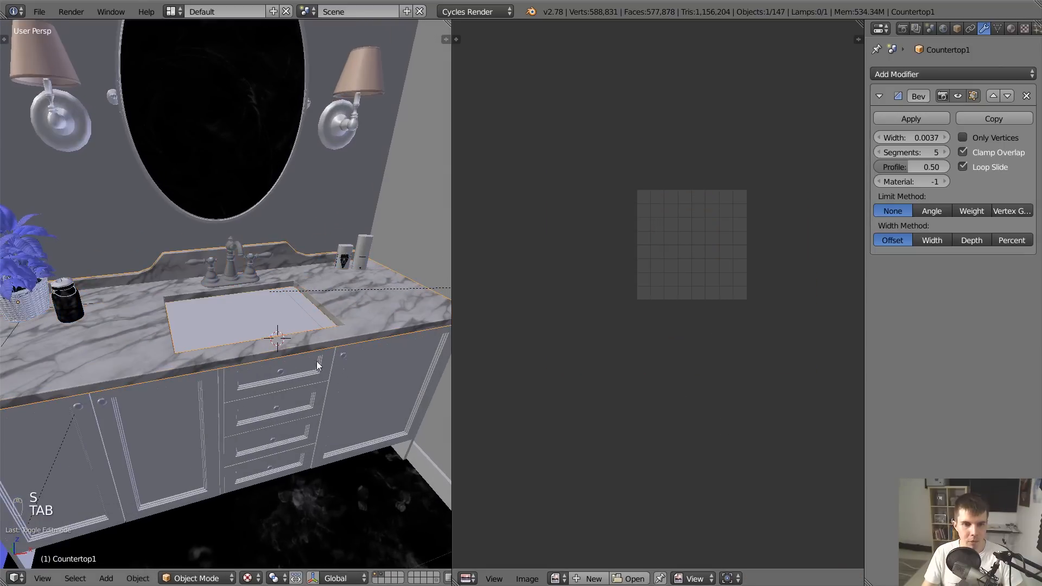
Fine-tune the countertop's UV scale with small adjustments, checking the marble from other angles and through the camera
middle_drag(317, 361, 331, 353)
key(Tab)
key(s)
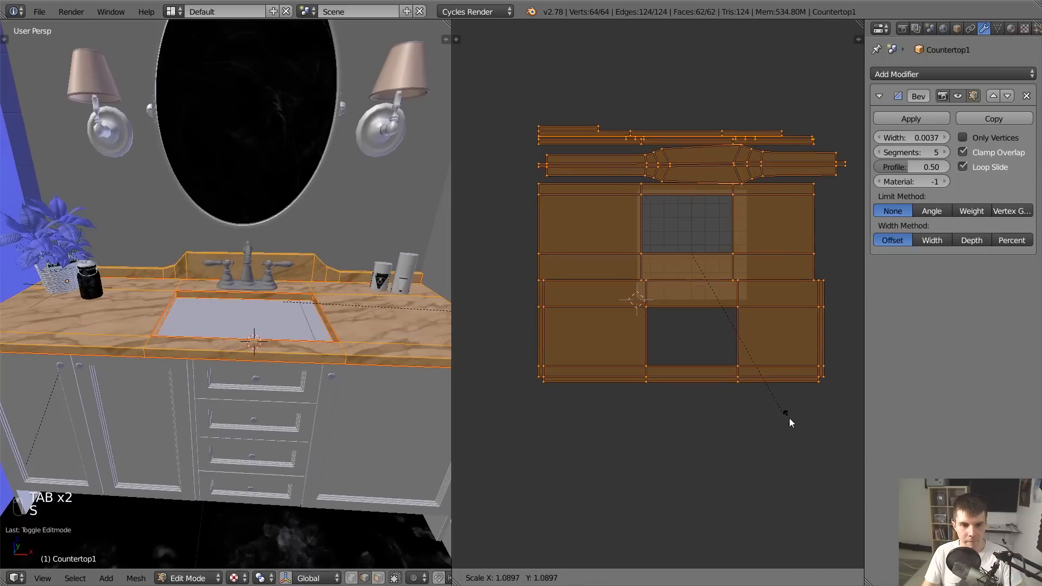
click(793, 419)
key(Tab)
middle_drag(373, 339, 426, 337)
key(Tab)
key(s)
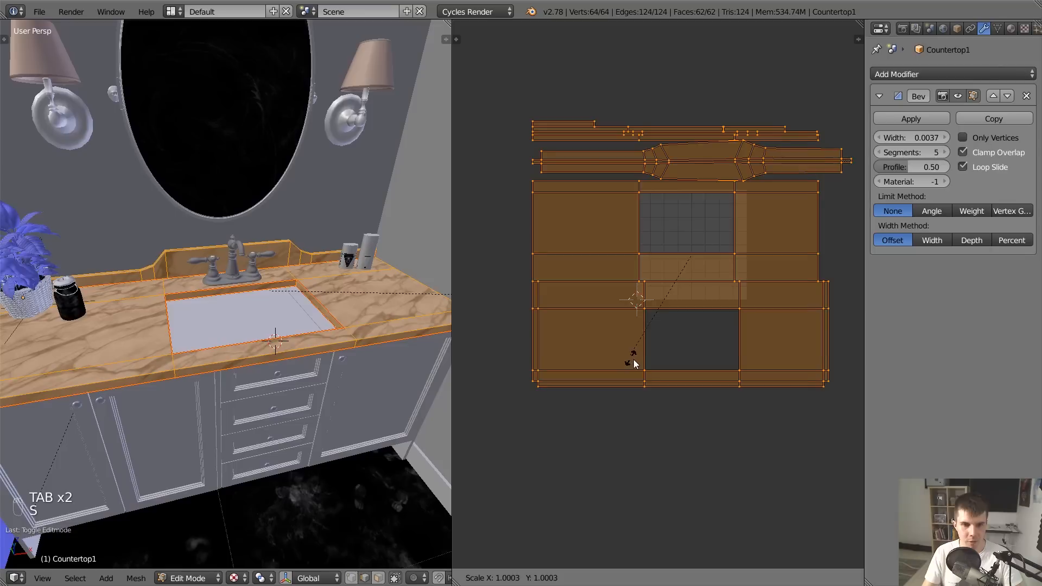
click(643, 370)
key(Tab)
key(KP_0)
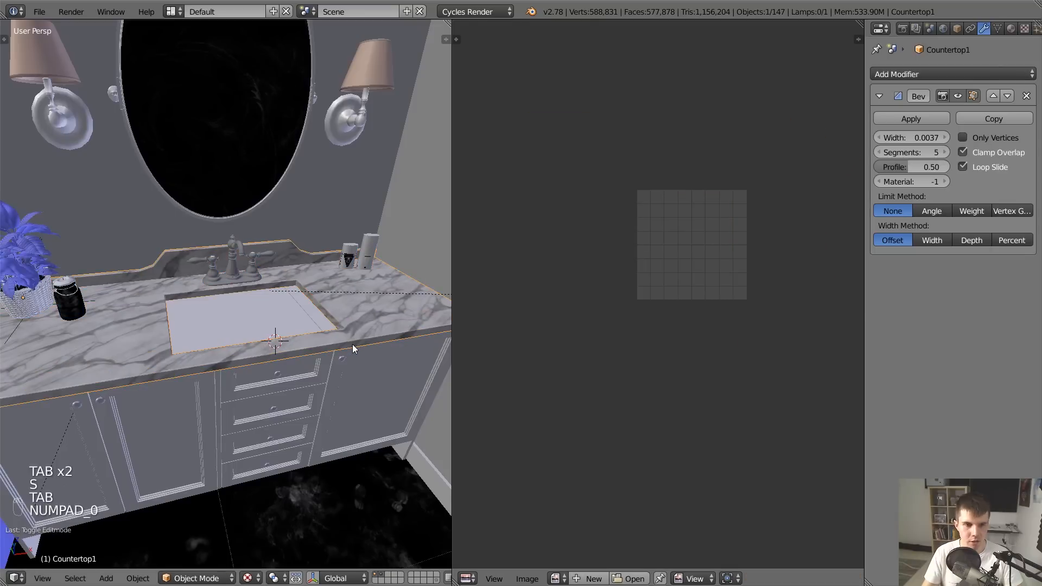
scroll(353, 344, down, 1)
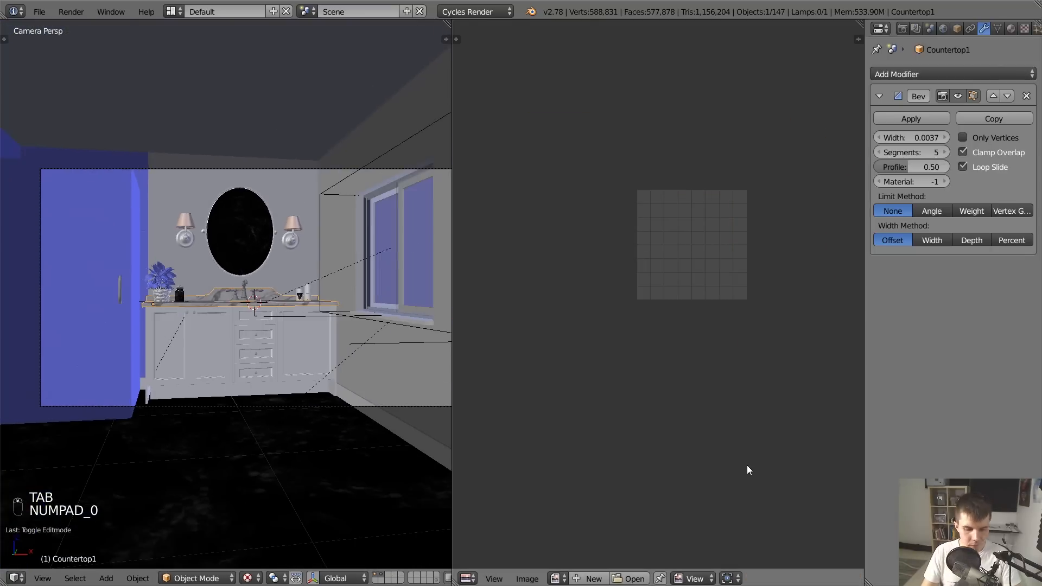
Return to the node editor and set the PBR Dielectric node's Roughness to 0.02
key(shift+F3)
scroll(668, 298, up, 1)
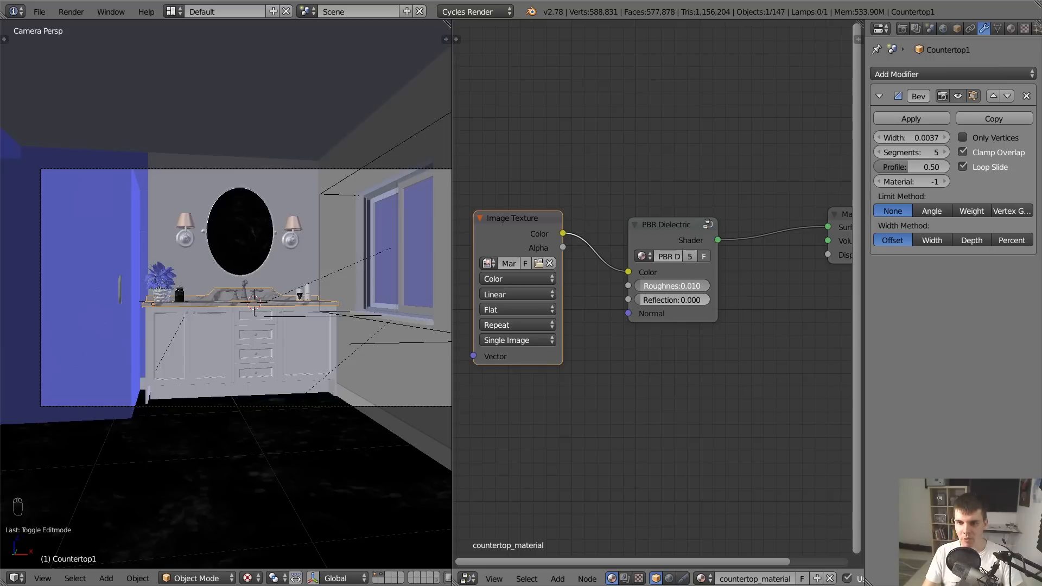
click(684, 286)
text(0.02)
key(Return)
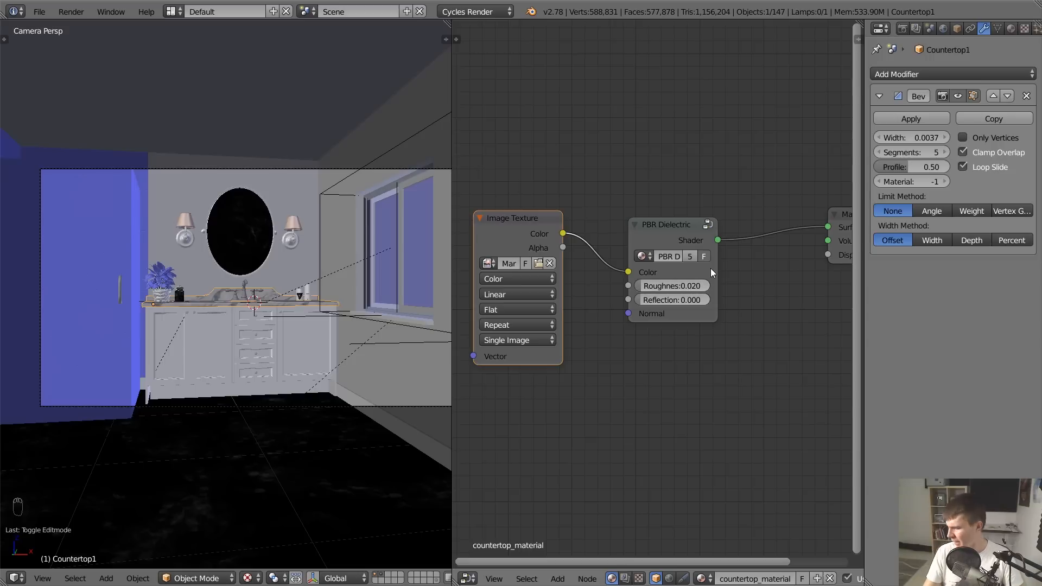
Merge the node editor area into the 3D viewport and set the viewport shading to Solid
drag(457, 20, 503, 406)
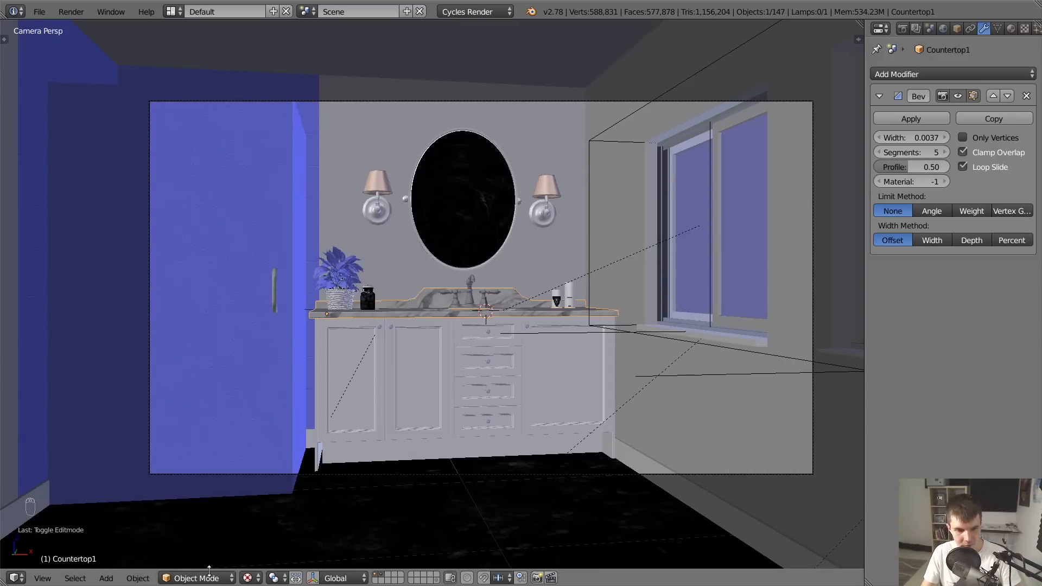
click(247, 579)
click(262, 548)
click(247, 578)
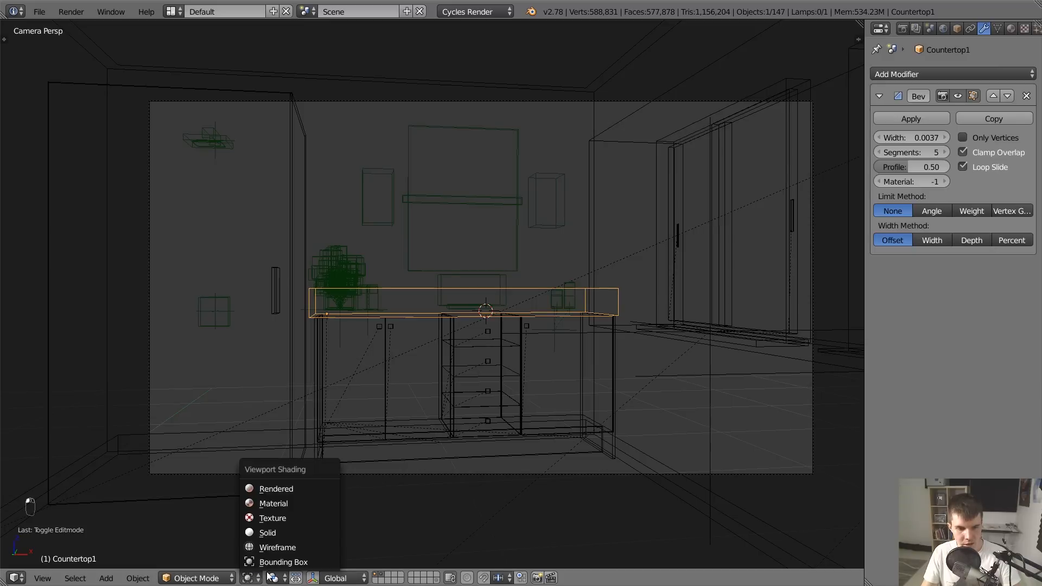
click(289, 533)
key(z)
key(z)
Save over tutorial2_recording.blend and render the scene into Slot 2
key(ctrl+s)
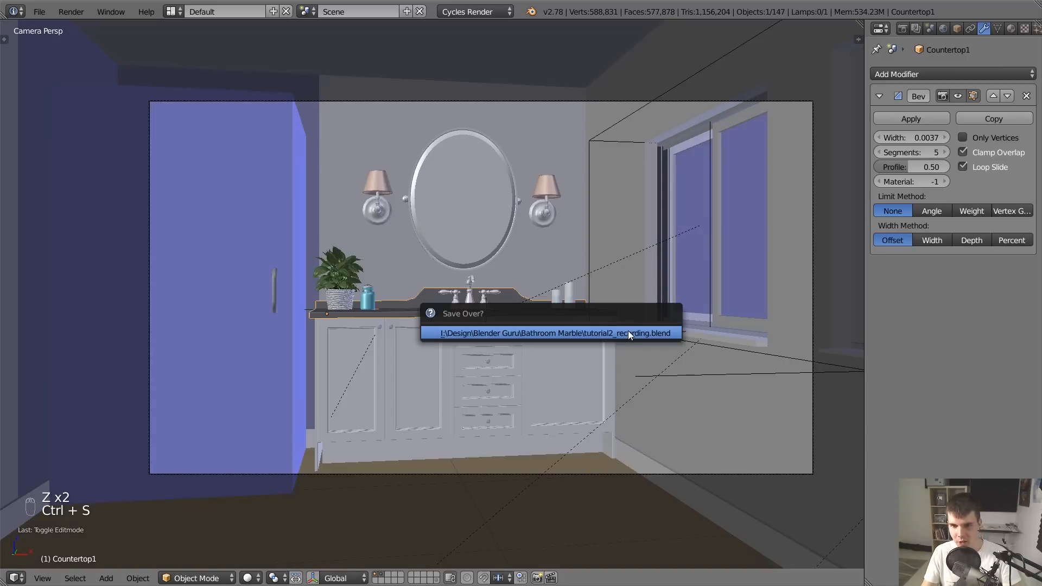
click(628, 330)
key(F11)
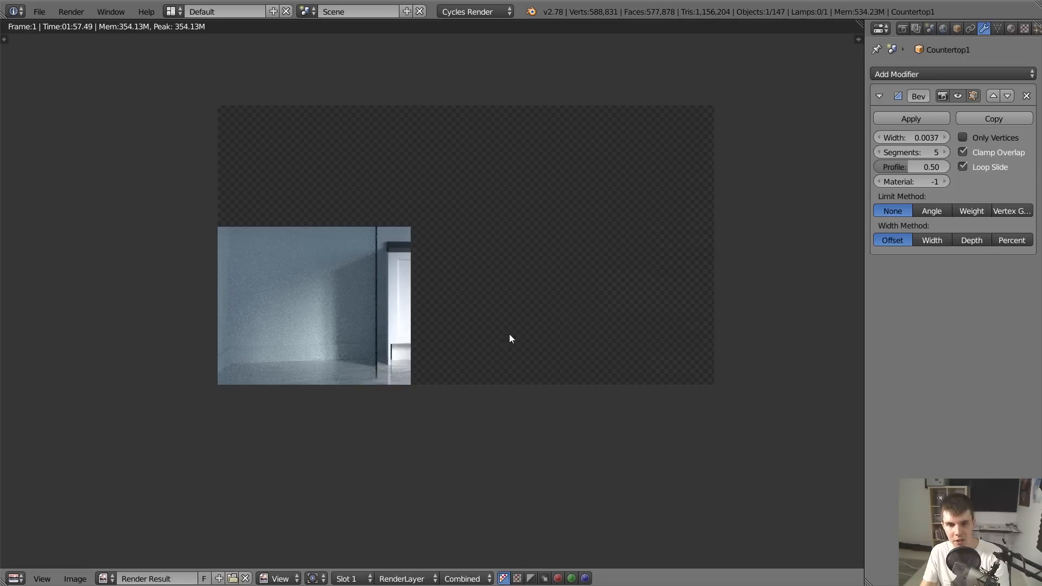
click(368, 576)
click(370, 549)
key(F12)
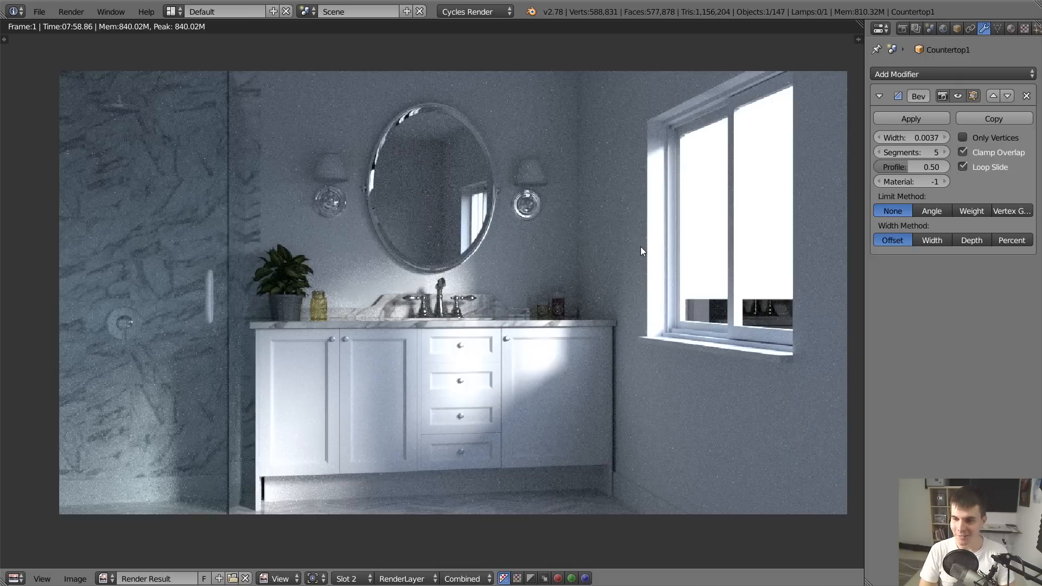
Examine the rendered bathroom image up close and as a whole, including the marble countertop, cabinets and shower
scroll(640, 246, down, 1)
scroll(637, 246, up, 1)
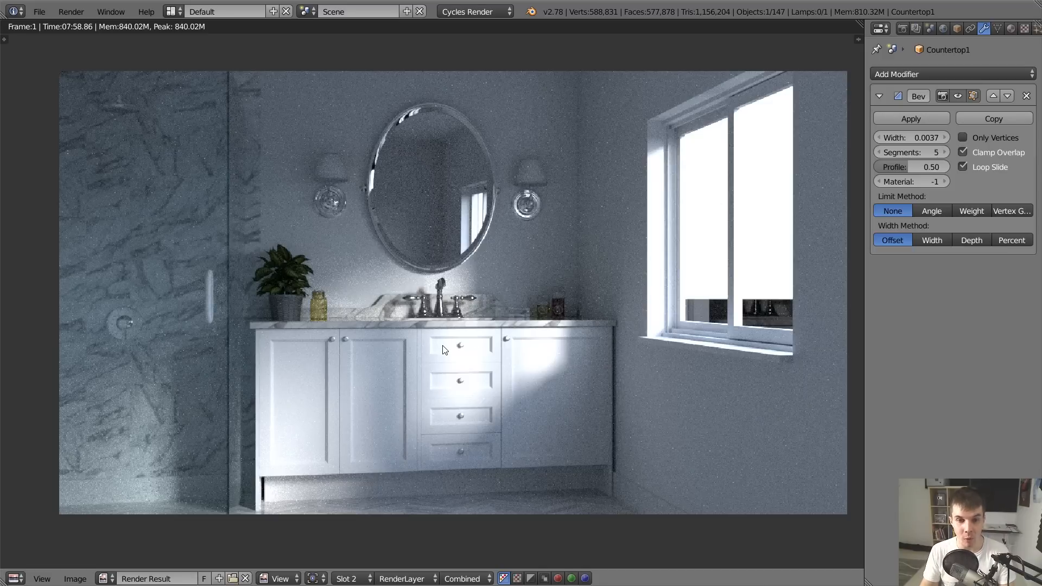
scroll(456, 343, down, 1)
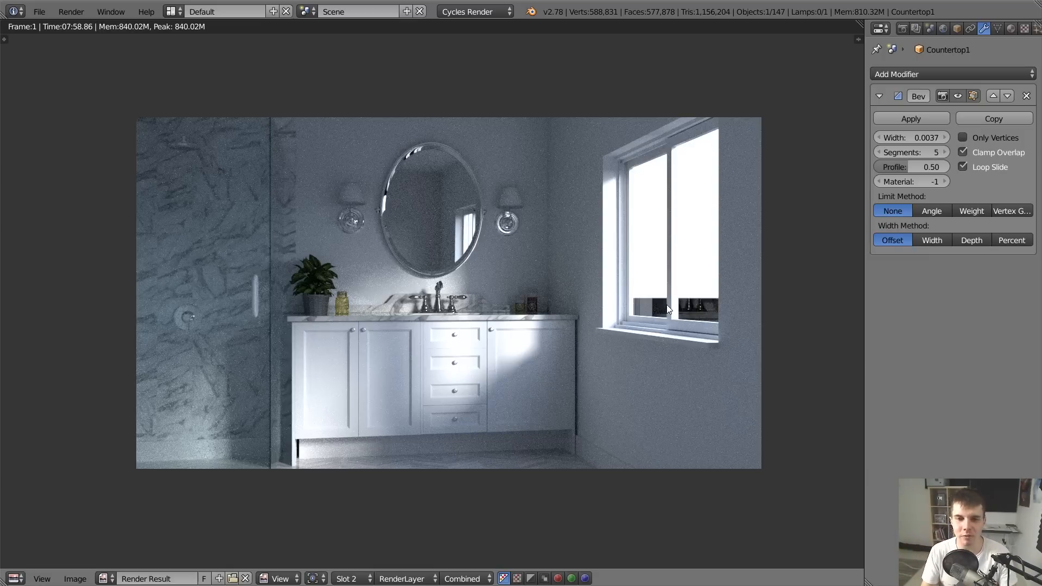
middle_drag(380, 359, 391, 316)
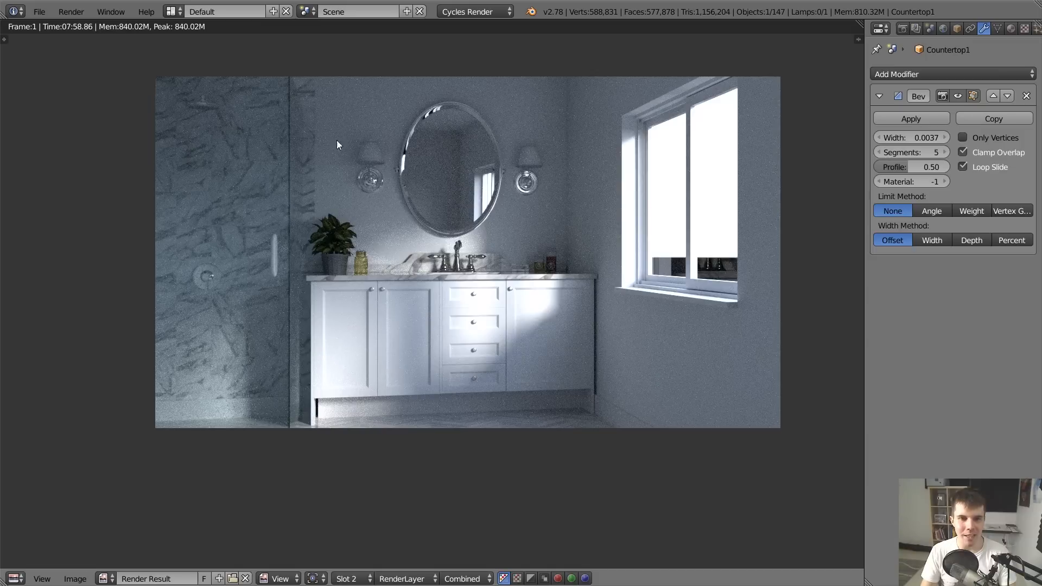
scroll(332, 104, up, 2)
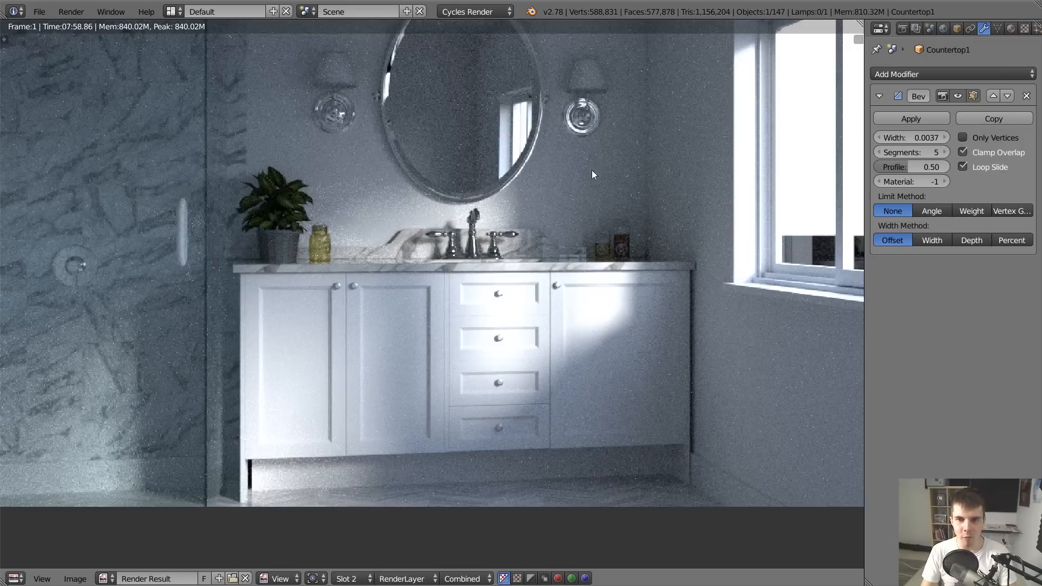
scroll(622, 182, down, 2)
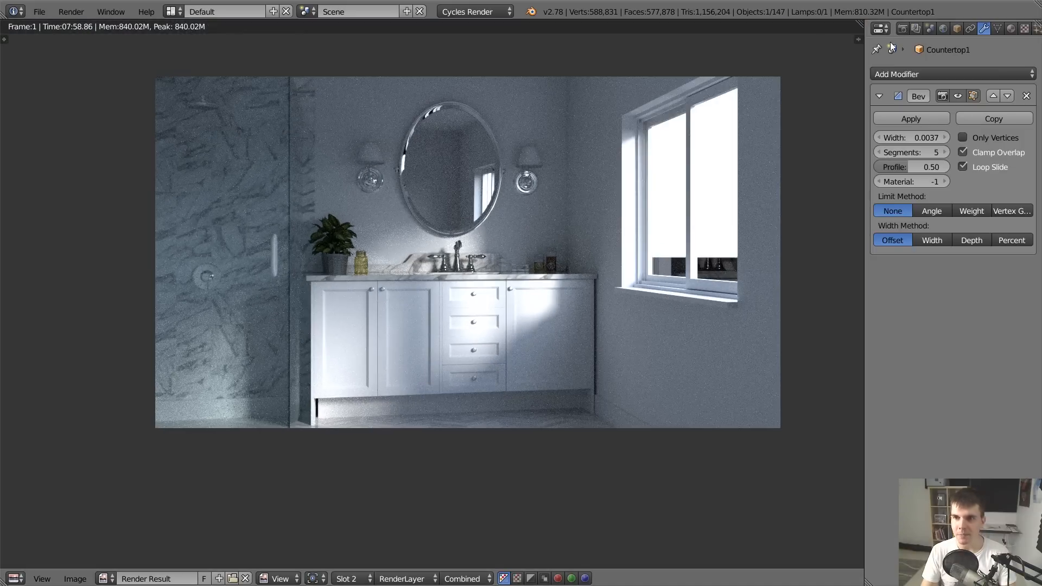
Disable Reflective Caustics and Refractive Caustics in the render's light path settings
click(905, 32)
scroll(941, 384, down, 5)
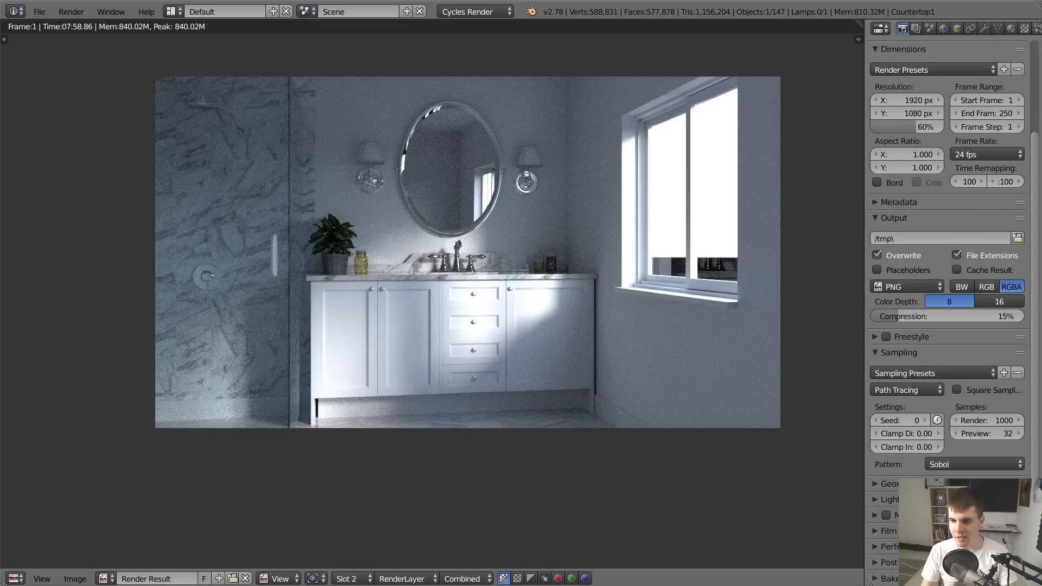
scroll(920, 455, down, 5)
scroll(923, 466, down, 3)
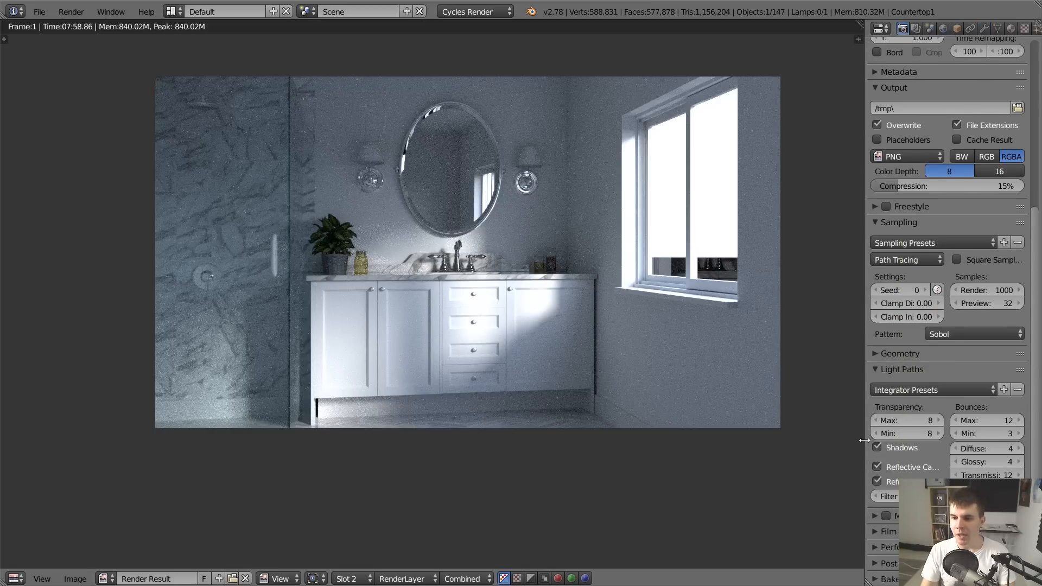
drag(865, 420, 776, 419)
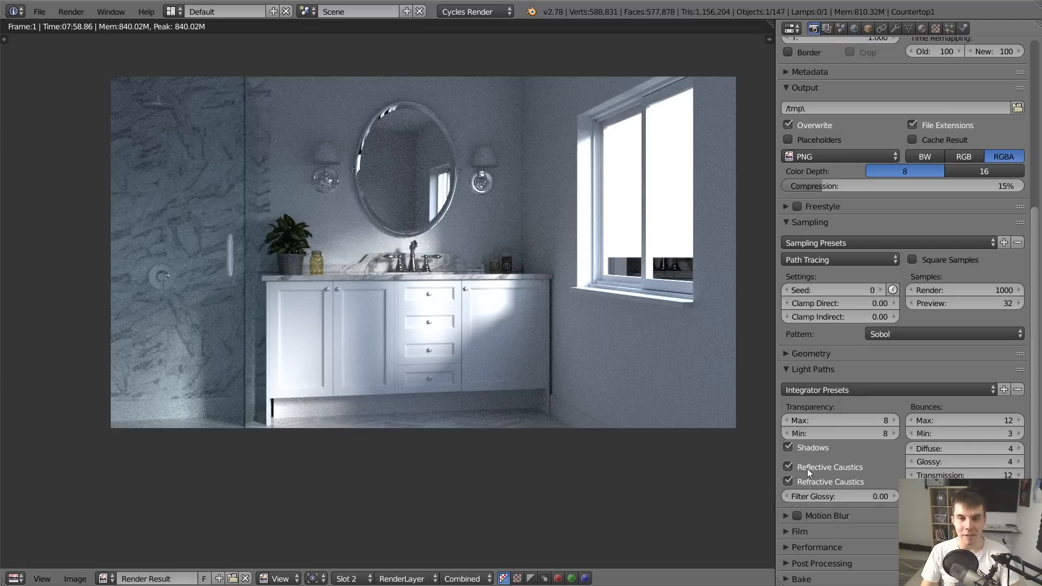
drag(810, 470, 809, 480)
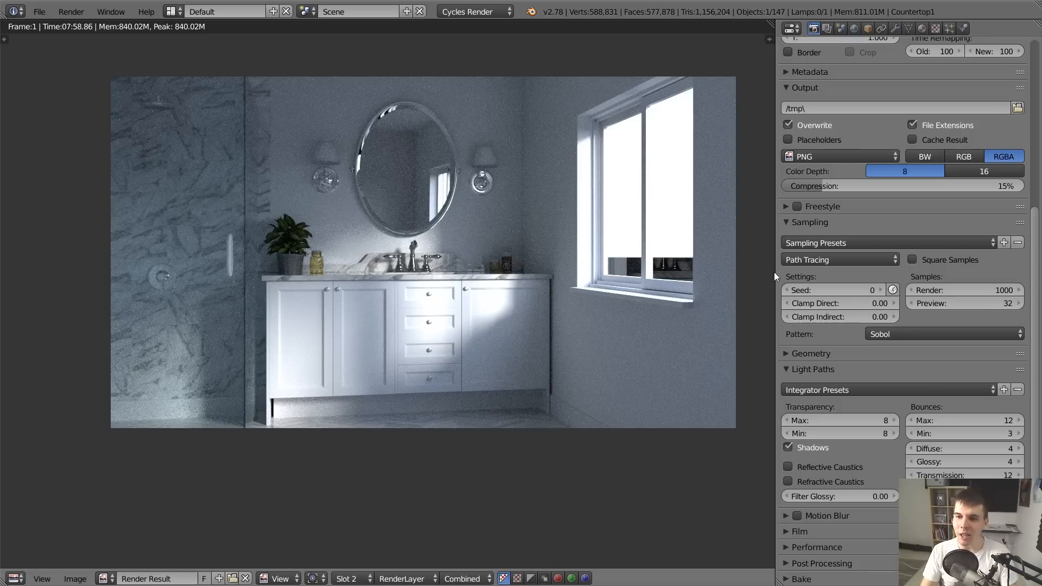
drag(774, 271, 816, 269)
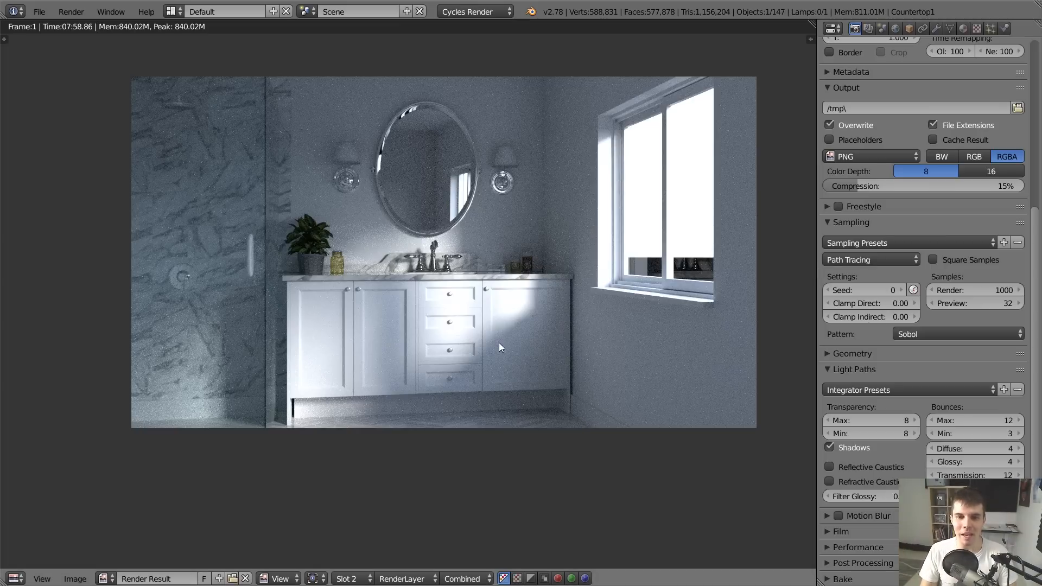
Leave the render and open the baseboard under the vanity for mesh editing in wireframe with nothing selected
key(Escape)
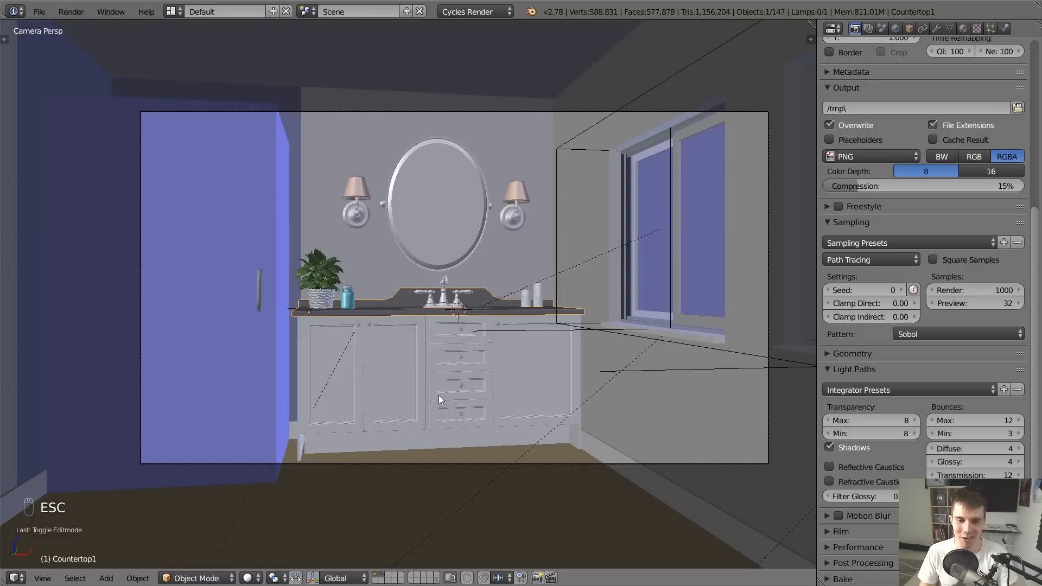
scroll(438, 395, up, 5)
right_click(469, 319)
scroll(461, 320, up, 4)
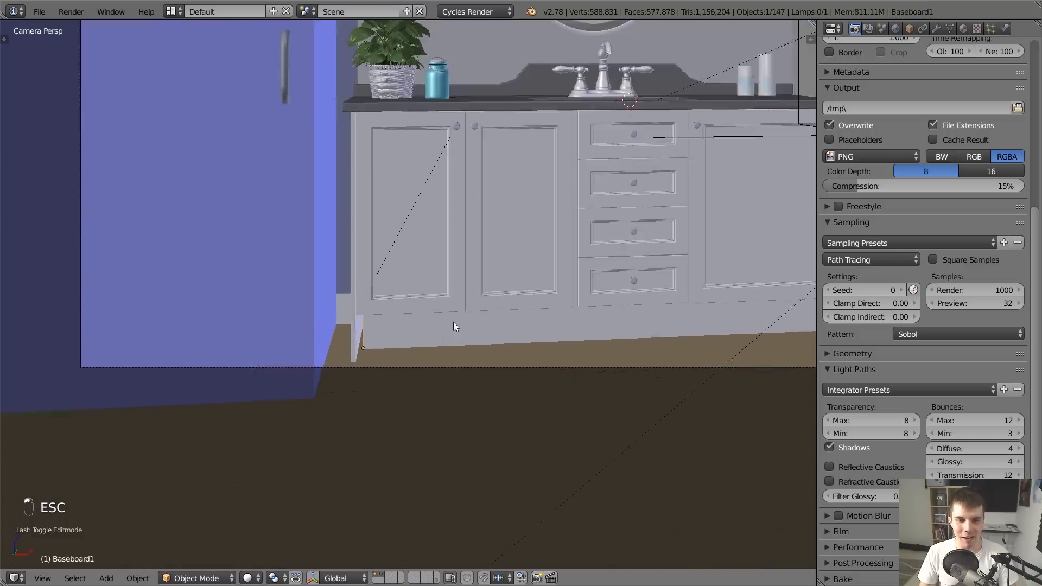
key(Tab)
key(z)
key(a)
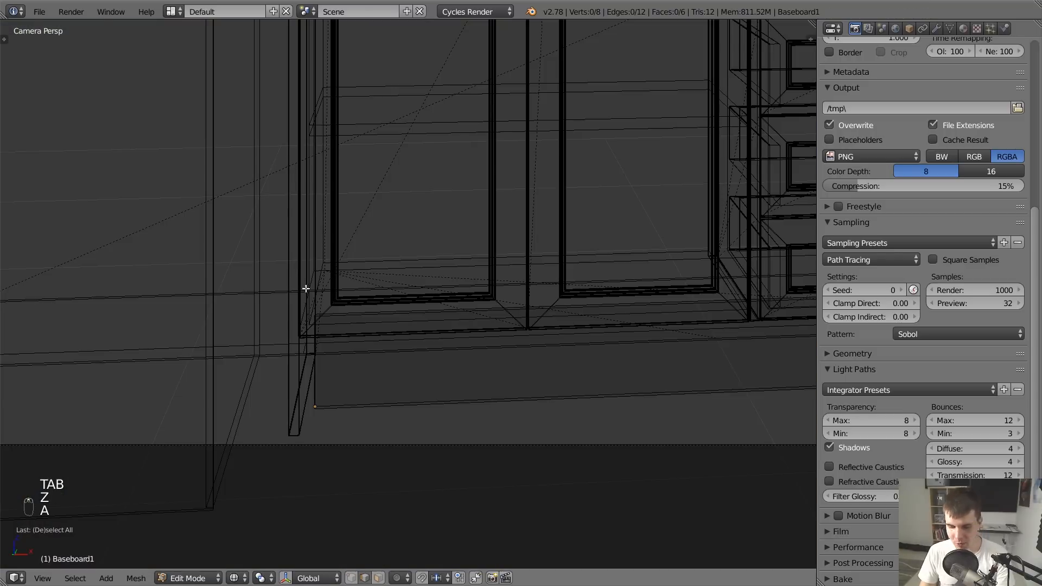
key(F11)
scroll(342, 331, up, 3)
key(F11)
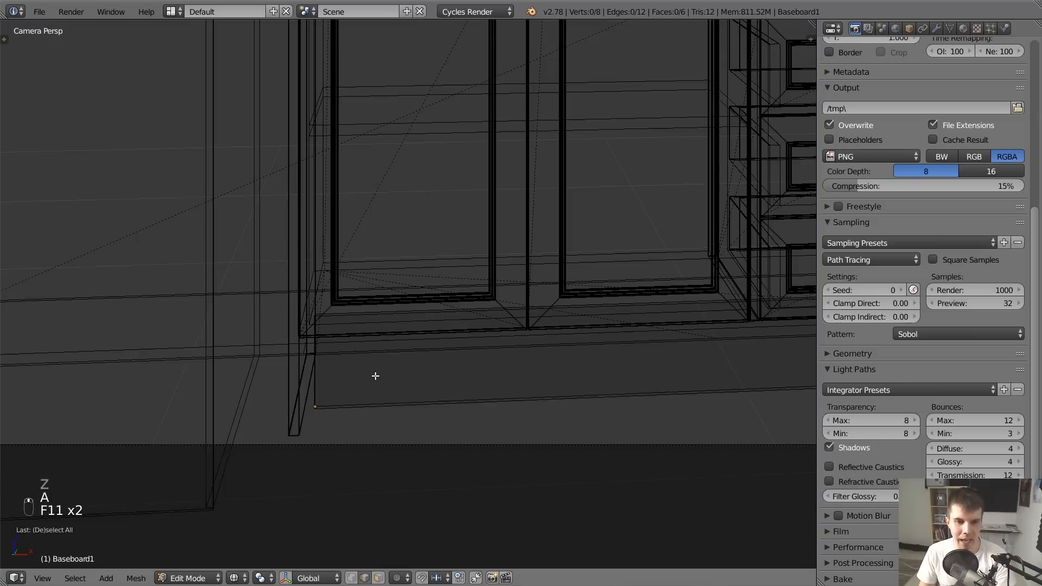
scroll(376, 376, down, 1)
key(a)
key(a)
key(a)
key(z)
key(z)
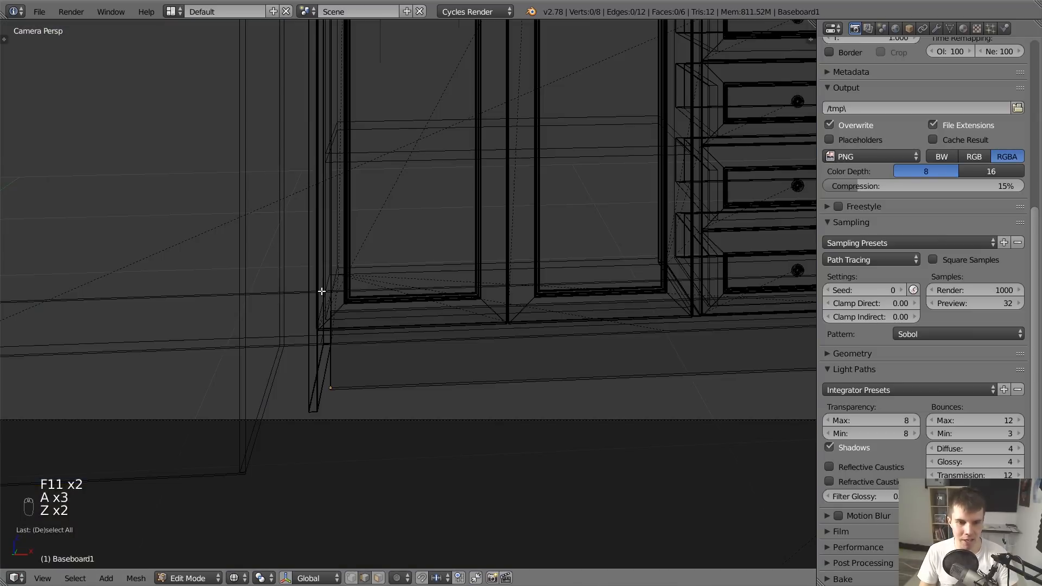
Move the baseboard's left end vertices sideways to meet the cabinet's side panel and return to solid Object Mode
key(b)
drag(319, 285, 393, 452)
key(g)
middle_click(485, 289)
click(487, 291)
key(z)
scroll(490, 292, down, 1)
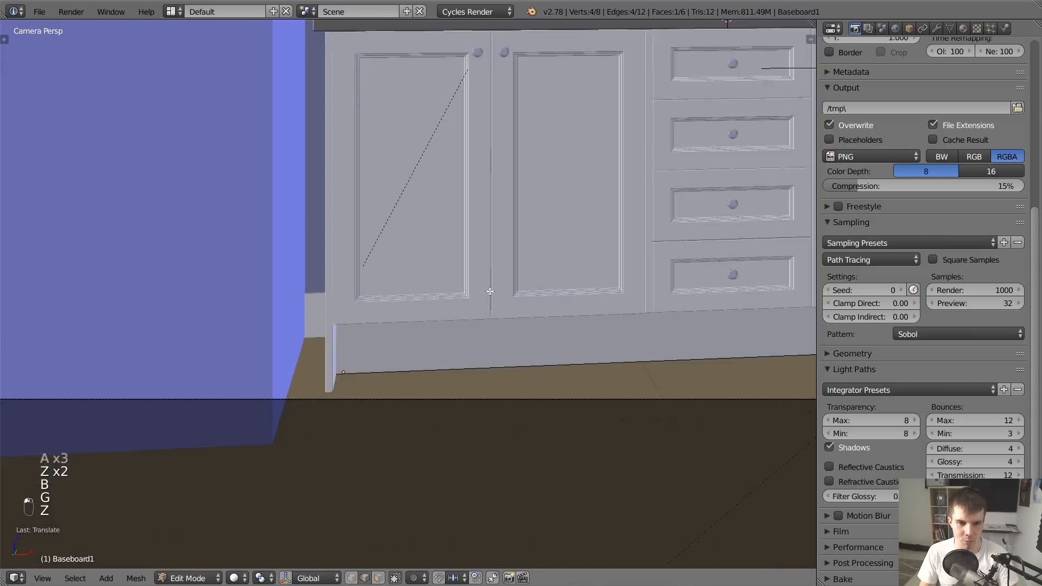
key(Tab)
scroll(516, 242, down, 3)
Check the render, select the oval mirror and rename its Mirror material to Chrome
key(F11)
scroll(316, 185, down, 1)
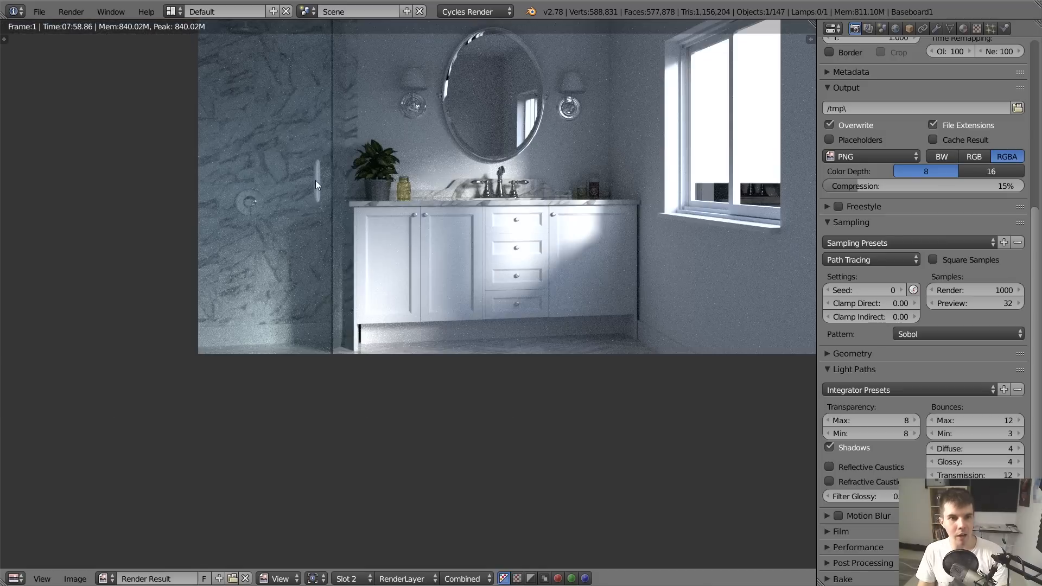
key(F11)
scroll(359, 145, up, 3)
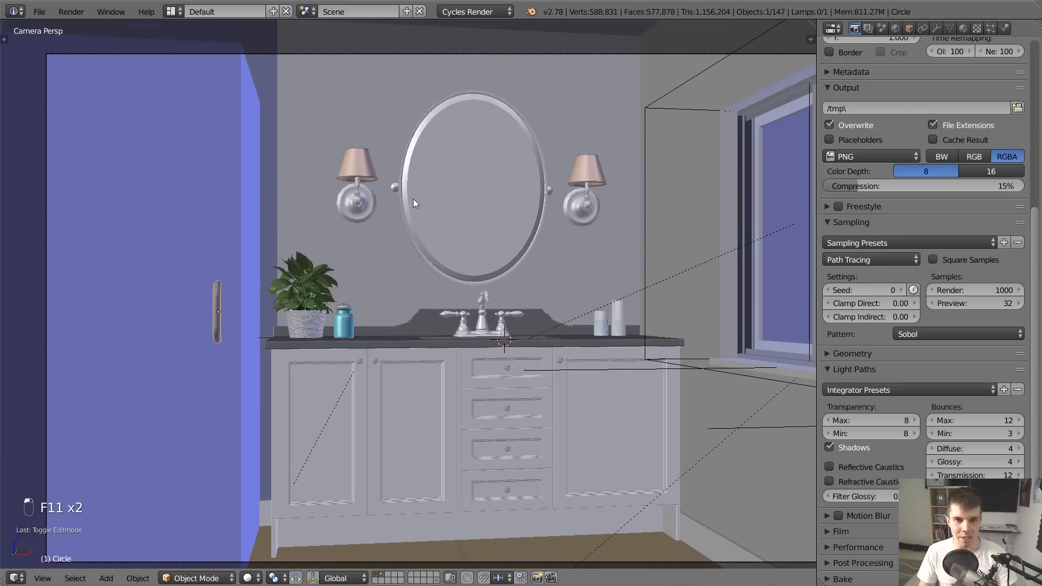
right_click(434, 148)
key(z)
key(z)
key(z)
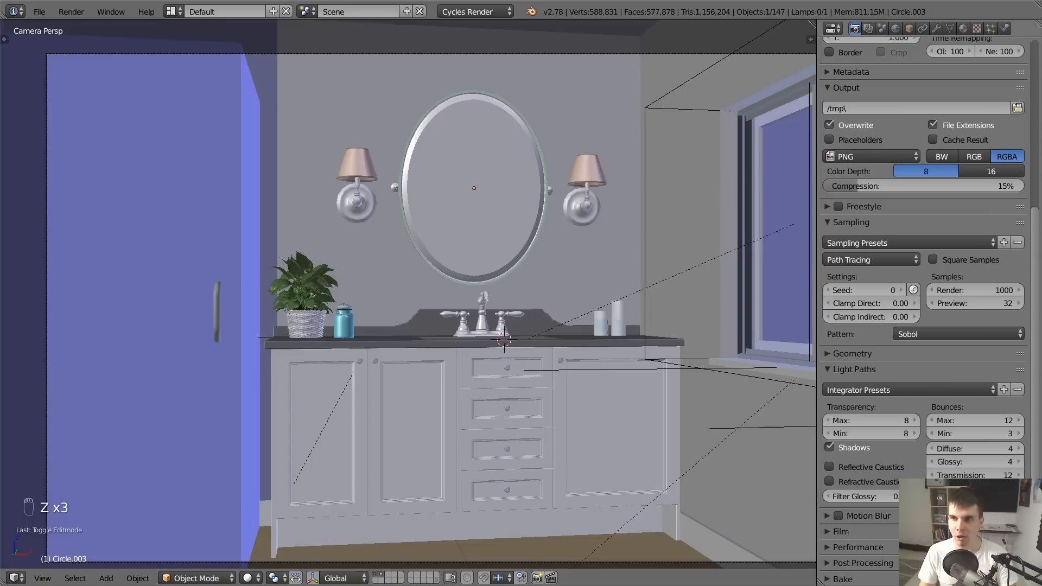
click(964, 28)
click(890, 79)
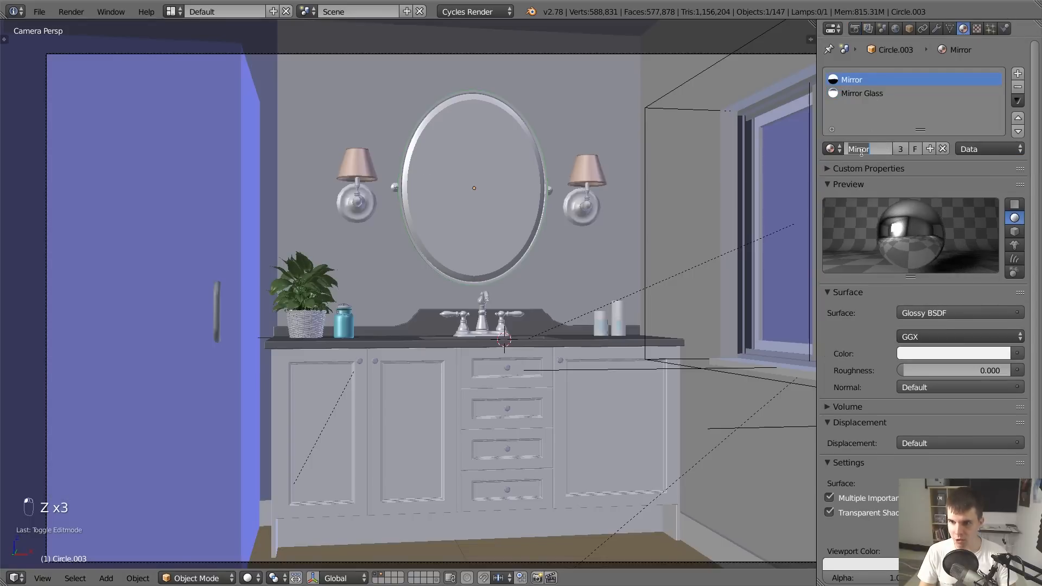
click(862, 149)
text(Chrome)
key(Return)
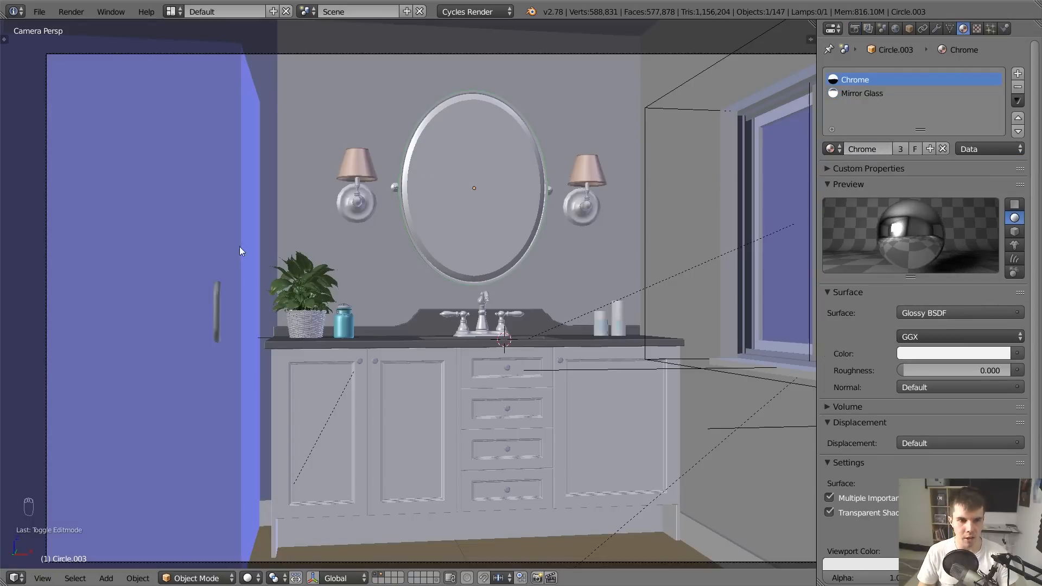
Assign the existing Chrome material to the shower door handle and bring the render back for comparison
right_click(211, 294)
click(839, 118)
text(c)
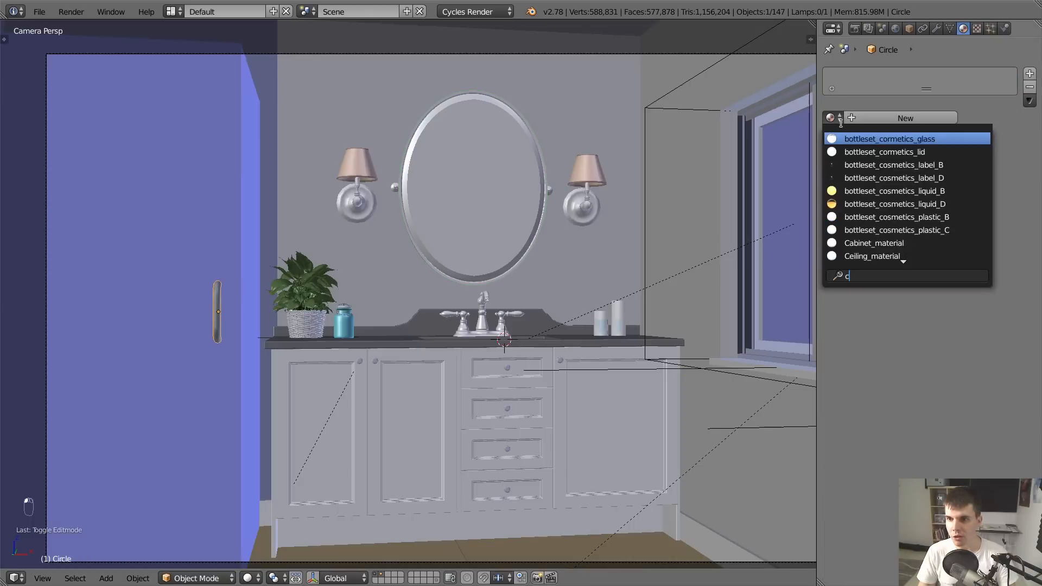
text(hr)
click(884, 136)
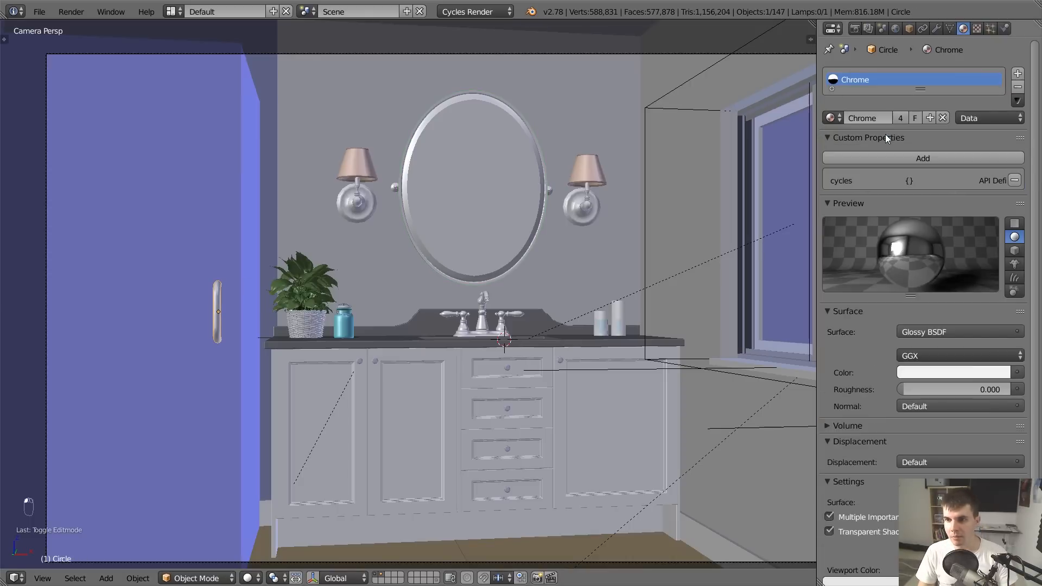
scroll(720, 356, down, 3)
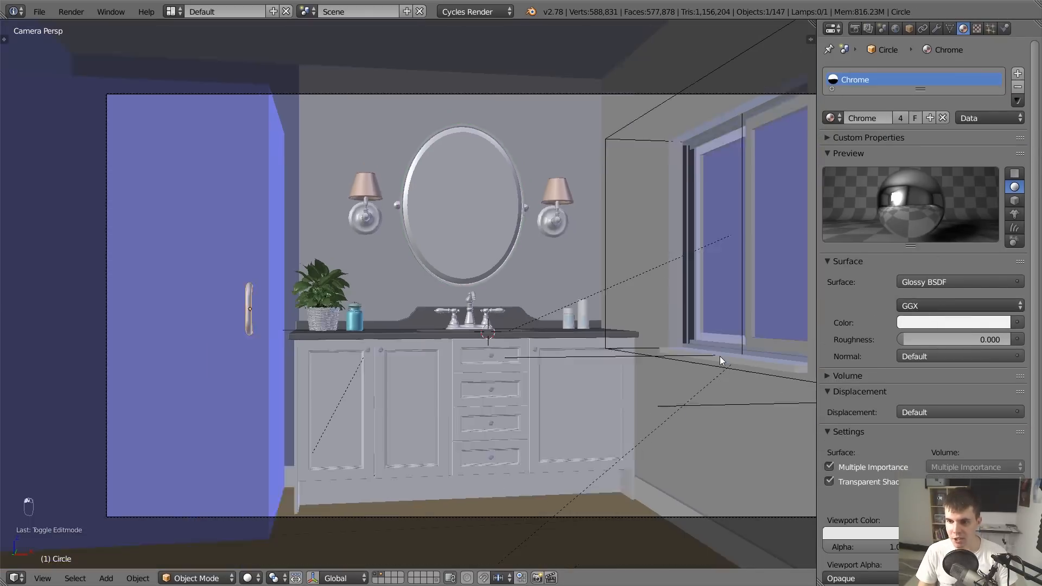
key(F11)
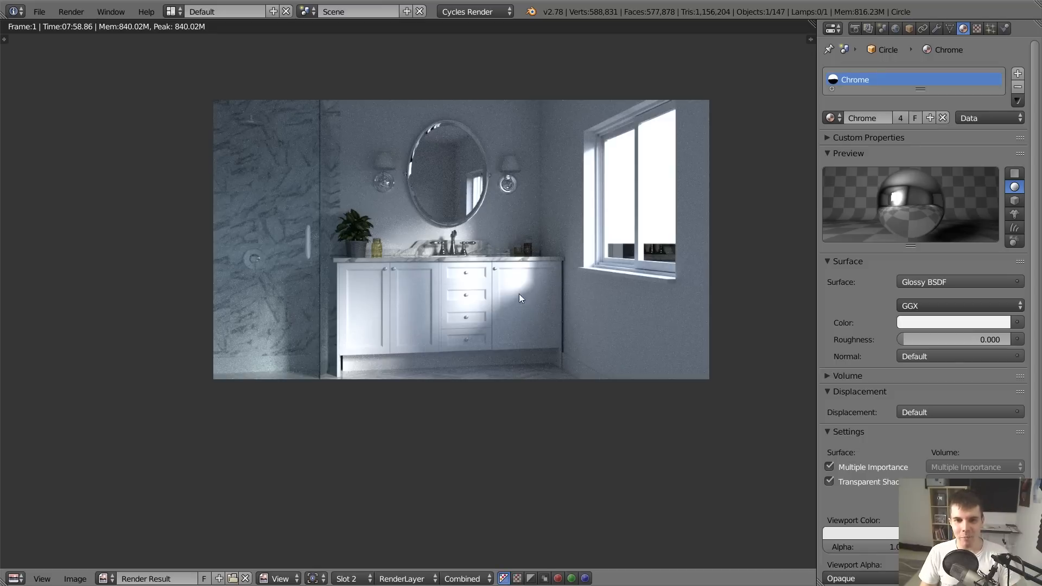
Select all four vanity drawers and move them along the X axis over the right-hand cabinet door
key(Escape)
shift+middle_drag(552, 371, 428, 225)
scroll(477, 180, up, 2)
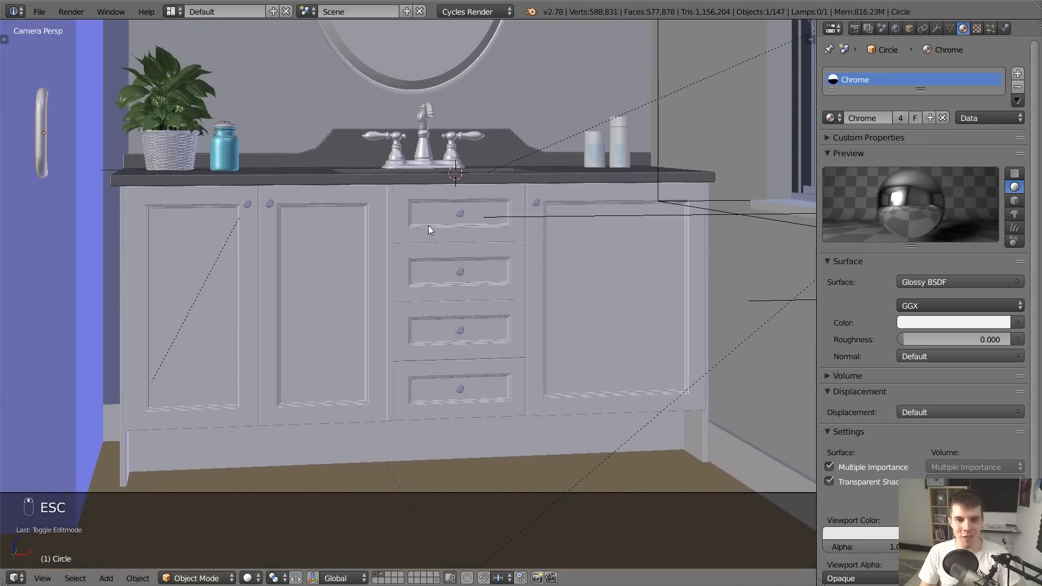
right_click(415, 205)
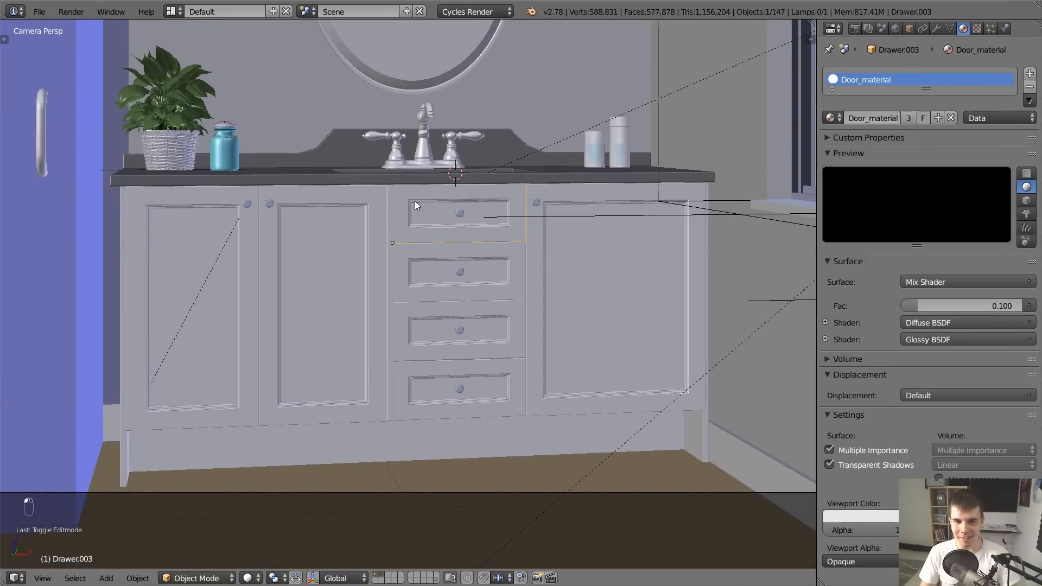
key(KP_Decimal)
middle_drag(415, 208, 379, 241)
scroll(379, 241, down, 3)
scroll(425, 282, down, 4)
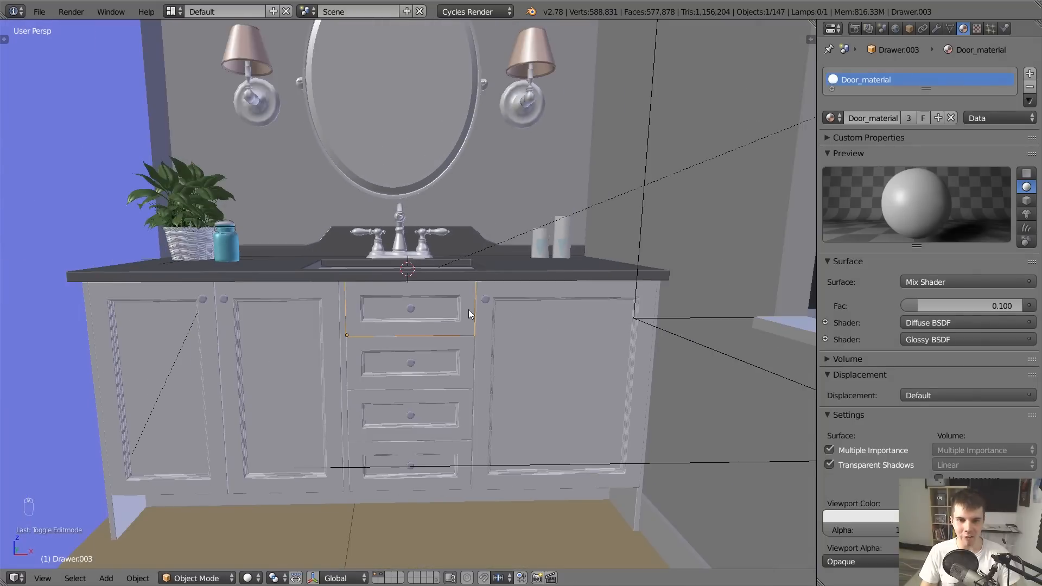
scroll(347, 311, up, 1)
scroll(349, 311, down, 1)
shift+middle_drag(400, 324, 408, 263)
scroll(406, 266, up, 1)
right_click(379, 301)
shift+right_click(359, 369)
shift+right_click(356, 429)
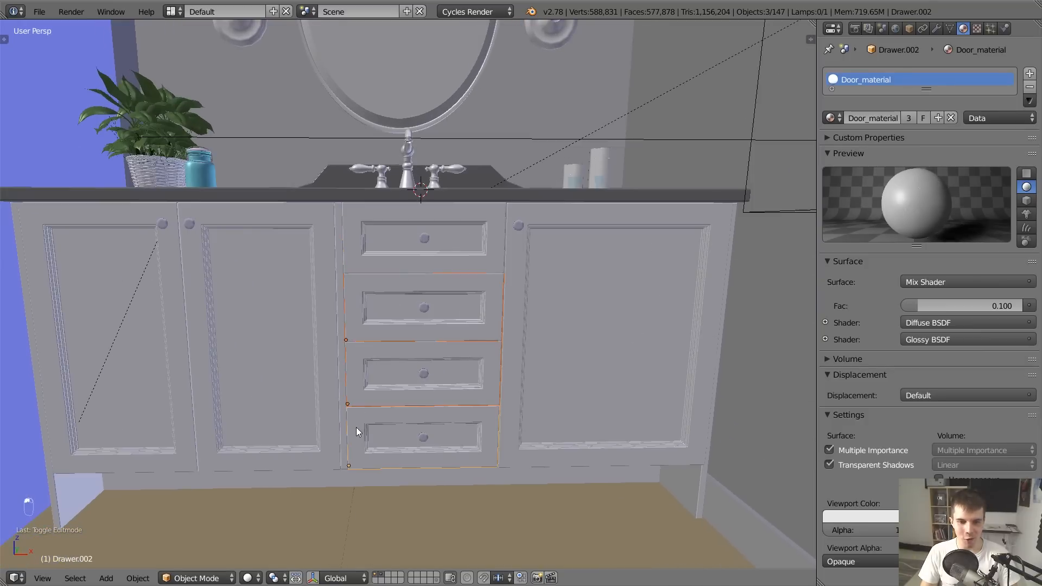
shift+right_click(392, 257)
key(g)
key(x)
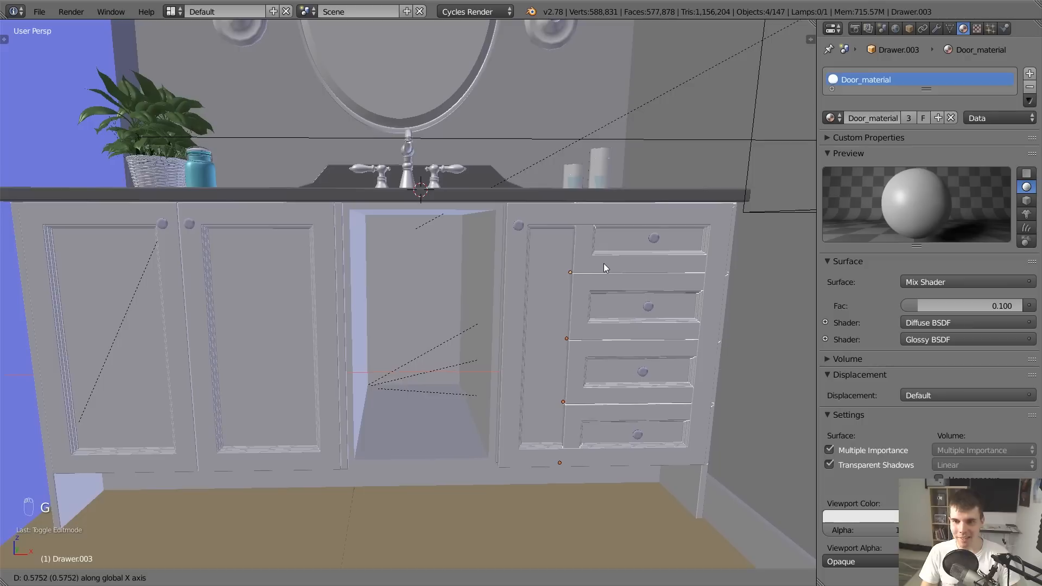
click(598, 263)
Move the right-hand cabinet door left along the X axis so it covers the former drawer opening
right_click(537, 249)
key(g)
key(x)
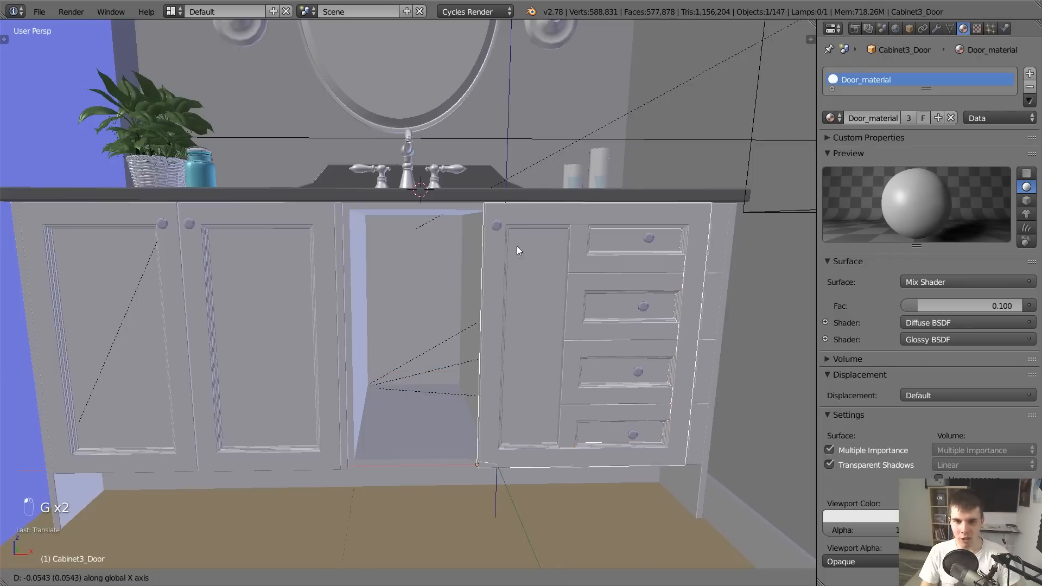
click(344, 229)
Open the top drawer for mesh editing in wireframe with vertex selection and nothing selected
right_click(589, 248)
key(Tab)
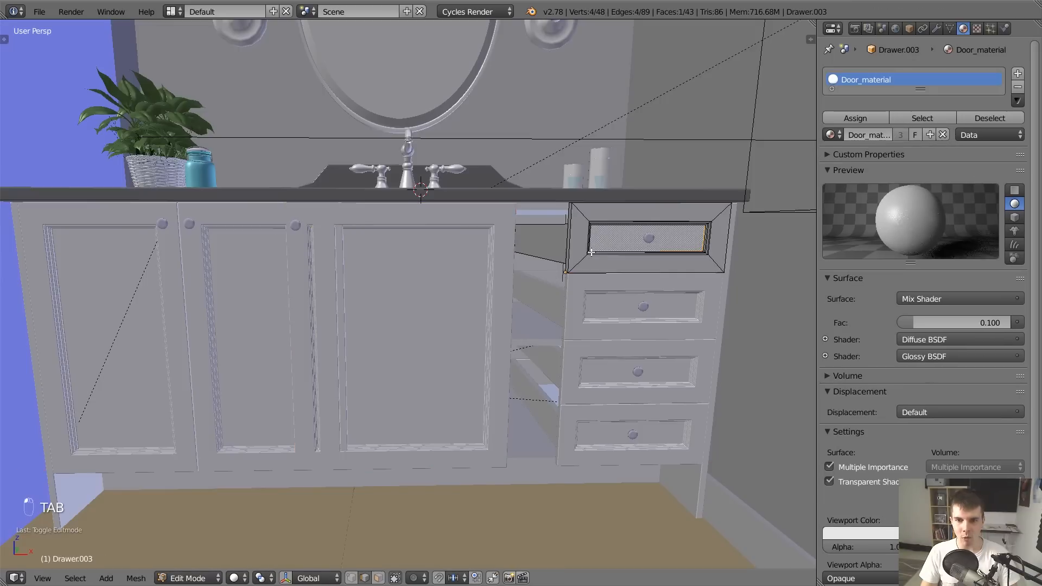
key(a)
key(a)
key(a)
key(a)
key(a)
key(z)
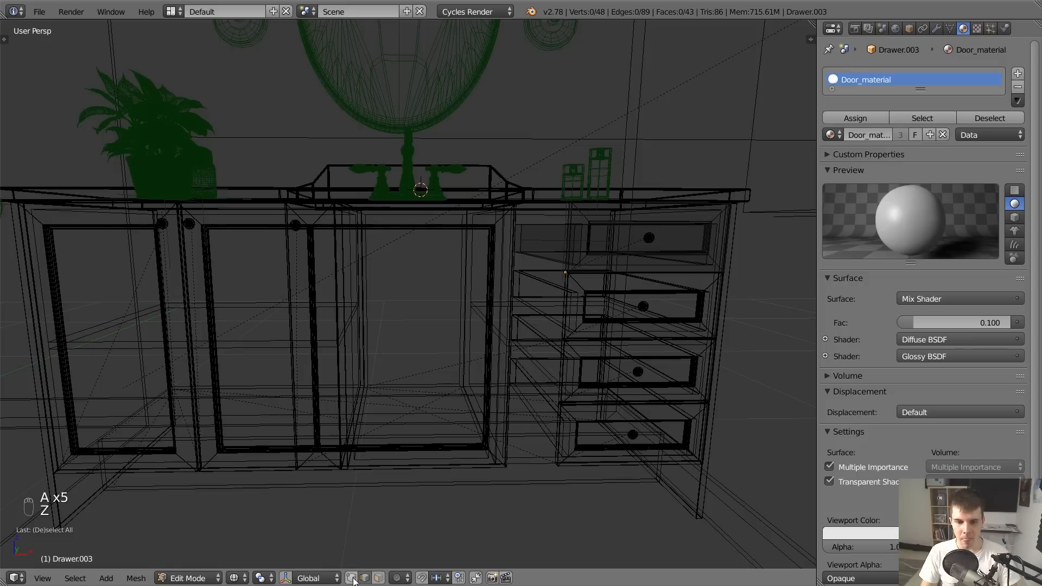
key(a)
key(a)
key(a)
Widen the linked drawer fronts by moving the left-side vertices along the X axis until they meet the middle cabinet door
key(b)
drag(481, 158, 611, 313)
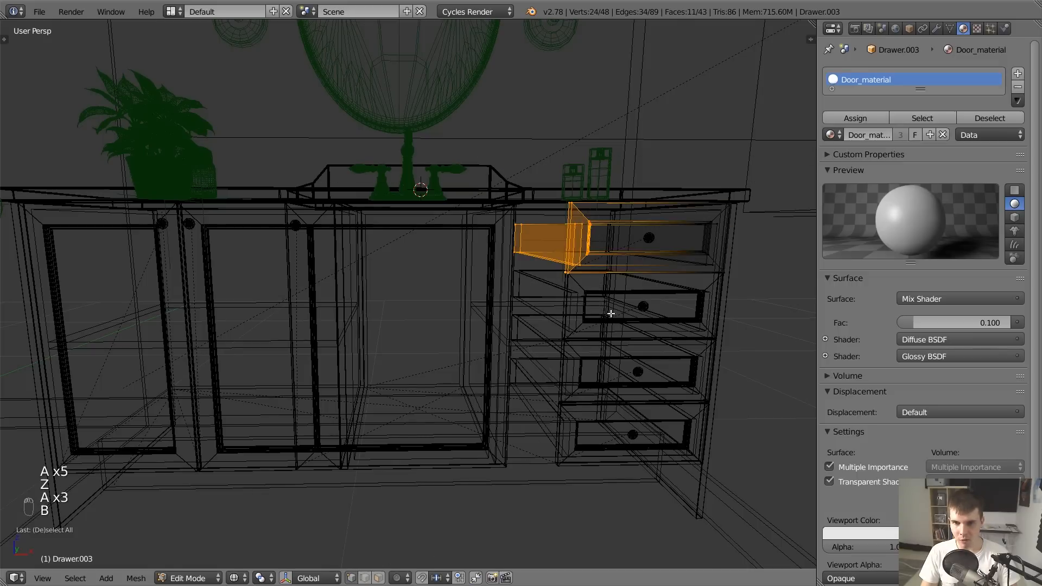
middle_drag(611, 313, 613, 233)
key(z)
key(g)
key(x)
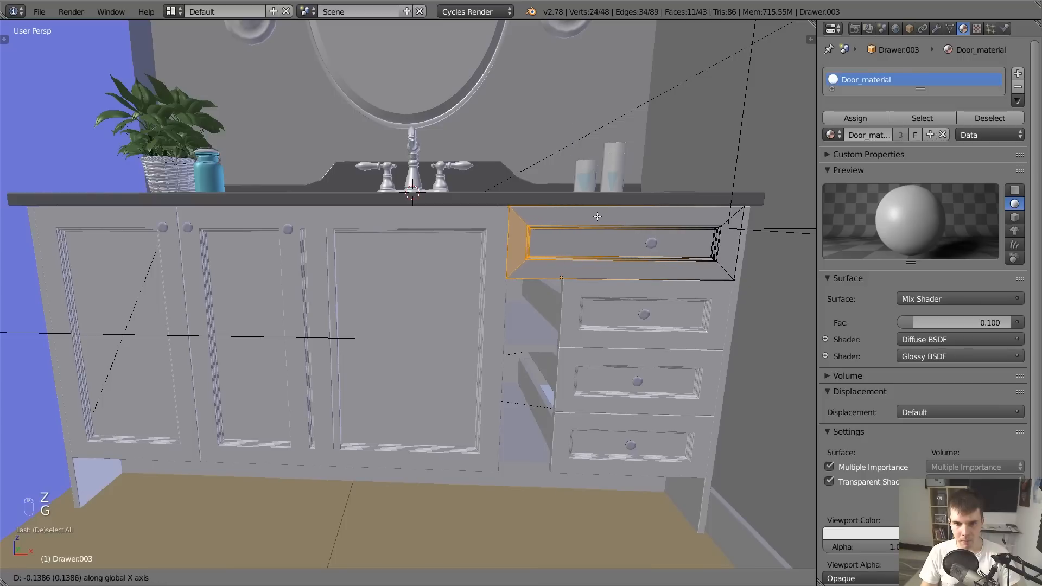
click(607, 224)
key(Tab)
Narrow the two linked left-hand cabinet doors by moving all of the mesh's right-side vertices left along the X axis
middle_drag(607, 223, 444, 220)
right_click(301, 213)
key(Tab)
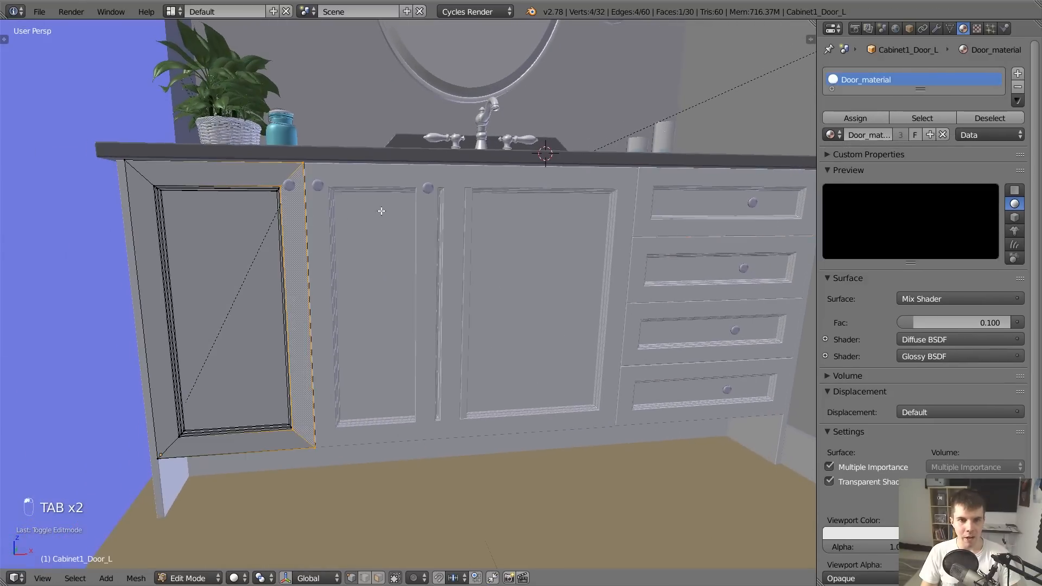
key(z)
key(a)
key(a)
key(a)
key(a)
key(a)
key(b)
drag(256, 111, 384, 472)
key(z)
key(g)
click(472, 268)
key(Tab)
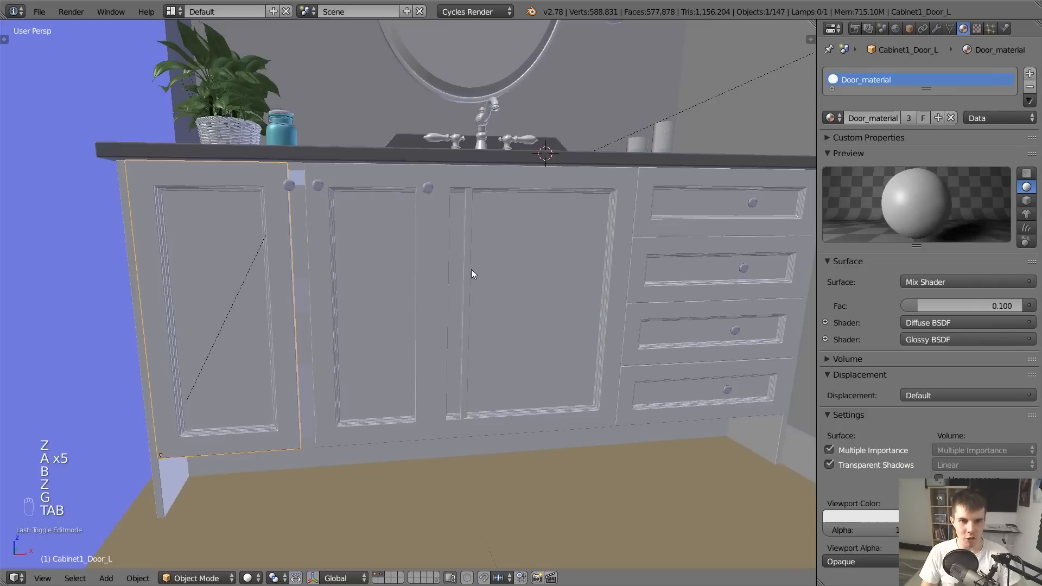
Move the second cabinet door left about 0.038 along the X axis against the first door
right_click(387, 248)
key(g)
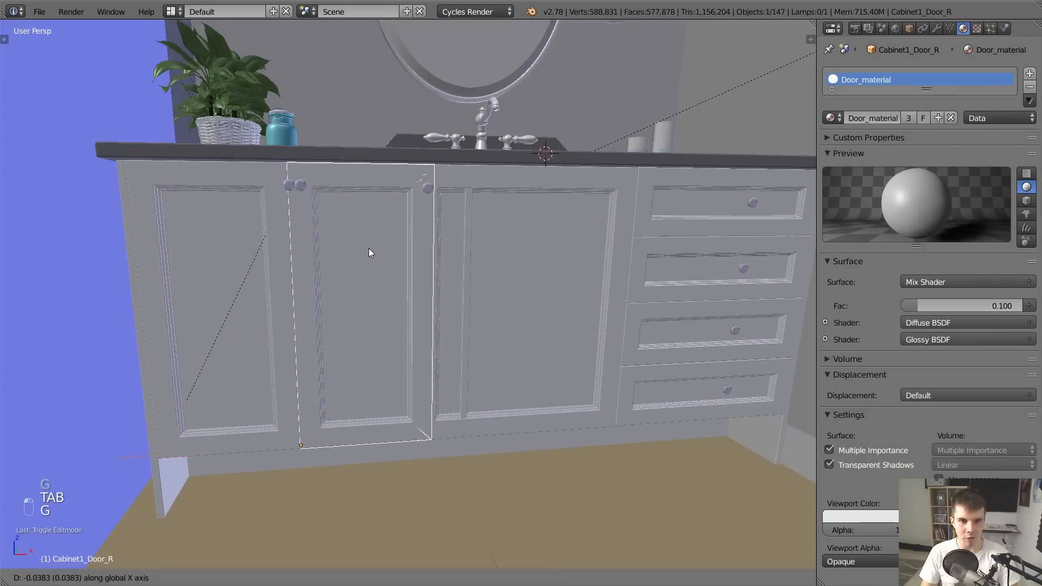
click(369, 248)
right_click(458, 214)
key(Tab)
middle_drag(536, 216, 631, 247)
right_click(683, 187)
key(Tab)
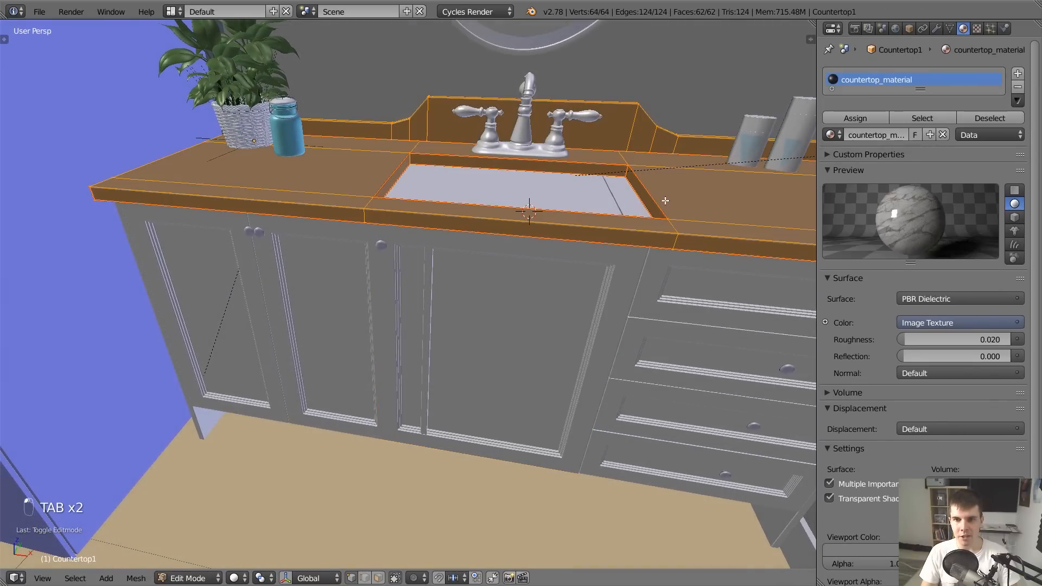
key(Tab)
middle_drag(643, 237, 584, 265)
right_click(398, 282)
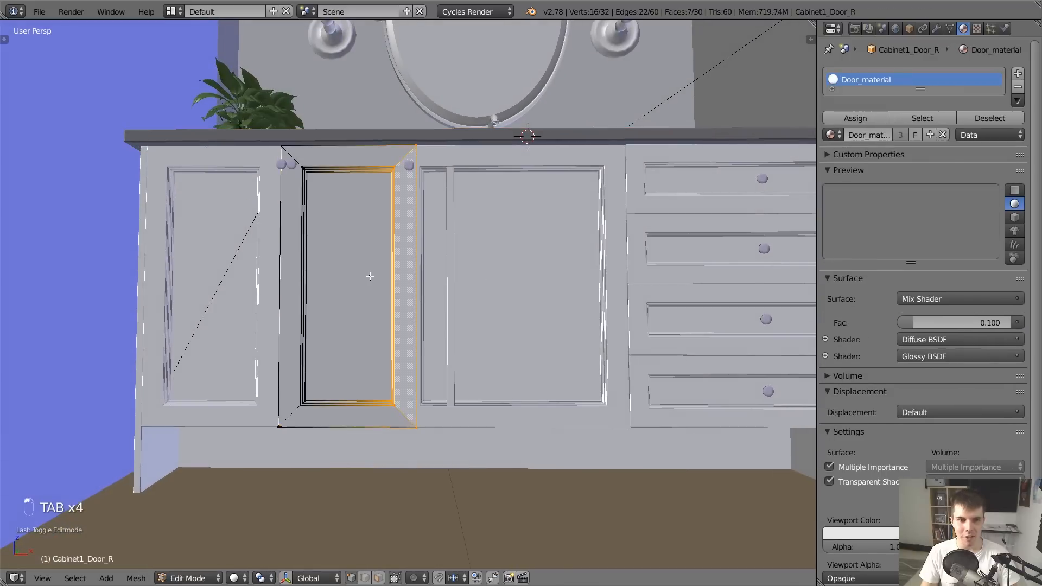
key(Tab)
key(Tab)
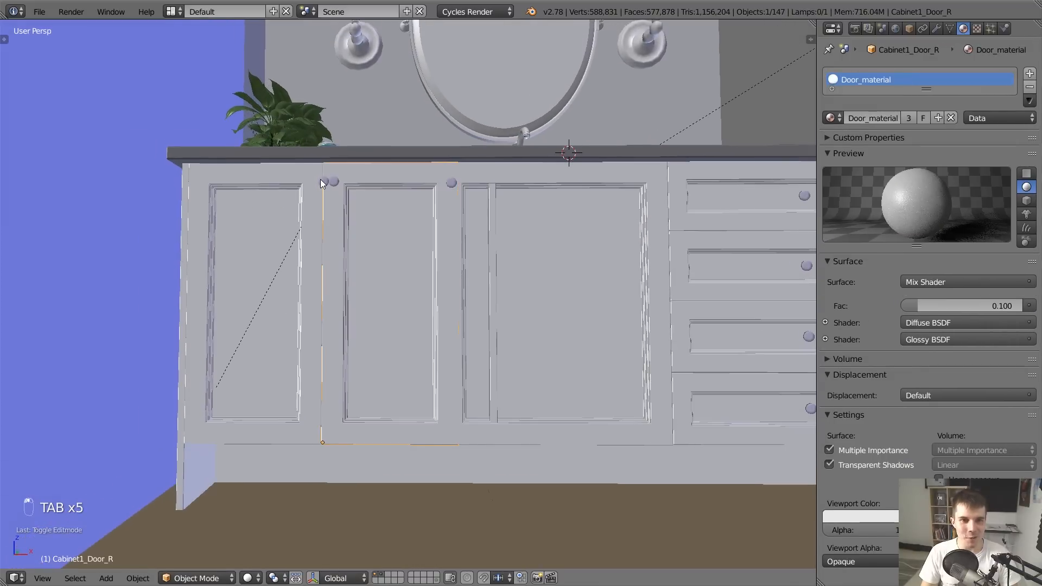
Move the leftmost door's handle left along the X axis onto that door's frame
right_click(323, 180)
scroll(380, 217, up, 2)
key(g)
scroll(397, 231, up, 2)
key(g)
middle_click(380, 217)
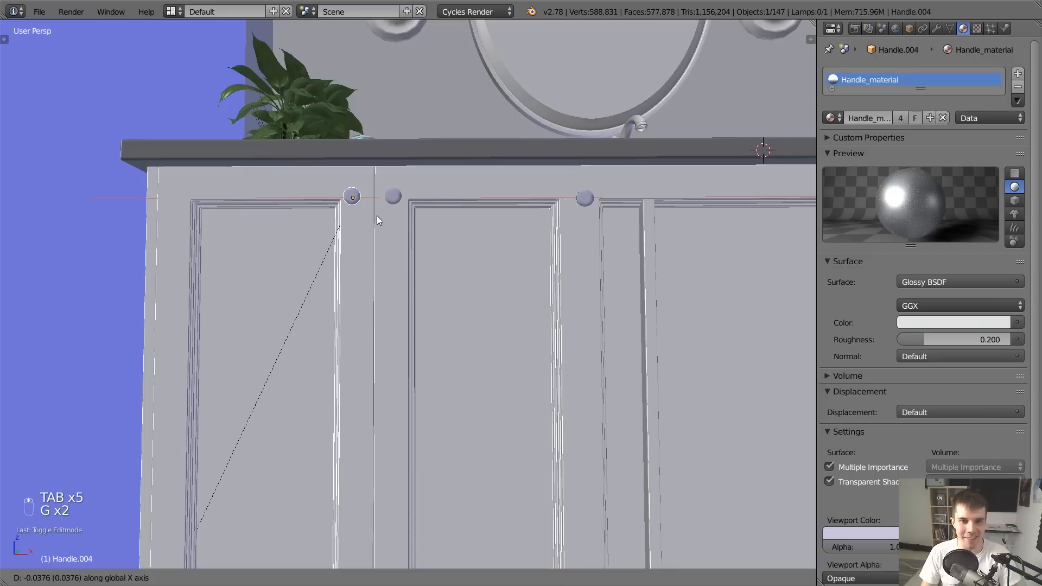
click(386, 218)
scroll(390, 219, down, 3)
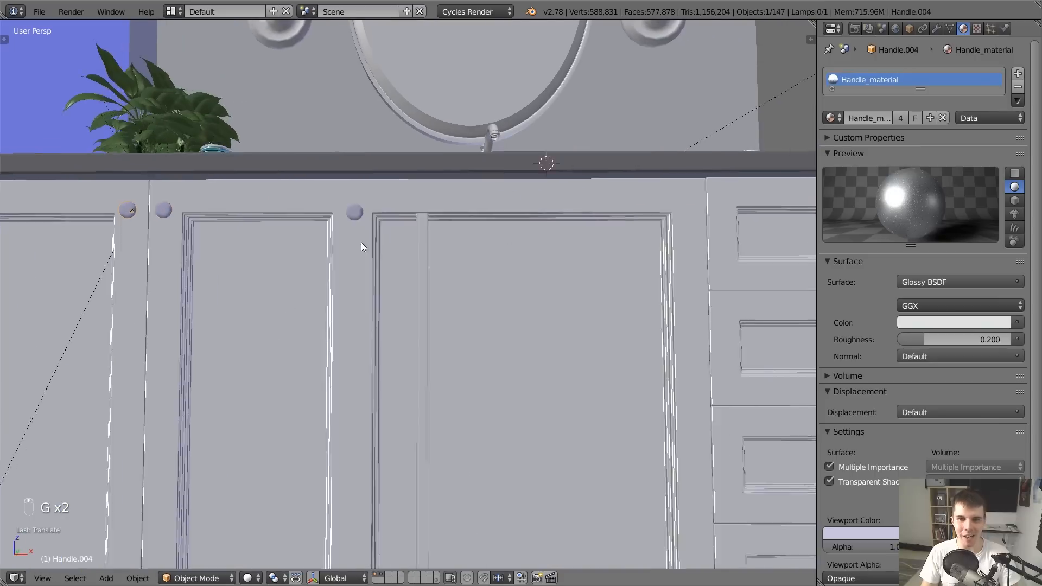
right_click(454, 227)
key(Tab)
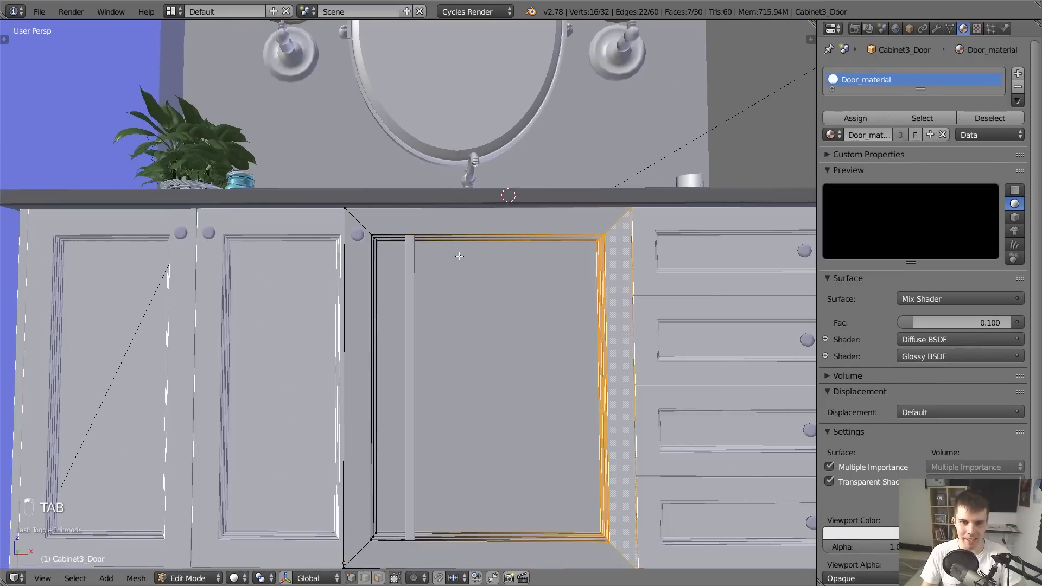
scroll(434, 261, down, 3)
key(a)
key(a)
key(a)
key(a)
key(a)
key(z)
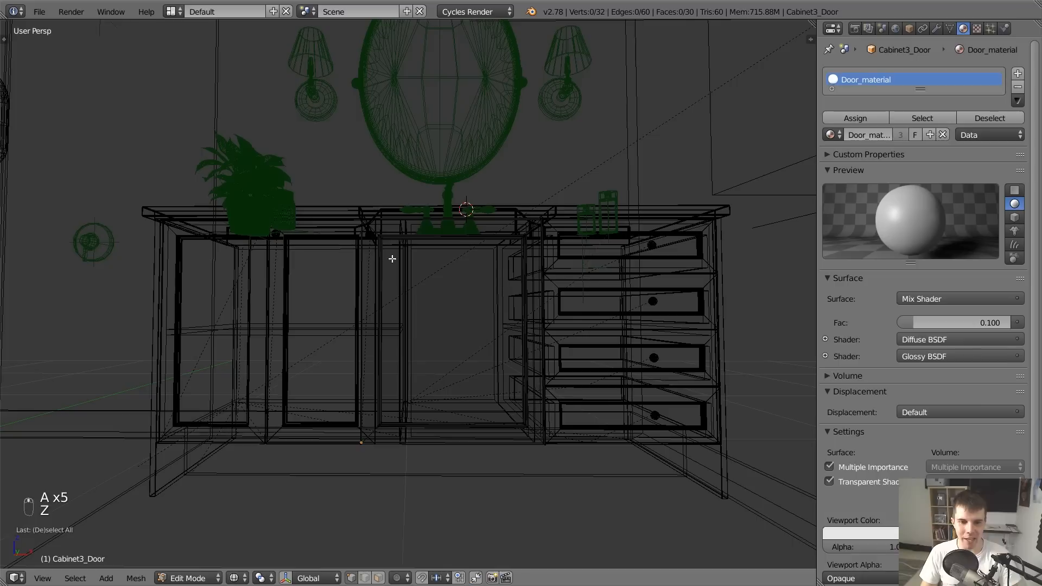
key(z)
key(Tab)
Move the vertical divider strip left along the X axis to the joint between the second and the wide middle door
right_click(402, 258)
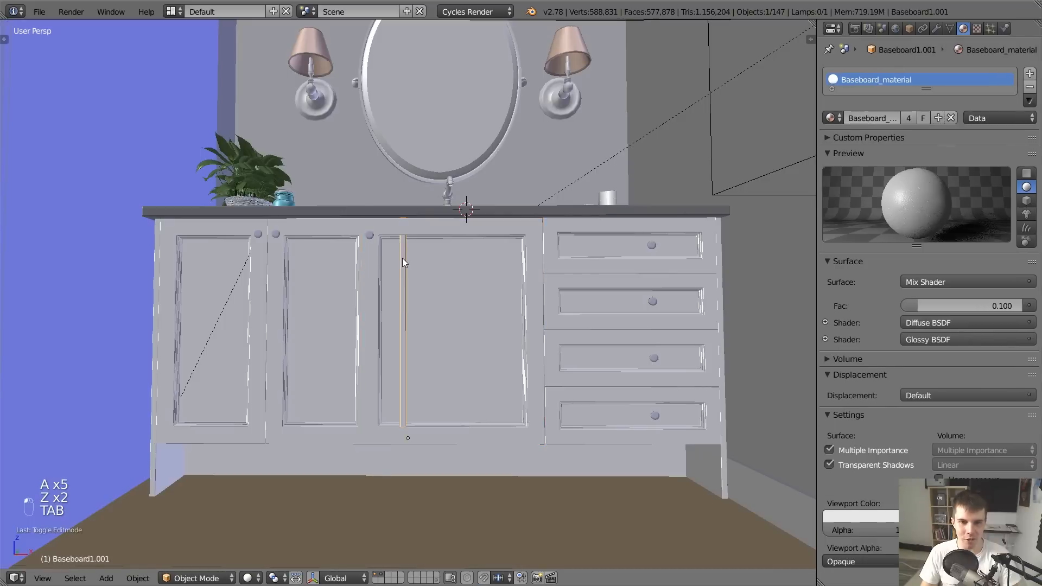
key(z)
scroll(403, 258, up, 1)
scroll(403, 259, down, 2)
scroll(405, 261, up, 2)
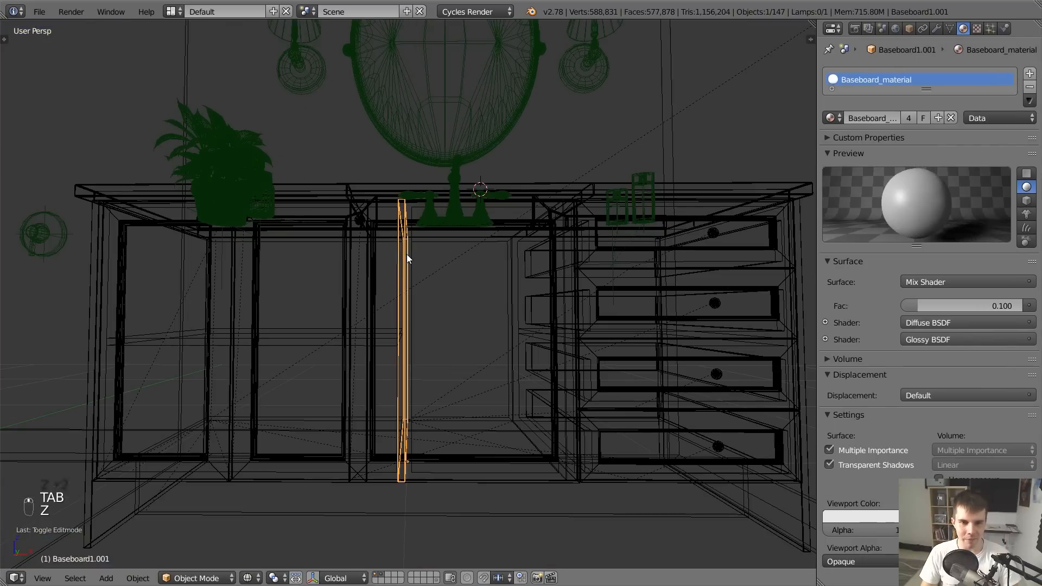
key(z)
key(g)
click(396, 243)
key(z)
scroll(394, 241, up, 4)
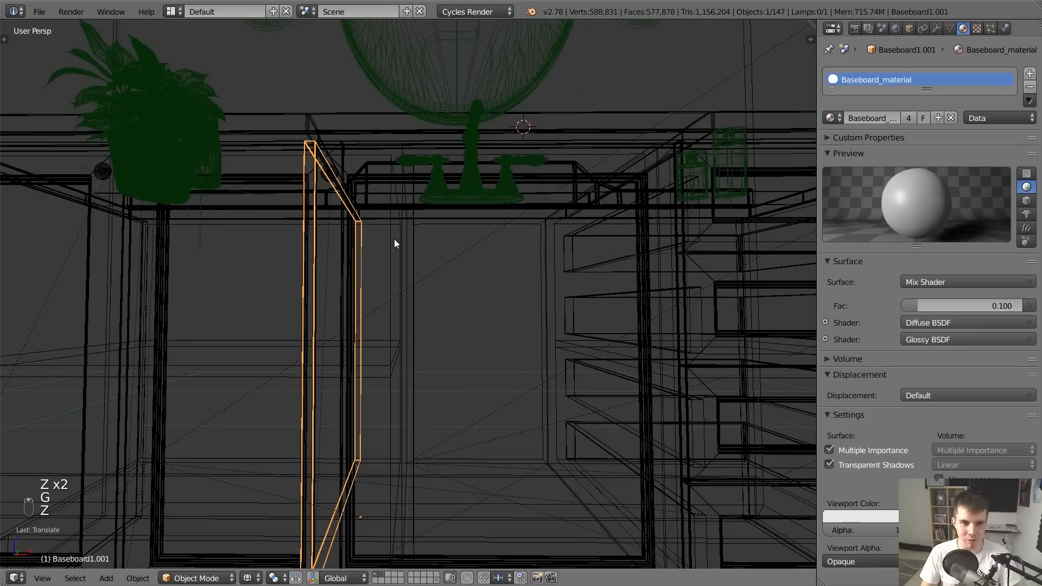
key(Tab)
key(z)
key(Tab)
Narrow the linked left-hand doors further by moving their right-side vertices left along the X axis
right_click(405, 194)
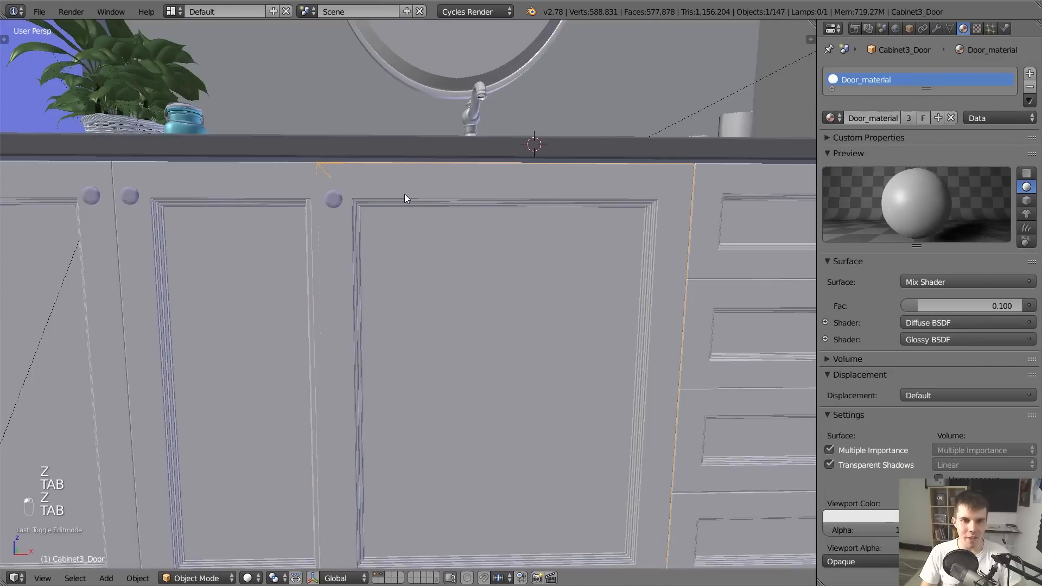
mouse_move(405, 194)
middle_down()
mouse_move(444, 192)
mouse_move(363, 213)
middle_up()
right_click(362, 213)
key(Tab)
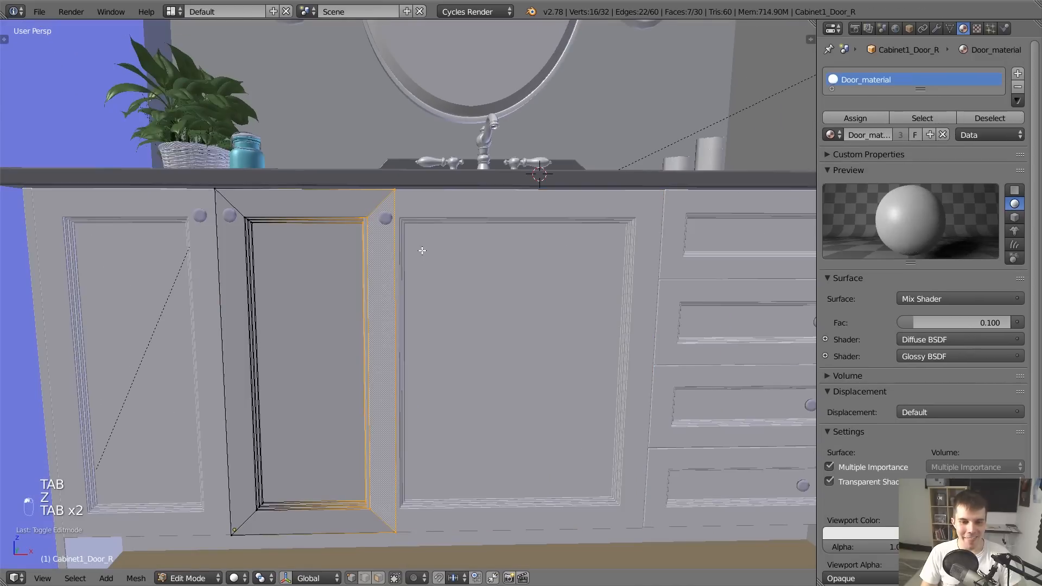
key(g)
click(402, 247)
key(Tab)
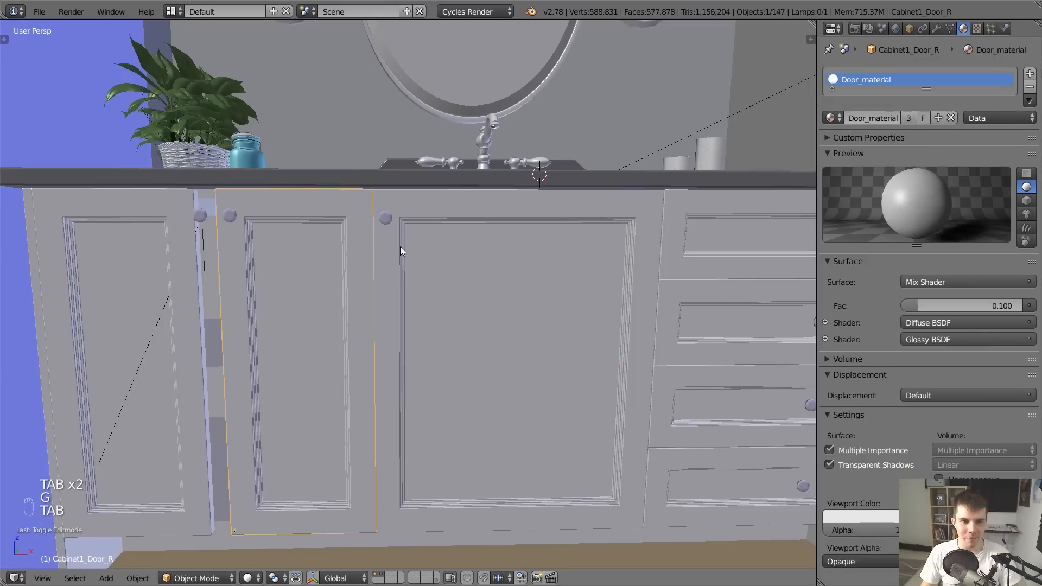
Shift the second cabinet door left along the X axis to close the gap beside the first door
key(g)
key(x)
click(355, 242)
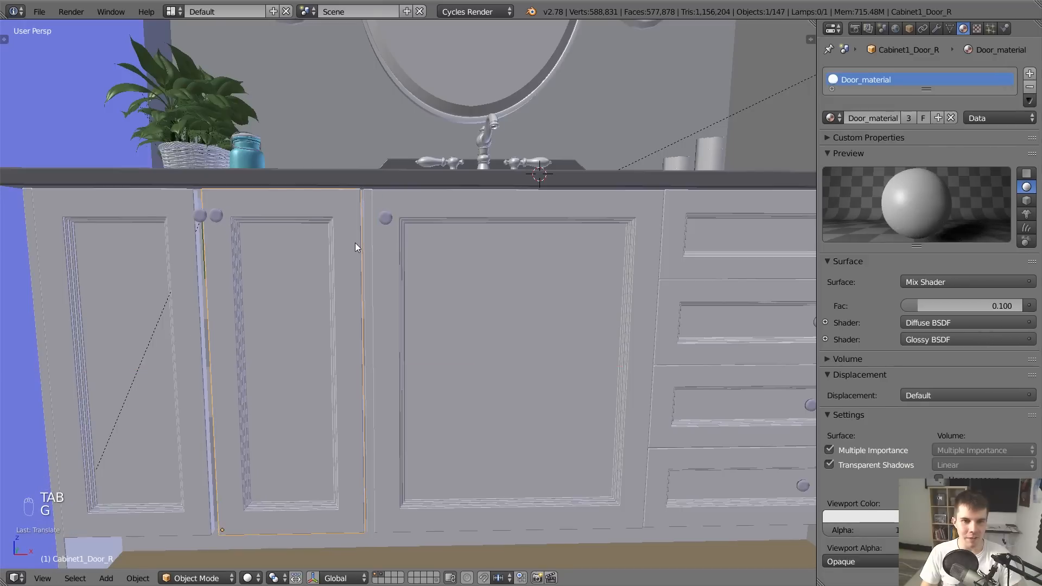
Widen the linked left-hand doors slightly by moving their right-side vertices right along the X axis
key(Tab)
key(g)
key(x)
click(378, 238)
key(Tab)
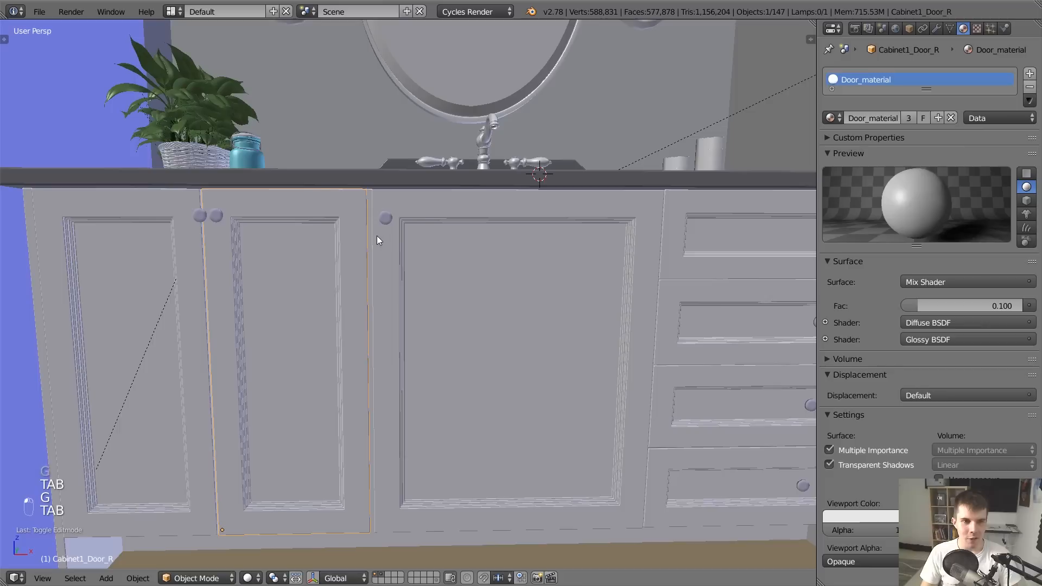
key(g)
key(x)
right_click(376, 237)
Pull the linked doors' right-side vertices left about 0.007 along the X axis and shift the second door left about 0.008
shift+middle_drag(377, 236, 431, 238)
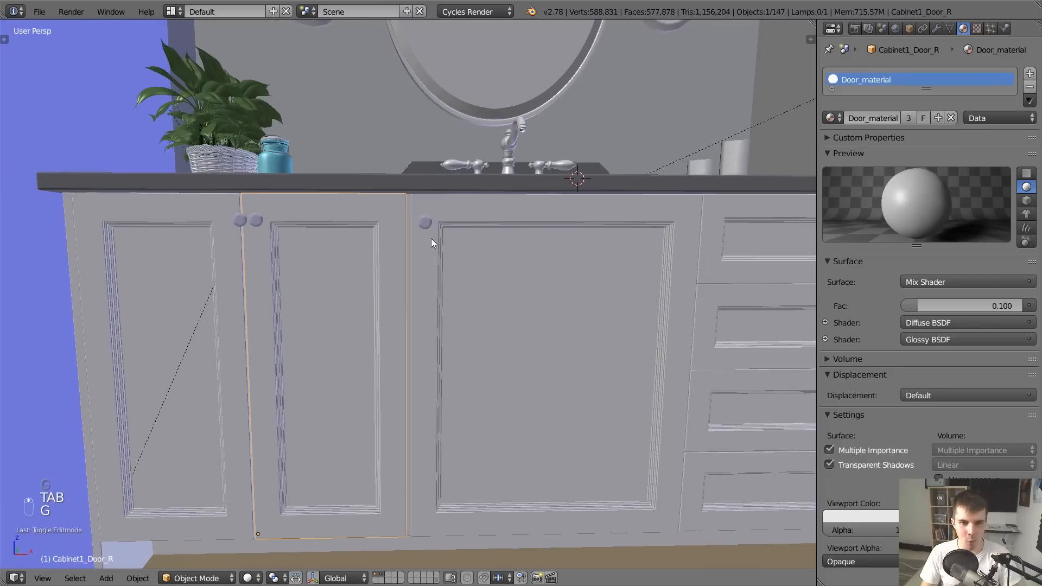
key(Tab)
key(g)
key(x)
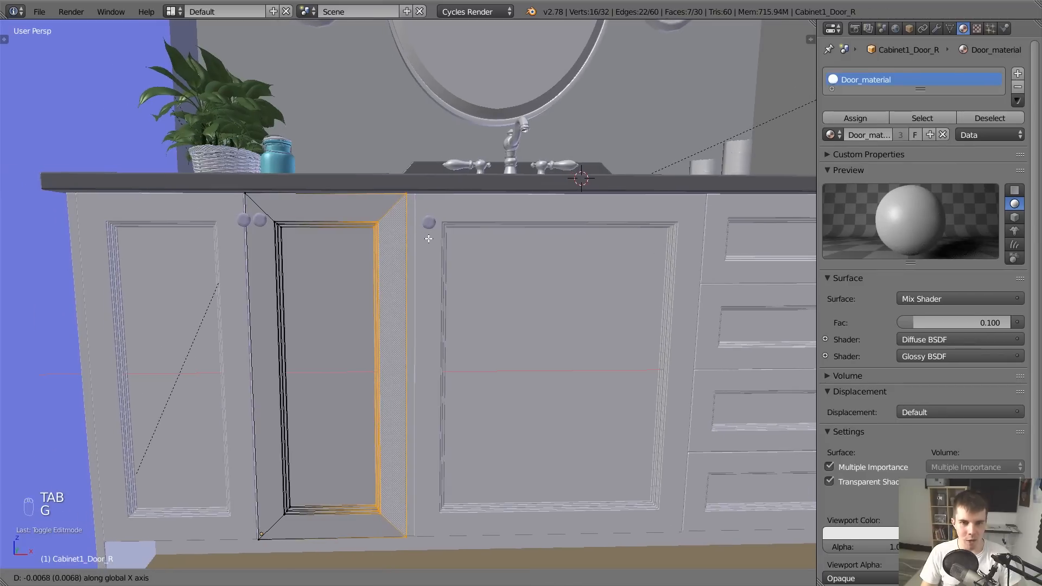
click(428, 239)
key(Tab)
key(g)
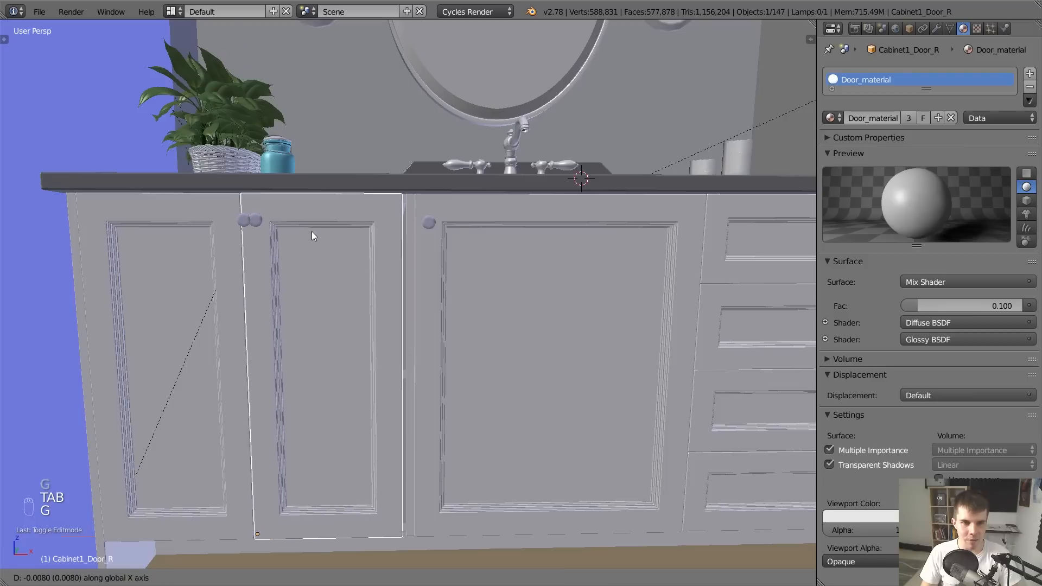
click(311, 232)
Move the leftmost door's handle left about 0.034 along the X axis, away from the door joint
right_click(249, 225)
key(g)
key(x)
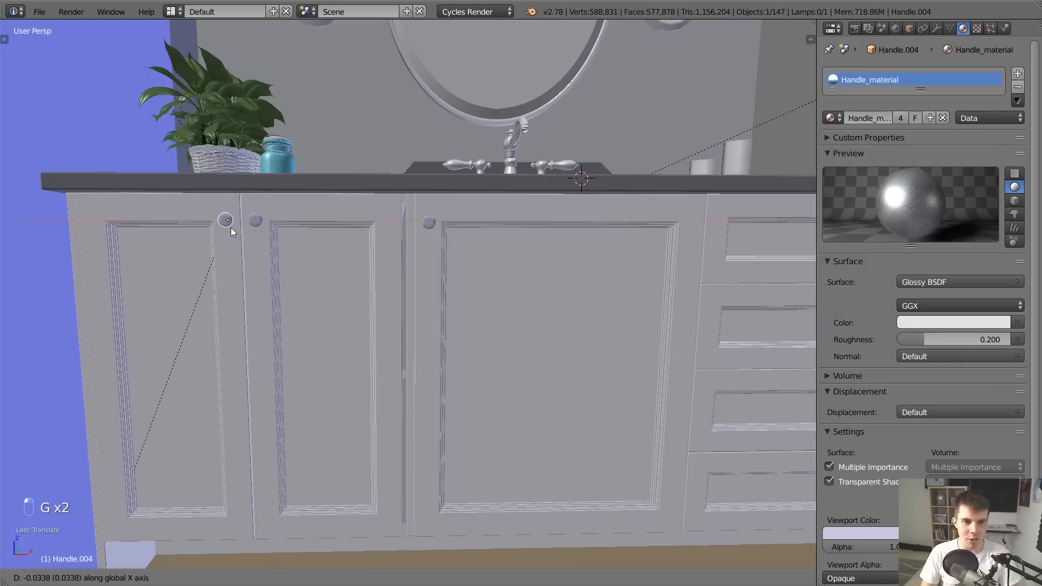
click(230, 227)
Move the vertical divider strip left about 0.007 along the X axis to fill the gap beside the second door
middle_drag(263, 220, 297, 219)
scroll(423, 210, up, 3)
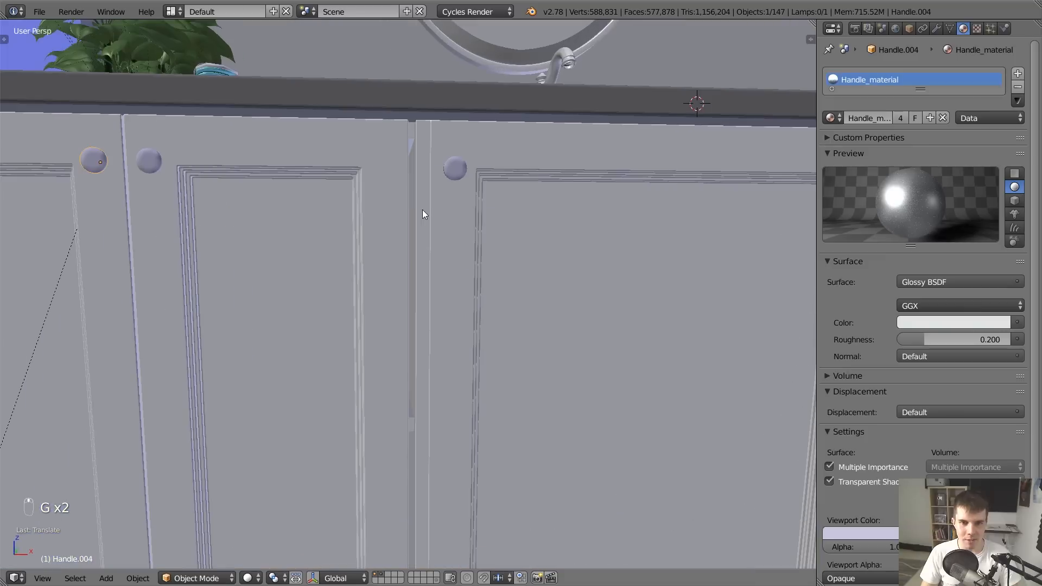
right_click(423, 206)
key(g)
key(x)
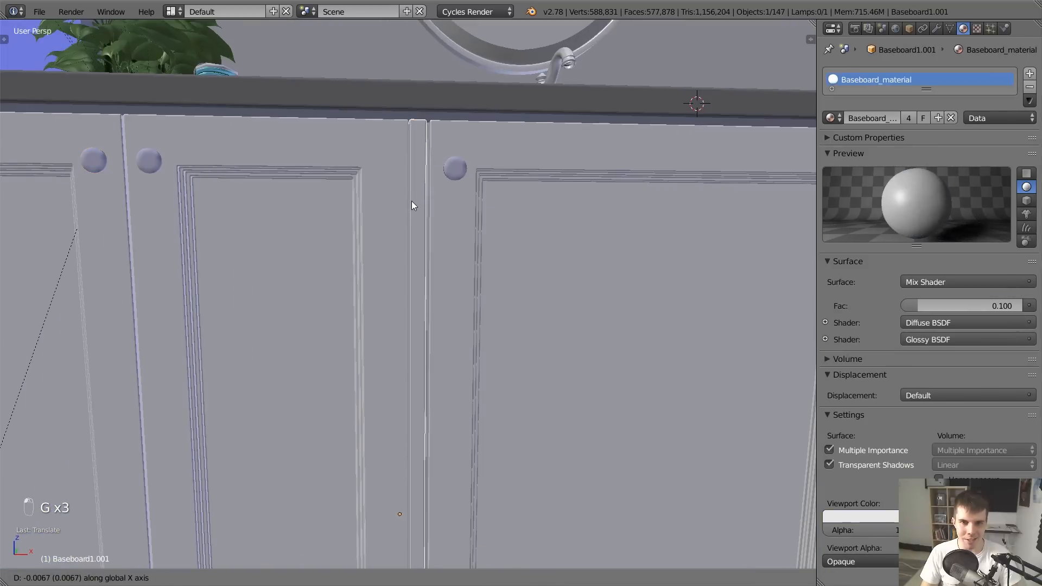
click(412, 201)
Nudge the wide middle door left about 0.001 along the X axis and reposition its handle on the frame
right_click(473, 211)
scroll(474, 240, down, 3)
scroll(474, 241, up, 2)
key(g)
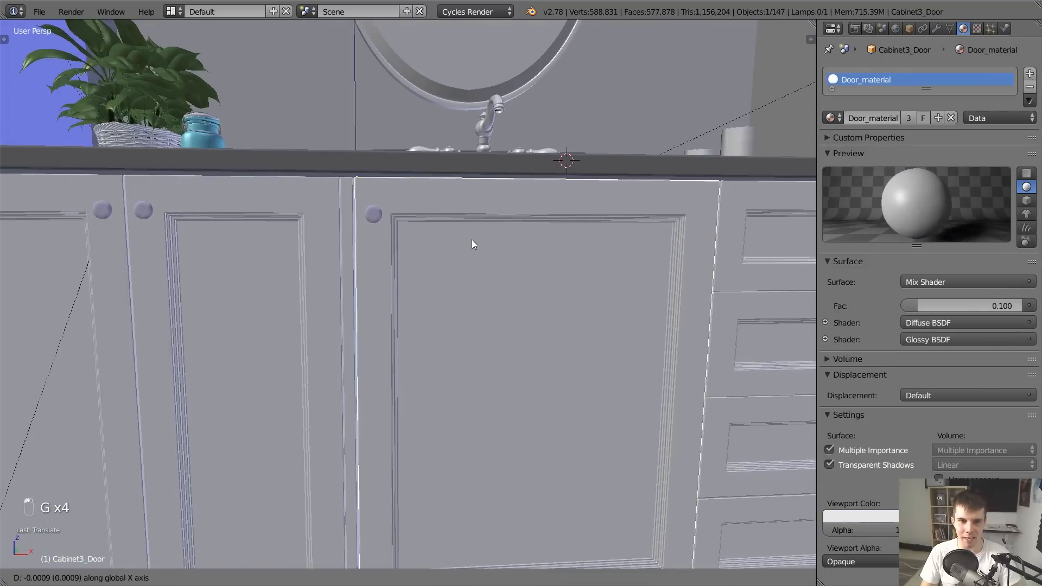
click(471, 240)
right_click(357, 210)
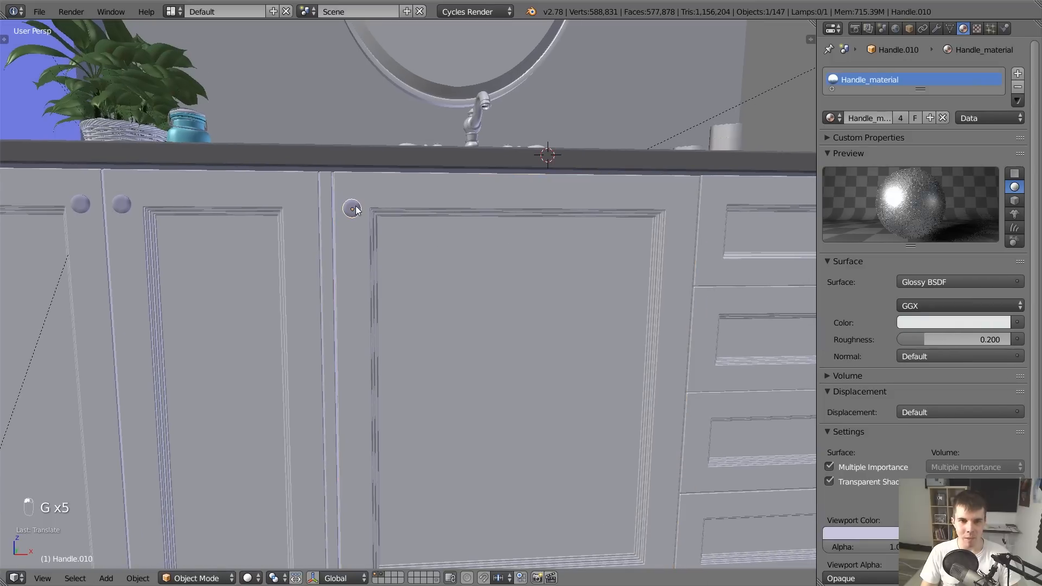
key(g)
click(359, 207)
Select all four drawer handles and move them left along the X axis to the centre of the widened drawers
scroll(507, 253, down, 3)
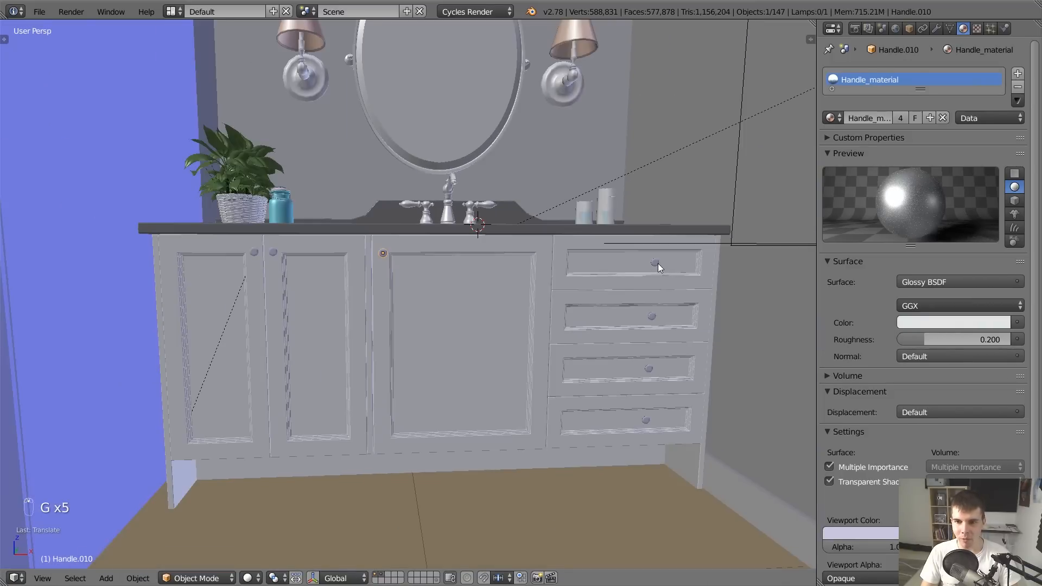
shift+right_click(649, 369)
shift+right_click(646, 419)
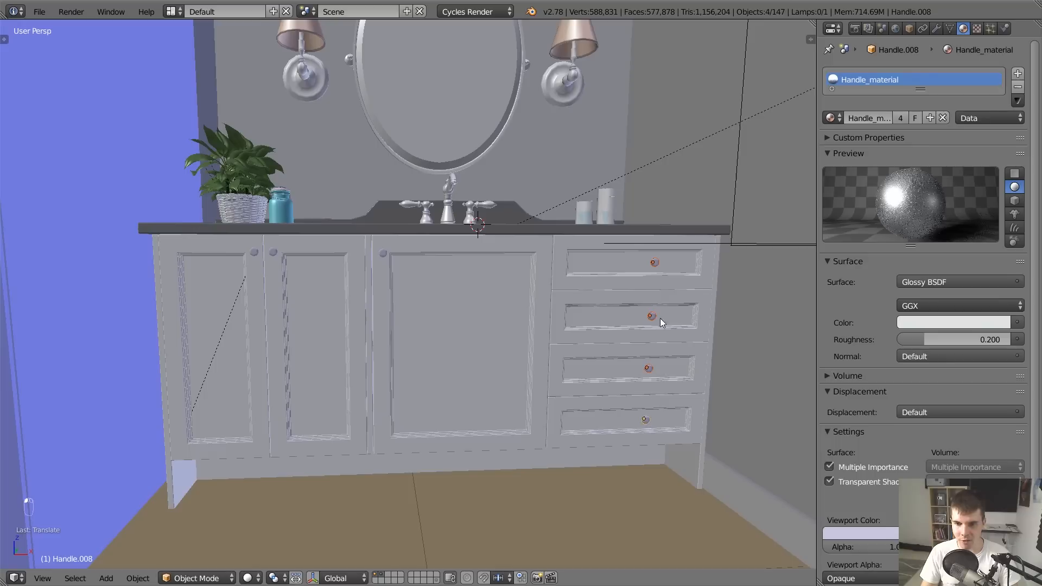
scroll(660, 318, up, 2)
key(g)
key(x)
click(594, 262)
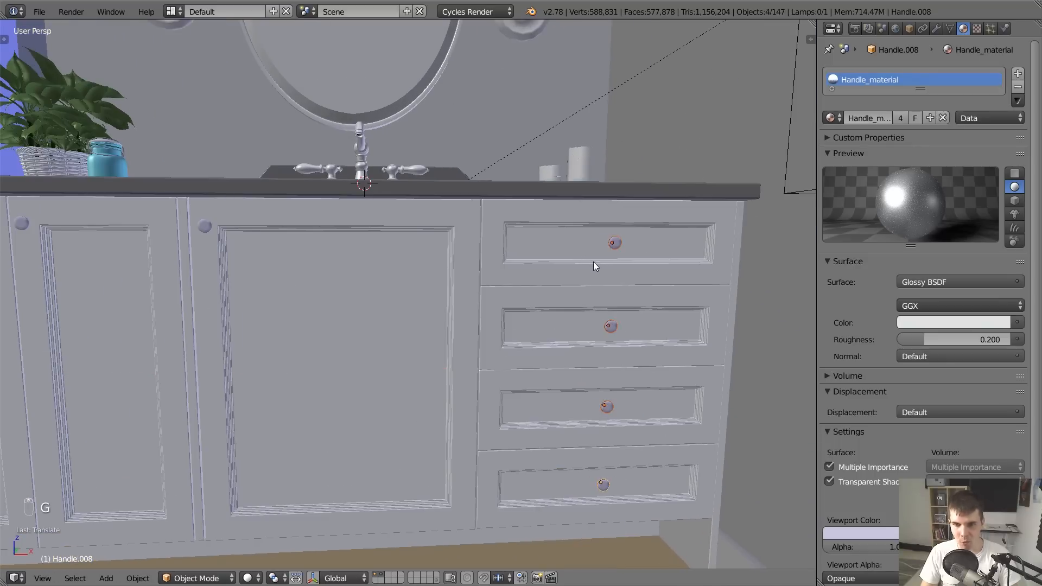
Examine the rearranged vanity up close and through the camera with nothing selected
scroll(537, 278, down, 4)
key(a)
scroll(378, 271, up, 5)
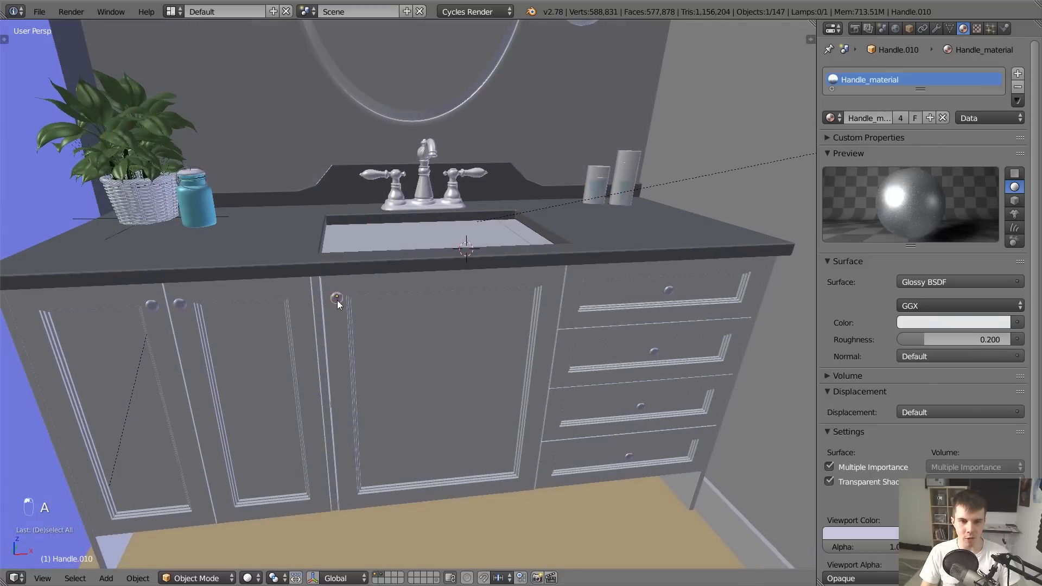
scroll(337, 301, up, 1)
shift+middle_drag(337, 301, 428, 266)
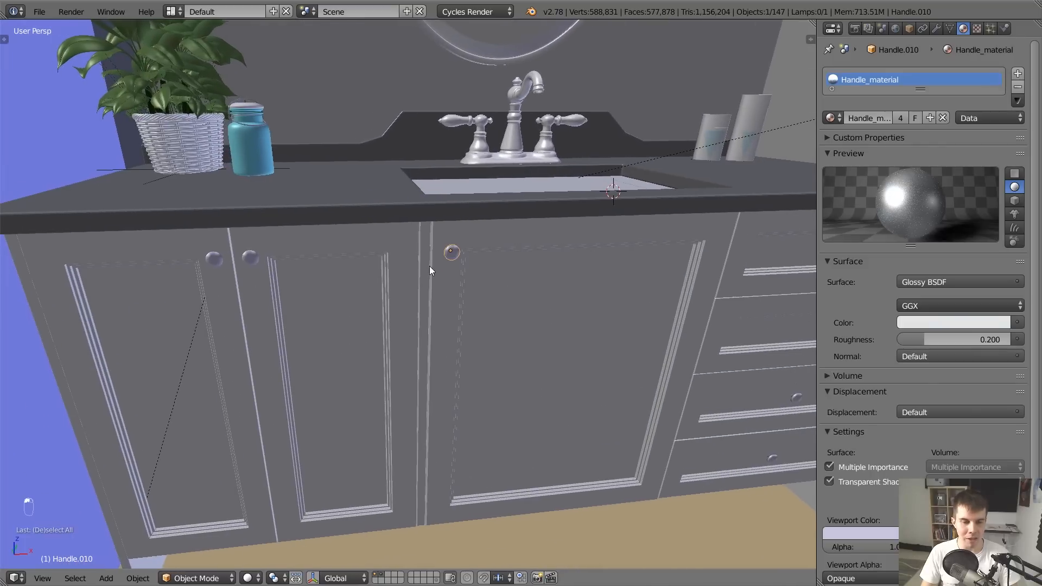
shift+middle_drag(518, 265, 389, 276)
scroll(464, 271, down, 3)
right_click(445, 280)
scroll(422, 293, up, 3)
scroll(417, 299, down, 2)
key(KP_0)
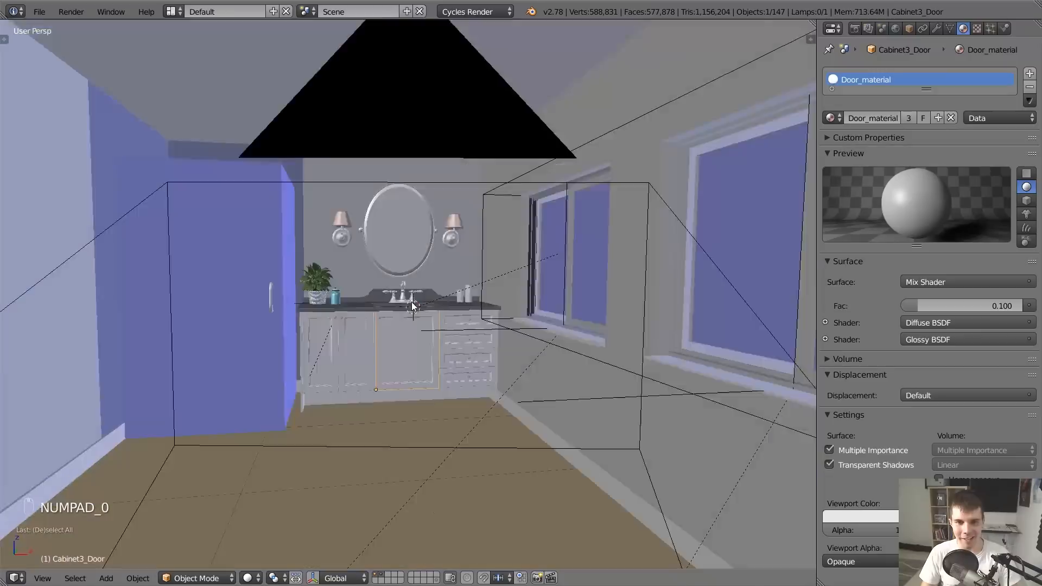
key(a)
key(a)
scroll(457, 294, down, 3)
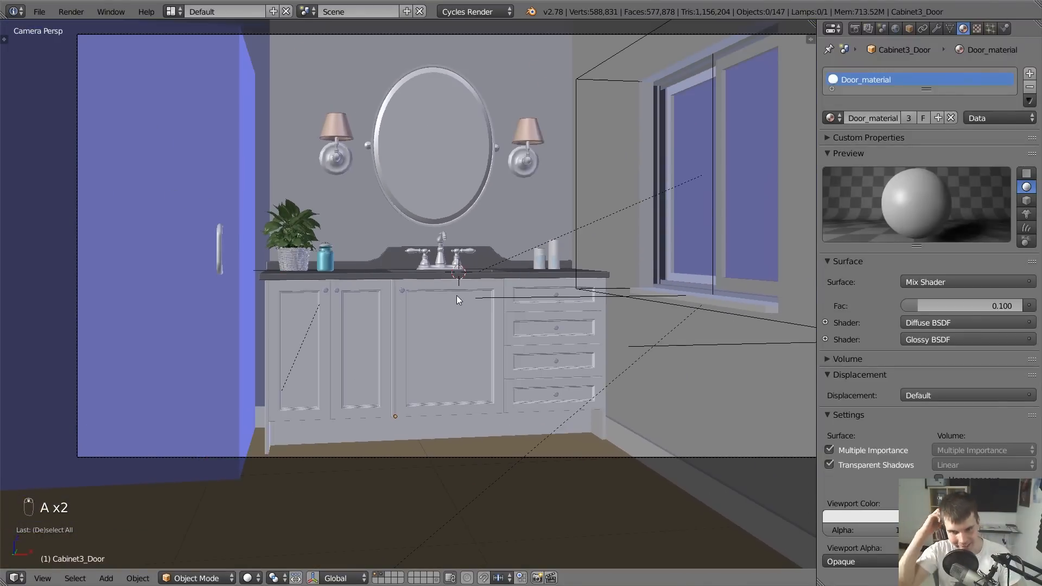
Save the scene over the existing tutorial2_recording.blend file and briefly check the render view
key(ctrl+s)
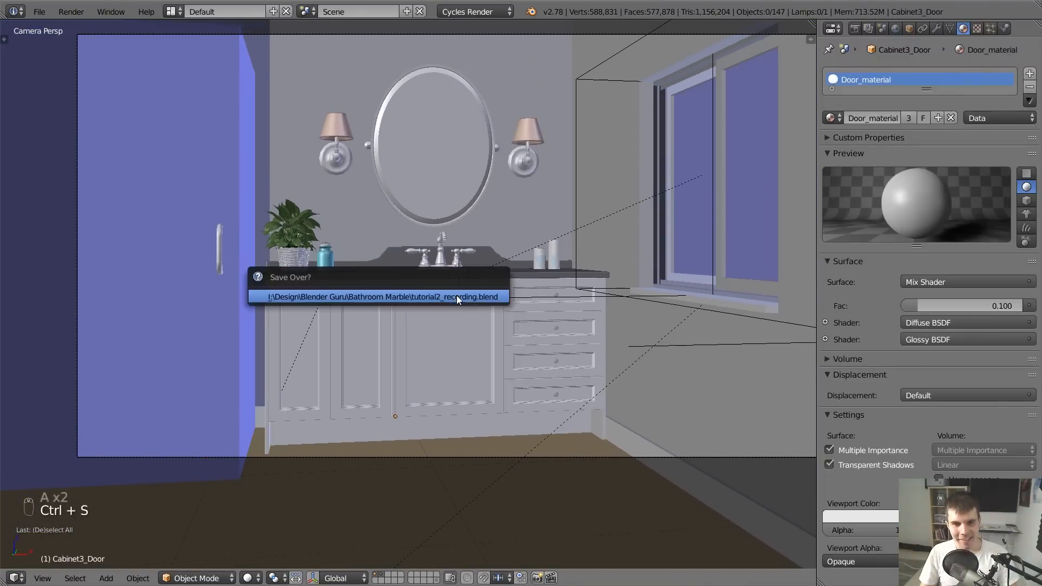
click(458, 295)
key(F12)
key(F11)
key(F11)
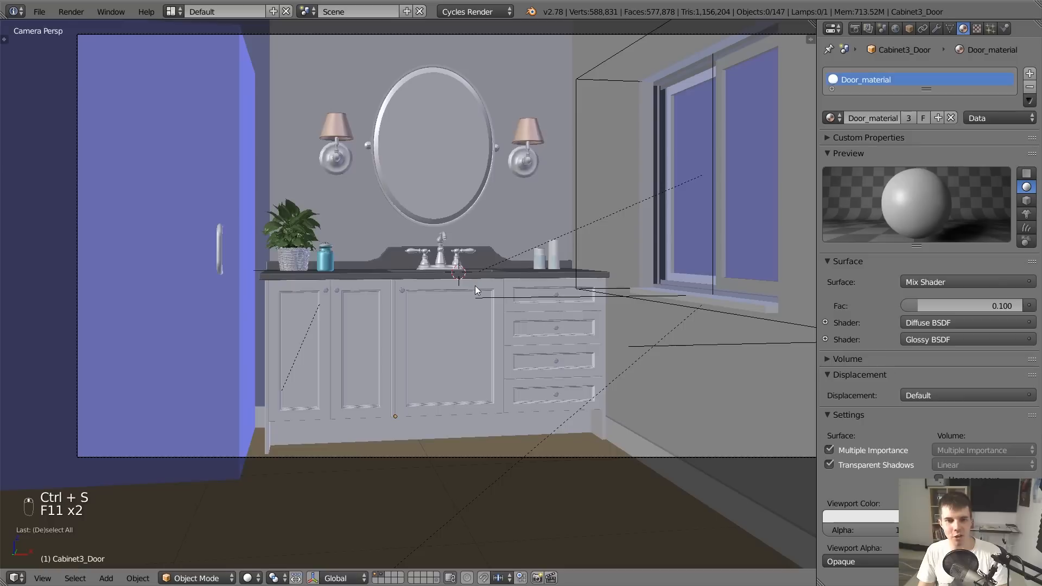
Assign the existing Chrome material to the handle on the vanity's wide middle door
scroll(468, 285, down, 2)
scroll(451, 294, up, 3)
scroll(418, 307, up, 4)
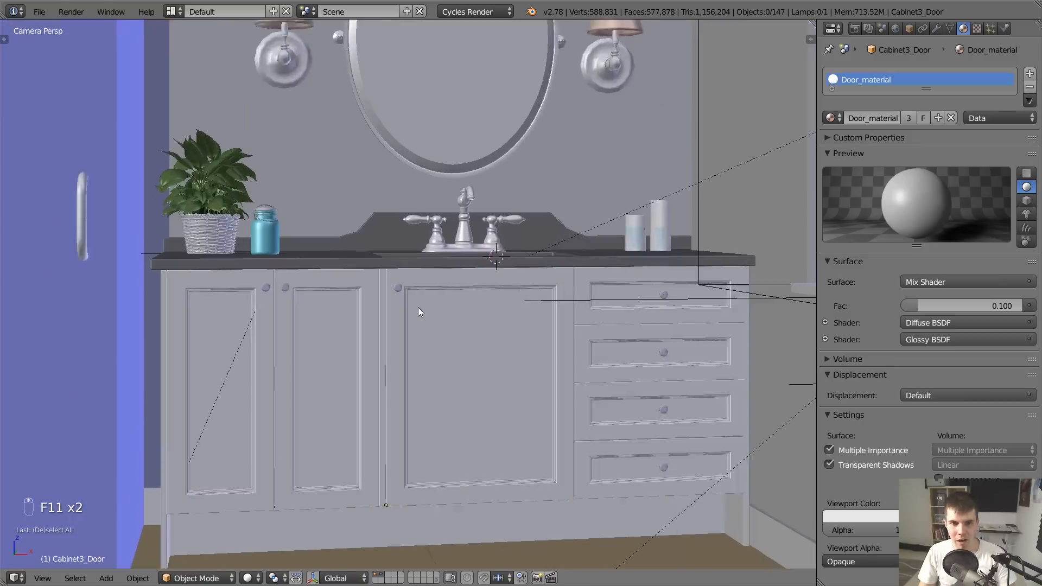
right_click(396, 286)
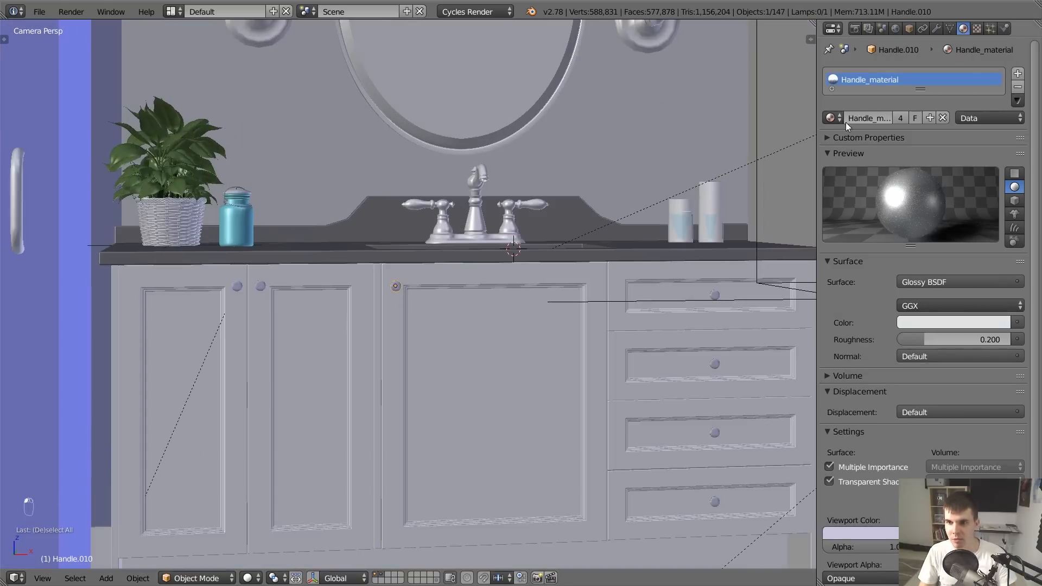
click(832, 118)
text(chrome)
key(Return)
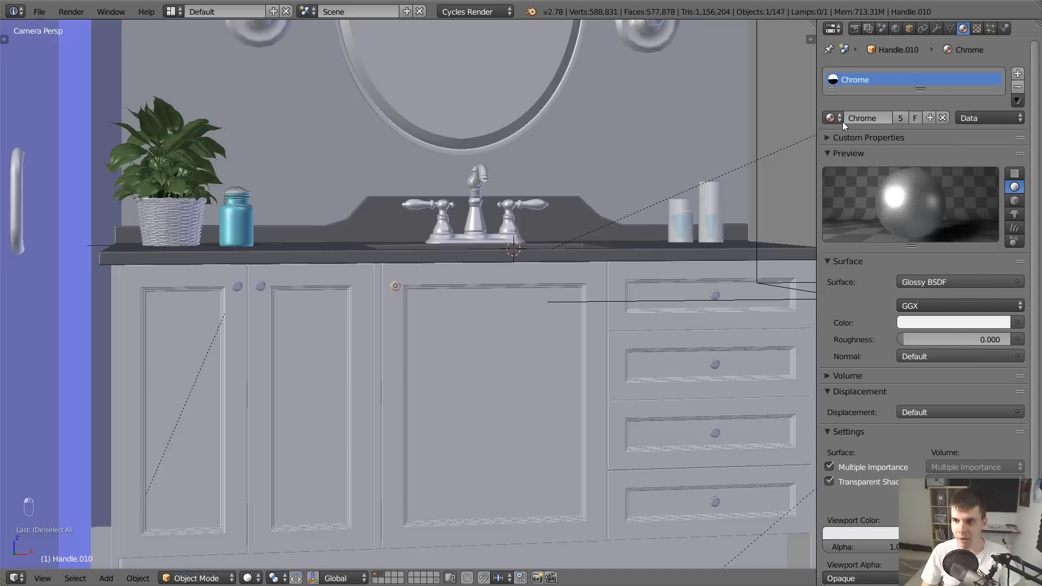
Select the other door and drawer handles with the middle door's handle active, link its Chrome material to them, and clear the selection
scroll(571, 269, up, 3)
shift+right_click(195, 282)
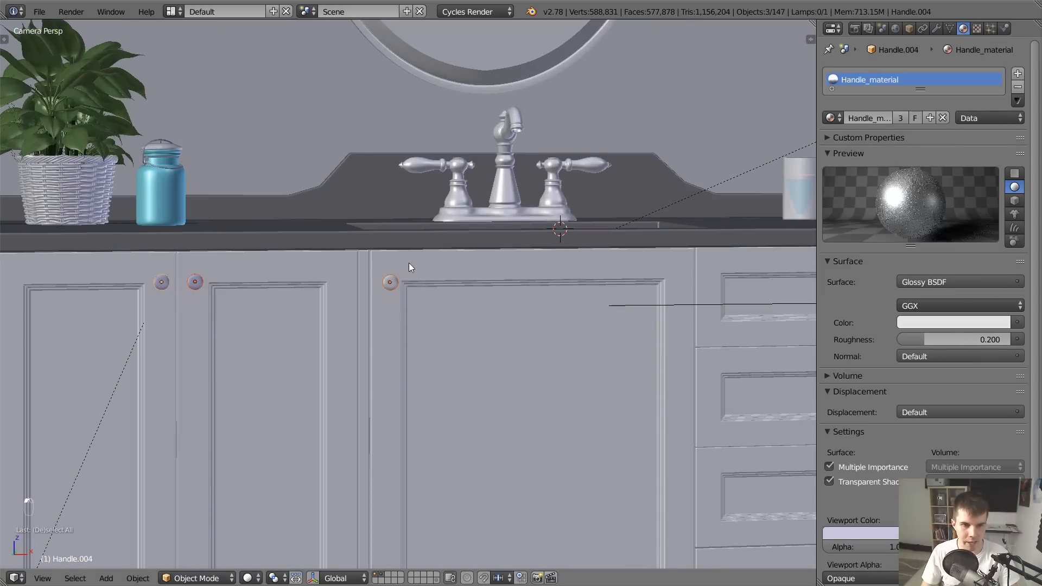
shift+middle_drag(769, 323, 610, 280)
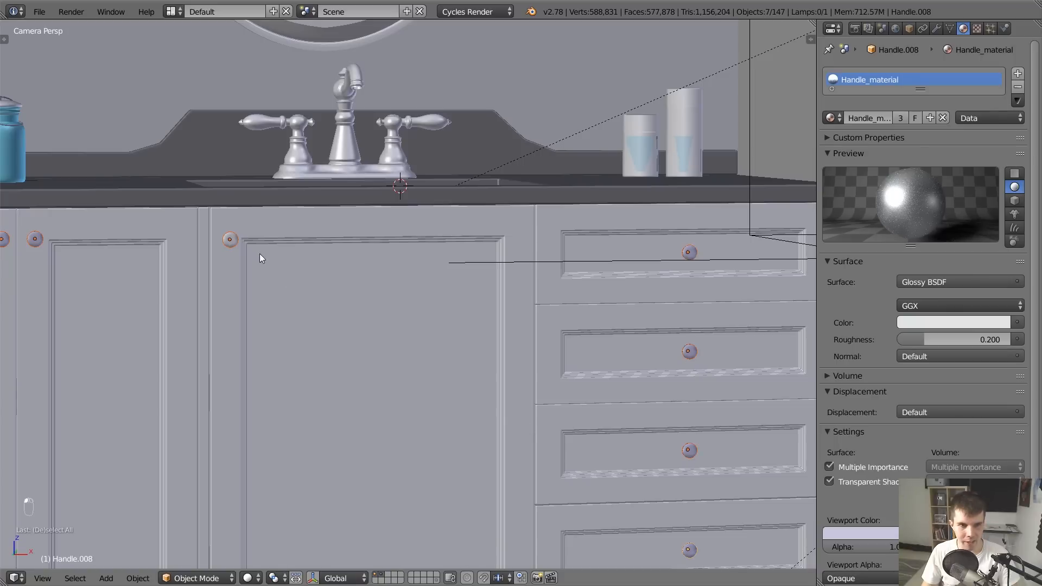
shift+right_click(233, 240)
key(ctrl+l)
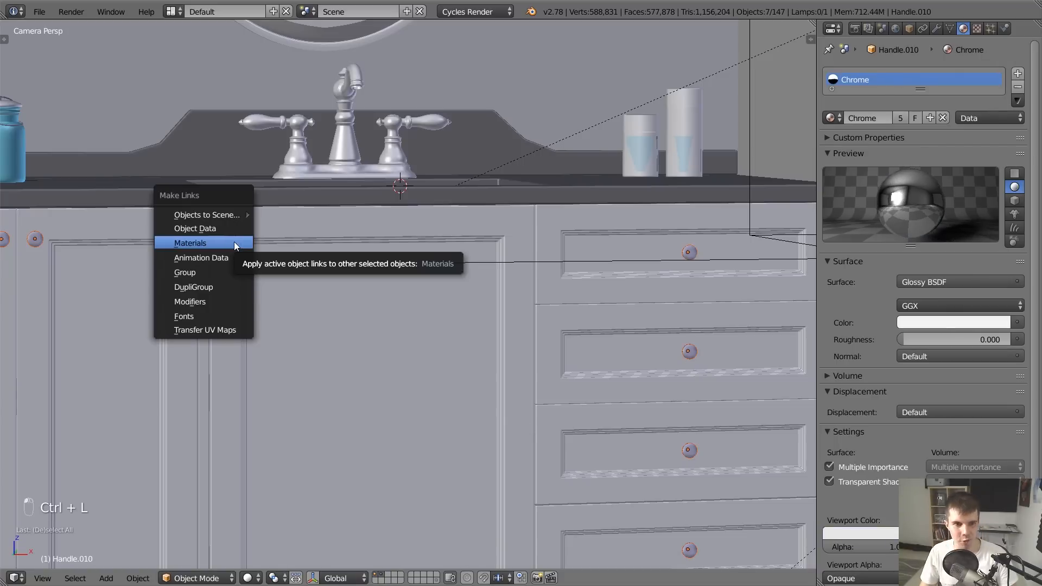
click(235, 243)
scroll(273, 249, down, 5)
key(a)
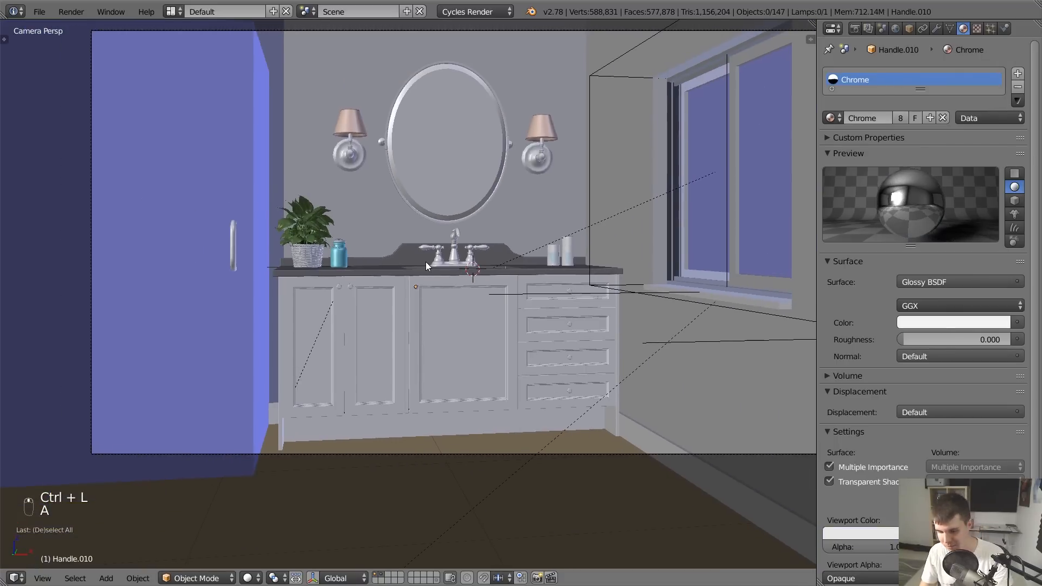
Check the last render of the bathroom and inspect the baseboard's mesh in wireframe
key(F11)
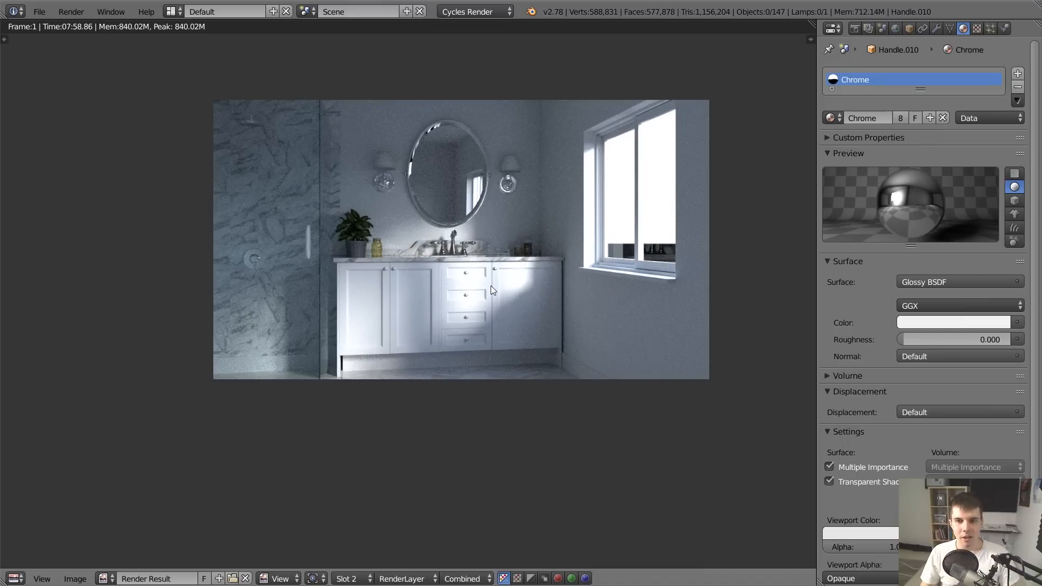
key(Escape)
key(F11)
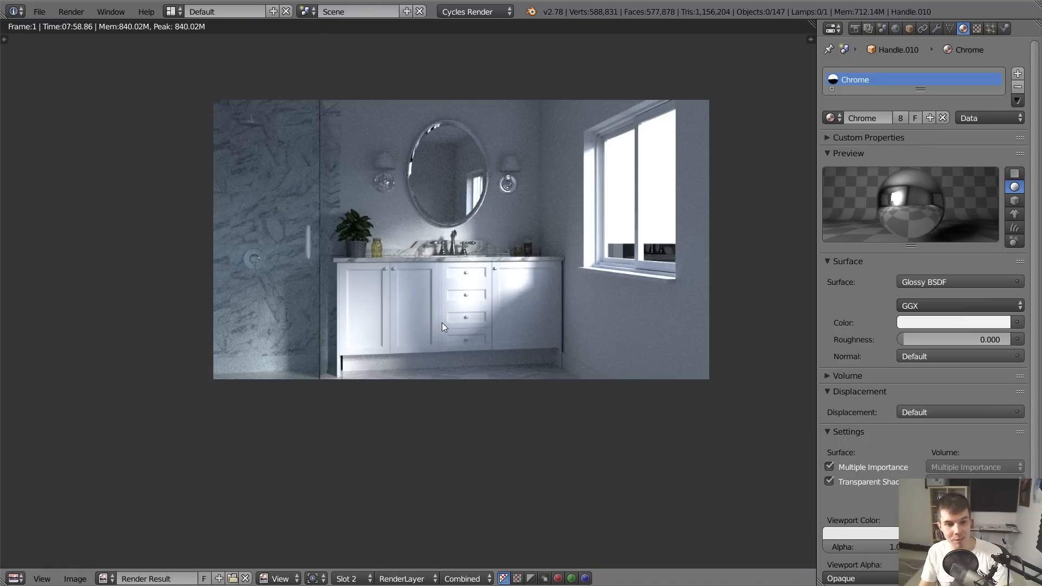
key(Escape)
right_click(273, 414)
key(Tab)
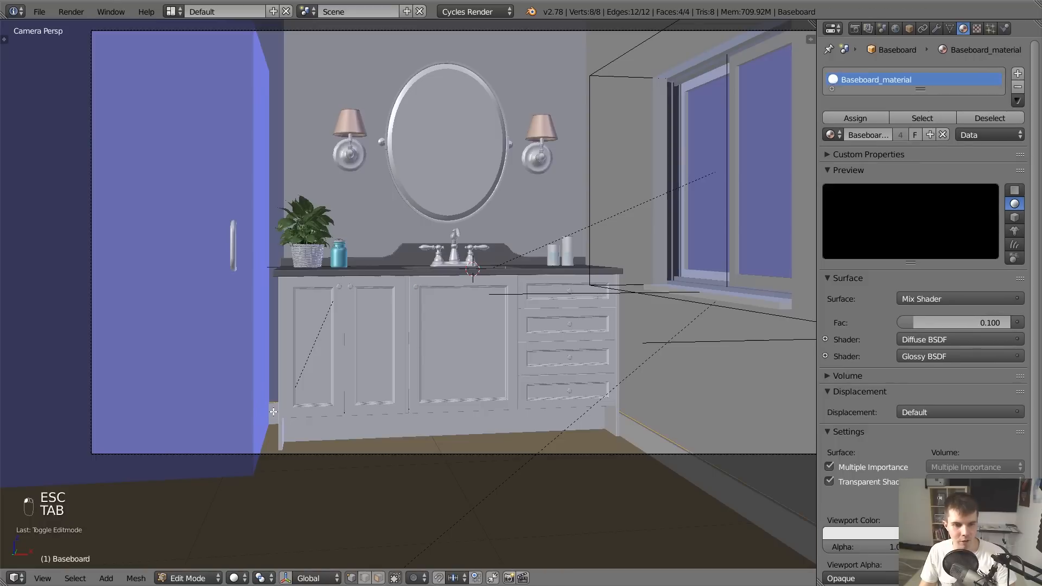
key(z)
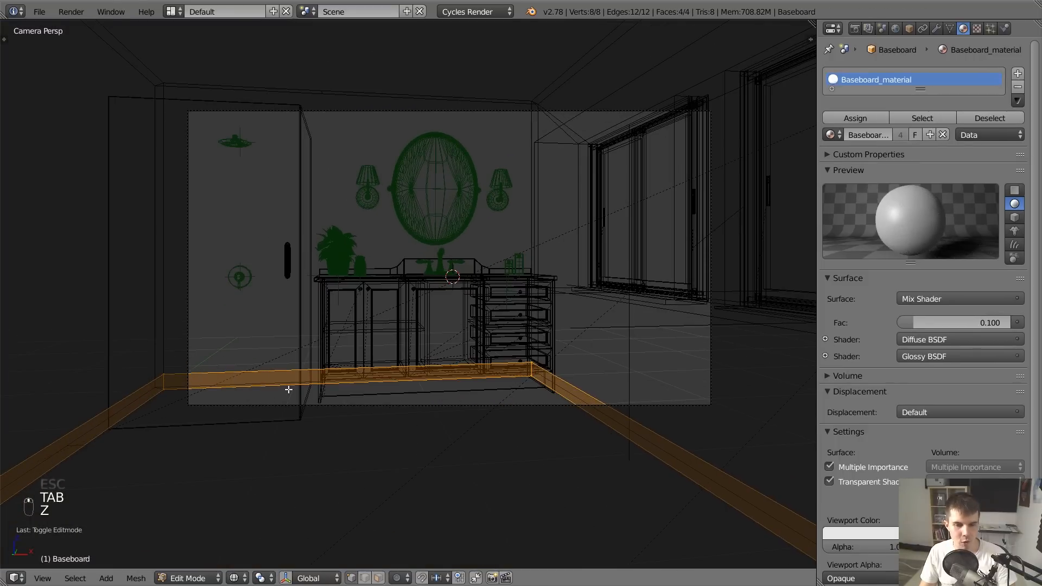
key(Tab)
Examine the last render up close, including the window, and view the room's layout from above in orthographic projection
key(F11)
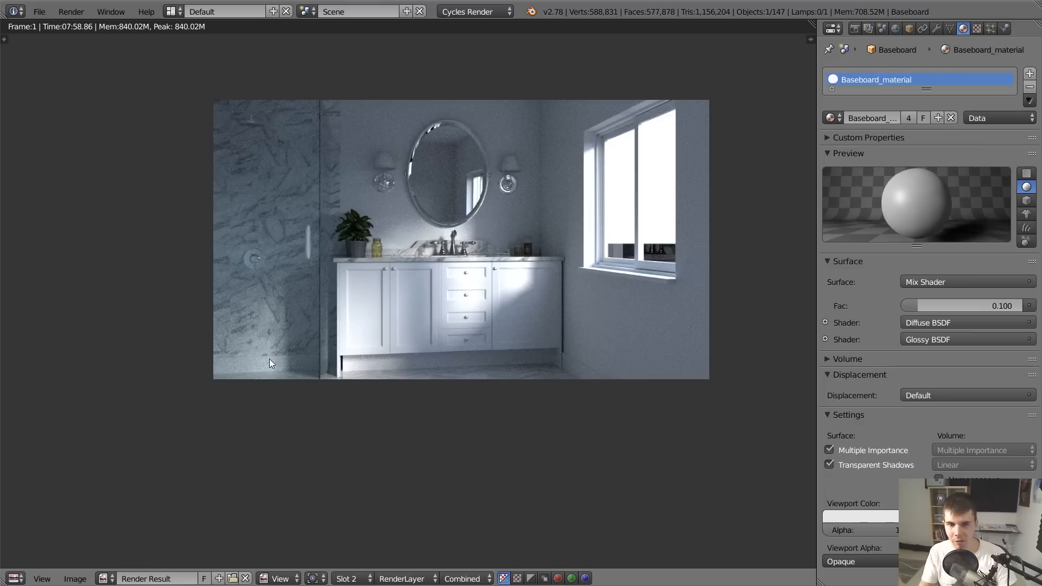
scroll(268, 355, up, 1)
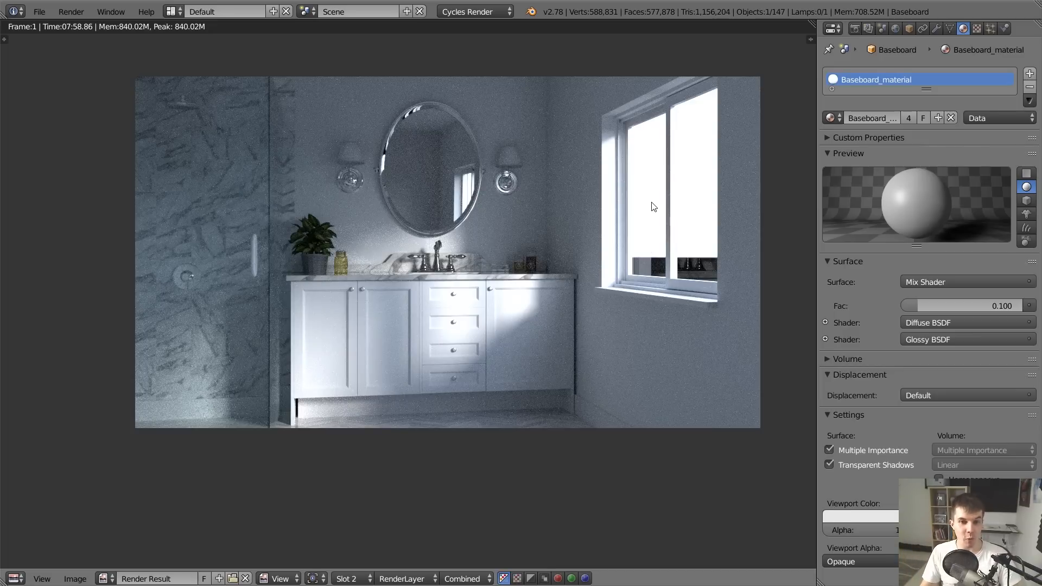
key(Escape)
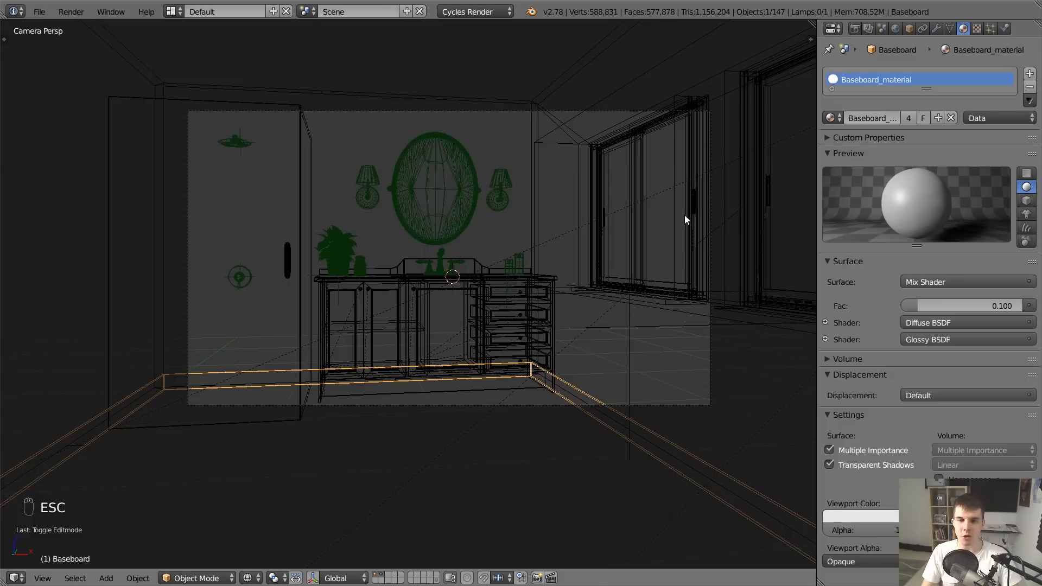
key(KP_7)
key(KP_5)
scroll(598, 320, down, 6)
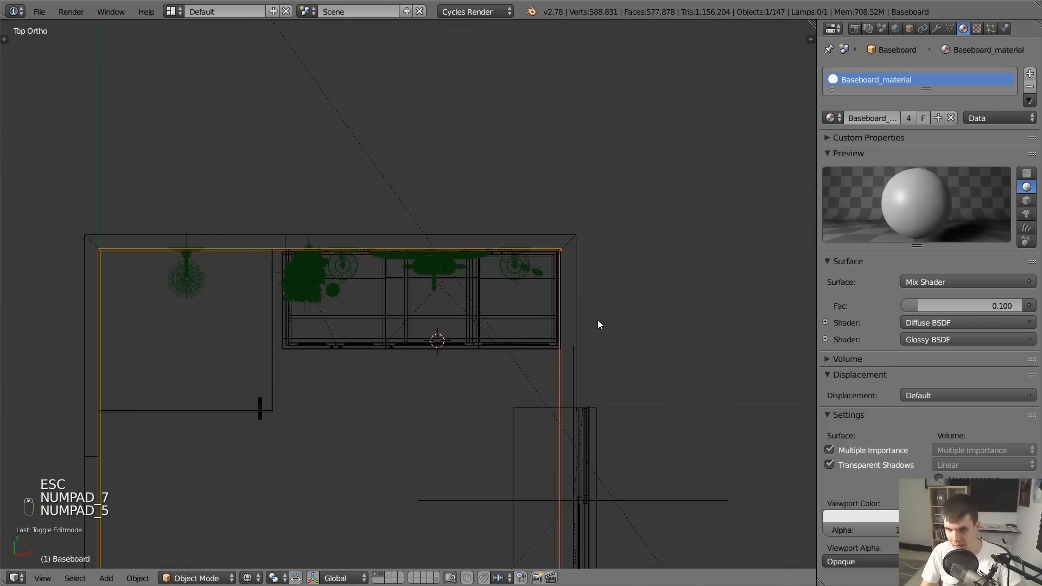
Switch to the Poliigon site in Chrome, close the Marble 062 preview, and open the Nature texture category
key(alt+Tab)
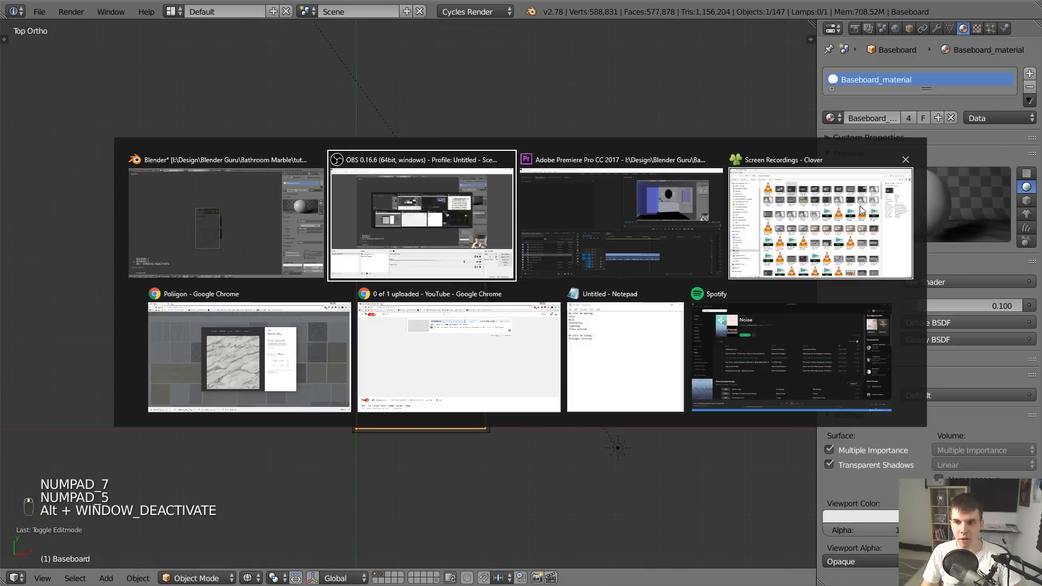
click(293, 374)
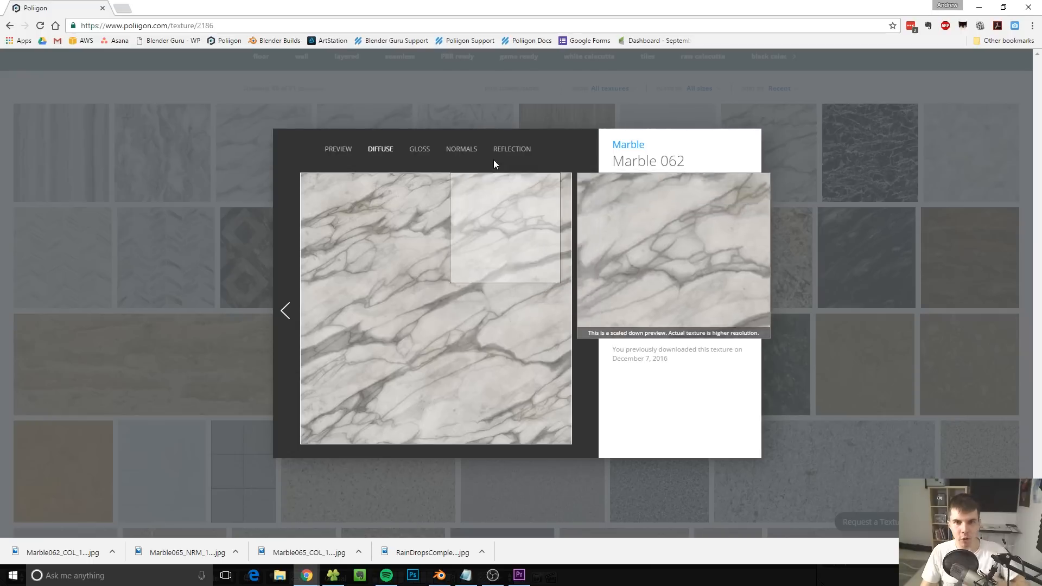
click(399, 113)
click(359, 64)
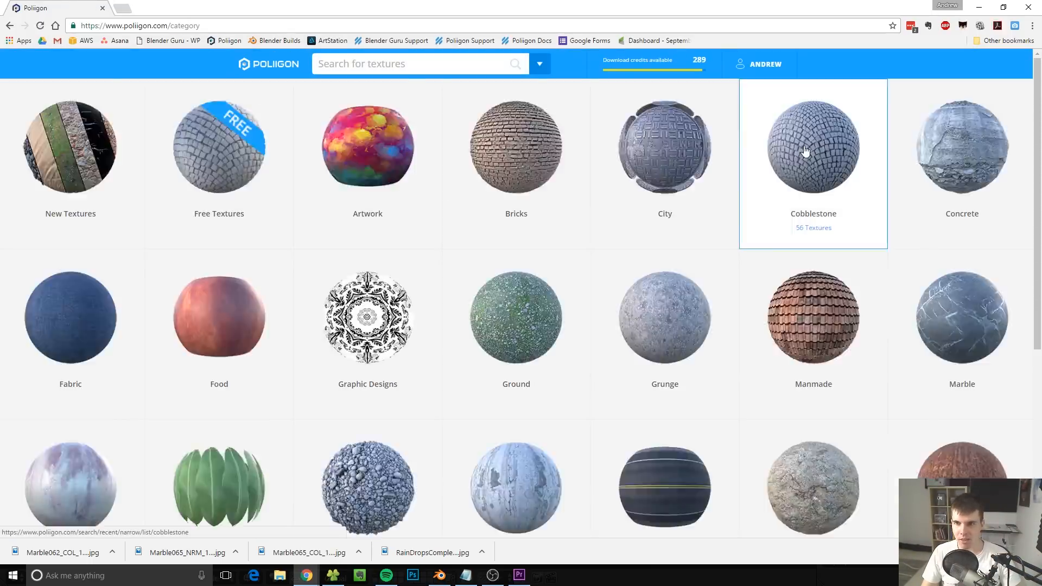
scroll(876, 358, down, 3)
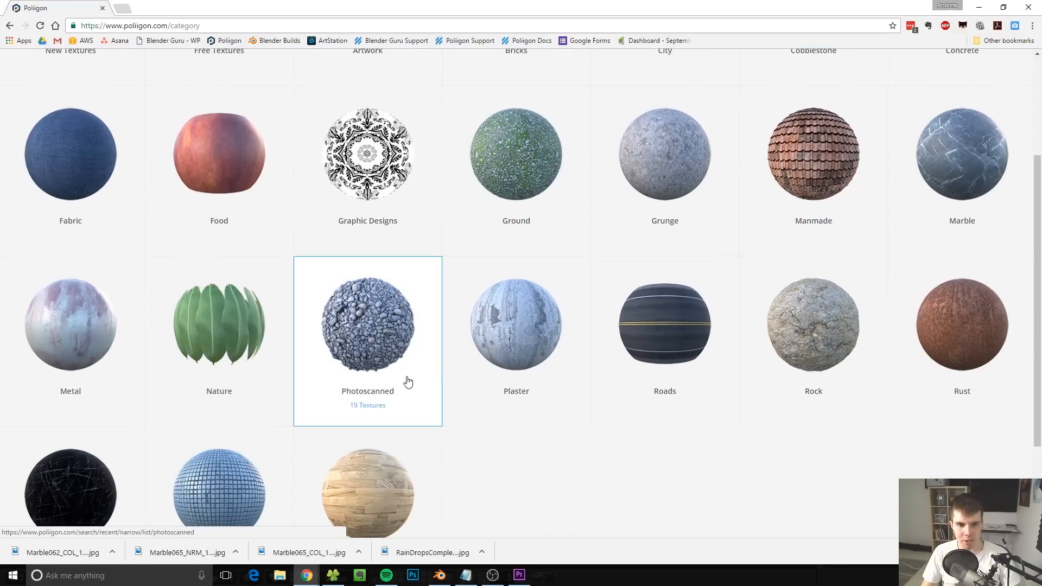
click(215, 346)
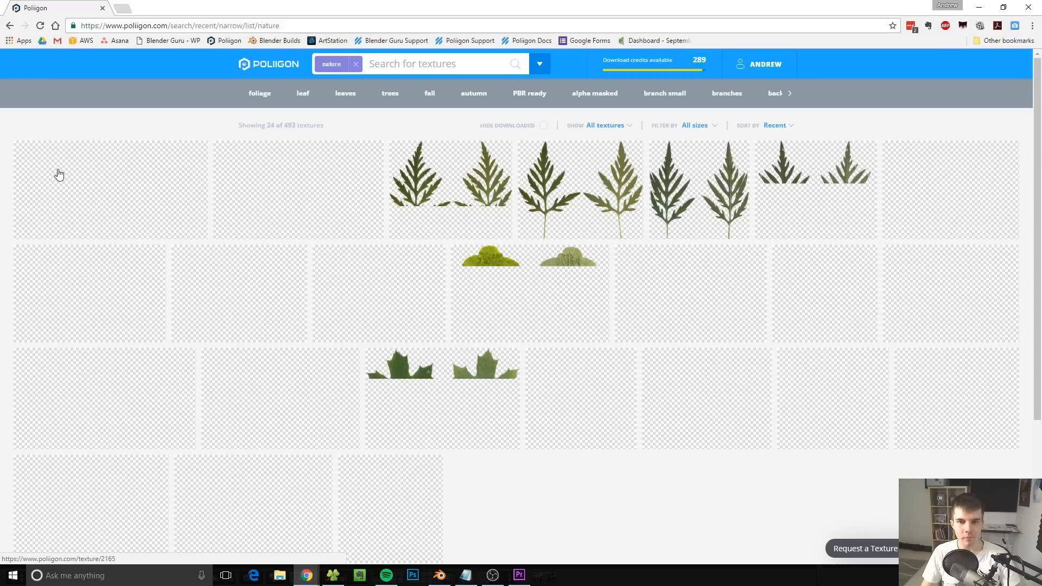
Narrow the Nature textures down to those tagged trees
scroll(579, 281, down, 3)
scroll(493, 308, up, 5)
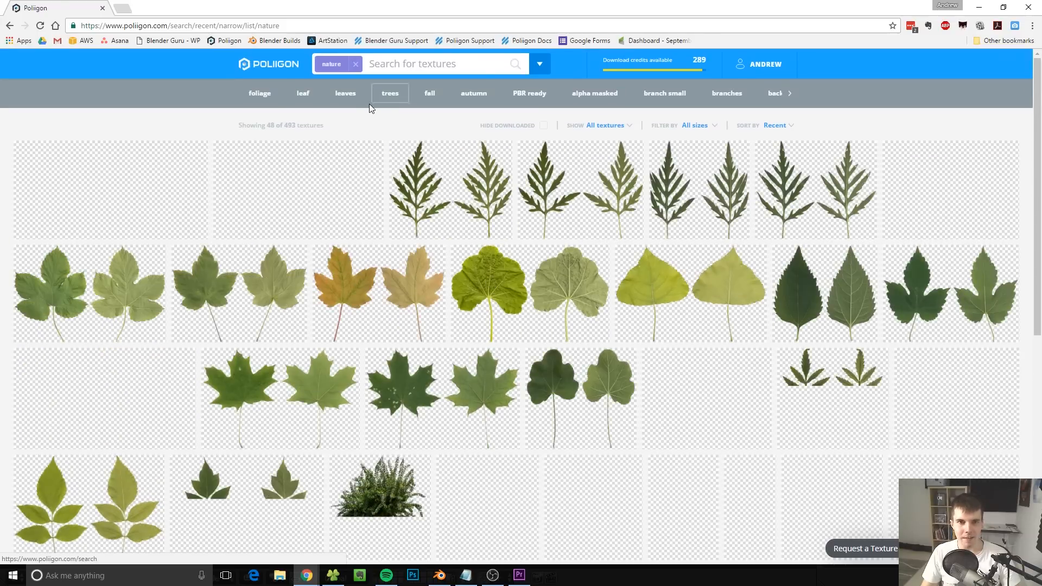
click(389, 92)
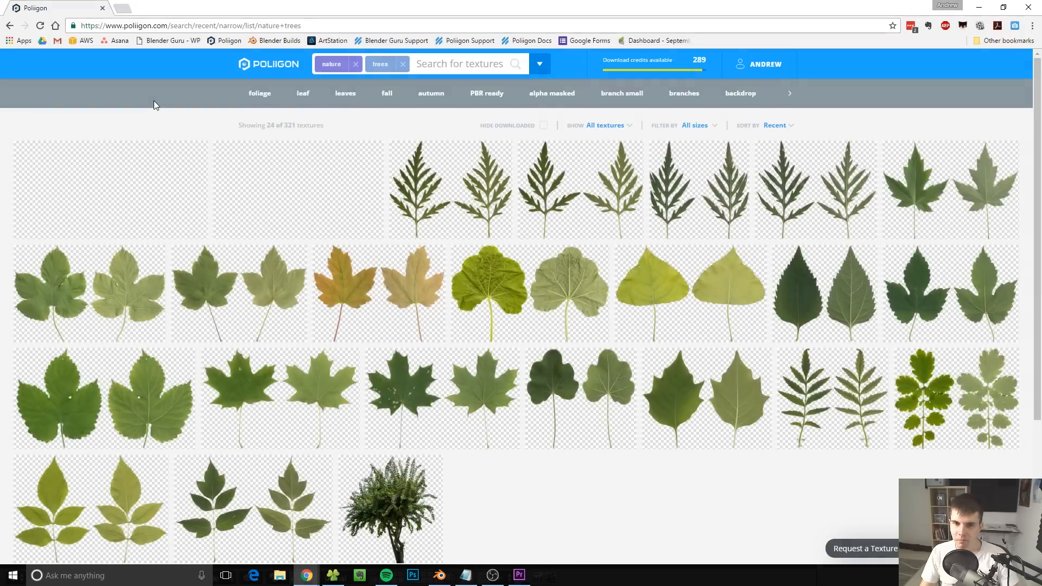
Browse the filtered tree textures for a wide treeline to use as a backdrop
scroll(154, 103, down, 4)
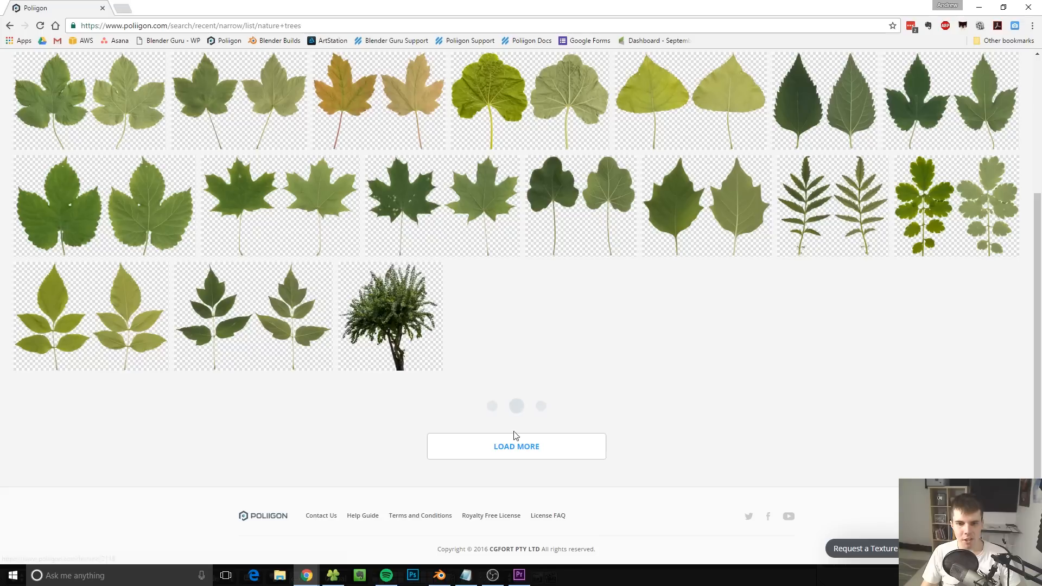
scroll(619, 363, up, 4)
scroll(334, 183, down, 1)
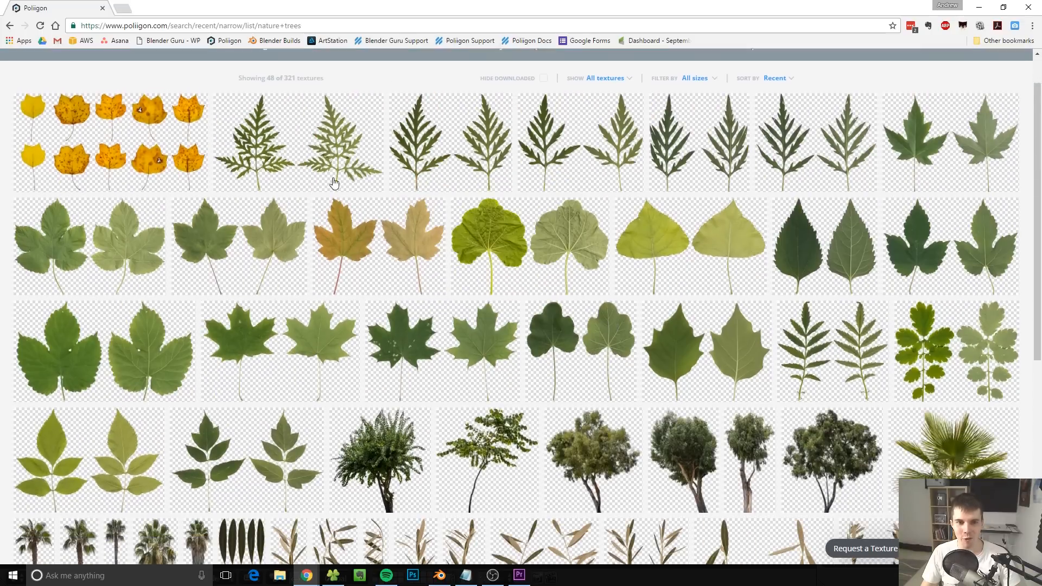
scroll(334, 183, down, 6)
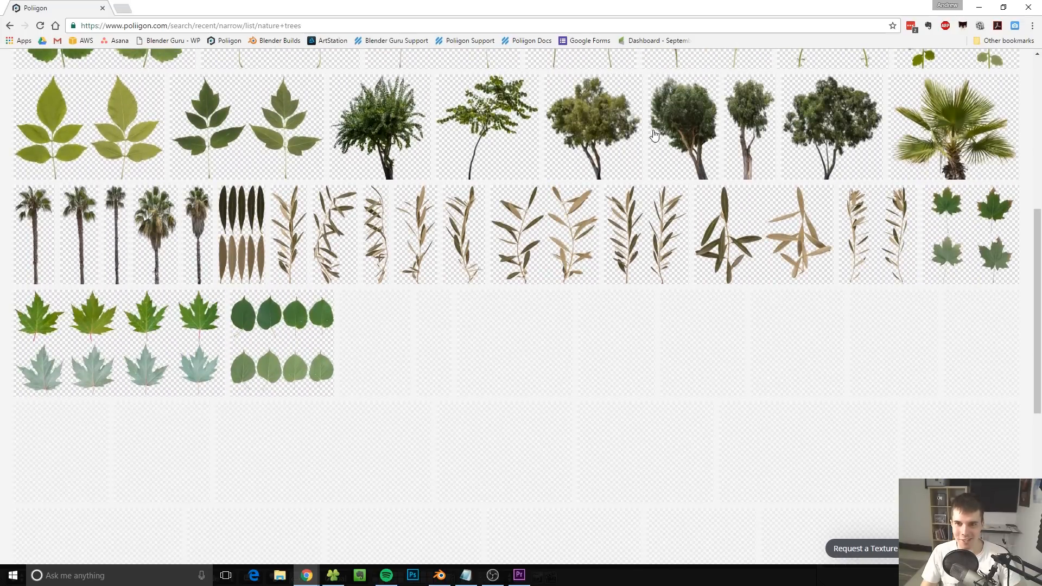
scroll(544, 307, down, 7)
scroll(549, 307, up, 6)
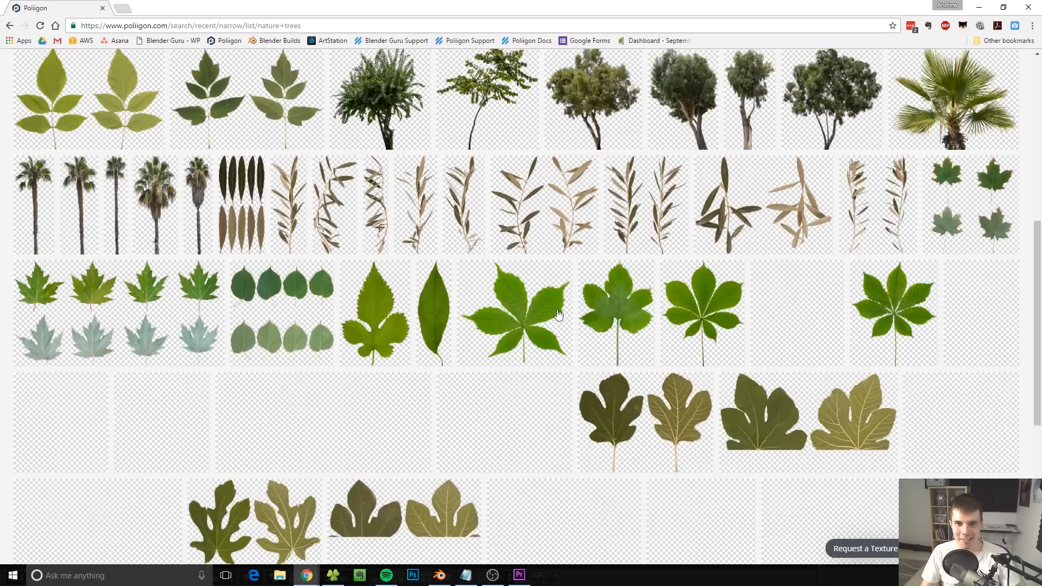
scroll(558, 314, up, 3)
scroll(714, 279, down, 9)
scroll(694, 348, up, 13)
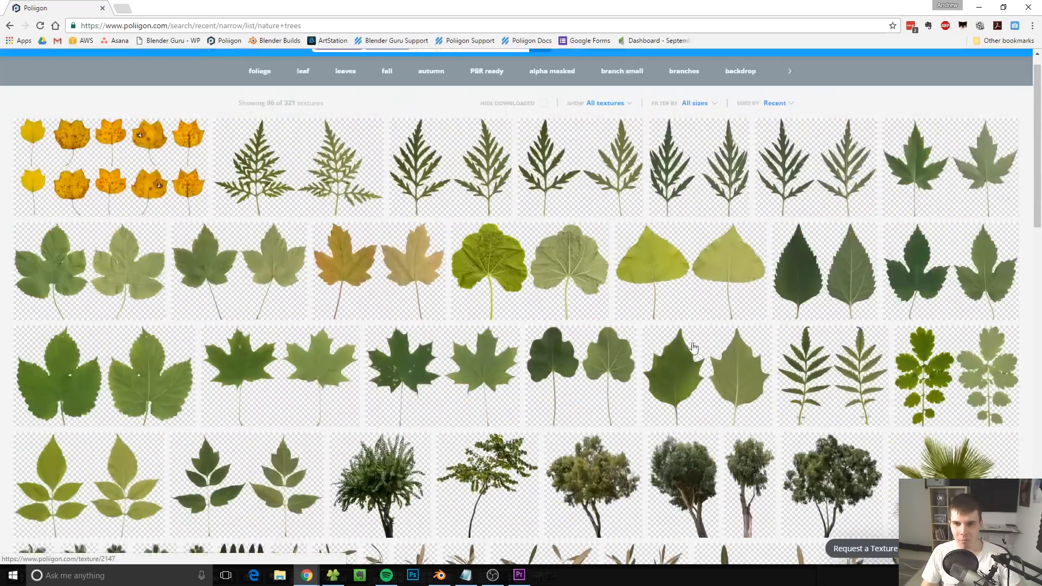
scroll(722, 320, down, 4)
scroll(444, 234, up, 4)
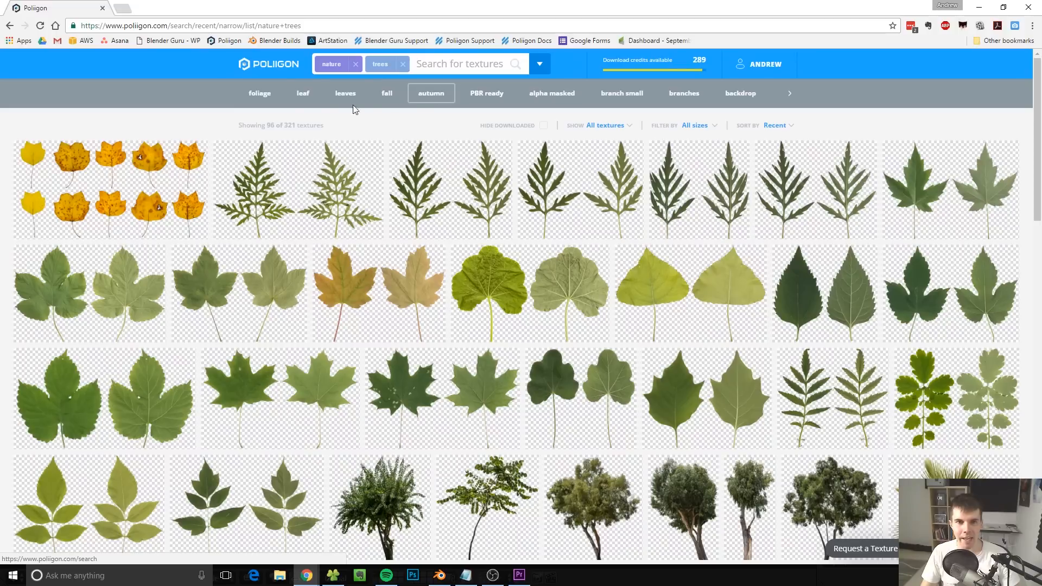
scroll(578, 219, down, 20)
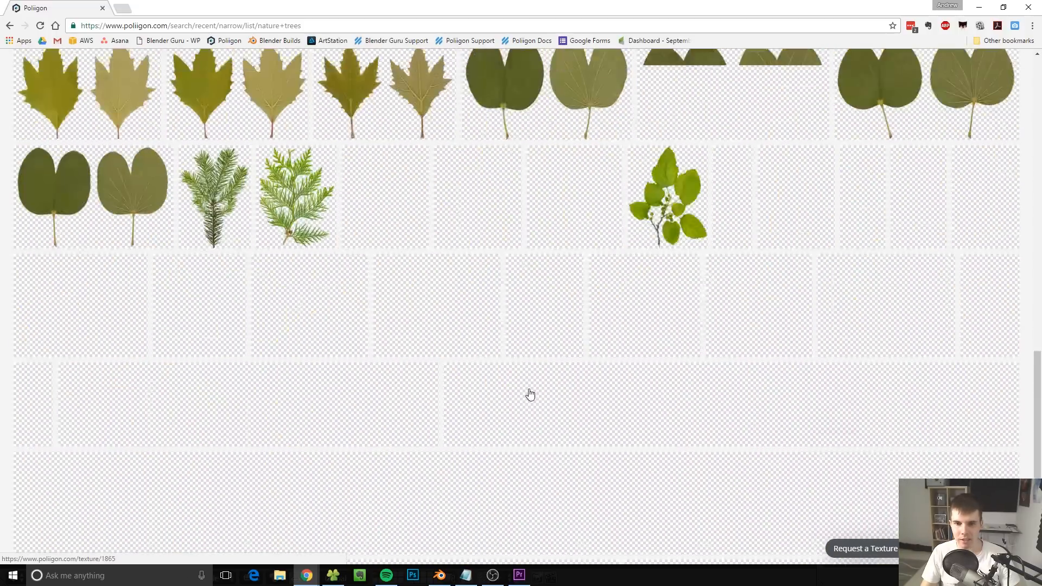
scroll(448, 408, down, 5)
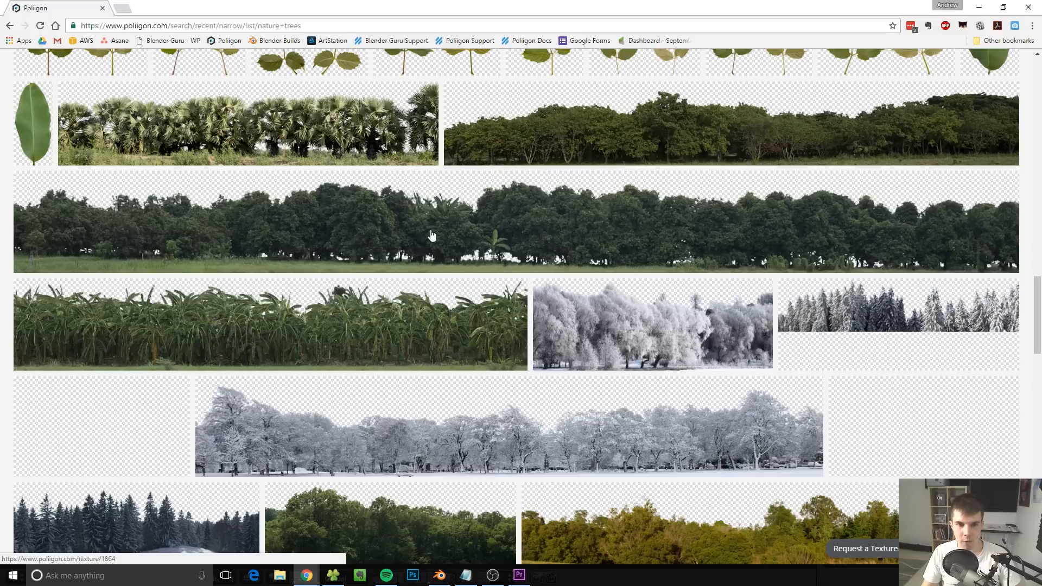
scroll(431, 233, up, 2)
scroll(588, 236, down, 3)
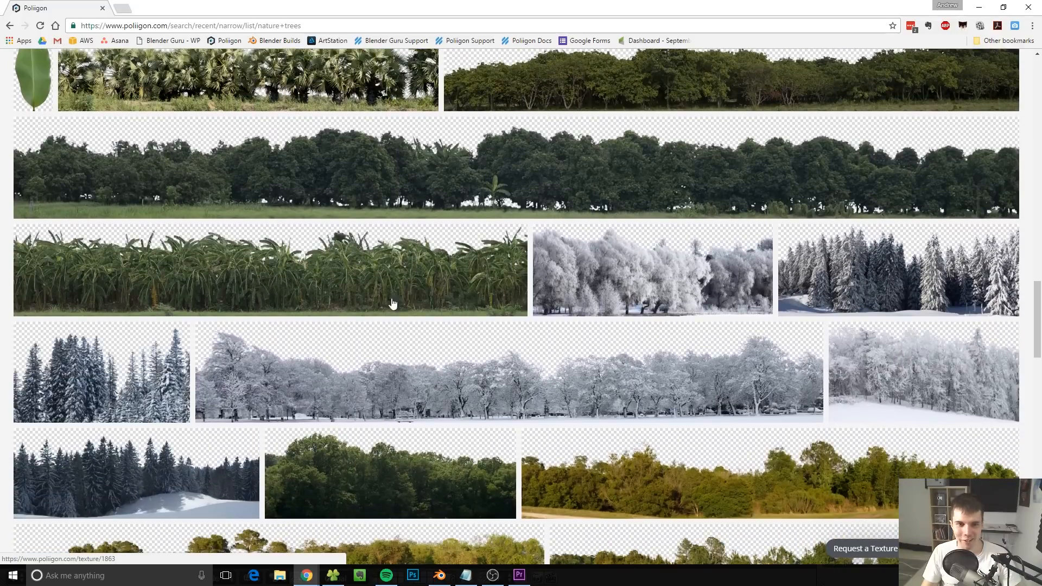
Preview the Backdrop Treeline Tropical 001 and Tropical 003 textures and compare them with the other treelines in the results
click(400, 259)
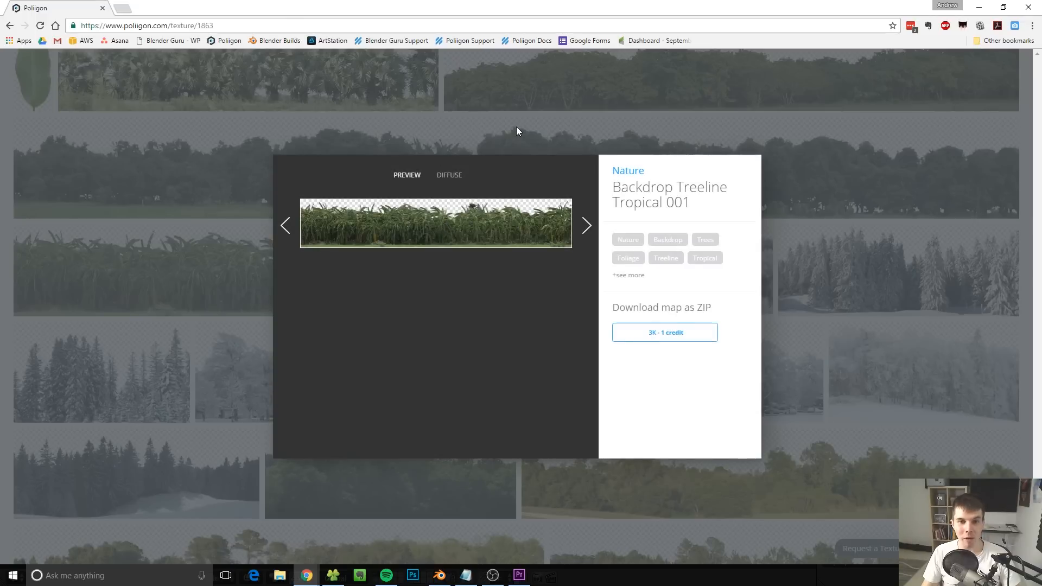
click(517, 130)
scroll(127, 291, down, 3)
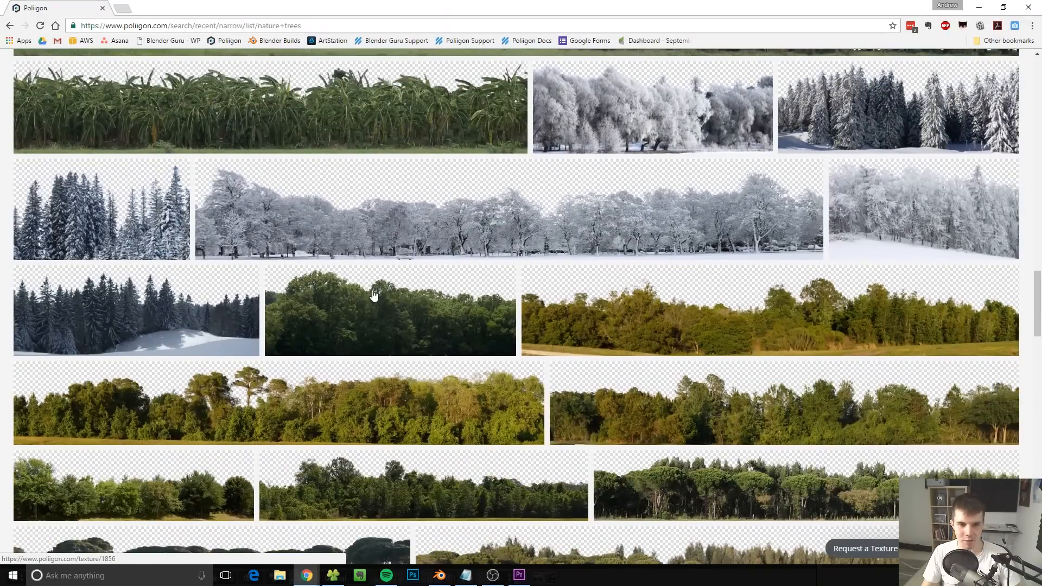
scroll(374, 295, up, 4)
scroll(684, 187, up, 2)
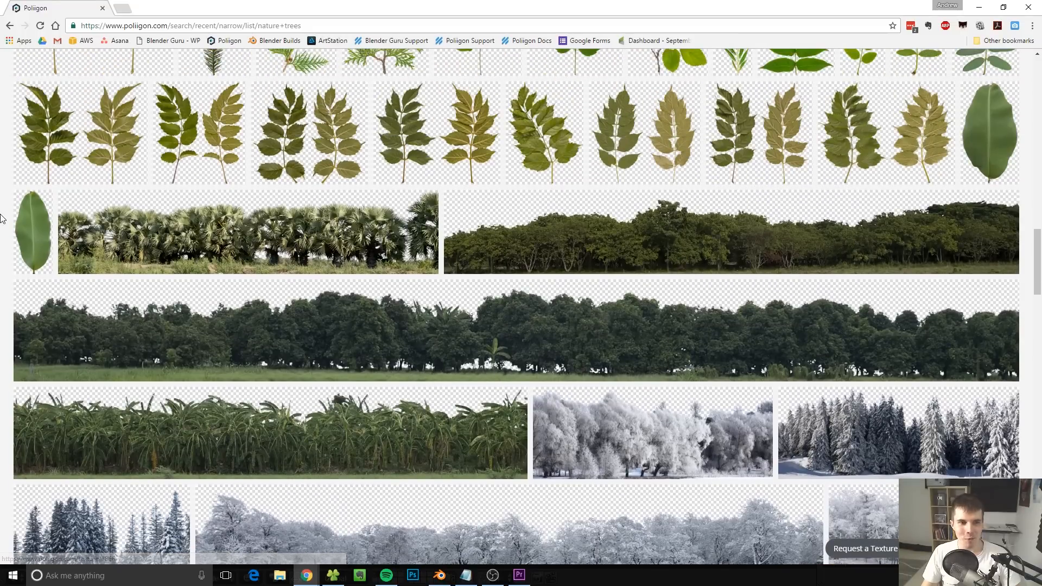
scroll(325, 173, down, 2)
scroll(375, 169, up, 1)
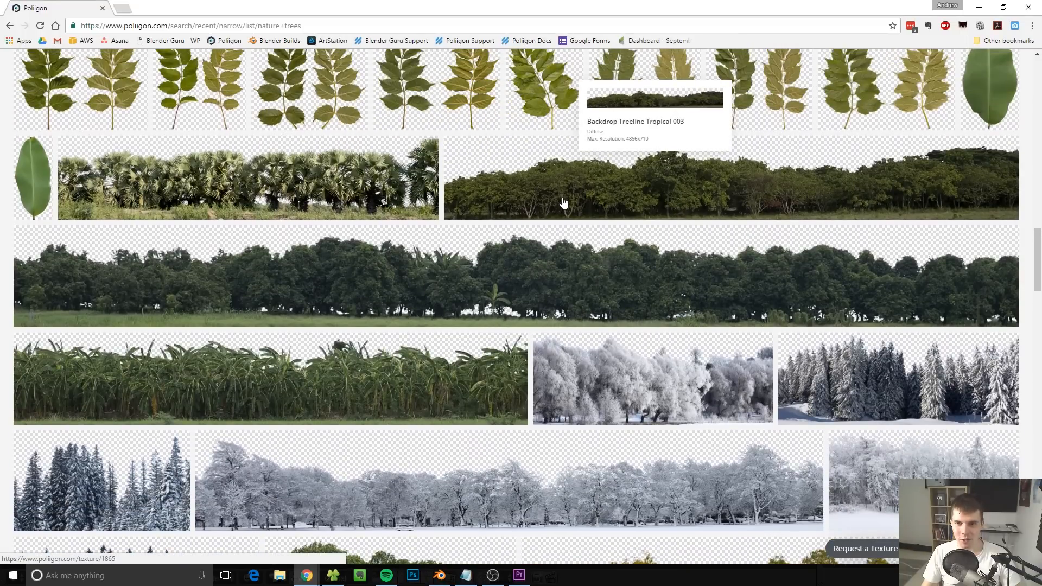
click(621, 203)
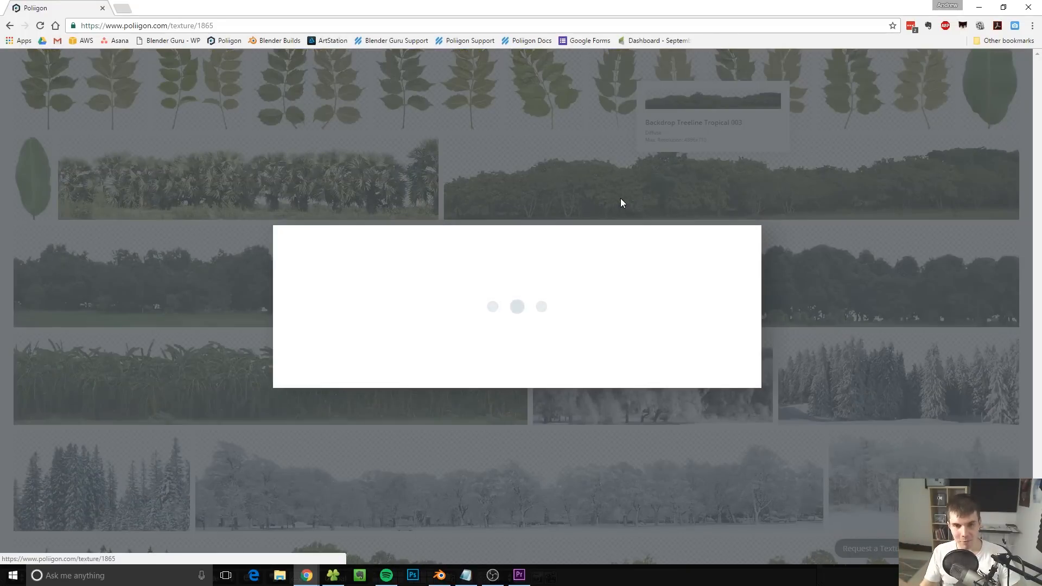
key(Escape)
scroll(207, 344, down, 4)
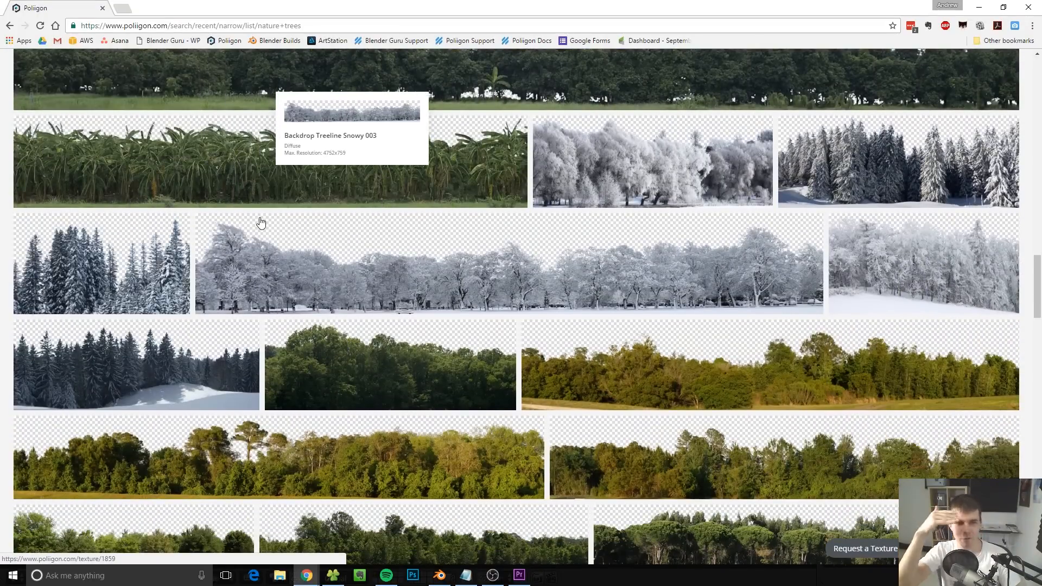
scroll(884, 185, up, 2)
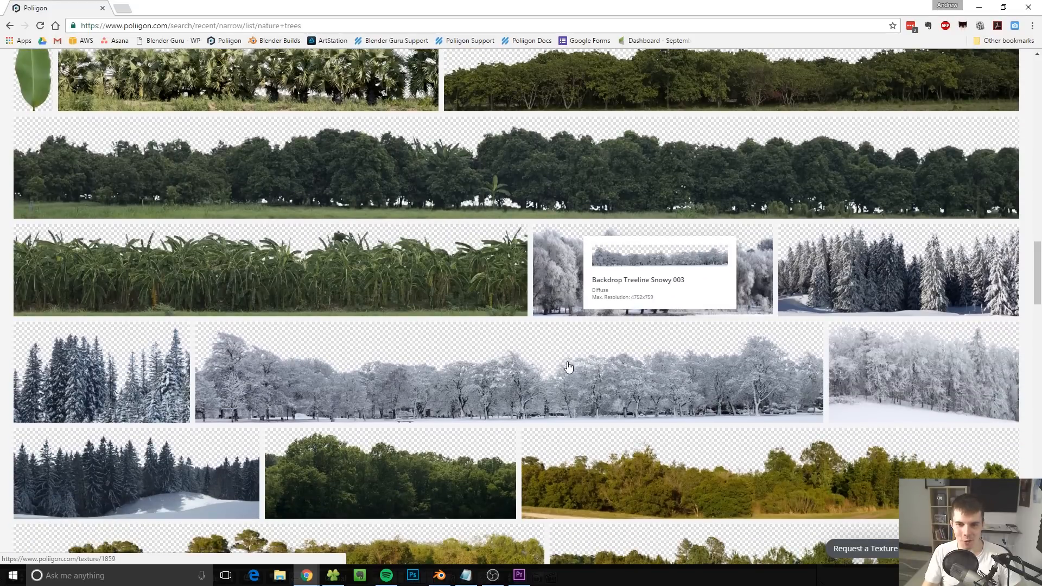
Switch to Blender and look up the Import Images as Planes add-on in the user preferences by searching for "images"
key(alt+Tab)
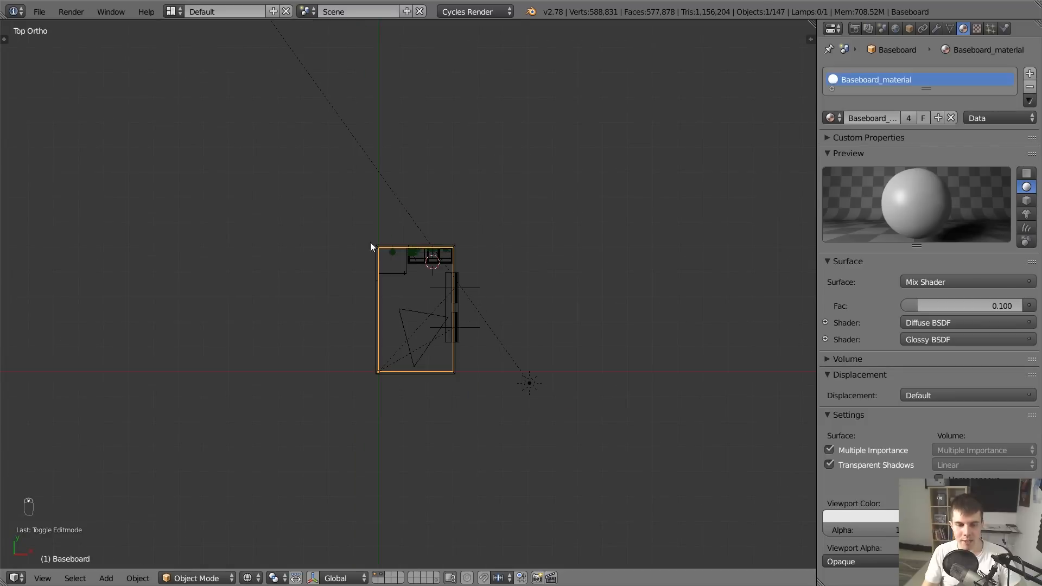
click(40, 12)
click(89, 164)
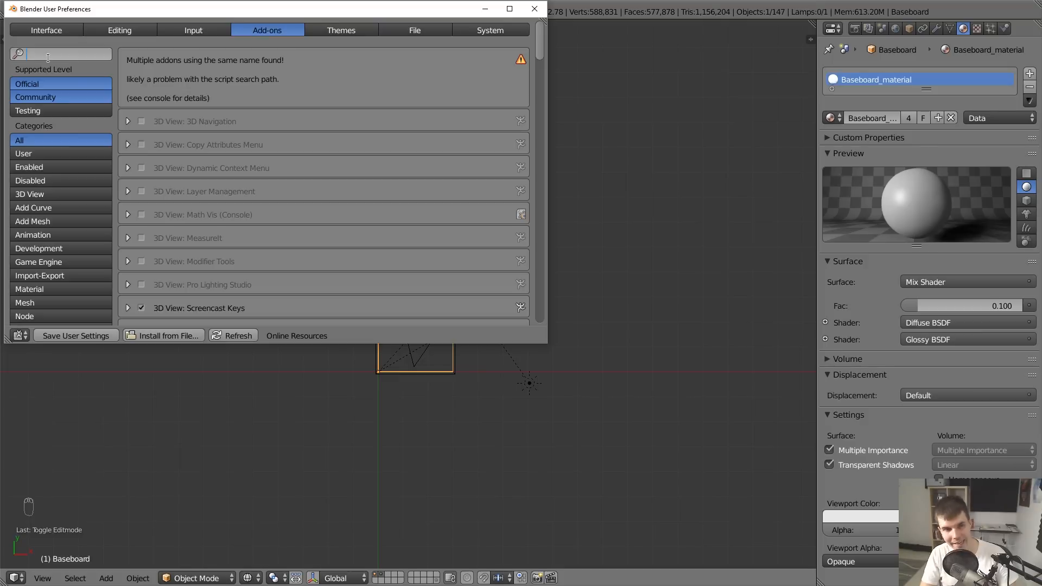
click(47, 55)
text(images)
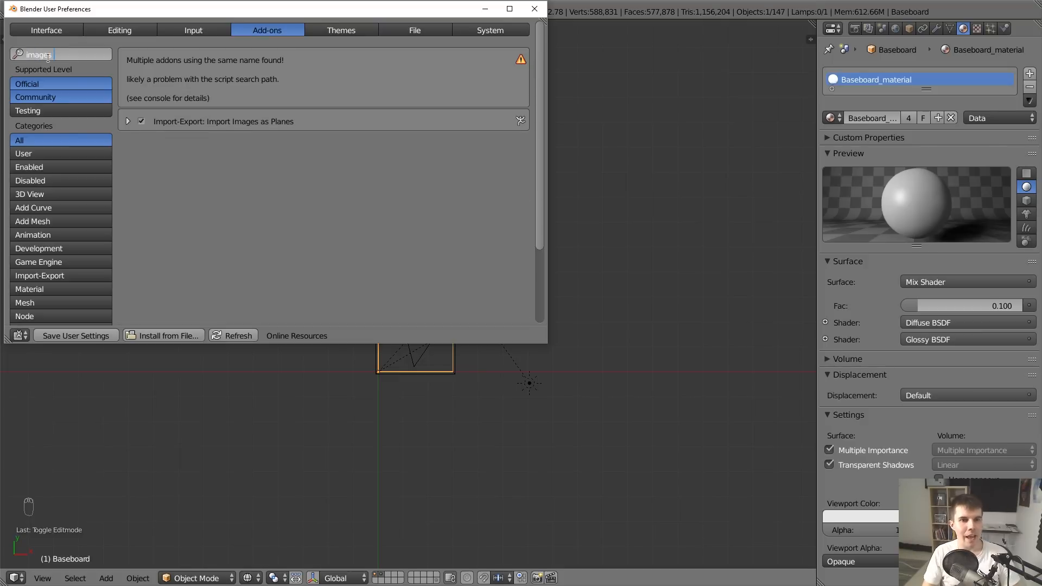
click(535, 9)
On an empty layer, reset the 3D cursor to the origin and open the Import Images as Planes file browser
click(394, 579)
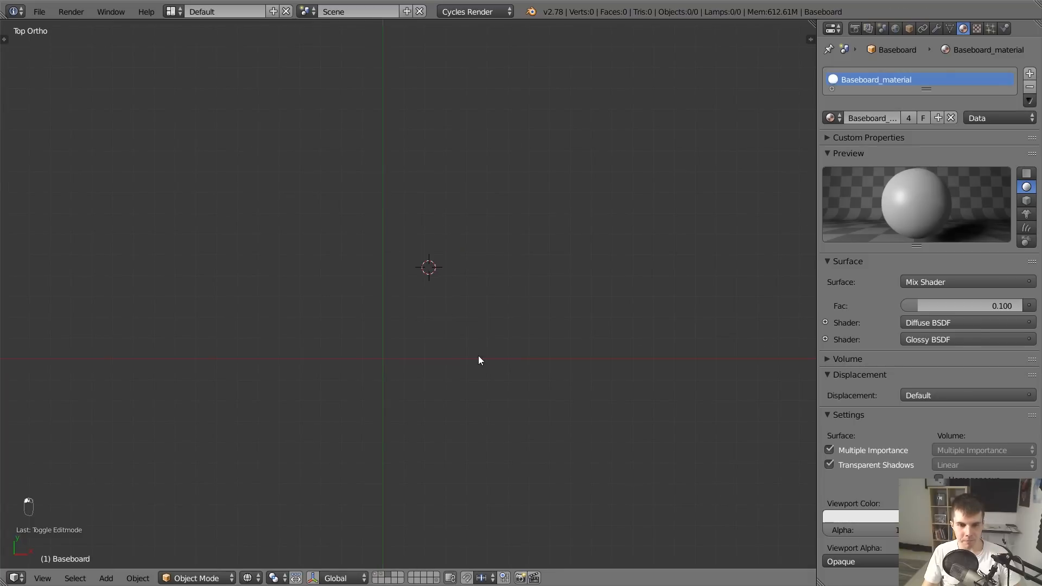
key(shift+c)
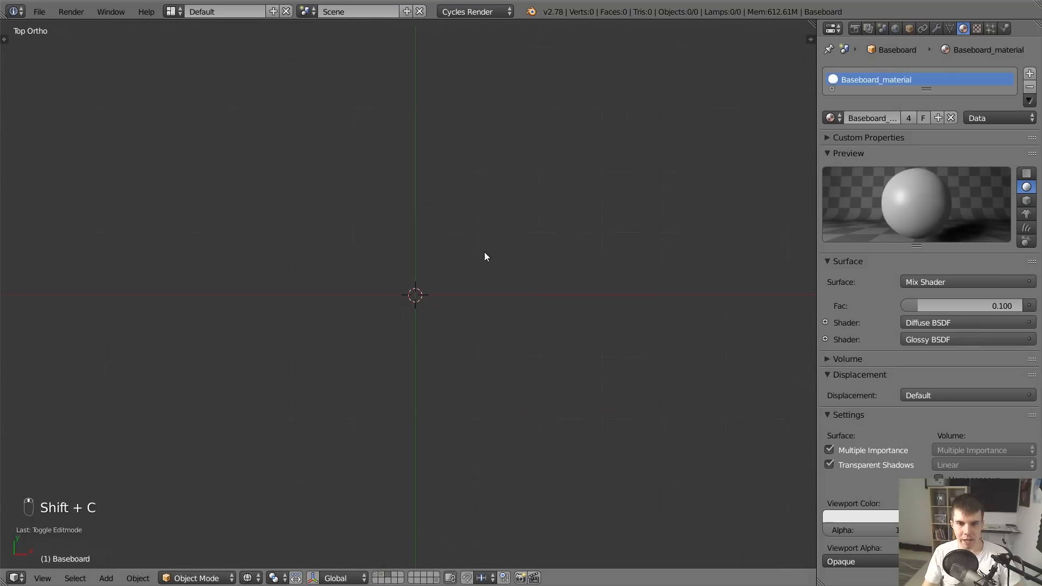
click(48, 12)
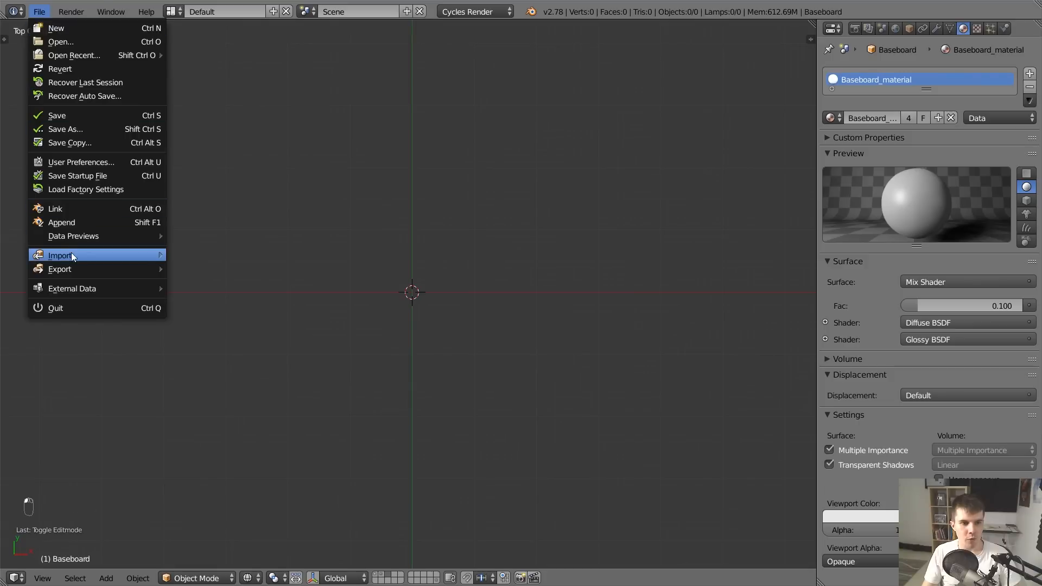
mouse_move(76, 255)
click(231, 386)
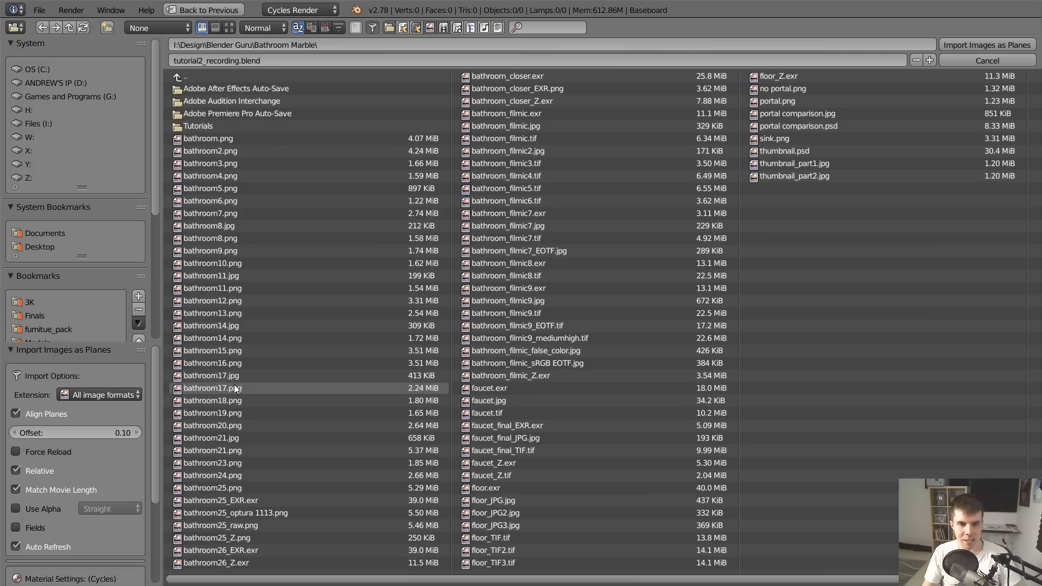
Browse to the Poliigon Library's Textures\Nature\Backdrops\Treelines folder and show its files as thumbnails
drag(157, 204, 150, 267)
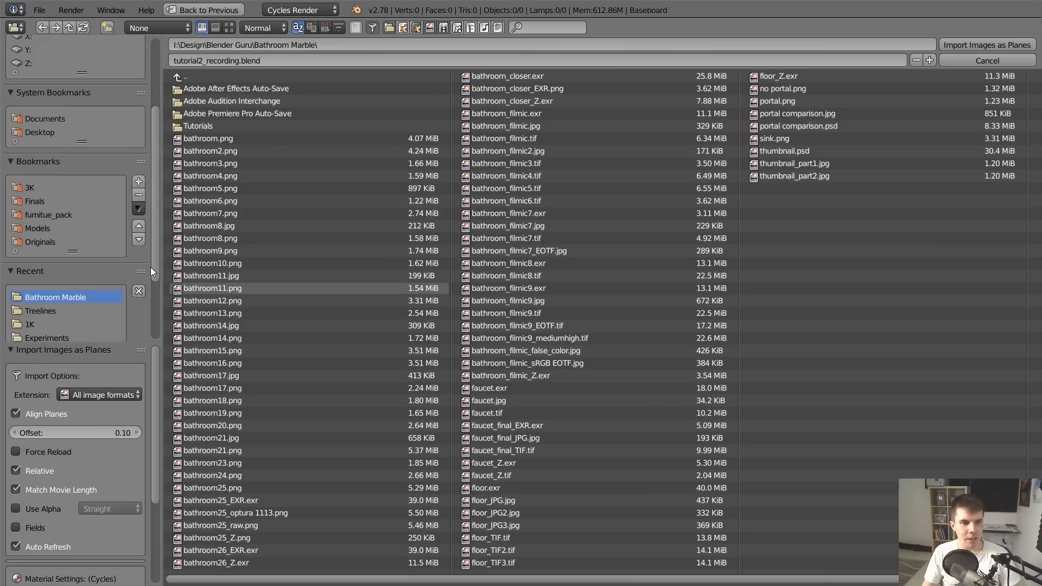
click(42, 188)
click(217, 76)
click(216, 78)
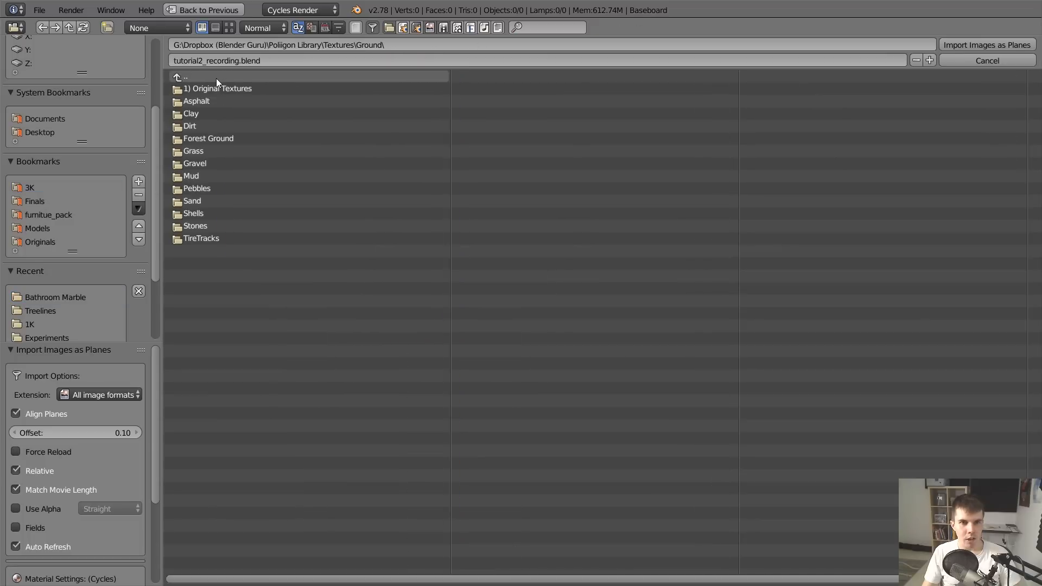
click(216, 78)
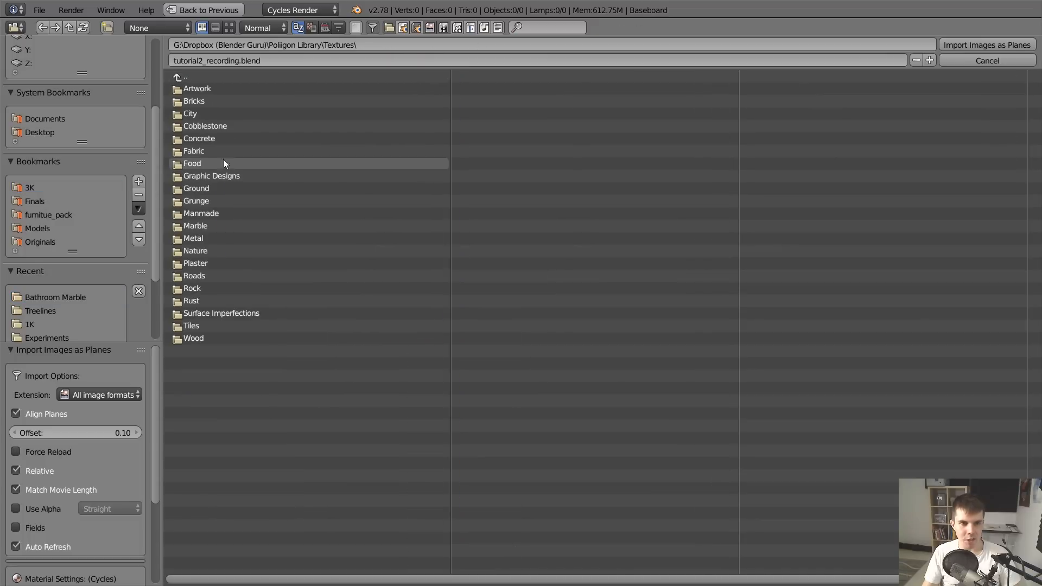
click(203, 249)
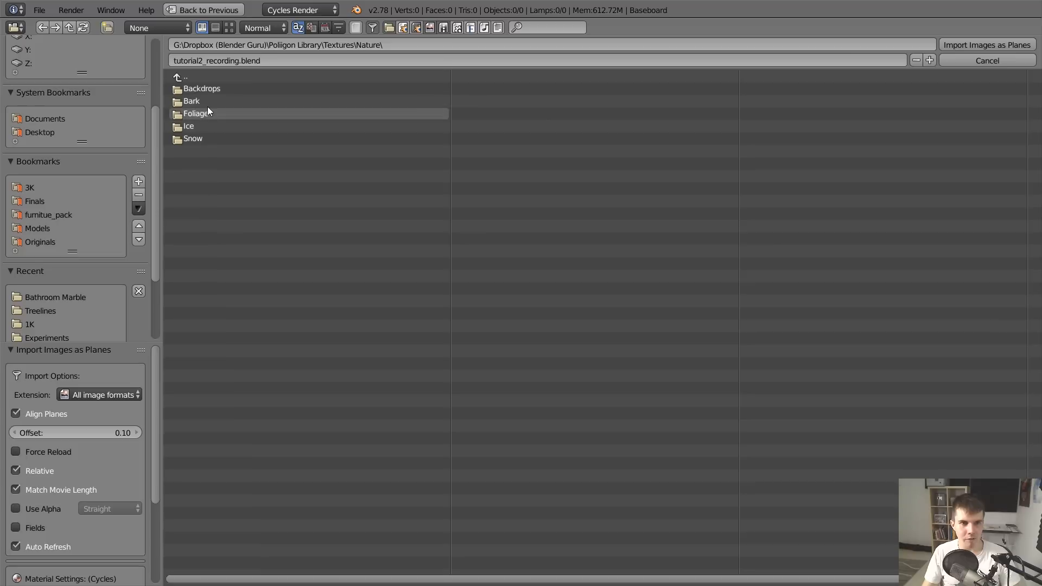
click(214, 90)
click(214, 99)
click(228, 27)
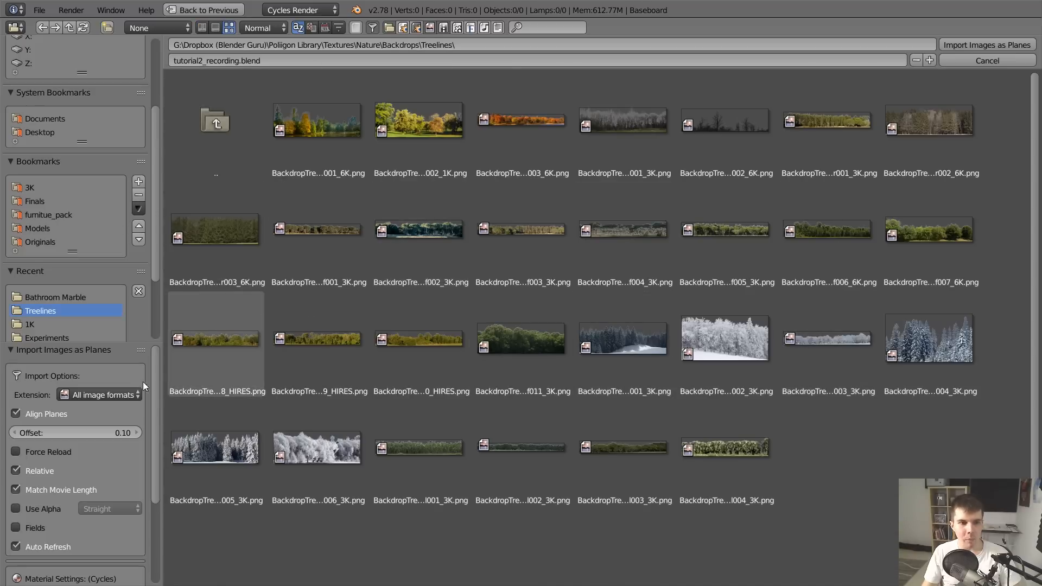
Import BackdropTreelineConifer003_6K.png as a plane with Use Alpha enabled and set to Straight
scroll(158, 269, down, 2)
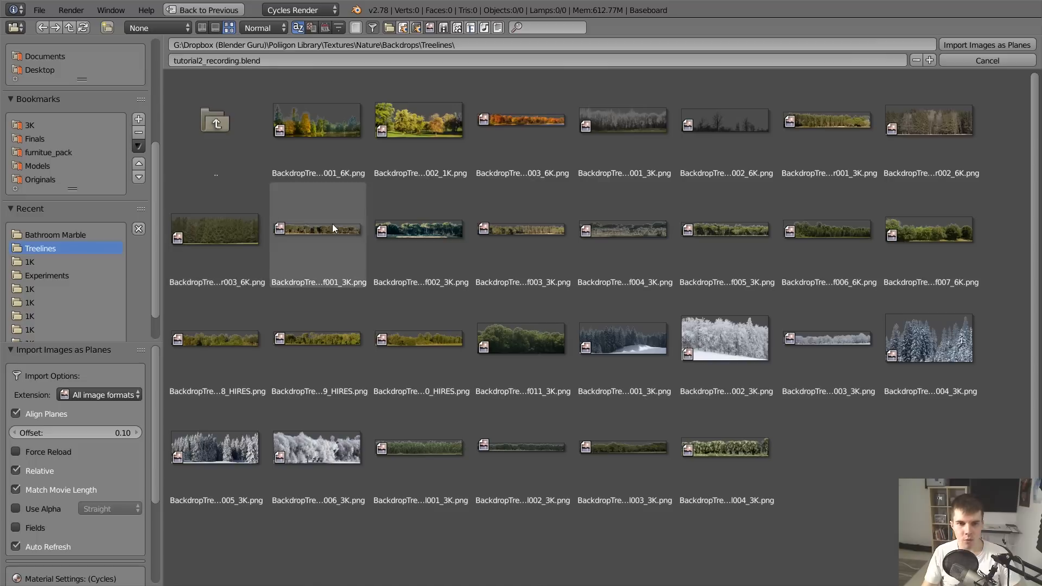
click(237, 234)
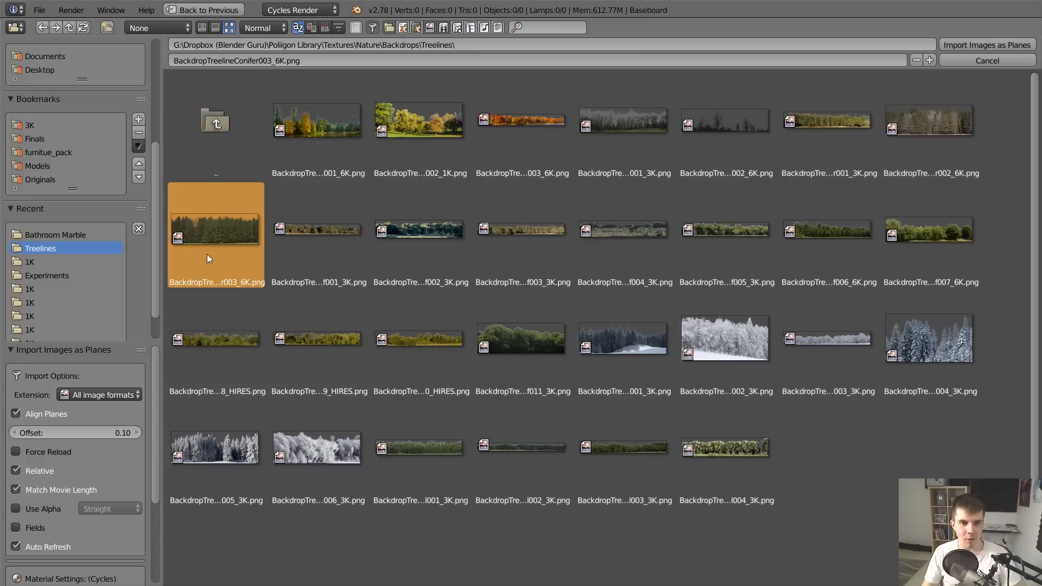
scroll(156, 373, down, 3)
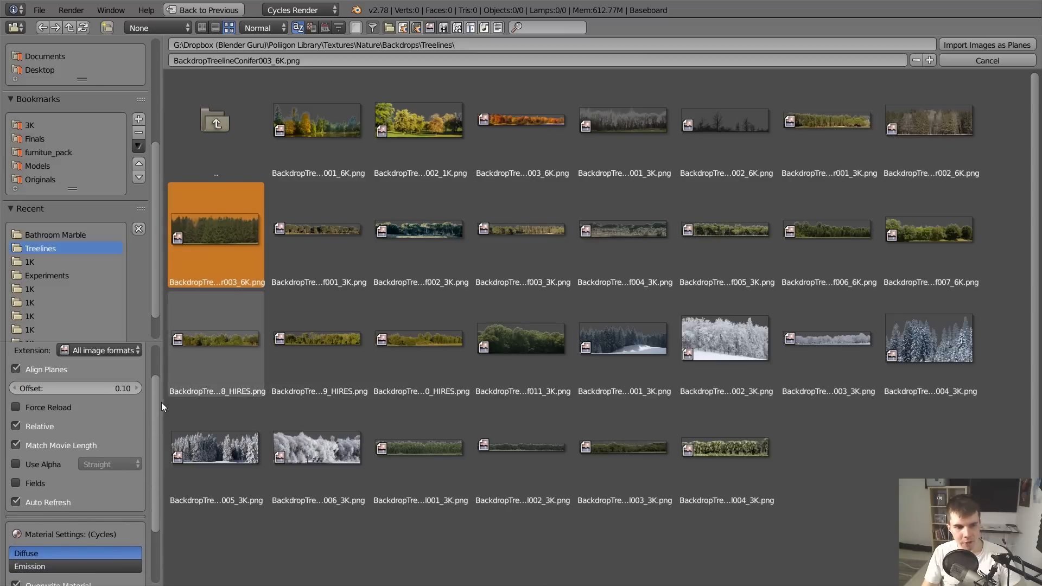
click(35, 455)
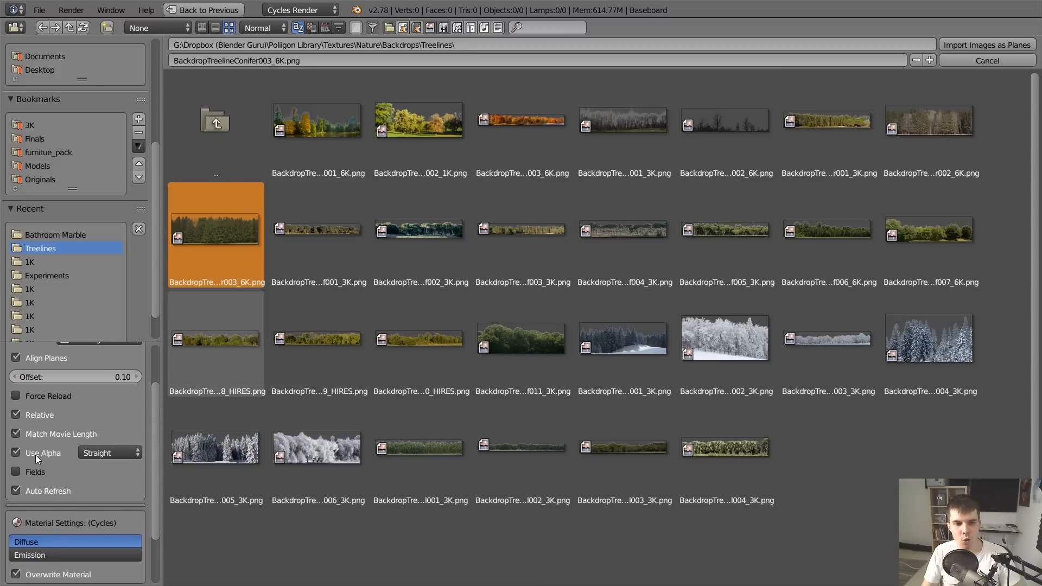
drag(125, 344, 130, 256)
scroll(142, 288, up, 2)
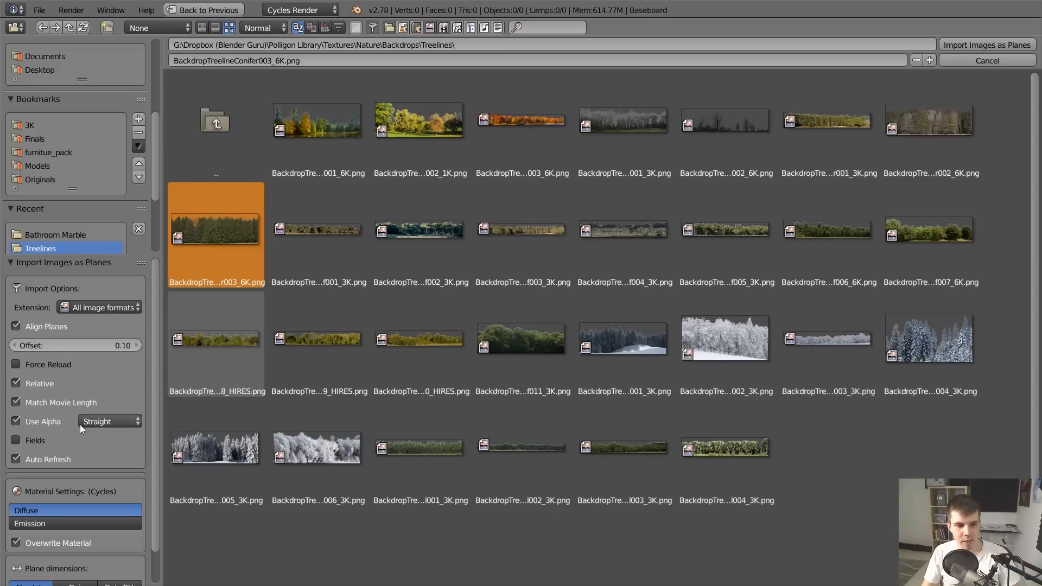
click(972, 44)
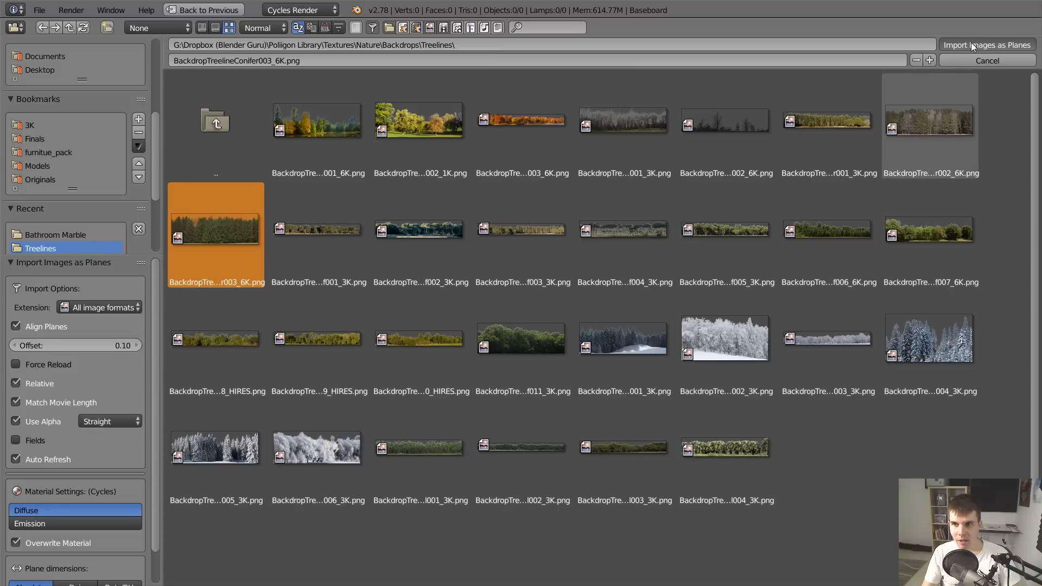
Shift the treeline plane's geometry up along Y in Edit Mode so its bottom edge sits on the object's origin
scroll(427, 321, up, 2)
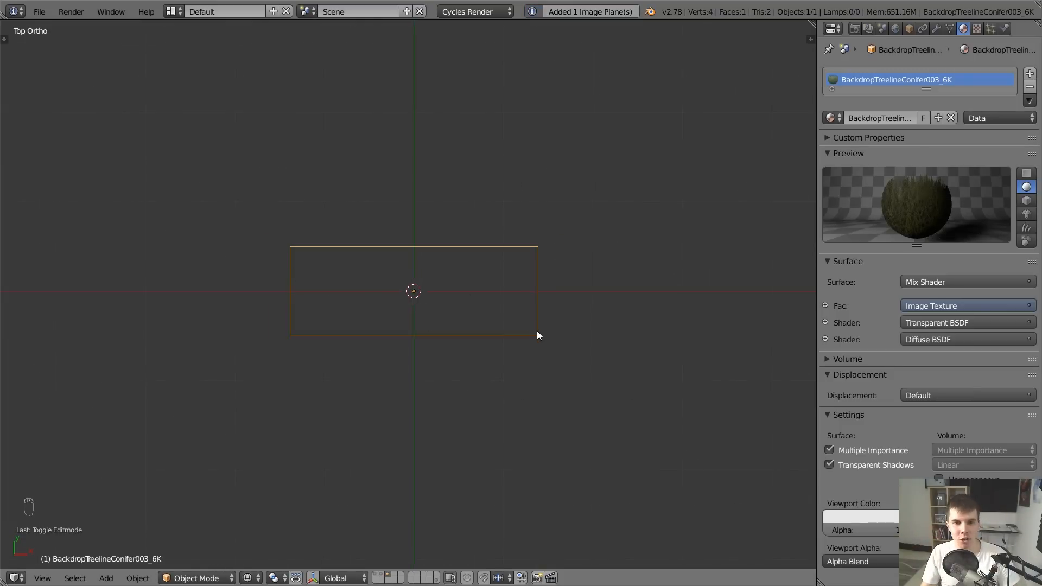
scroll(537, 332, up, 2)
scroll(537, 332, down, 1)
key(Tab)
key(g)
key(y)
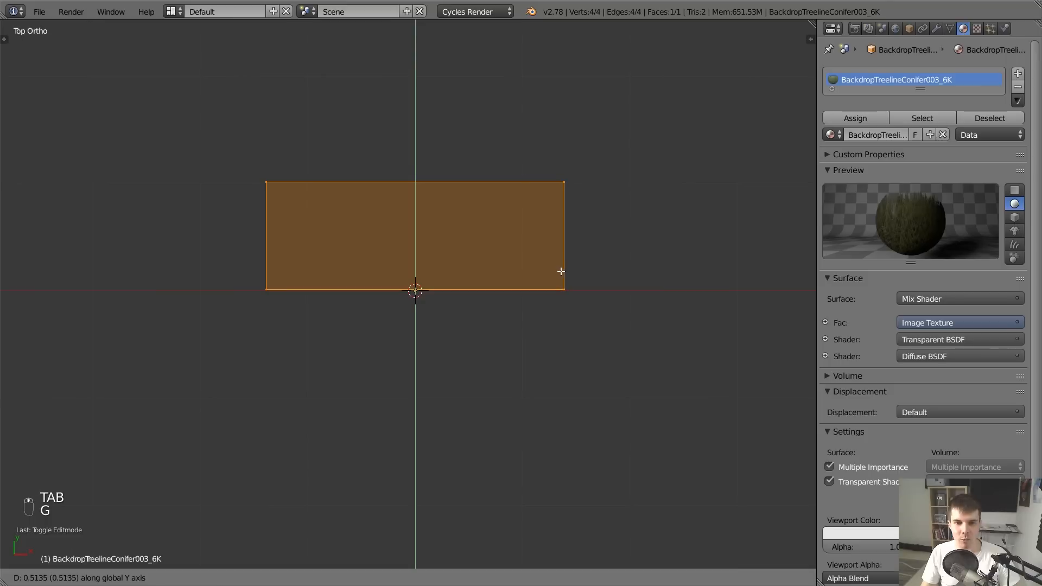
click(581, 280)
key(Tab)
Rotate the treeline plane 90 degrees in the right side view so it stands upright
key(KP_3)
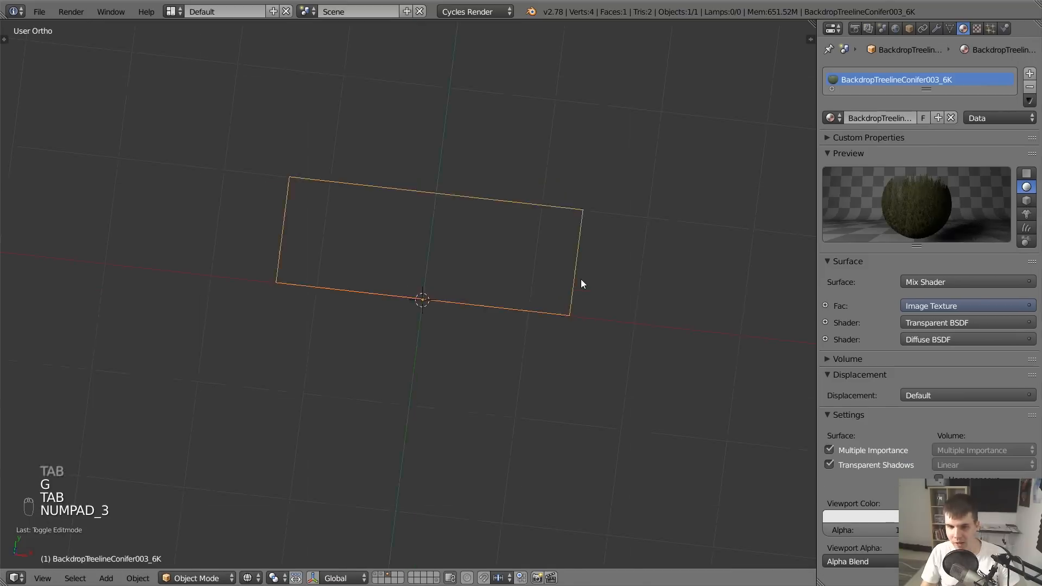
key(r)
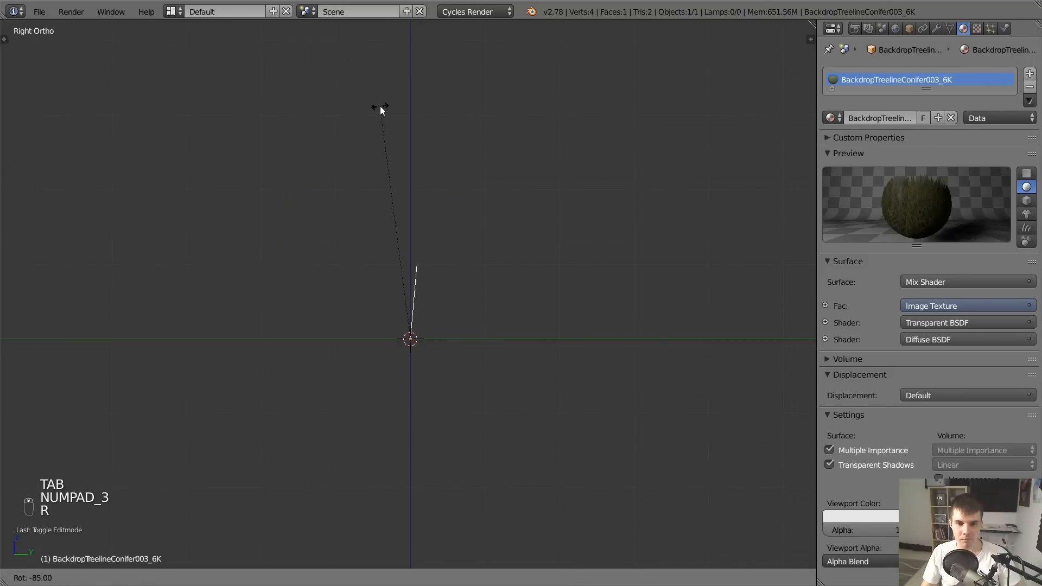
click(365, 109)
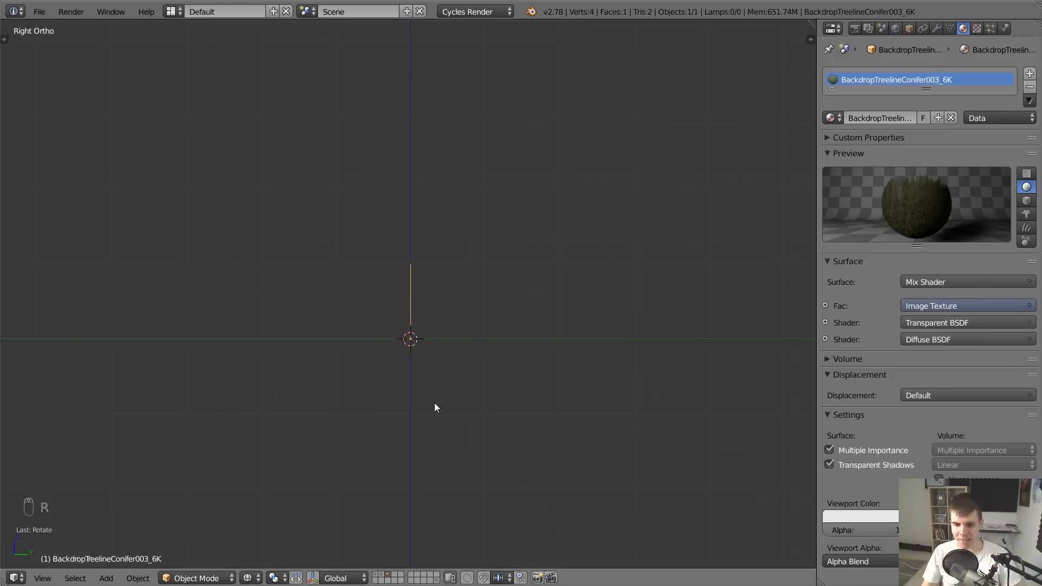
With the whole room shown from above, move the treeline plane outside the window wall and rotate it to face the windows
key(KP_Divide)
middle_drag(445, 304, 525, 344)
key(KP_7)
scroll(527, 295, down, 4)
shift+middle_drag(528, 279, 440, 322)
key(g)
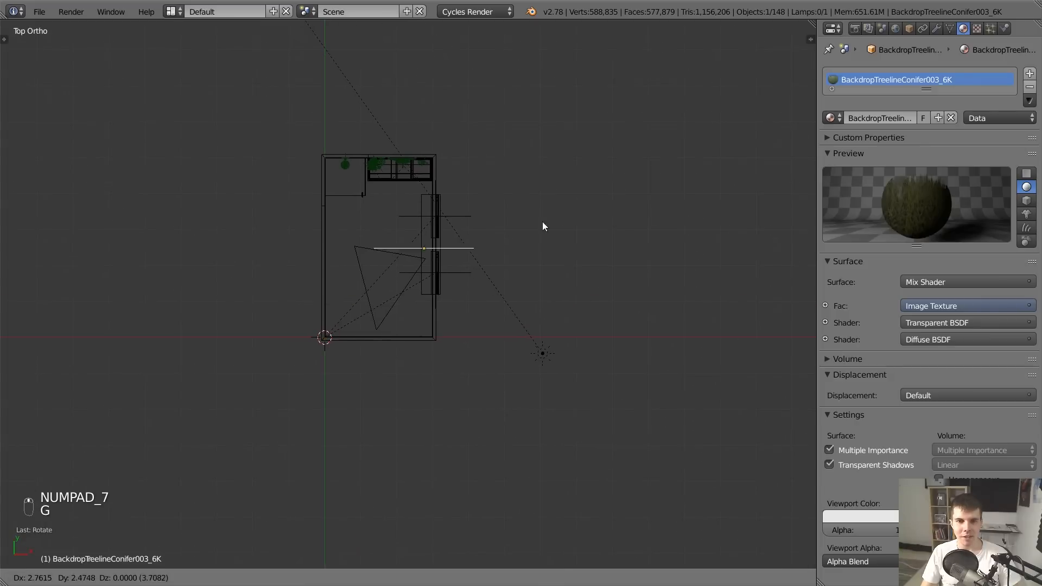
click(630, 132)
key(r)
click(653, 200)
Scale the treeline plane up in two passes until it is taller and longer than the room
middle_drag(653, 200, 614, 172)
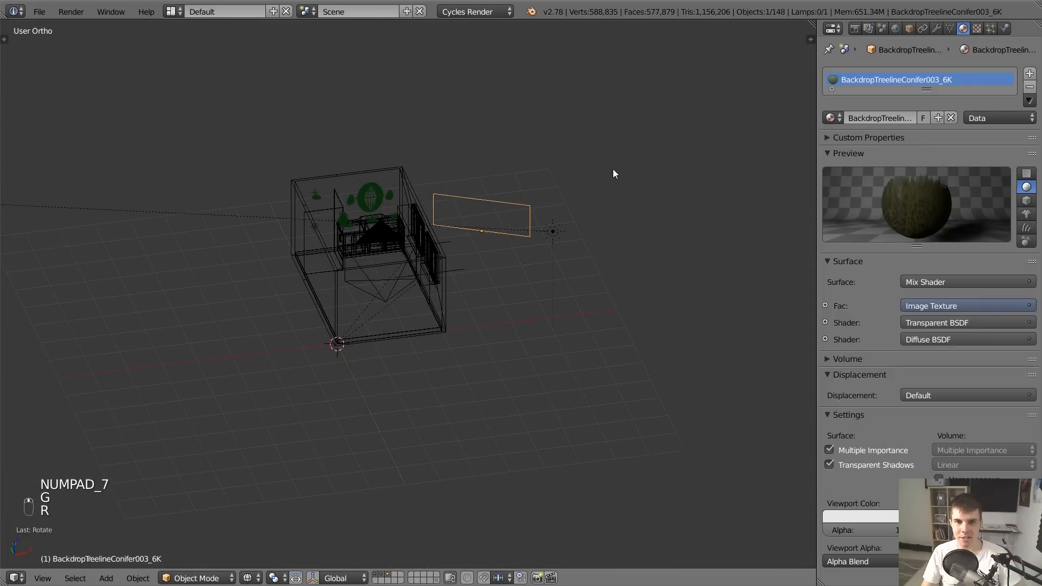
key(s)
click(23, 284)
mouse_move(326, 233)
middle_down()
mouse_move(343, 224)
mouse_move(316, 234)
middle_up()
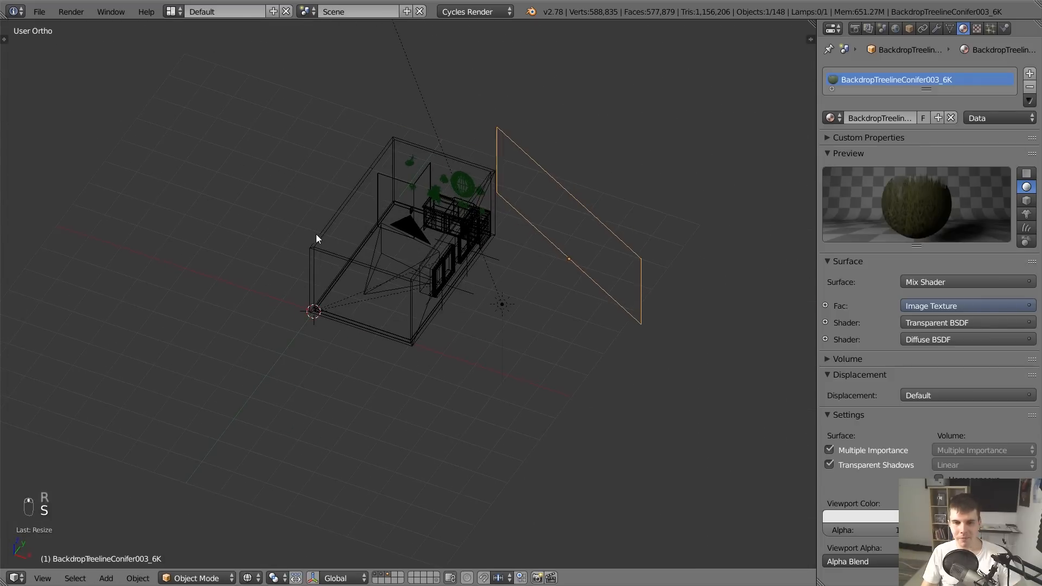
key(s)
click(668, 323)
Move the treeline plane farther from the room along the global Y and X axes, finishing with a small nudge back along X
middle_drag(668, 323, 633, 290)
key(g)
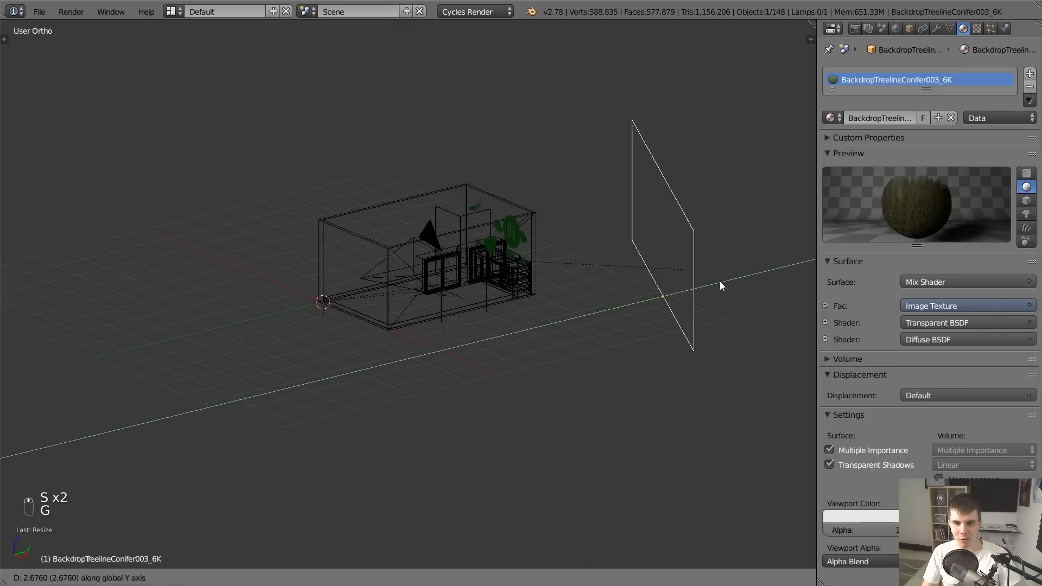
click(745, 277)
middle_drag(744, 275, 613, 269)
key(g)
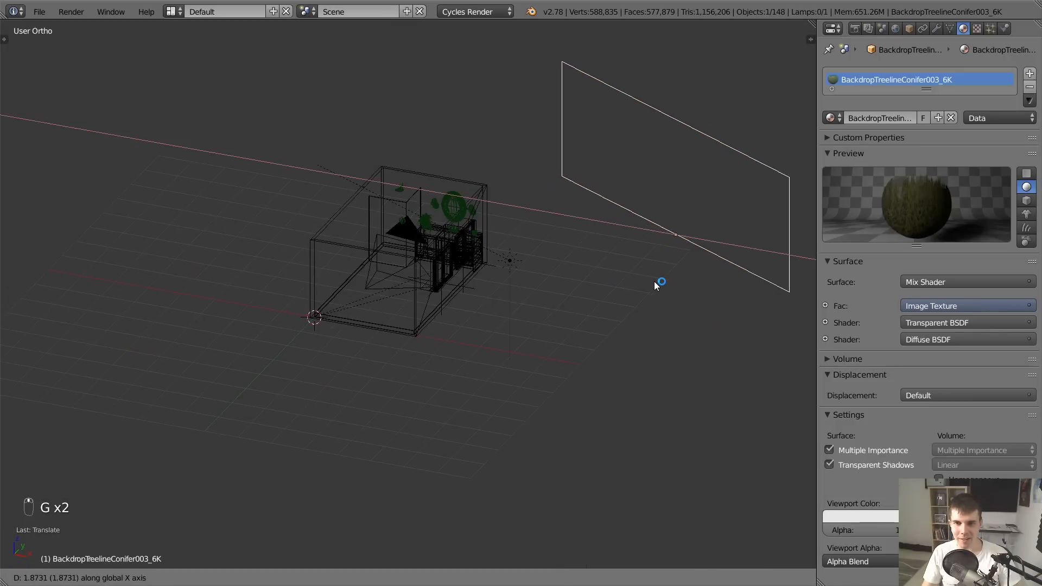
click(654, 281)
key(g)
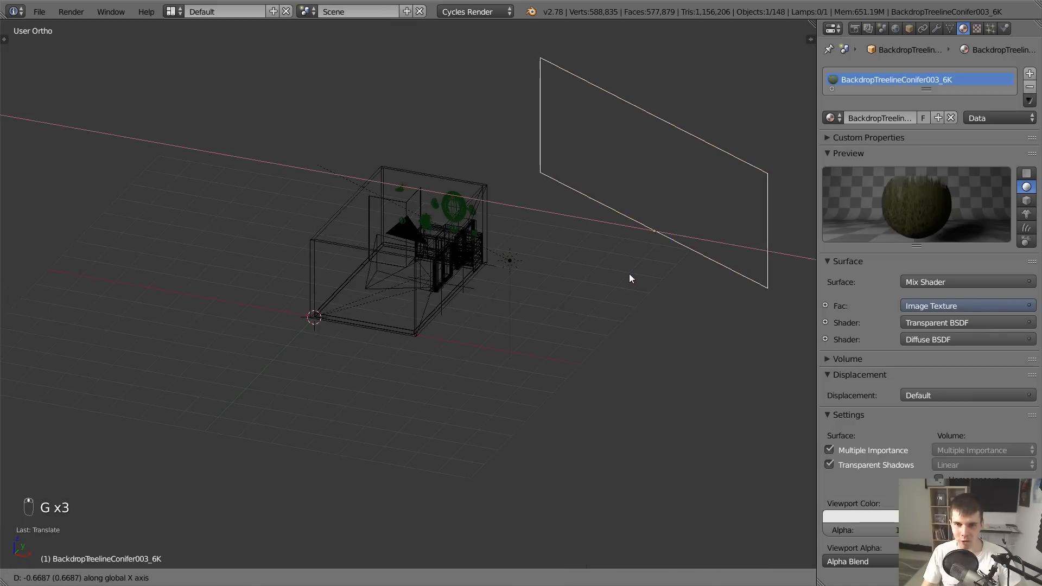
click(630, 275)
Set a render border around the far window in camera view and preview the treeline backdrop with rendered shading
key(KP_0)
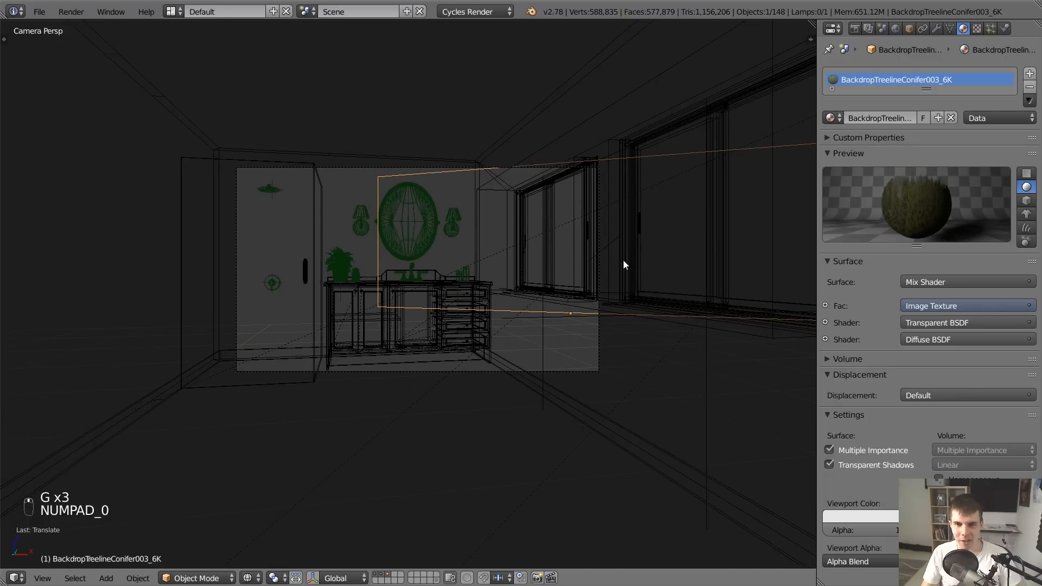
key(z)
key(z)
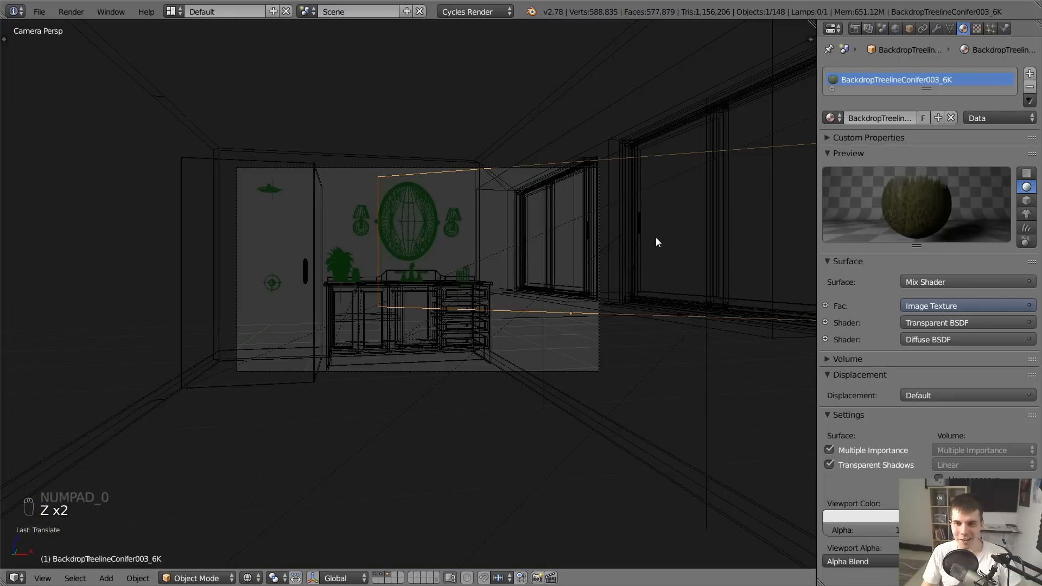
key(shift+b)
drag(491, 161, 635, 306)
scroll(545, 317, up, 2)
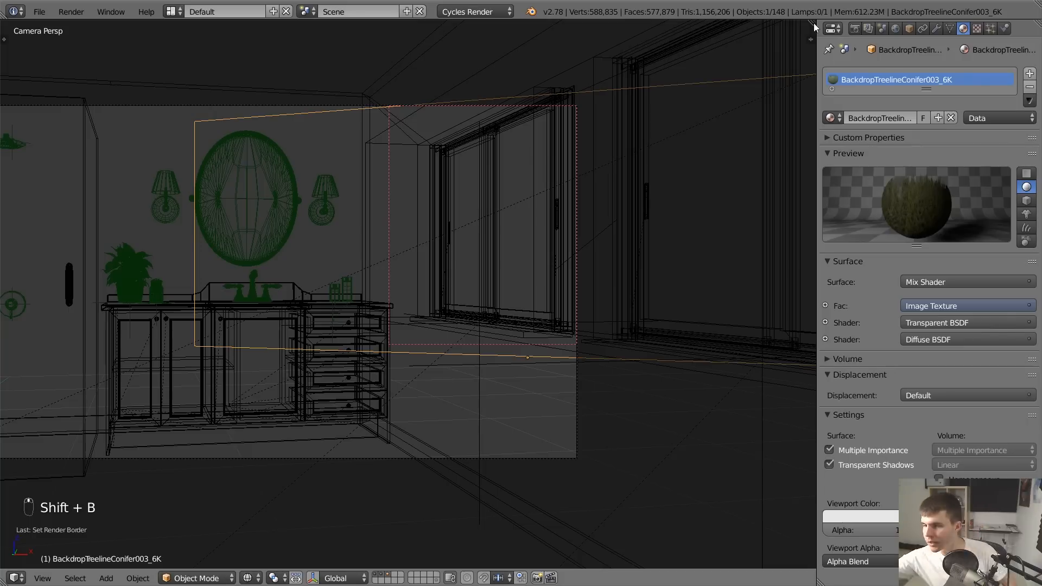
key(shift+z)
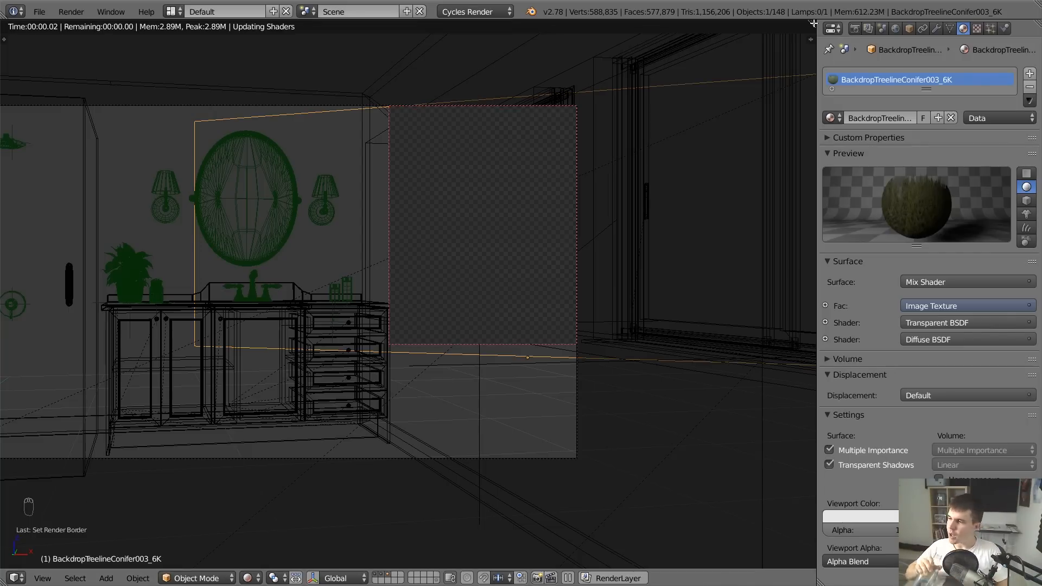
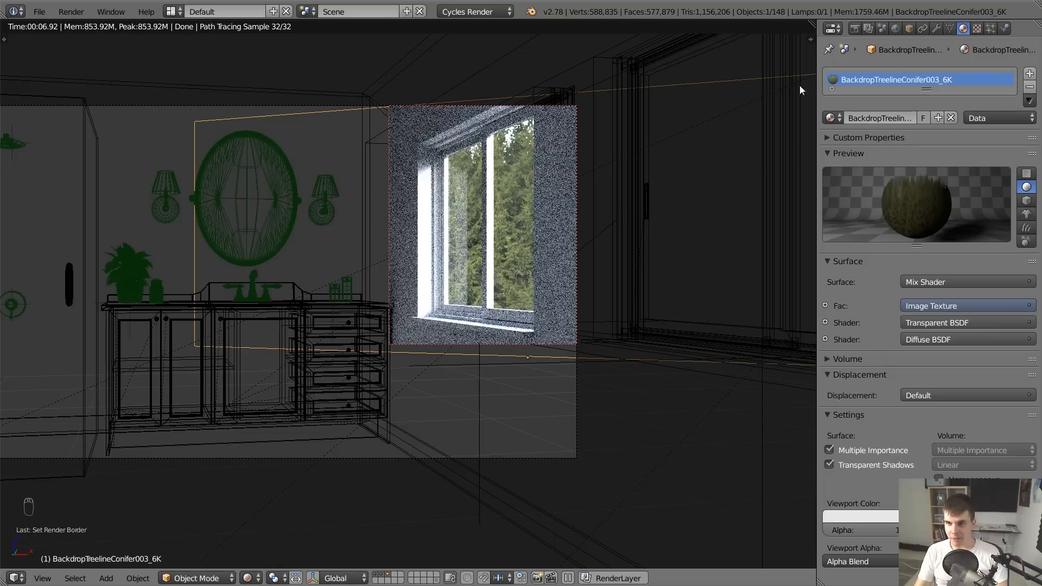
Split off a second viewport in top orthographic view and move the treeline plane farther away from the room along Y
drag(813, 23, 491, 33)
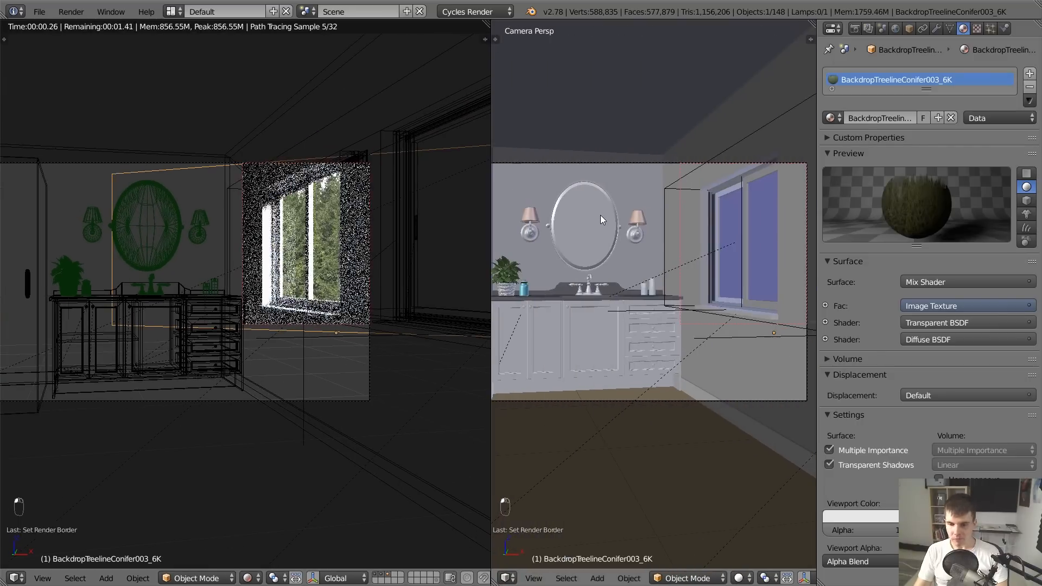
key(KP_7)
key(KP_8)
key(KP_5)
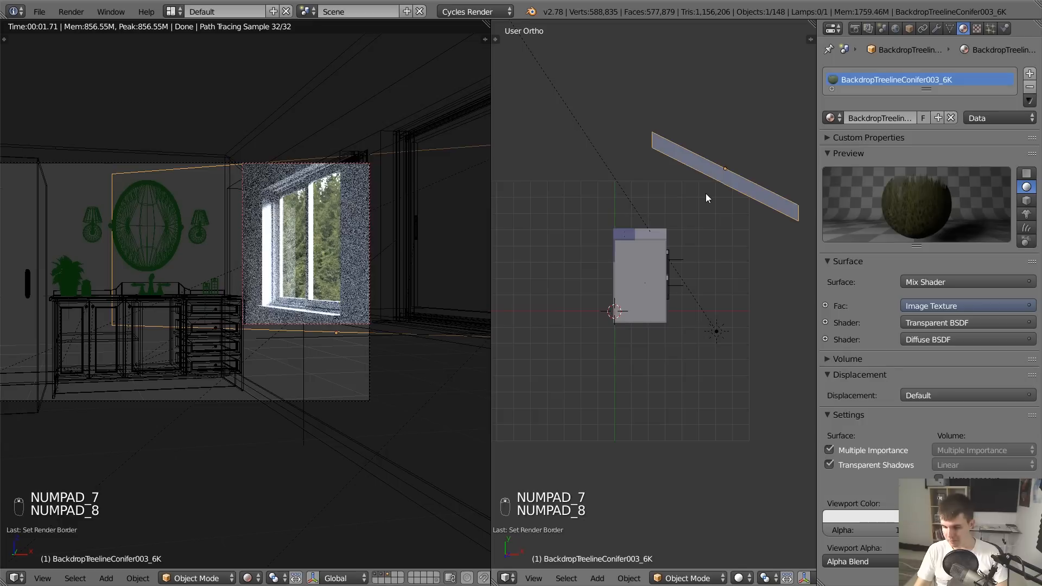
key(KP_7)
key(KP_5)
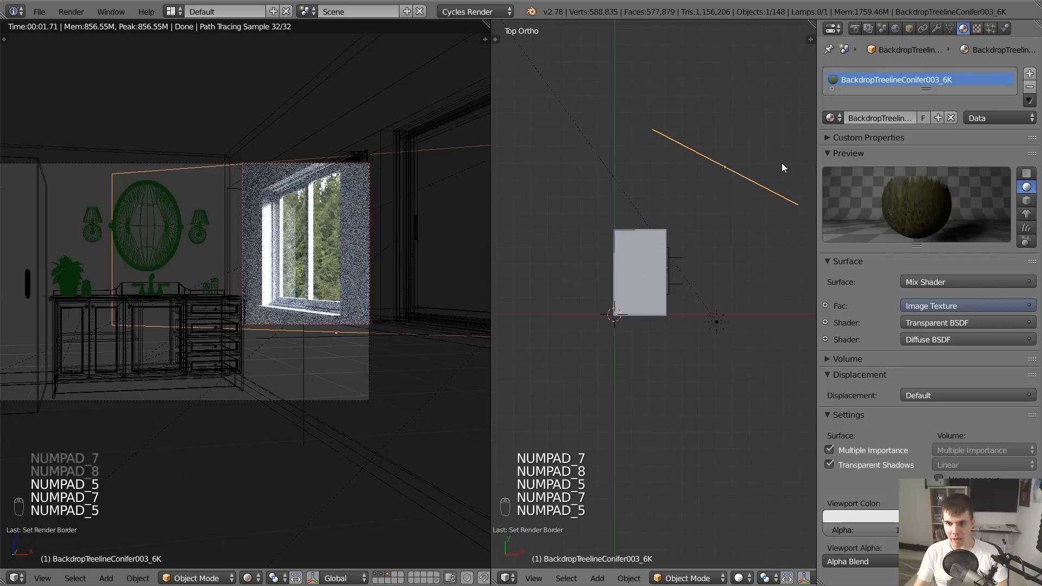
key(g)
key(y)
click(767, 149)
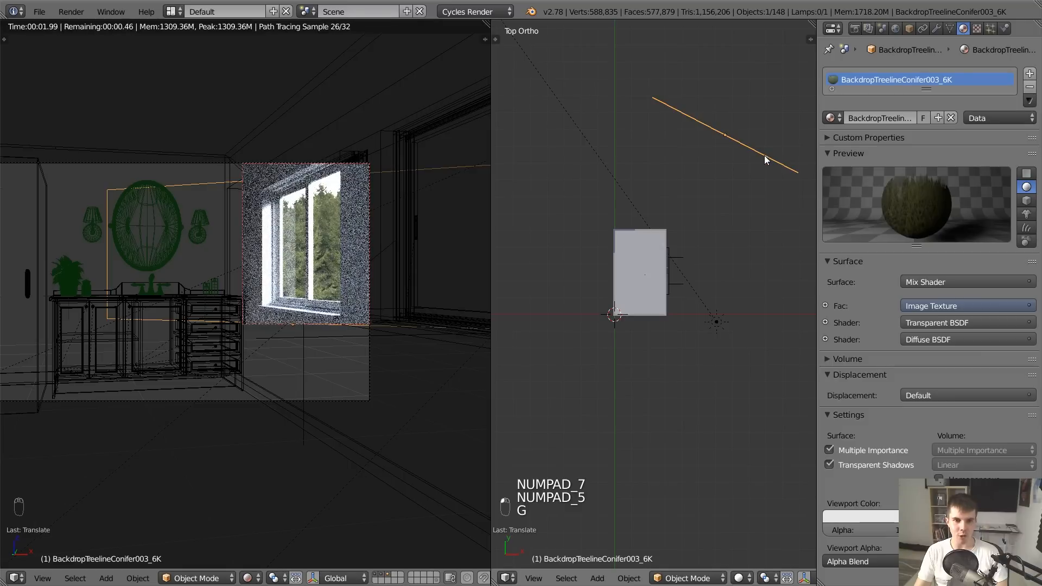
Adjust the treeline plane's height along Z in several passes until the treetops and some sky show through the previewed window
middle_drag(739, 192, 721, 113)
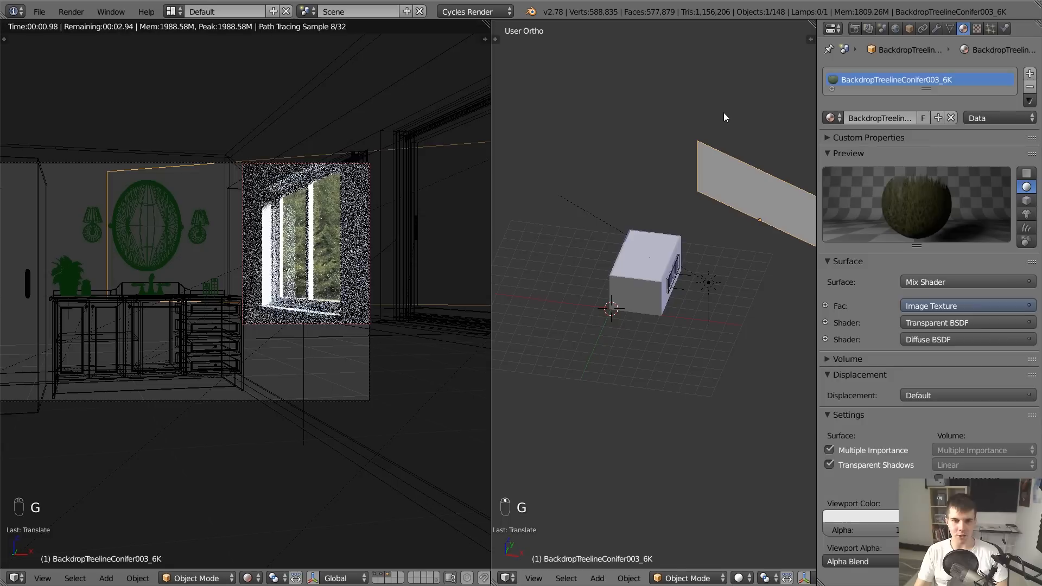
key(g)
key(z)
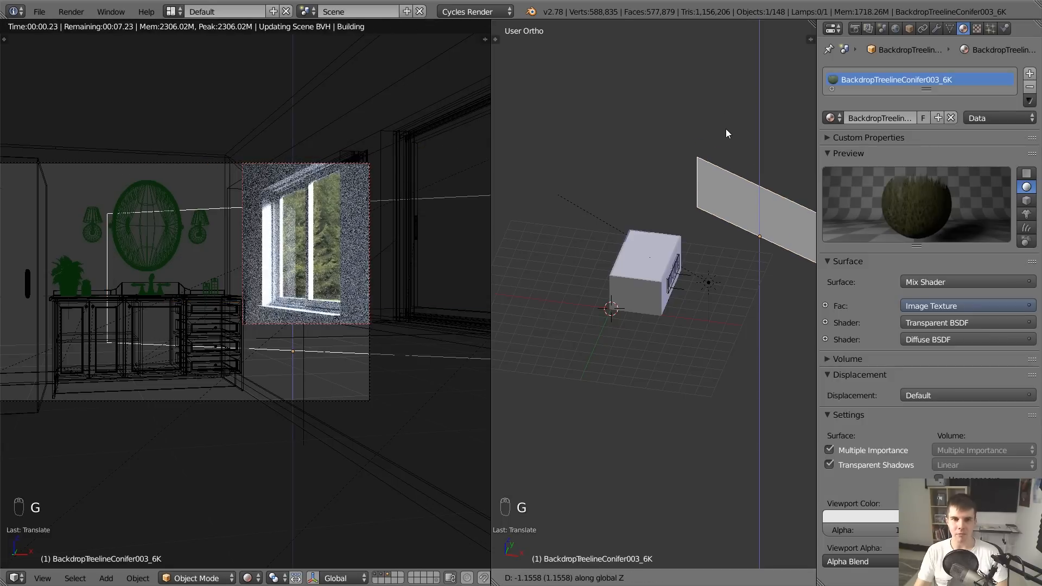
click(731, 132)
middle_drag(738, 172, 736, 129)
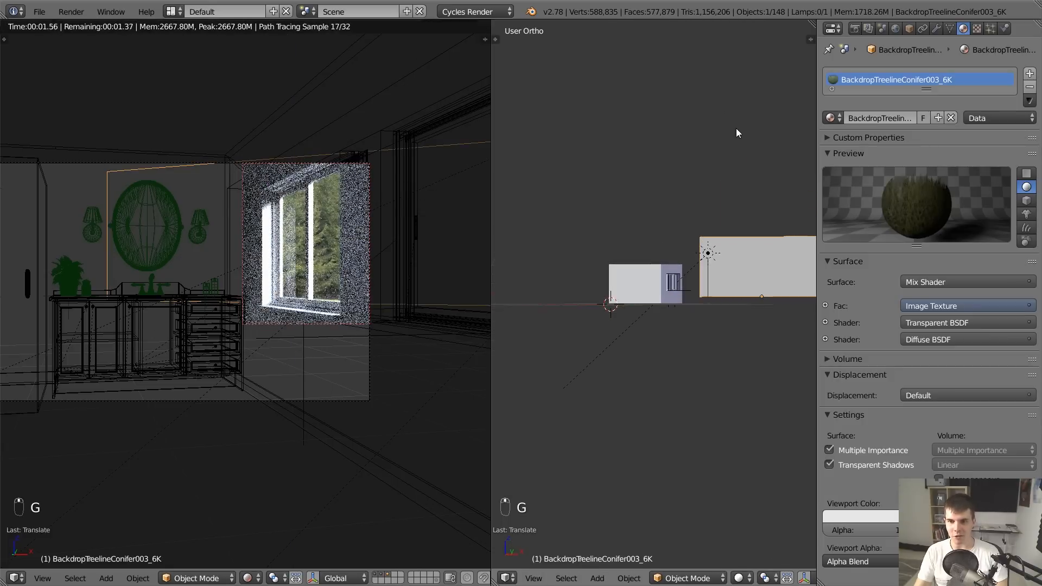
key(g)
key(z)
click(740, 138)
key(g)
key(z)
click(745, 145)
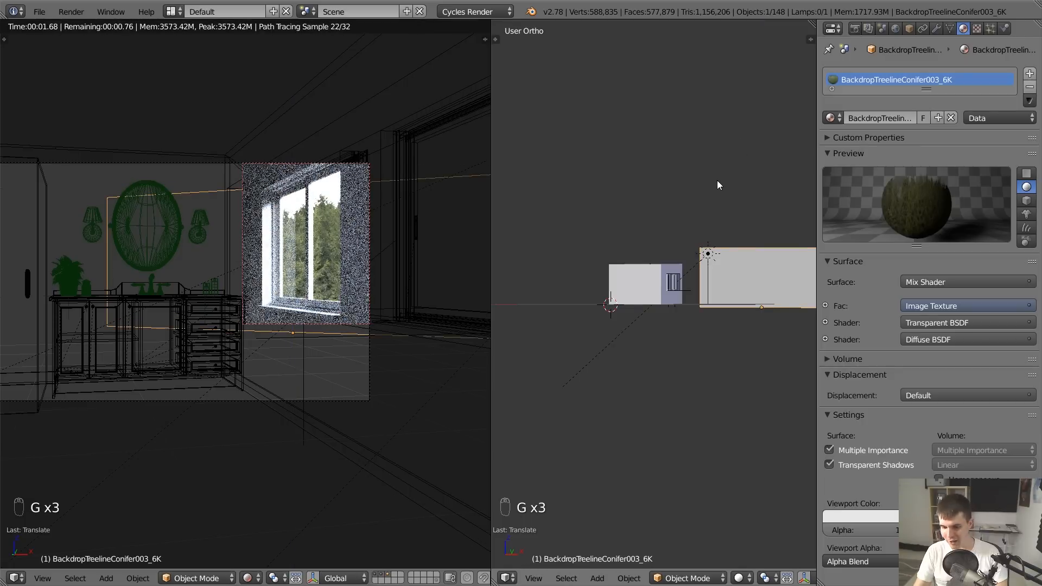
In top view, make a linked duplicate of the treeline plane, place it beyond the room's opposite end and rotate it to slant the other way
key(KP_7)
scroll(717, 180, down, 5)
key(alt+d)
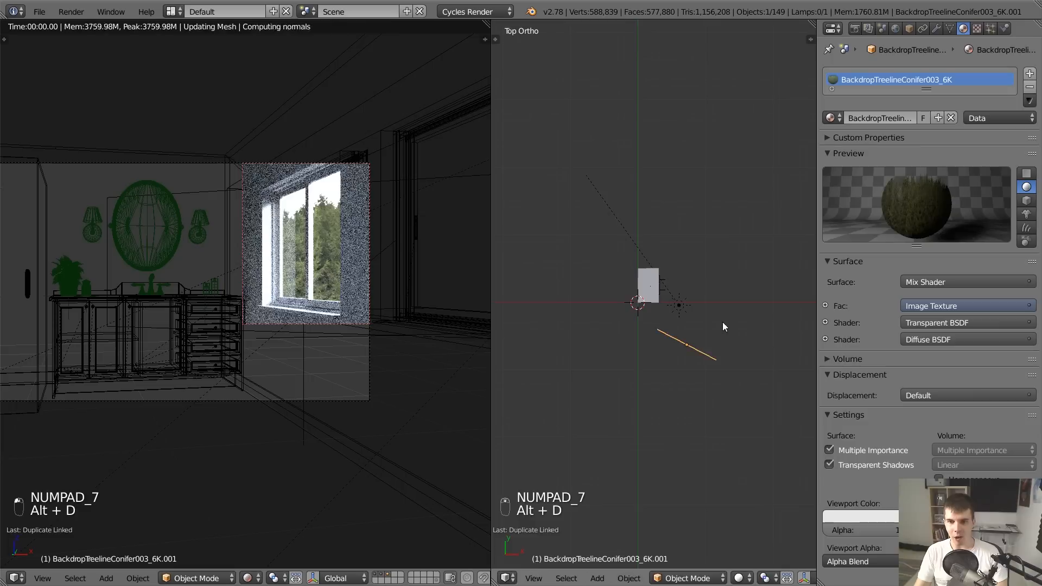
key(r)
click(702, 206)
key(g)
click(696, 178)
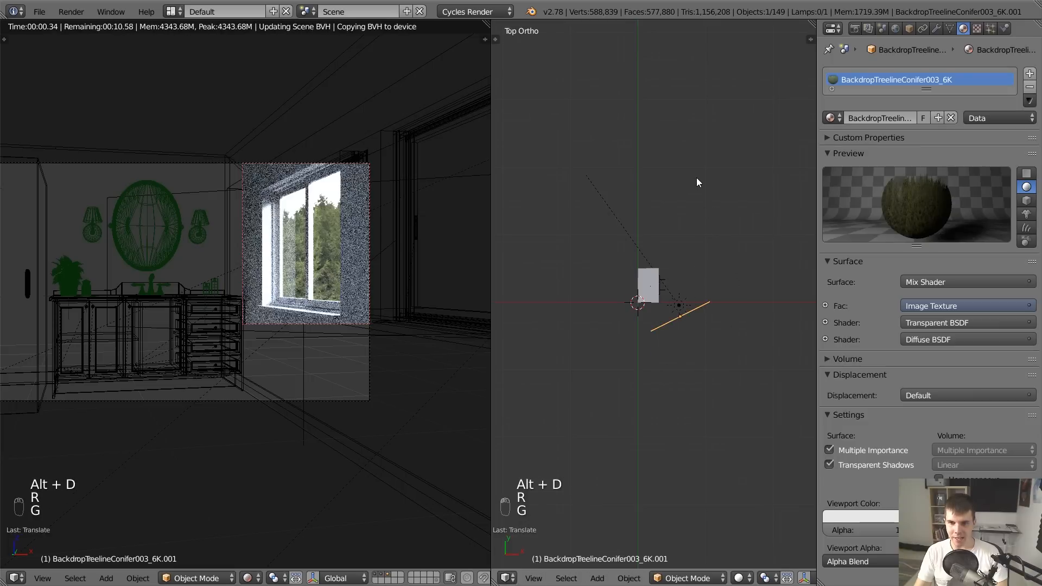
key(r)
click(705, 186)
Set the render border around the oval mirror and preview the reflection it shows
key(shift+b)
drag(96, 161, 190, 272)
scroll(189, 233, up, 2)
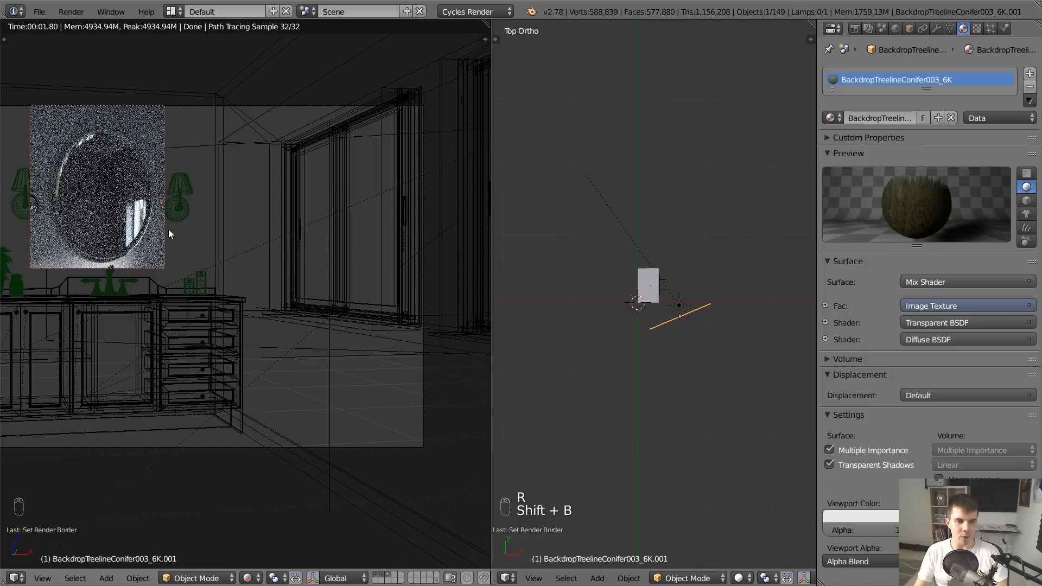
scroll(169, 230, down, 1)
right_click(396, 359)
scroll(396, 358, down, 1)
shift+middle_drag(503, 360, 528, 361)
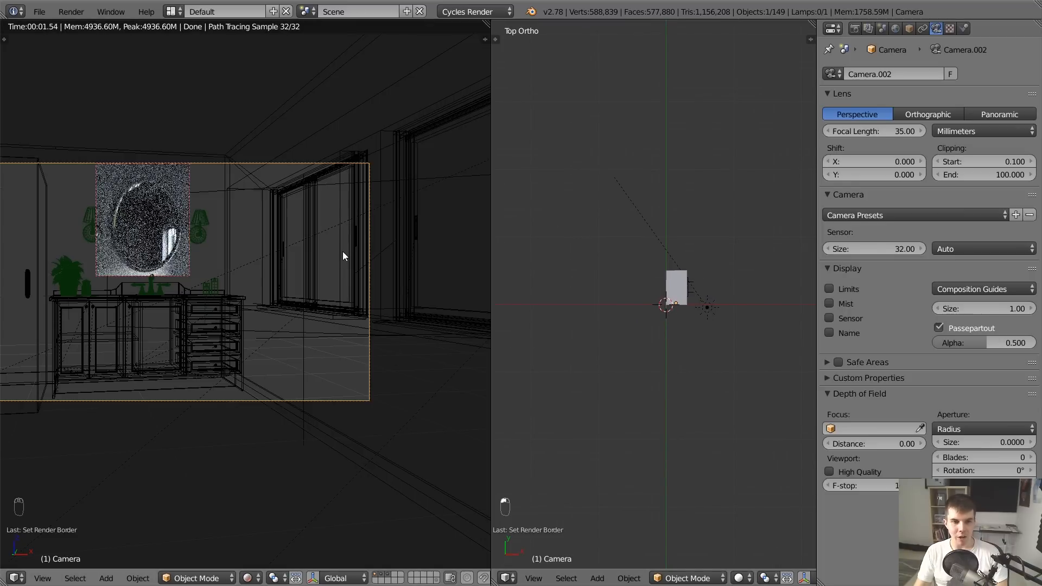
Return the camera view to wireframe, merge the two viewports into one and reset the render border to the full camera frame
key(shift+z)
scroll(435, 263, up, 2)
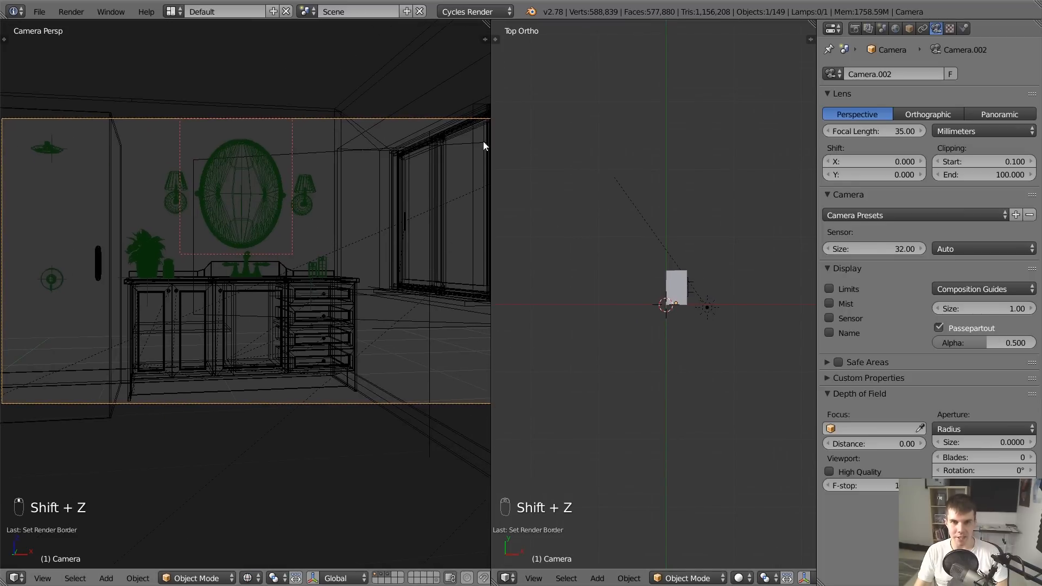
drag(486, 24, 581, 109)
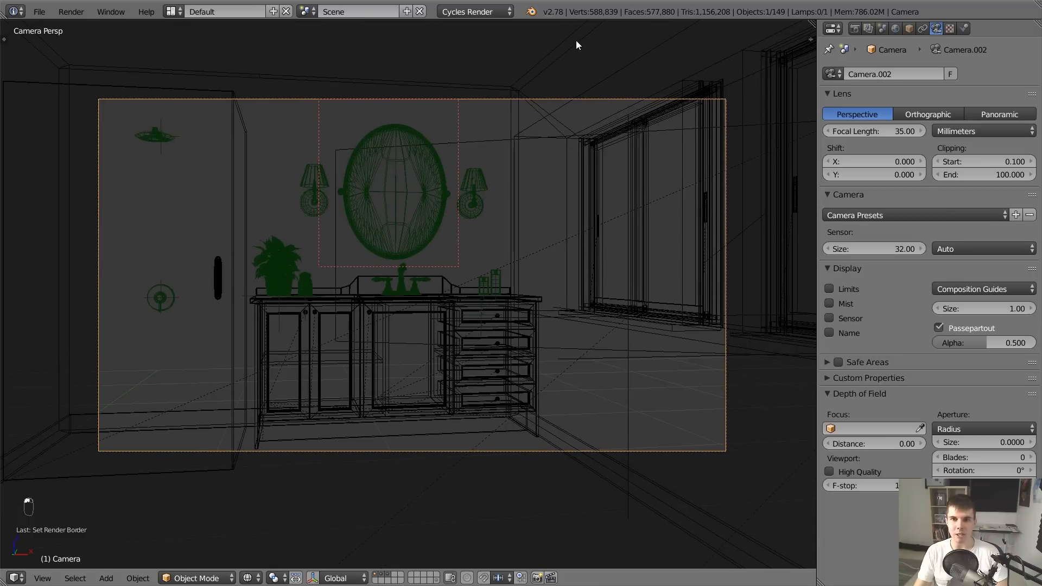
key(shift+b)
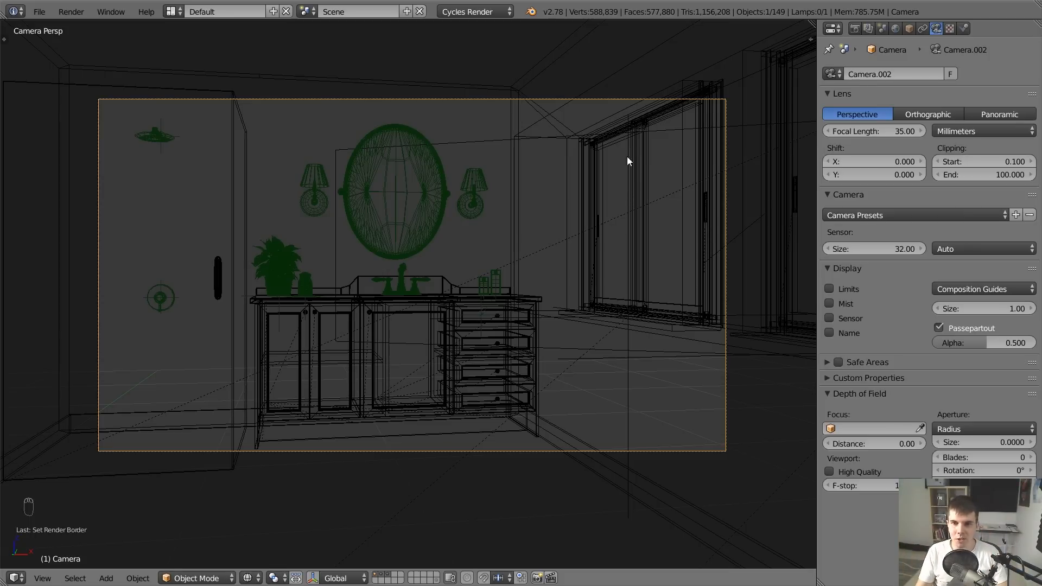
Select the far window's sash and examine its Glass_material settings
key(z)
right_click(620, 178)
key(z)
key(z)
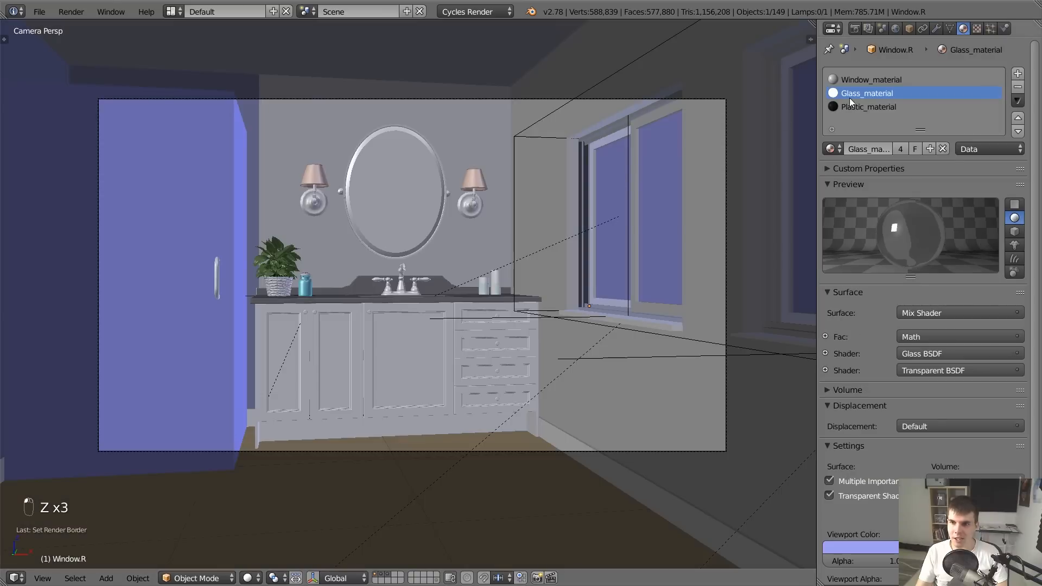
scroll(914, 378, down, 1)
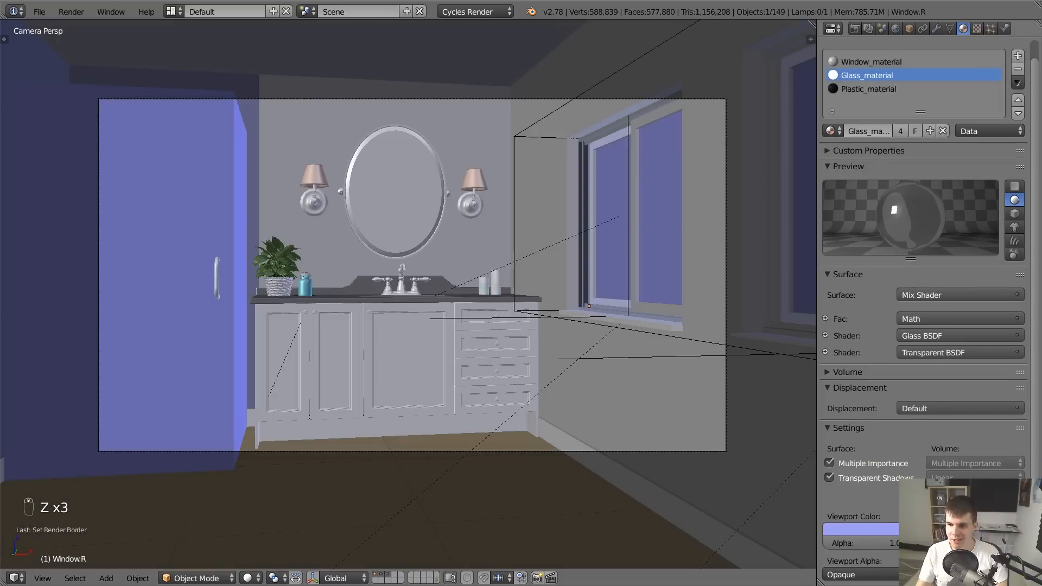
Enable the Object Index pass for the render layer
click(868, 28)
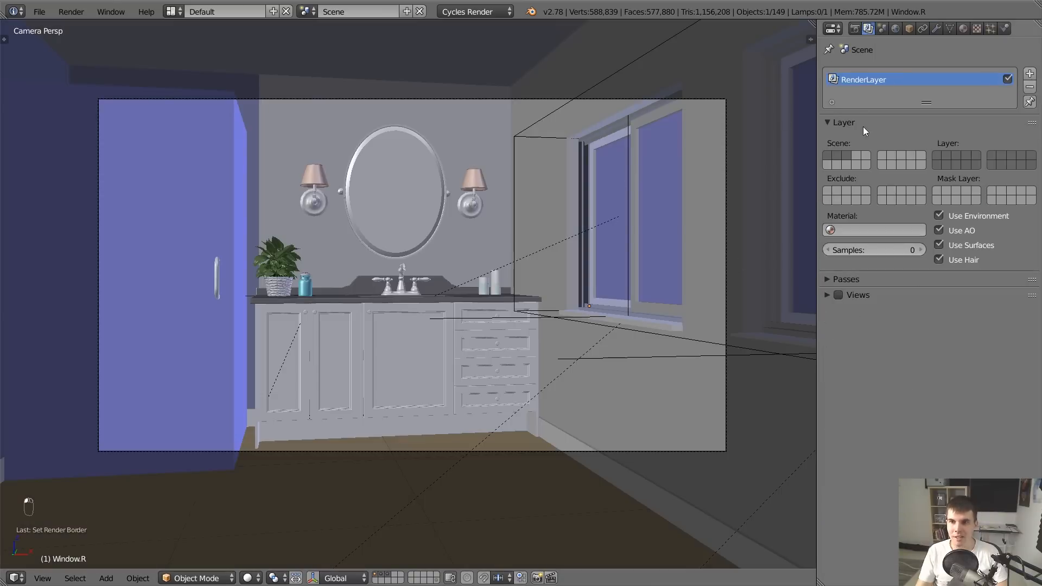
click(850, 279)
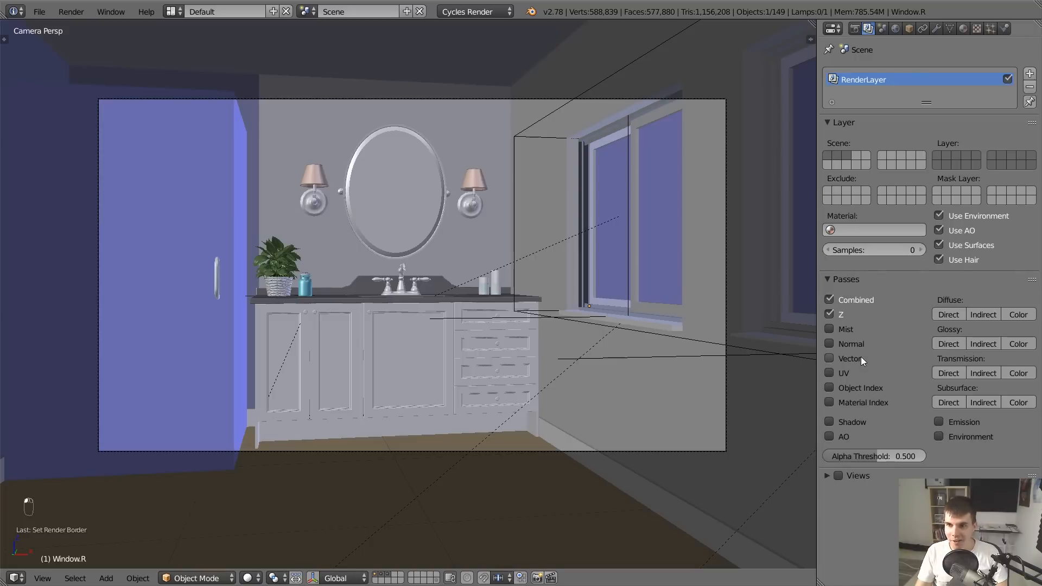
click(866, 389)
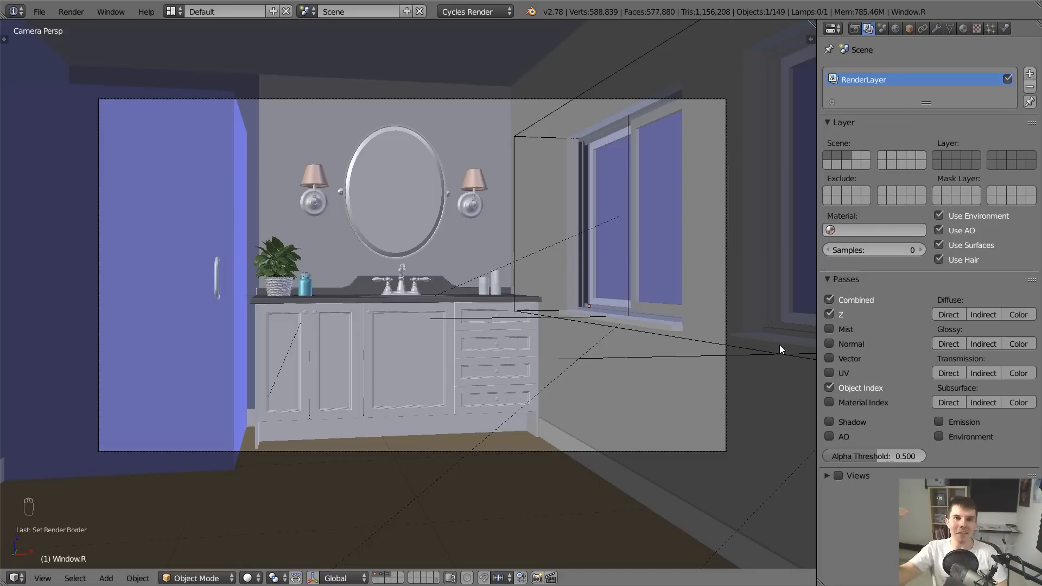
Select the treeline plane outside the windows in wireframe and view its position through the camera
key(z)
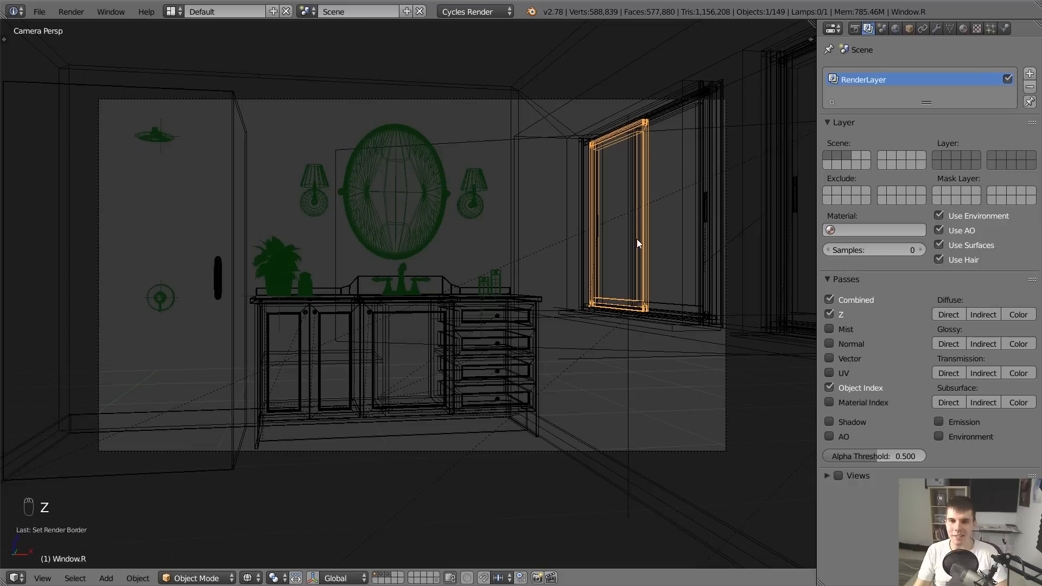
mouse_move(652, 234)
middle_down()
mouse_move(618, 255)
mouse_move(629, 250)
middle_up()
scroll(666, 200, down, 5)
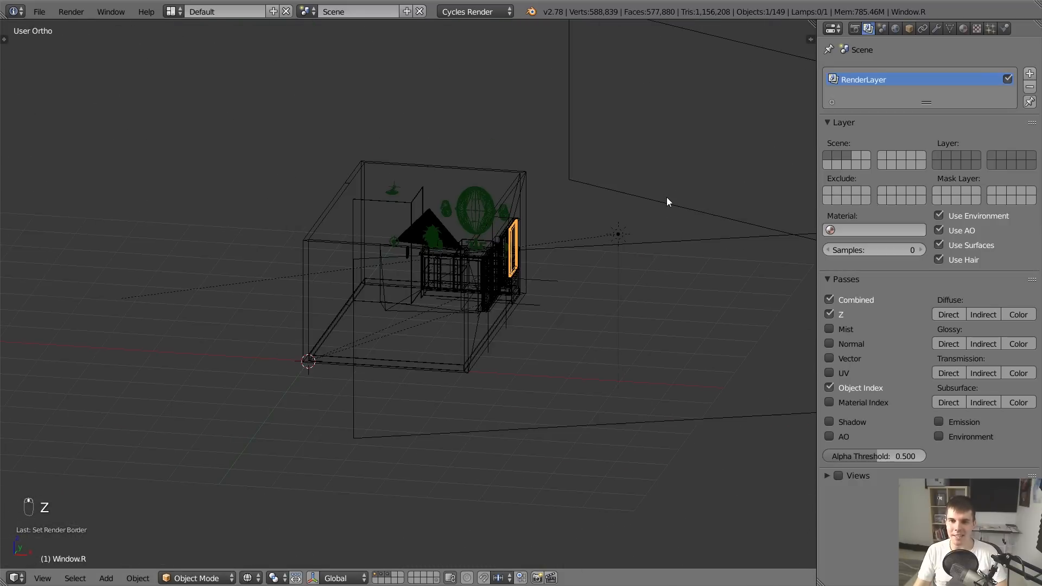
right_click(667, 199)
key(KP_0)
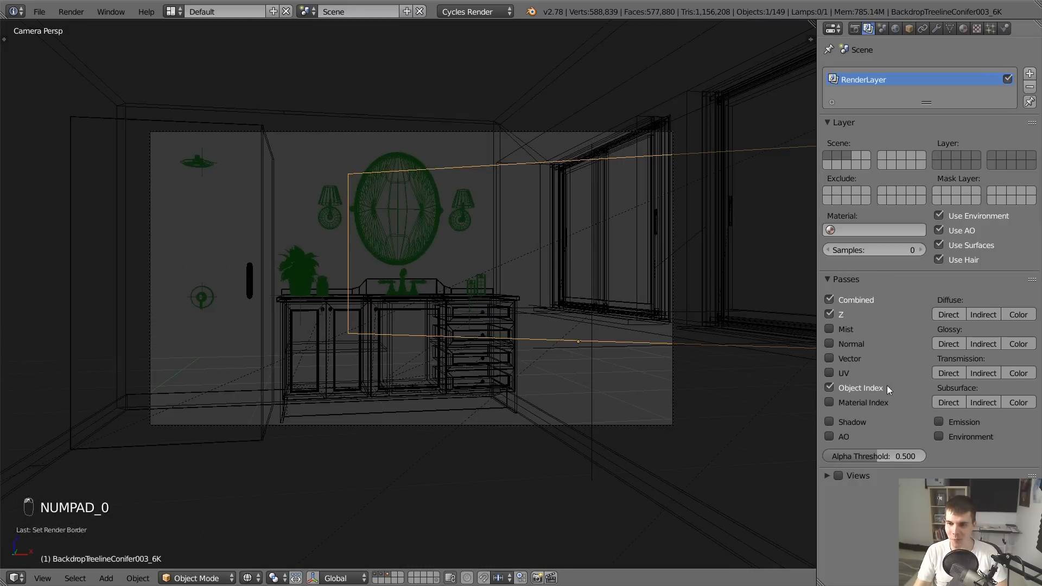
click(835, 286)
scroll(663, 279, up, 1)
Switch to solid shading, select the camera and raise it along the global Z axis by about 0.13
key(z)
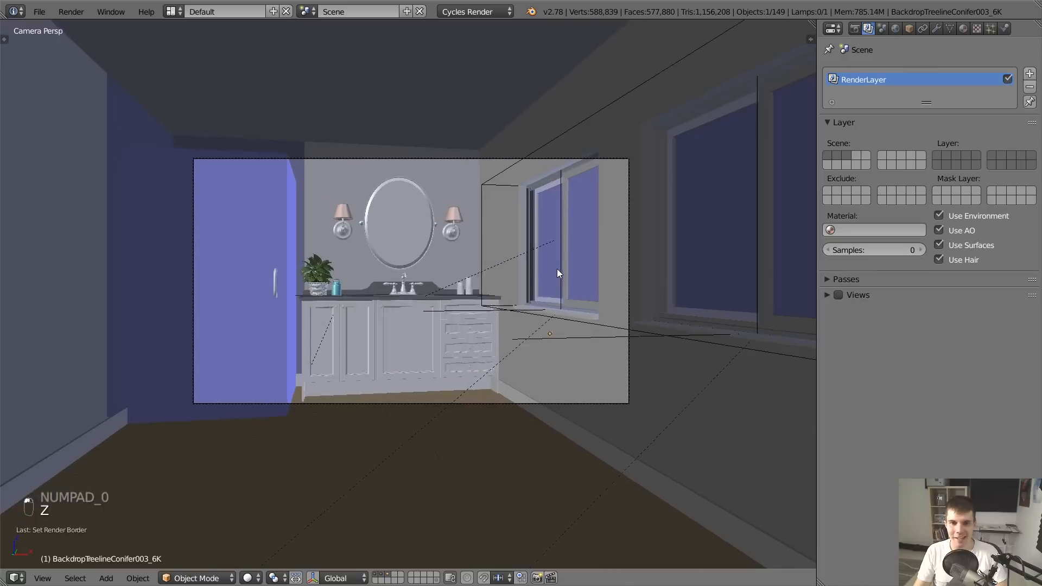
key(a)
right_click(726, 266)
key(g)
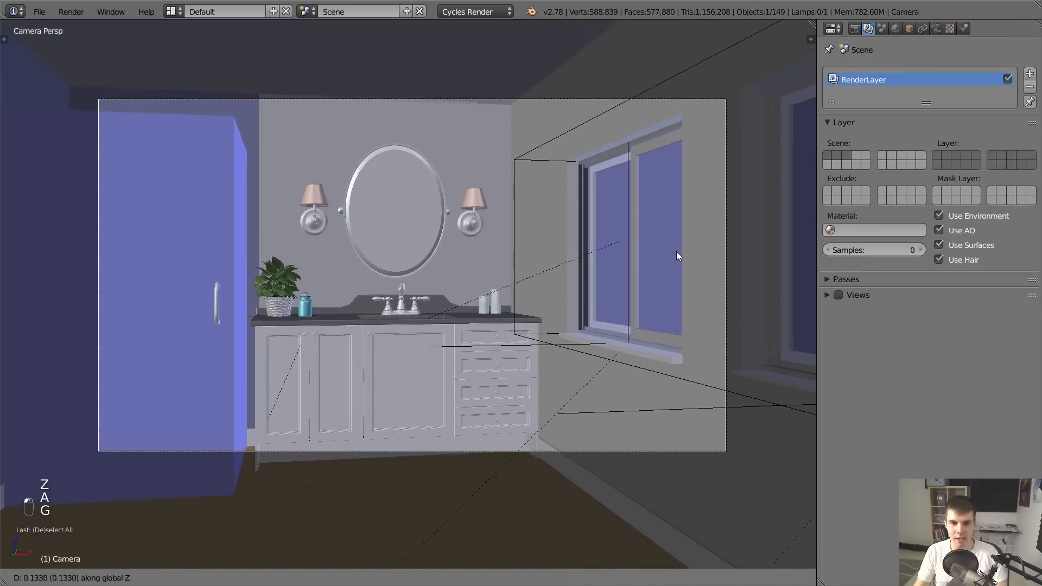
click(673, 253)
Rotate the camera about -9° and then about 5° around the global Z axis, shifting it slightly to reframe the vanity and window
key(g)
key(r)
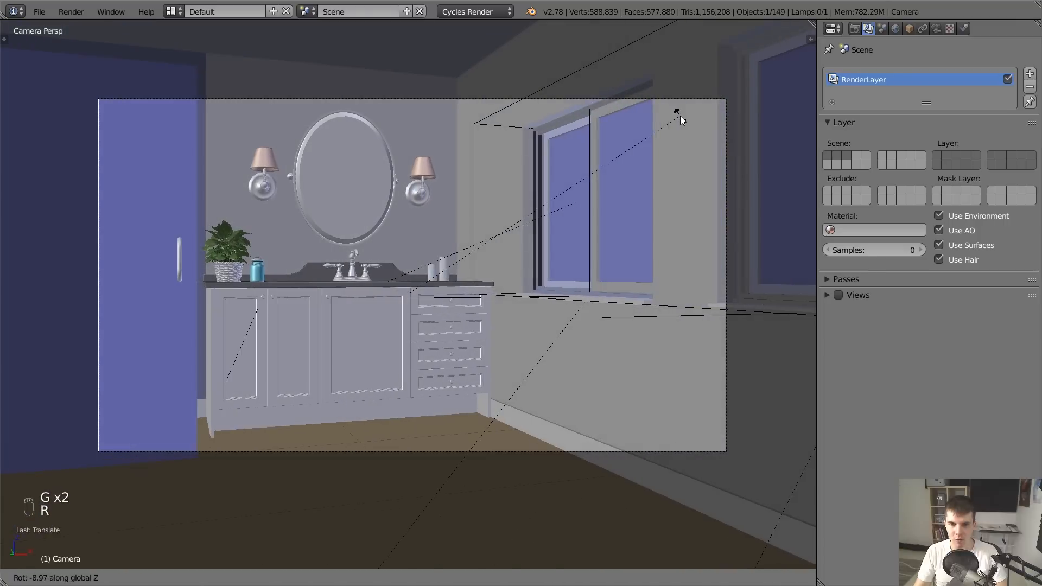
click(679, 115)
key(g)
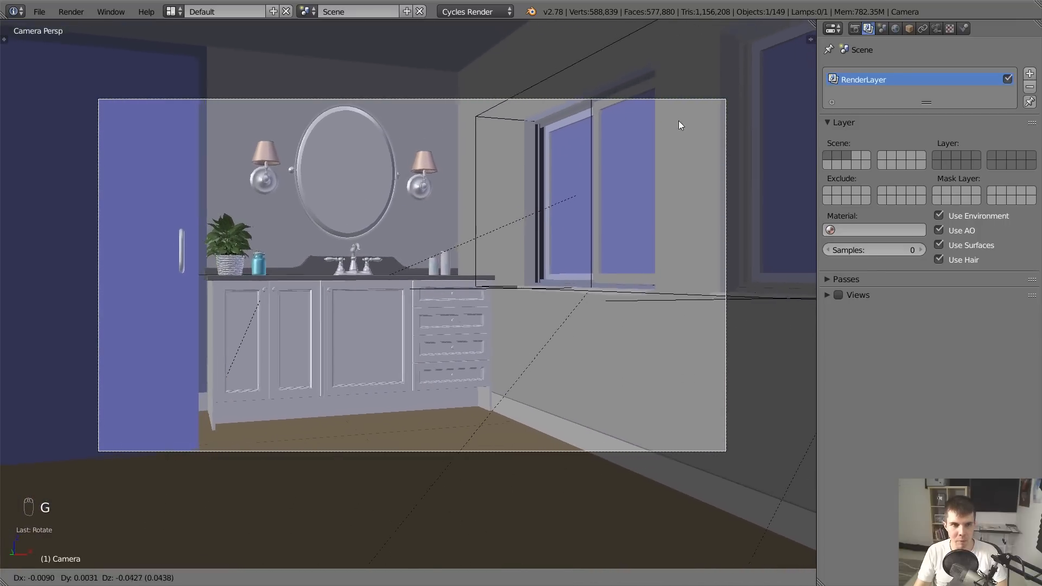
click(691, 130)
key(r)
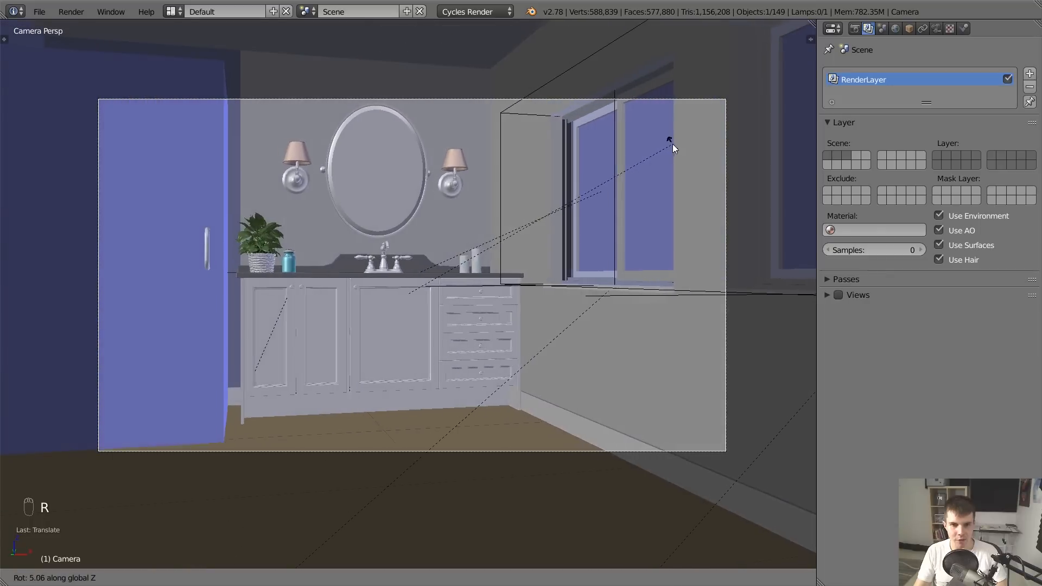
click(655, 146)
Move the camera about 0.62 forward along its local Z axis and shift it sideways to recentre the vanity
key(g)
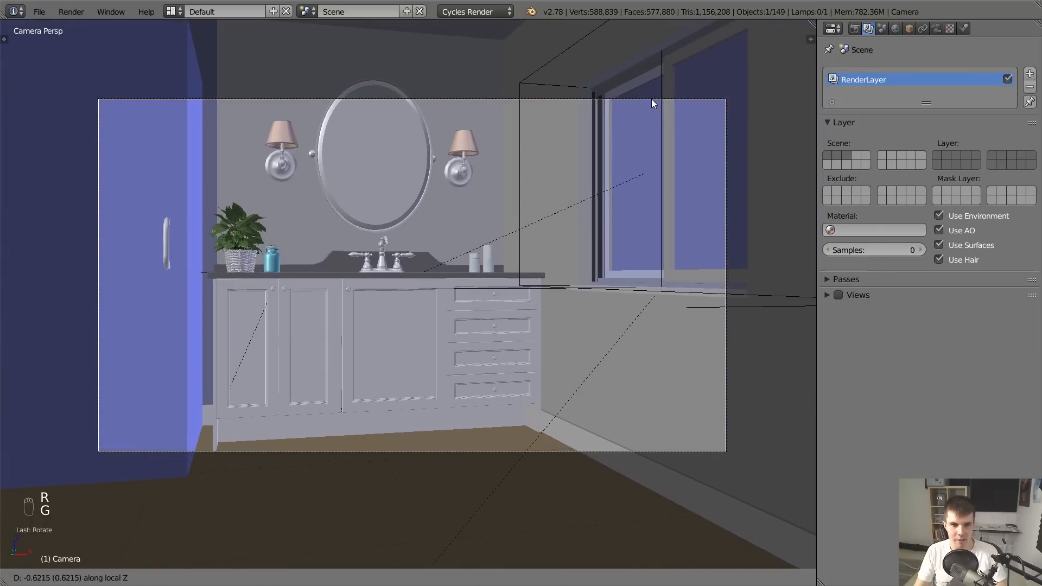
click(650, 98)
key(g)
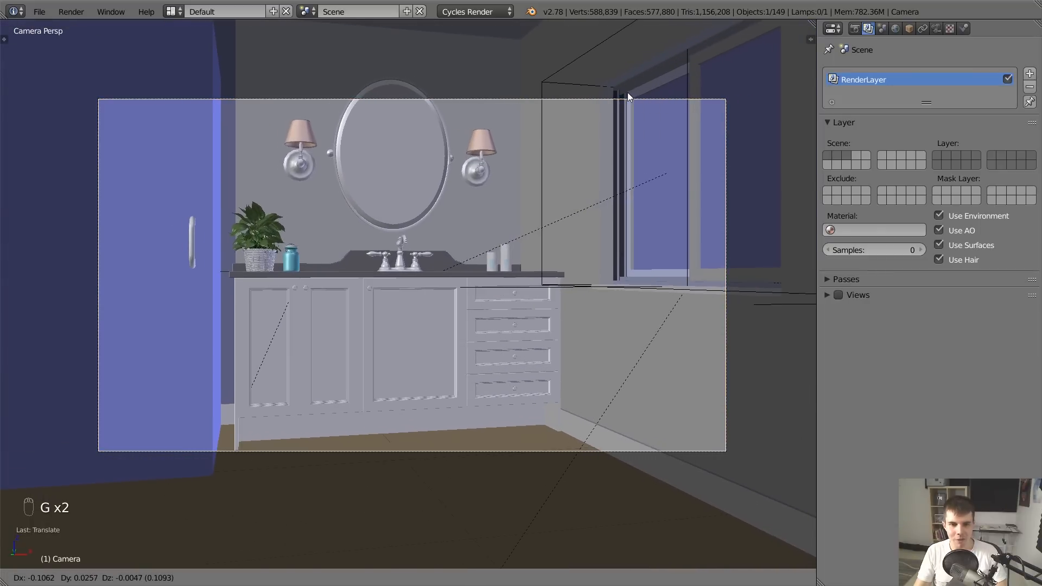
key(r)
click(596, 146)
Tilt the camera with trackball rotation and adjust its height to look slightly down on the vanity
key(r)
key(r)
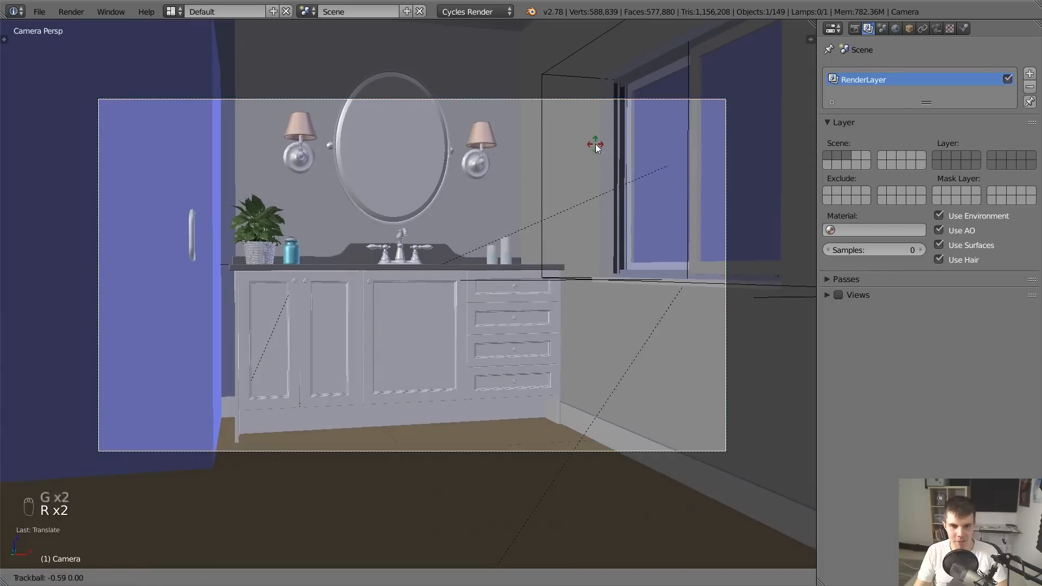
click(598, 41)
key(g)
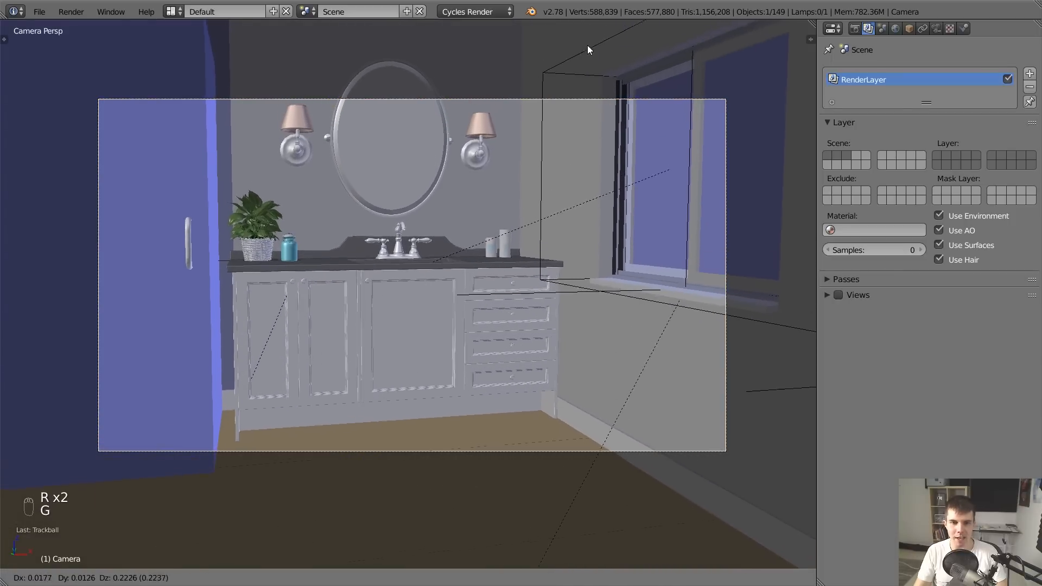
click(555, 178)
key(r)
key(r)
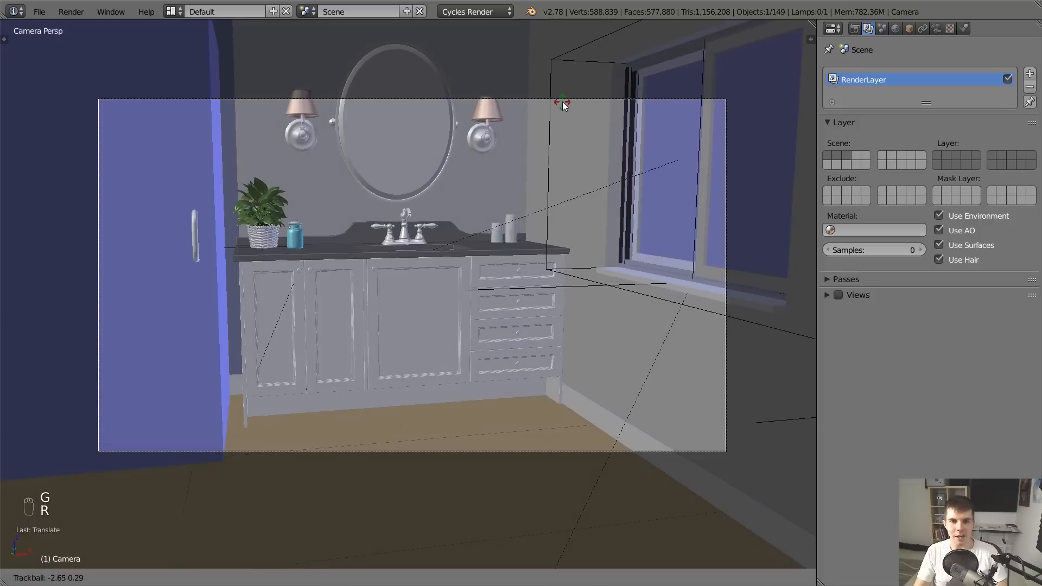
click(572, 93)
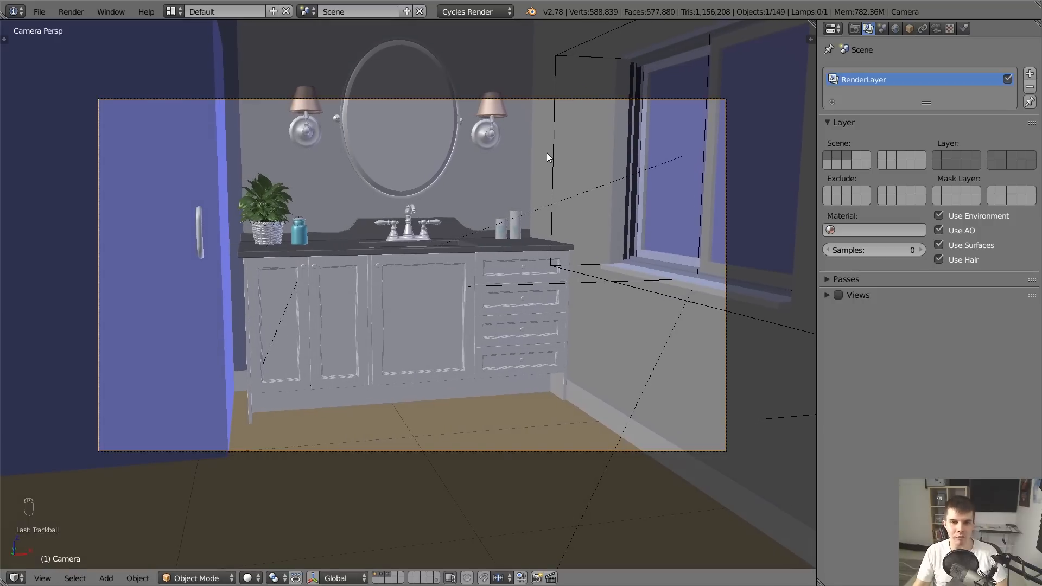
key(r)
key(g)
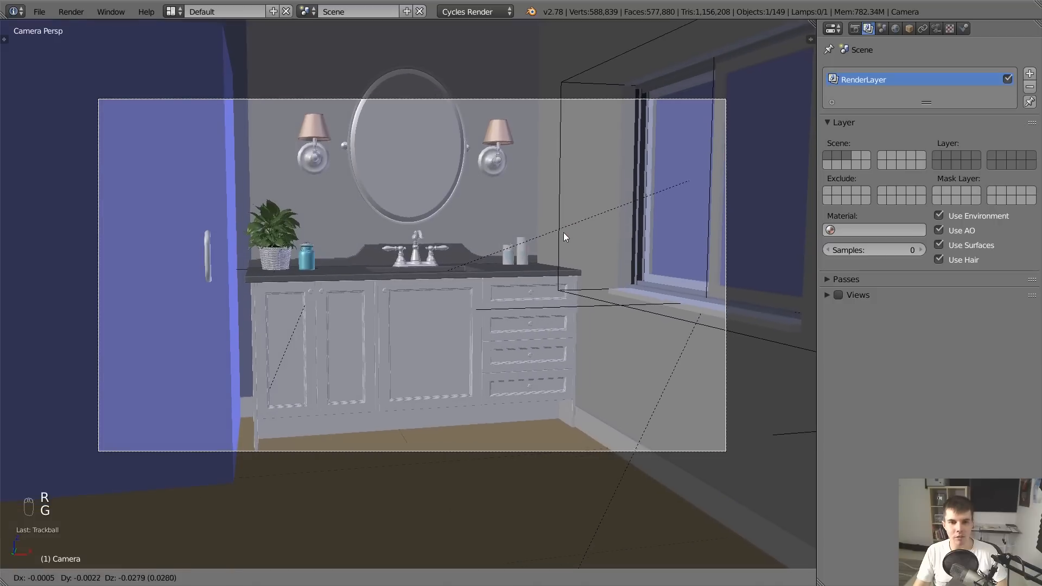
click(559, 281)
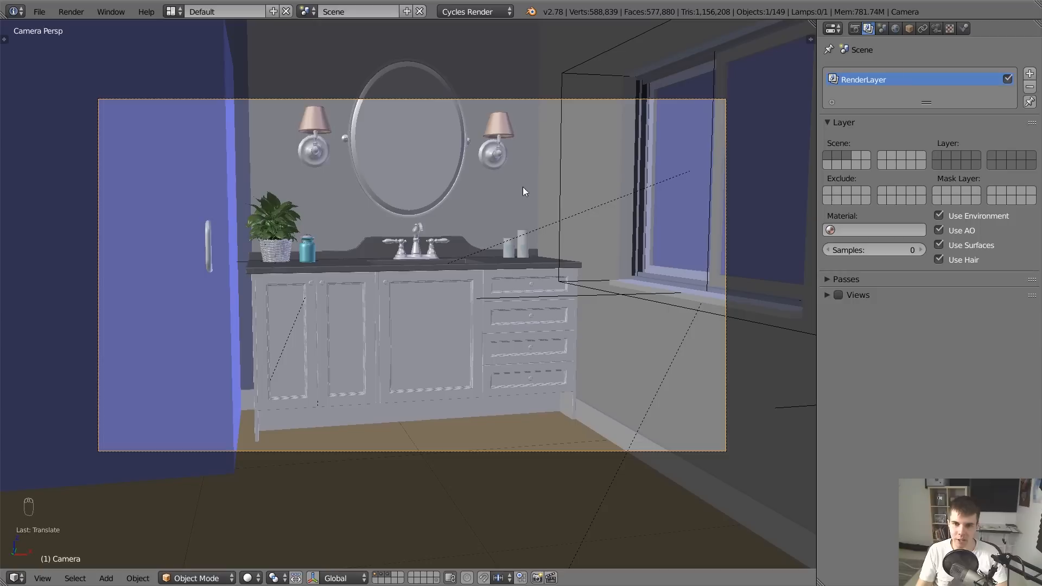
Set the camera's focal length to 40 mm and move it slightly back along its local Z axis
click(936, 28)
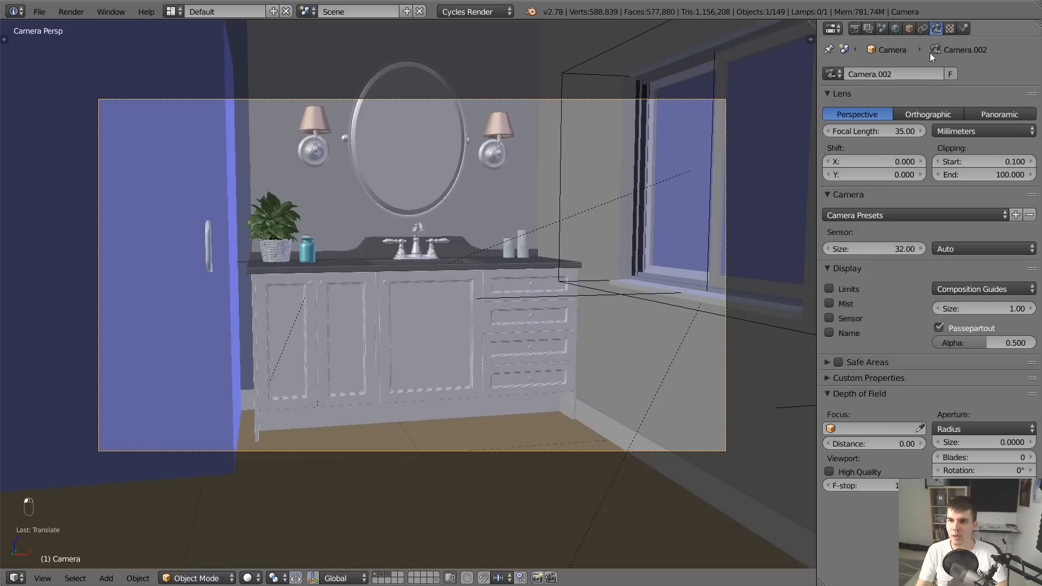
drag(887, 129, 905, 129)
click(885, 130)
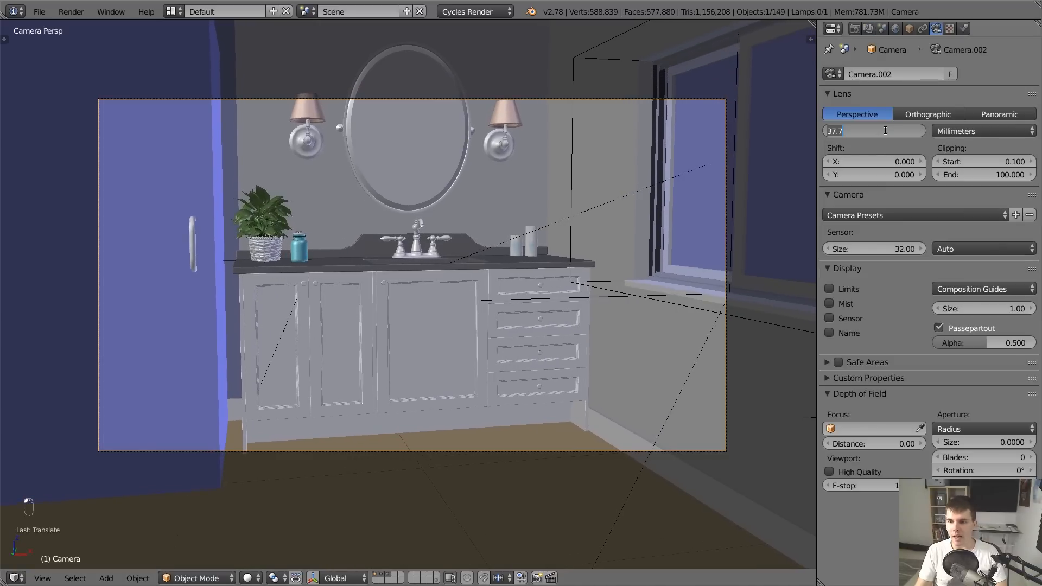
key(Return)
key(g)
key(z)
key(z)
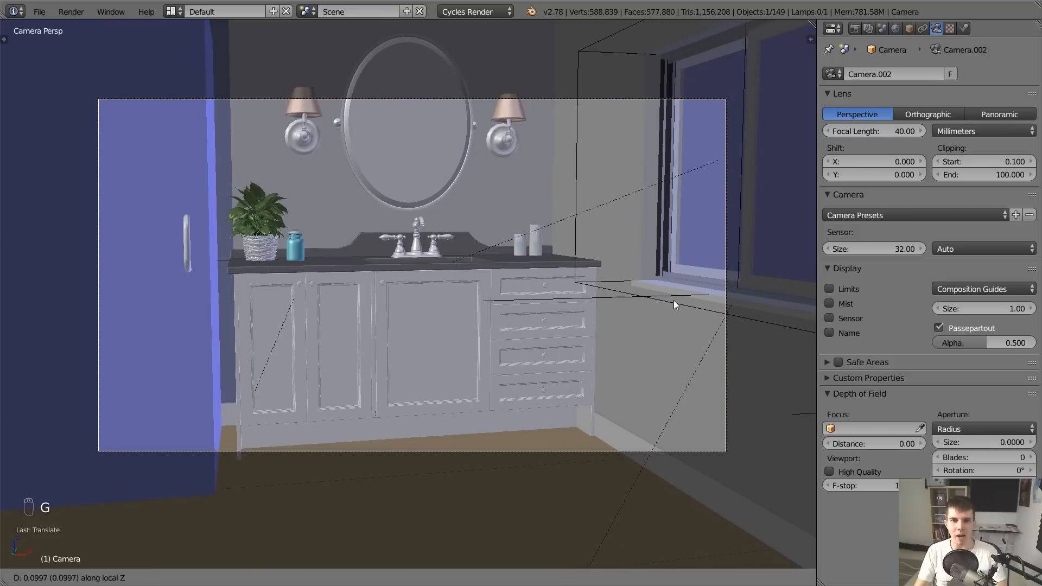
click(679, 308)
key(a)
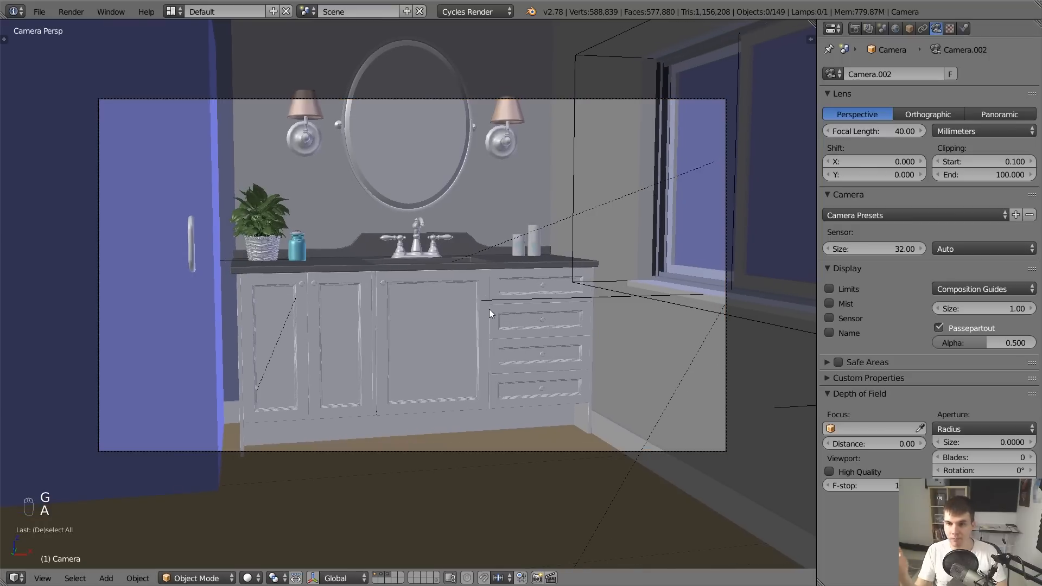
Save over tutorial2_recording.blend and compare the new framing with the previous render
scroll(489, 309, up, 1)
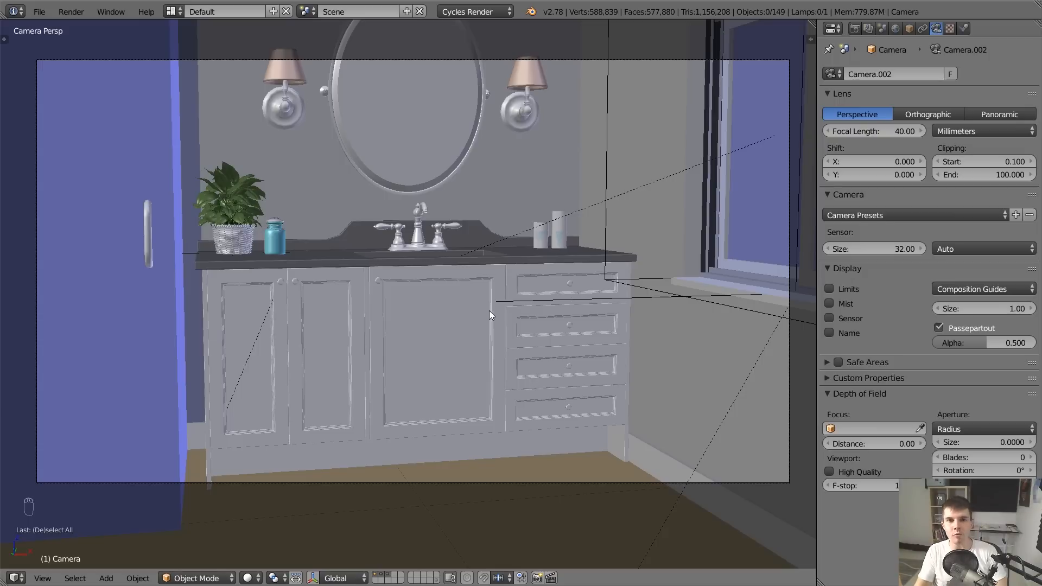
scroll(489, 311, down, 1)
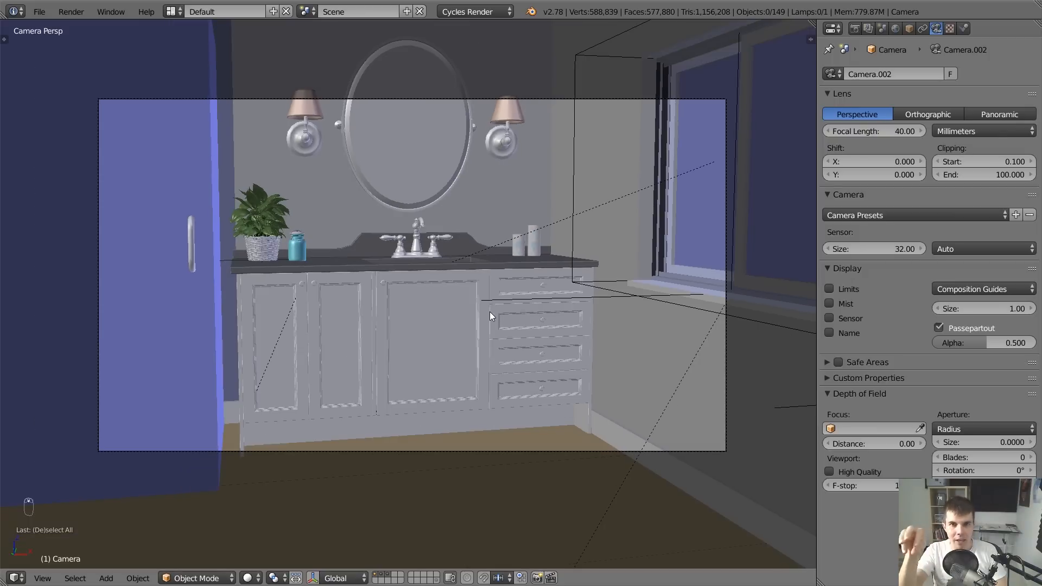
scroll(490, 311, up, 1)
scroll(490, 311, down, 1)
key(ctrl+s)
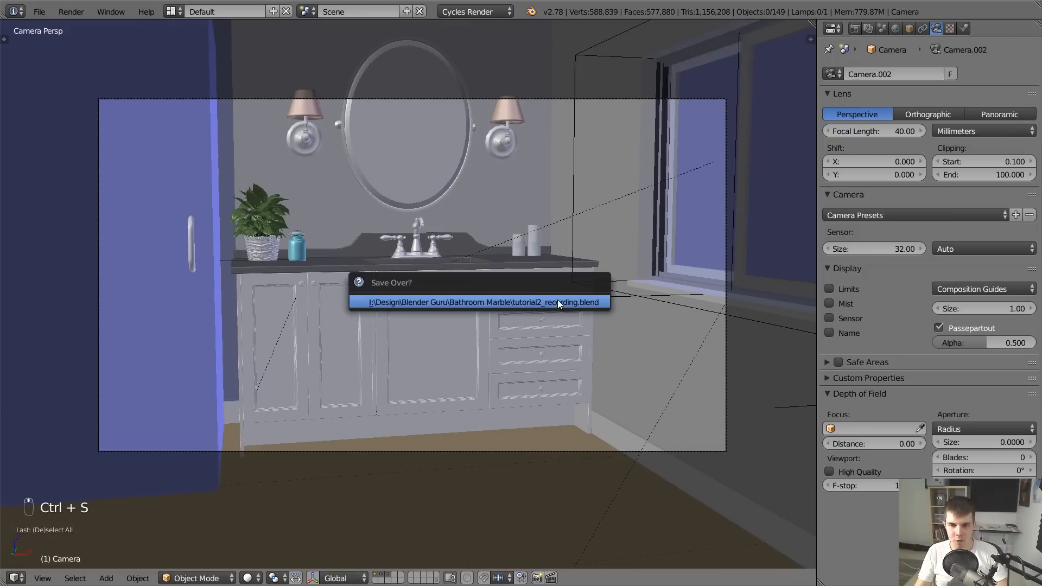
click(558, 299)
key(F11)
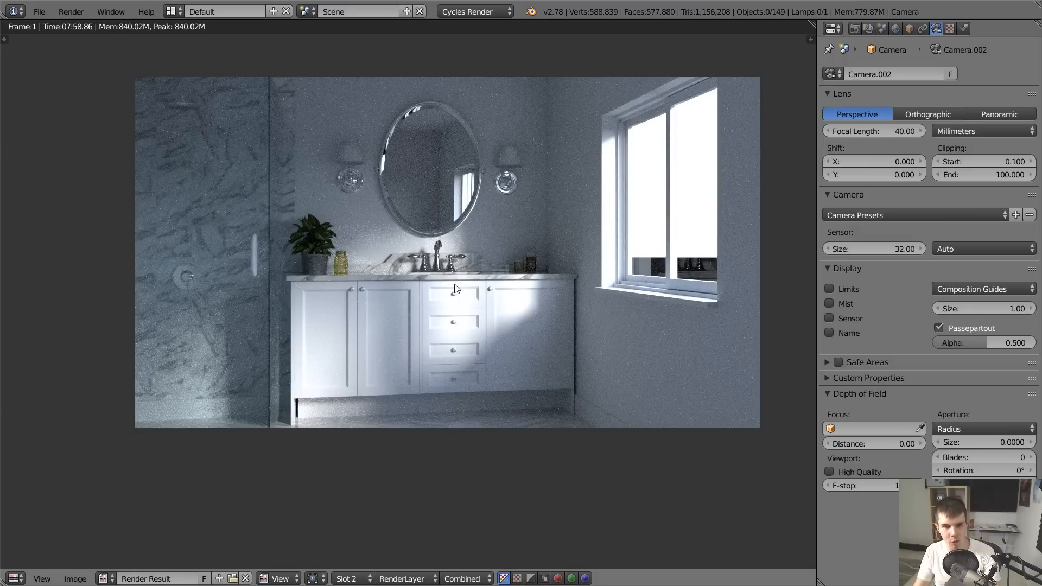
key(F11)
Select the camera, then rotate and shift it to view the vanity at a steeper angle past the shower glass
right_click(722, 260)
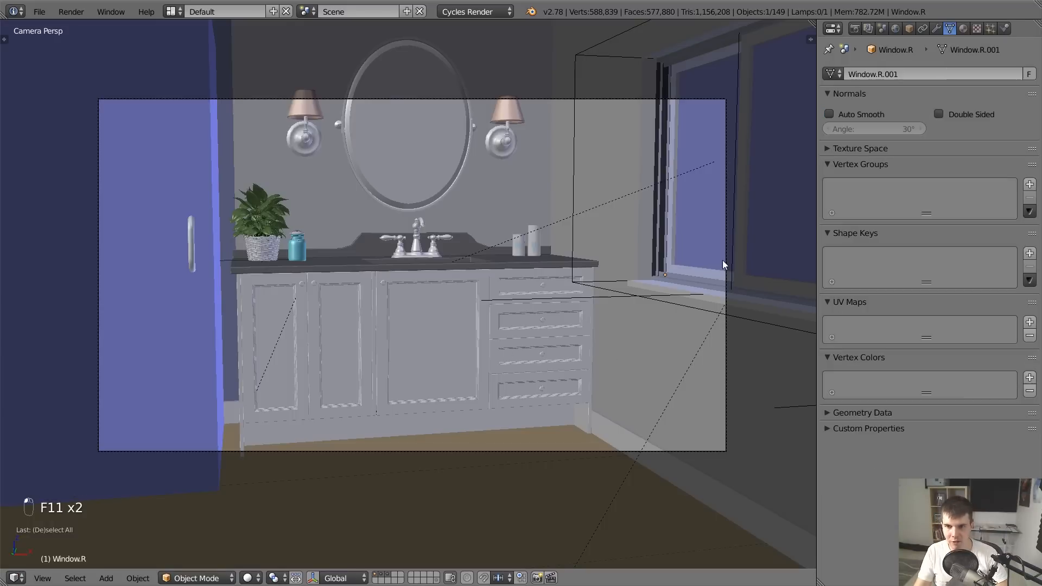
right_click(725, 257)
key(r)
middle_click(752, 238)
click(781, 251)
key(g)
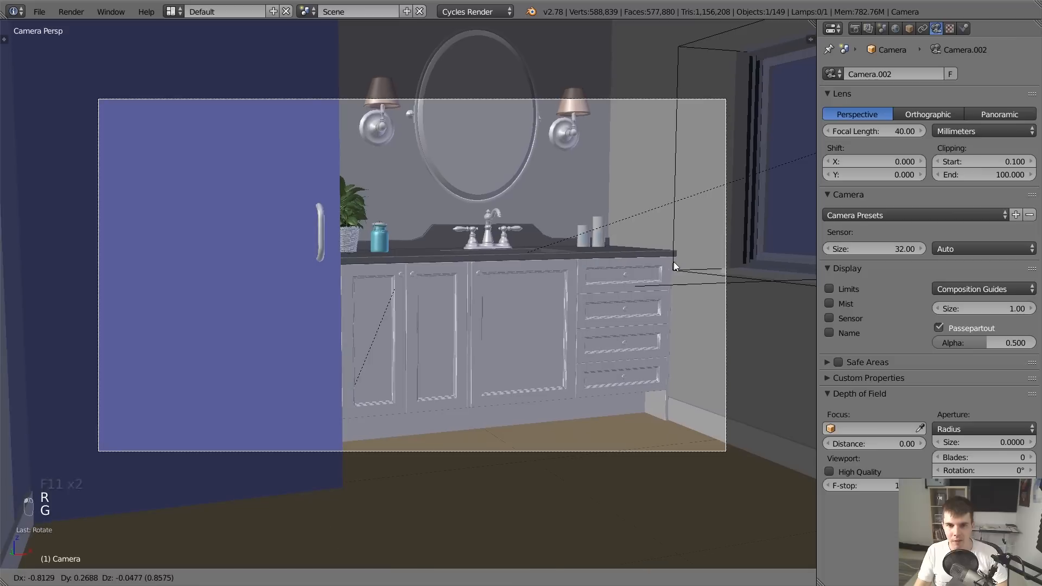
key(r)
Adjust the camera along its local Z axis, nudge it sideways and check the framing in wireframe
key(g)
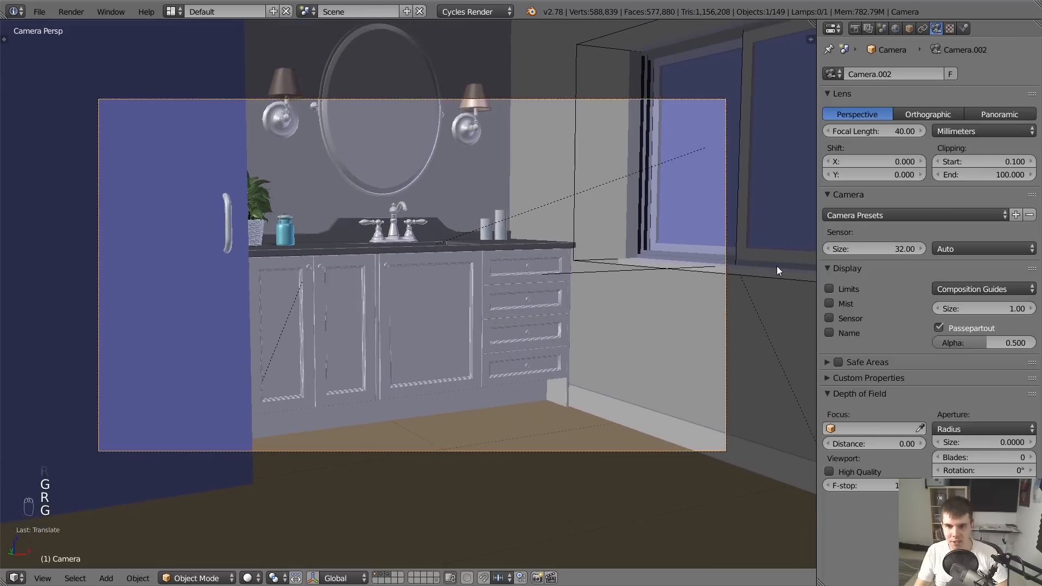
key(z)
key(z)
click(650, 207)
key(g)
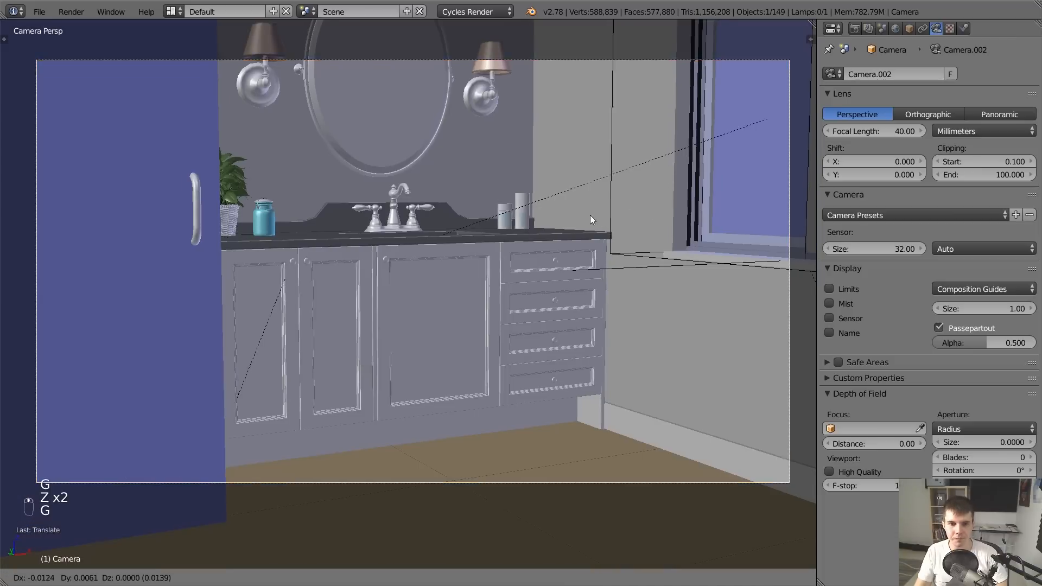
click(582, 216)
key(z)
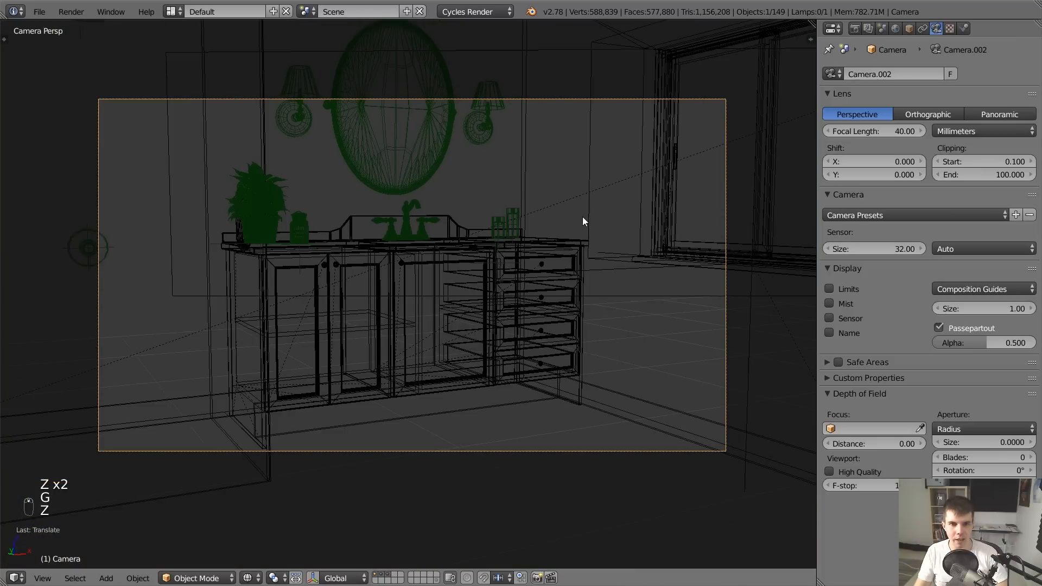
key(z)
key(z)
key(z)
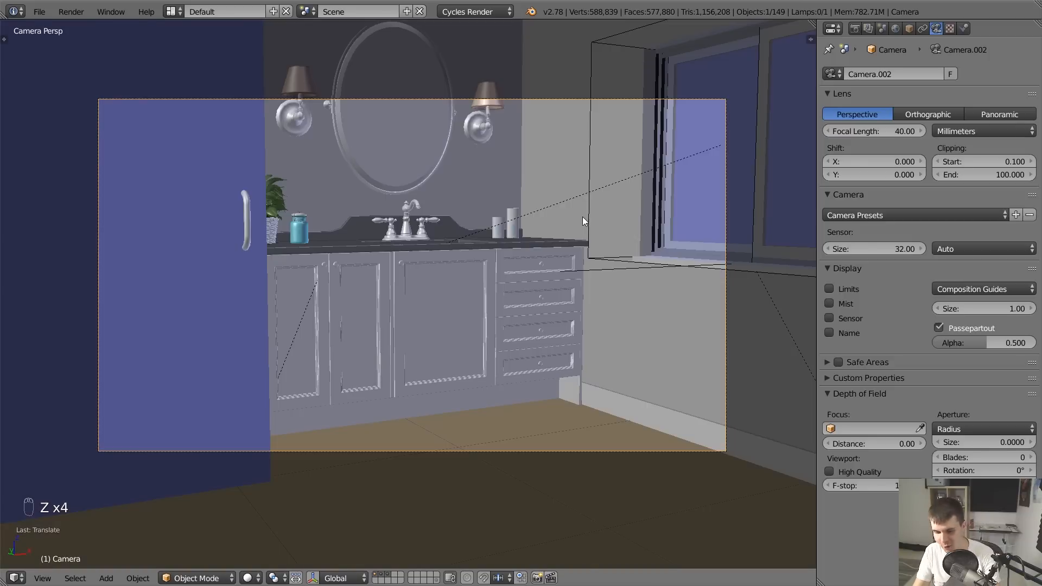
Choose render Slot 3 for the next render and save over the current file
key(F11)
click(367, 578)
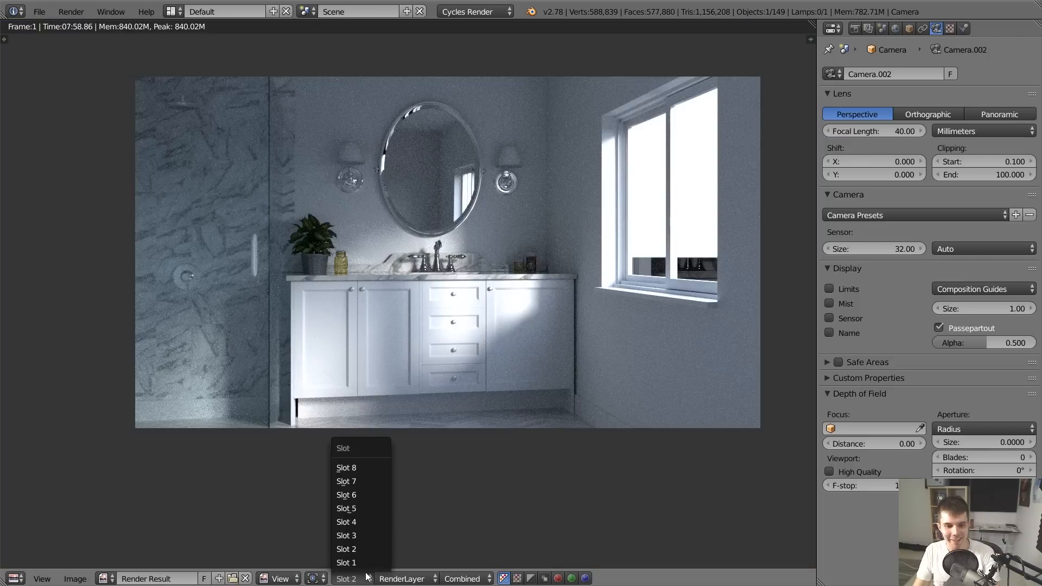
click(376, 534)
key(Escape)
key(ctrl+s)
click(494, 350)
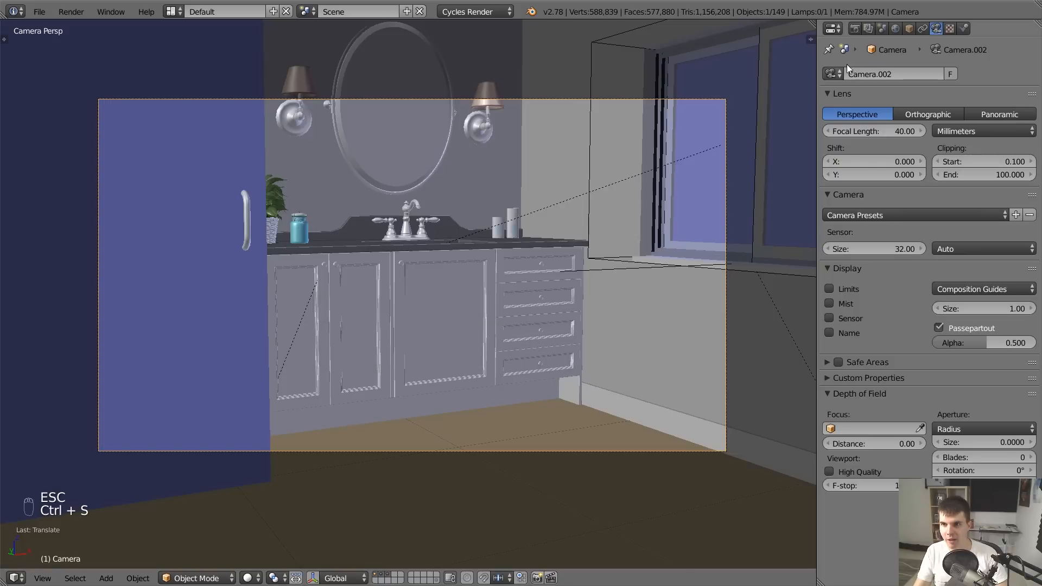
Set the render samples to 1973, save the file and render the scene
click(855, 28)
click(857, 368)
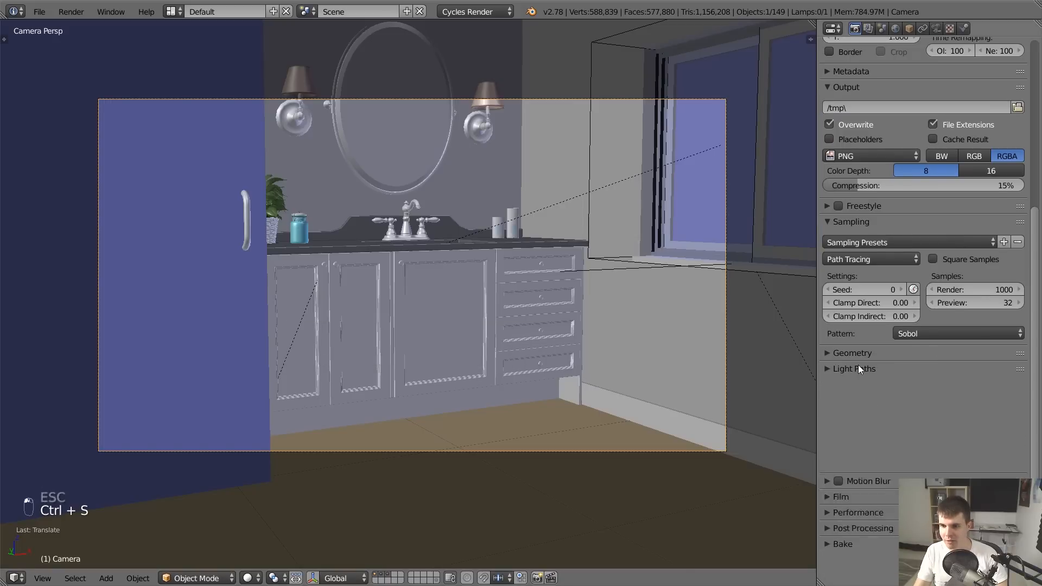
drag(962, 288, 999, 288)
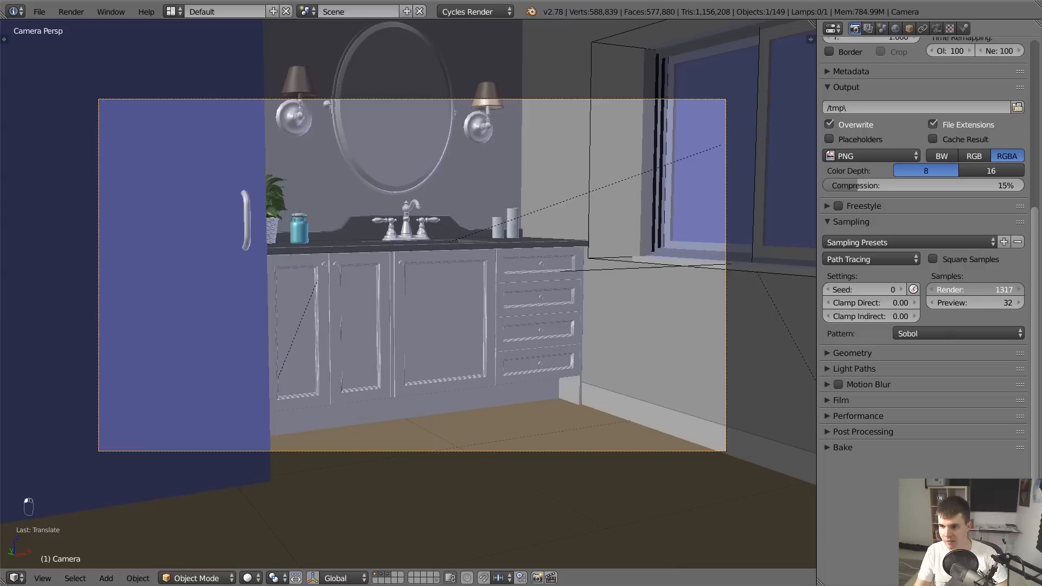
key(ctrl+s)
key(F12)
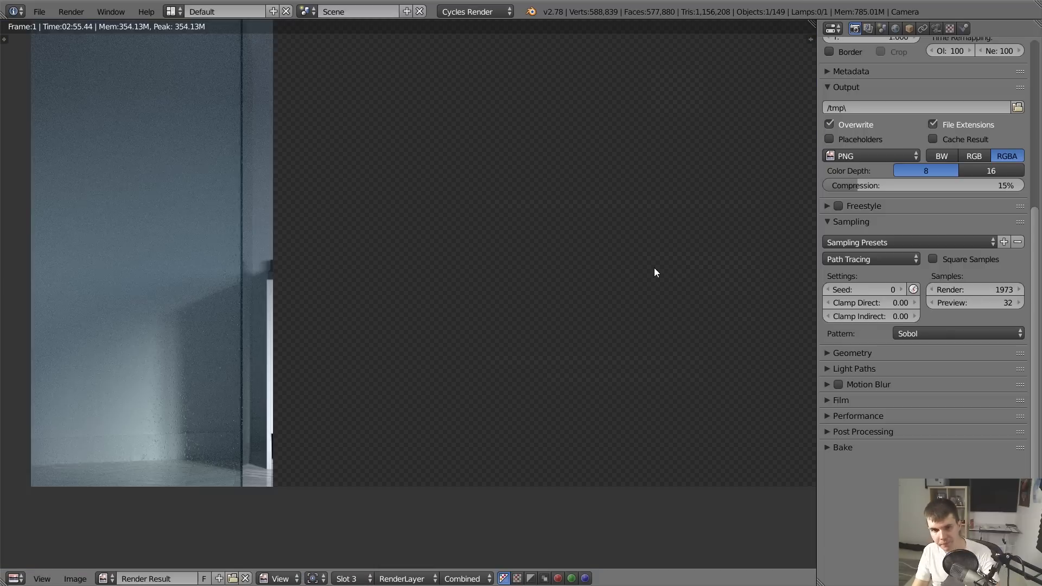
scroll(874, 163, up, 8)
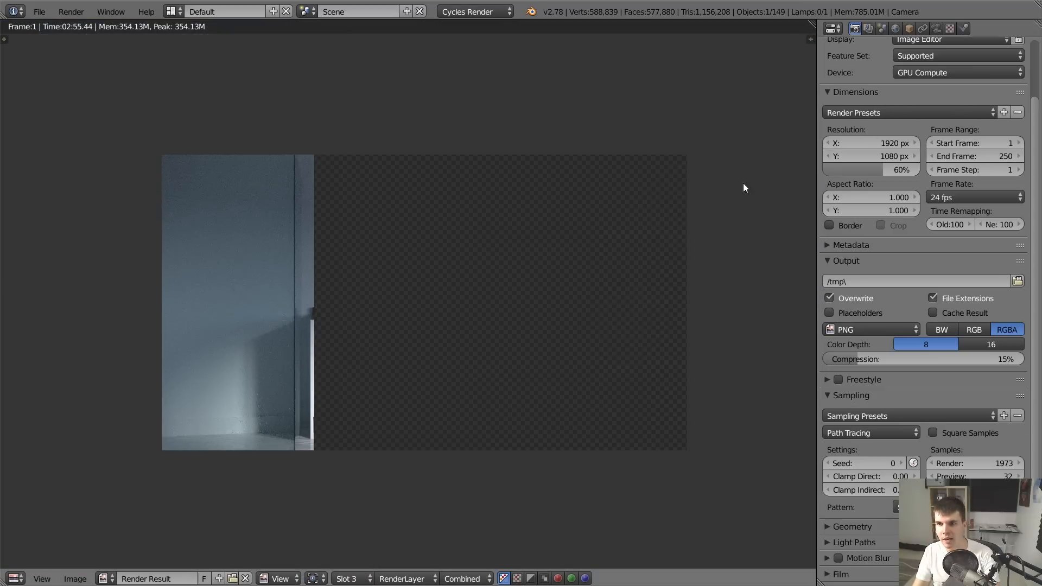
scroll(730, 194, up, 2)
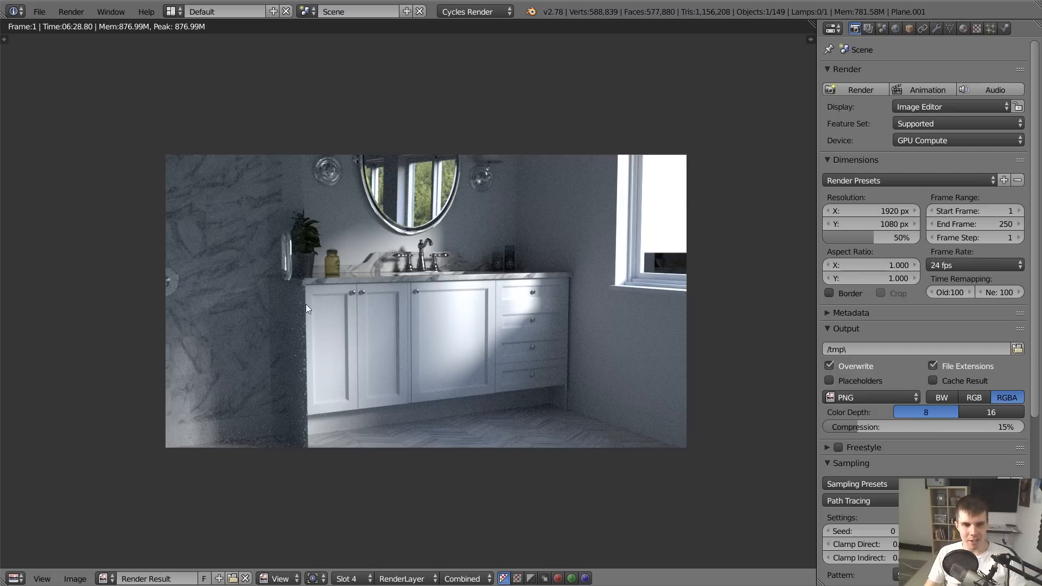
Examine the surface and volume settings of the shower door's Glass_Shower material, then return to the render
key(Escape)
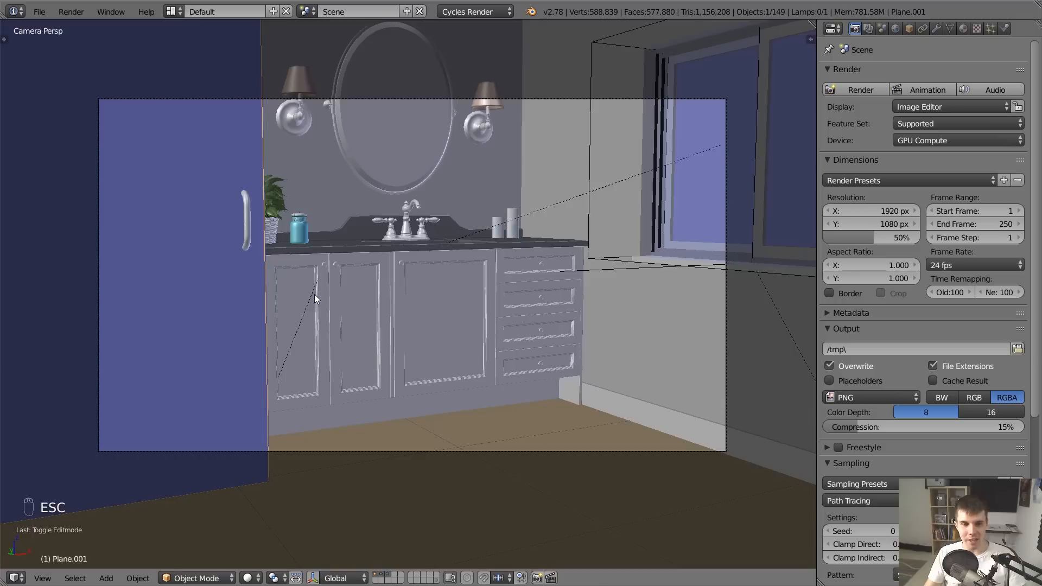
click(964, 28)
click(839, 342)
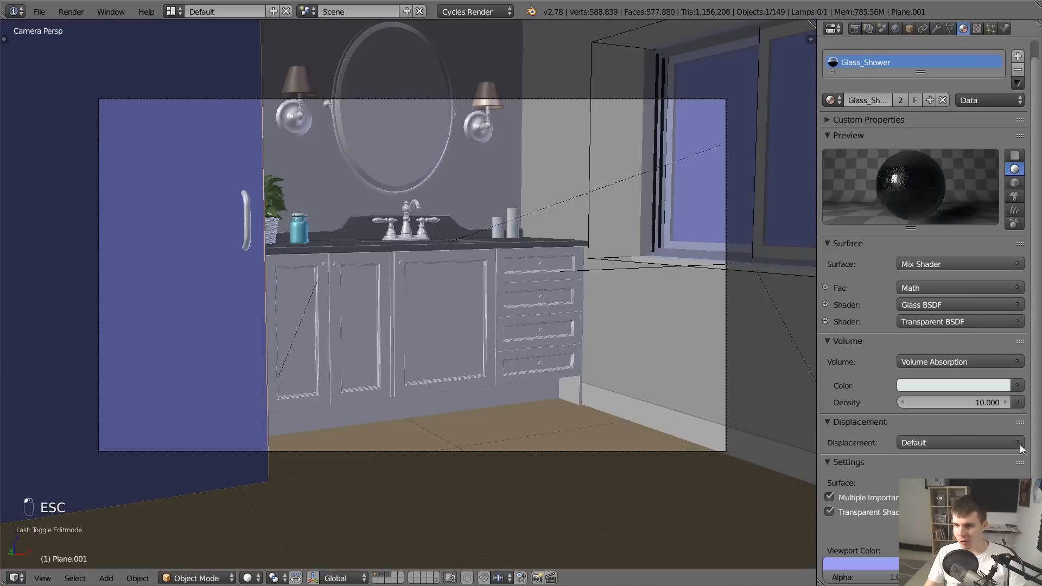
key(F11)
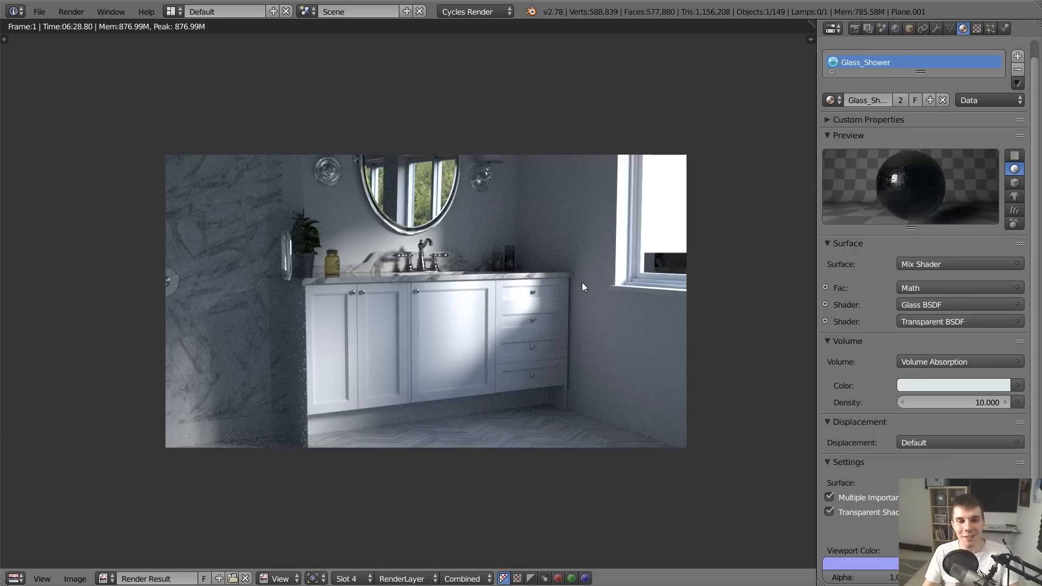
Leave the render and delete the wide cabinet door beneath the sink together with its knob
key(Escape)
right_click(441, 289)
scroll(441, 289, up, 4)
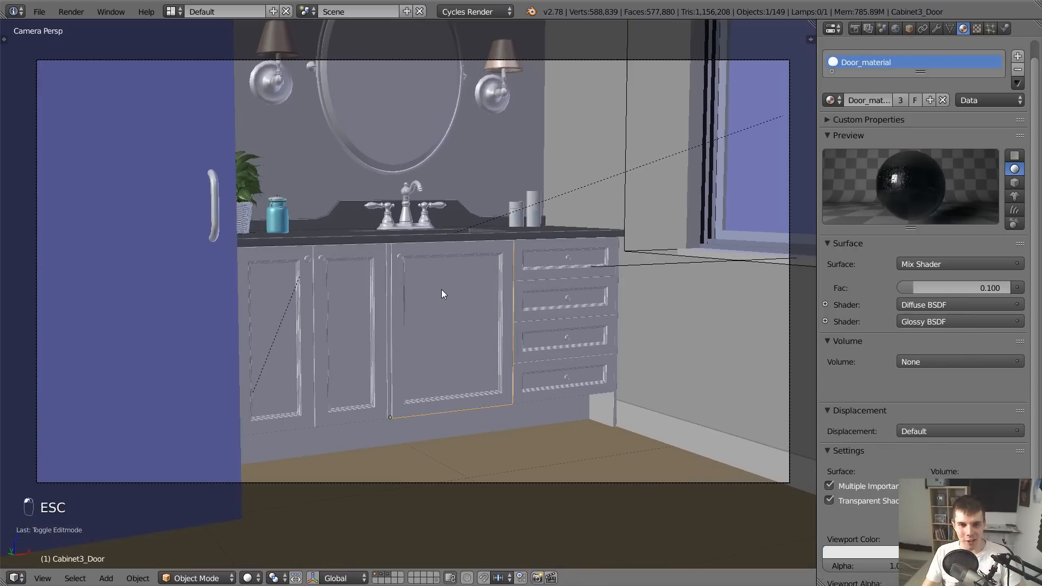
scroll(401, 228, up, 2)
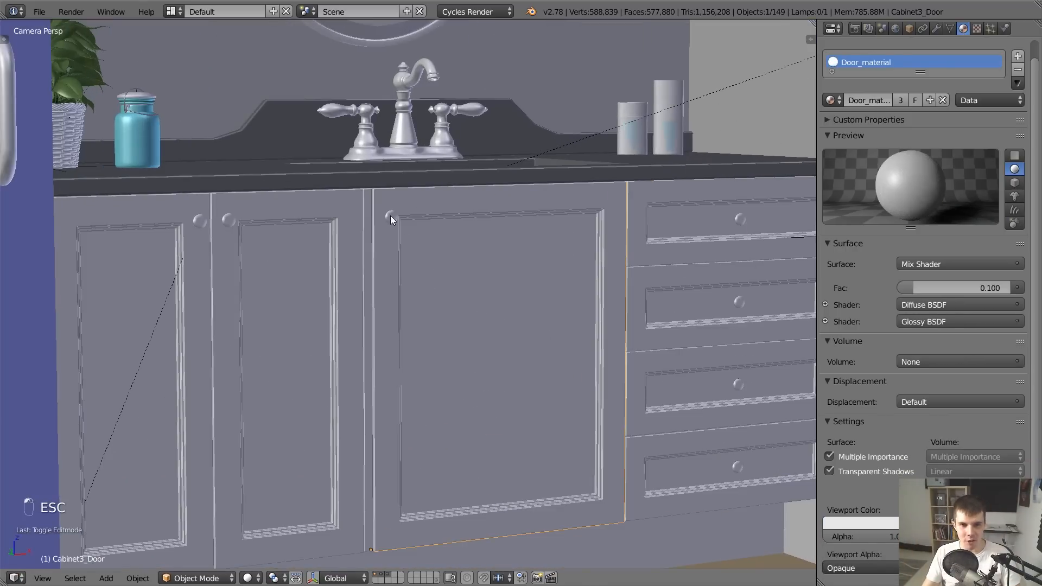
key(z)
scroll(452, 279, down, 3)
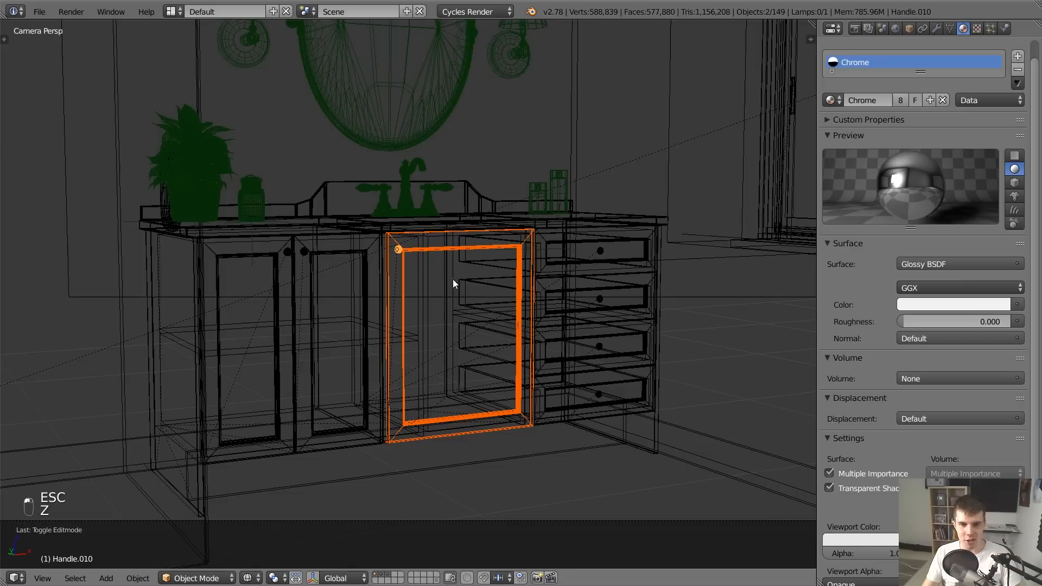
key(x)
click(458, 285)
Duplicate the pair of narrow cabinet doors with their knobs about 0.6 along the X axis into the empty opening
key(z)
right_click(295, 249)
shift+right_click(303, 252)
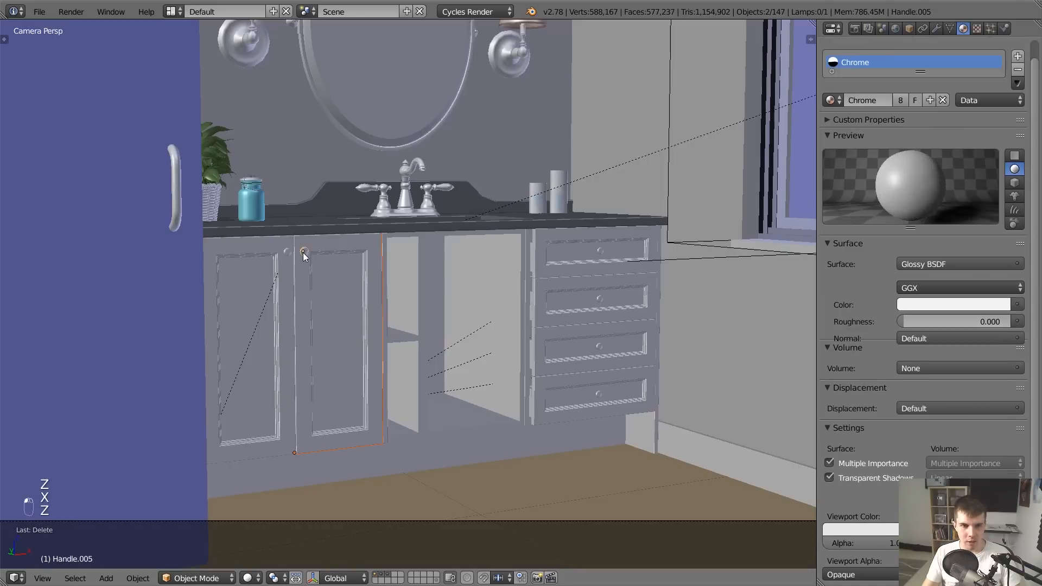
shift+right_click(288, 250)
shift+right_click(276, 251)
key(z)
key(z)
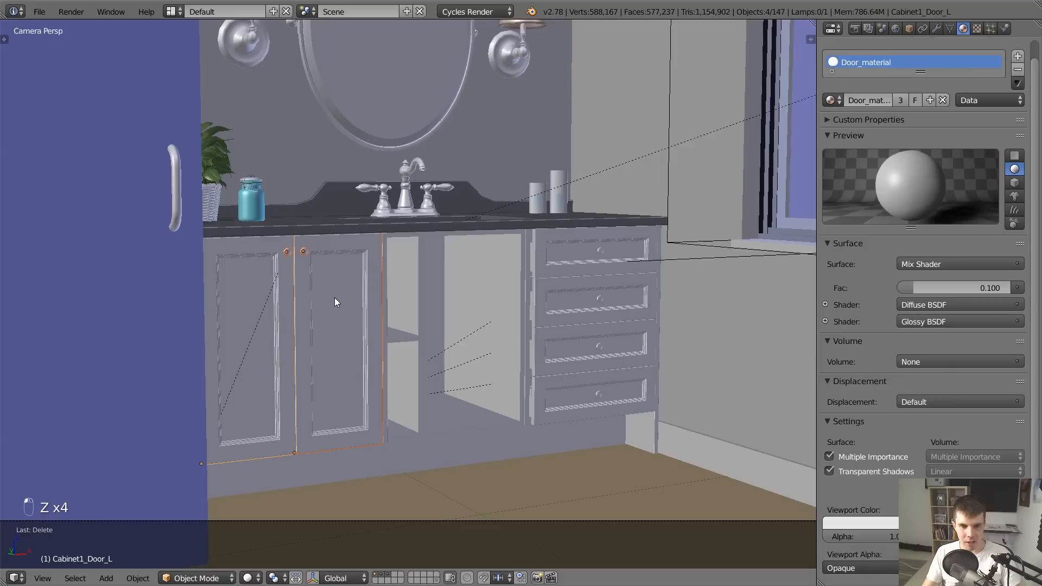
key(shift+d)
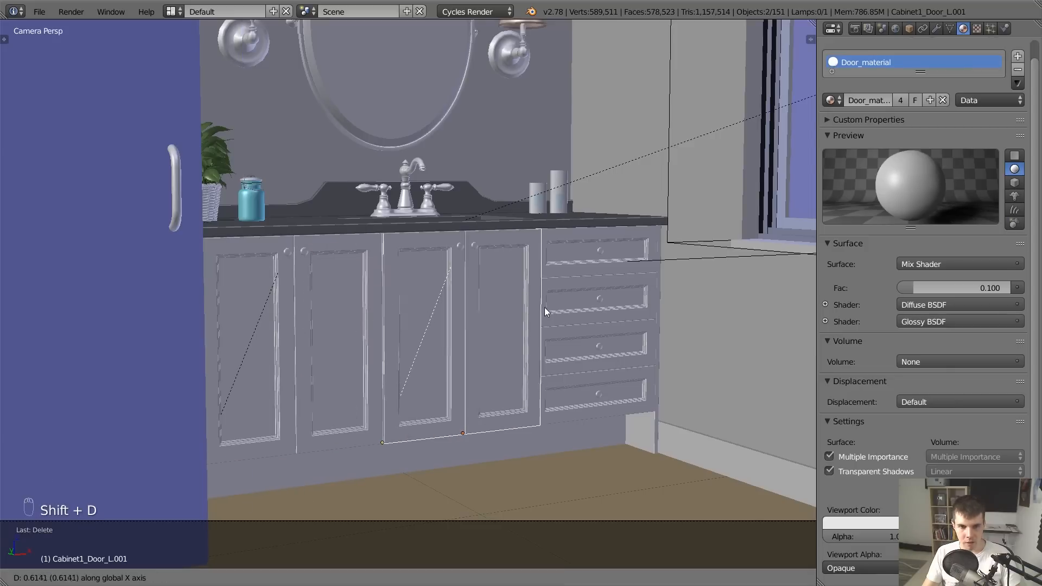
click(568, 310)
Move the drawer front's door-side edge vertices along the X axis to meet the duplicated door
scroll(577, 307, up, 3)
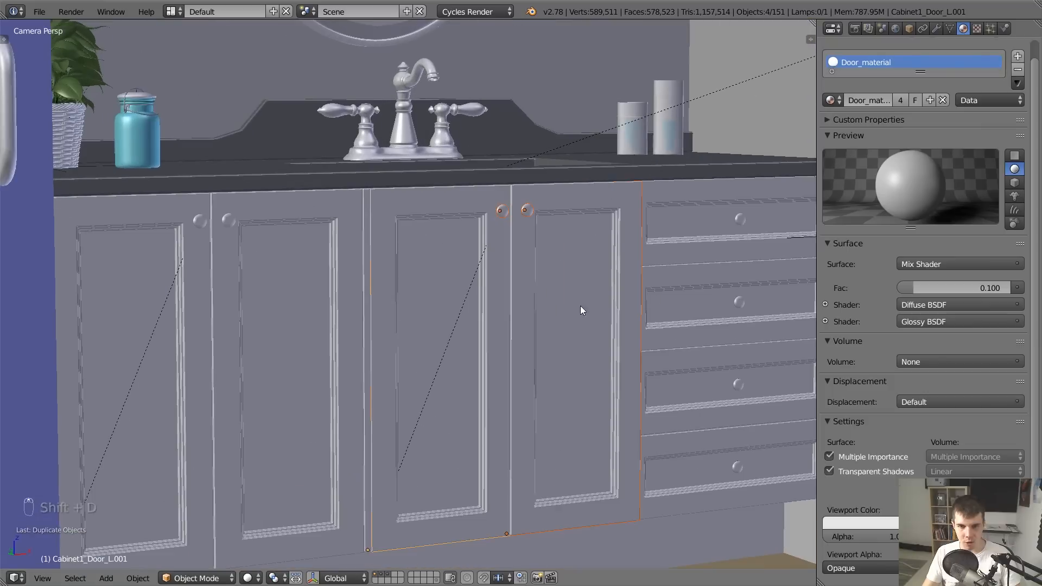
shift+middle_drag(581, 310, 494, 278)
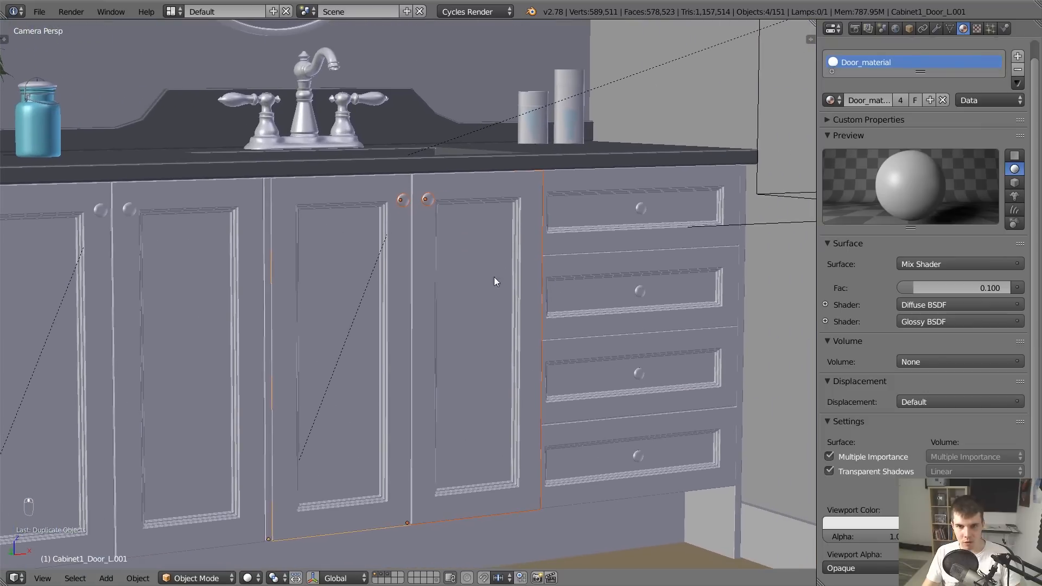
right_click(565, 256)
key(Tab)
key(g)
key(x)
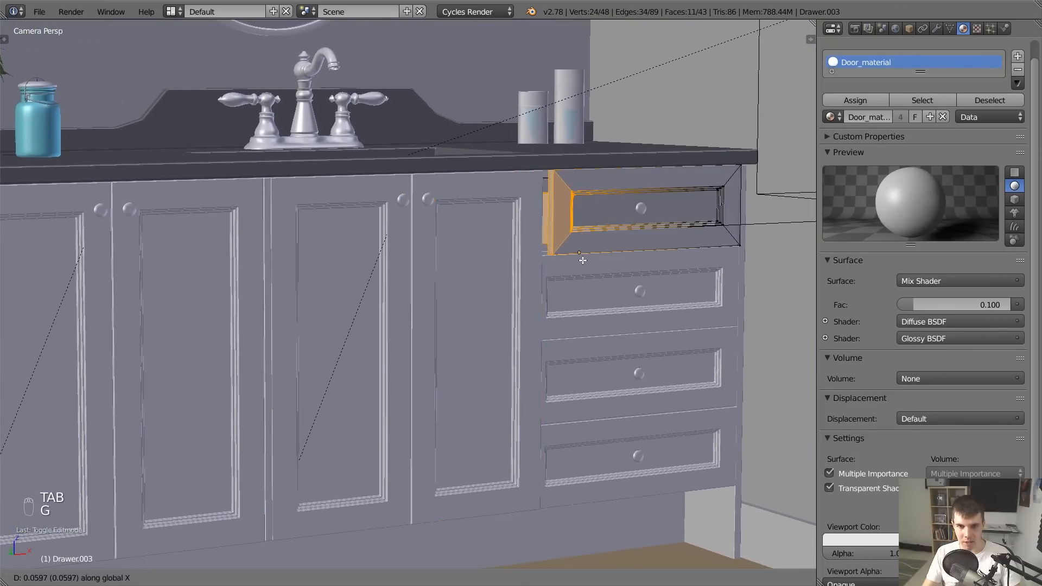
click(538, 252)
key(Tab)
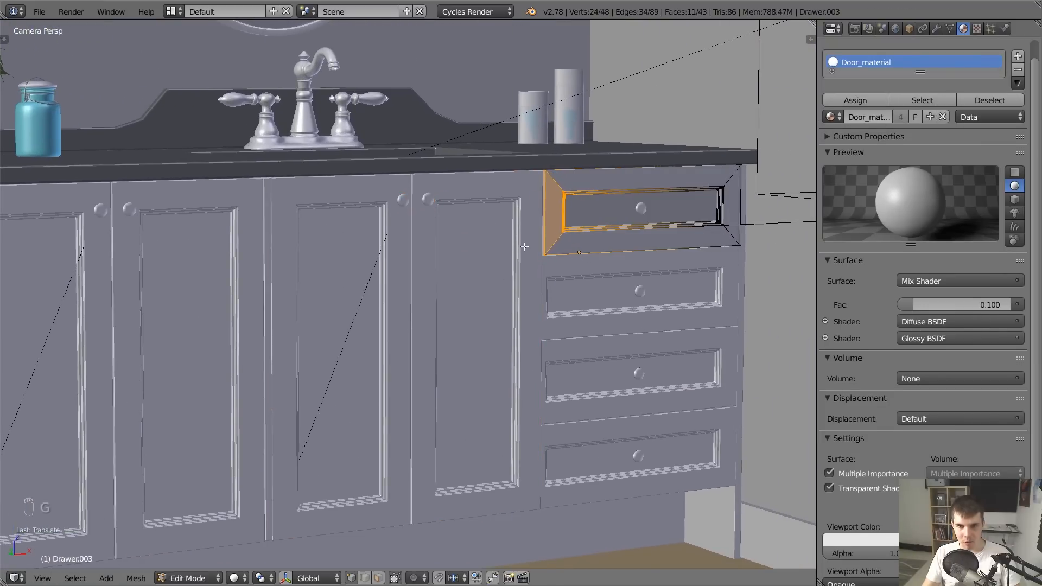
Examine in wireframe and solid shading how the new right-hand door and the drawer cabinet frame meet
key(z)
right_click(541, 281)
right_click(539, 280)
right_click(541, 279)
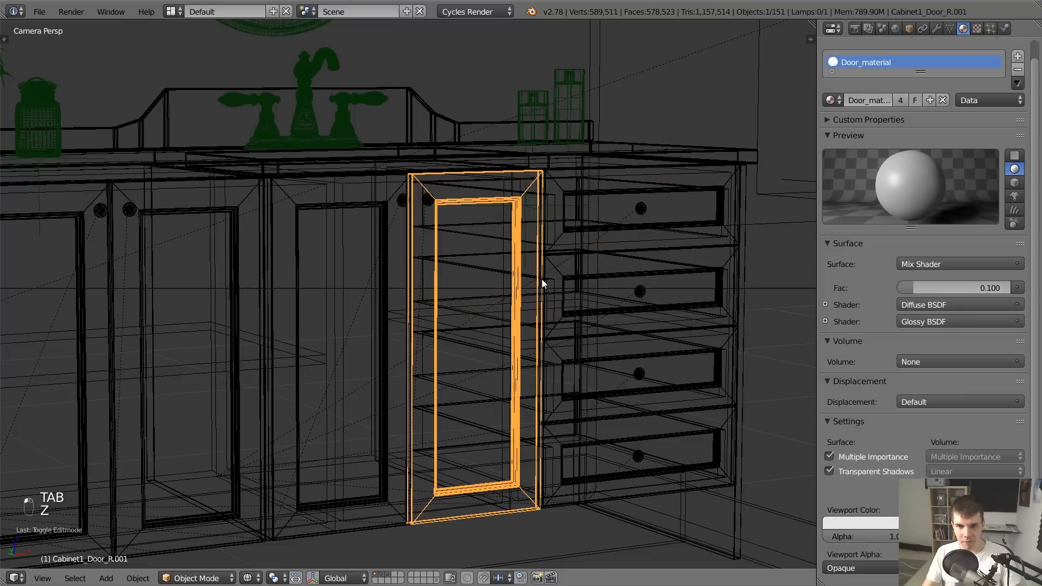
key(KP_Decimal)
middle_drag(541, 279, 495, 287)
key(z)
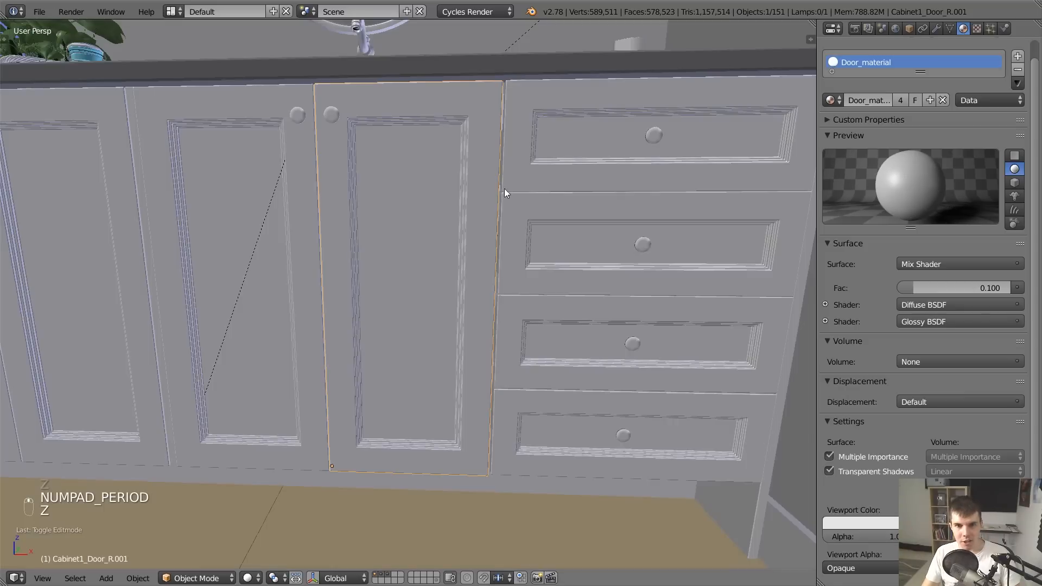
key(z)
middle_drag(503, 146, 484, 167)
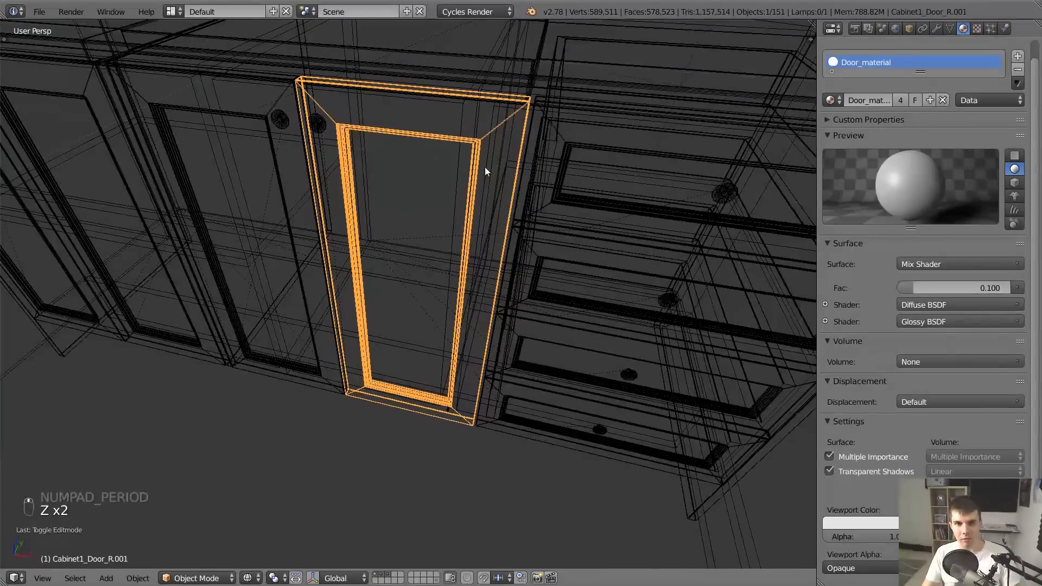
right_click(482, 116)
mouse_move(481, 116)
middle_down()
mouse_move(493, 133)
mouse_move(486, 123)
middle_up()
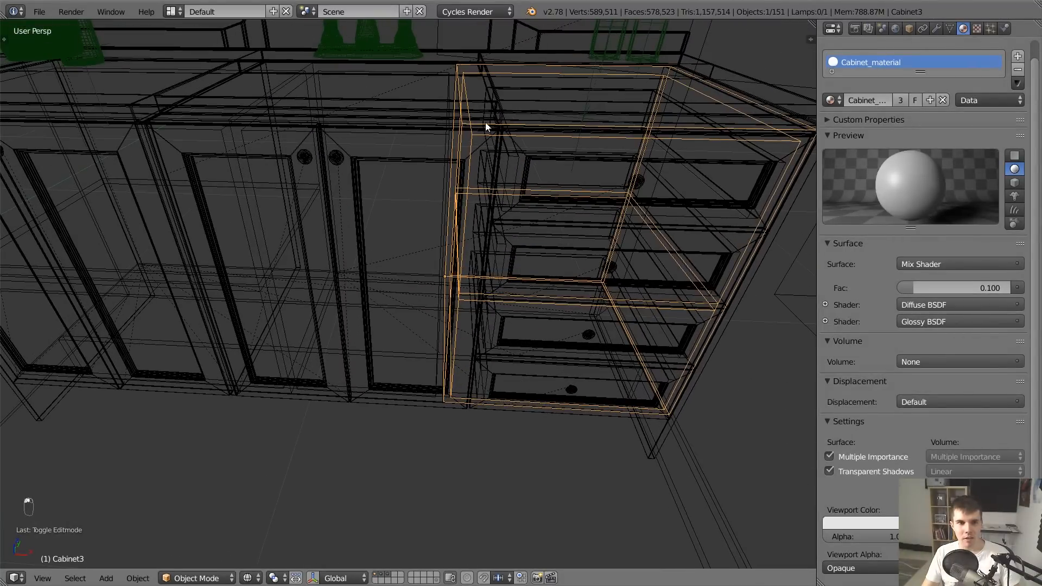
Make a linked duplicate of the filler strip between the door pairs, placed about 0.6 along X beside the drawers
right_click(154, 157)
right_click(155, 155)
key(z)
middle_drag(447, 209, 548, 221)
key(z)
key(alt+d)
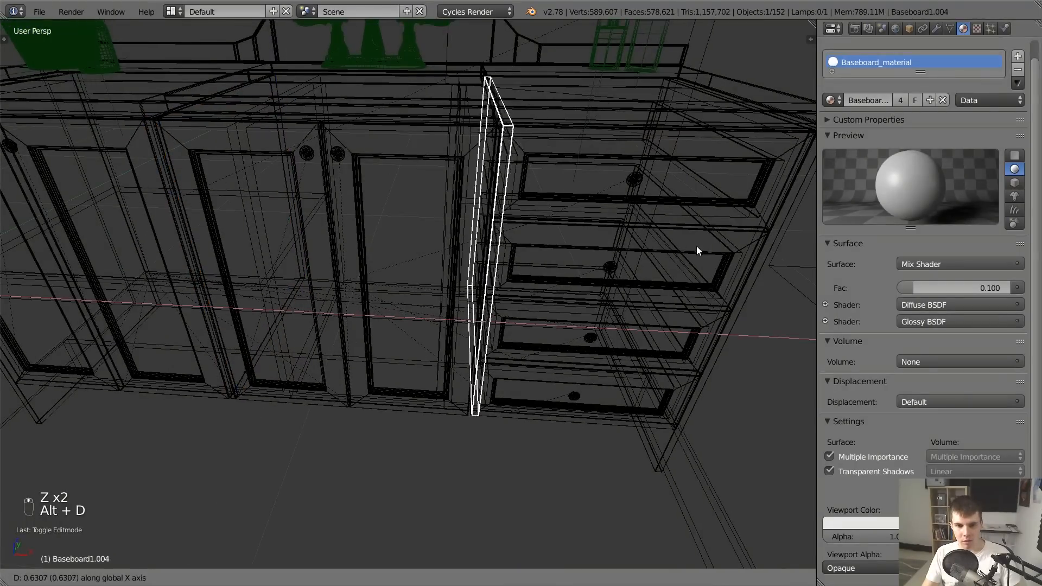
click(691, 242)
Move the strip-side edge vertices of the drawer fronts along X to make room for the new filler strip
scroll(688, 239, up, 1)
right_click(555, 208)
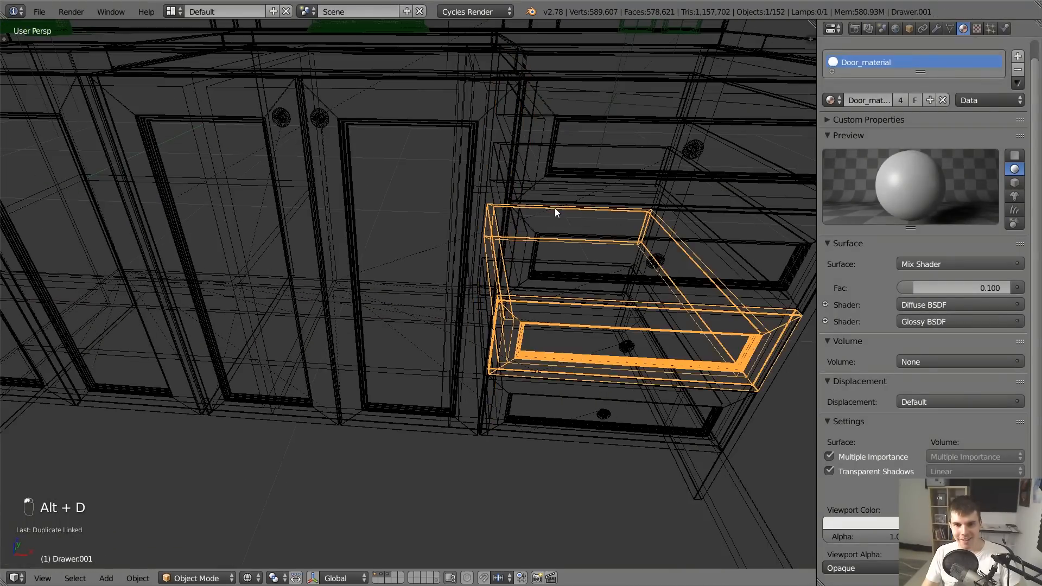
key(z)
key(Tab)
key(g)
key(x)
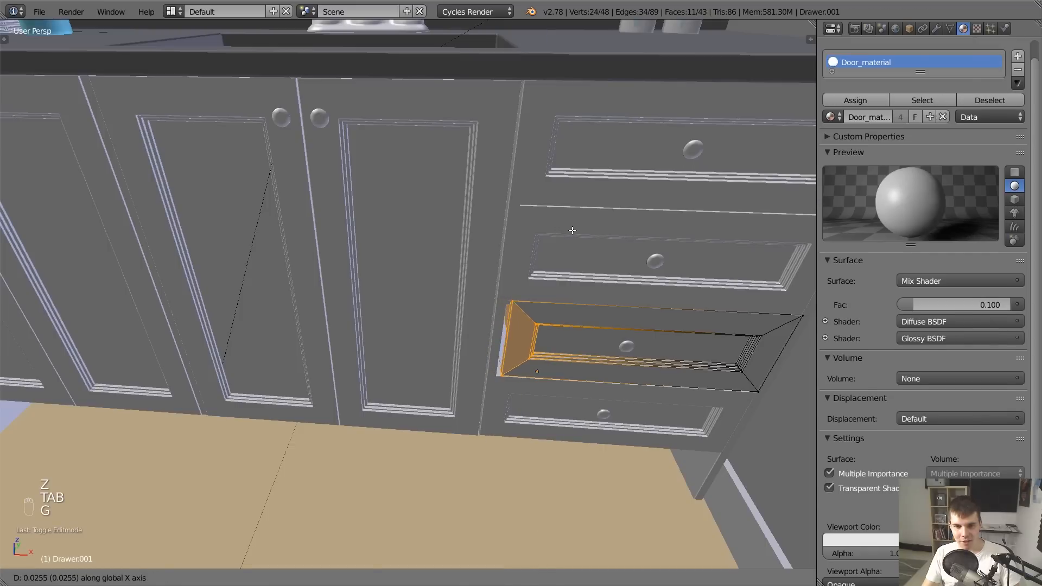
click(546, 219)
key(Tab)
Fine-tune the drawer fronts' strip-side edge along X from a closer frontal angle
middle_drag(554, 260, 524, 213)
key(Tab)
key(g)
key(x)
click(510, 205)
key(Tab)
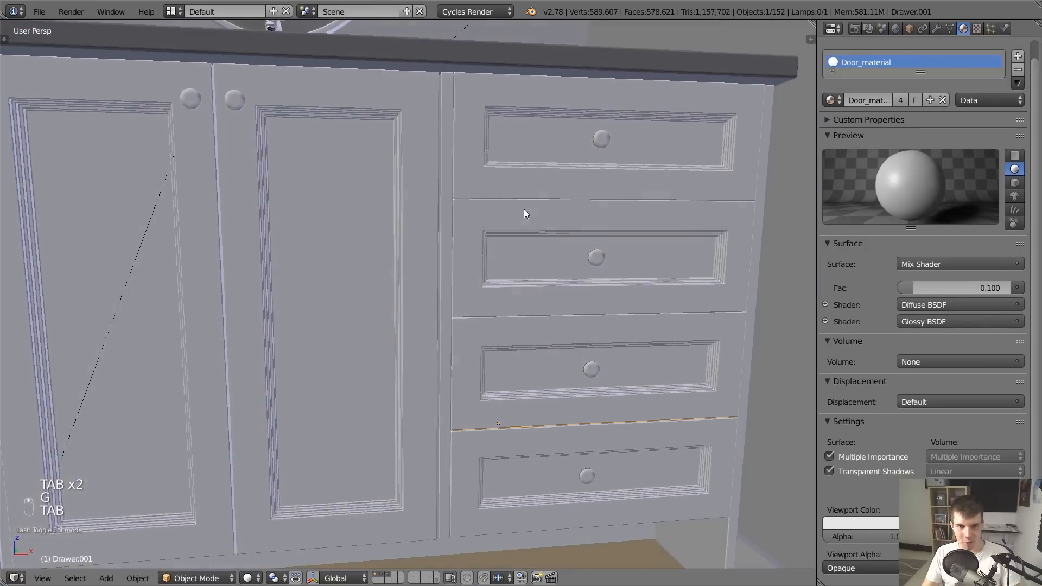
Nudge the new filler strip along X to center it between door and drawers, then deselect it and return to camera view
right_click(448, 223)
key(Tab)
key(g)
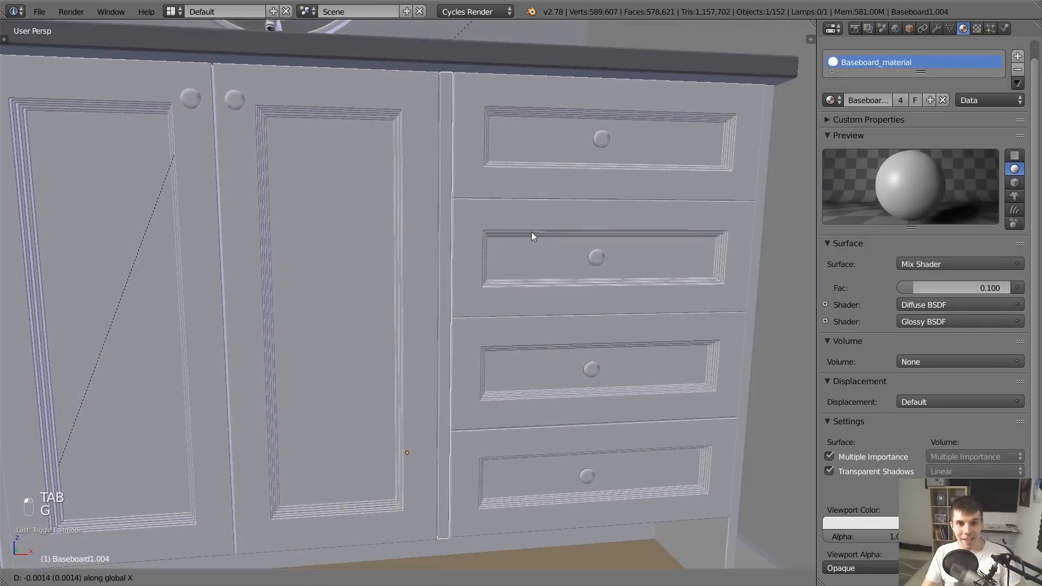
key(x)
click(531, 229)
key(a)
key(KP_0)
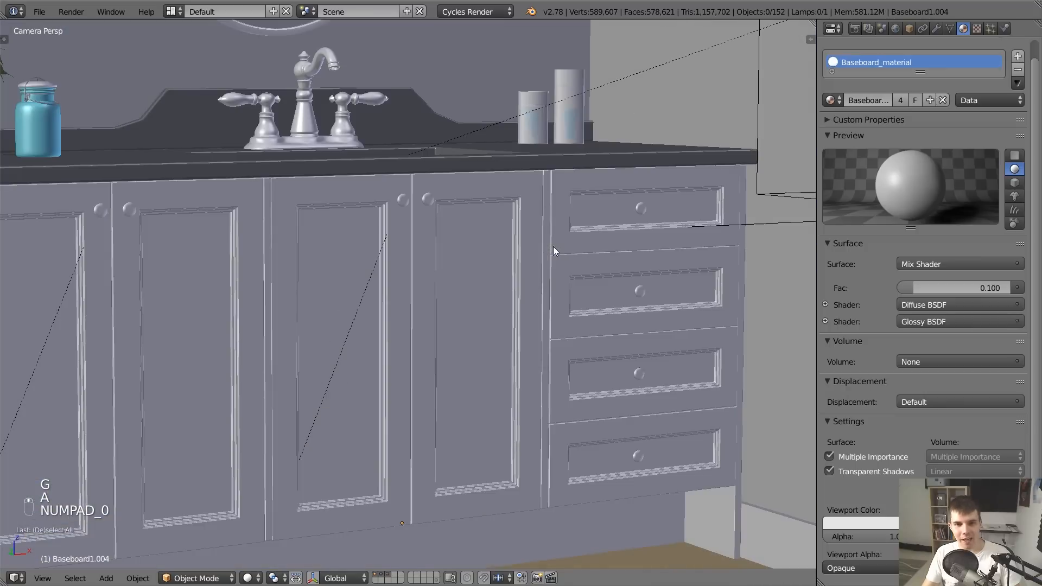
Save over the current file and briefly check the last render
key(ctrl+s)
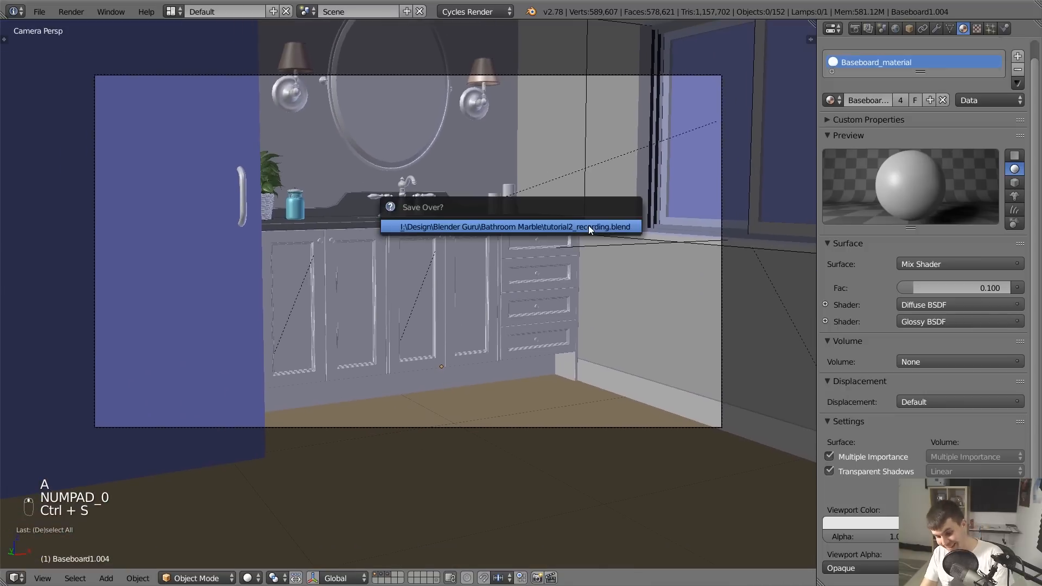
click(588, 226)
key(F11)
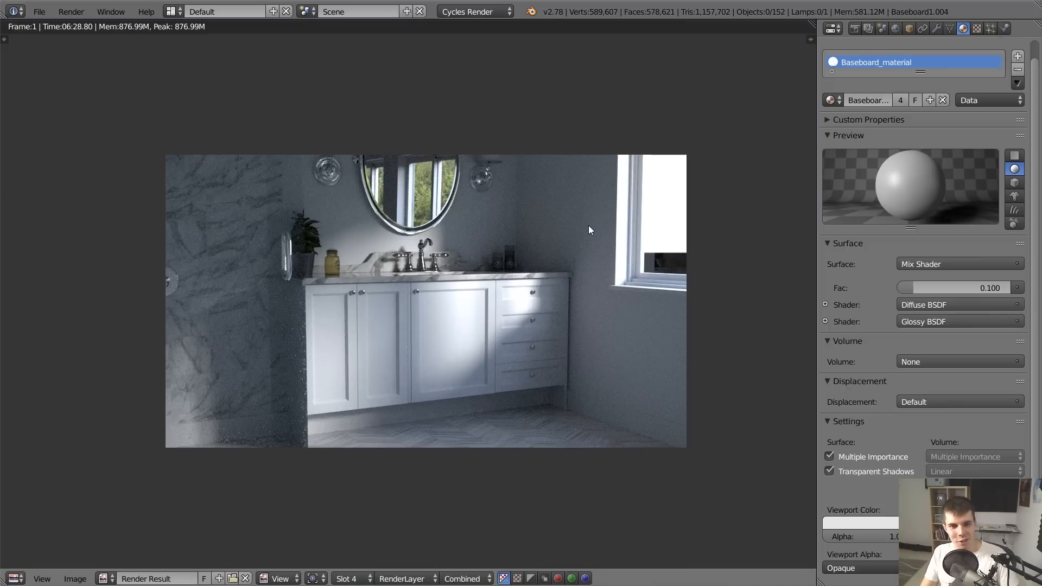
key(Escape)
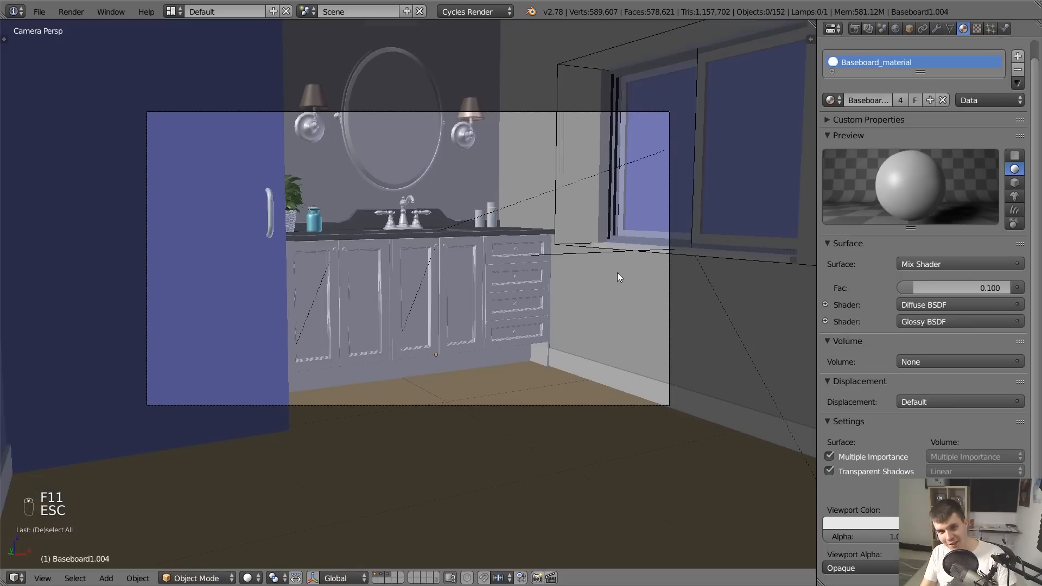
Select the conifer treeline backdrop and move it closer to the room in the orthographic top view
middle_drag(635, 250, 582, 233)
scroll(603, 269, down, 5)
right_click(582, 232)
key(KP_7)
key(z)
key(KP_5)
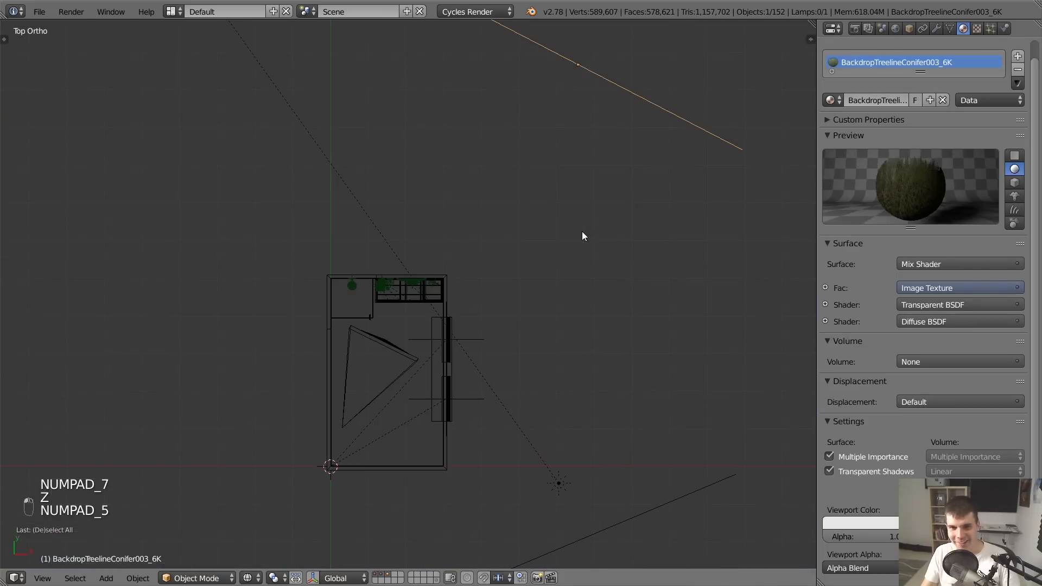
key(g)
click(570, 330)
In camera view, raise the treeline backdrop along the Z axis and shift it further behind the vanity wall
key(KP_0)
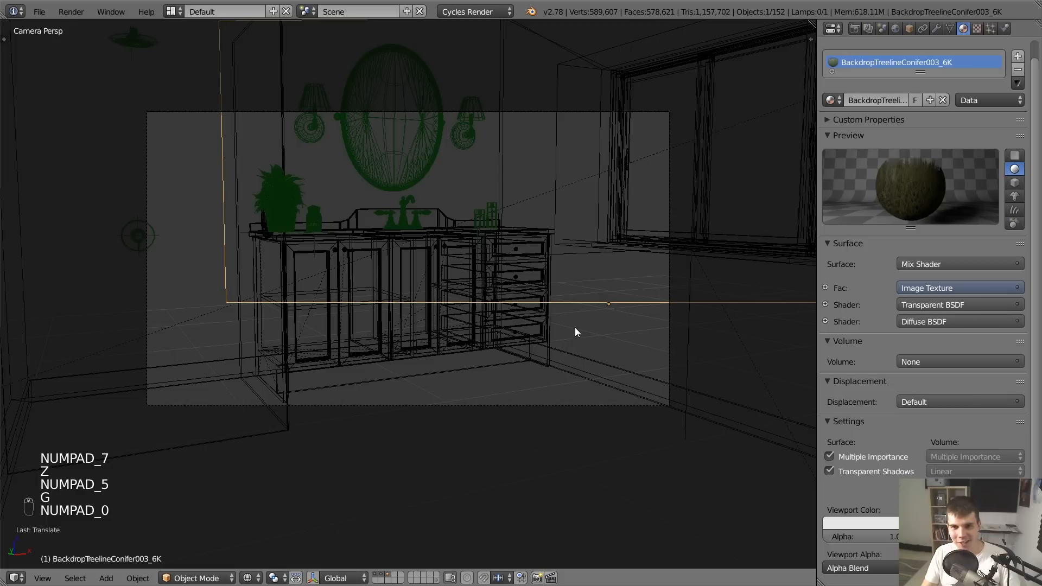
key(g)
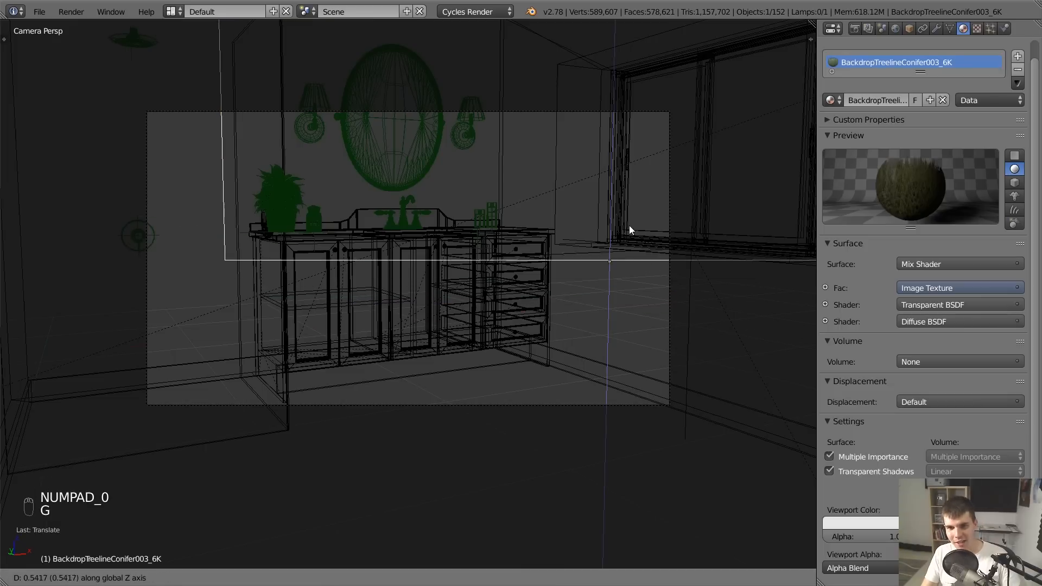
click(638, 238)
key(g)
click(534, 225)
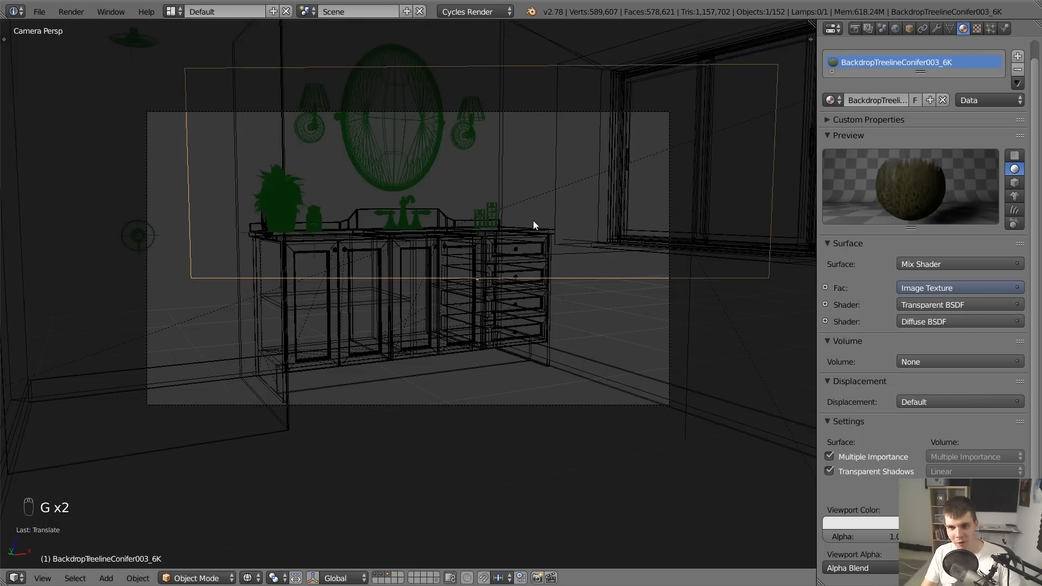
Move the treeline backdrop about 2 along the X axis toward the window side and deselect it
key(g)
key(y)
key(x)
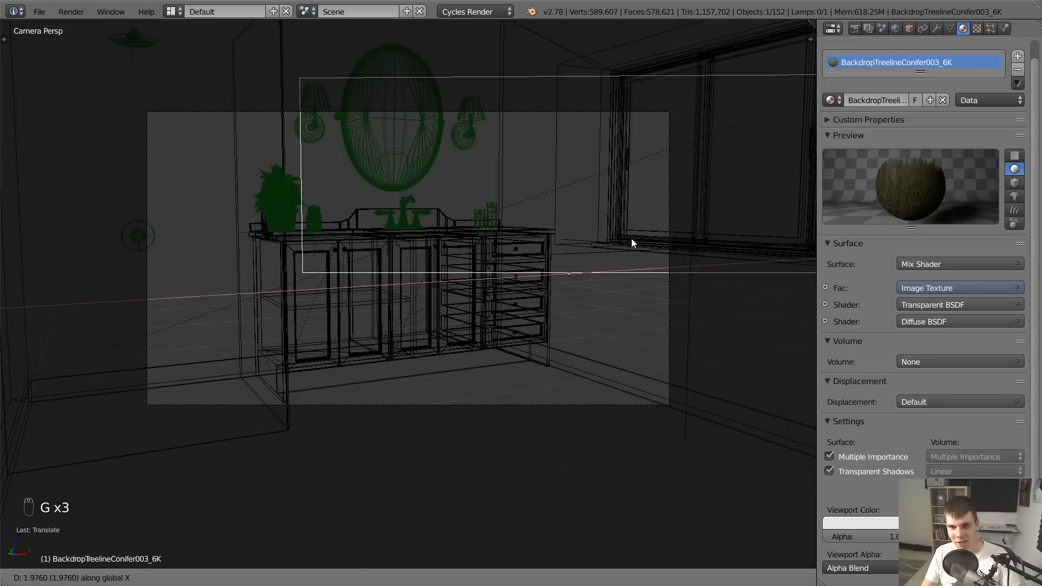
click(631, 239)
key(F11)
key(F11)
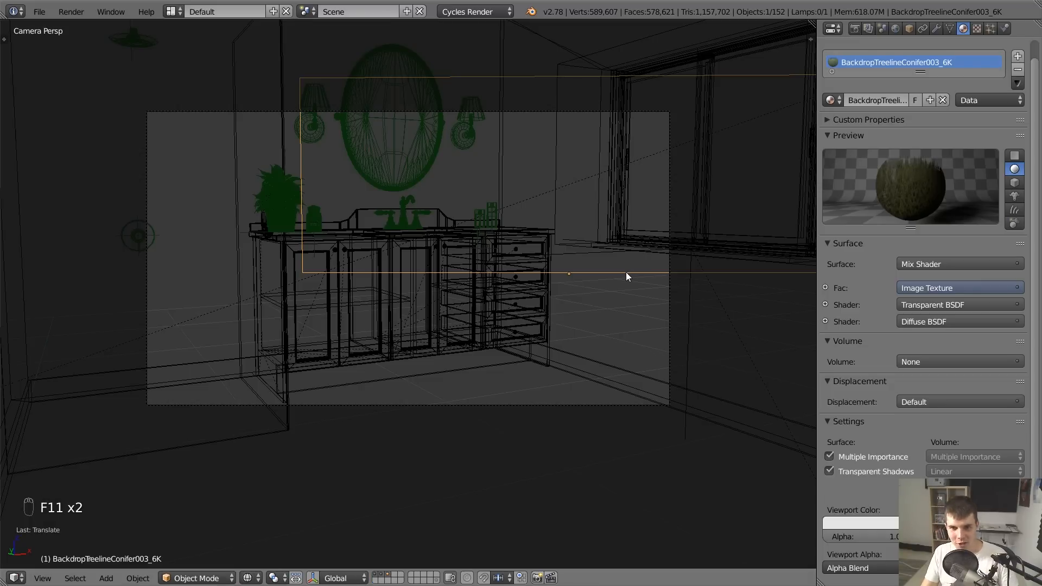
key(z)
key(z)
key(a)
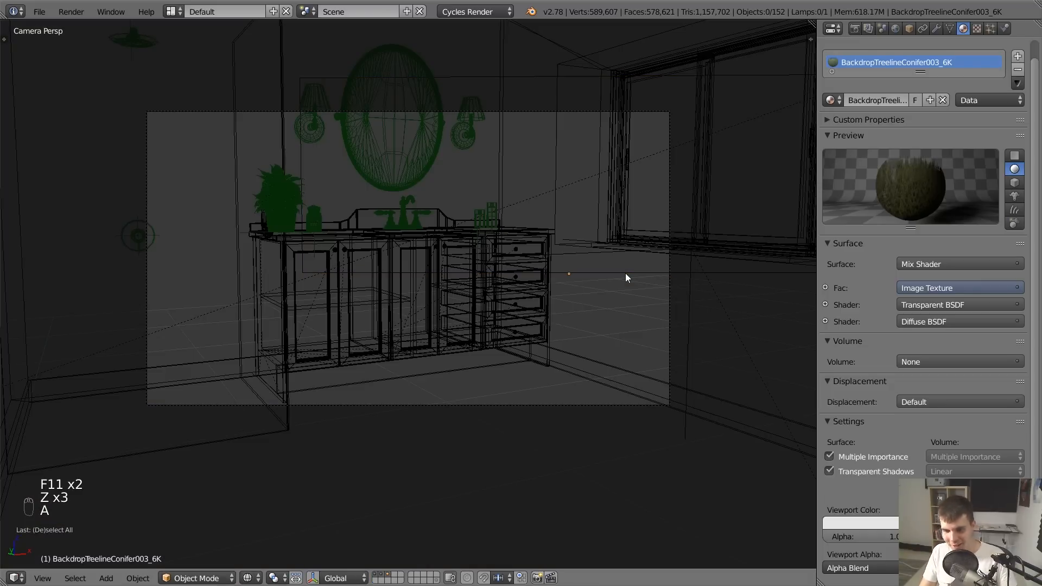
Compare the last render with the camera view, then review the earlier render in Slot 2
key(F11)
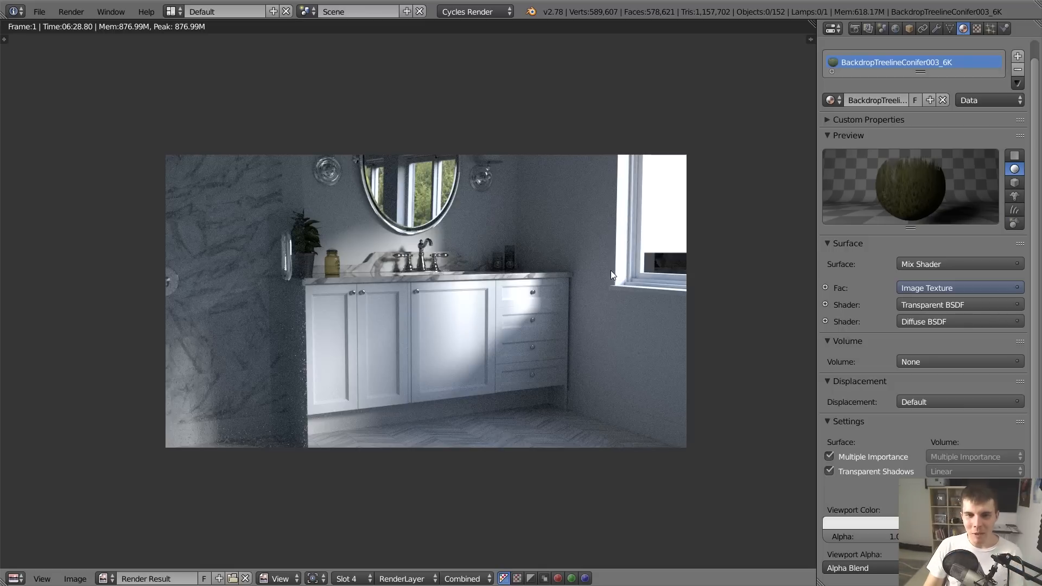
key(Escape)
key(z)
key(z)
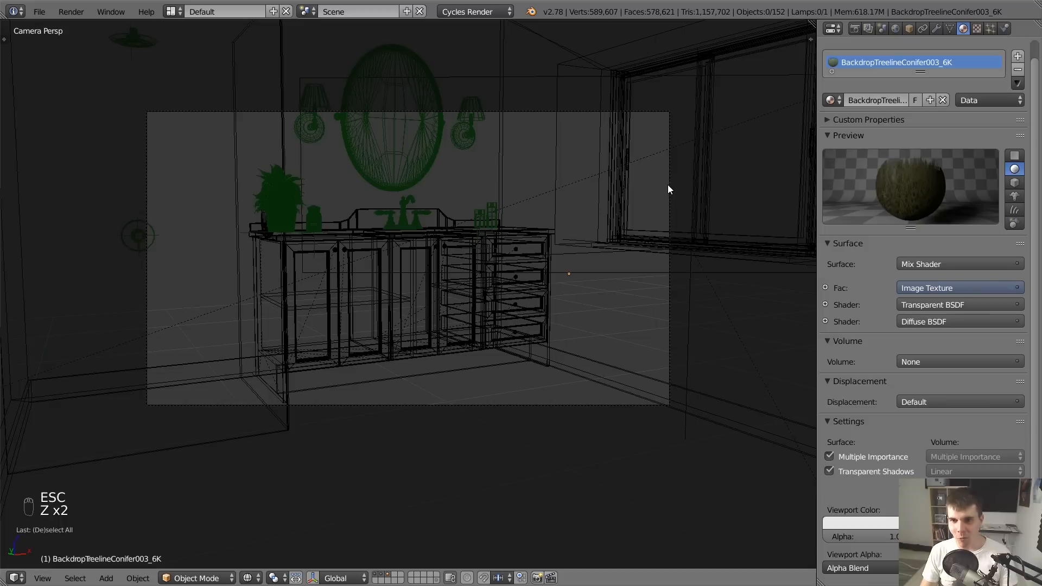
key(F11)
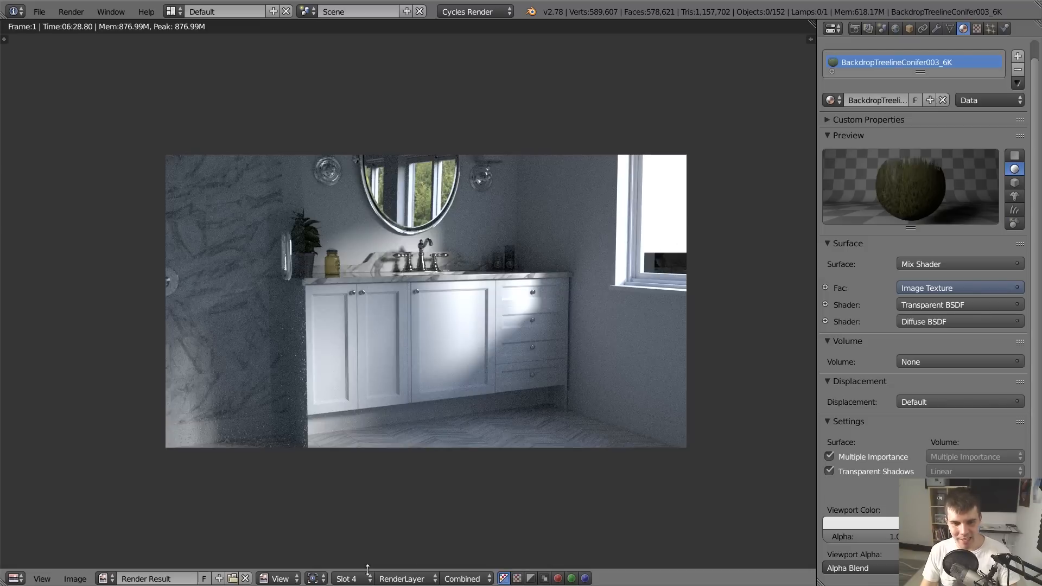
click(347, 579)
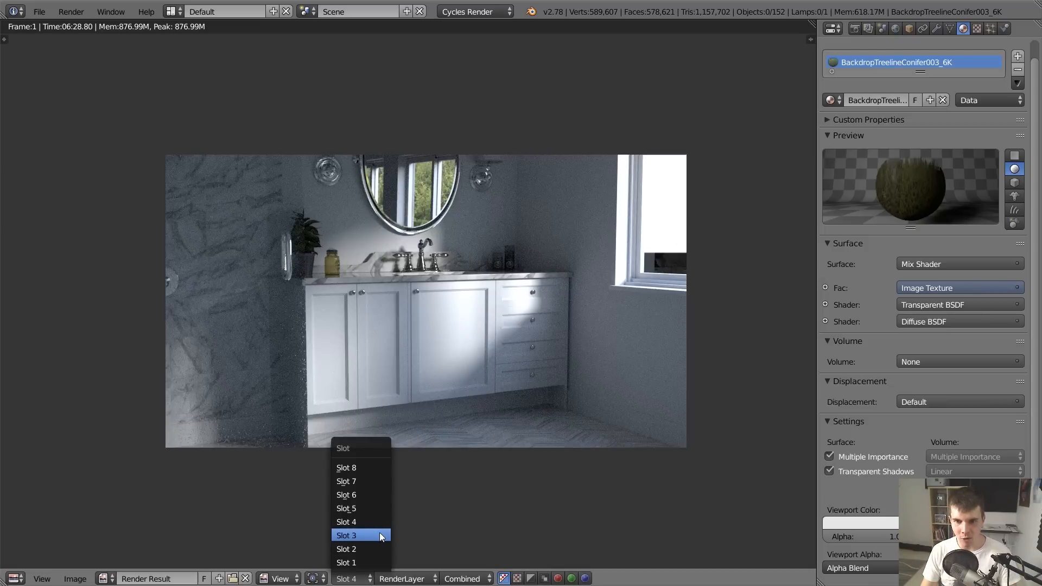
click(358, 535)
click(348, 579)
click(364, 535)
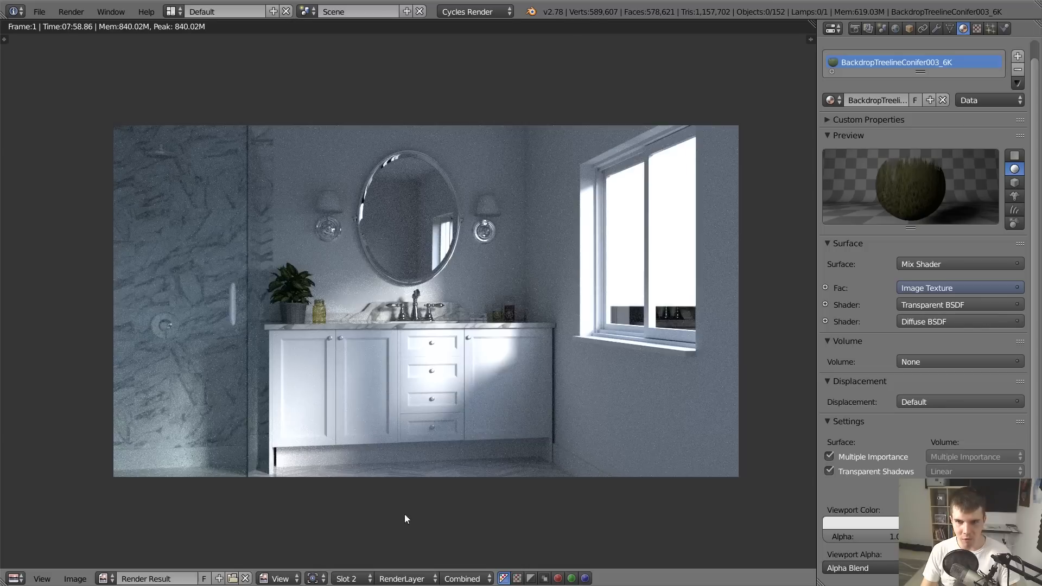
Review the earlier renders in Slot 5 and Slot 4, then return to the viewport
click(355, 578)
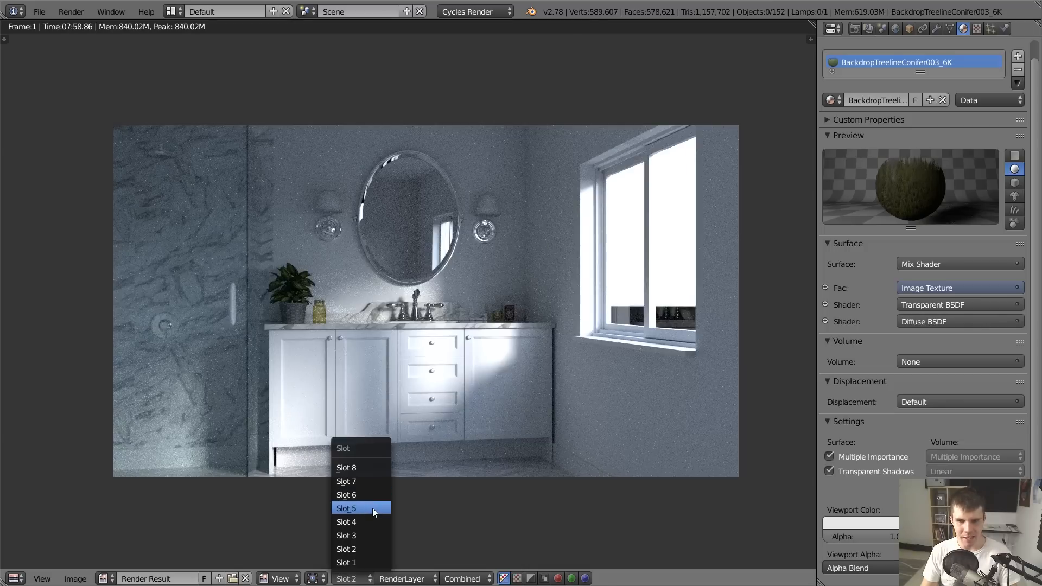
click(372, 508)
click(360, 577)
click(377, 520)
key(Escape)
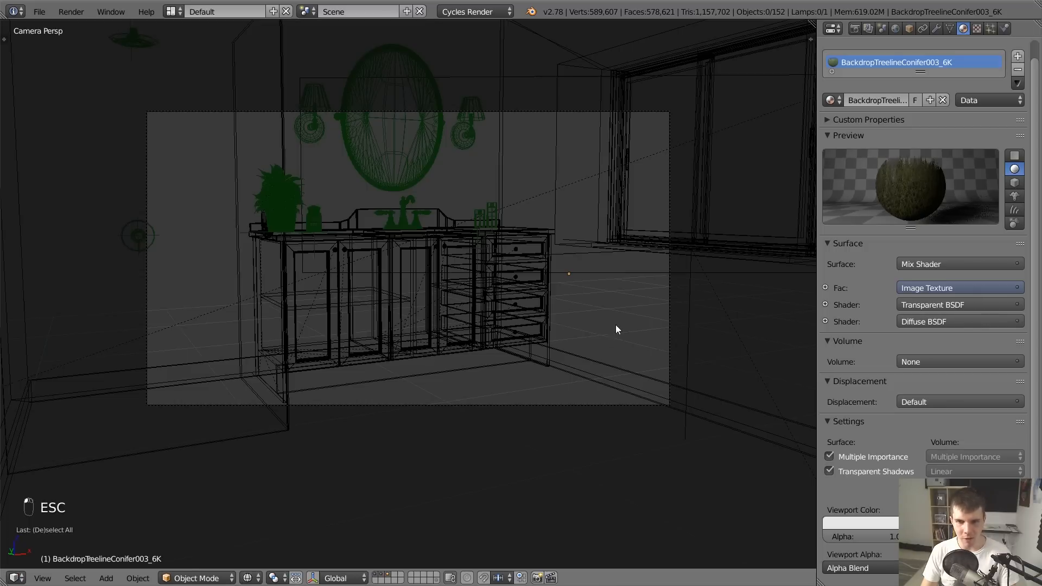
Inspect the placement of the backdrop planes around the room from outside in solid shading, then return to the camera view
key(z)
middle_drag(659, 235, 636, 258)
scroll(636, 257, down, 7)
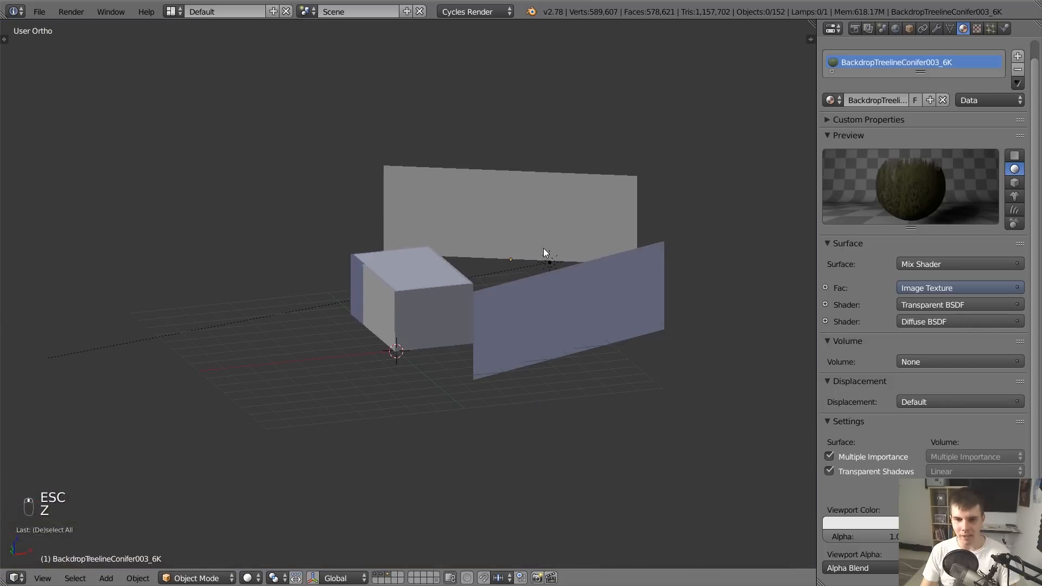
key(KP_0)
key(z)
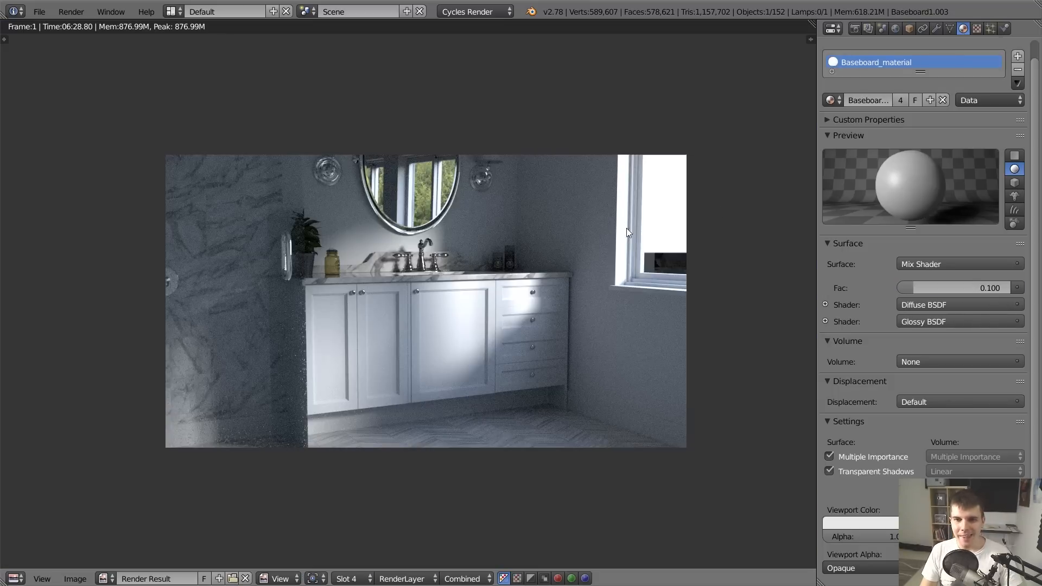
Select the sun lamp shining through the window, set its strength to 4.300 and tint its colour light yellow
key(Escape)
right_click(632, 172)
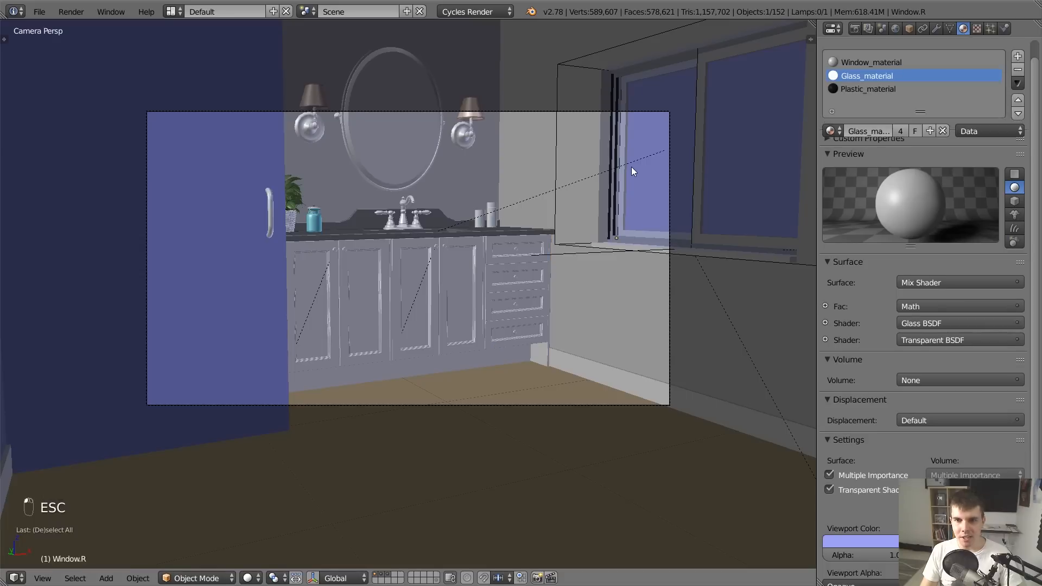
right_click(632, 171)
right_click(632, 170)
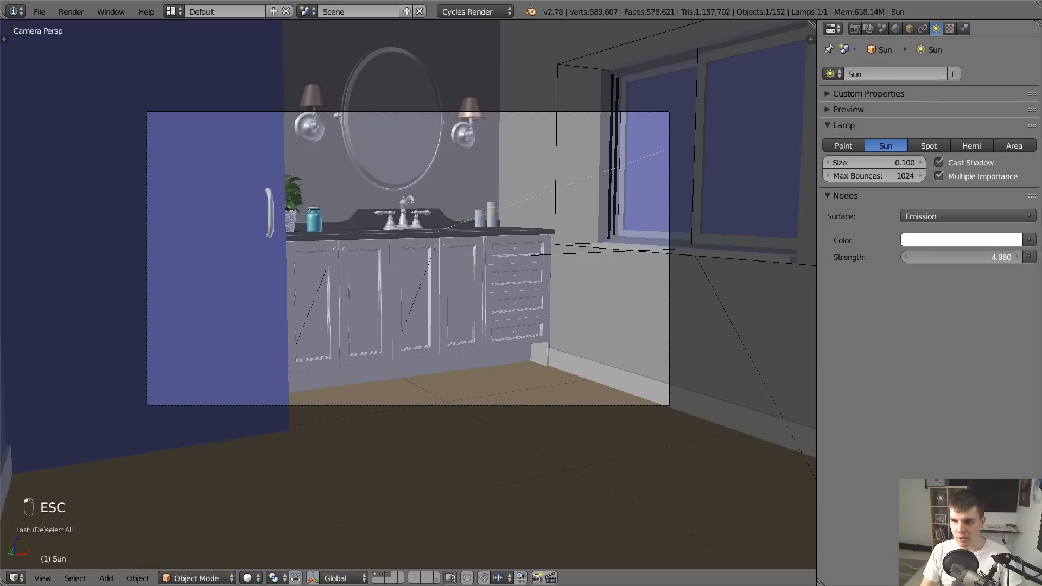
drag(987, 258, 969, 257)
click(983, 243)
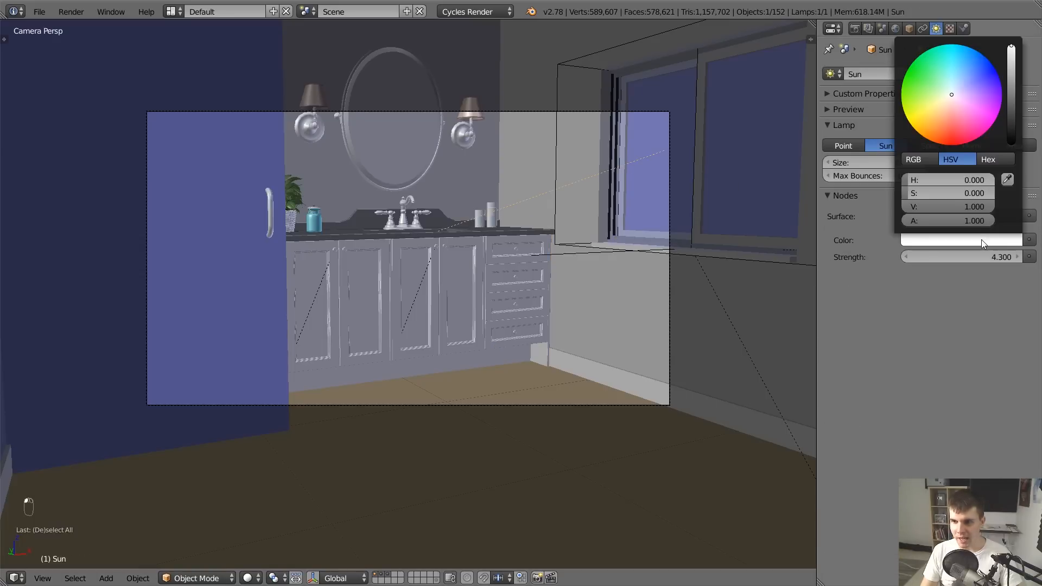
click(943, 105)
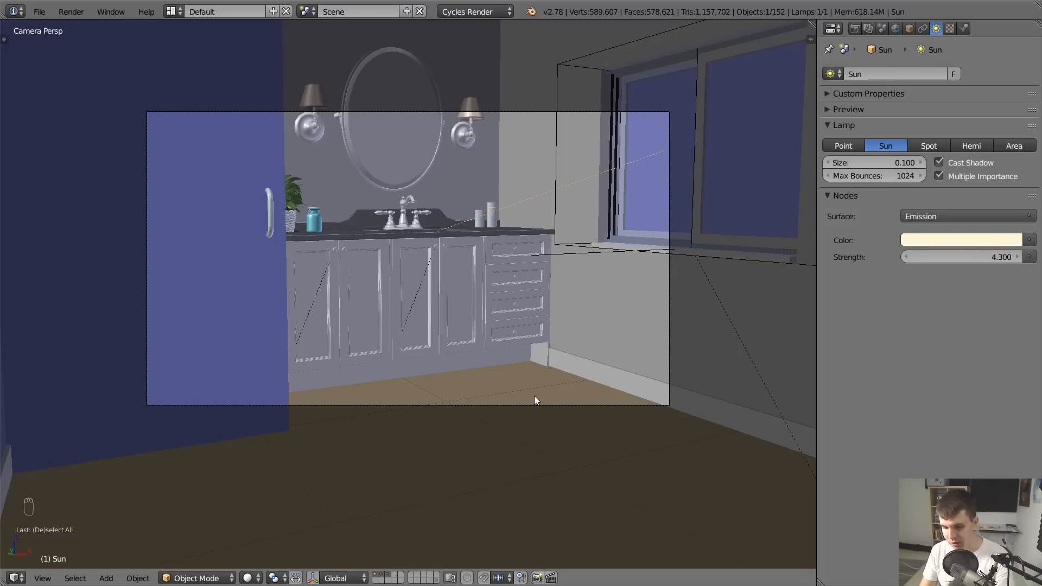
Soften the sun lamp's colour to a paler yellow with hue 0.133 and saturation 0.100, checking against the last render
key(F11)
key(F11)
click(928, 242)
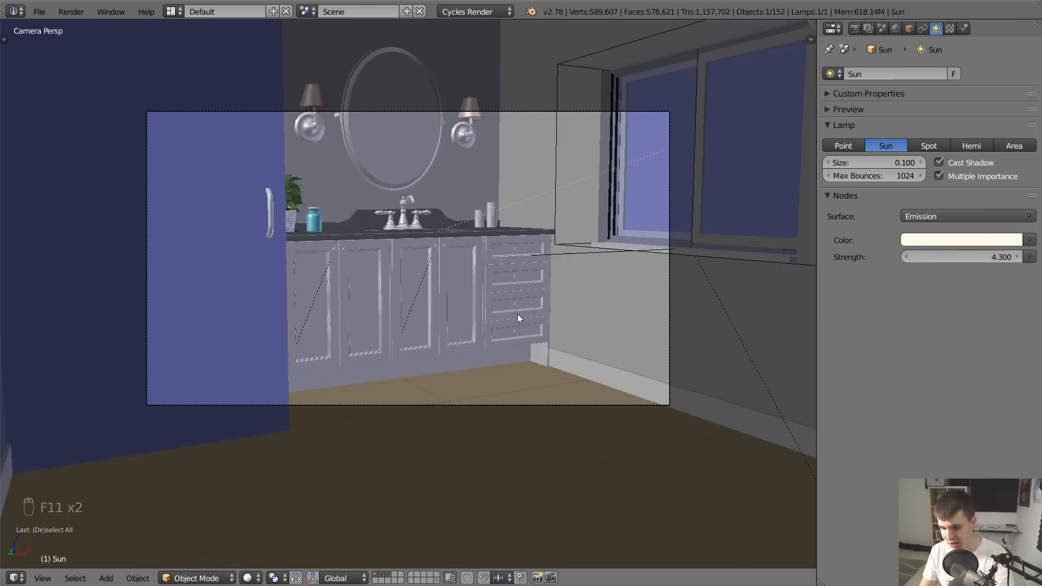
key(F11)
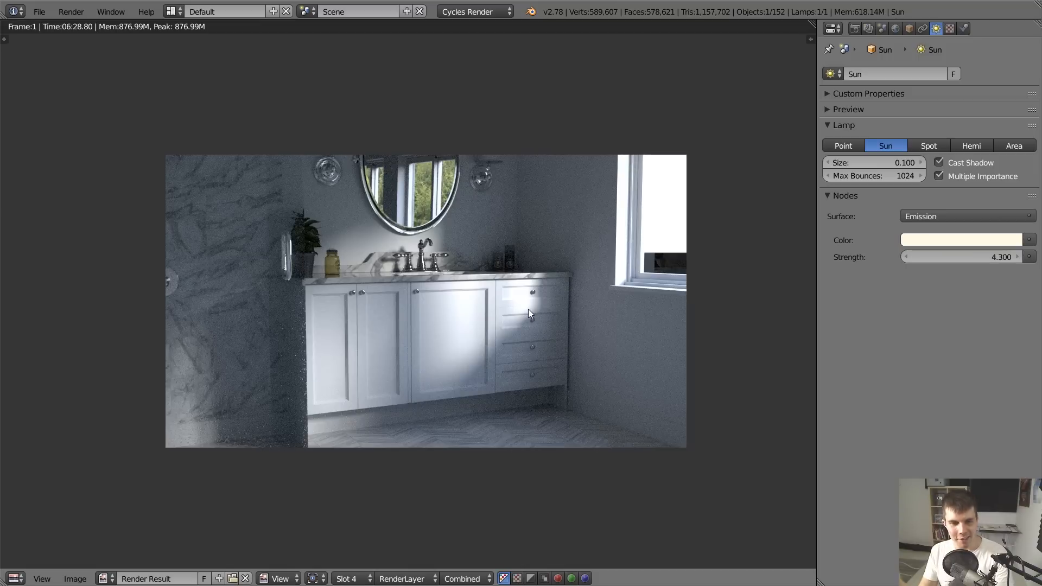
key(F11)
click(958, 242)
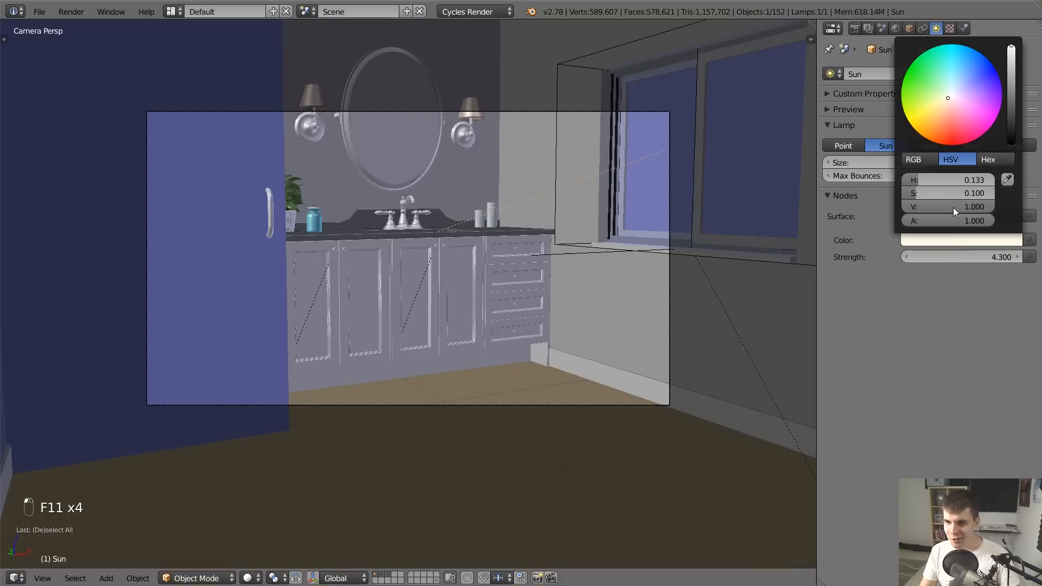
Examine how the sunlight falls on the vanity in the Slot 4 render
key(F11)
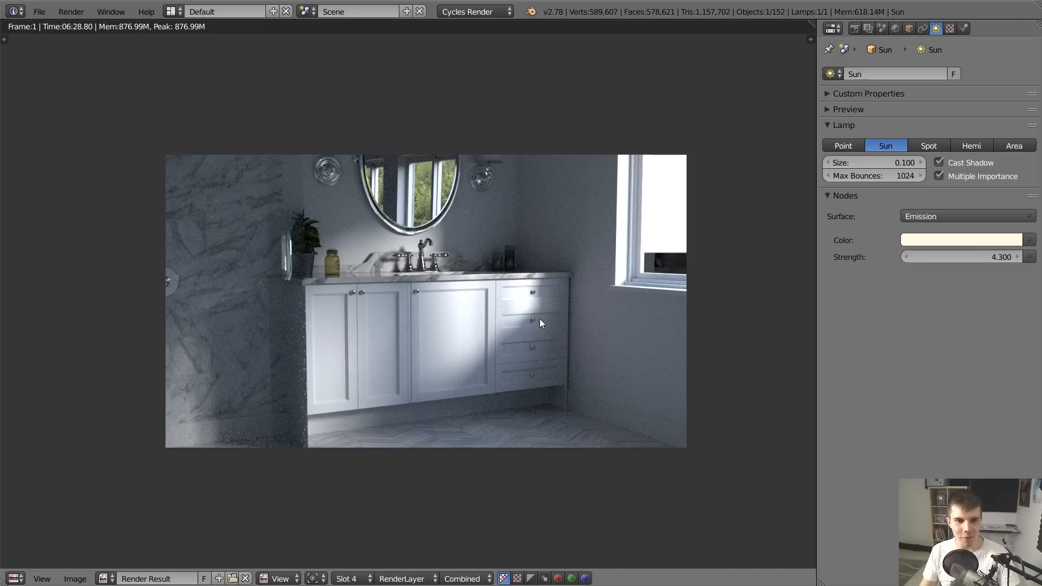
scroll(599, 291, up, 1)
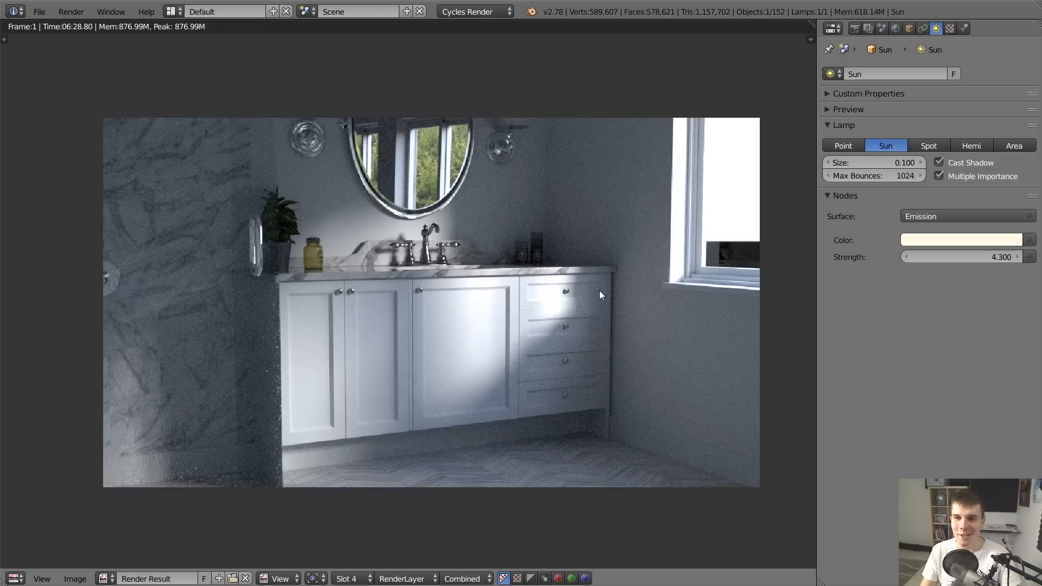
scroll(599, 294, down, 2)
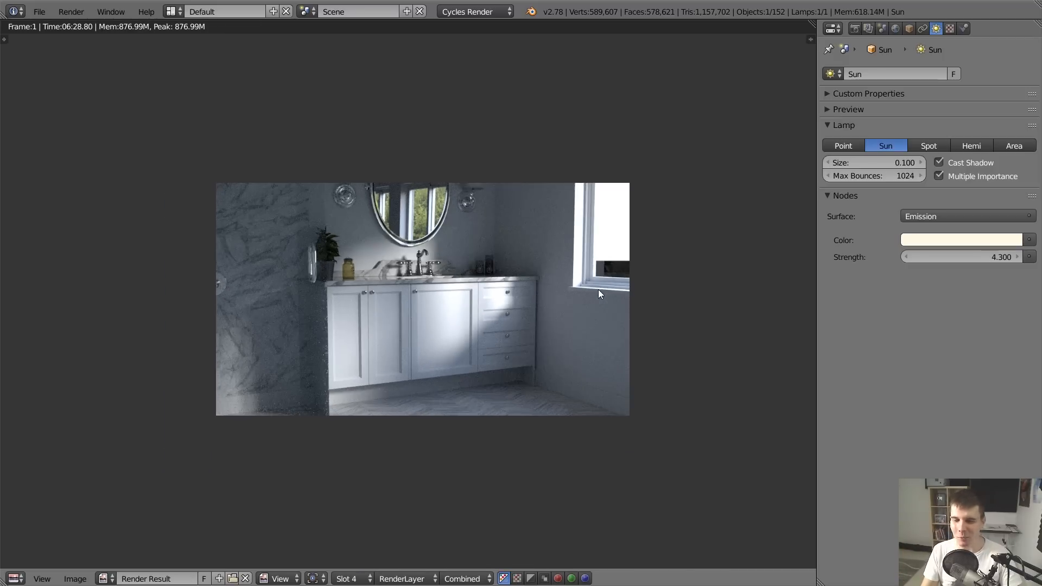
scroll(599, 291, up, 1)
scroll(598, 290, down, 1)
scroll(598, 290, up, 1)
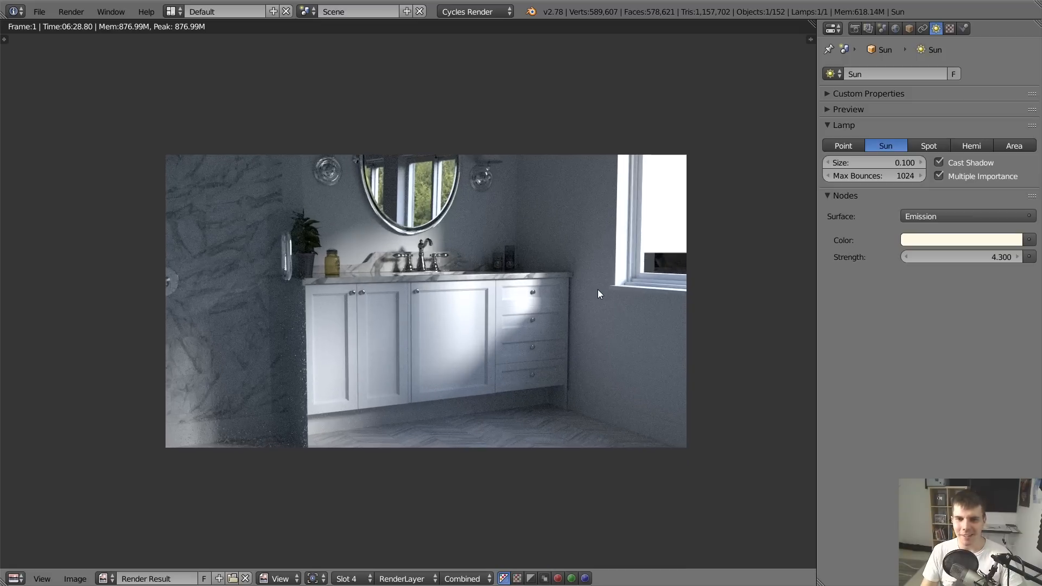
In the wireframe top view, move the sun lamp farther from the room and rotate it so its beam enters the window more sideways
key(Escape)
key(KP_7)
key(z)
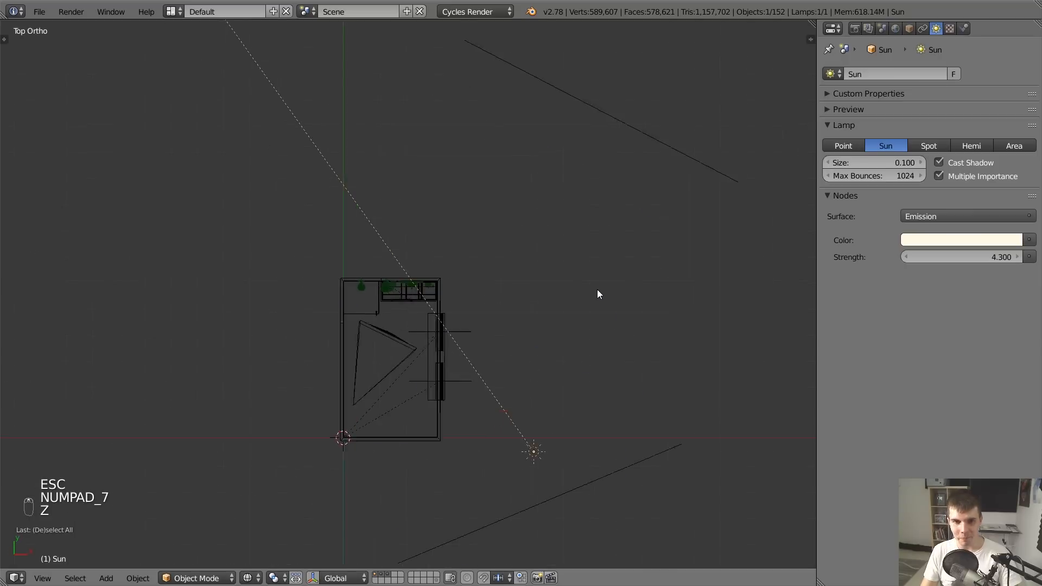
scroll(597, 289, up, 2)
key(g)
click(613, 301)
key(r)
click(519, 118)
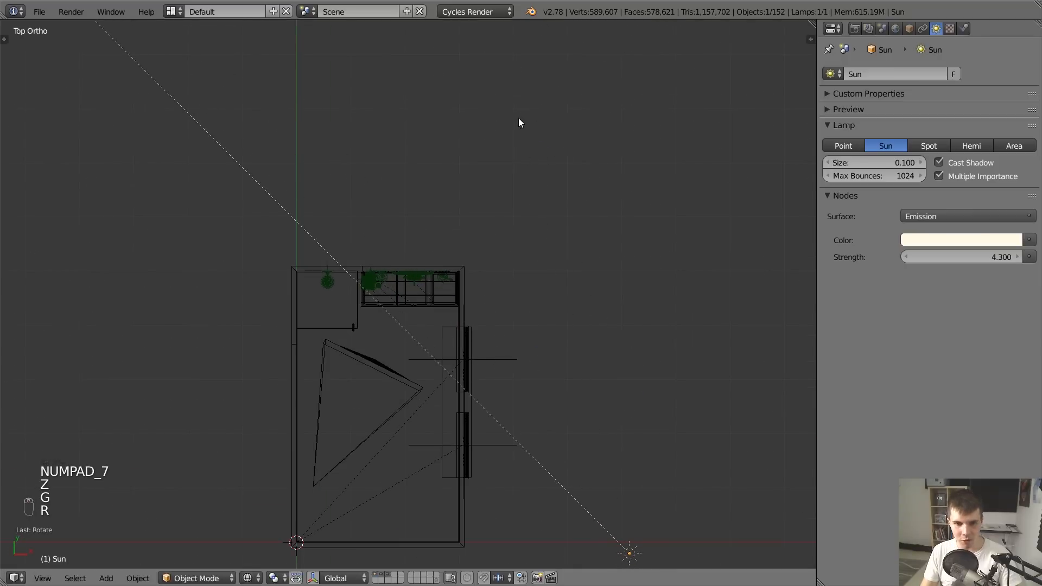
key(g)
click(566, 102)
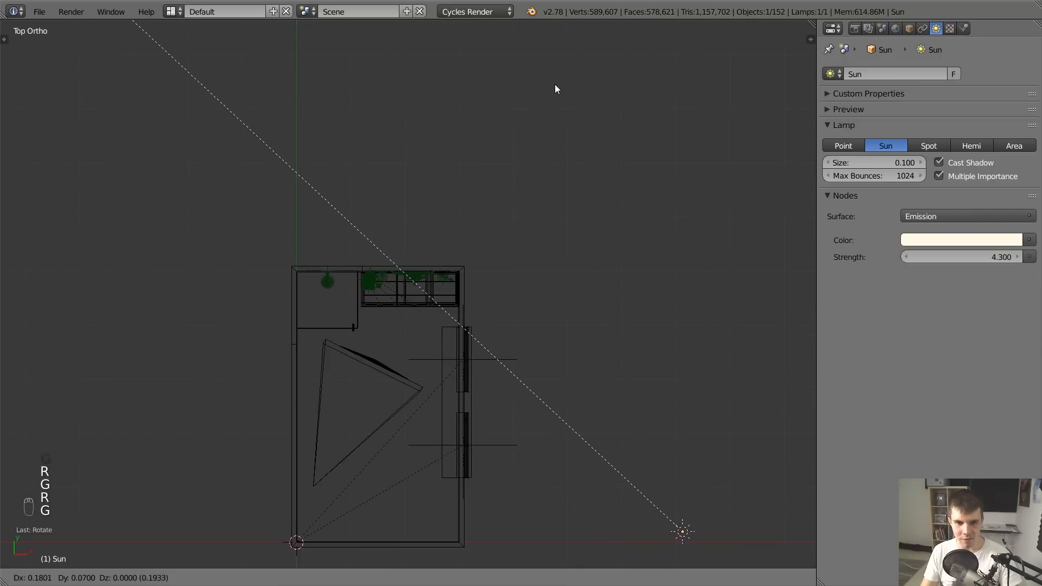
Check the last render from the camera, then rotate the sun lamp slightly back in top view and move it nearer the window
key(KP_0)
key(F11)
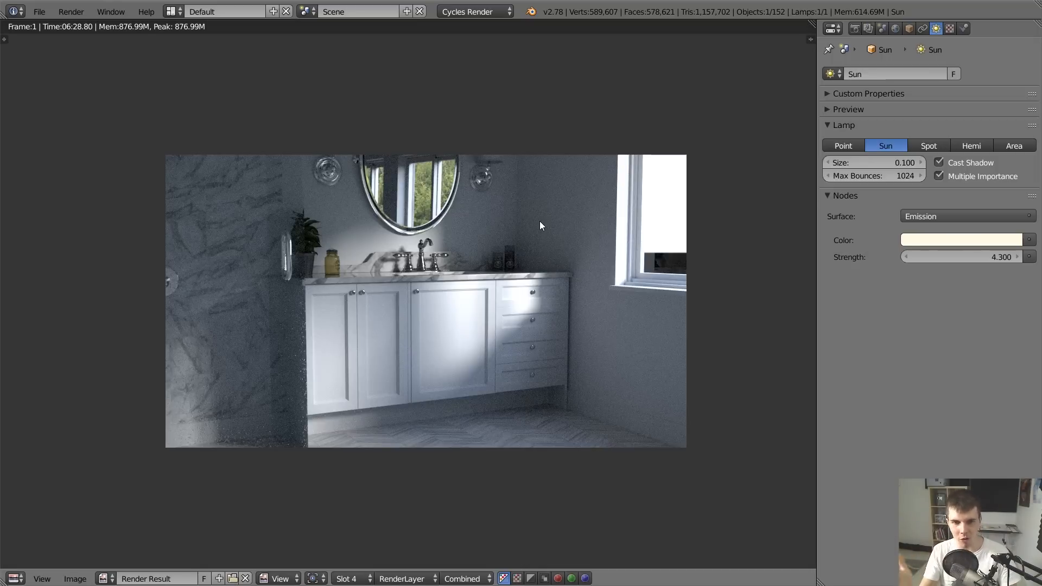
key(Escape)
key(KP_7)
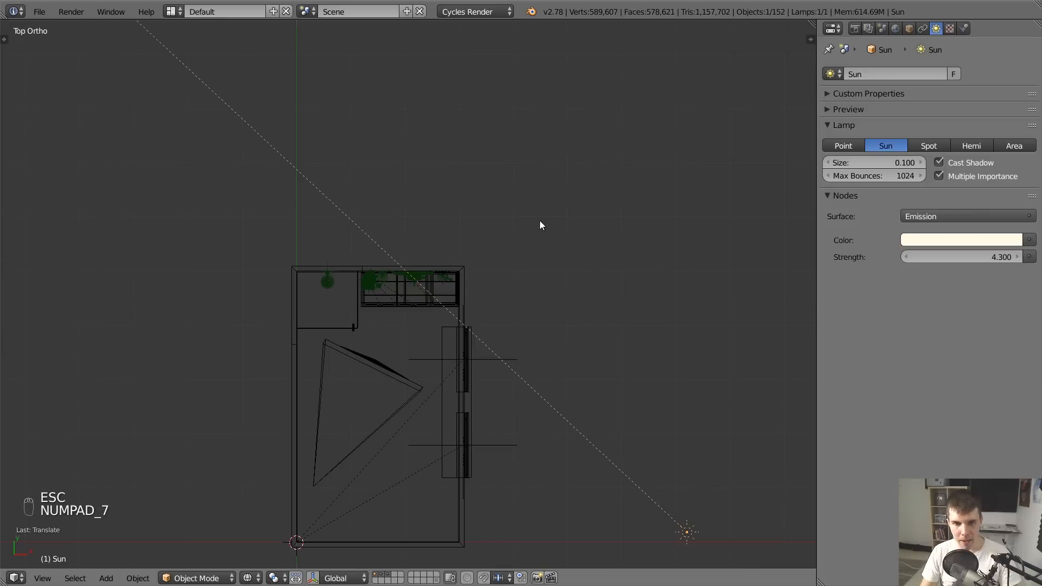
key(r)
key(g)
key(g)
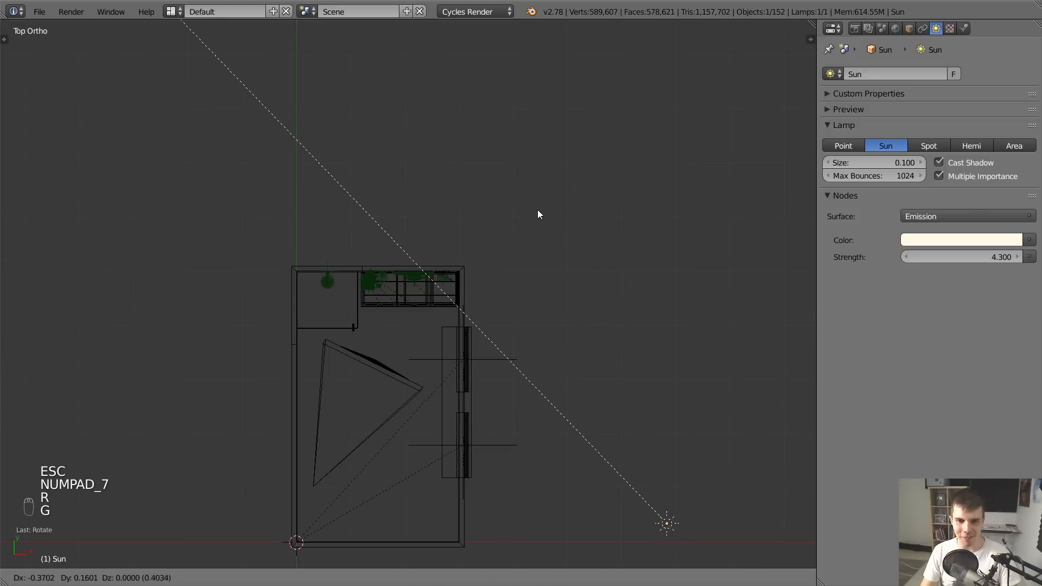
click(507, 203)
Return to the camera view and render the active scene into Slot 6
key(KP_0)
key(F12)
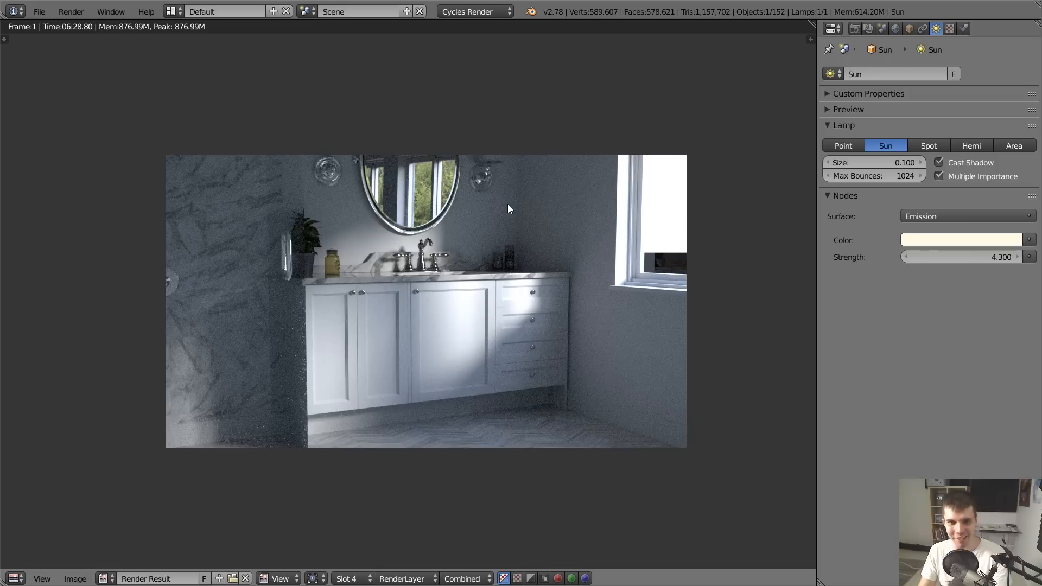
click(353, 578)
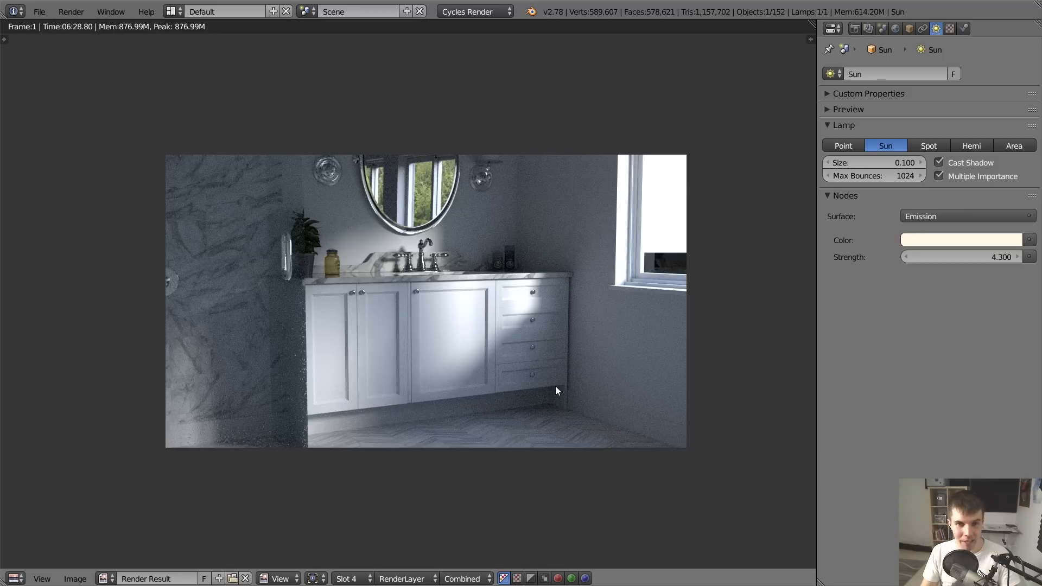
click(350, 579)
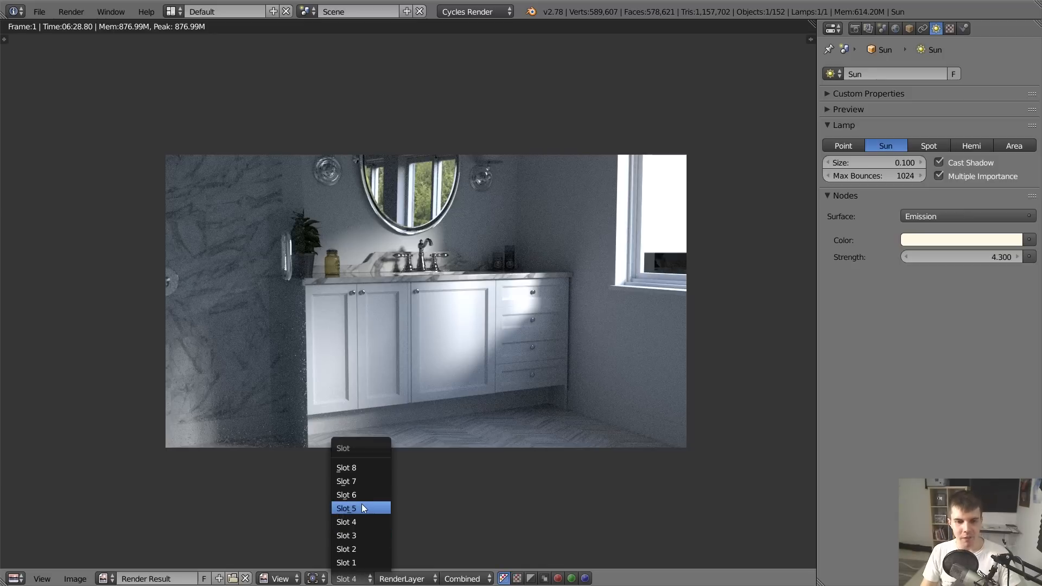
key(Escape)
click(856, 28)
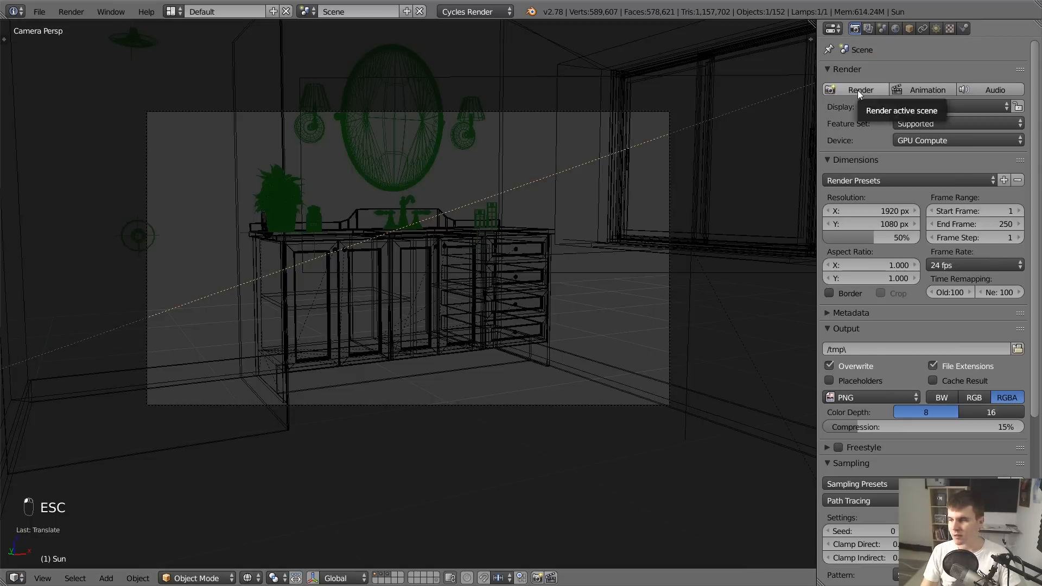
click(858, 90)
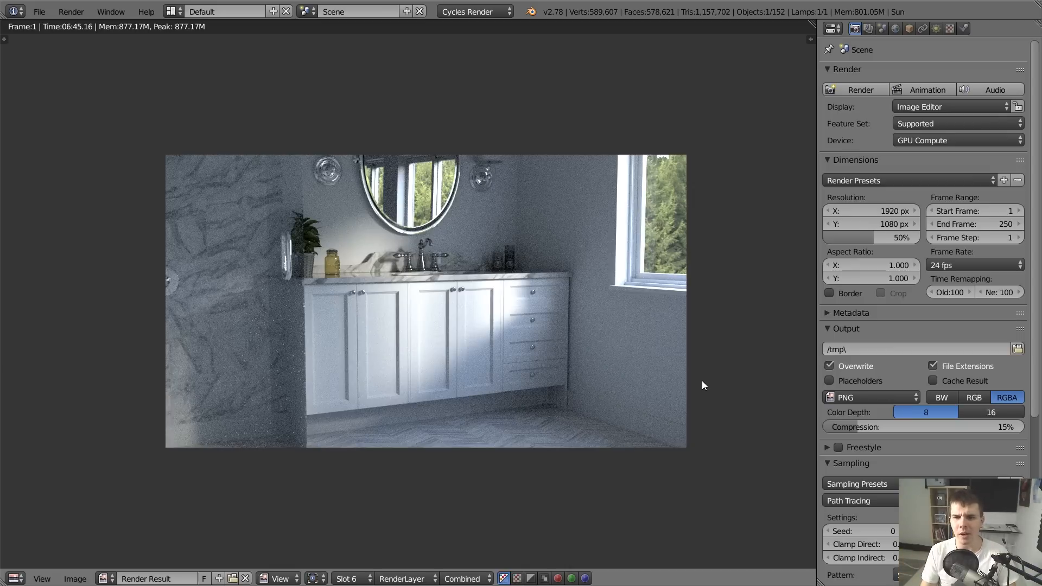
Raise the camera about 0.17 along the global Z axis with the viewport in solid shading
key(Escape)
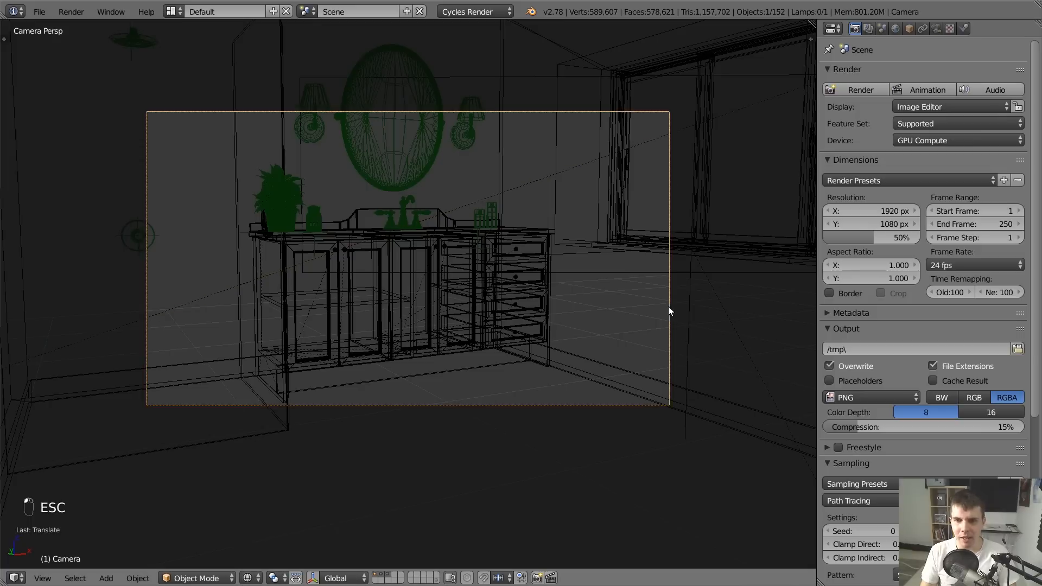
key(z)
key(g)
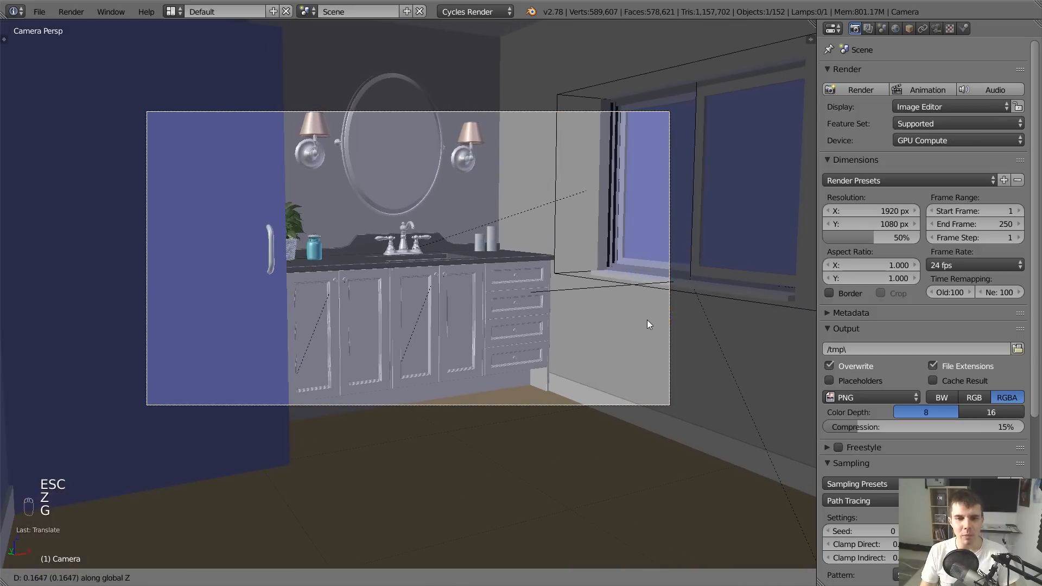
click(643, 324)
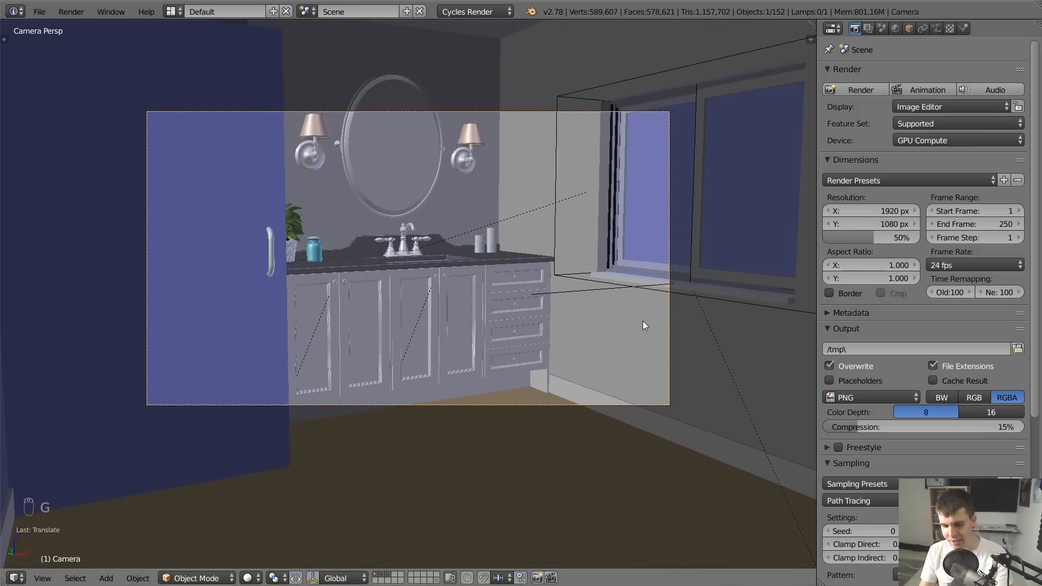
Compare the Slot 6 render with the reference image bathroom_filmic9.jpg in Photos, then return to Blender
key(F12)
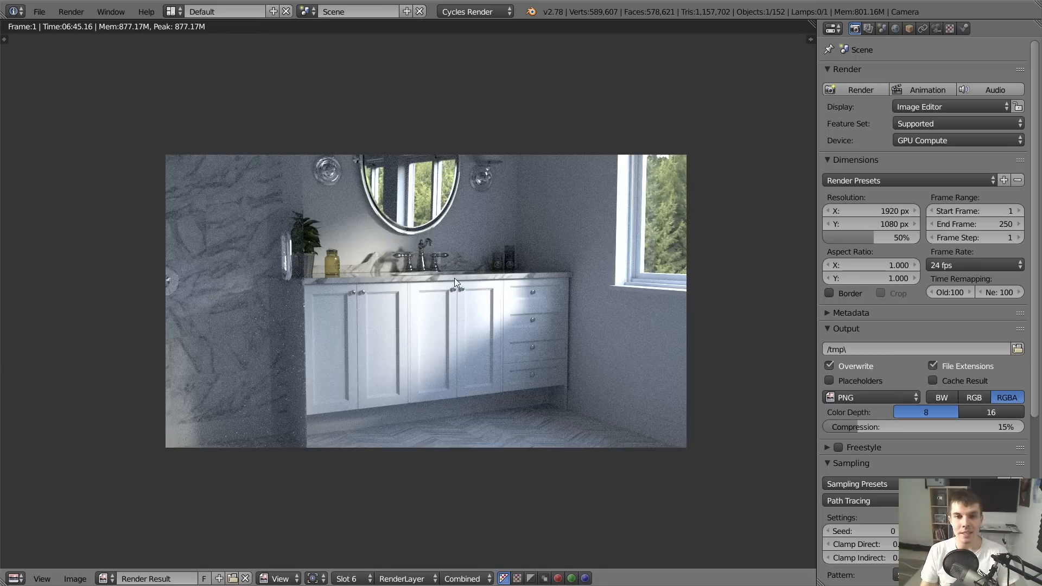
key(Escape)
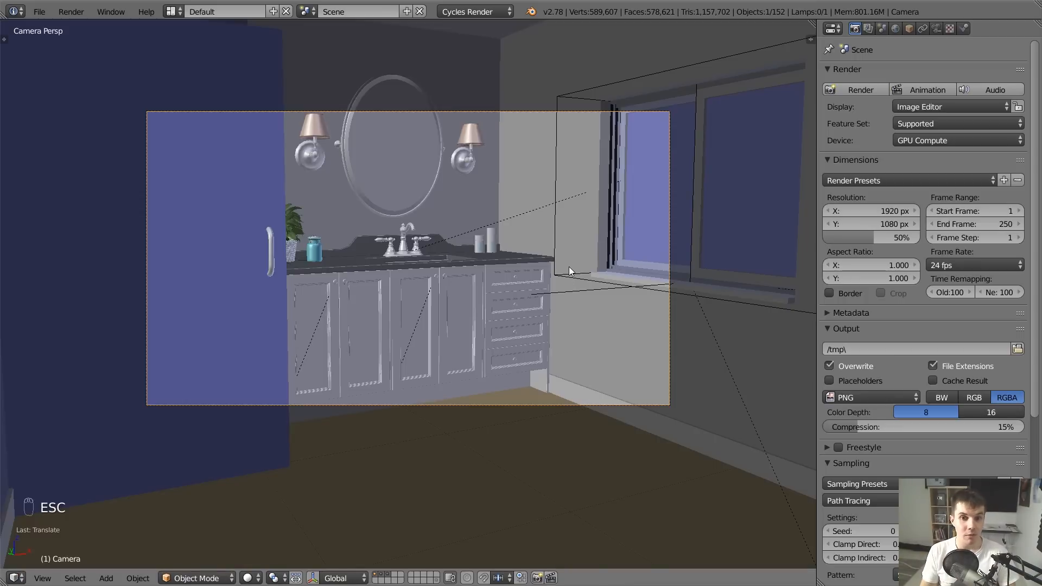
key(alt+Tab)
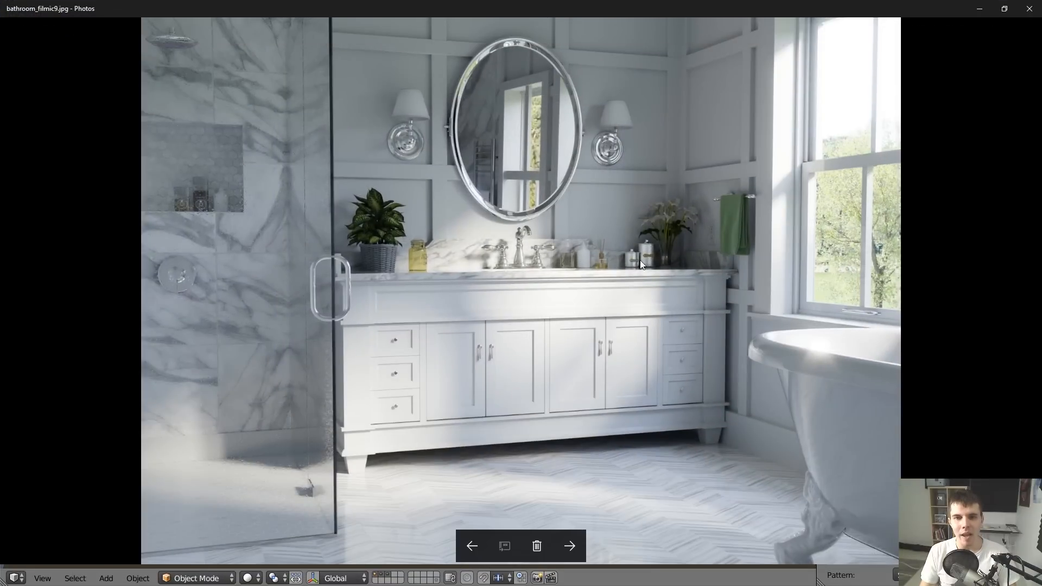
key(alt+Tab)
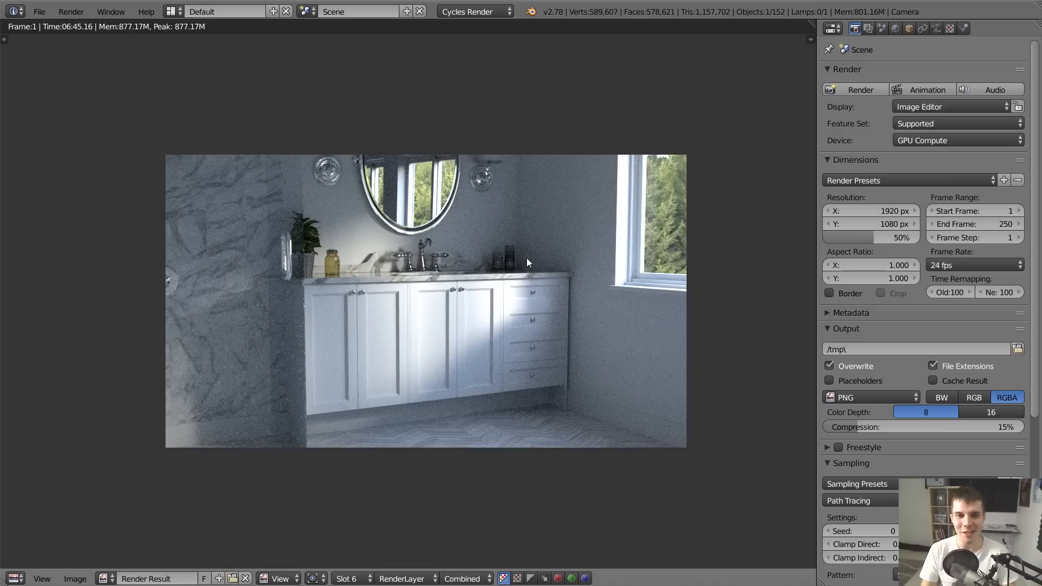
key(alt+Tab)
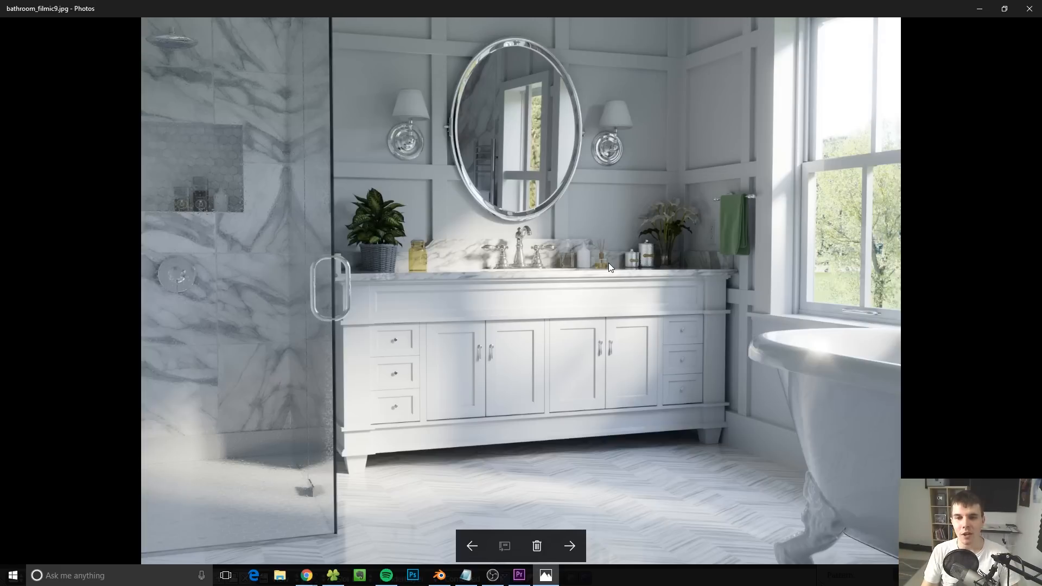
key(alt+Tab)
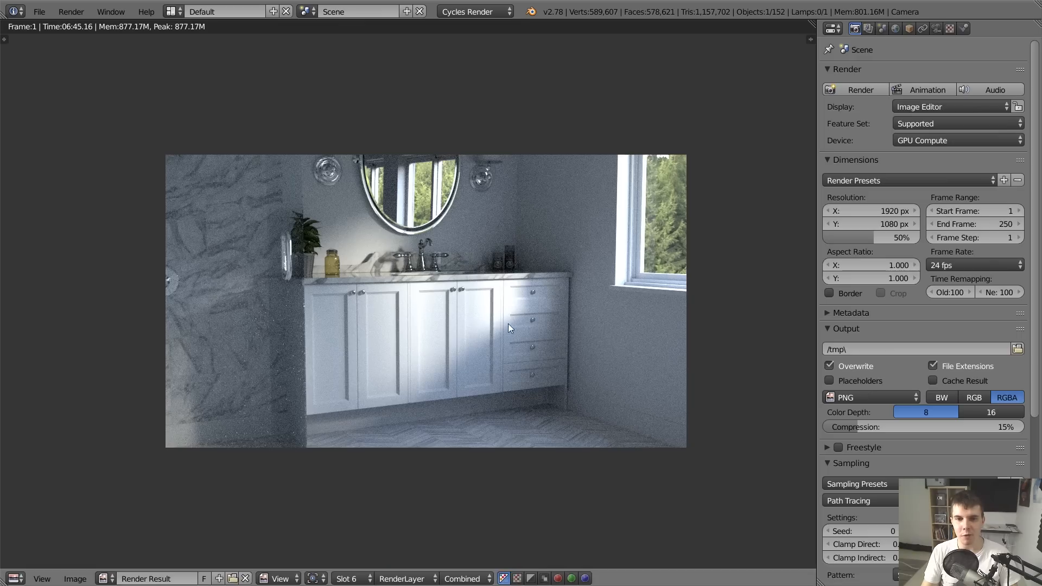
Compare the Slot 6 render repeatedly with bathroom_filmic9.jpg in Photos, checking brightness and contrast, and return to Blender
key(alt+Tab)
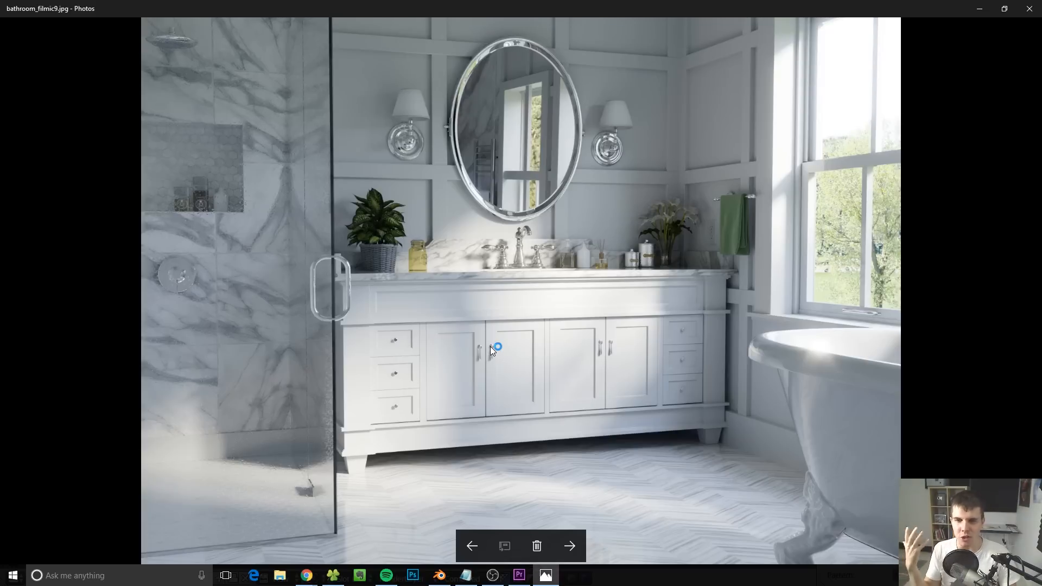
key(alt+Tab)
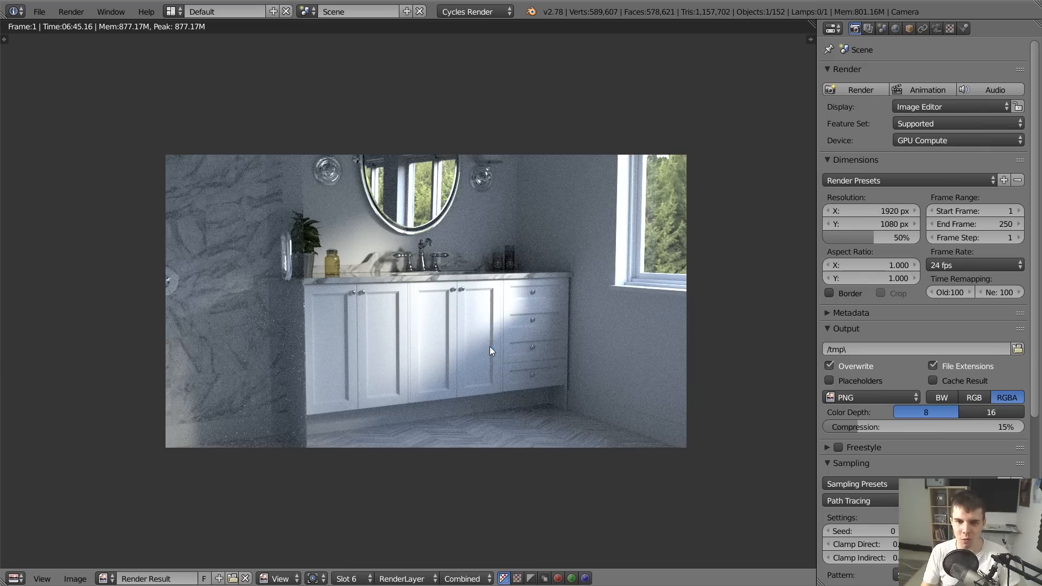
key(alt+Tab)
key(alt+Tab)
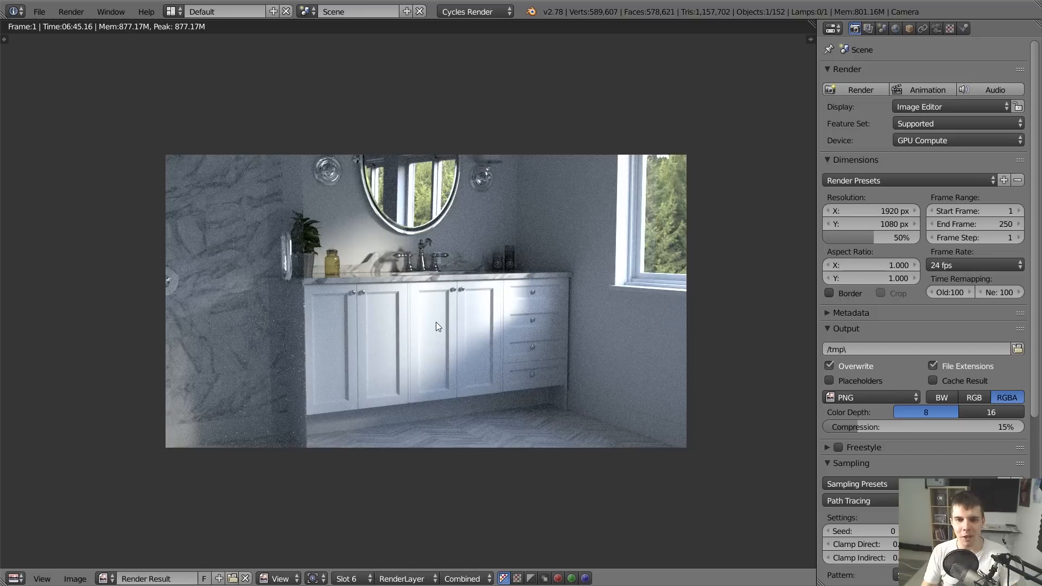
key(alt+Tab)
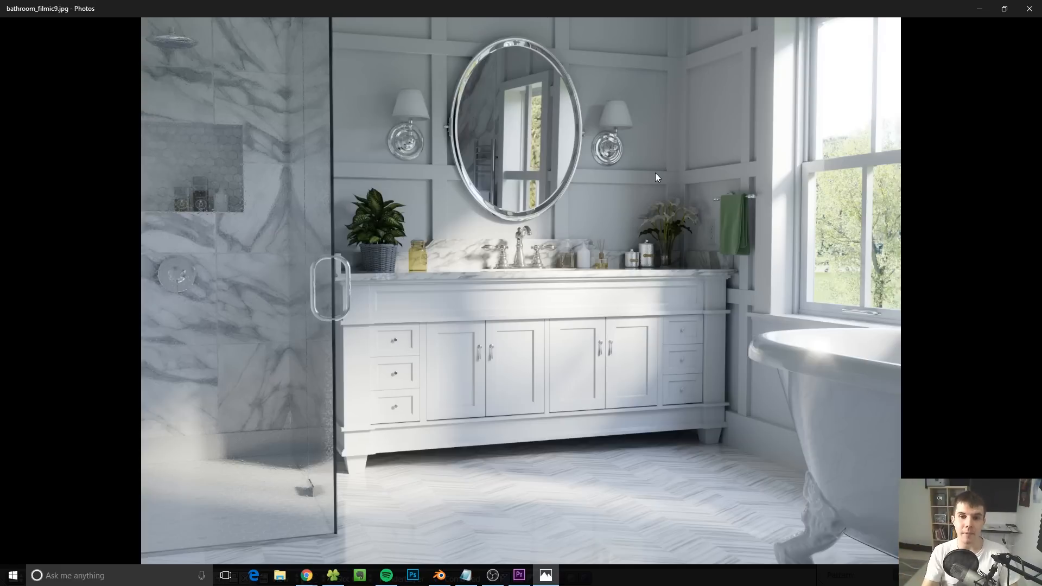
key(alt+Tab)
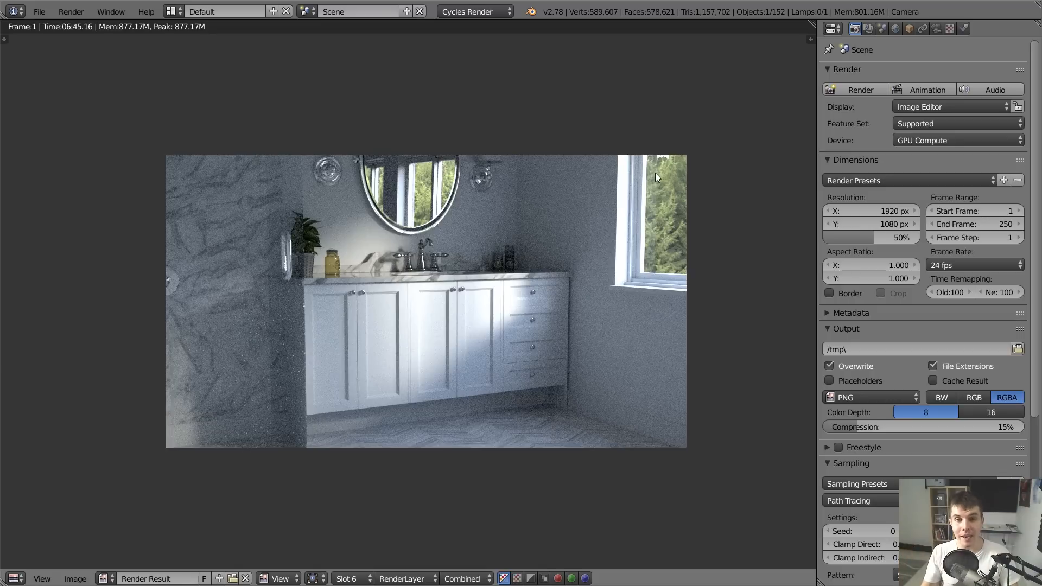
Set the scene's color management view transform to Filmic Log Encoding Base
click(869, 28)
click(882, 28)
click(863, 310)
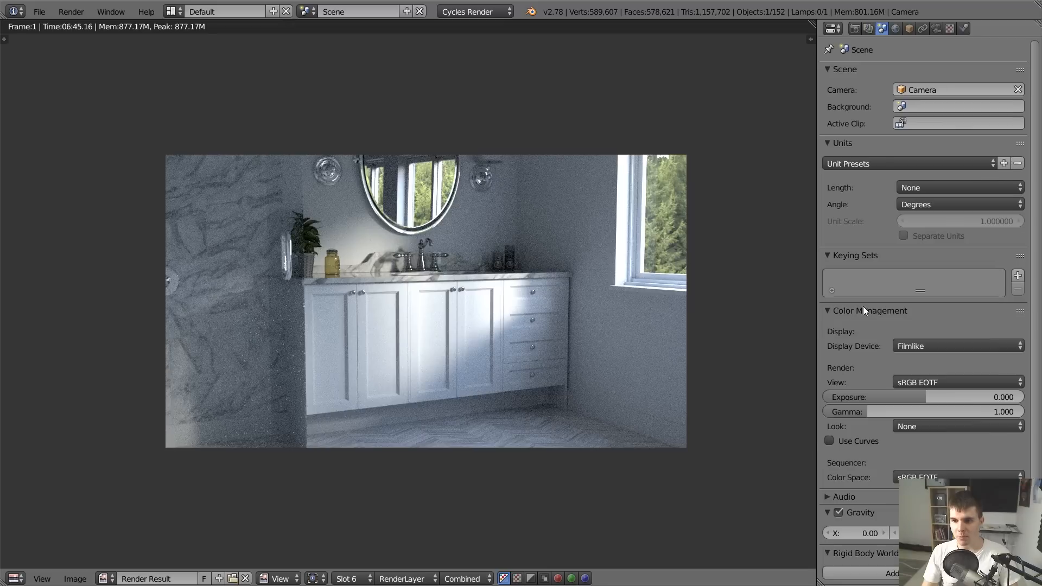
click(921, 381)
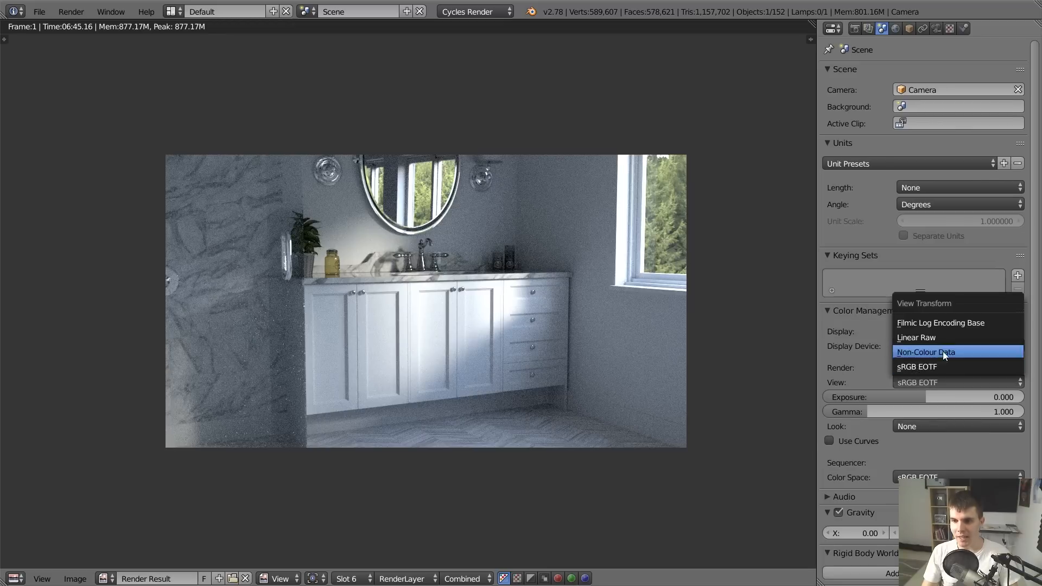
click(940, 323)
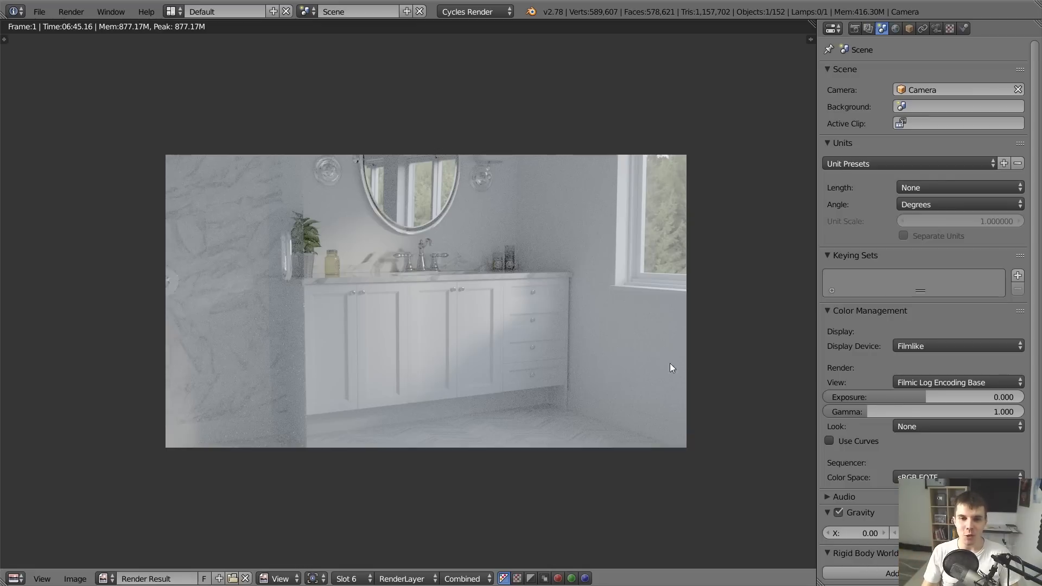
Select the sun lamp in the scene, inspect its size, color and strength settings, and return to the render result
key(Escape)
right_click(548, 206)
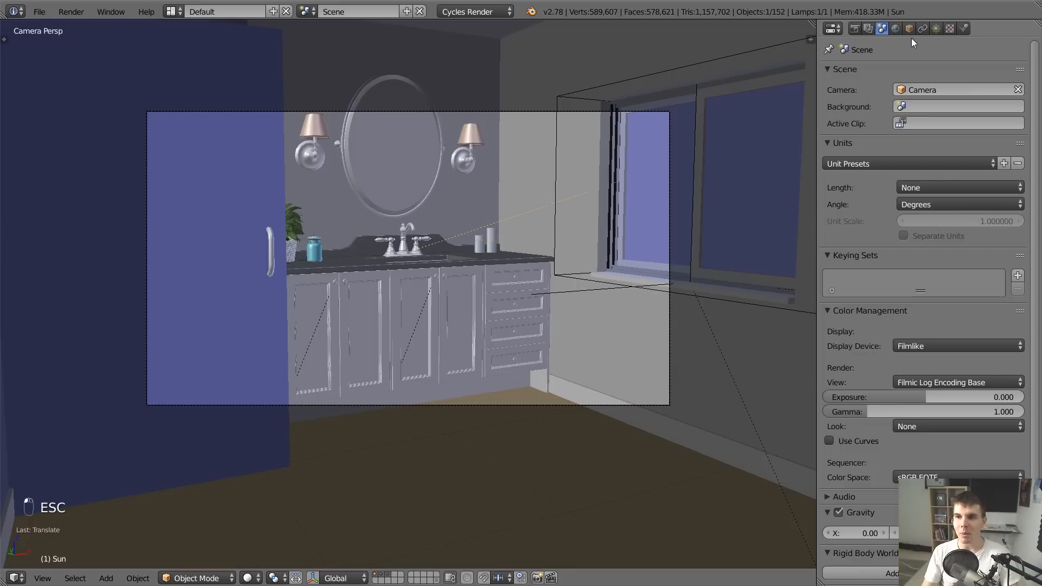
click(935, 28)
key(Escape)
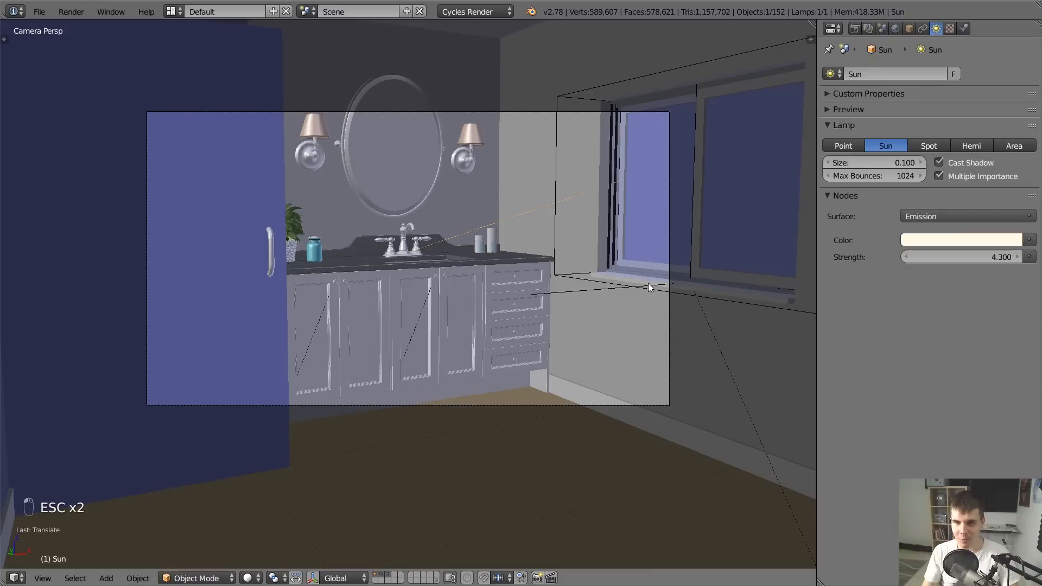
key(F11)
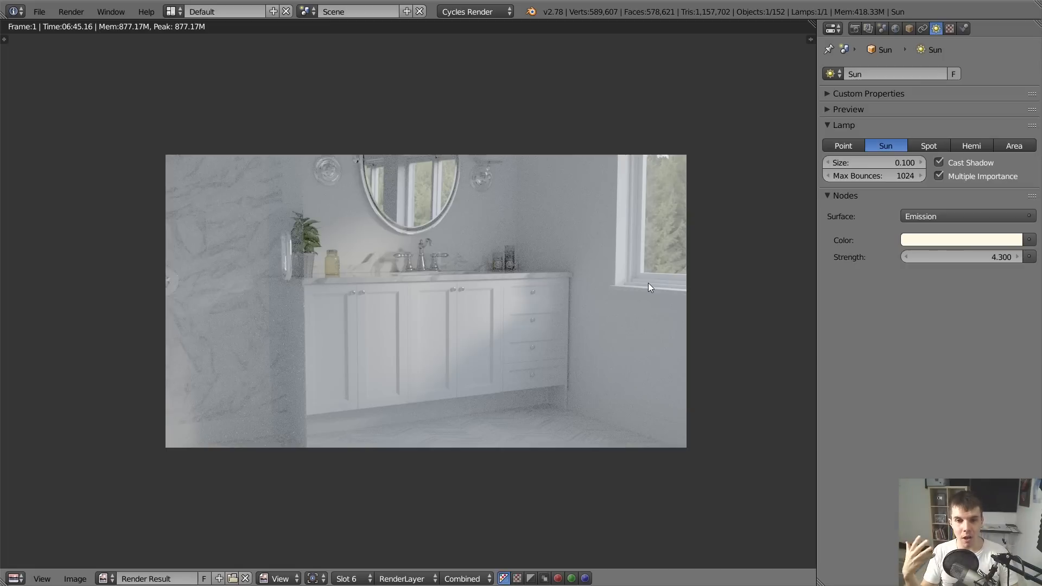
Switch between the Filmic Log render and the reference bathroom_filmic9.jpg in Photos to compare their tones
key(alt+Tab)
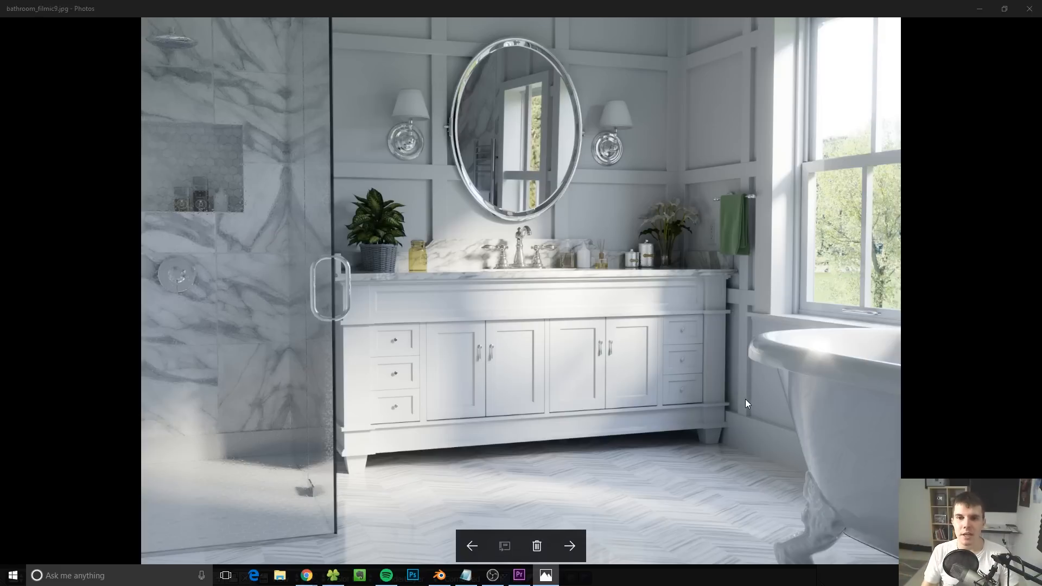
key(alt+Tab)
key(alt+Tab)
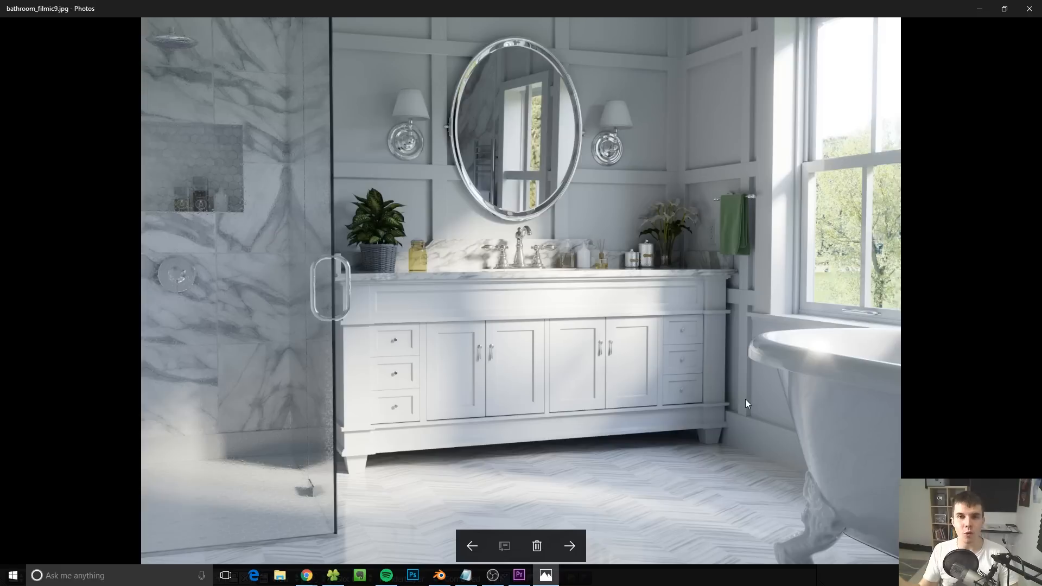